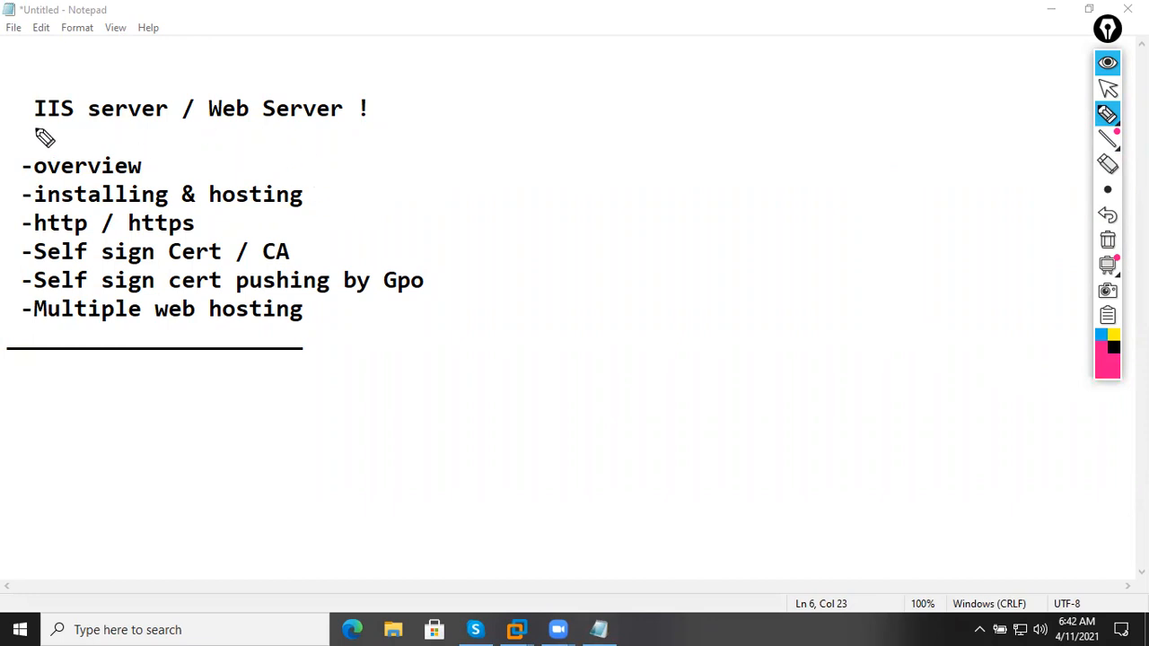
Underline the IIS server / Web Server heading in pink.
drag(31, 129, 246, 138)
drag(246, 133, 390, 129)
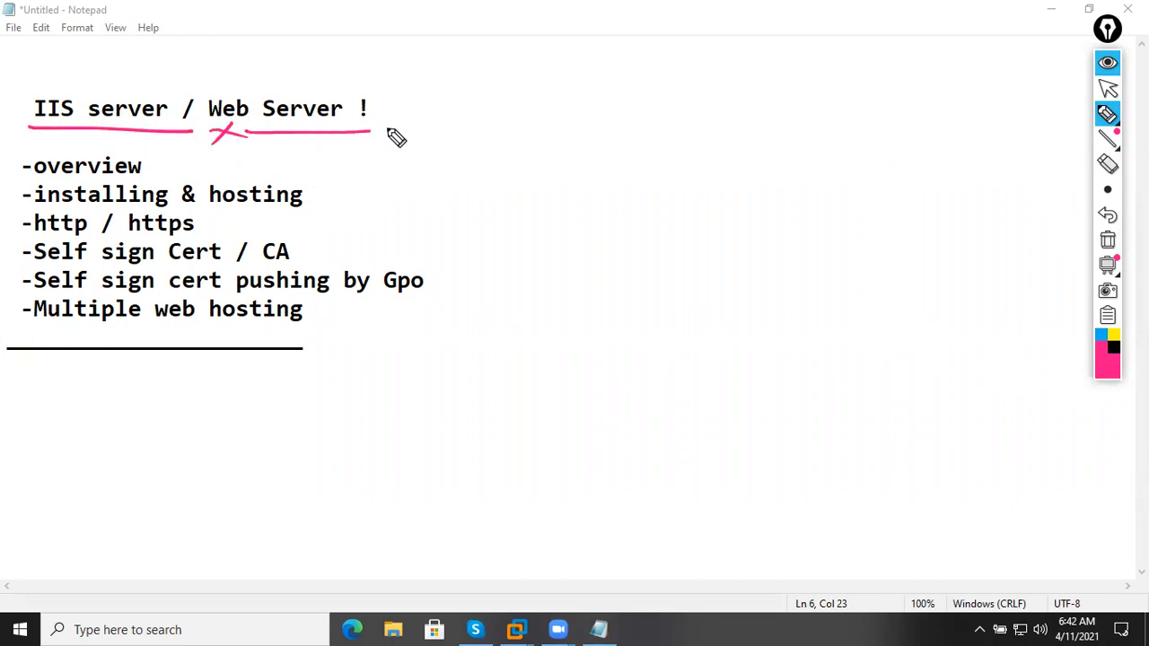
click(1110, 349)
click(1103, 348)
In green, handwrite and underline 'web publish' and 'LAN & WAN' beside the list.
click(1111, 376)
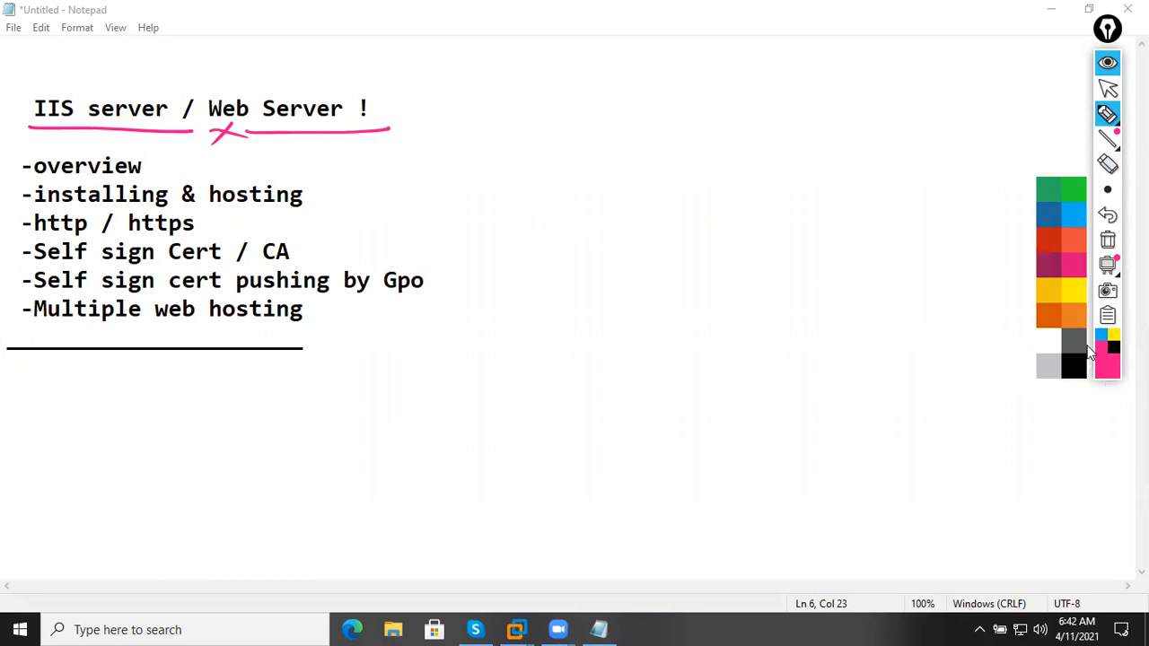
click(1076, 202)
mouse_move(550, 197)
mouse_down()
mouse_move(555, 217)
mouse_move(688, 173)
mouse_move(727, 132)
mouse_move(751, 136)
mouse_move(788, 115)
mouse_up()
drag(504, 265, 892, 130)
mouse_move(641, 263)
mouse_down()
mouse_move(641, 289)
mouse_move(693, 255)
mouse_move(782, 237)
mouse_move(799, 204)
mouse_move(859, 200)
mouse_move(890, 167)
mouse_move(924, 180)
mouse_move(921, 165)
mouse_up()
drag(594, 346, 1052, 180)
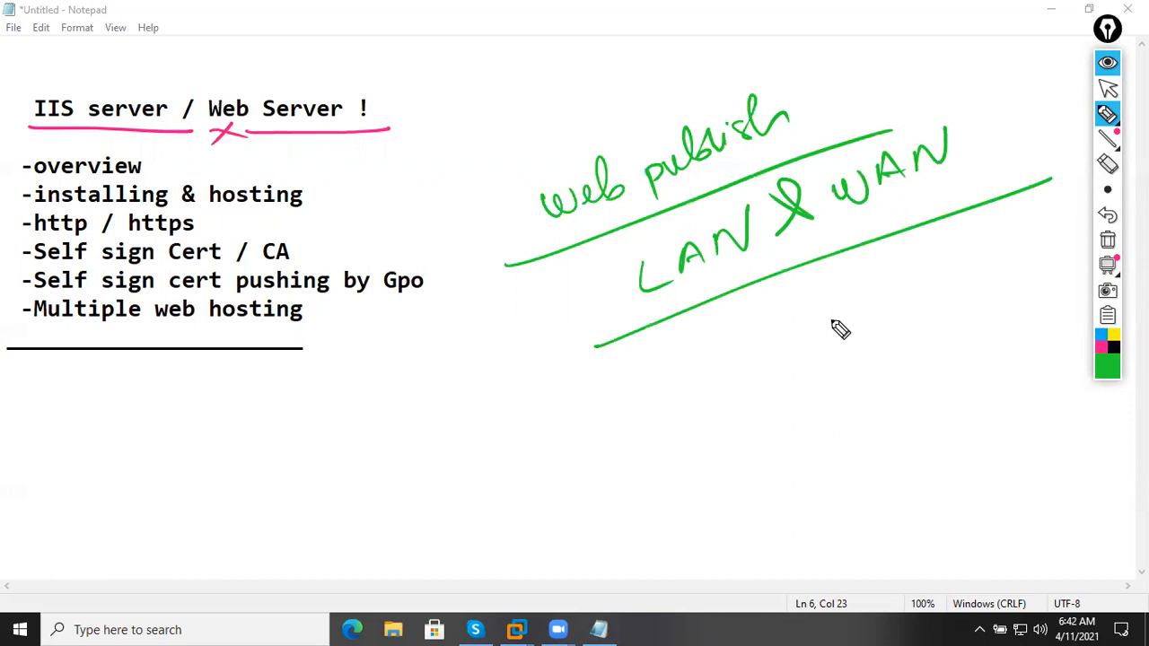
click(1098, 348)
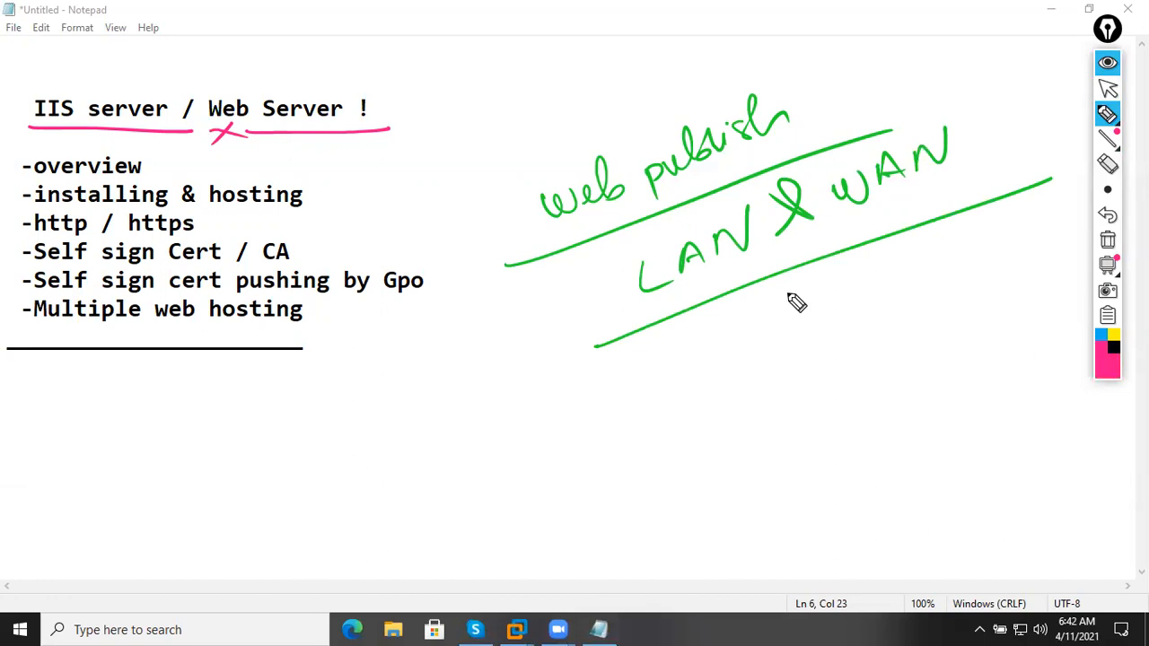
Clear the earlier annotations and write a circled 90% with an arrow in pink.
click(1091, 241)
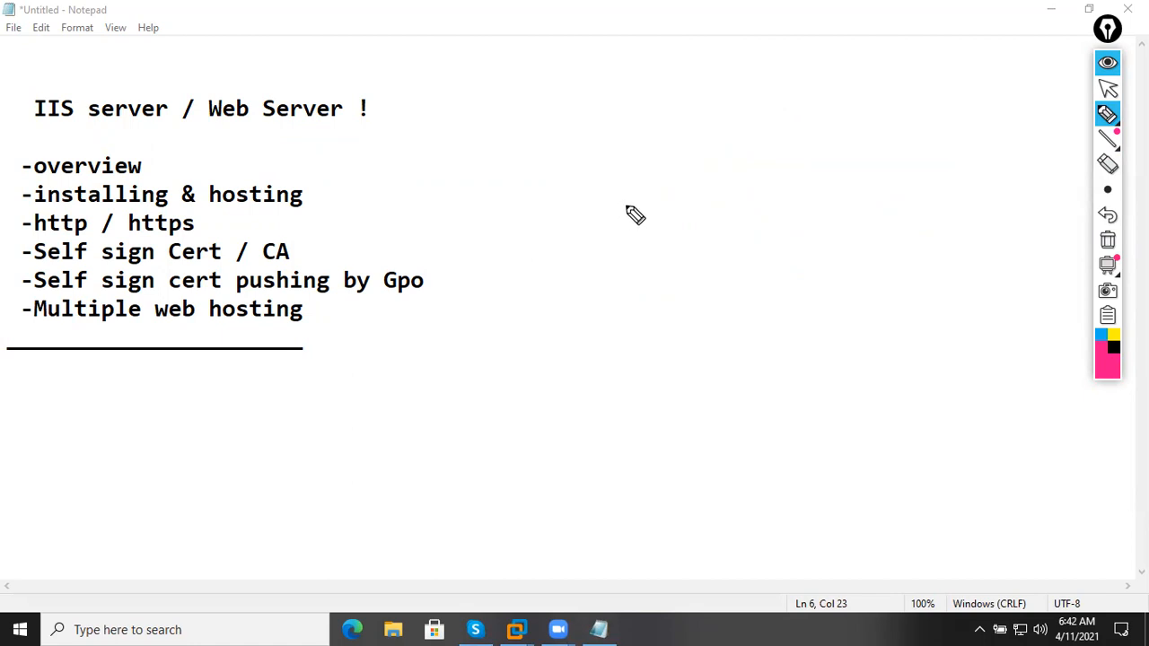
mouse_move(665, 201)
mouse_down()
mouse_move(636, 242)
mouse_move(675, 199)
mouse_move(702, 205)
mouse_move(747, 162)
mouse_up()
drag(582, 363, 639, 334)
drag(610, 321, 619, 359)
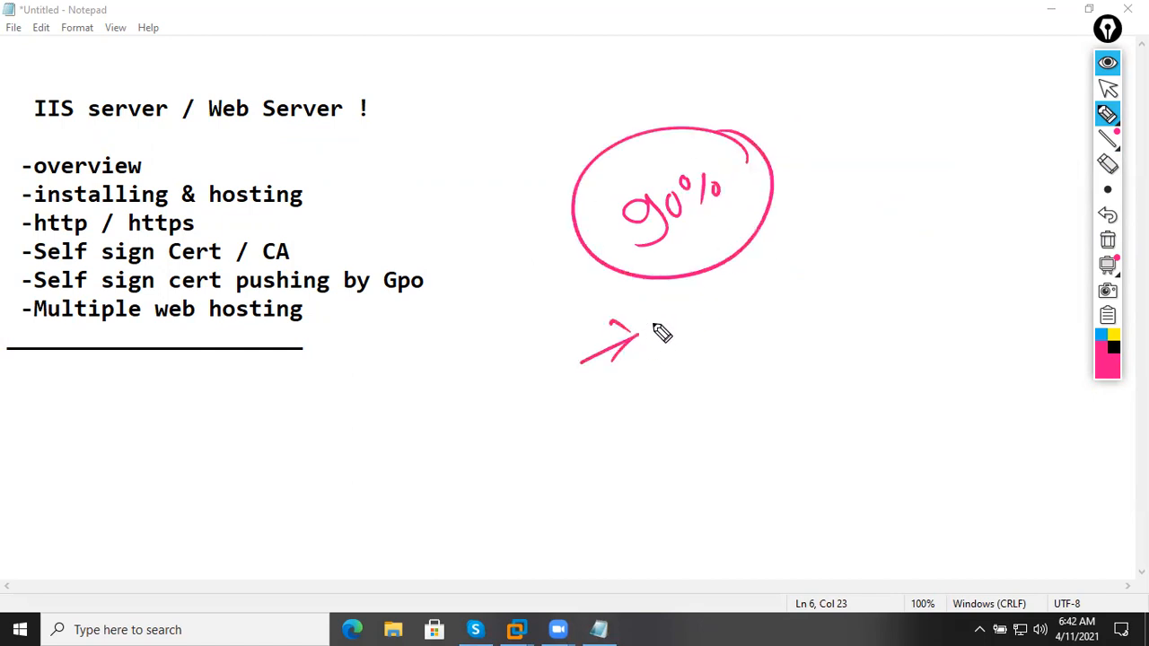
Handwrite 'http Protocal' after the arrow and underline it.
drag(684, 315, 710, 357)
drag(728, 307, 725, 351)
mouse_move(718, 325)
mouse_down()
mouse_move(745, 320)
mouse_move(750, 345)
mouse_up()
drag(744, 321, 765, 316)
drag(770, 305, 779, 339)
drag(836, 314, 851, 287)
drag(875, 274, 908, 260)
mouse_move(919, 212)
mouse_down()
mouse_move(923, 255)
mouse_move(937, 246)
mouse_up()
mouse_move(956, 235)
mouse_down()
mouse_move(947, 245)
mouse_move(980, 254)
mouse_up()
drag(593, 387, 1075, 265)
Write 'http protocol' below the underline and bracket both http notes.
drag(718, 381, 751, 423)
drag(773, 373, 768, 420)
mouse_move(760, 397)
mouse_down()
mouse_move(788, 389)
mouse_move(795, 413)
mouse_up()
mouse_move(784, 391)
mouse_down()
mouse_move(814, 382)
mouse_move(815, 414)
mouse_up()
mouse_move(814, 377)
mouse_down()
mouse_move(839, 380)
mouse_move(866, 415)
mouse_up()
mouse_move(871, 359)
mouse_down()
mouse_move(923, 355)
mouse_move(1014, 304)
mouse_move(995, 352)
mouse_up()
drag(696, 381, 703, 476)
drag(666, 280, 671, 381)
drag(1005, 165, 978, 262)
Write 'internet information Service' above, bracket it and link it to the IIS server heading.
drag(36, 123, 148, 115)
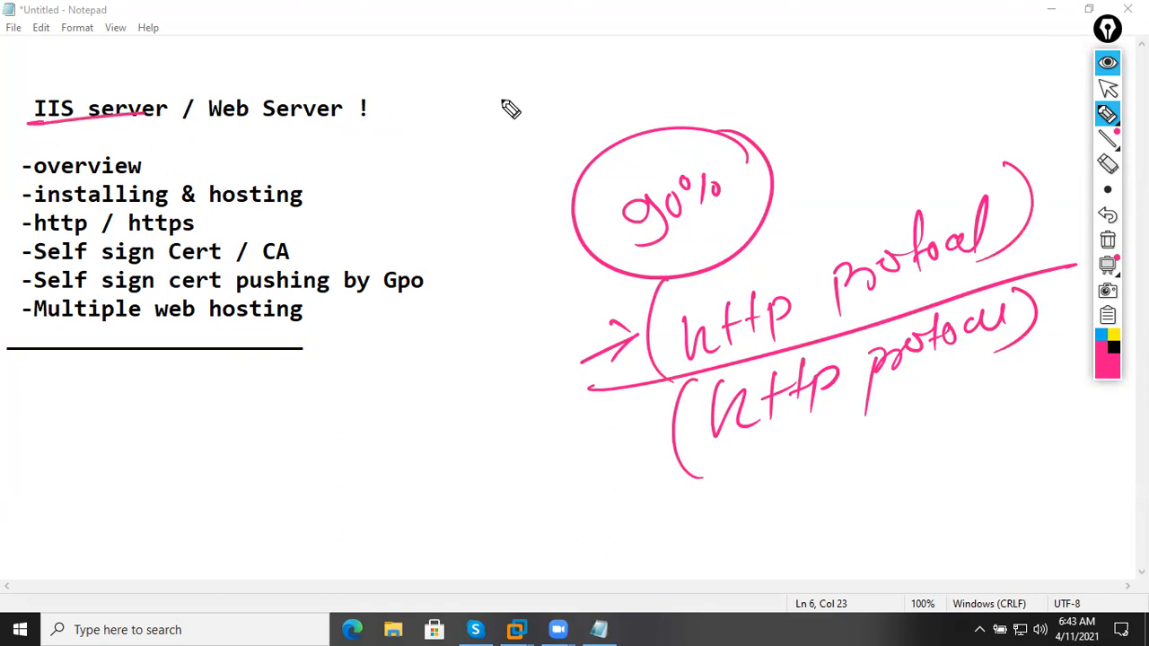
mouse_move(475, 78)
mouse_down()
mouse_move(471, 95)
mouse_move(597, 80)
mouse_move(585, 93)
mouse_move(680, 89)
mouse_up()
click(476, 61)
click(640, 56)
mouse_move(680, 65)
mouse_down()
mouse_move(709, 59)
mouse_move(713, 72)
mouse_move(757, 78)
mouse_up()
mouse_move(786, 36)
mouse_down()
mouse_move(763, 90)
mouse_move(822, 72)
mouse_up()
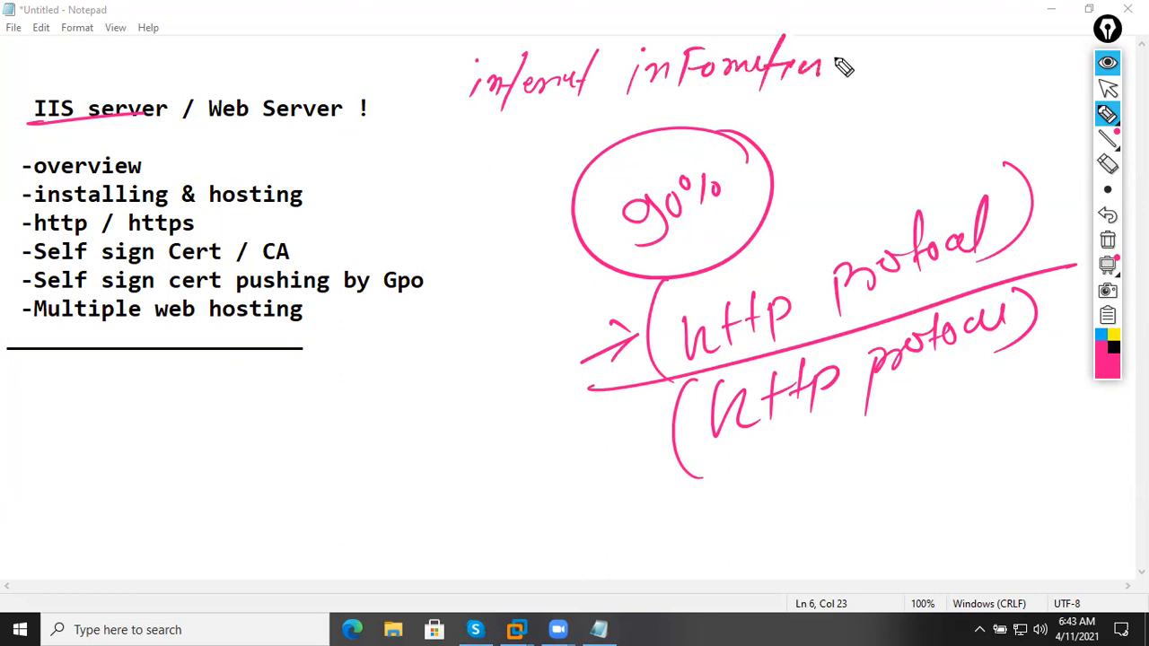
mouse_move(918, 34)
mouse_down()
mouse_move(886, 77)
mouse_move(969, 72)
mouse_move(1032, 40)
mouse_move(1010, 94)
mouse_up()
drag(476, 40, 451, 126)
drag(367, 112, 969, 86)
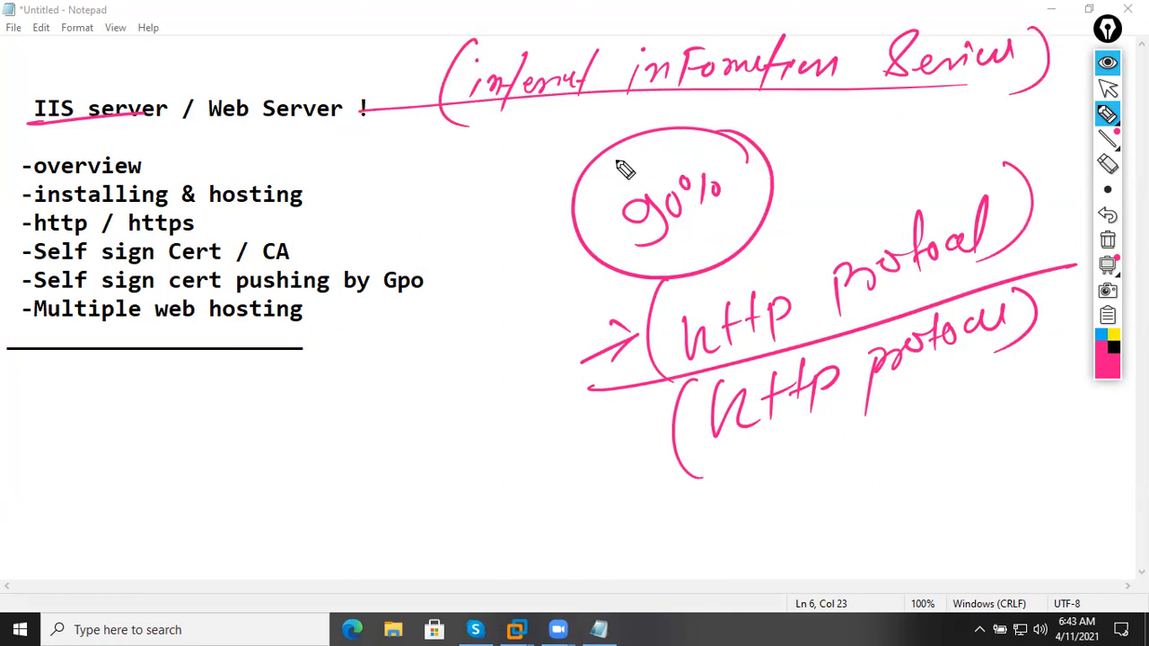
click(1113, 348)
In black, write 'Apache Server' with a Linux note and link the heading to the full IIS name.
mouse_move(482, 151)
mouse_down()
mouse_move(530, 153)
mouse_move(544, 135)
mouse_move(619, 140)
mouse_move(656, 118)
mouse_move(668, 139)
mouse_up()
mouse_move(744, 133)
mouse_down()
mouse_move(868, 120)
mouse_move(866, 142)
mouse_up()
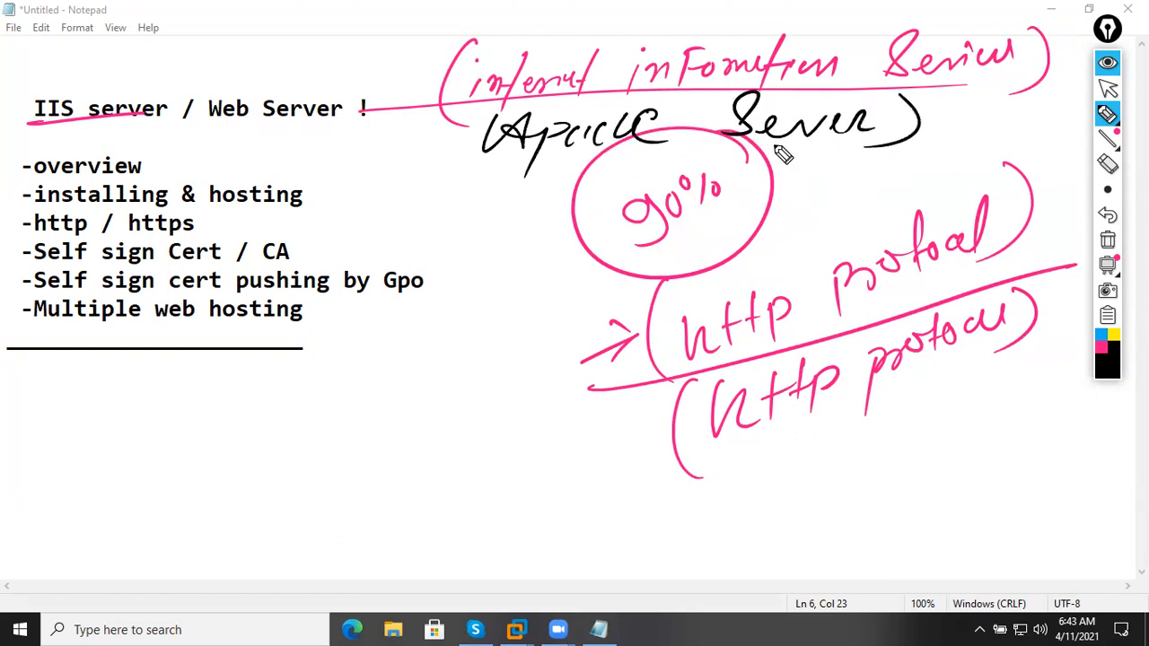
drag(490, 126, 565, 184)
drag(938, 131, 957, 131)
mouse_move(998, 103)
mouse_down()
mouse_move(995, 139)
mouse_move(1065, 120)
mouse_move(1077, 142)
mouse_move(1050, 144)
mouse_up()
drag(404, 76, 422, 79)
drag(414, 59, 382, 103)
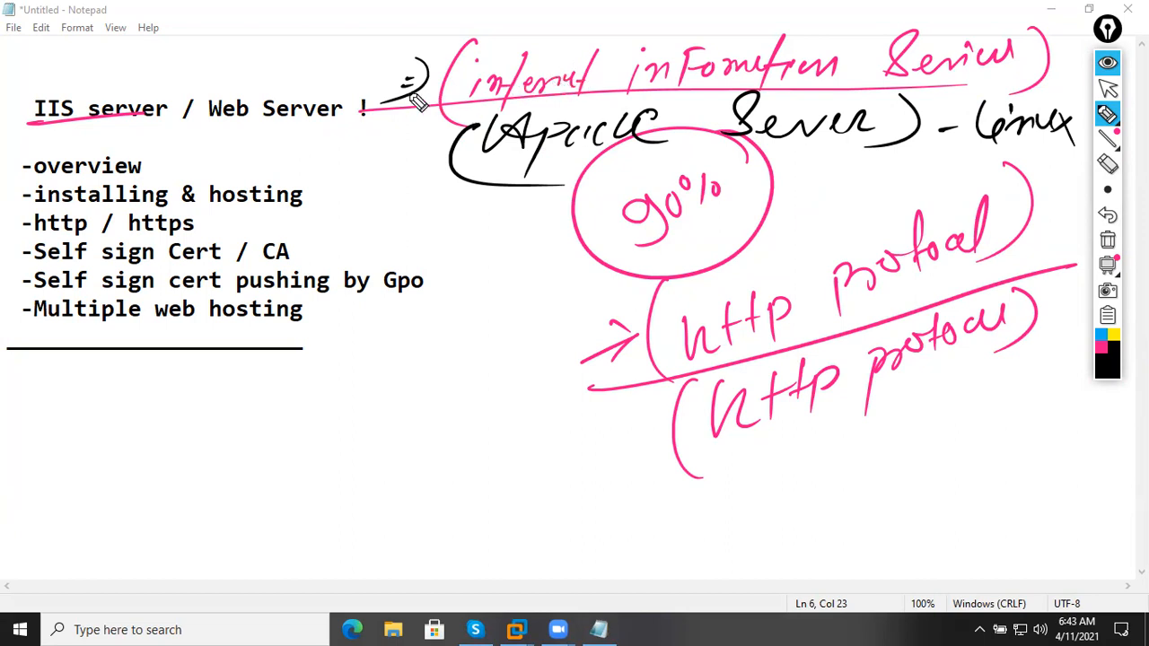
Draw lines from IIS down to Asp.net and from Apache down to php.
drag(419, 101, 425, 393)
mouse_move(363, 485)
mouse_down()
mouse_move(379, 457)
mouse_move(423, 457)
mouse_move(531, 387)
mouse_up()
mouse_move(300, 521)
mouse_down()
mouse_move(583, 404)
mouse_move(541, 450)
mouse_up()
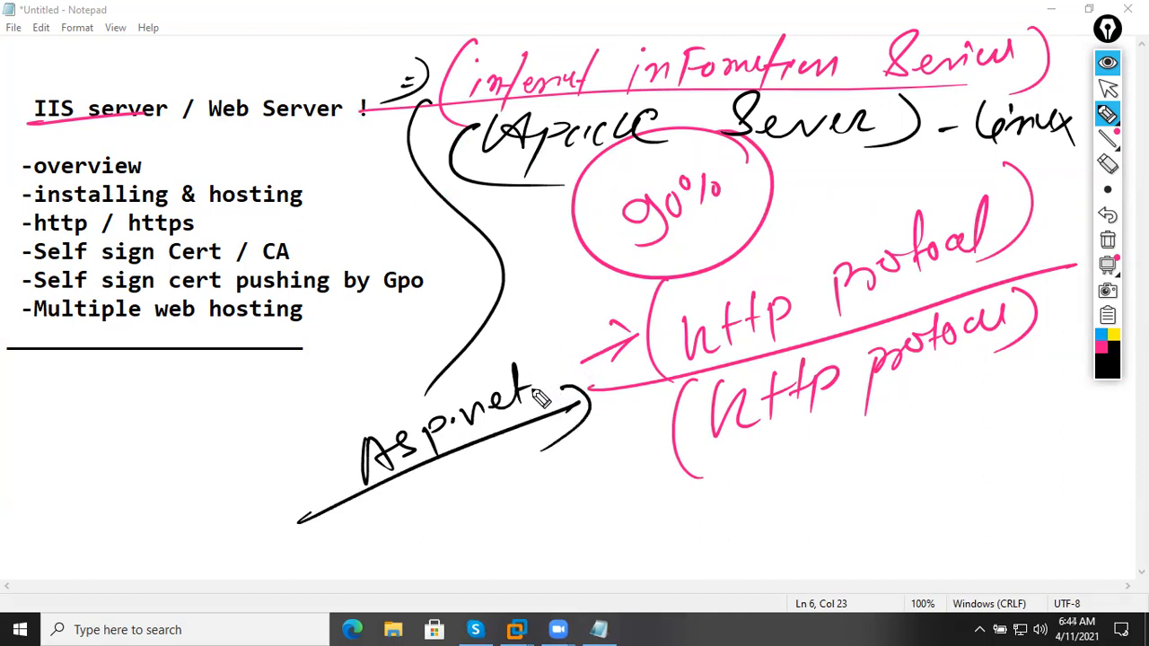
drag(511, 159, 662, 460)
mouse_move(666, 503)
mouse_down()
mouse_move(732, 513)
mouse_move(770, 488)
mouse_move(749, 546)
mouse_move(620, 526)
mouse_move(736, 537)
mouse_up()
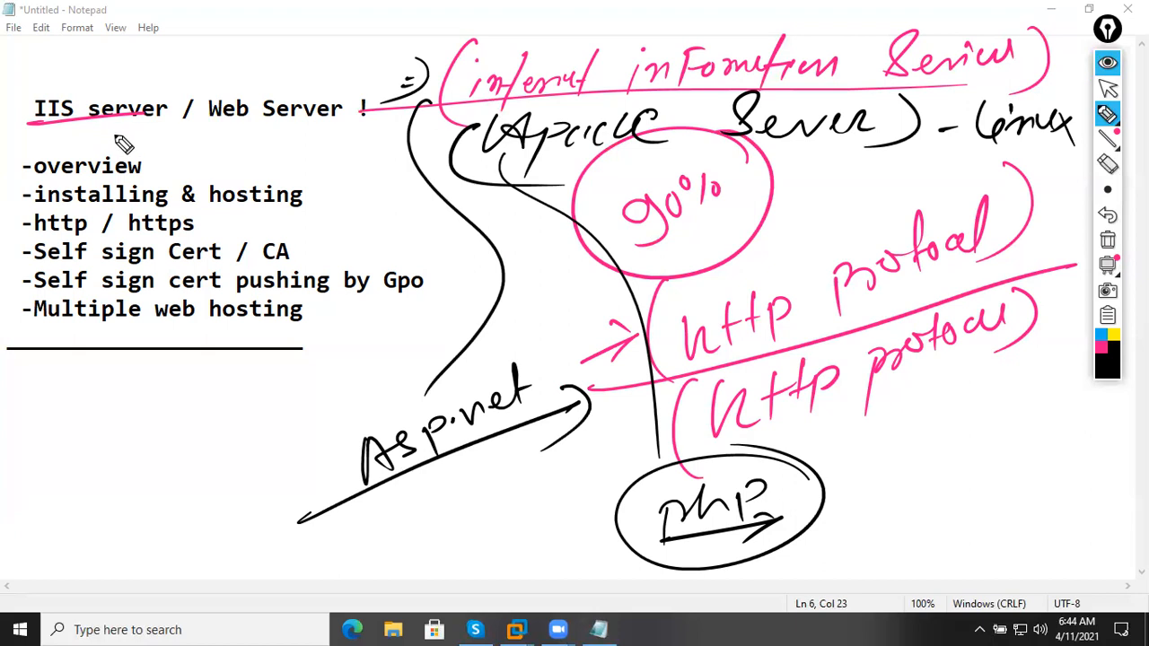
Underline each topic list item and draw a bracket line beside the list.
drag(31, 208, 302, 206)
drag(36, 237, 207, 231)
drag(36, 262, 289, 263)
drag(36, 289, 366, 308)
drag(92, 334, 180, 323)
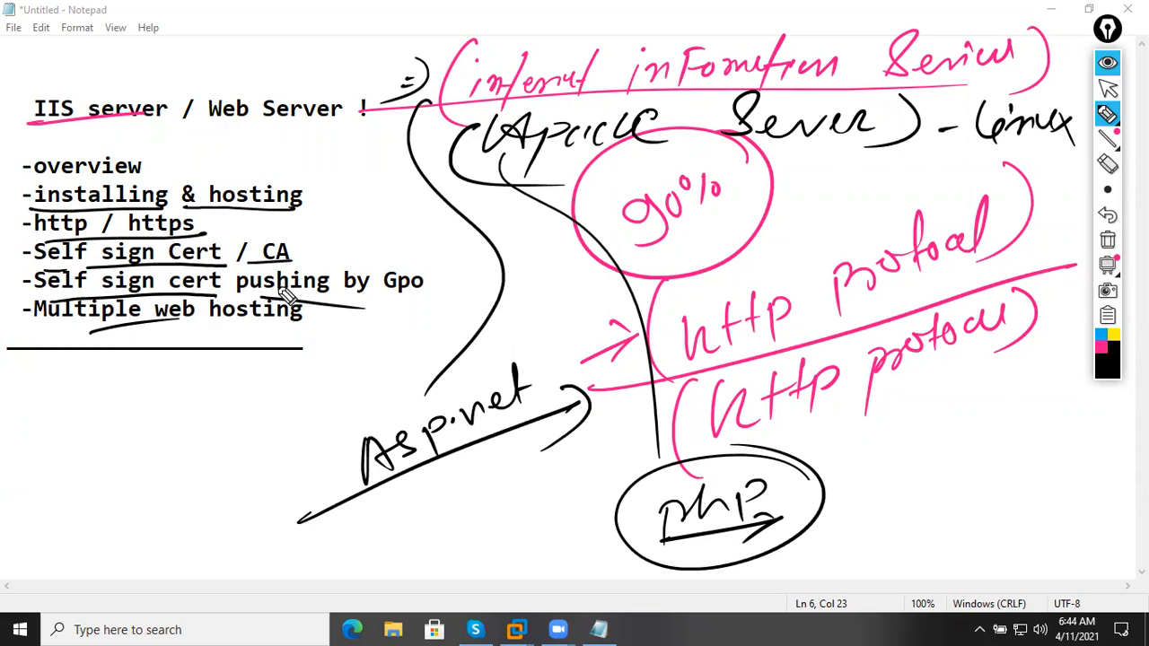
drag(258, 40, 434, 226)
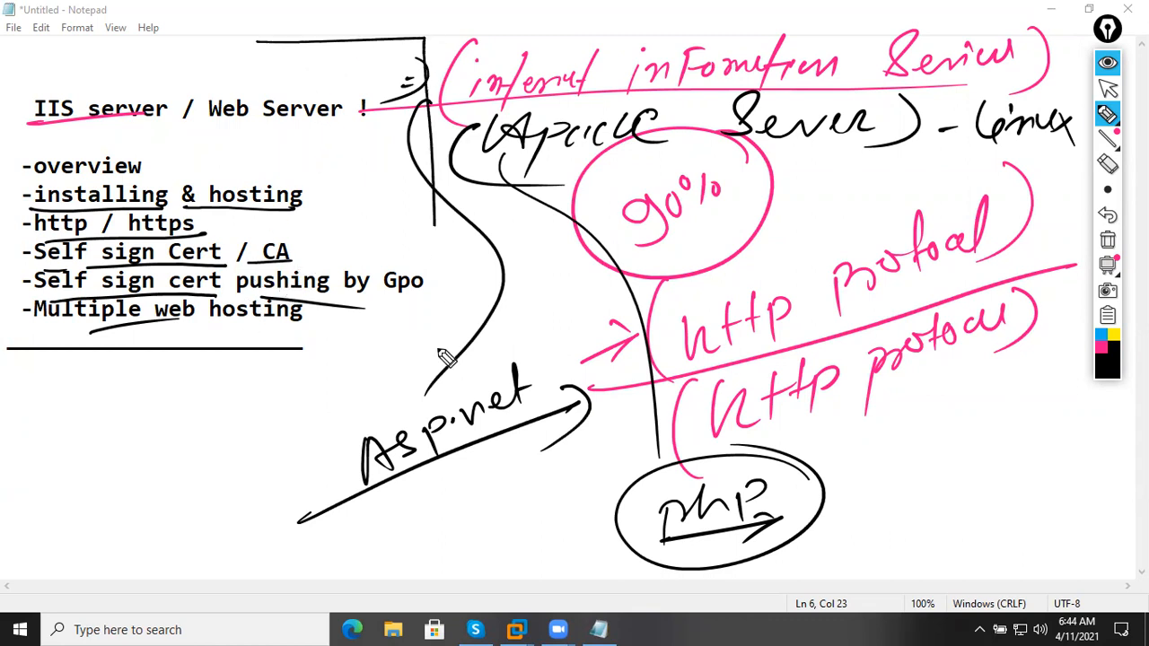
drag(436, 285, 91, 447)
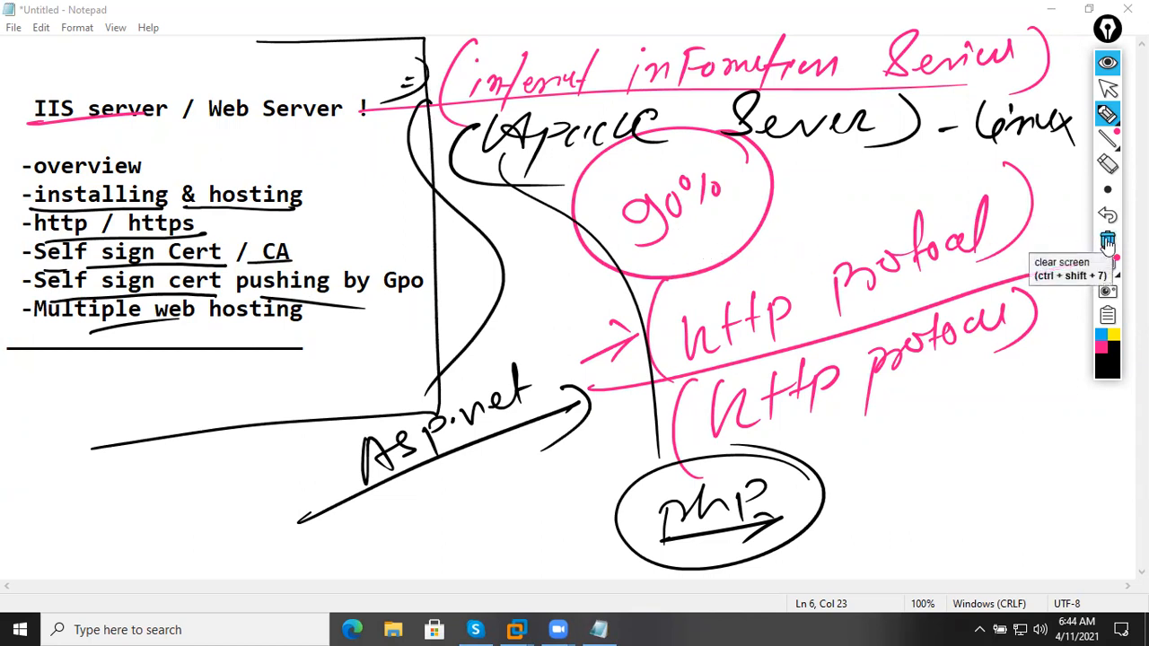
Wipe every handwritten annotation and set the pen back to pink.
click(1106, 264)
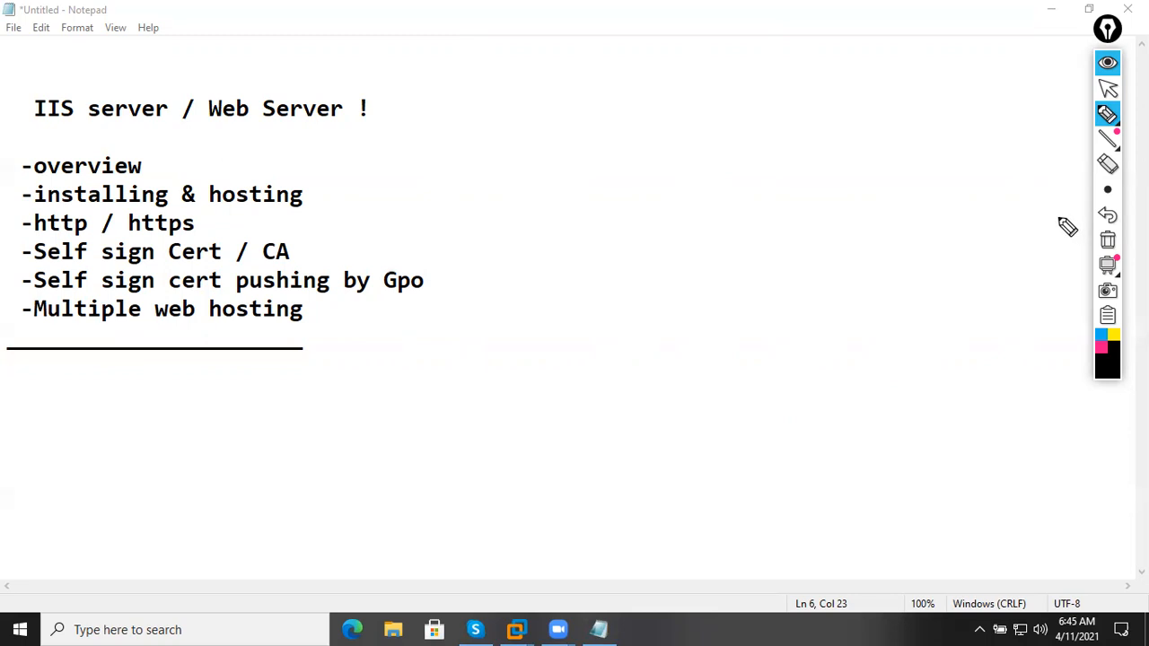
click(1098, 349)
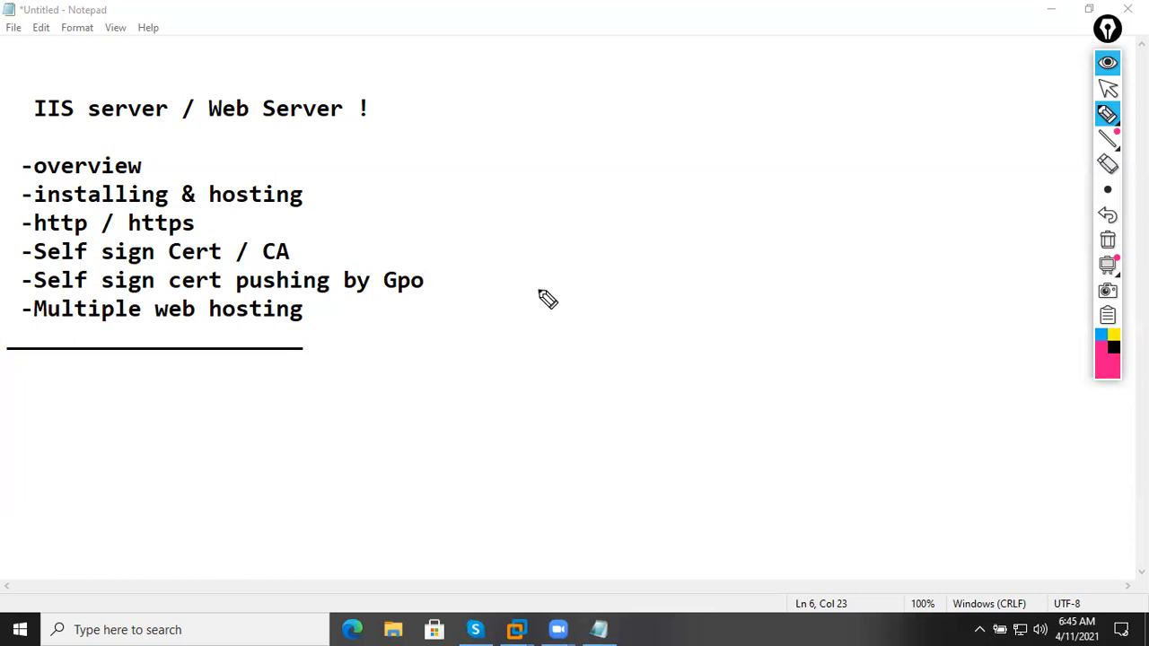
Write IIS and Apache in pink, then list Windows under IIS and Linux, Windows, Unix, Mac OS under Apache in blue.
mouse_move(507, 296)
mouse_down()
mouse_move(529, 291)
mouse_move(516, 308)
mouse_up()
mouse_move(513, 314)
mouse_down()
mouse_move(554, 281)
mouse_move(592, 296)
mouse_move(566, 305)
mouse_up()
drag(722, 239, 825, 179)
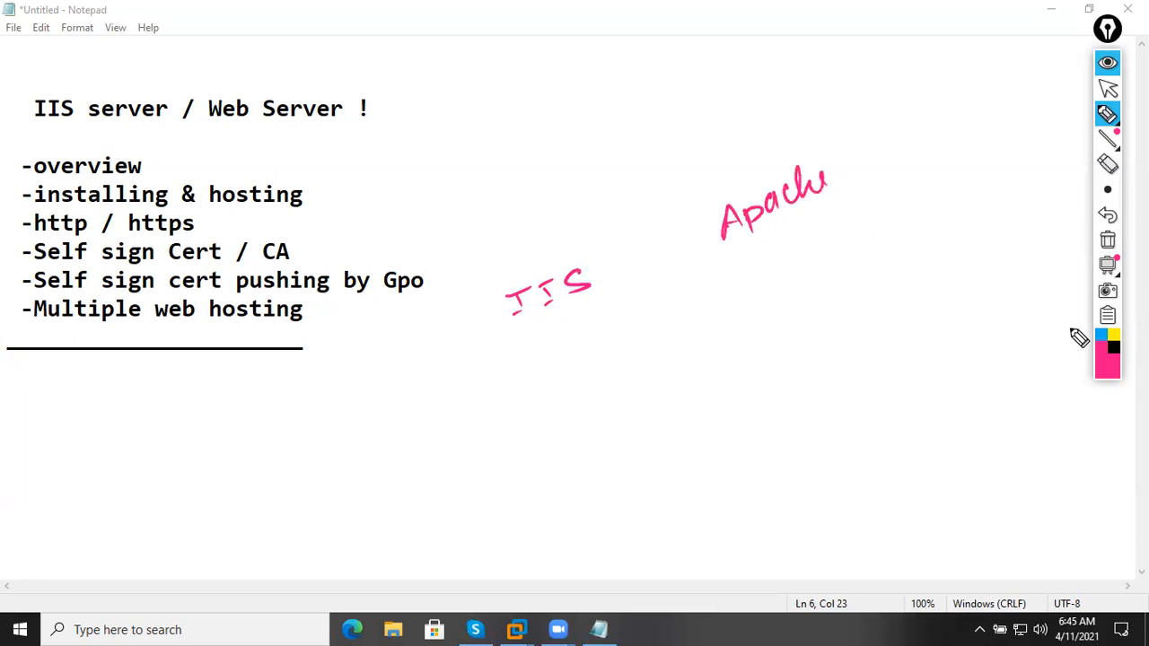
click(1102, 335)
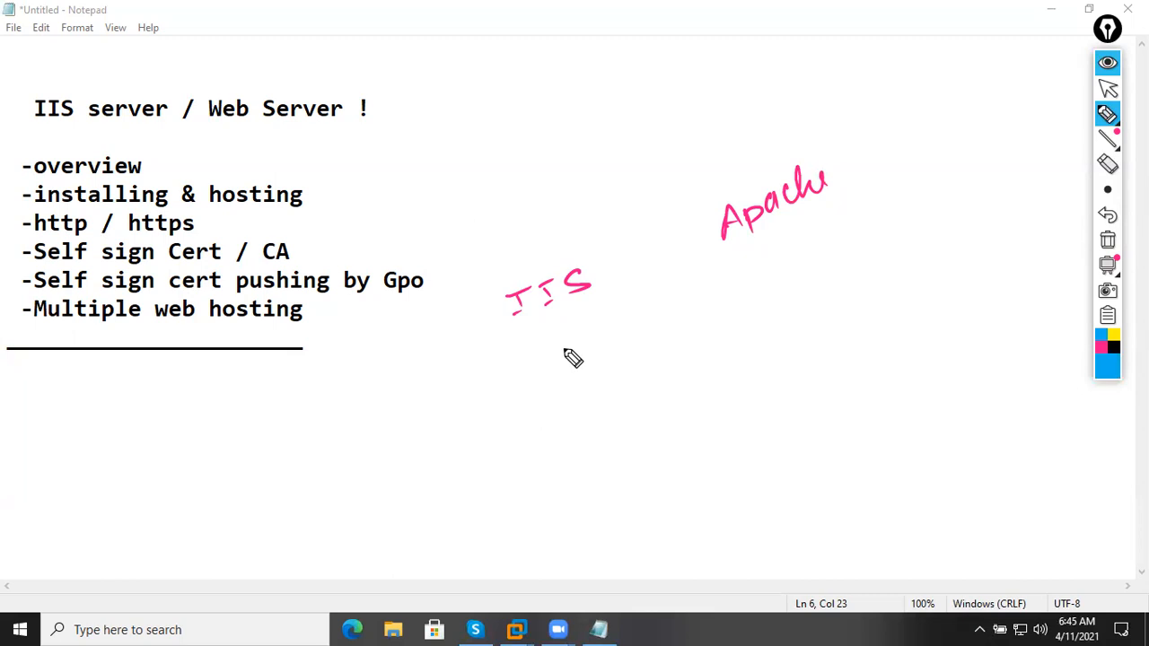
mouse_move(530, 340)
mouse_down()
mouse_move(546, 358)
mouse_move(656, 289)
mouse_up()
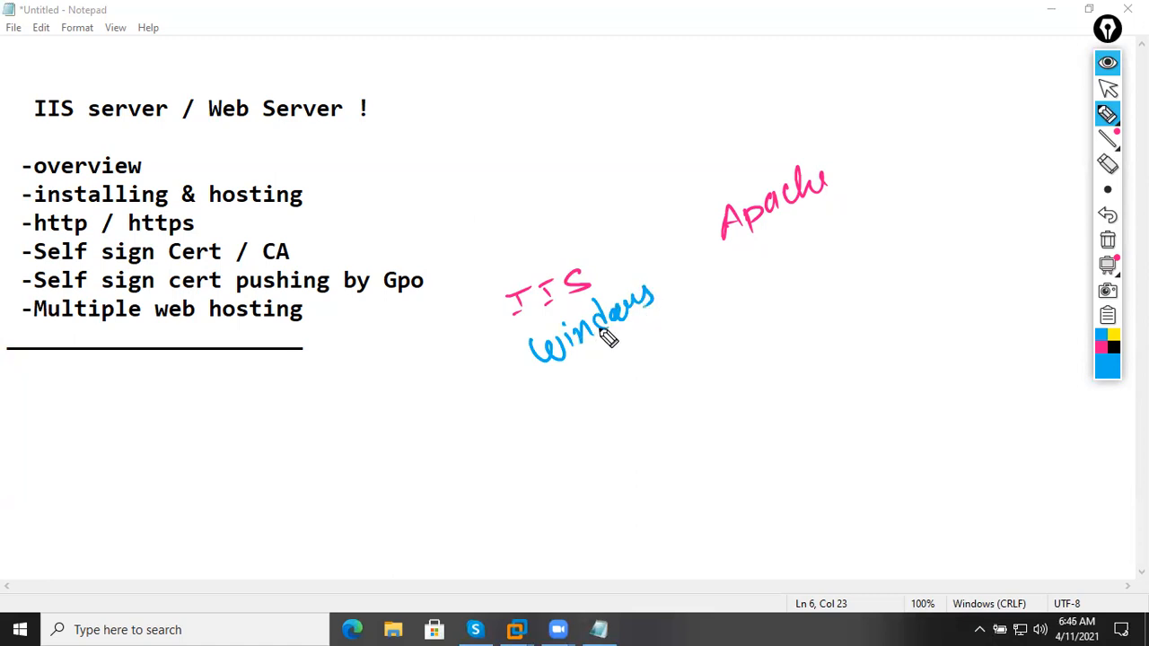
mouse_move(760, 275)
mouse_down()
mouse_move(800, 249)
mouse_move(827, 254)
mouse_move(844, 224)
mouse_move(881, 218)
mouse_move(915, 189)
mouse_move(911, 211)
mouse_move(939, 171)
mouse_move(985, 146)
mouse_move(1023, 154)
mouse_move(999, 152)
mouse_up()
mouse_move(805, 285)
mouse_down()
mouse_move(827, 294)
mouse_move(918, 236)
mouse_move(929, 262)
mouse_up()
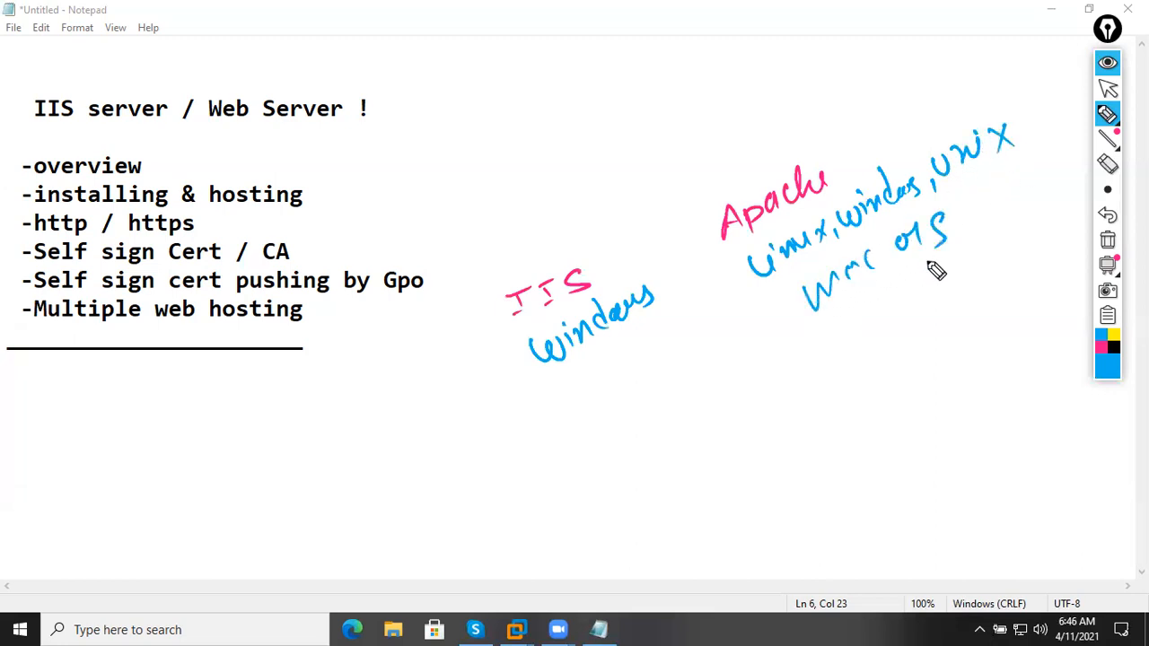
In black, add 'community server' under Apache and 'microsoft OS' under Windows for IIS.
click(1113, 347)
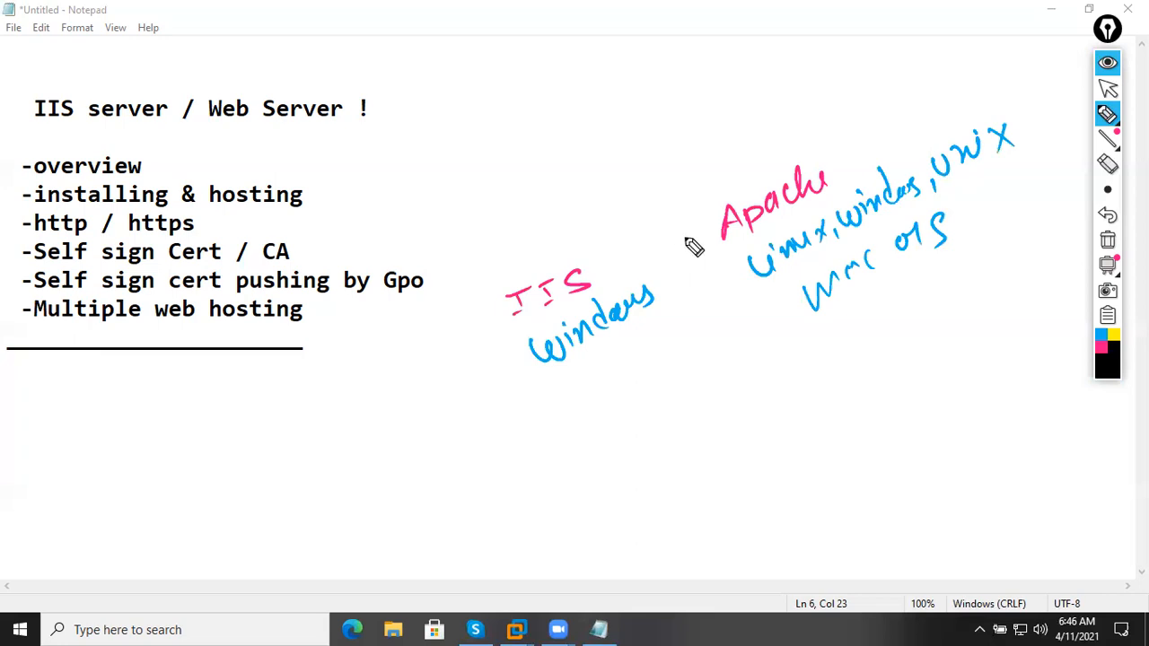
drag(714, 264, 719, 269)
drag(722, 277, 723, 296)
mouse_move(759, 379)
mouse_down()
mouse_move(906, 312)
mouse_move(943, 269)
mouse_move(985, 263)
mouse_move(1066, 216)
mouse_up()
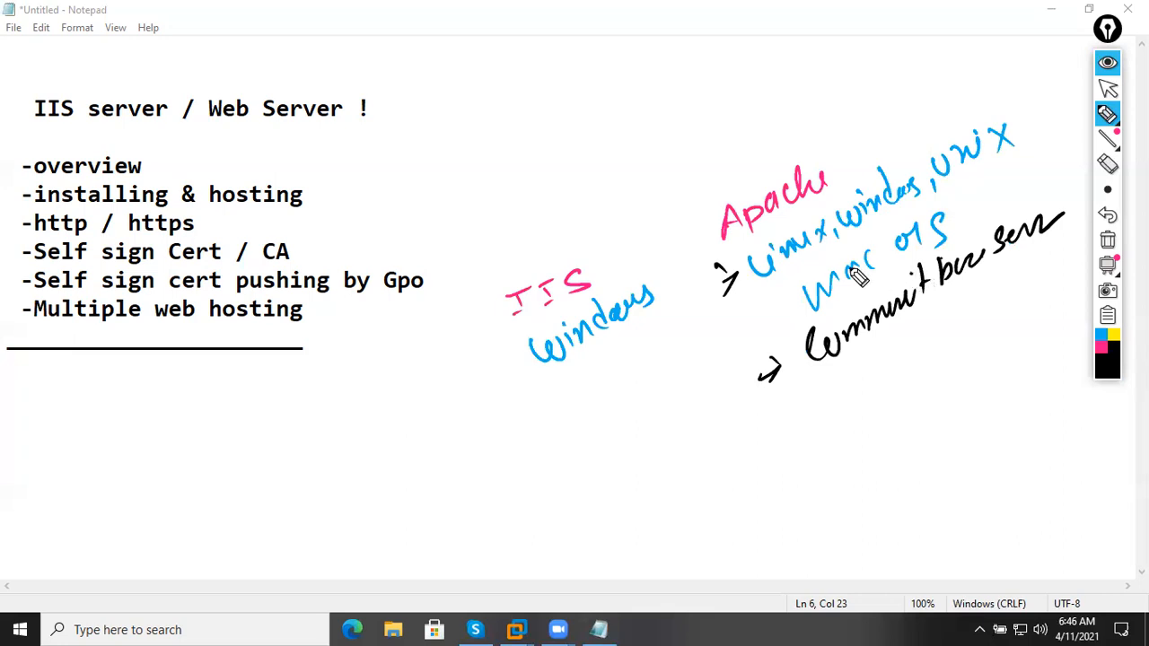
mouse_move(554, 381)
mouse_down()
mouse_move(569, 395)
mouse_move(679, 315)
mouse_up()
drag(582, 406, 610, 413)
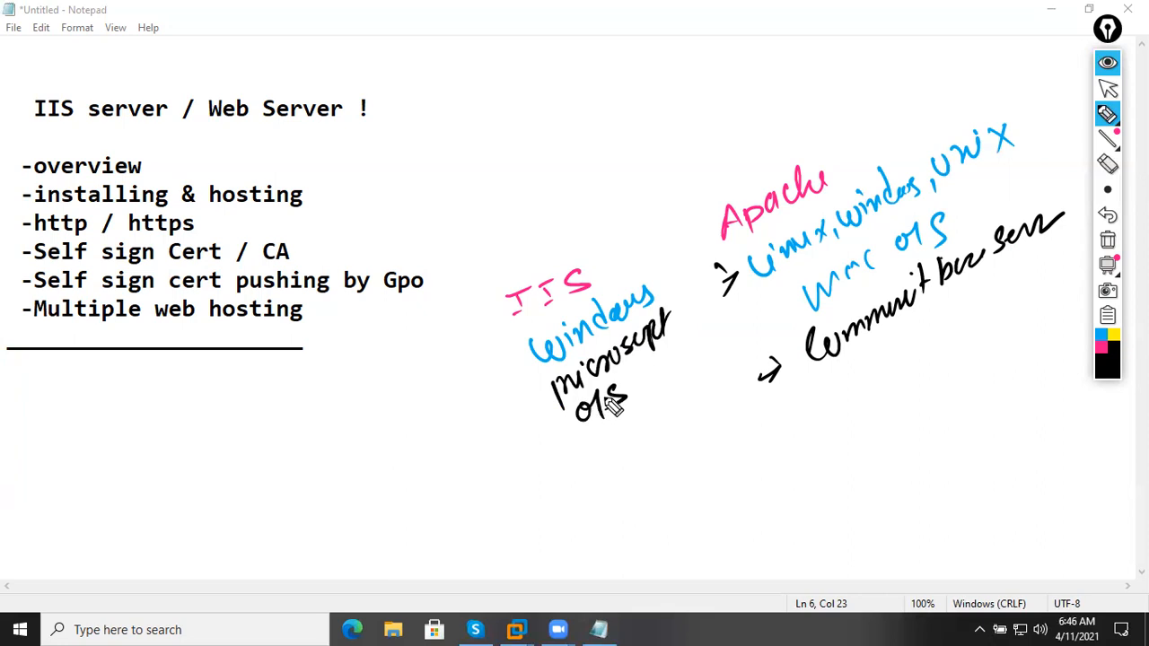
drag(632, 396, 670, 376)
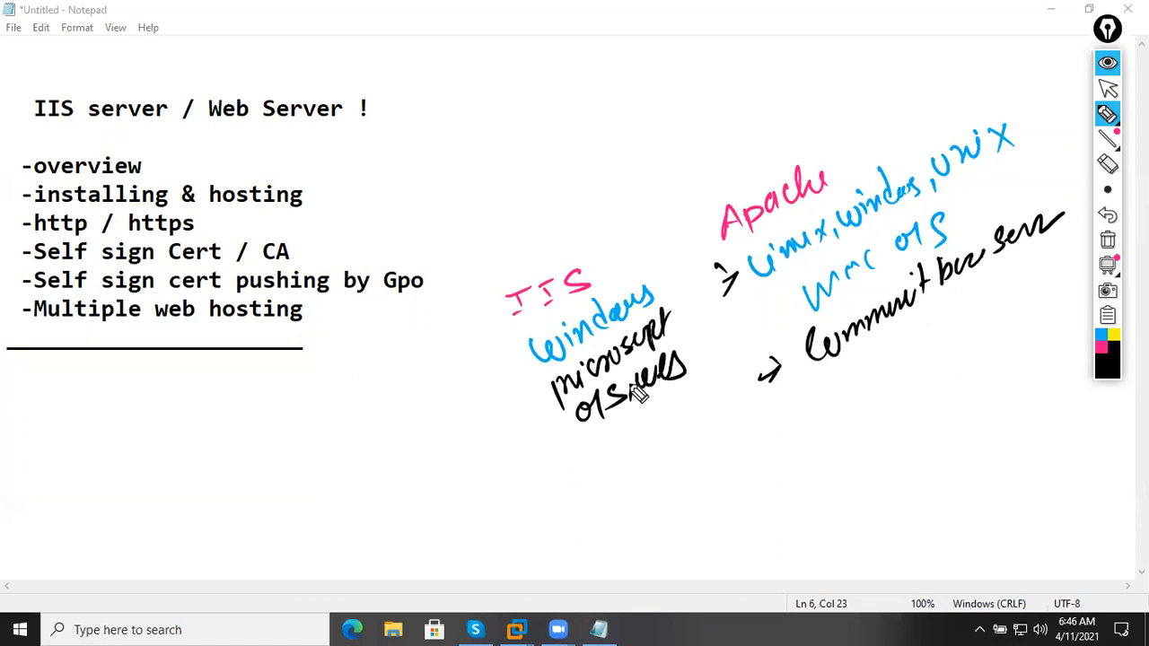
Mark both IIS and Apache as free with shares of 32% and 45%, dividing the columns.
mouse_move(628, 431)
mouse_down()
mouse_move(633, 475)
mouse_move(641, 457)
mouse_move(698, 434)
mouse_up()
mouse_move(782, 418)
mouse_down()
mouse_move(862, 352)
mouse_move(924, 366)
mouse_up()
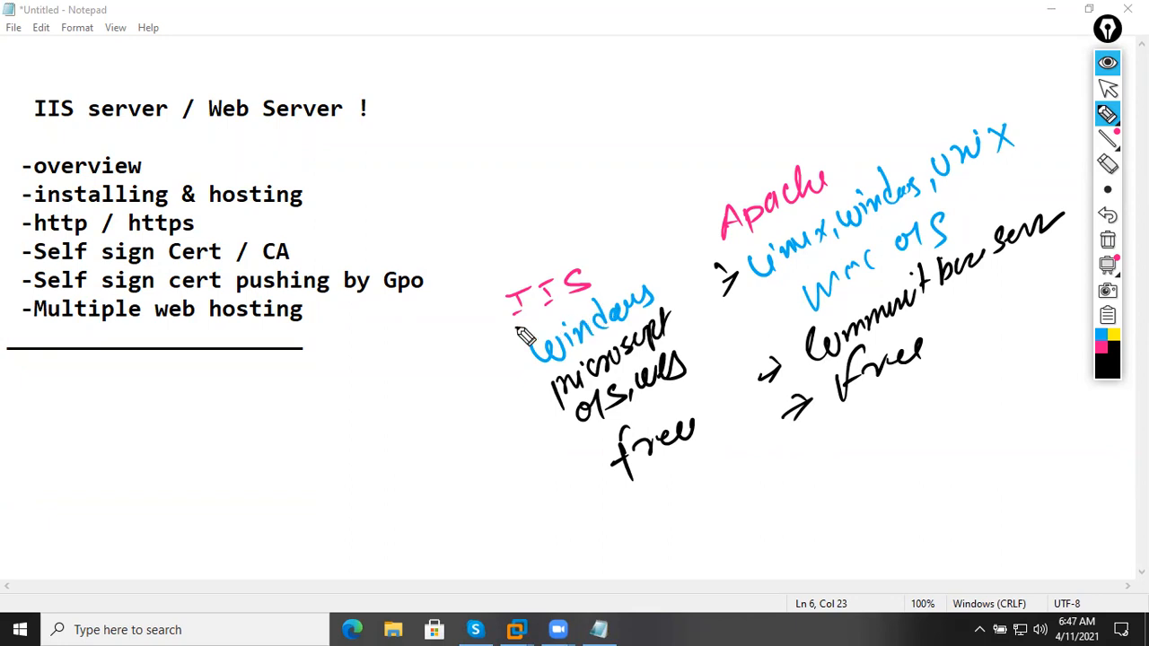
drag(500, 332, 643, 269)
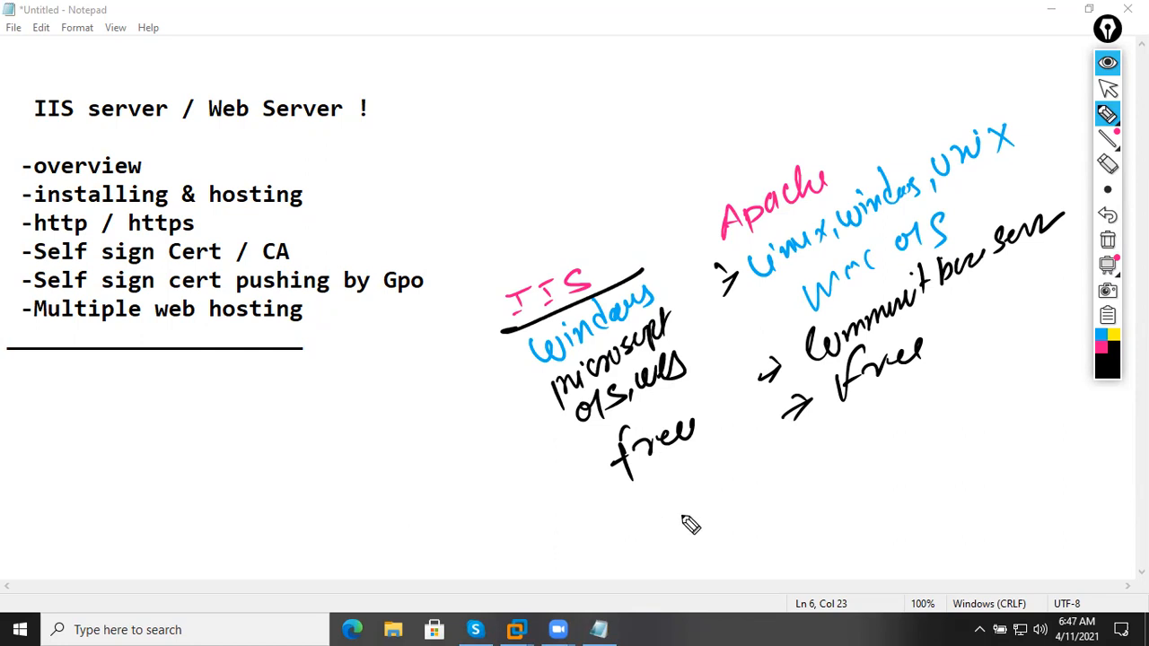
drag(660, 491, 709, 444)
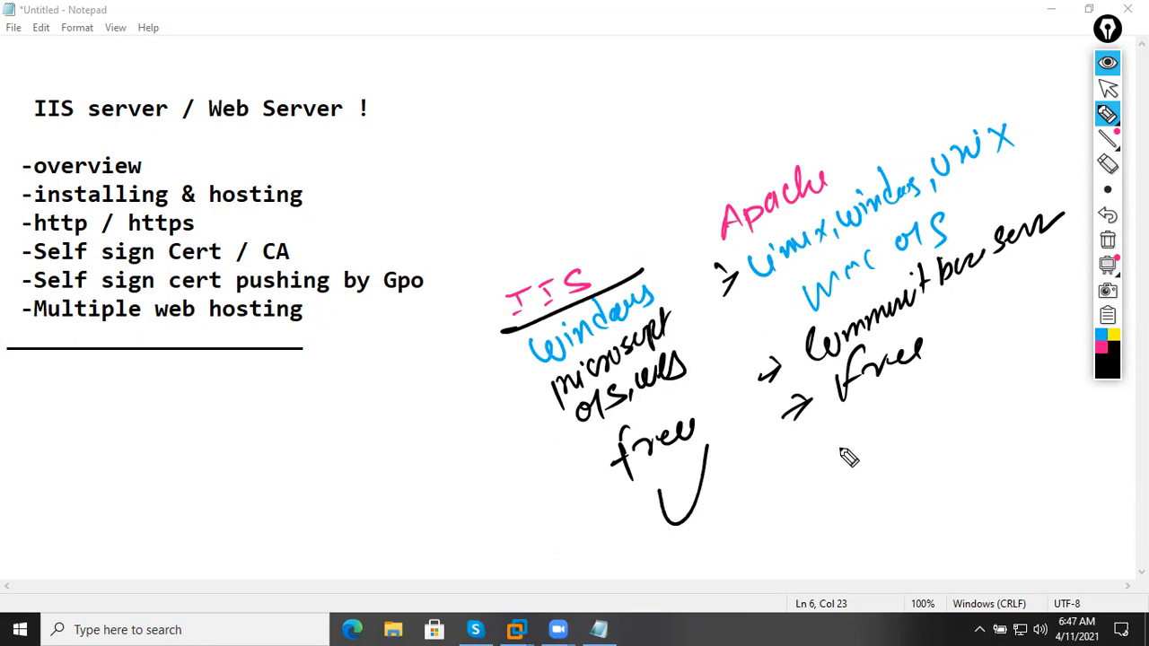
drag(835, 441, 928, 403)
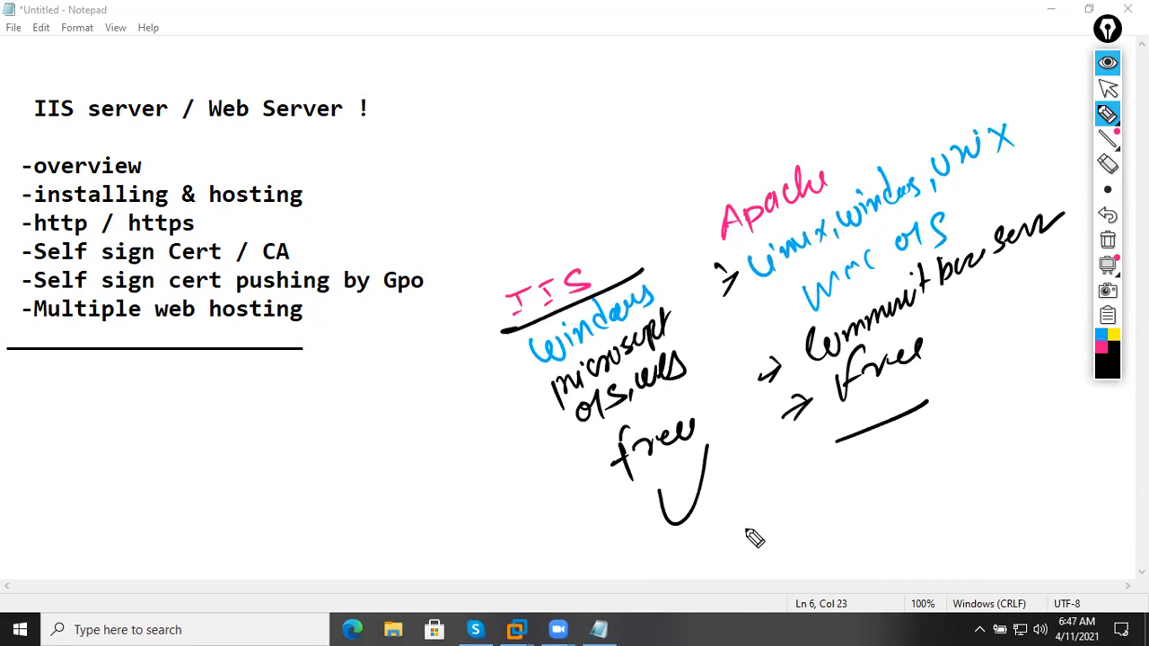
mouse_move(689, 524)
mouse_down()
mouse_move(699, 557)
mouse_move(788, 530)
mouse_up()
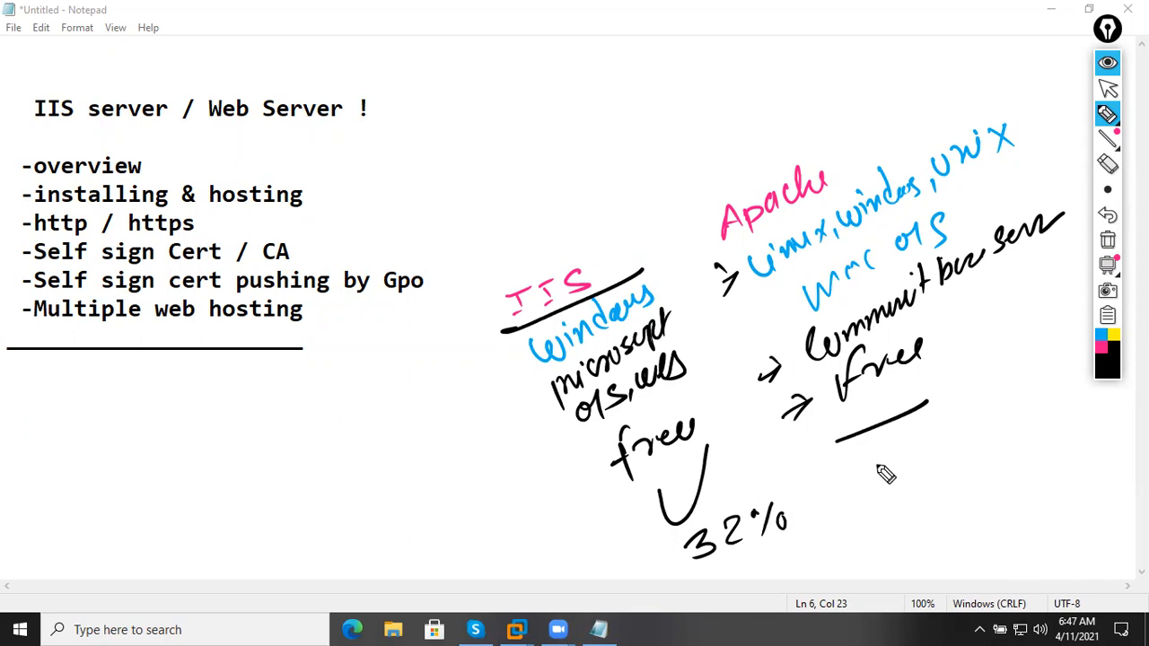
mouse_move(876, 458)
mouse_down()
mouse_move(923, 436)
mouse_move(954, 454)
mouse_move(979, 436)
mouse_move(960, 468)
mouse_move(988, 443)
mouse_up()
drag(716, 579, 805, 529)
drag(640, 212, 894, 600)
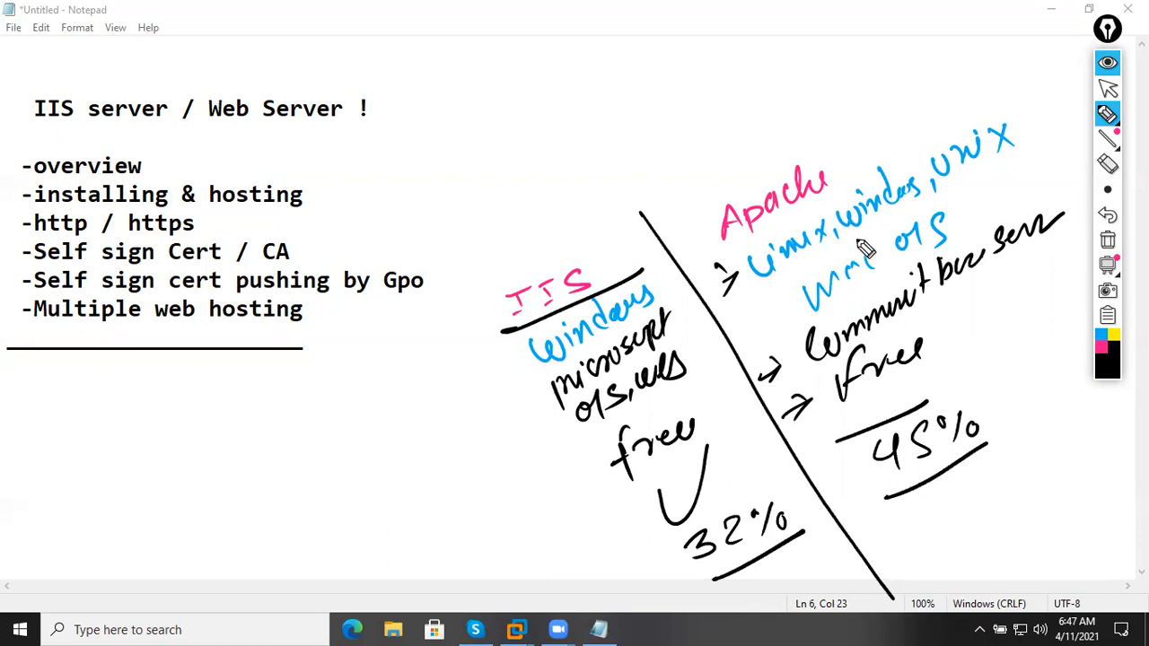
In blue, handwrite '=) T·S/CA/' at the top of the page.
click(1101, 348)
click(1117, 371)
click(1065, 225)
drag(477, 54, 490, 61)
drag(490, 41, 473, 76)
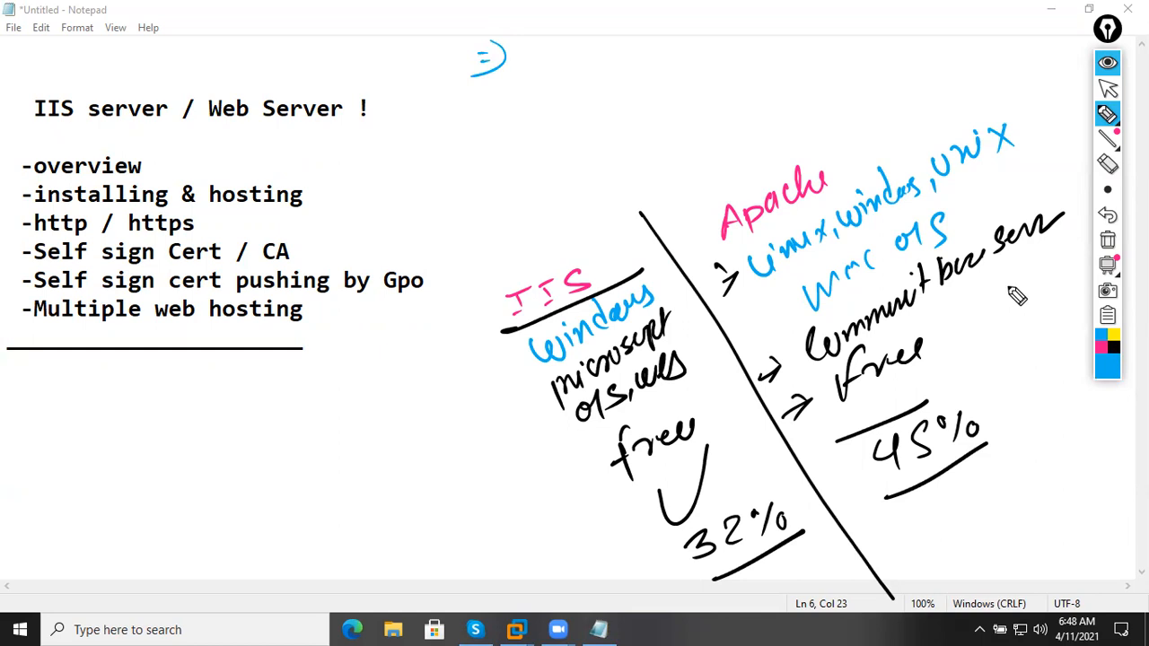
mouse_move(536, 53)
mouse_down()
mouse_move(562, 51)
mouse_move(541, 77)
mouse_move(574, 70)
mouse_move(563, 112)
mouse_up()
click(564, 61)
mouse_move(636, 52)
mouse_down()
mouse_move(630, 74)
mouse_move(663, 72)
mouse_move(648, 103)
mouse_up()
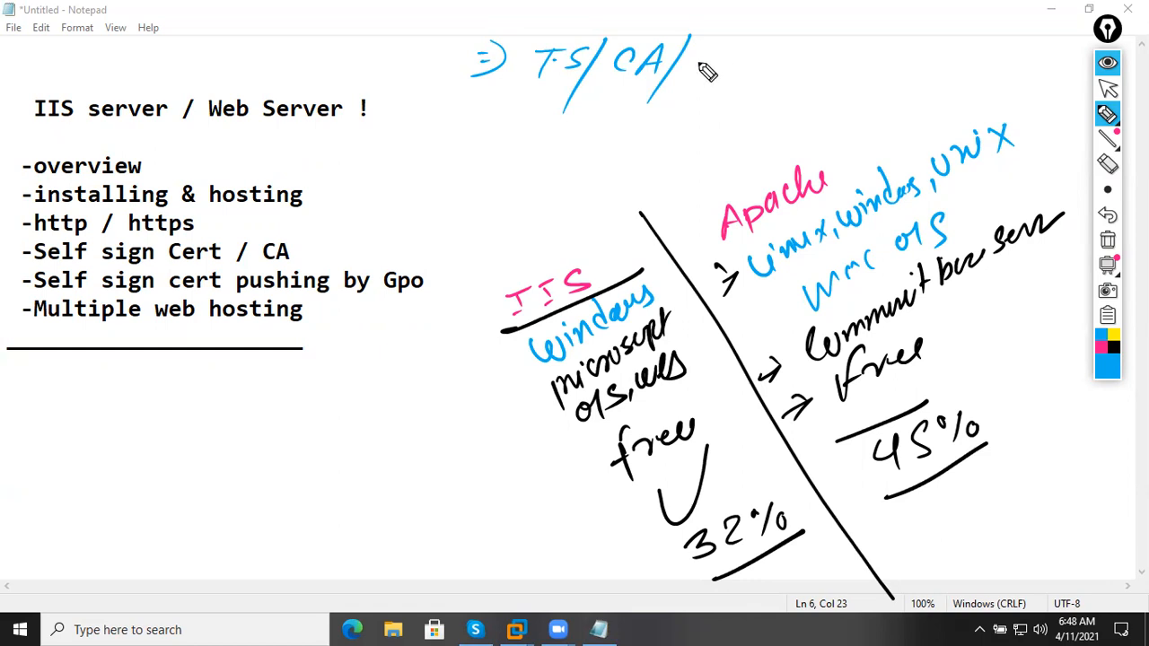
Extend the blue top note past CA, underline the line, and start writing http beneath it.
mouse_move(705, 75)
mouse_down()
mouse_move(767, 36)
mouse_move(777, 70)
mouse_move(833, 36)
mouse_move(851, 72)
mouse_move(887, 56)
mouse_up()
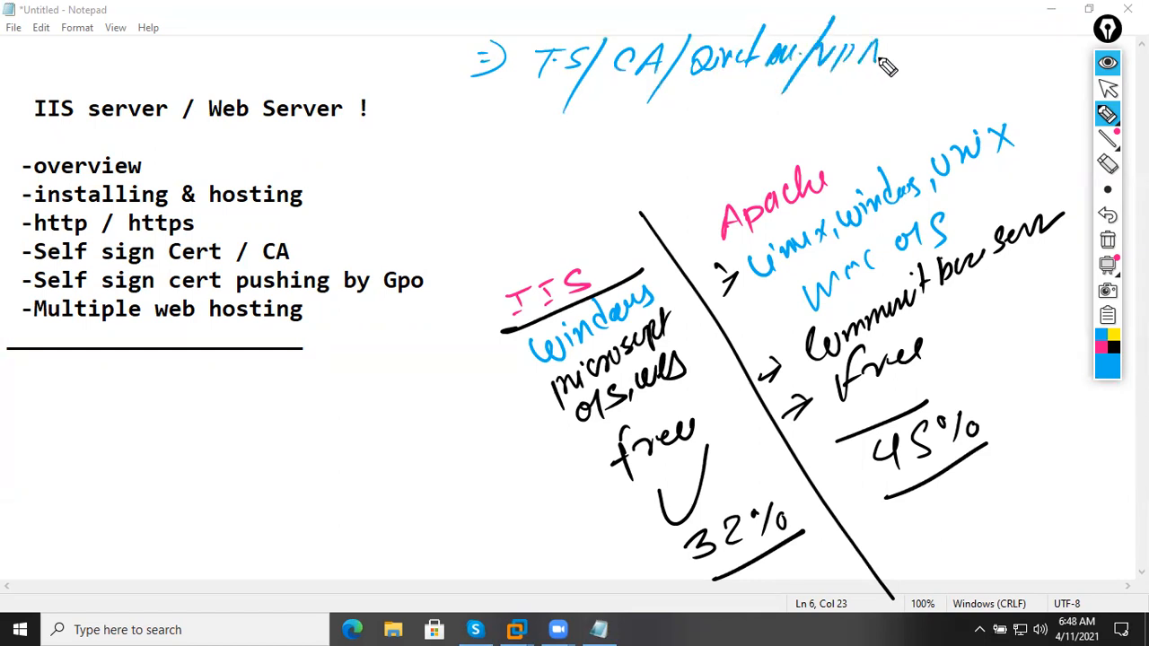
drag(438, 78, 893, 65)
drag(607, 119, 634, 163)
drag(662, 115, 656, 171)
mouse_move(648, 143)
mouse_down()
mouse_move(675, 139)
mouse_move(682, 166)
mouse_up()
mouse_move(672, 143)
mouse_down()
mouse_move(691, 137)
mouse_move(709, 160)
mouse_up()
Complete the label as '(http Serv)' in parentheses and draw an arrow pointing to it.
drag(573, 162, 713, 158)
drag(767, 115, 745, 158)
drag(758, 148, 831, 153)
drag(842, 106, 858, 154)
drag(597, 92, 599, 201)
drag(489, 168, 869, 149)
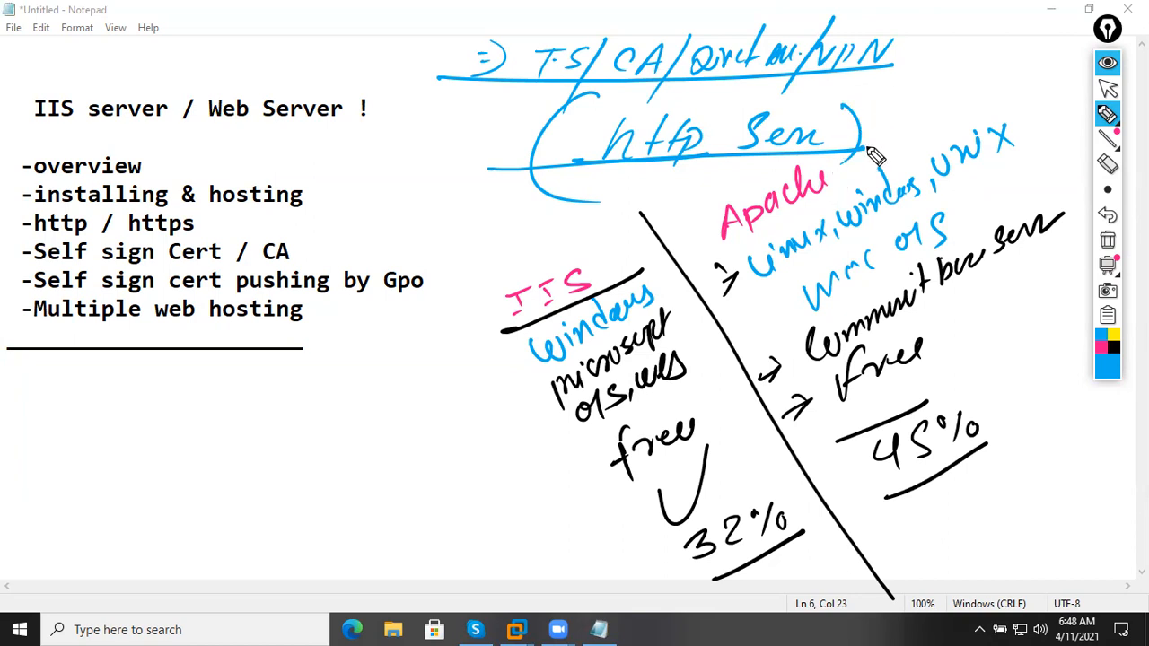
mouse_move(931, 77)
mouse_down()
mouse_move(927, 134)
mouse_move(889, 126)
mouse_move(907, 117)
mouse_up()
click(1113, 352)
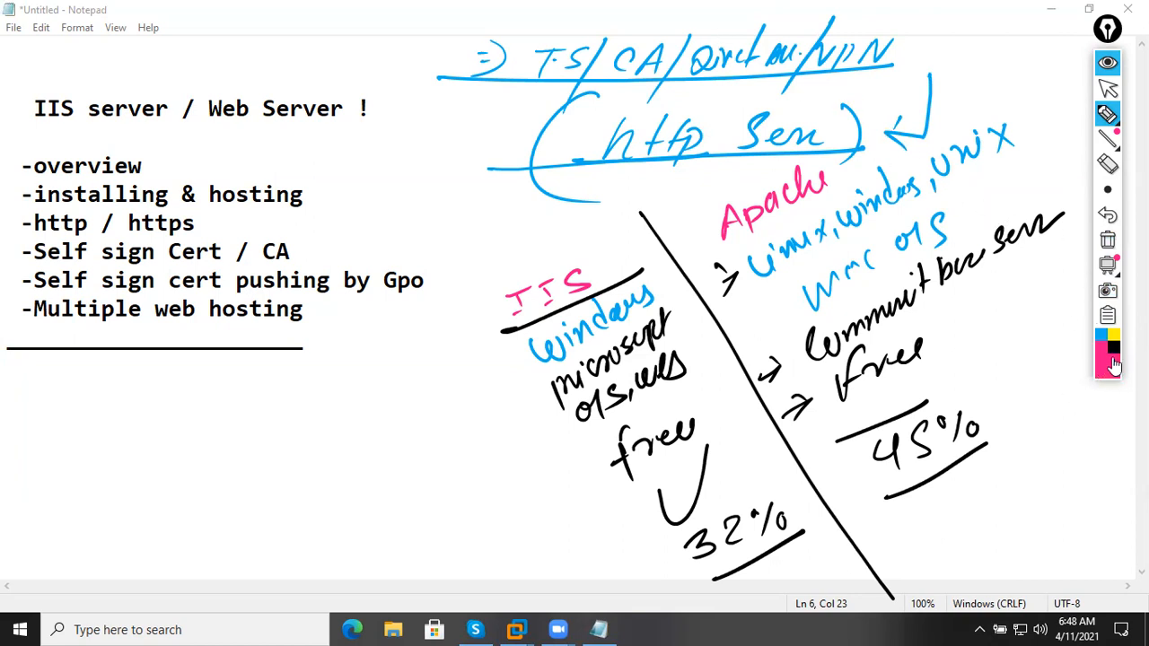
Handwrite '(IP/TCP/80/443)' in green at the top left.
click(1111, 359)
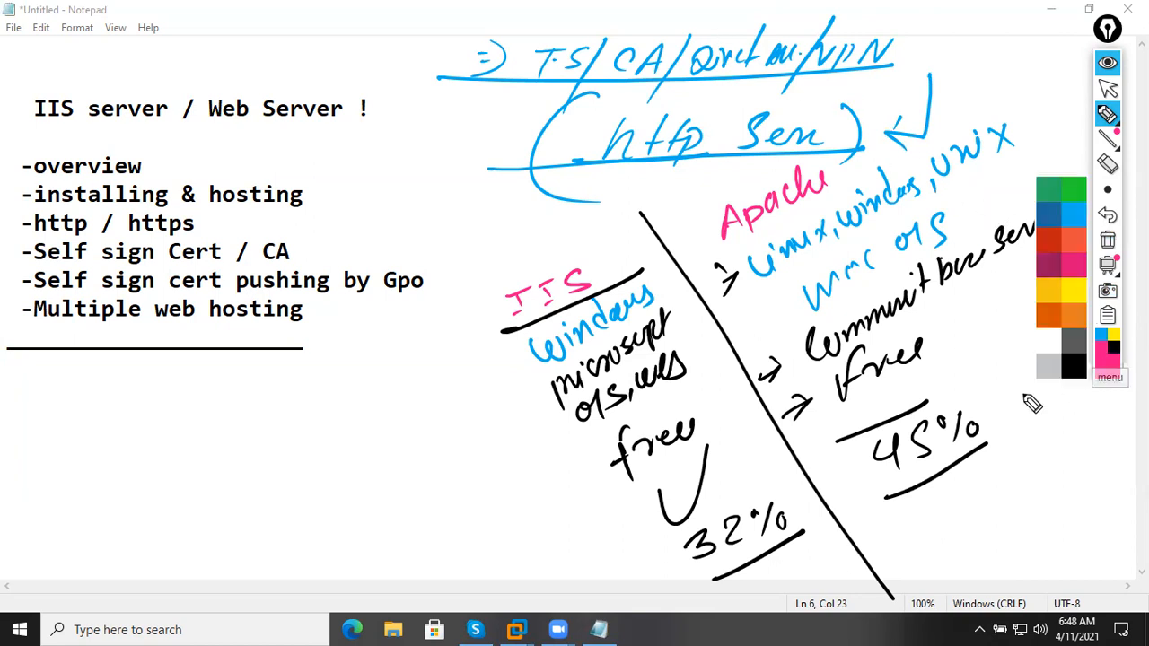
click(1075, 193)
mouse_move(153, 42)
mouse_down()
mouse_move(149, 57)
mouse_move(174, 38)
mouse_move(169, 59)
mouse_up()
mouse_move(182, 42)
mouse_down()
mouse_move(180, 70)
mouse_move(185, 56)
mouse_up()
drag(221, 13, 186, 101)
drag(146, 18, 112, 106)
drag(83, 32, 81, 93)
mouse_move(253, 35)
mouse_down()
mouse_move(243, 65)
mouse_move(255, 36)
mouse_up()
drag(271, 35, 275, 50)
mouse_move(66, 90)
mouse_down()
mouse_move(294, 62)
mouse_move(289, 94)
mouse_up()
mouse_move(337, 36)
mouse_down()
mouse_move(352, 54)
mouse_move(341, 88)
mouse_up()
mouse_move(375, 34)
mouse_down()
mouse_move(390, 55)
mouse_move(370, 76)
mouse_up()
drag(400, 27, 415, 84)
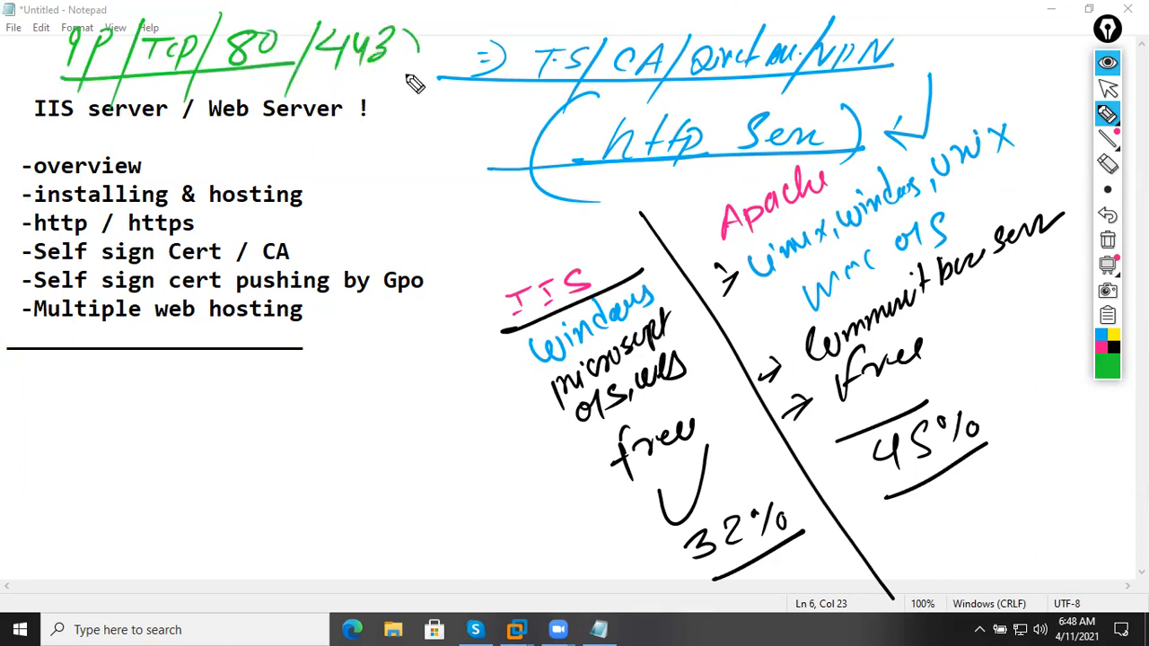
drag(144, 16, 135, 88)
Tick every agenda item in pink and draw a dividing line beside the list.
click(1100, 347)
drag(7, 161, 73, 122)
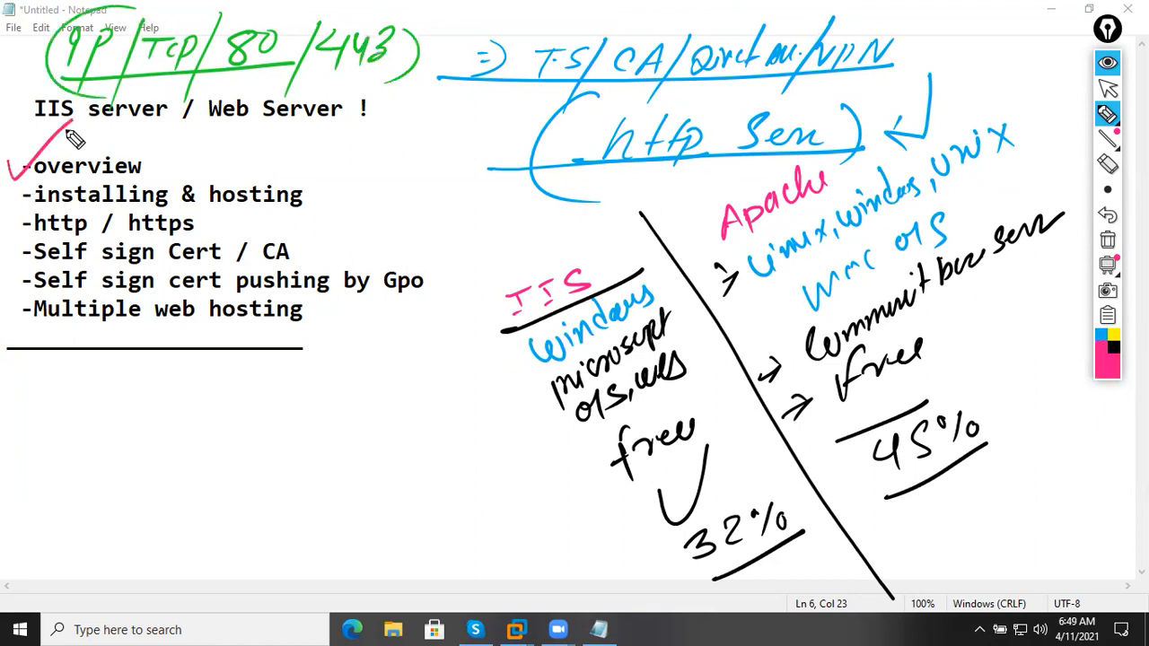
drag(3, 205, 74, 156)
drag(9, 217, 77, 203)
mouse_move(9, 247)
mouse_down()
mouse_move(17, 268)
mouse_move(86, 232)
mouse_up()
drag(9, 279, 88, 231)
drag(8, 309, 38, 298)
drag(433, 50, 447, 285)
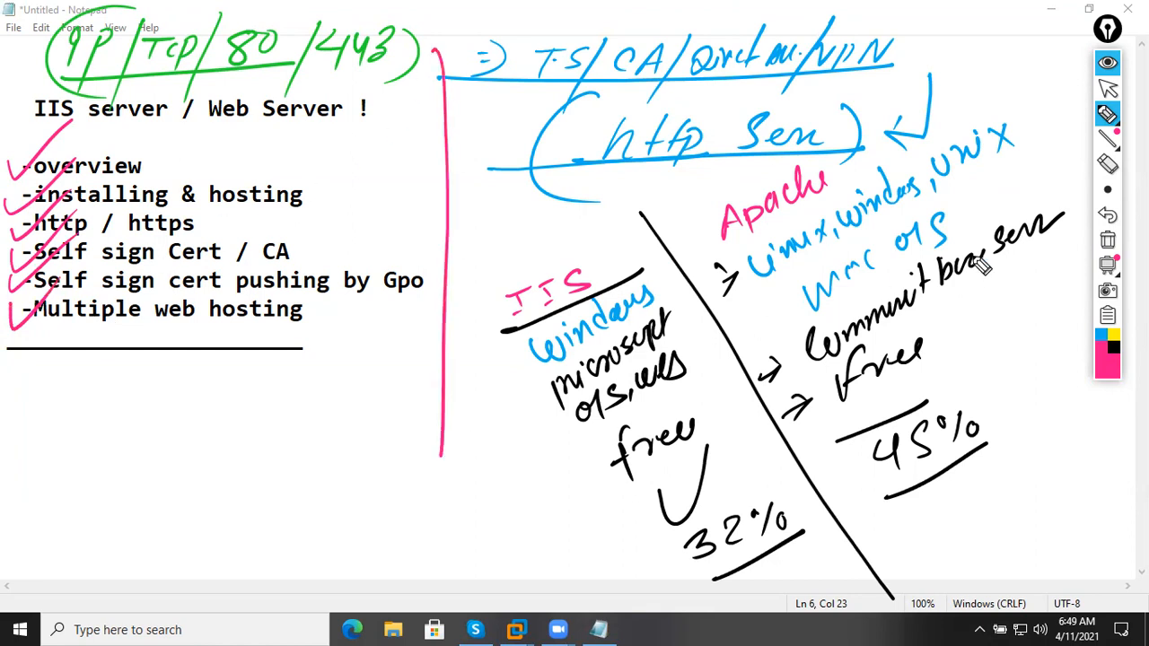
Clear all annotations, collapse the annotation toolbar and minimize Notepad to the desktop.
click(1108, 241)
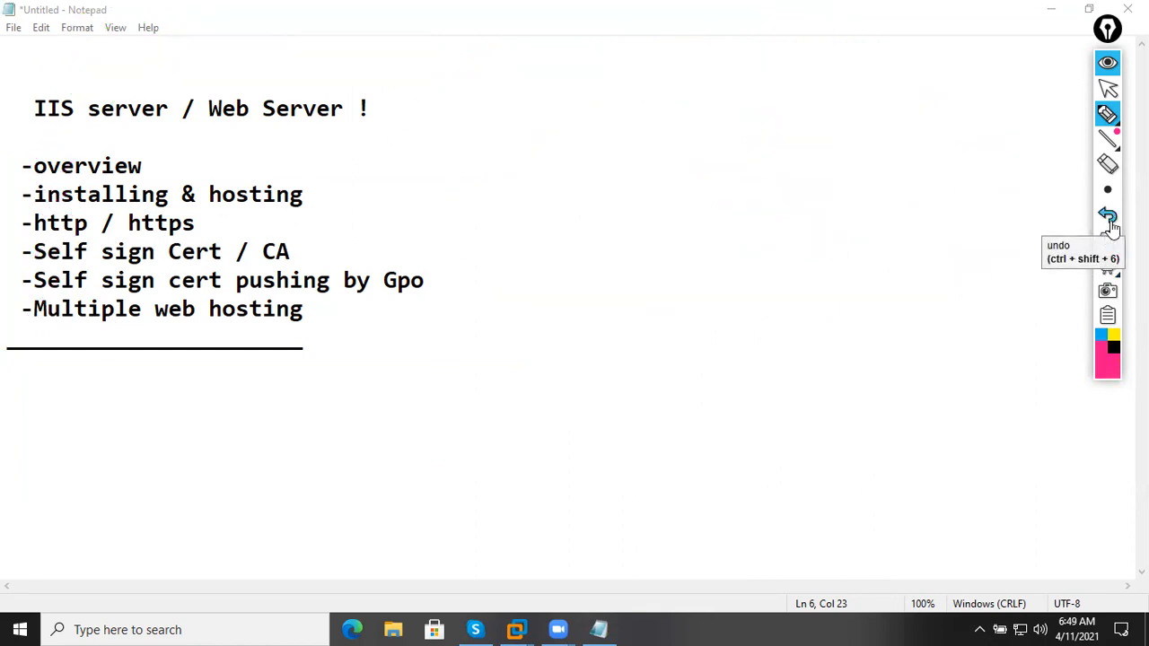
click(1108, 62)
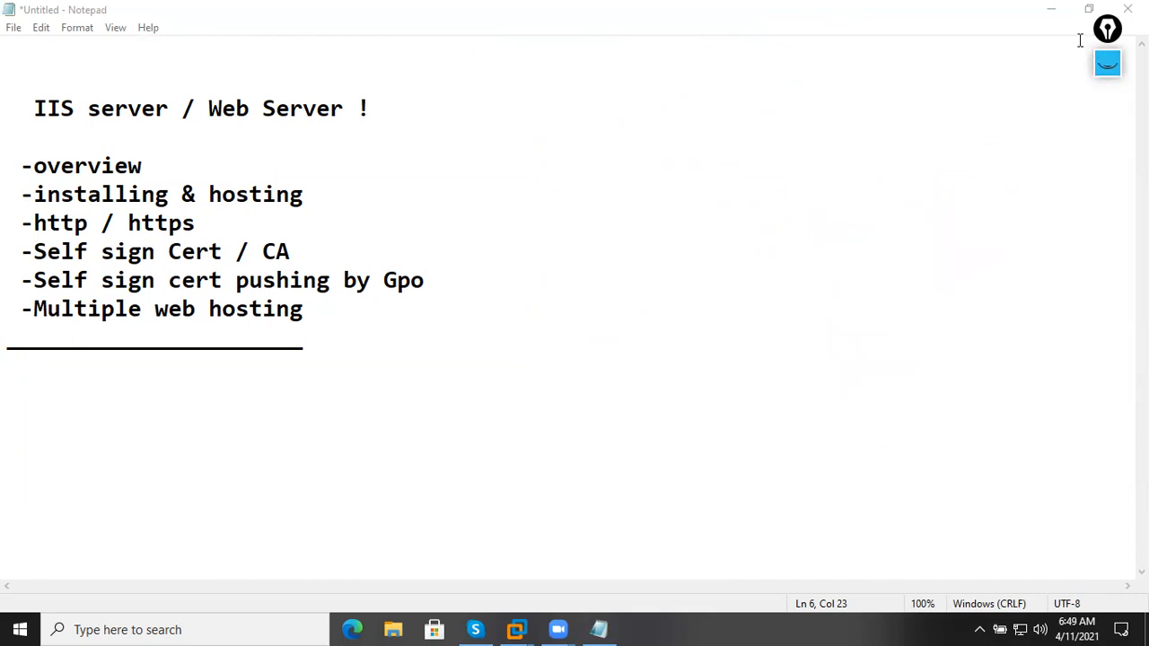
click(1046, 21)
On the SRV 2019-Forest VM, start Add Roles and Features and advance to the server roles page.
mouse_move(516, 629)
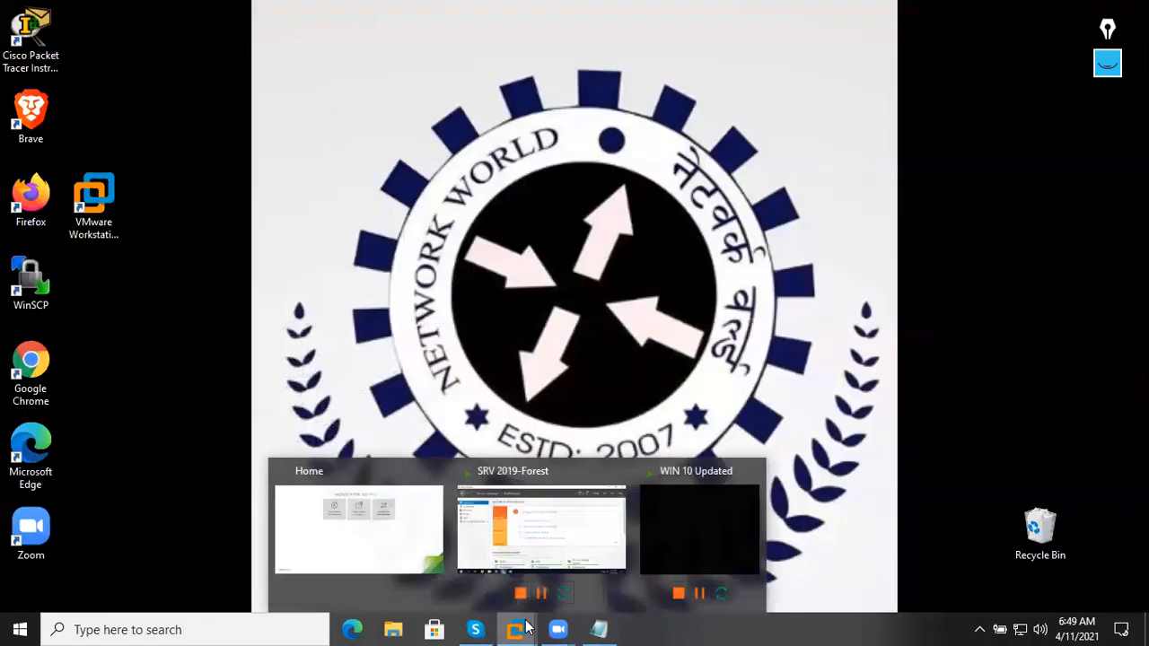
click(541, 530)
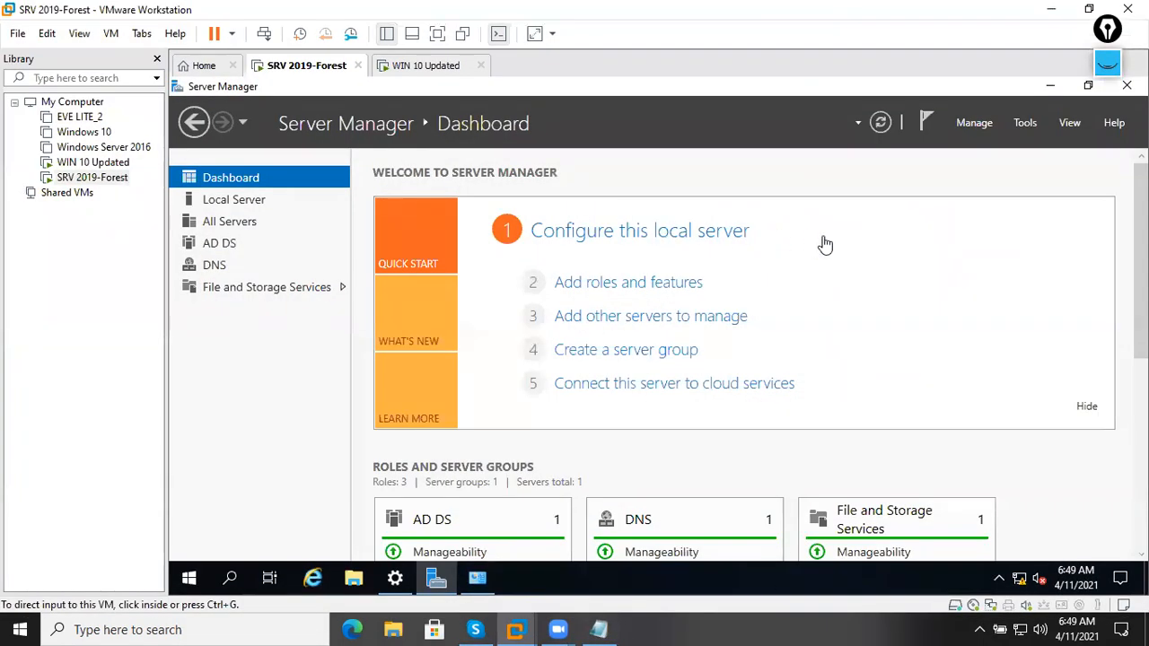
click(1024, 123)
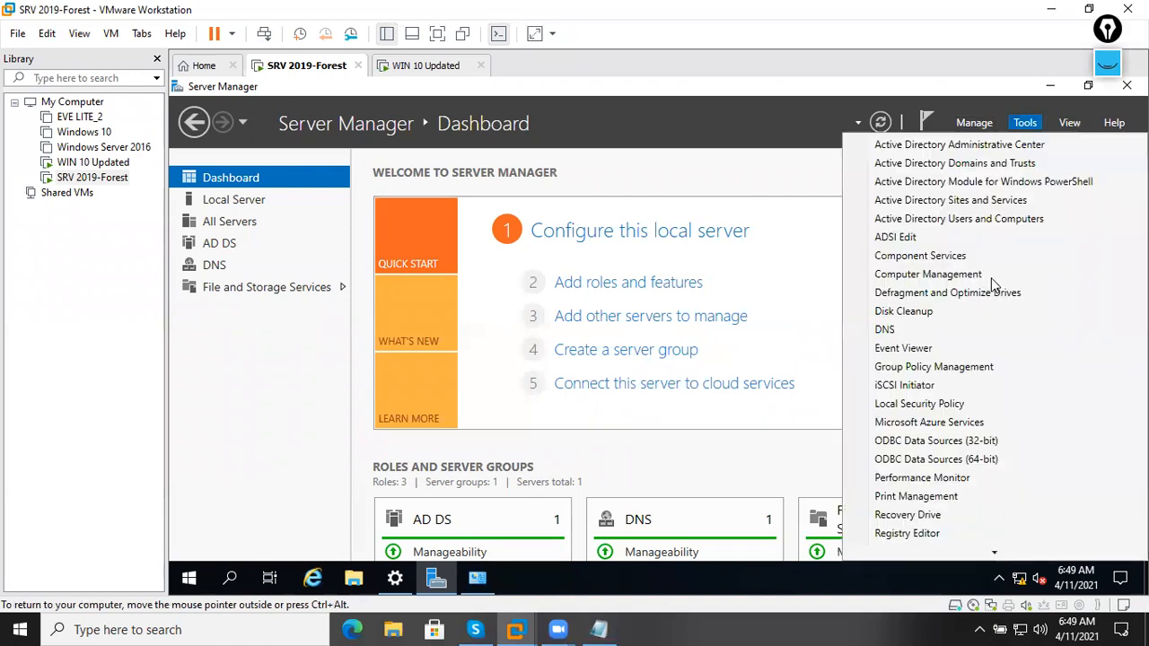
scroll(982, 359, down, 2)
scroll(996, 381, up, 4)
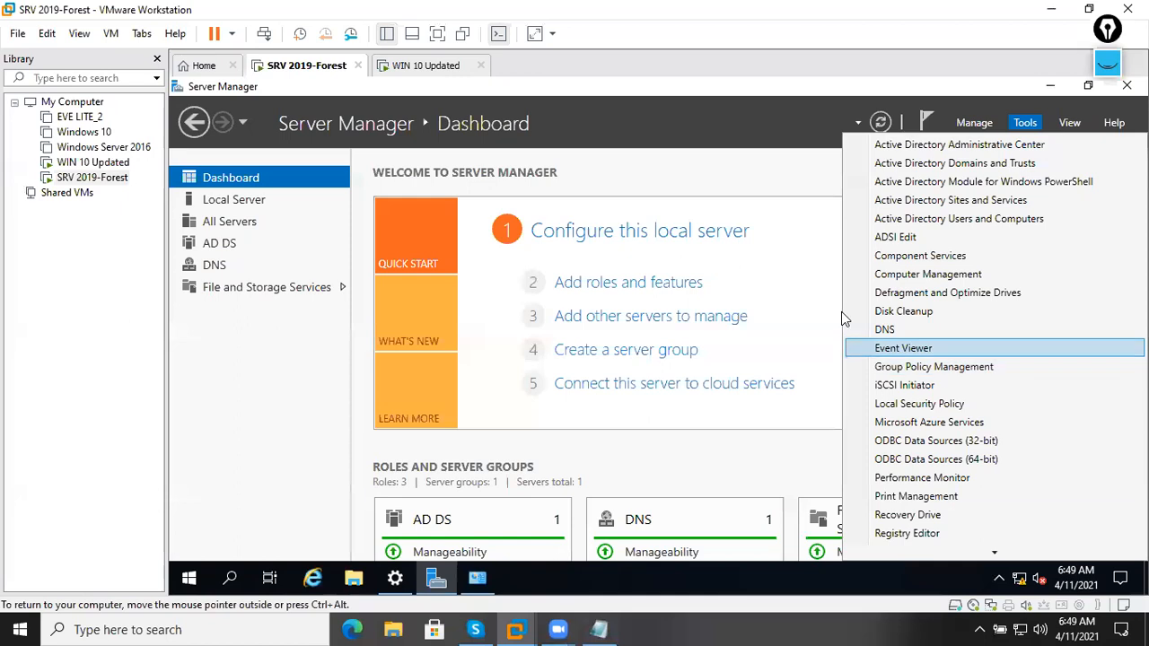
click(806, 273)
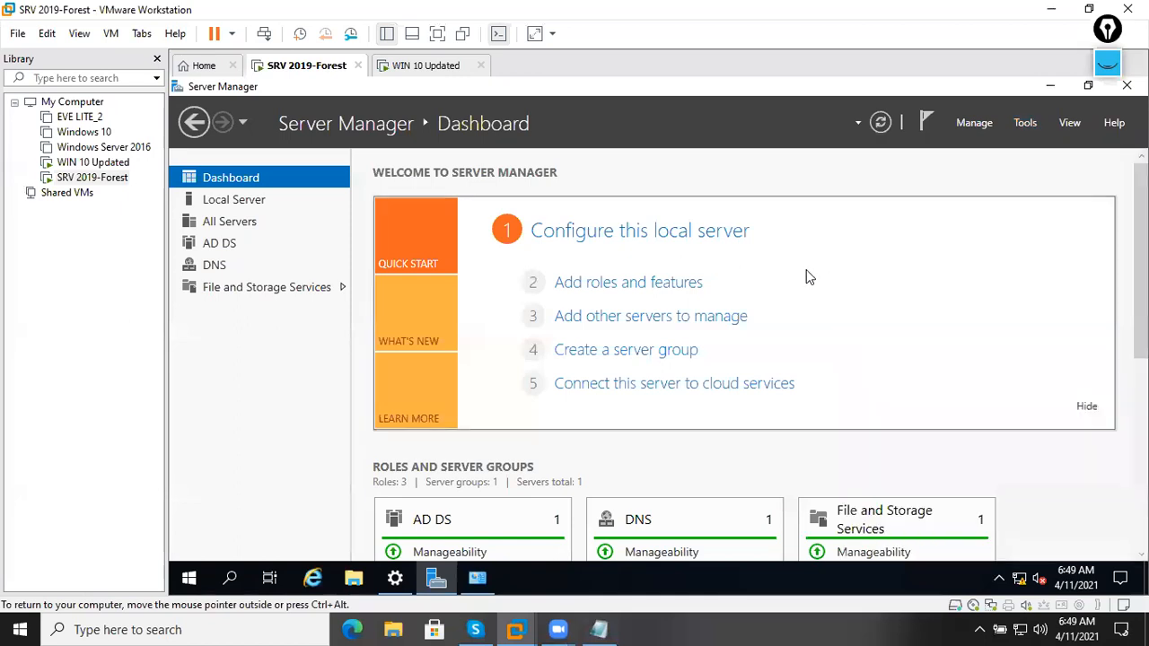
click(673, 283)
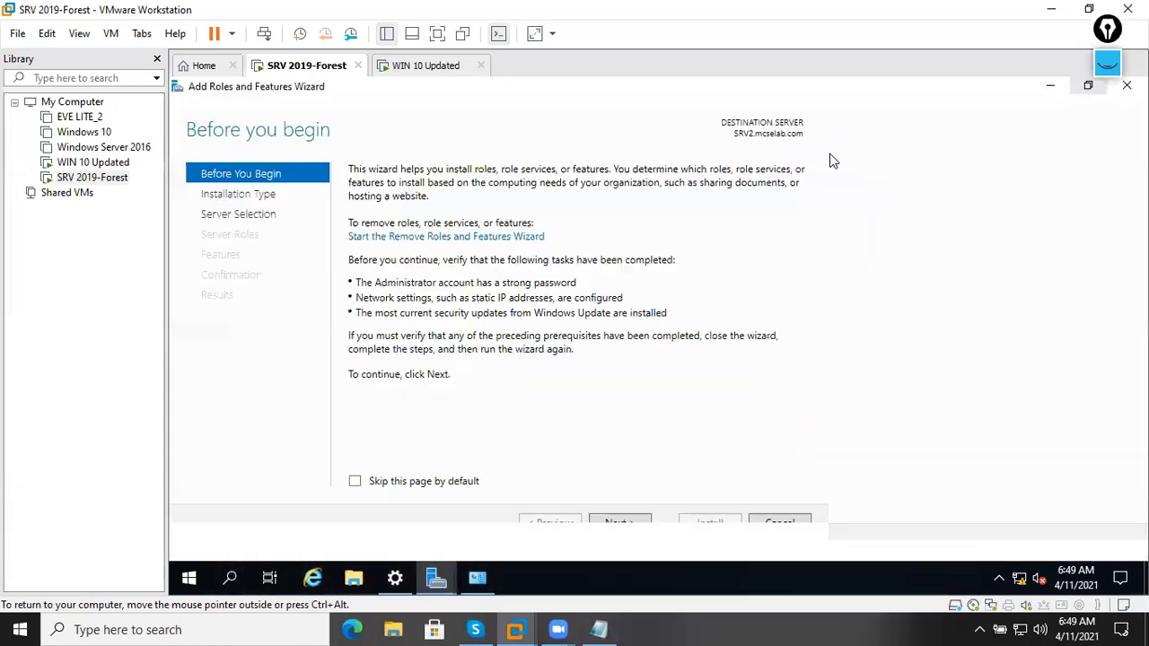
click(939, 545)
click(943, 546)
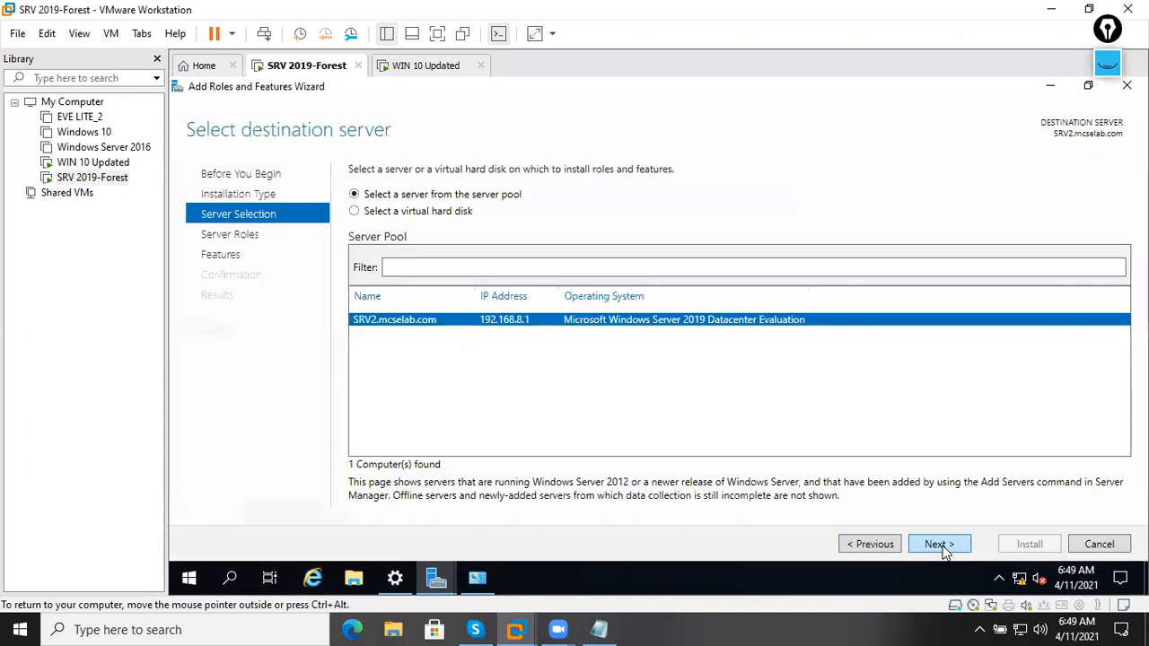
click(941, 544)
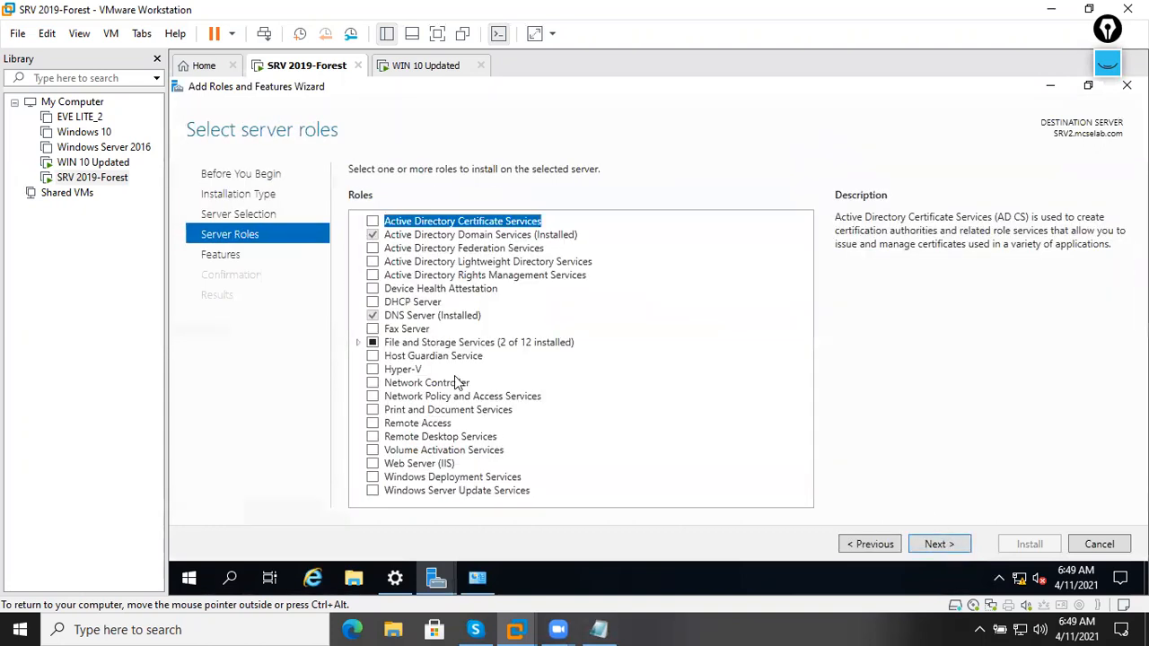
Select the Web Server (IIS) role, including its required IIS management tools.
click(441, 463)
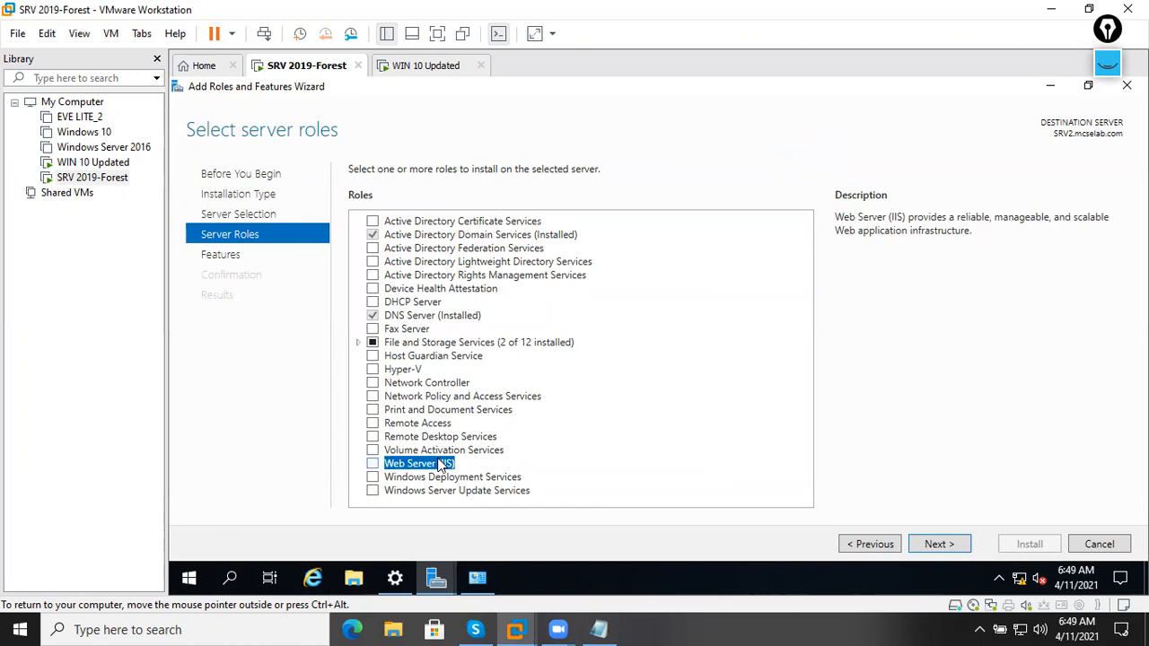
click(373, 464)
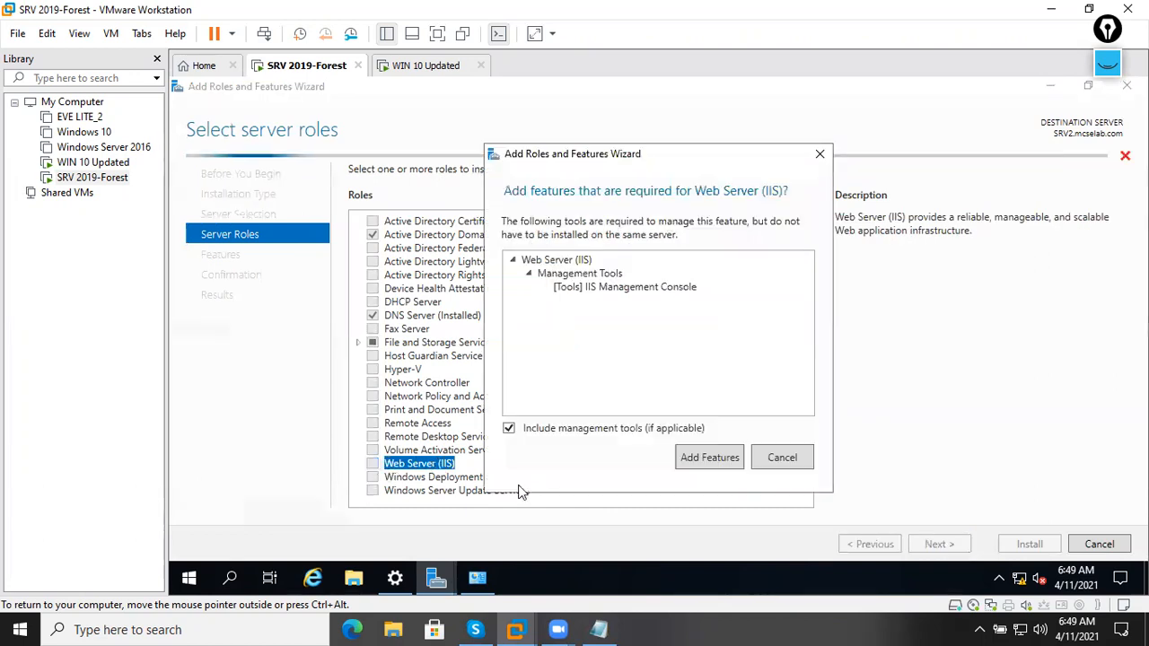
click(699, 461)
click(939, 544)
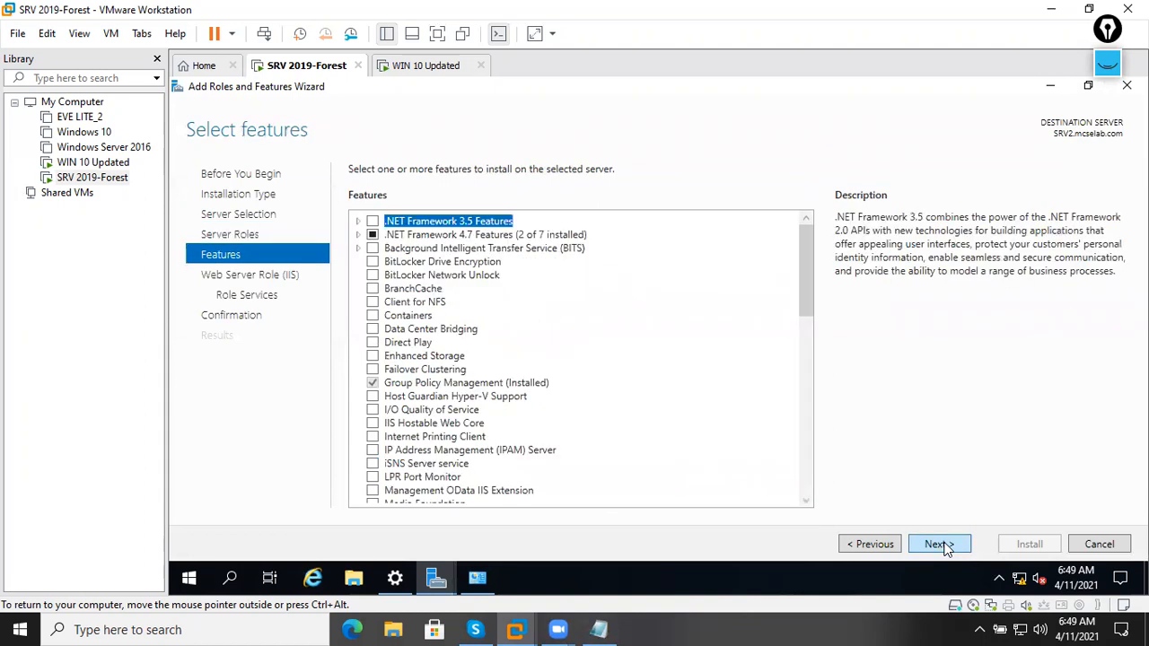
click(867, 544)
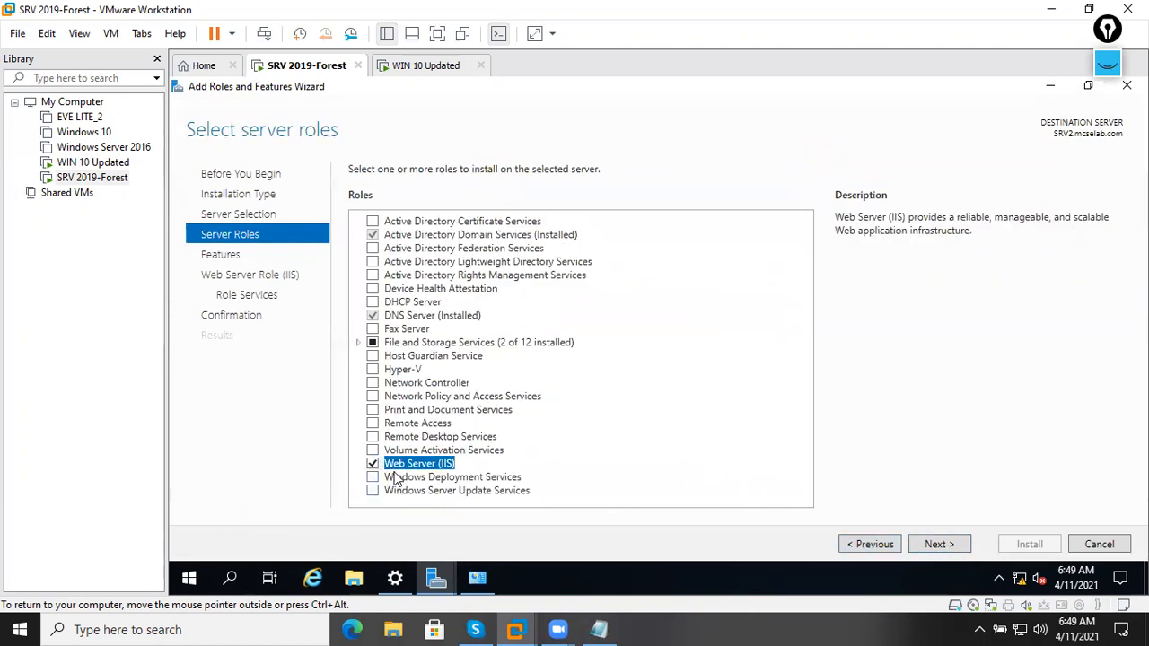
click(941, 541)
Keep the default IIS role services, allow automatic restart, and start the installation.
click(943, 545)
click(943, 546)
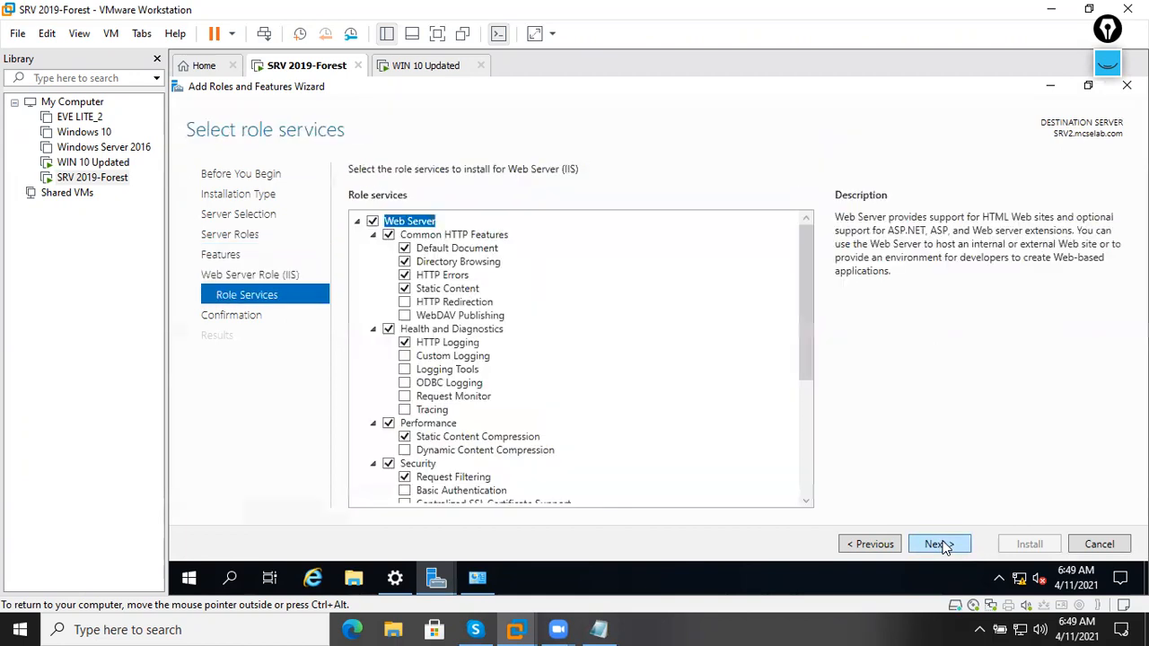
click(942, 545)
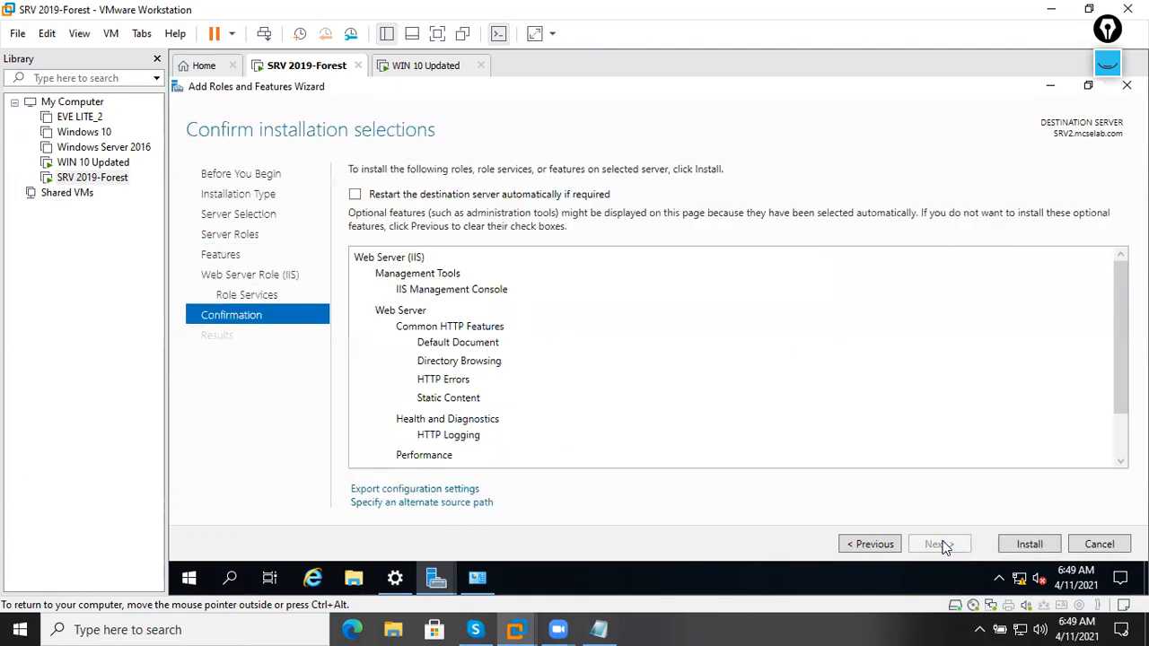
click(600, 196)
click(706, 380)
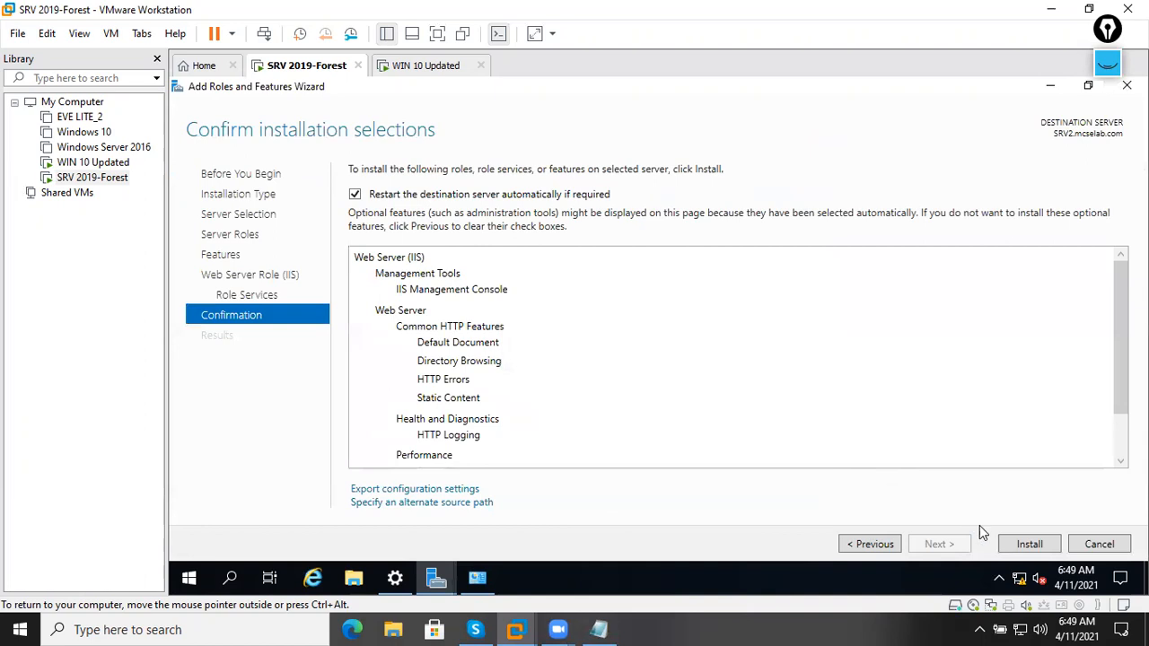
click(1028, 544)
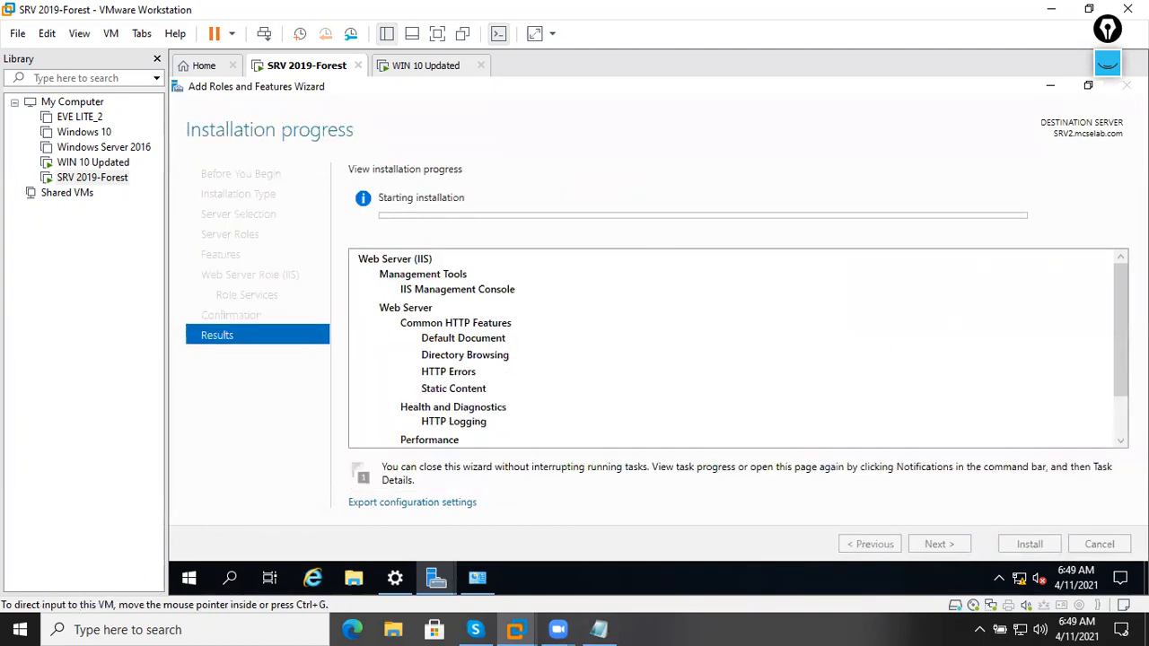
Monitor the Web Server (IIS) installation on SRV2.mcselab.com until the results page reports success.
key(alt+Tab)
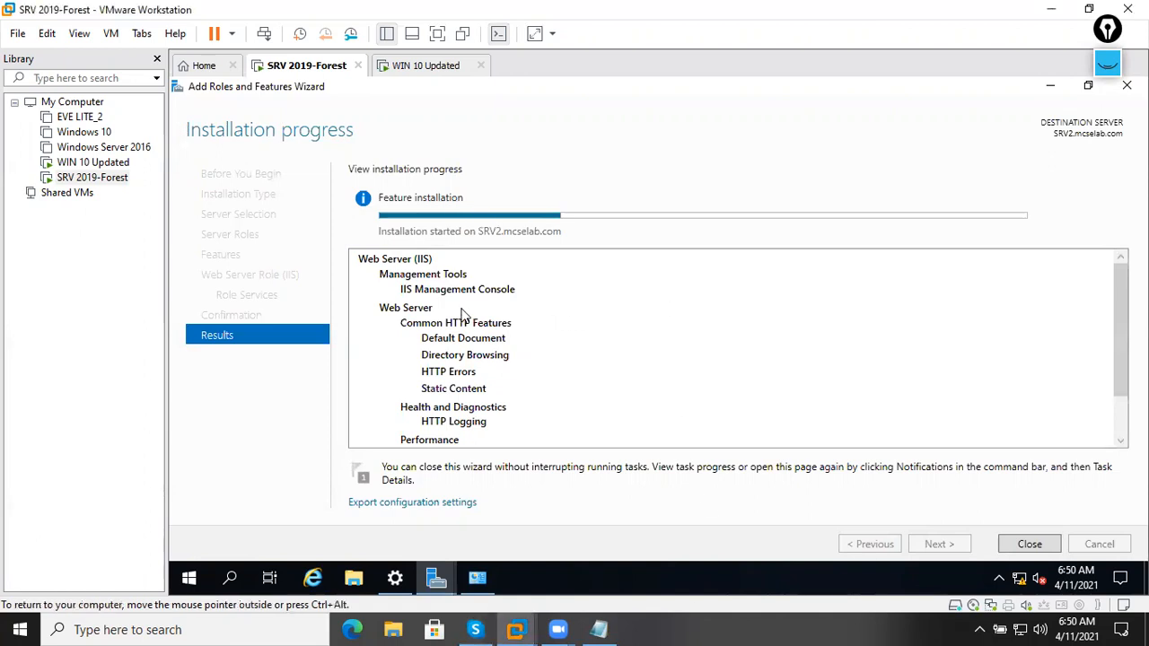
scroll(464, 320, down, 1)
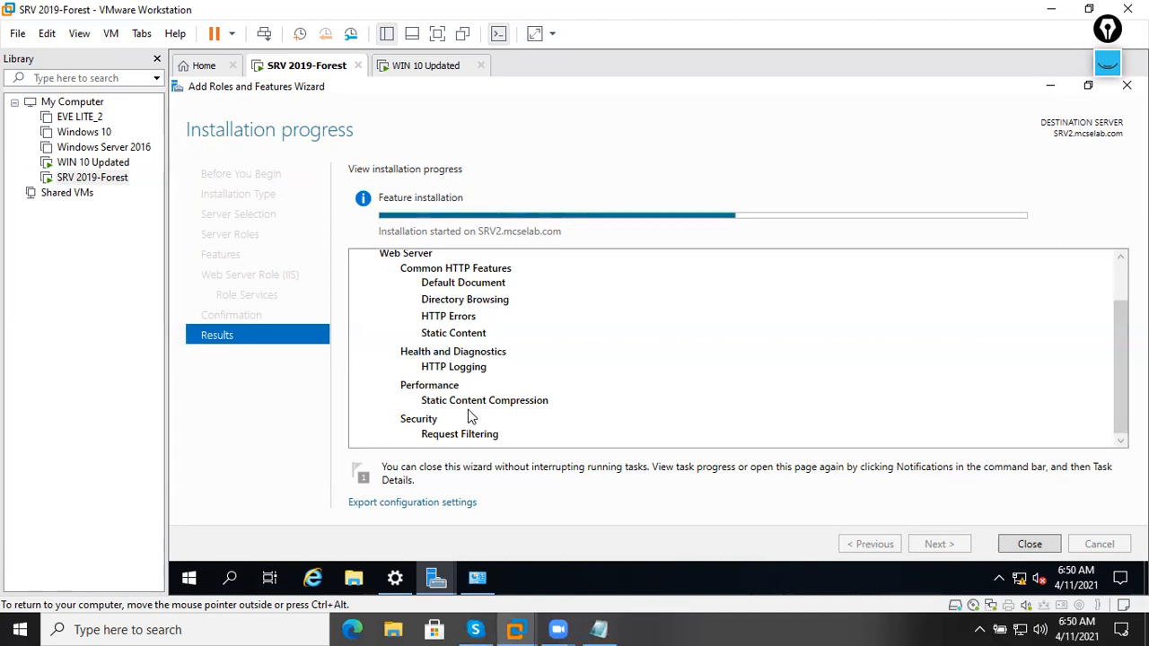
scroll(542, 415, up, 1)
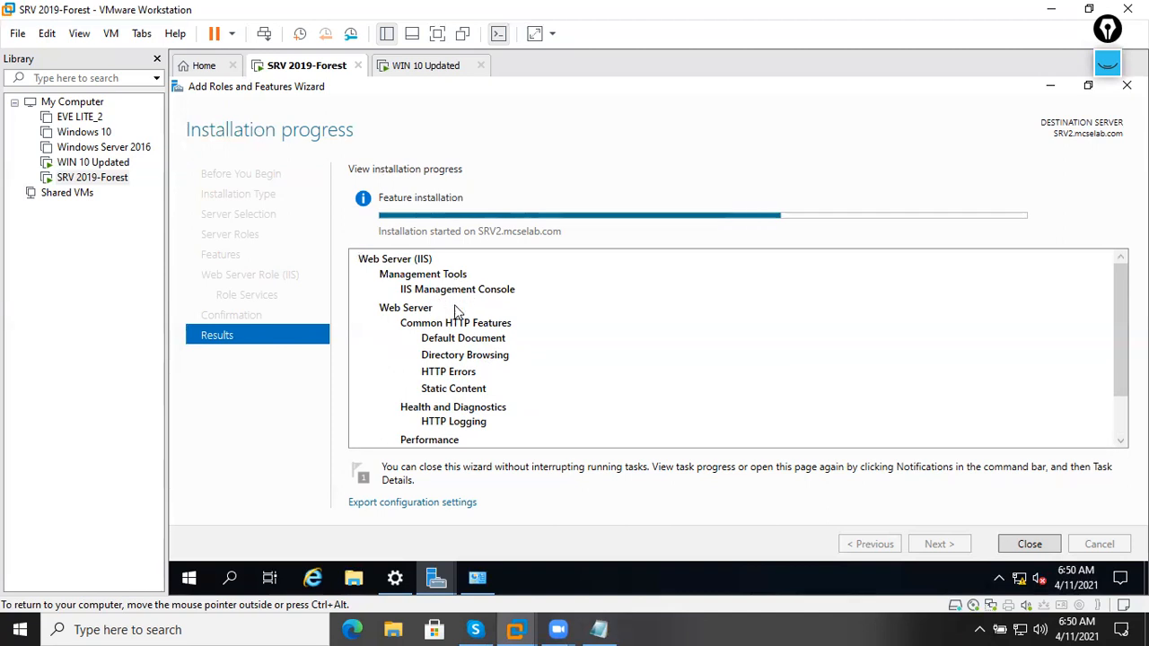
scroll(459, 312, down, 1)
scroll(470, 348, up, 1)
scroll(465, 342, down, 1)
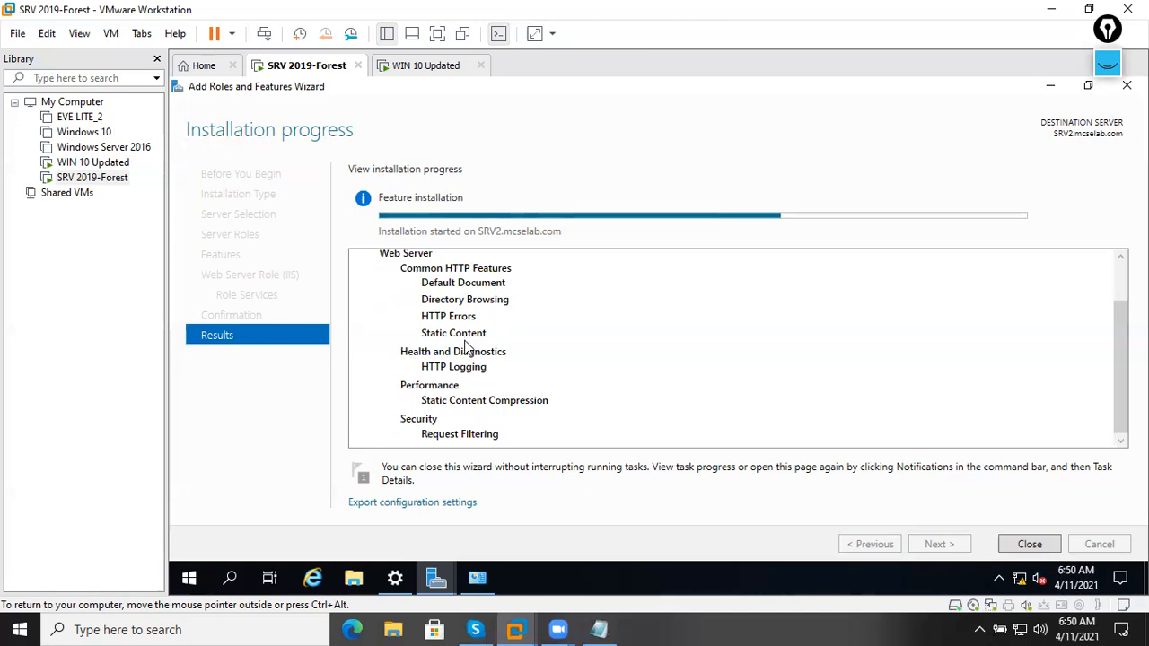
scroll(467, 345, up, 1)
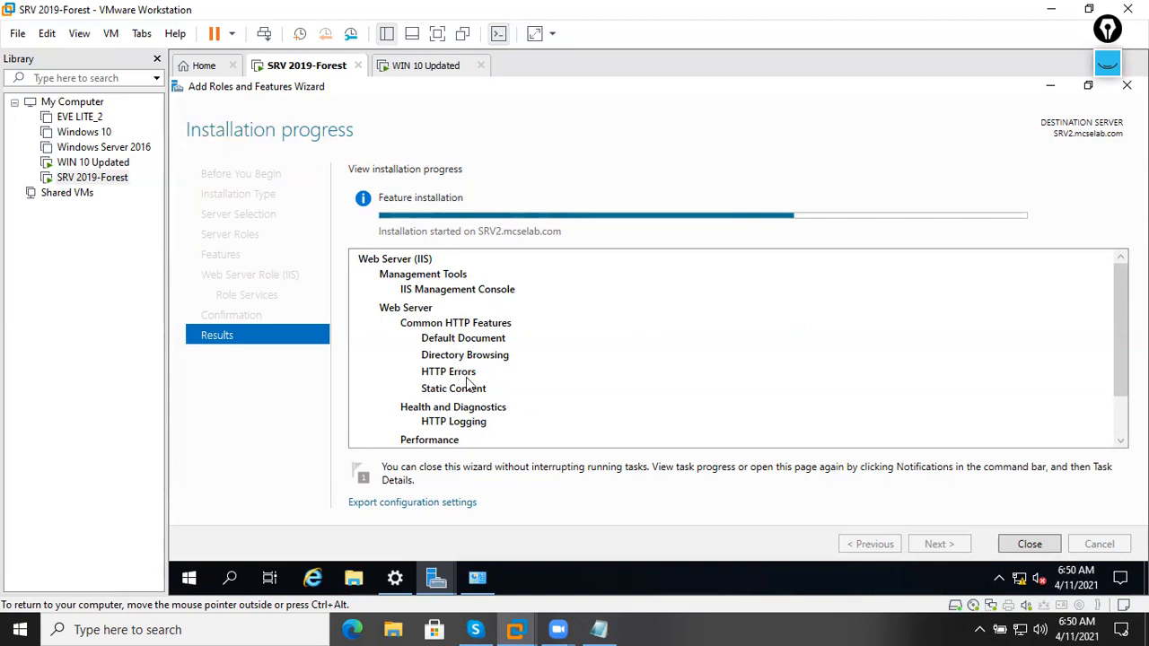
scroll(470, 384, down, 2)
scroll(473, 377, up, 2)
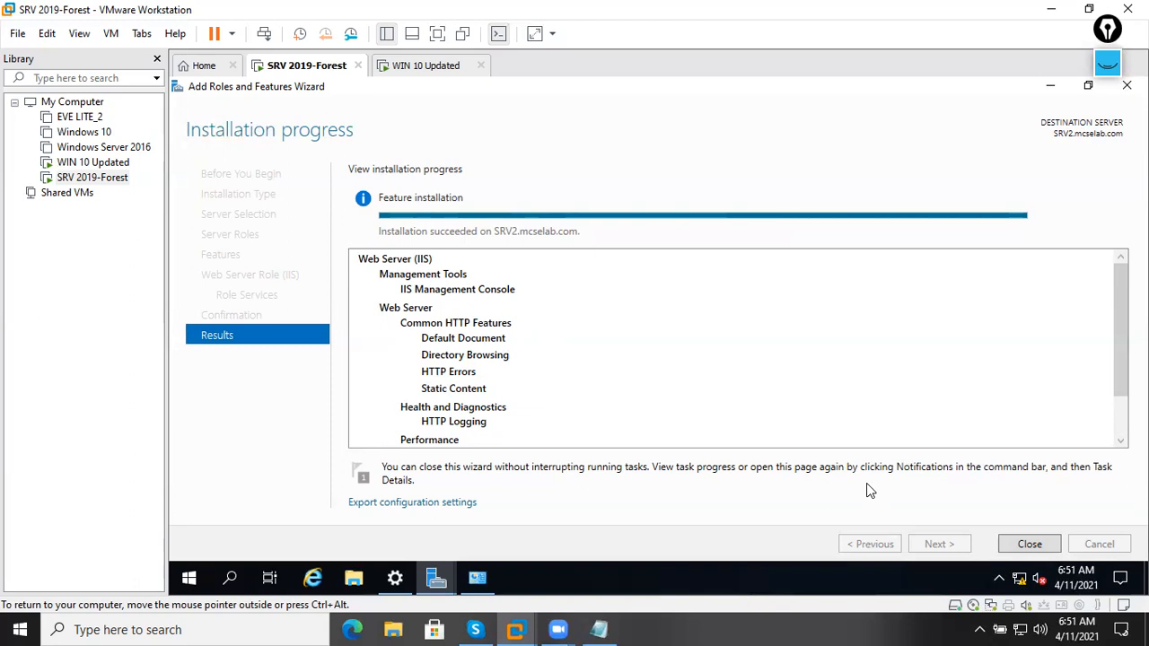
Close the finished wizard and the network window, then open DNS Manager maximized.
click(1013, 544)
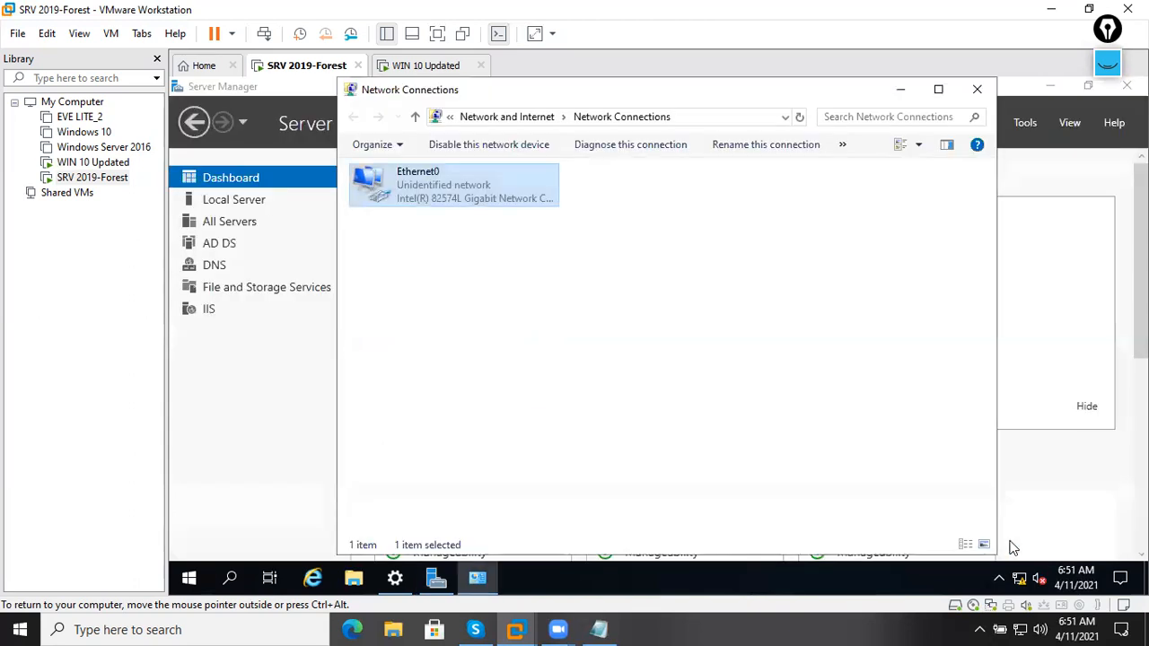
click(977, 90)
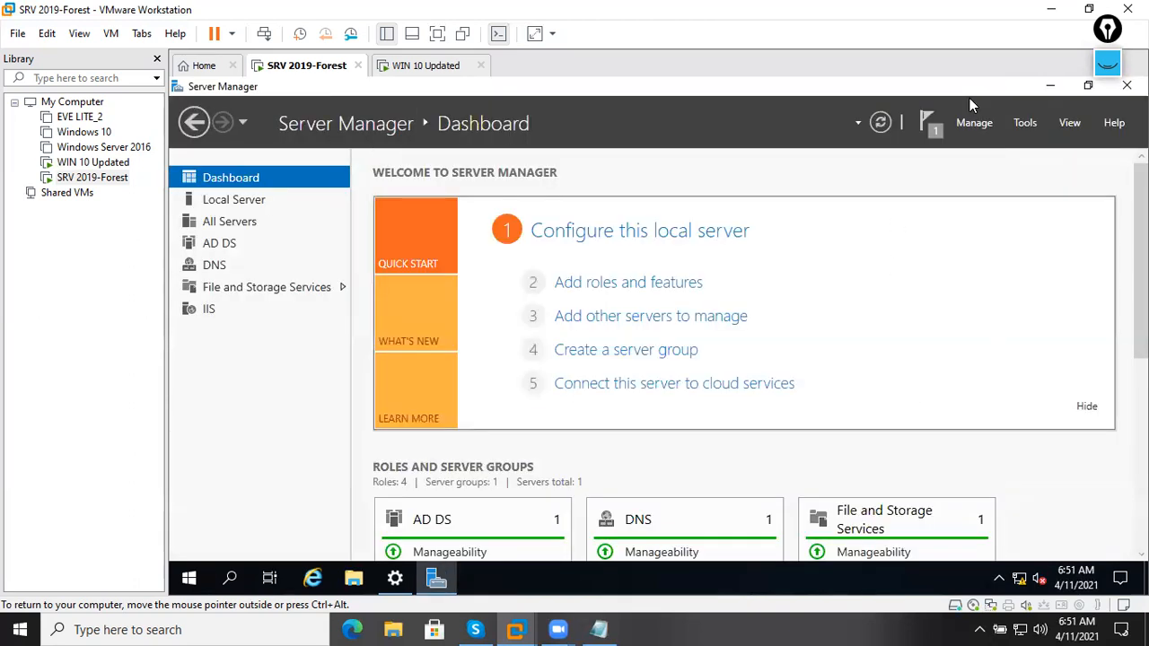
click(1021, 123)
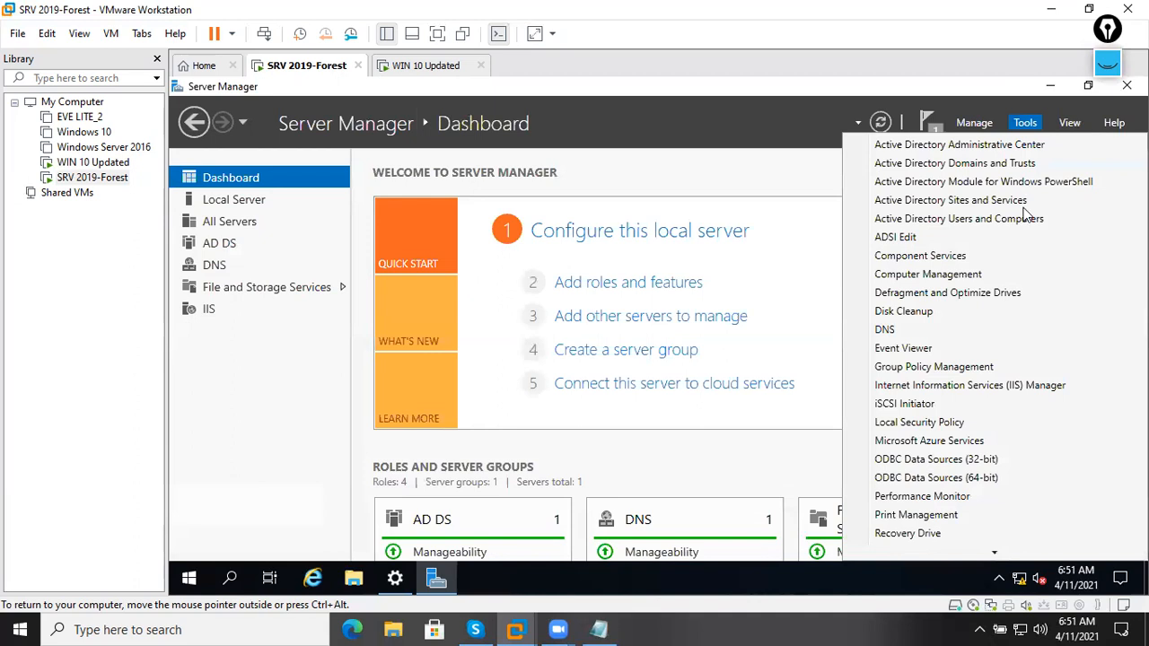
click(923, 331)
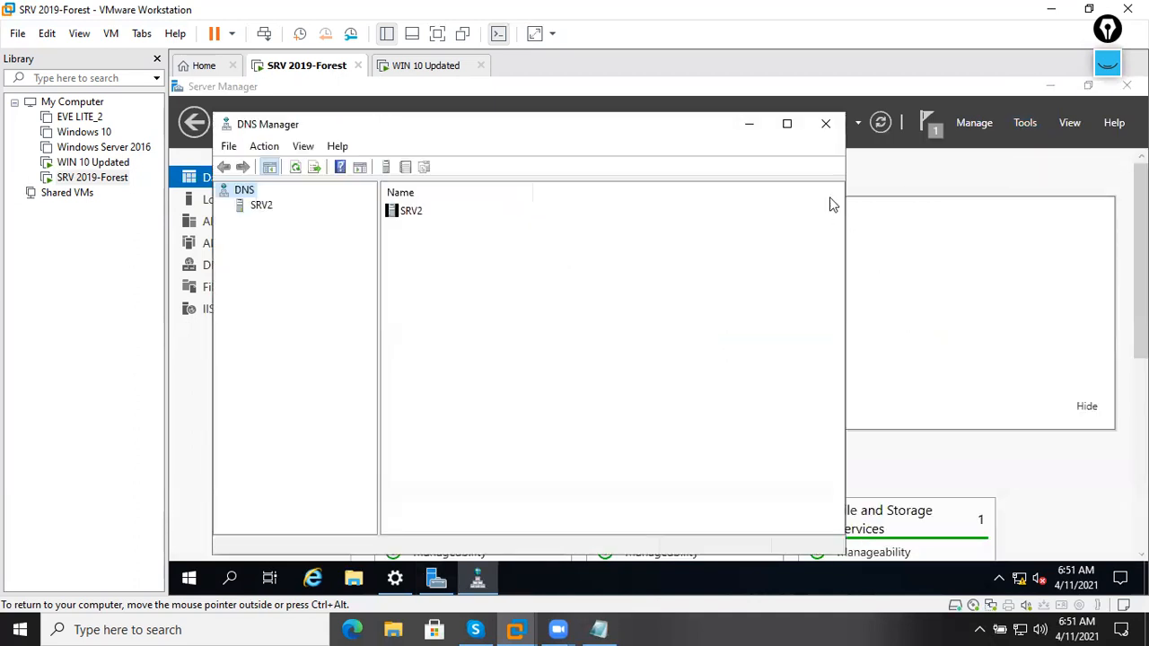
click(787, 123)
Expand Forward Lookup Zones to view the mcselab.com records, then switch to WIN 10 Updated.
double_click(417, 171)
click(411, 186)
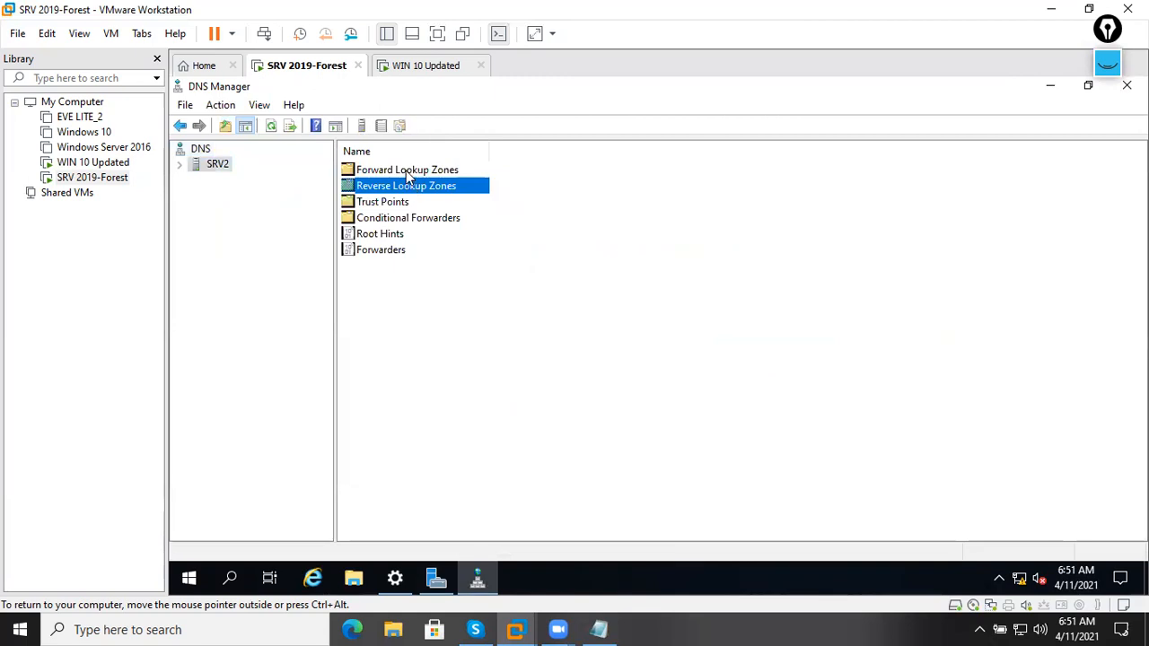
double_click(405, 170)
double_click(395, 186)
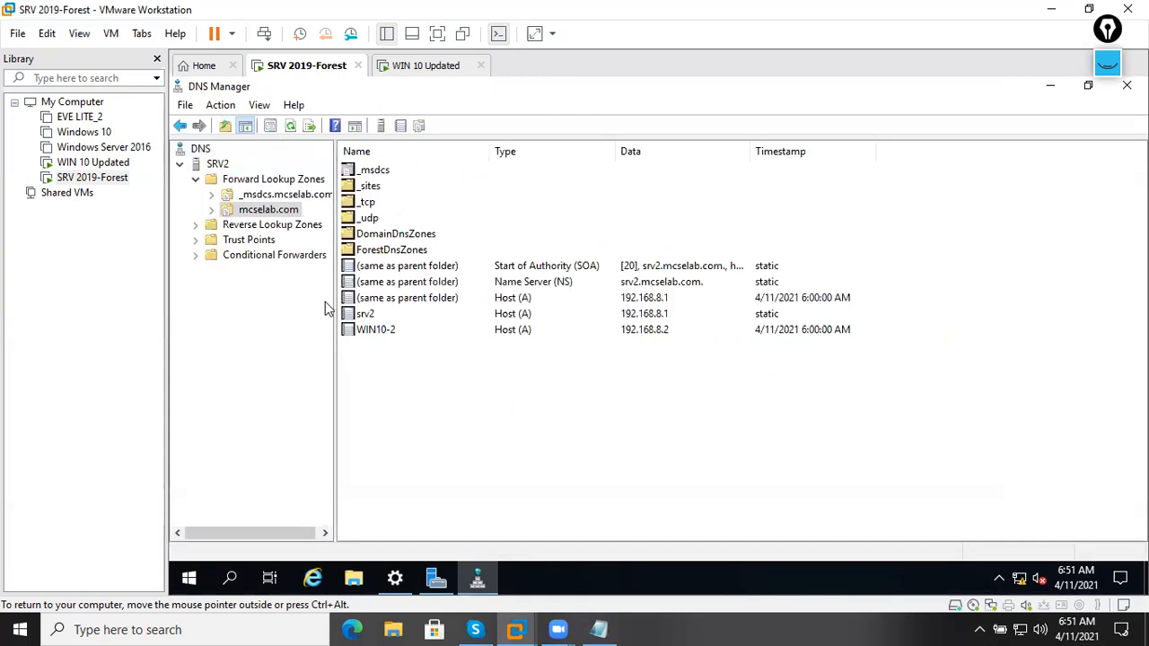
click(431, 67)
Sign in to the Windows 10 machine with the administrator password and refresh its desktop.
right_click(431, 68)
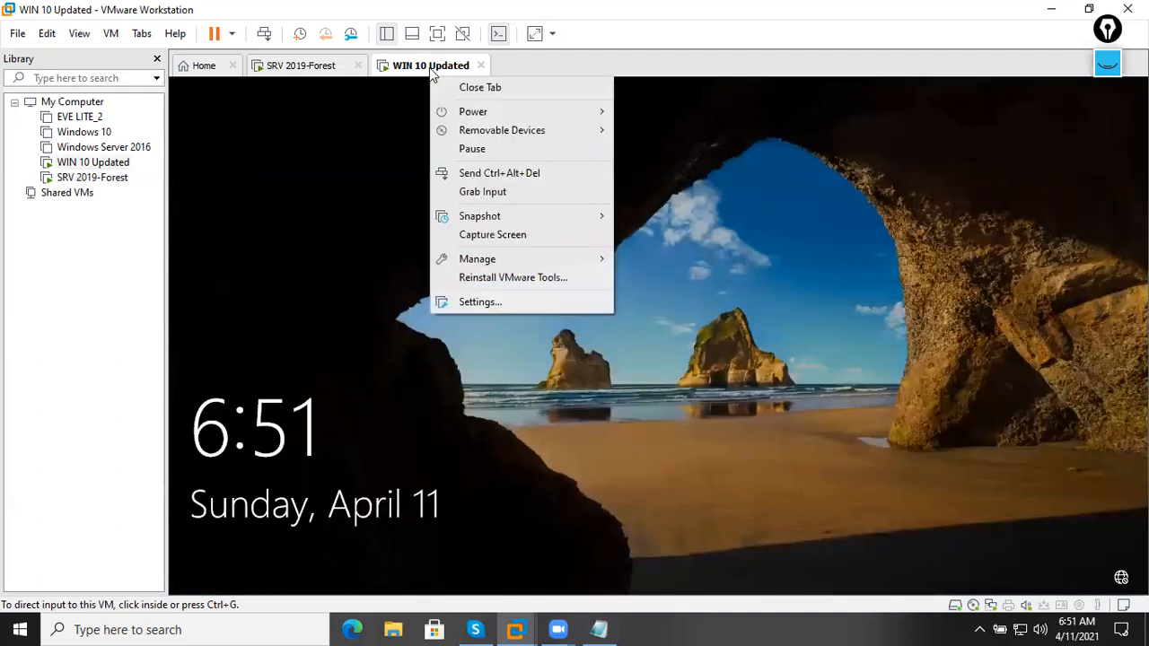
click(519, 167)
click(589, 406)
text(********)
key(Return)
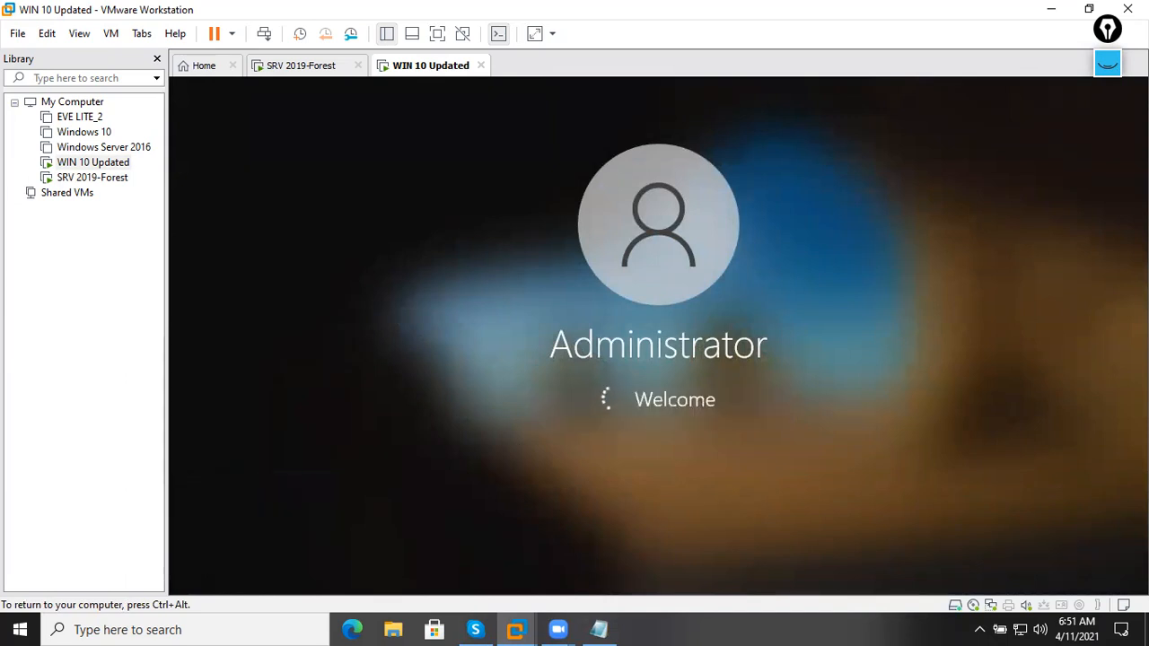
key(ctrl+alt)
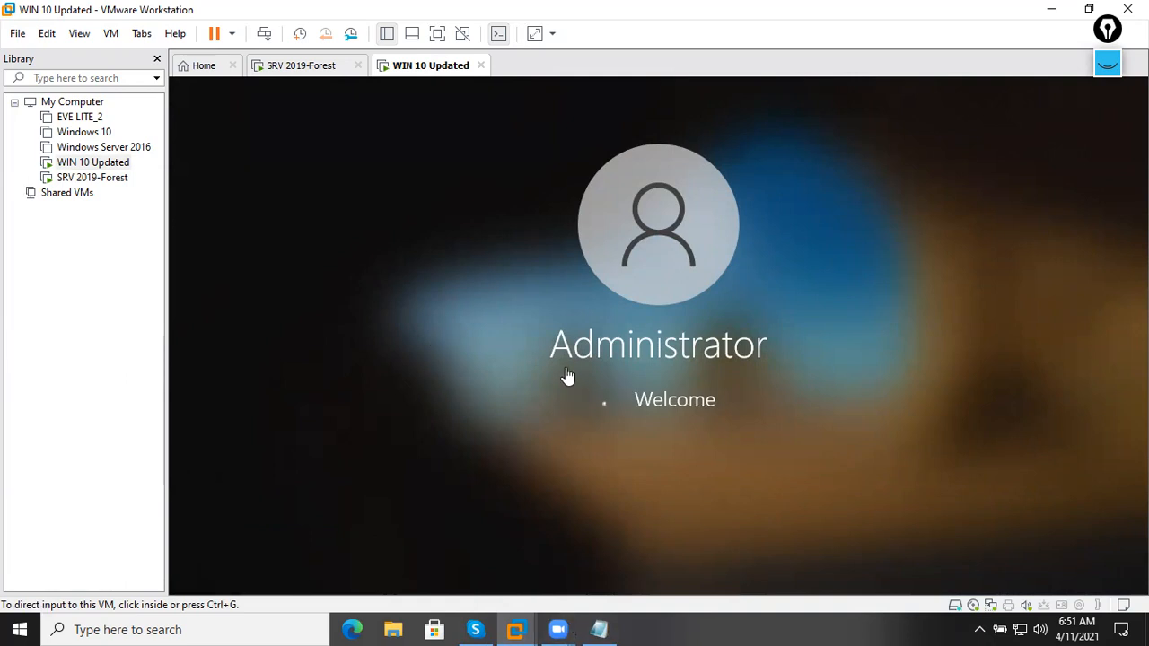
click(309, 72)
click(384, 73)
click(615, 371)
right_click(639, 239)
click(596, 288)
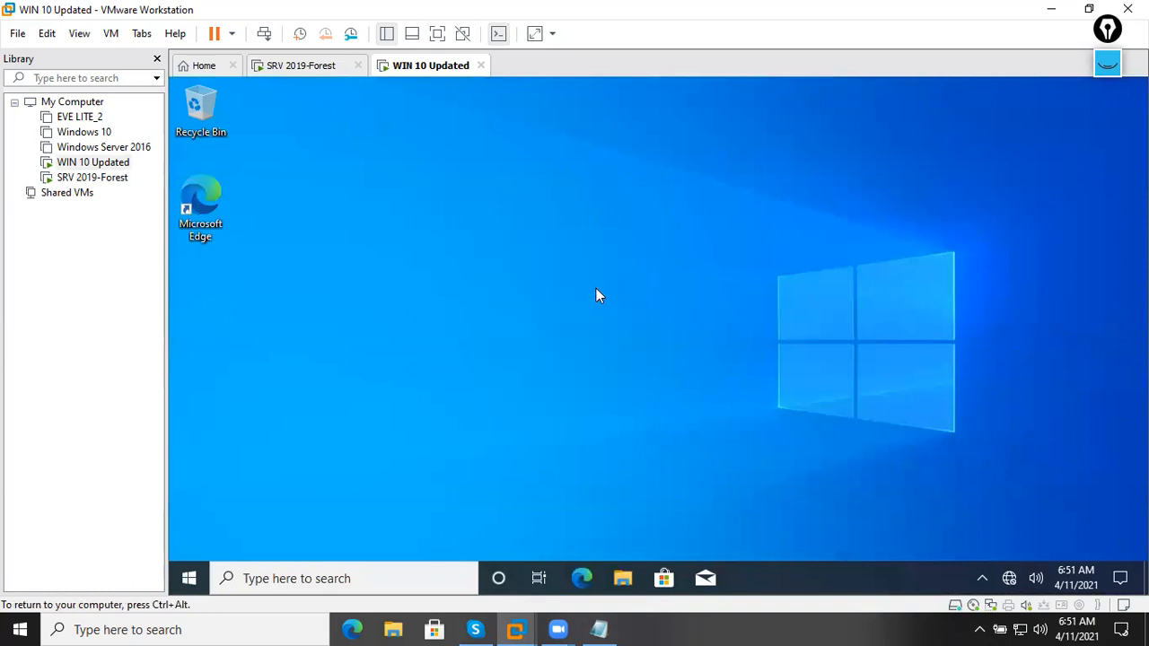
On Windows 10, open a command prompt and ping mcselab.com.
key(super+r)
text(cmd)
key(Return)
key(Return)
key(Return)
key(Return)
key(Return)
key(Return)
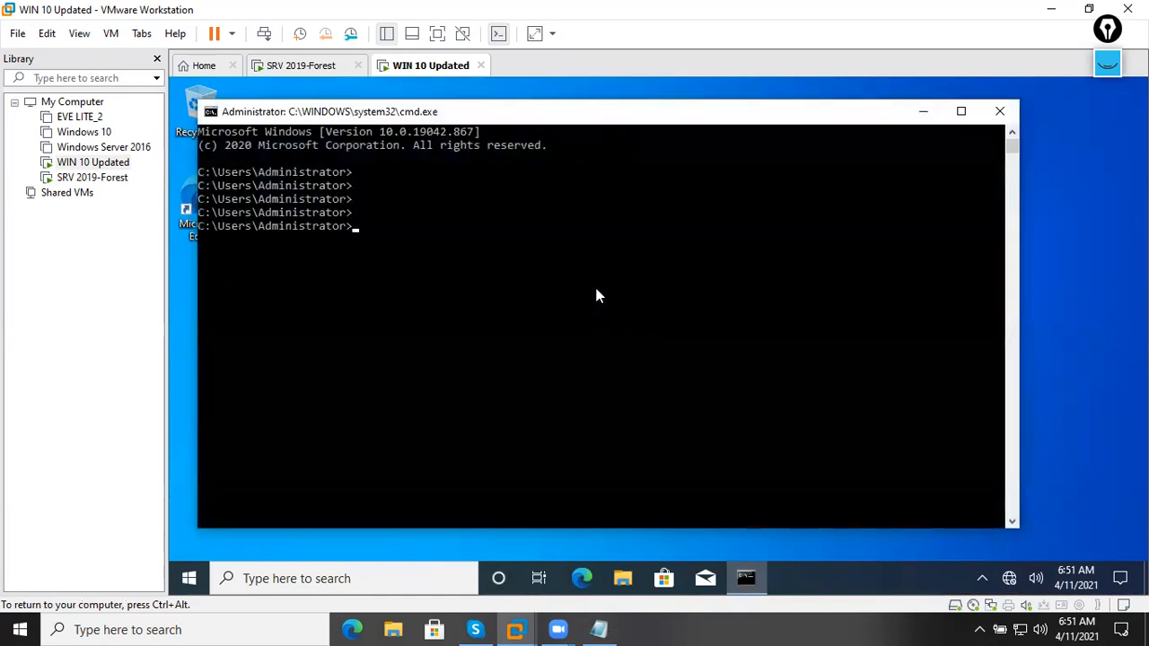
text(ping mcselab.com)
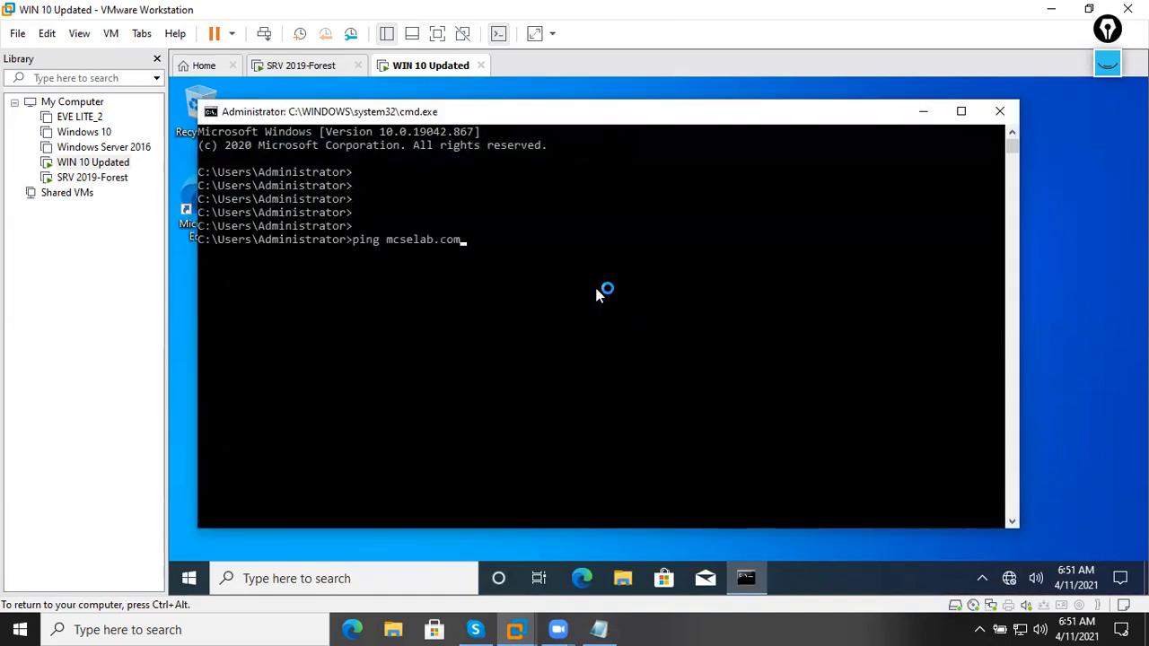
click(596, 289)
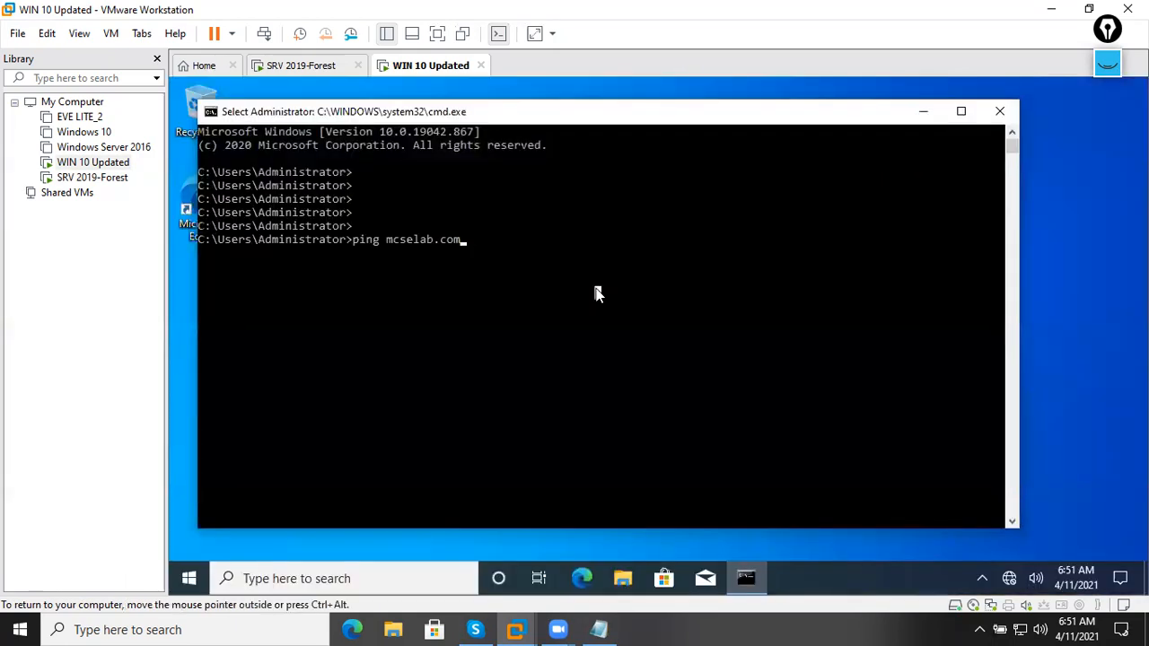
click(725, 306)
key(Escape)
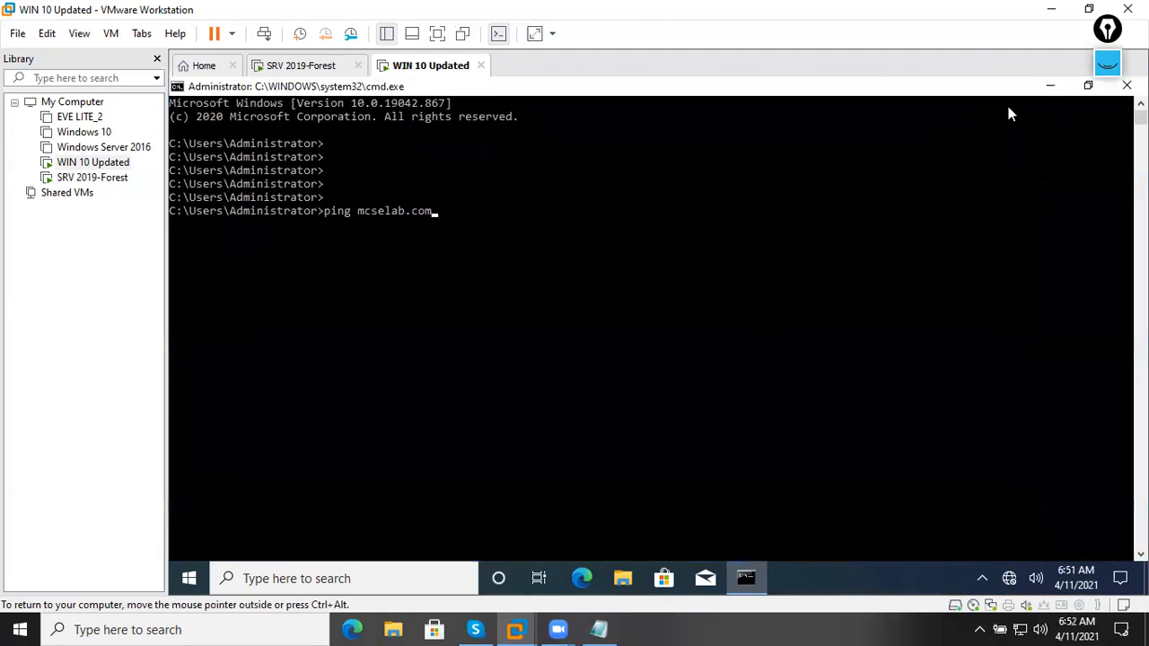
click(610, 212)
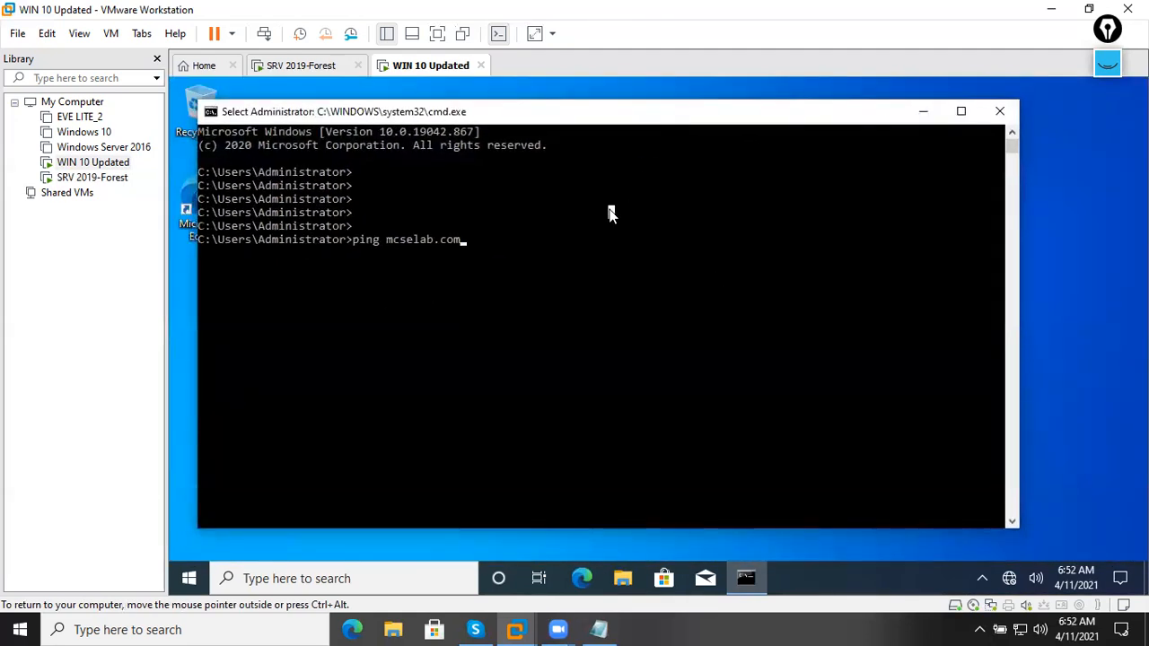
key(Escape)
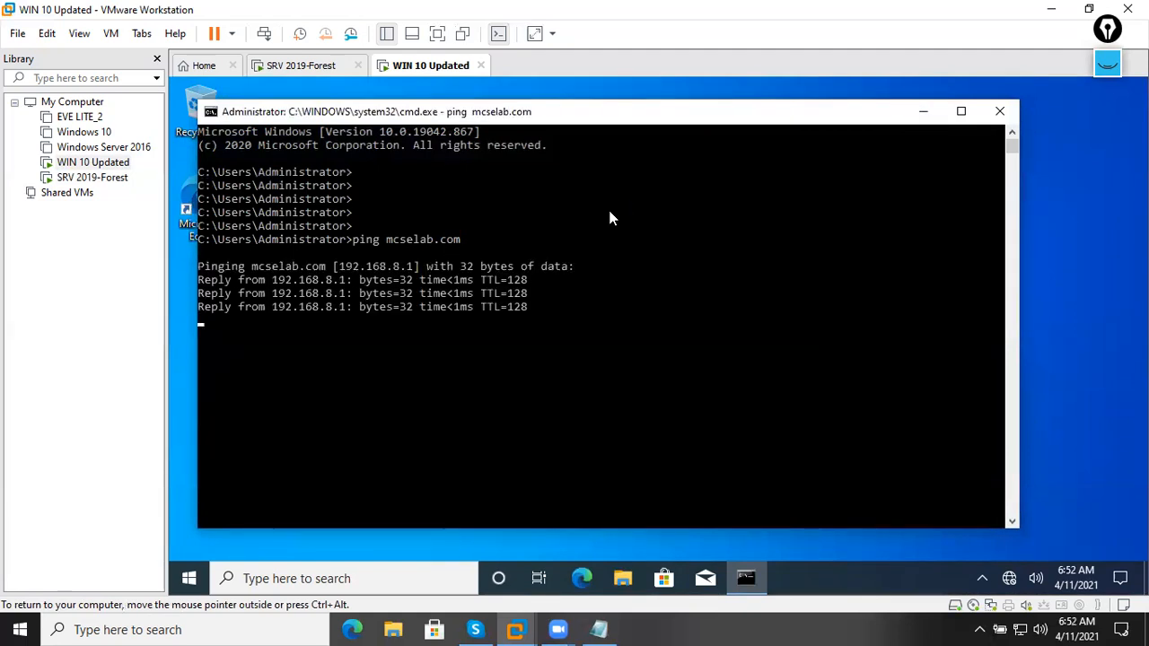
On the server, ping mcselab.com from a command prompt, then close it.
click(305, 65)
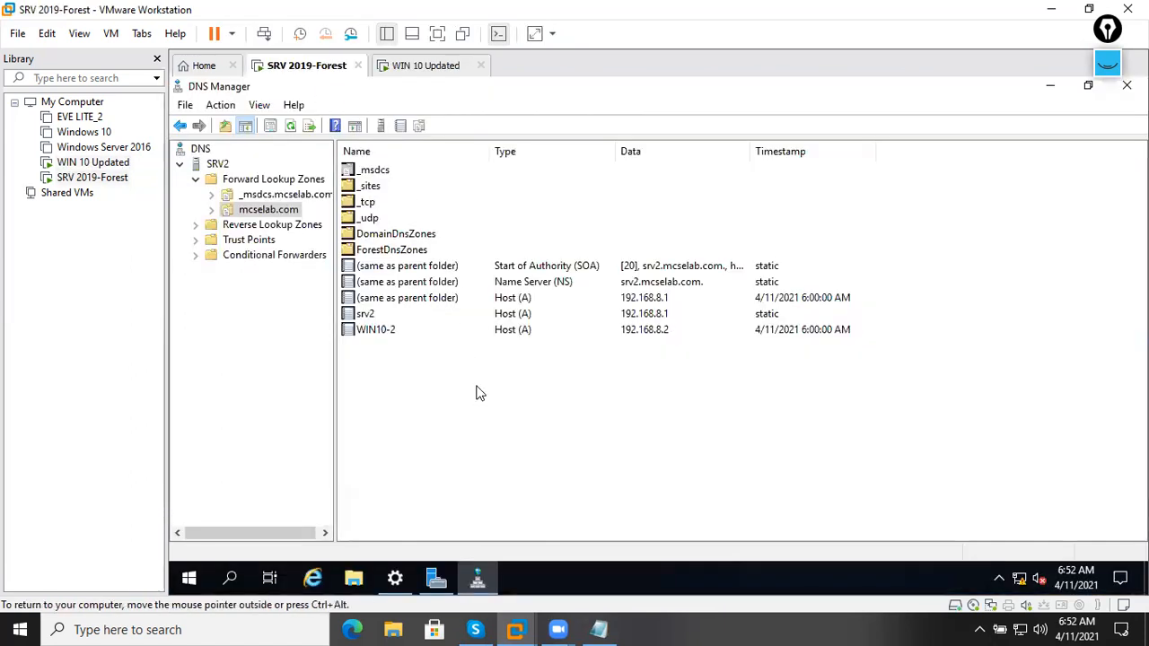
key(super+r)
text(cmd)
key(Return)
key(Return)
key(Return)
key(Return)
key(Return)
text(ping mcs)
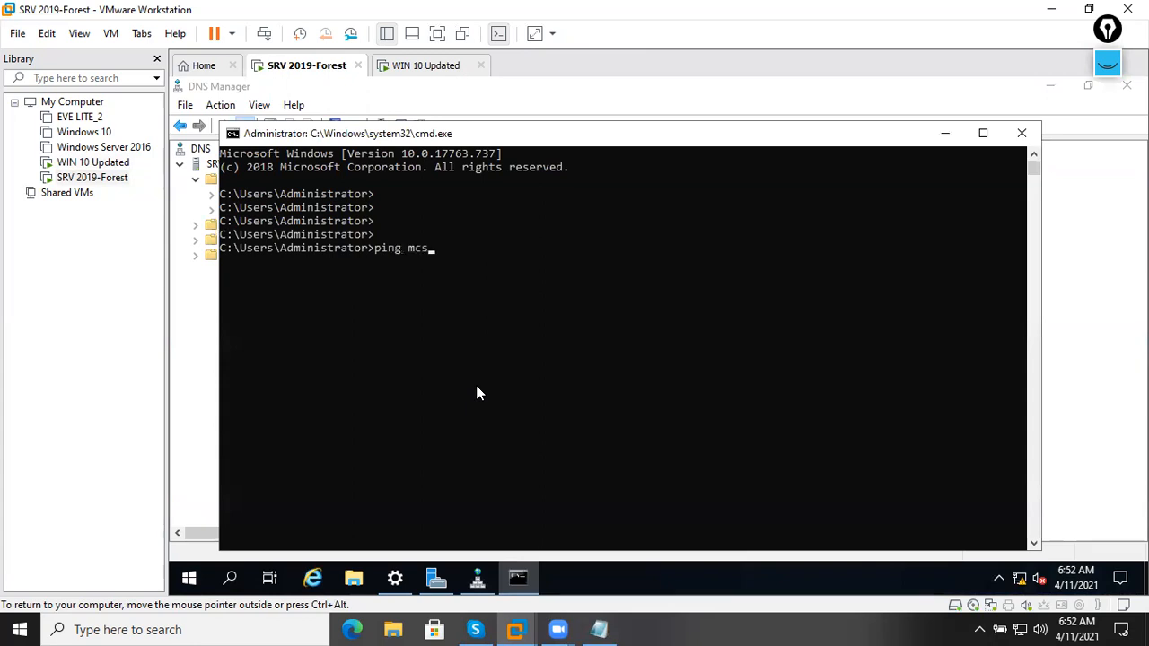
text(elab.com)
key(Return)
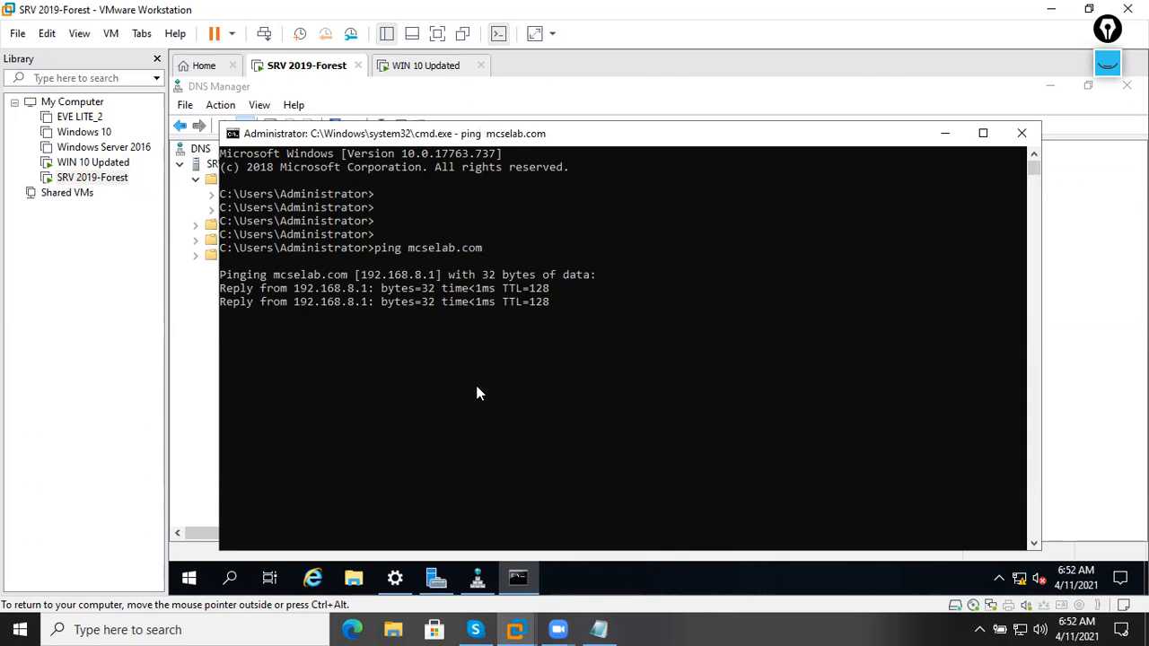
click(1021, 133)
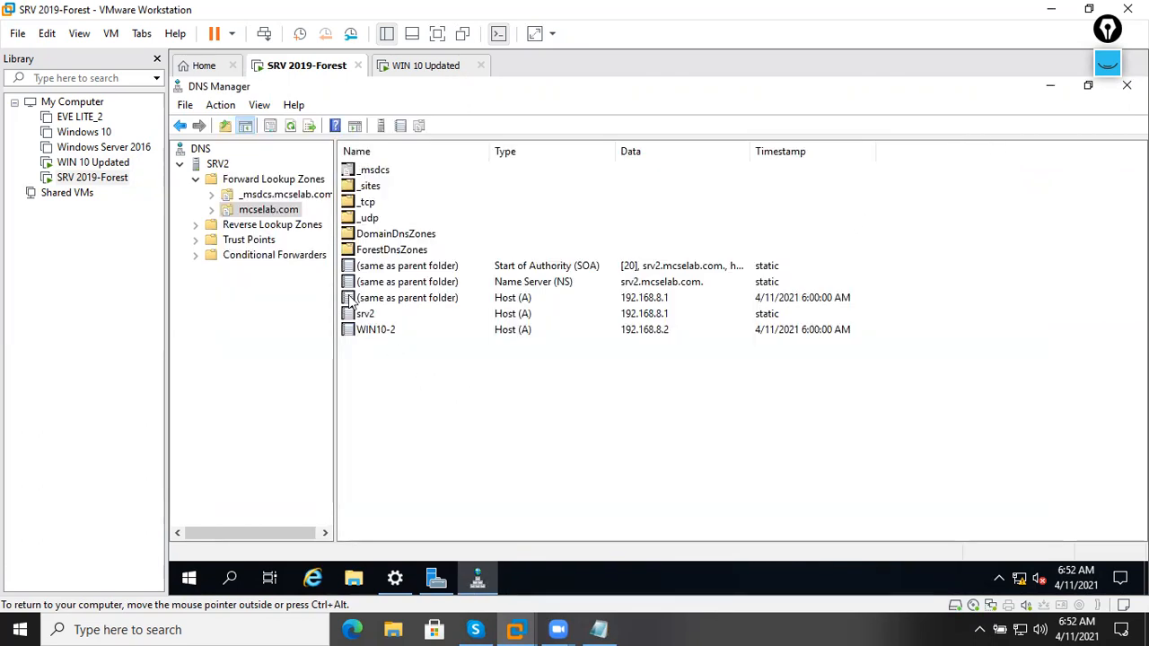
Refresh the mcselab.com zone records, including the WIN10-2 host, then bring up Server Manager.
click(384, 332)
click(212, 209)
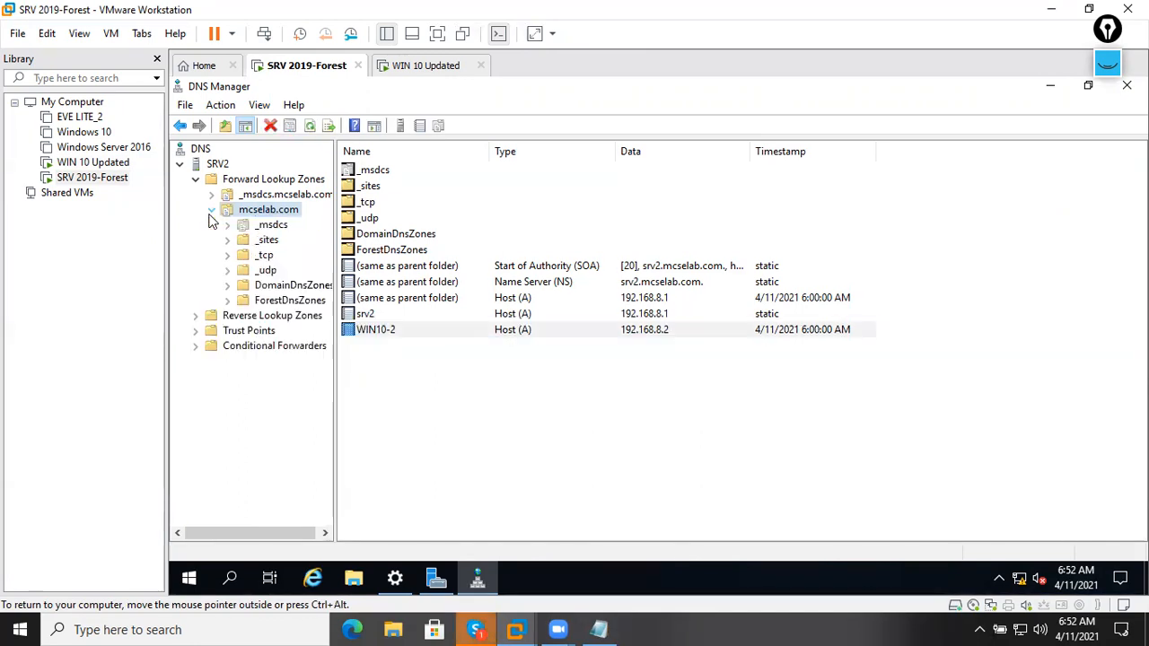
click(401, 377)
click(379, 337)
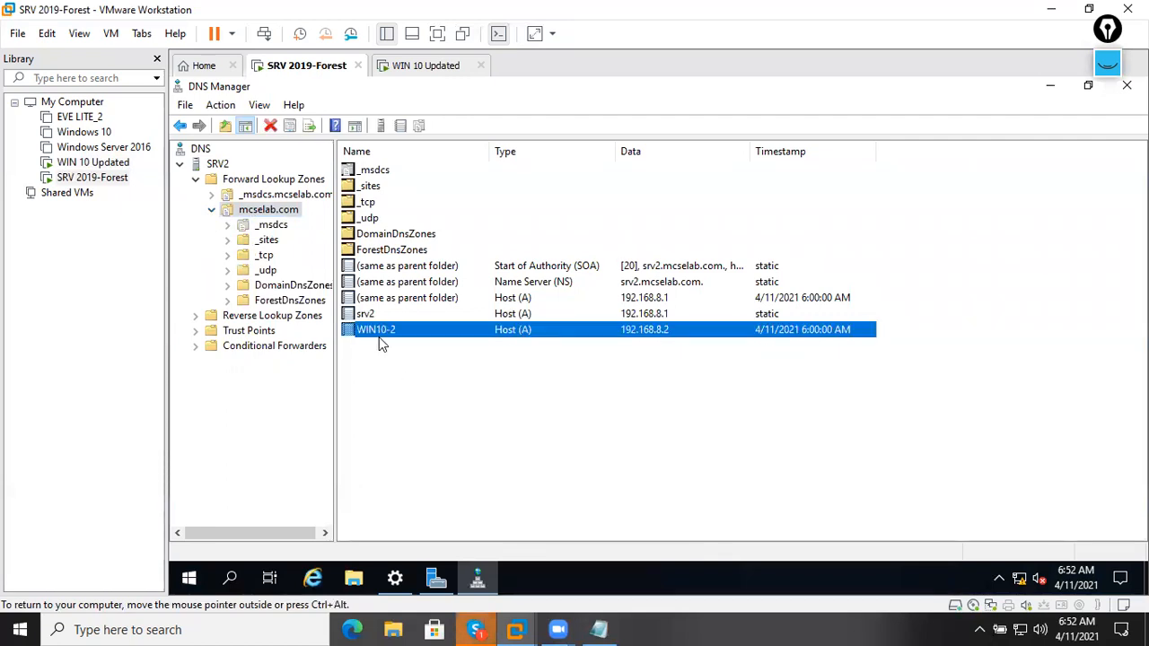
right_click(400, 392)
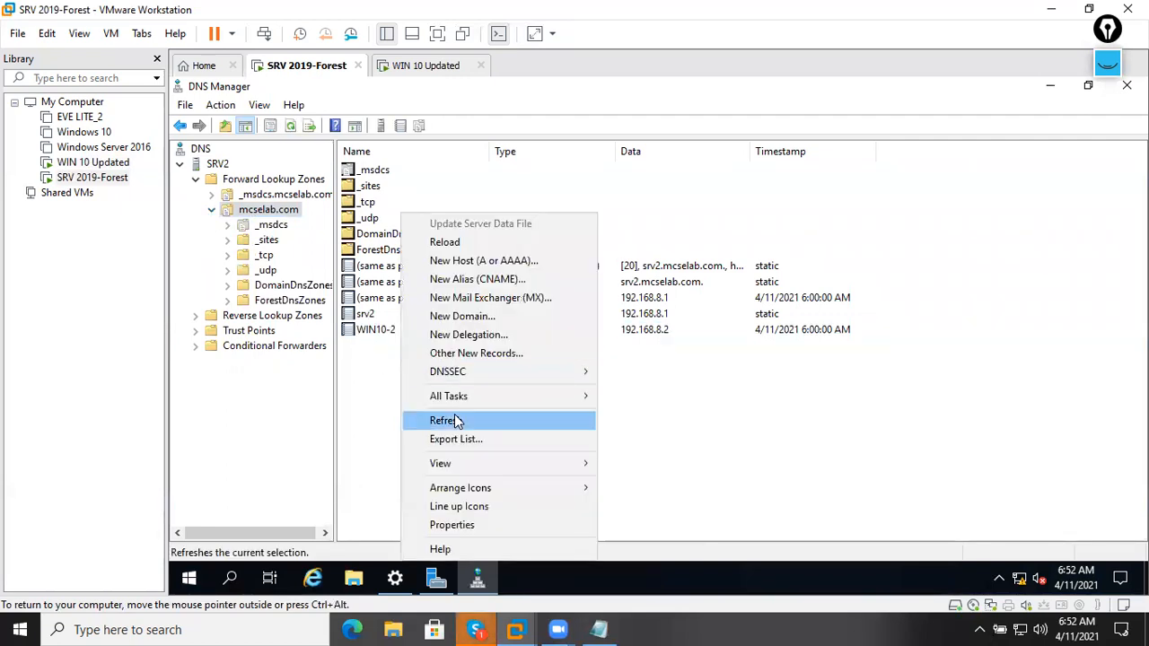
click(454, 417)
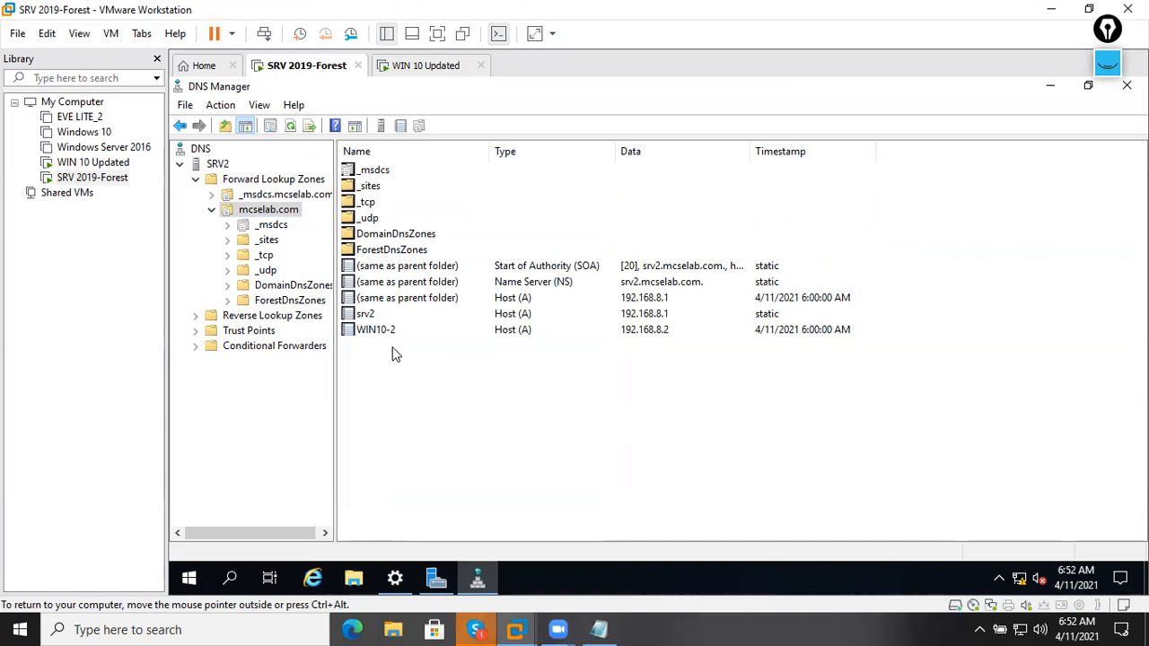
click(436, 579)
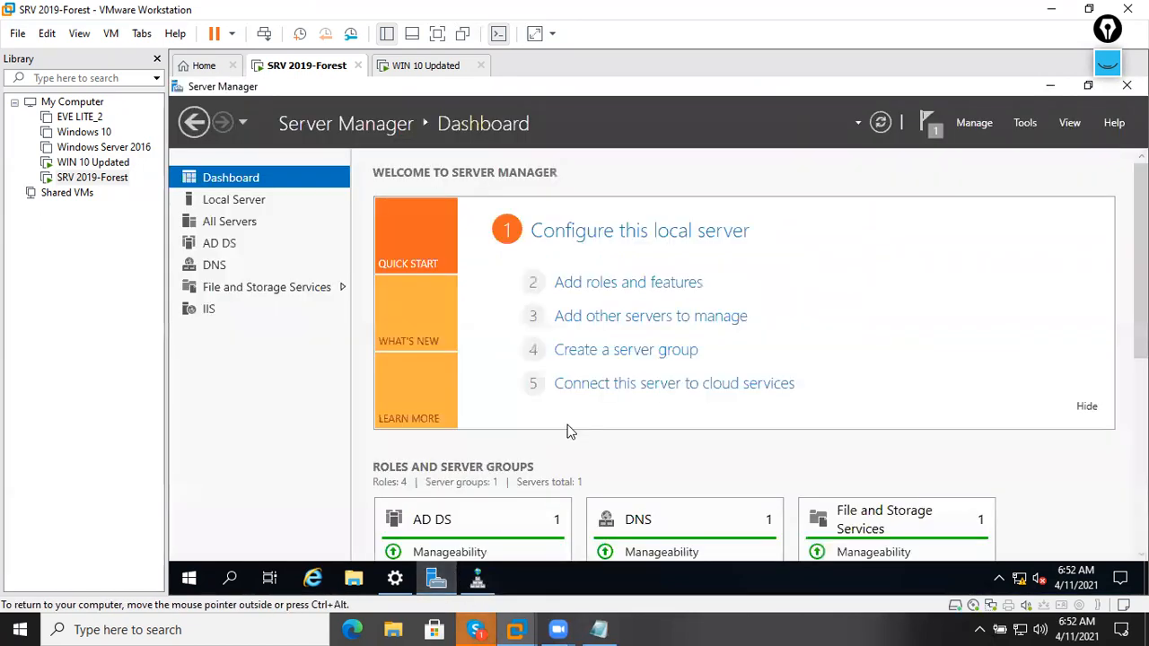
click(1034, 126)
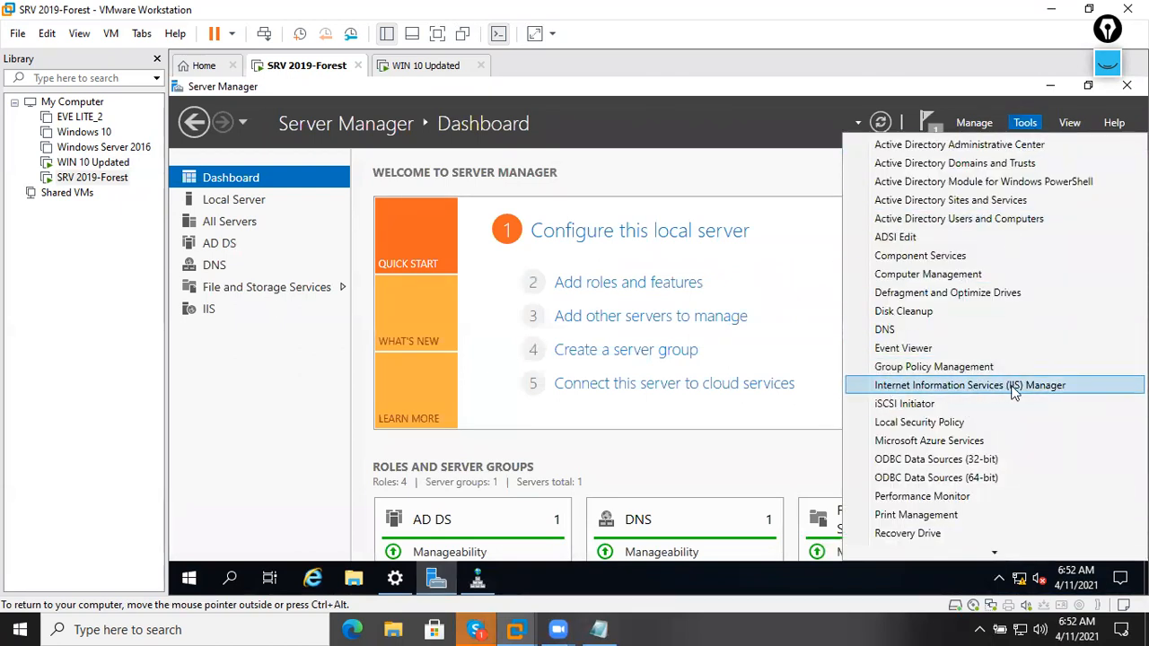
click(1054, 393)
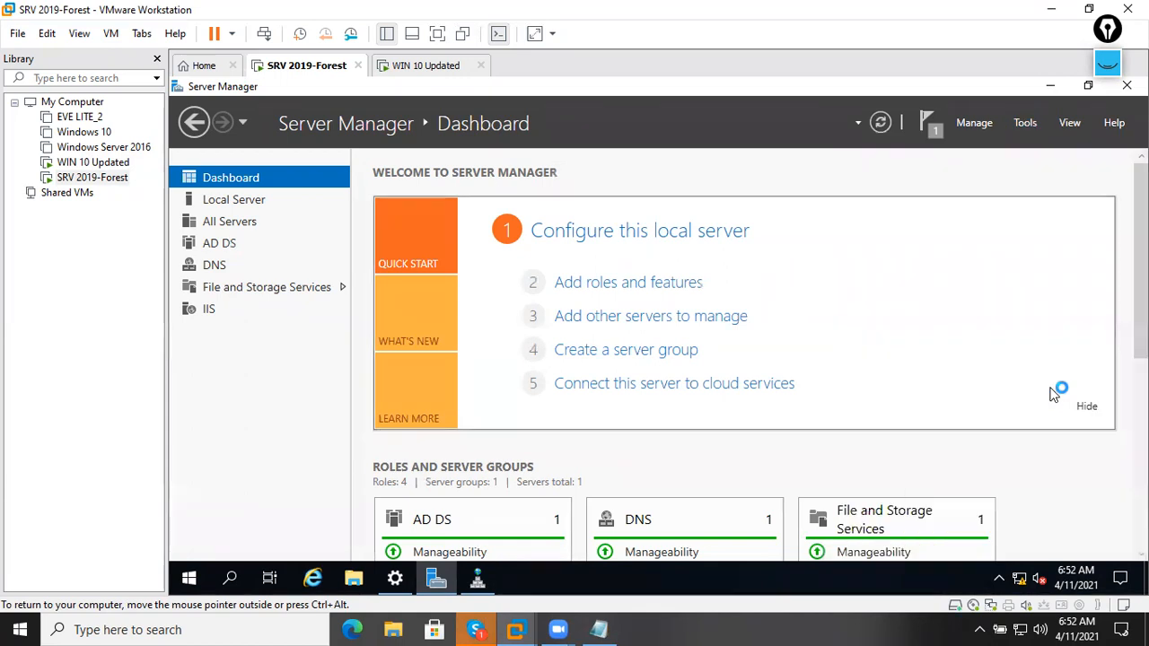
click(905, 156)
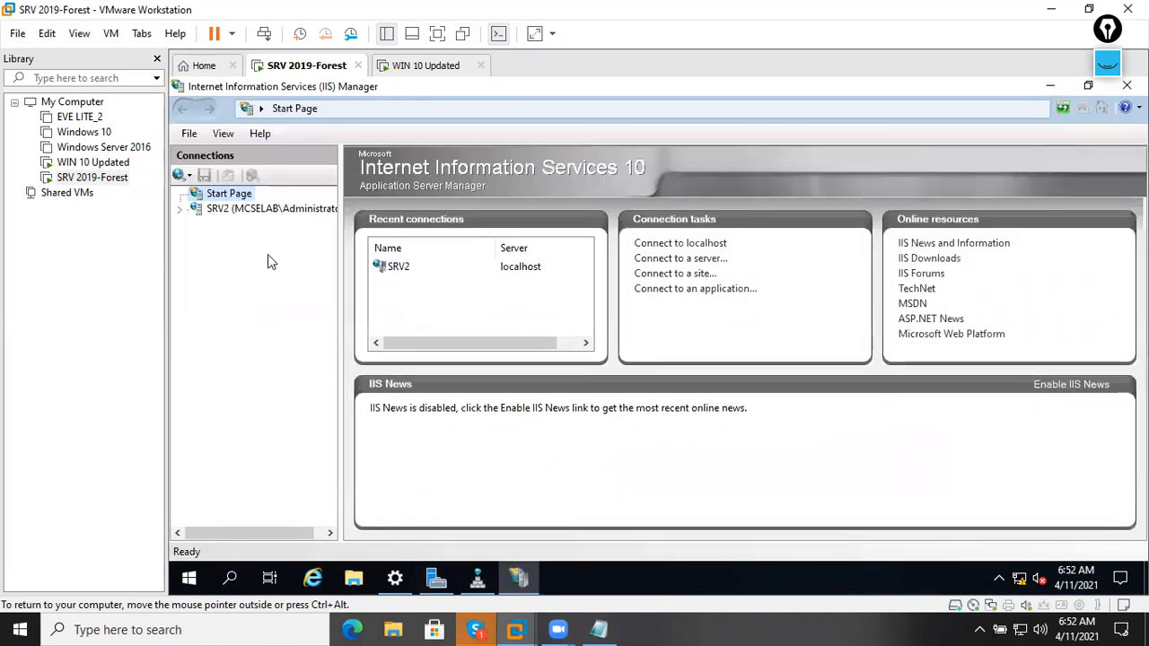
double_click(246, 208)
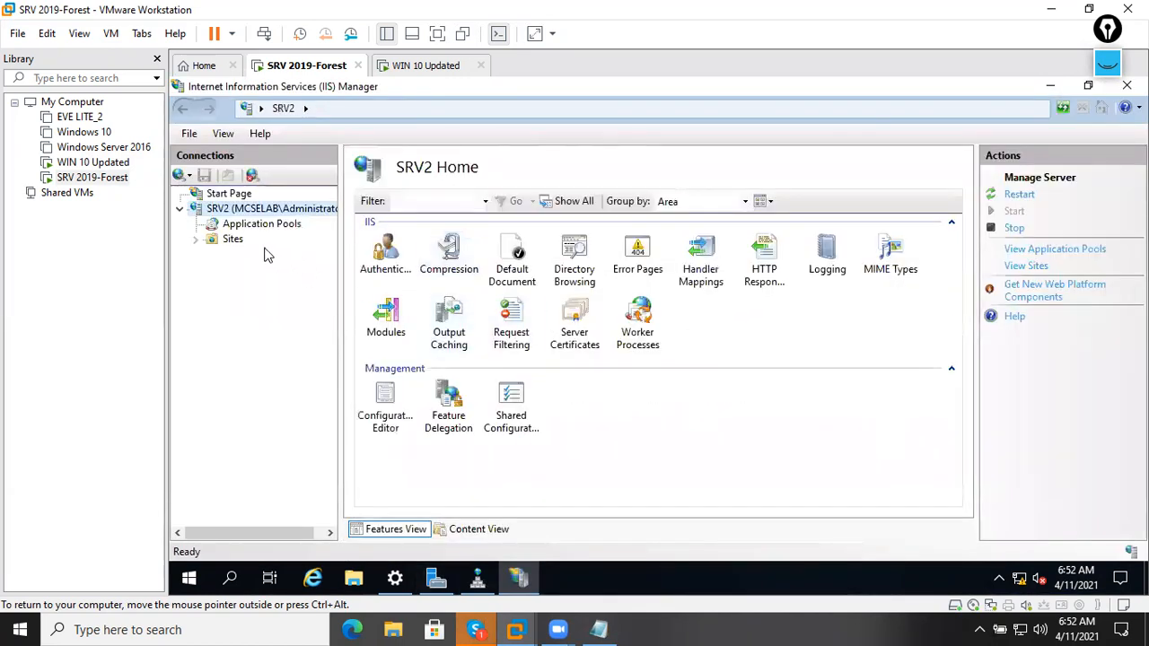
double_click(235, 239)
click(252, 258)
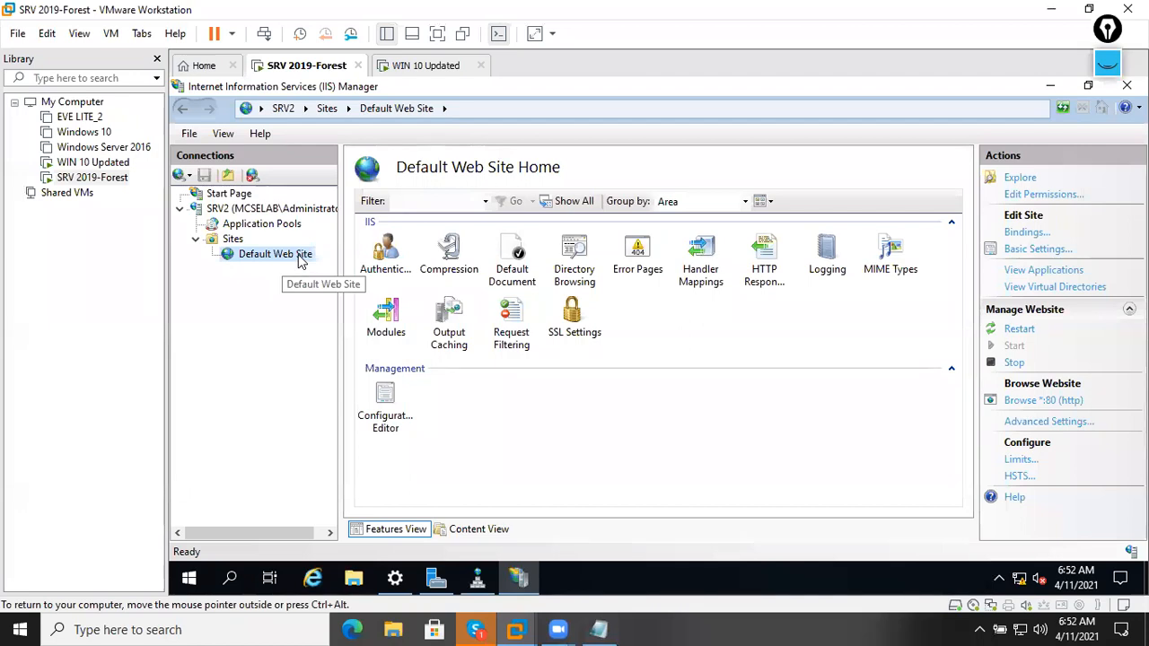
click(1011, 235)
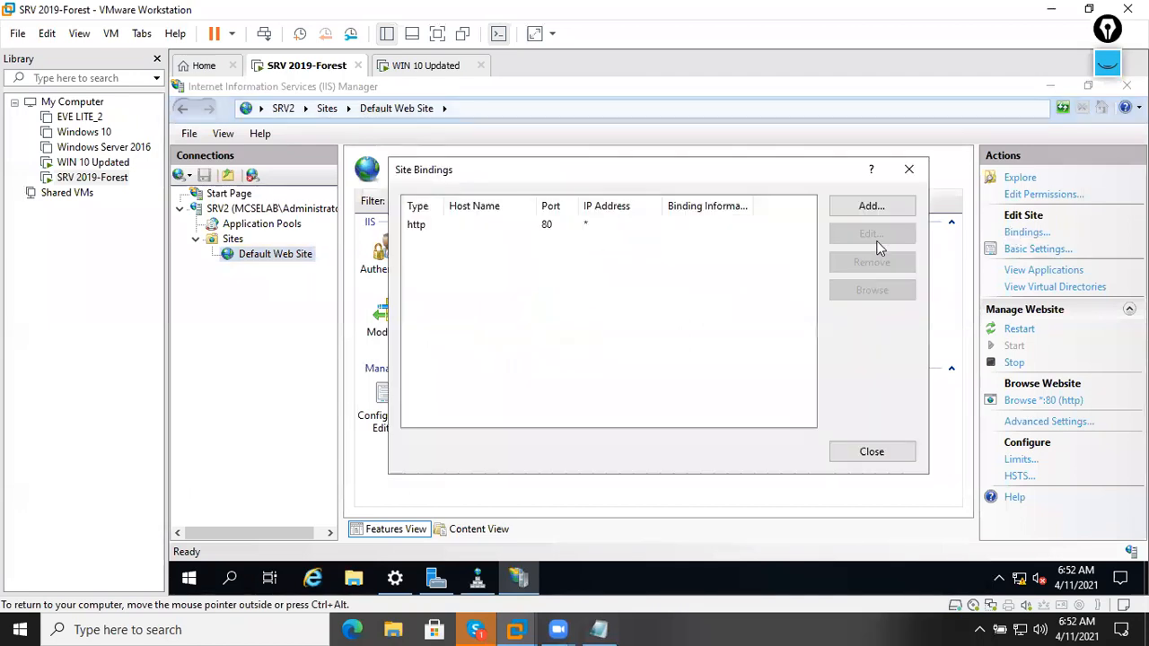
click(575, 230)
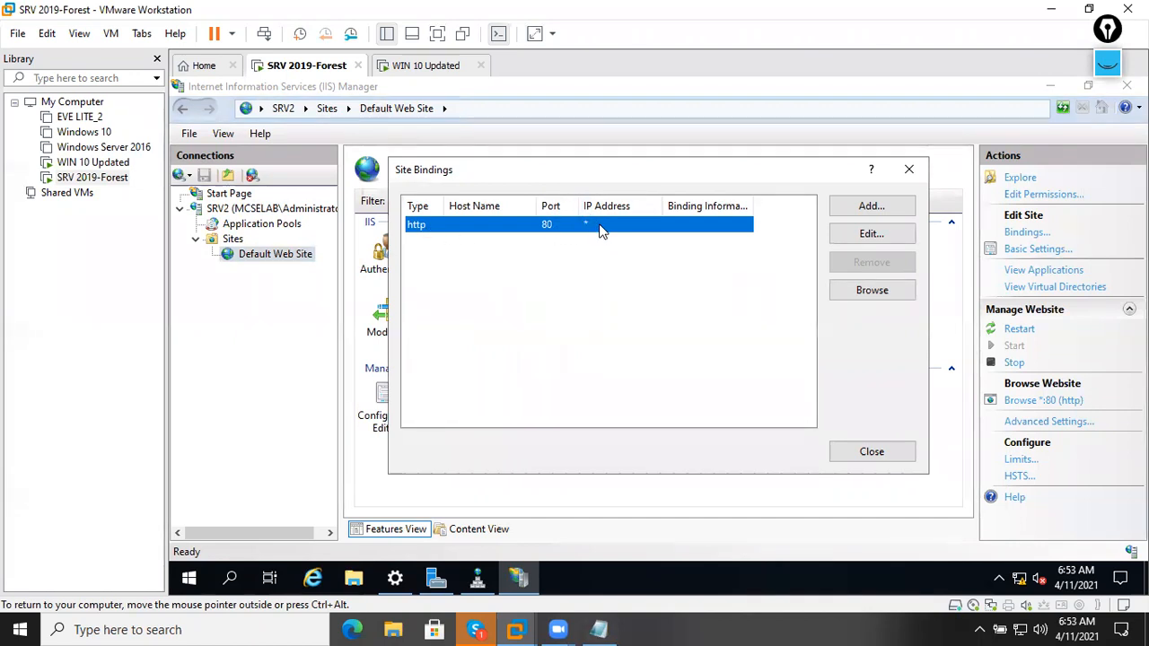
click(873, 452)
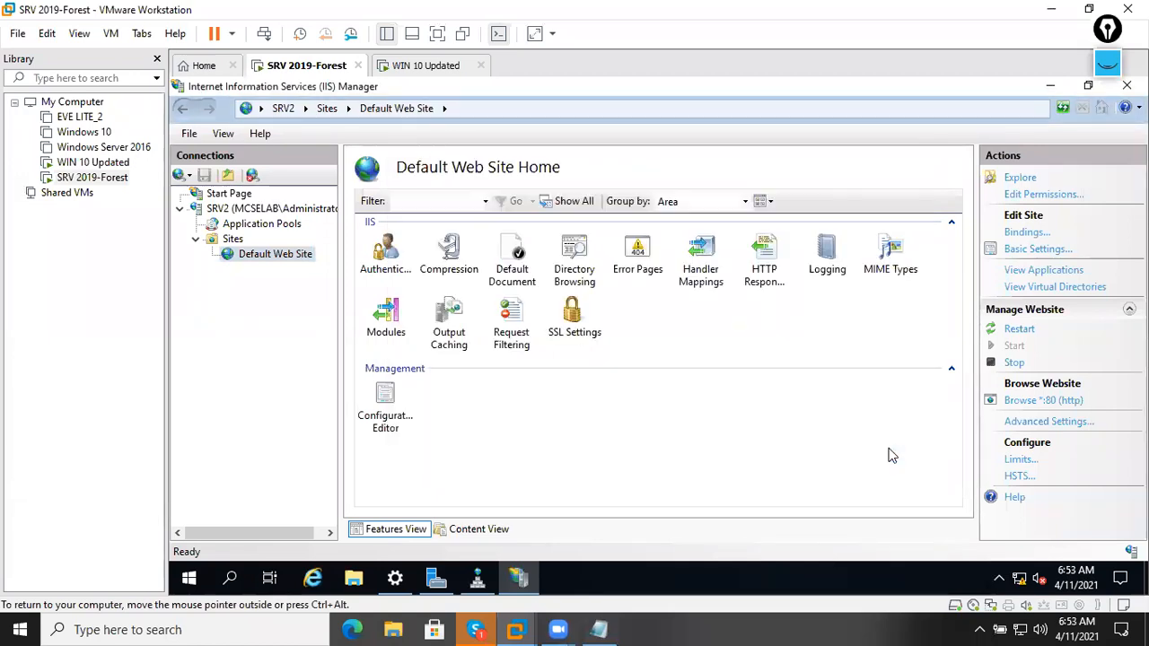
Launch Internet Explorer on the server with recommended settings and check Internet Options.
click(316, 575)
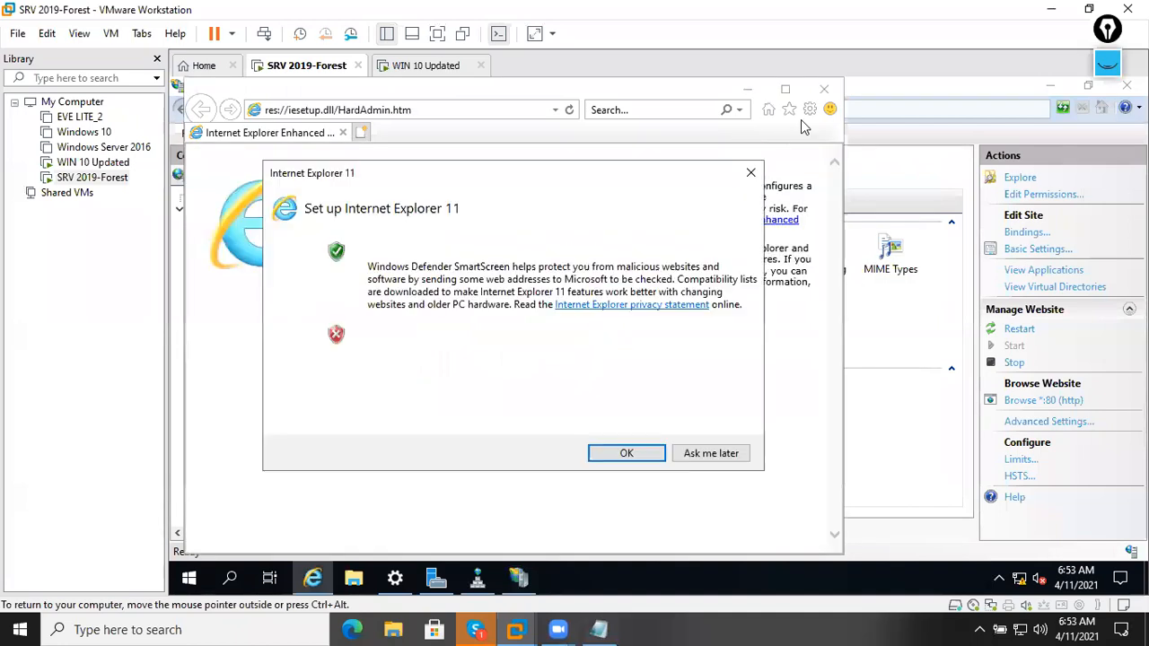
click(629, 452)
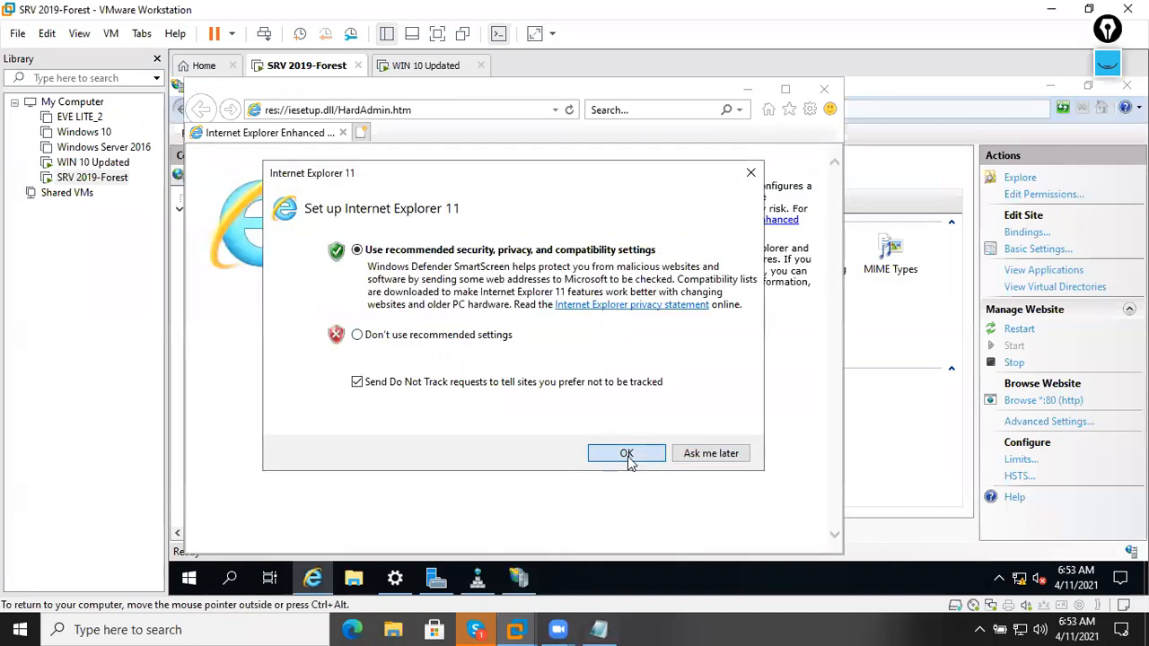
click(812, 111)
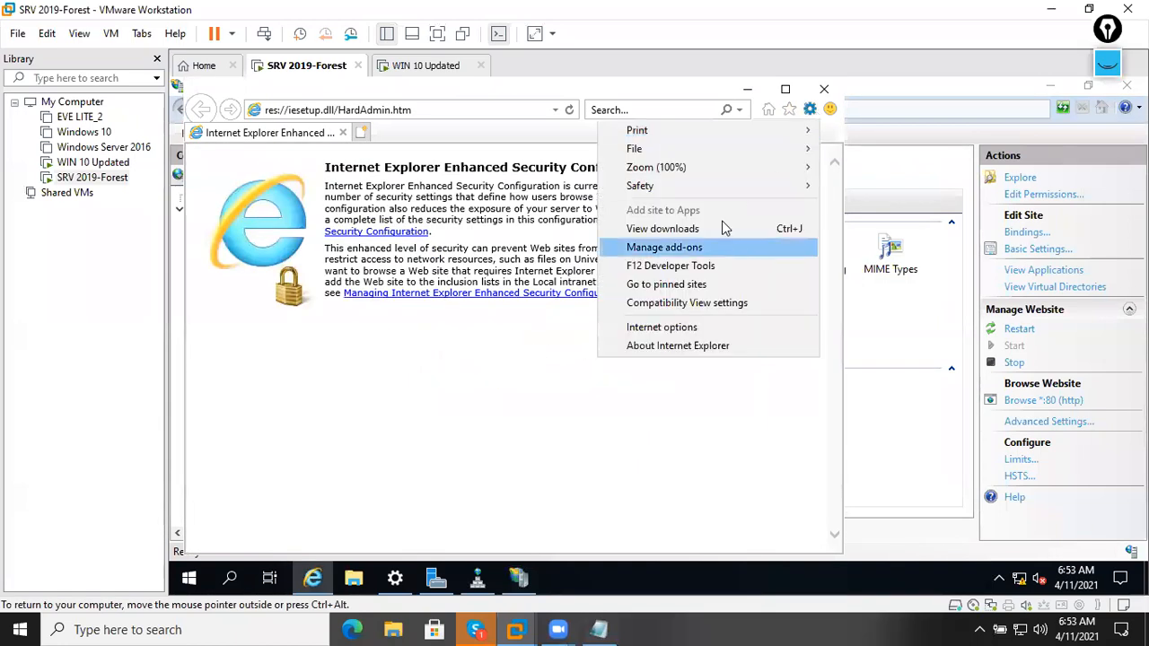
click(679, 328)
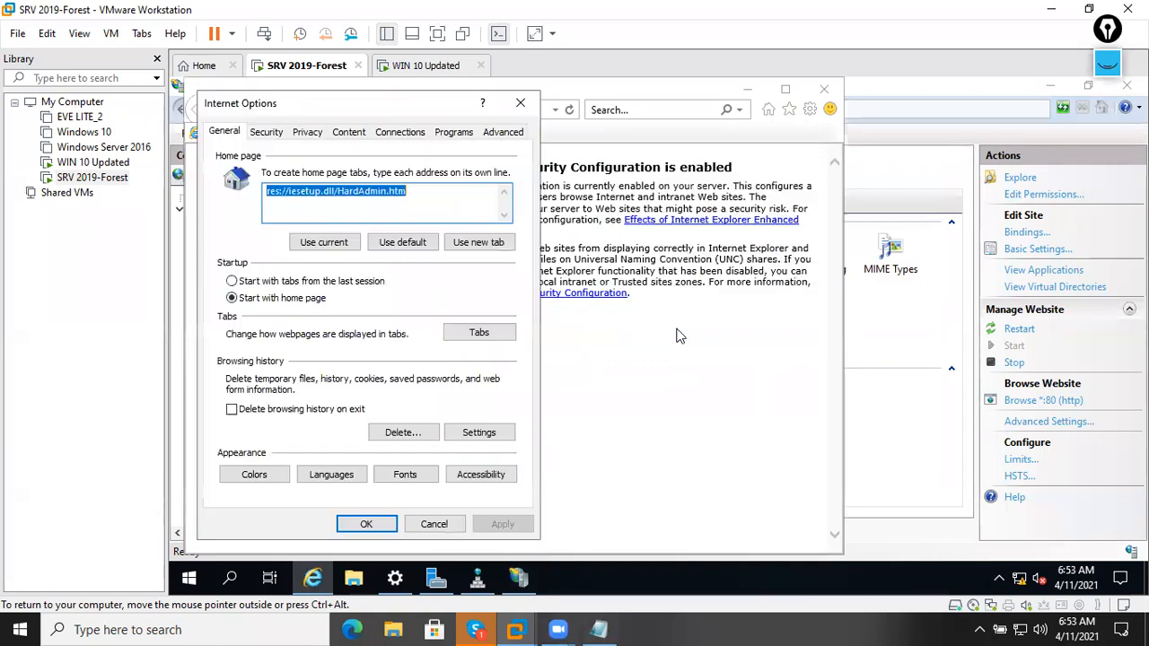
click(520, 102)
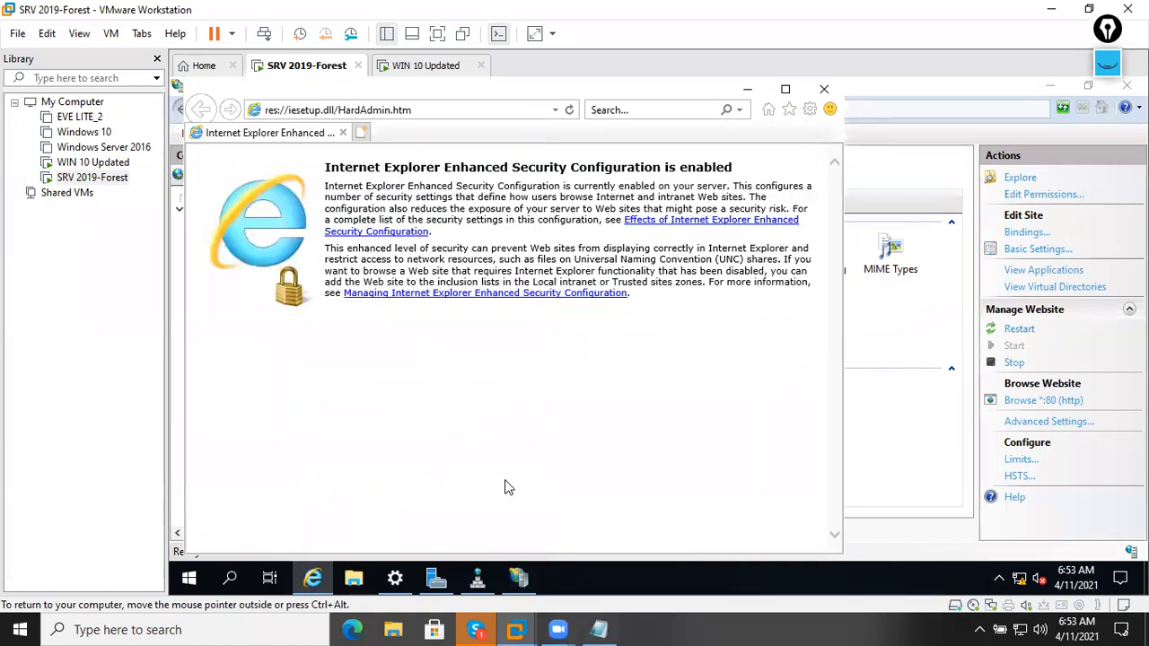
In Server Manager's Local Server, set IE Enhanced Security Configuration Off for administrators and users.
click(436, 578)
click(244, 201)
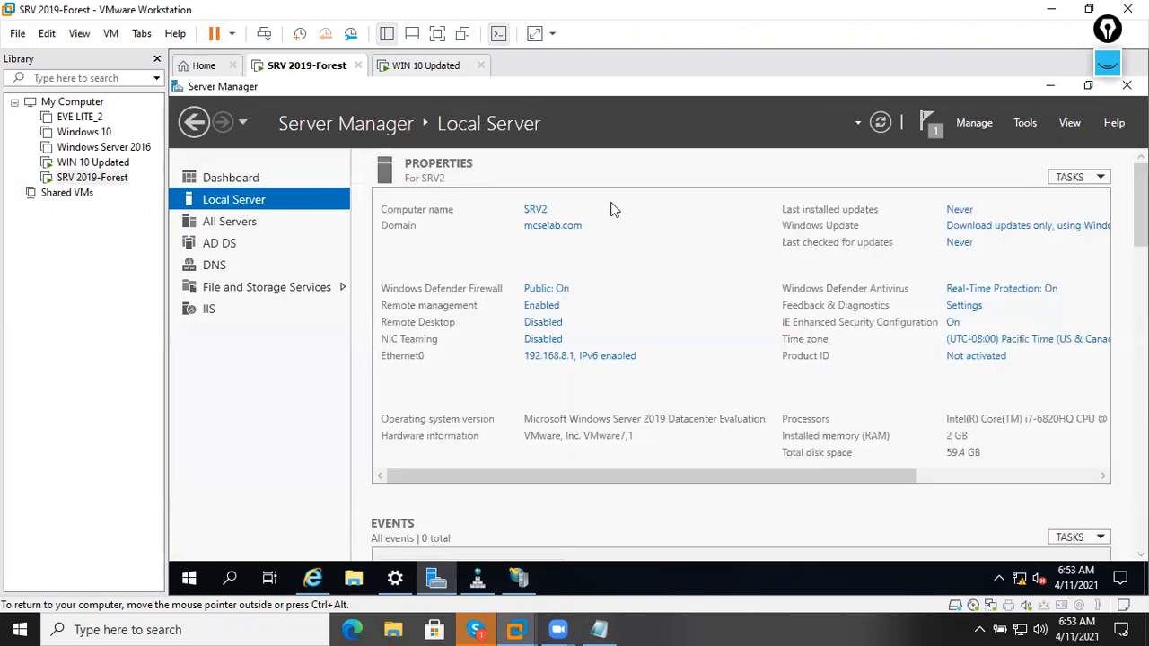
click(952, 323)
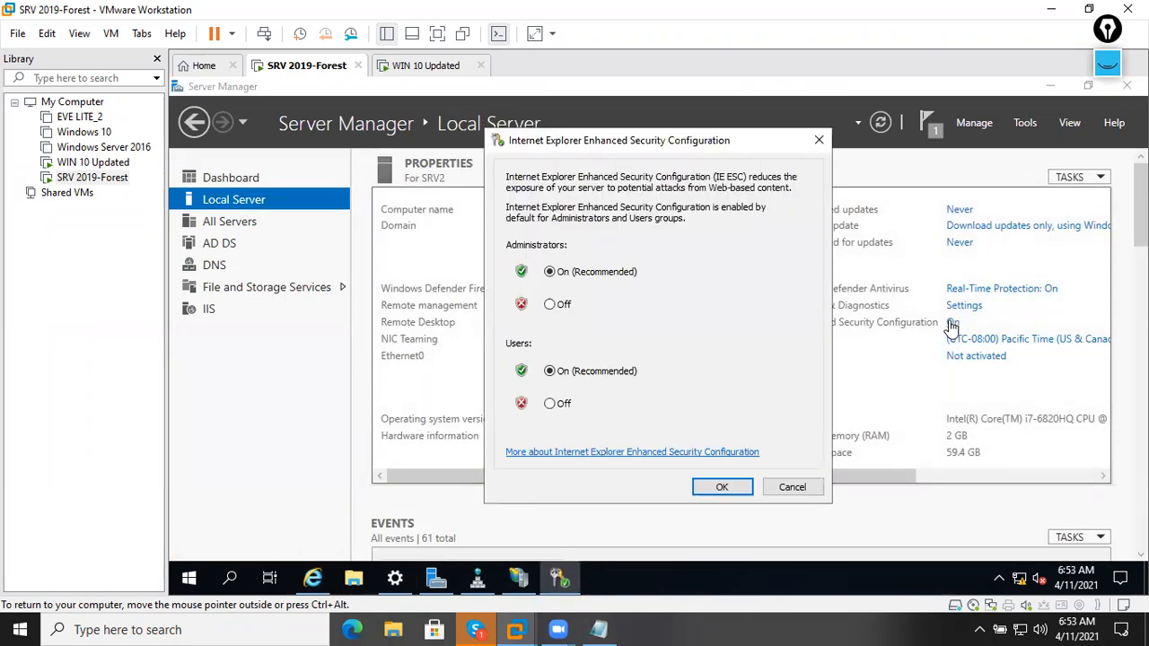
click(551, 304)
click(550, 404)
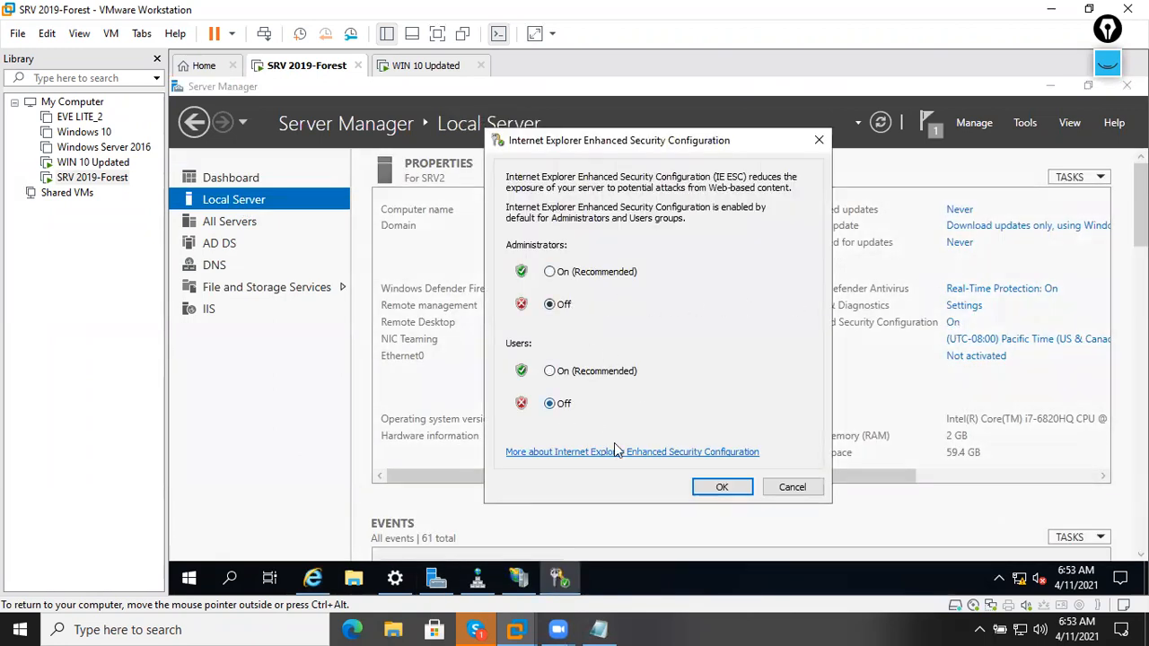
click(702, 487)
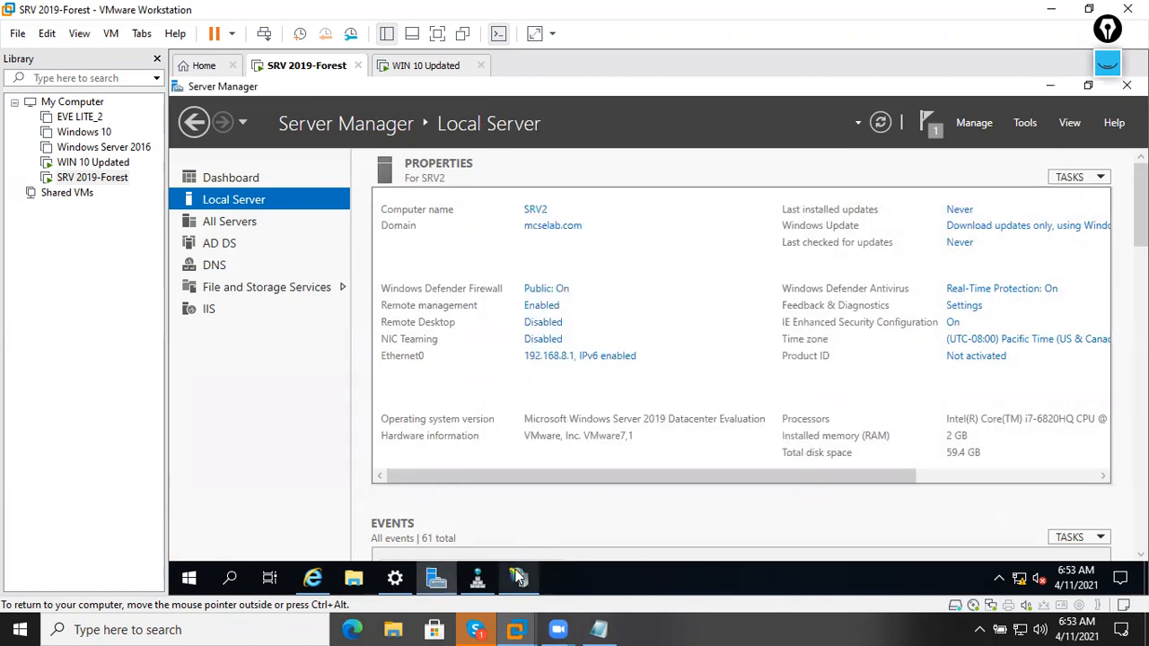
click(313, 579)
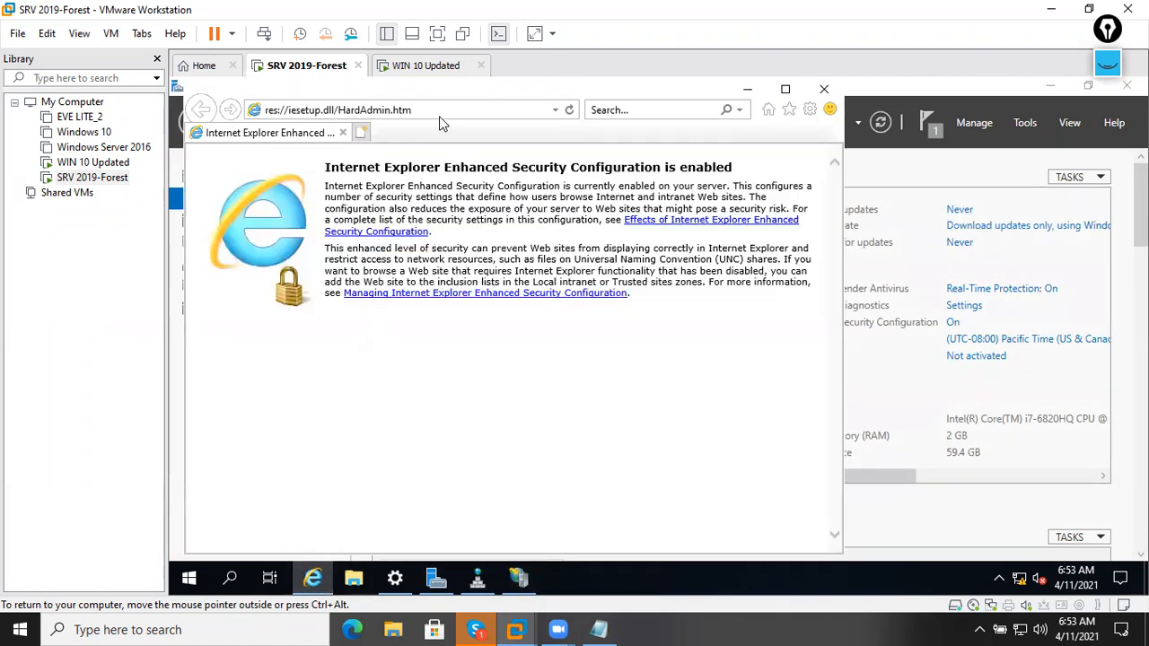
click(438, 116)
text(http://)
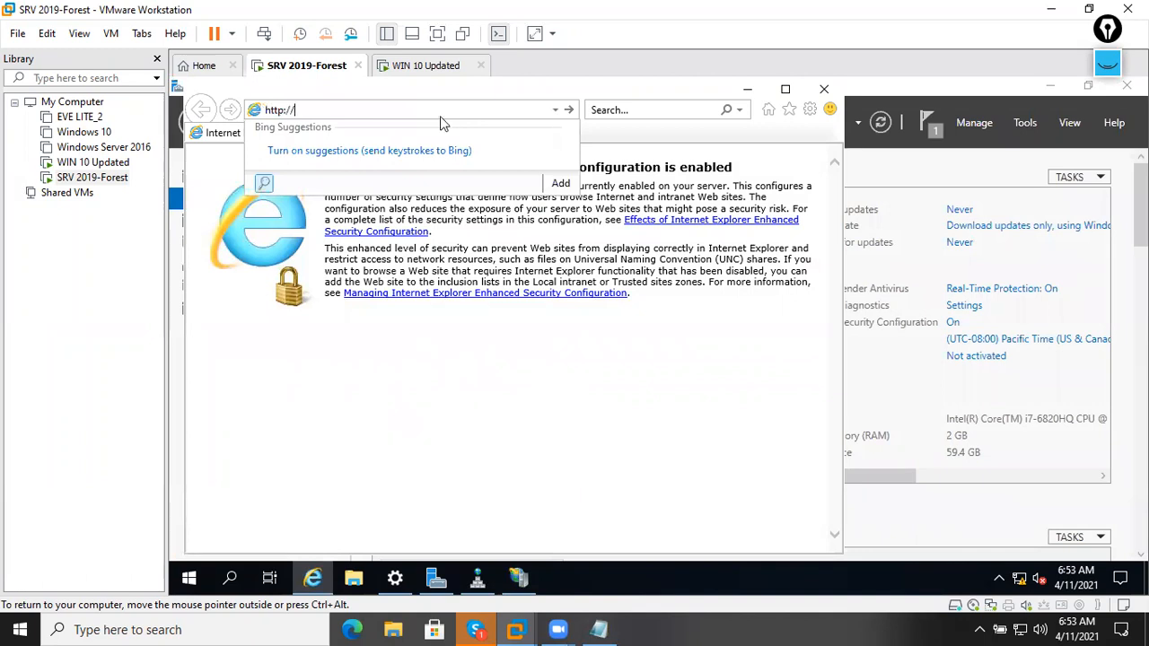
text(mcselab.com)
key(Return)
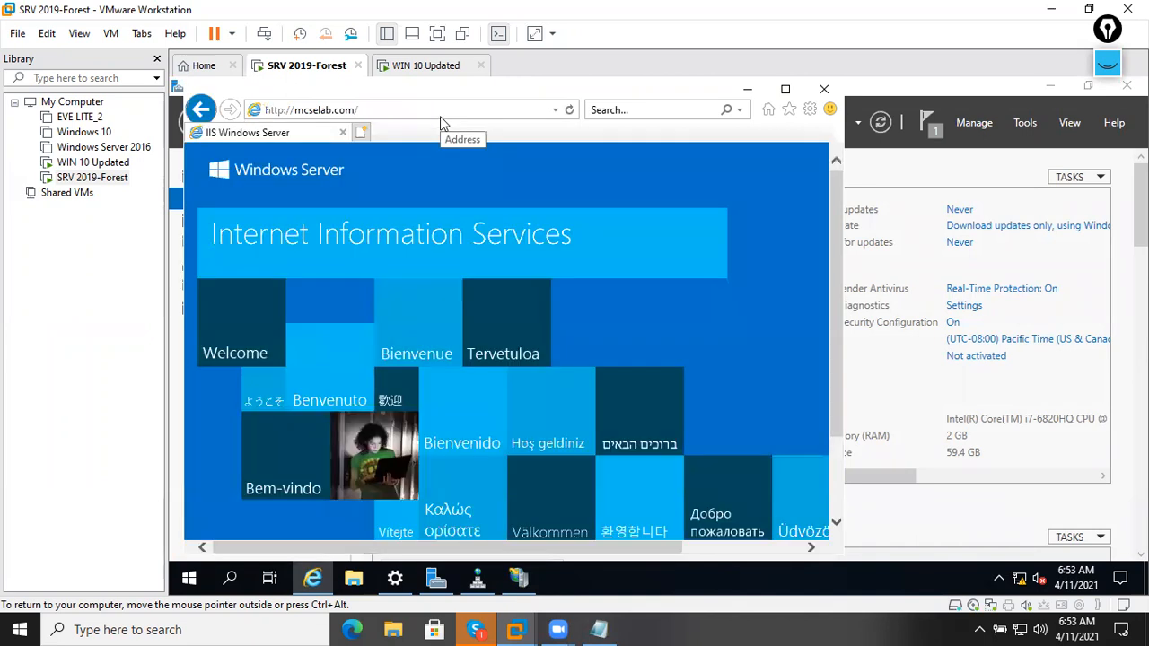
click(785, 89)
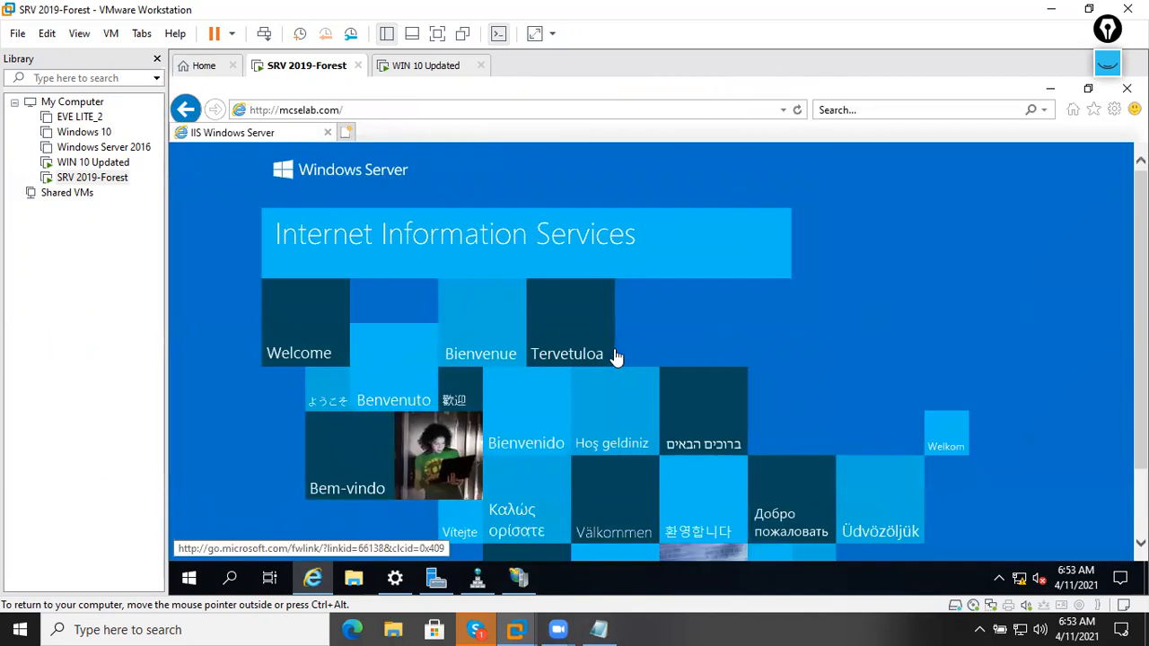
scroll(625, 303, down, 2)
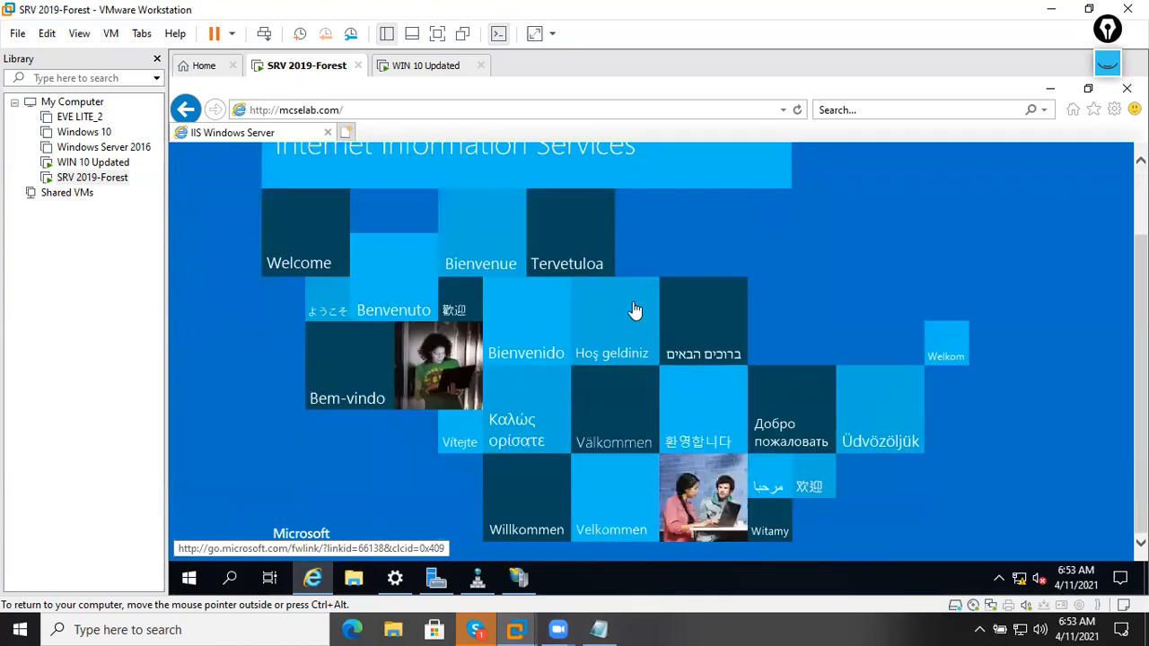
scroll(630, 367, up, 2)
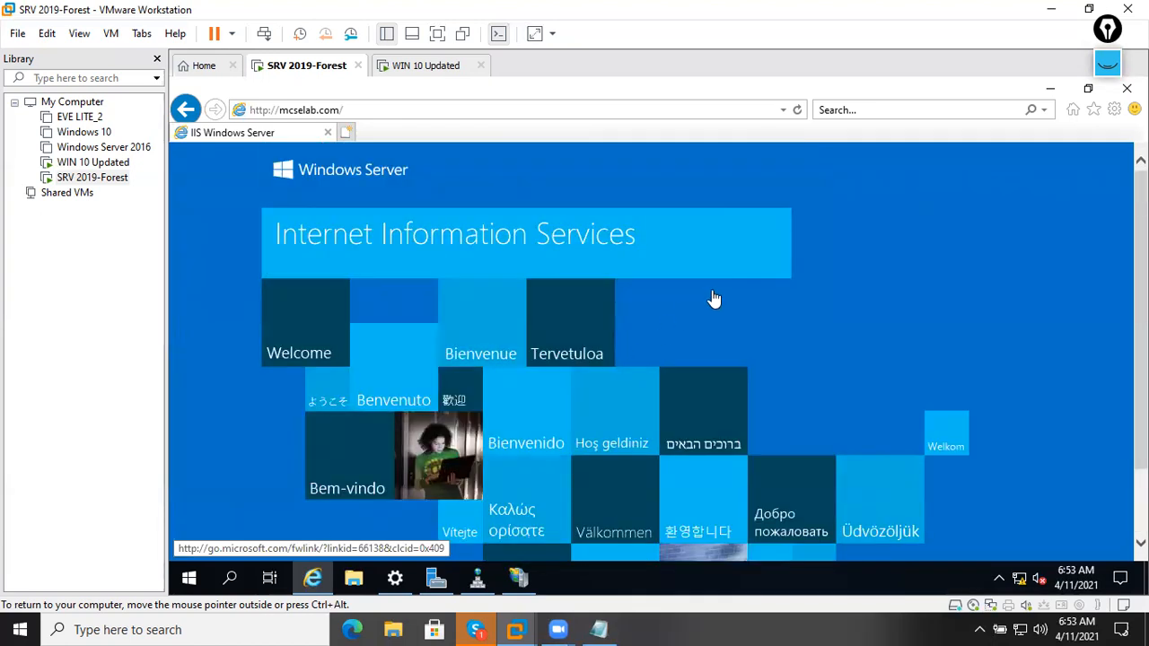
click(378, 110)
click(378, 109)
drag(378, 110, 219, 111)
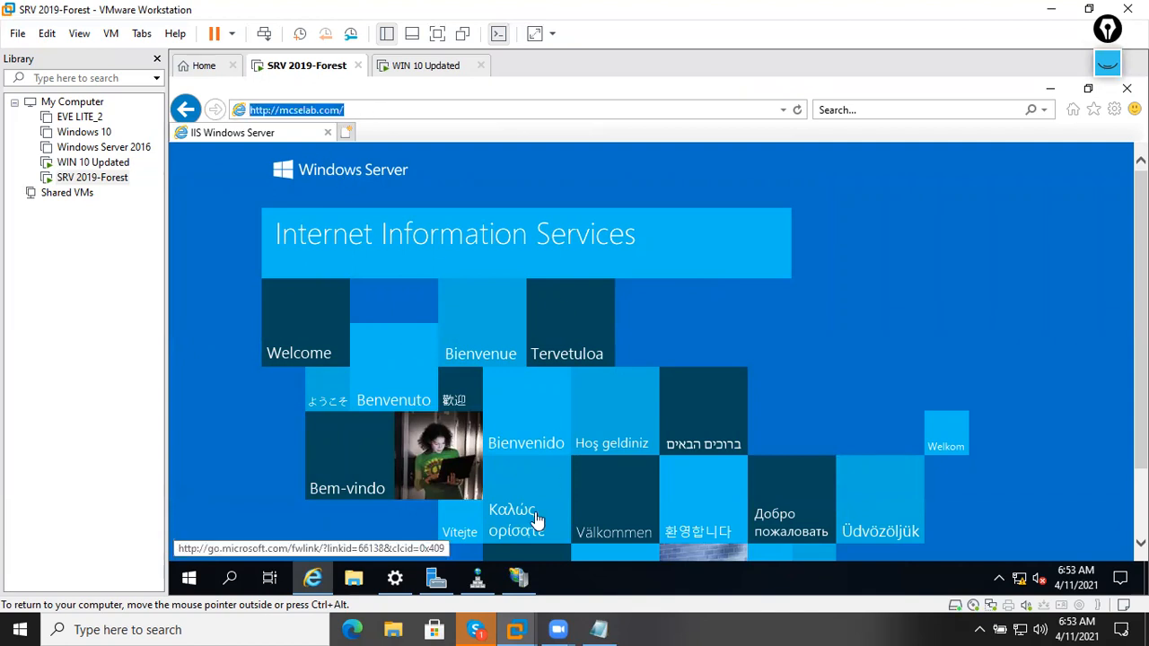
click(357, 579)
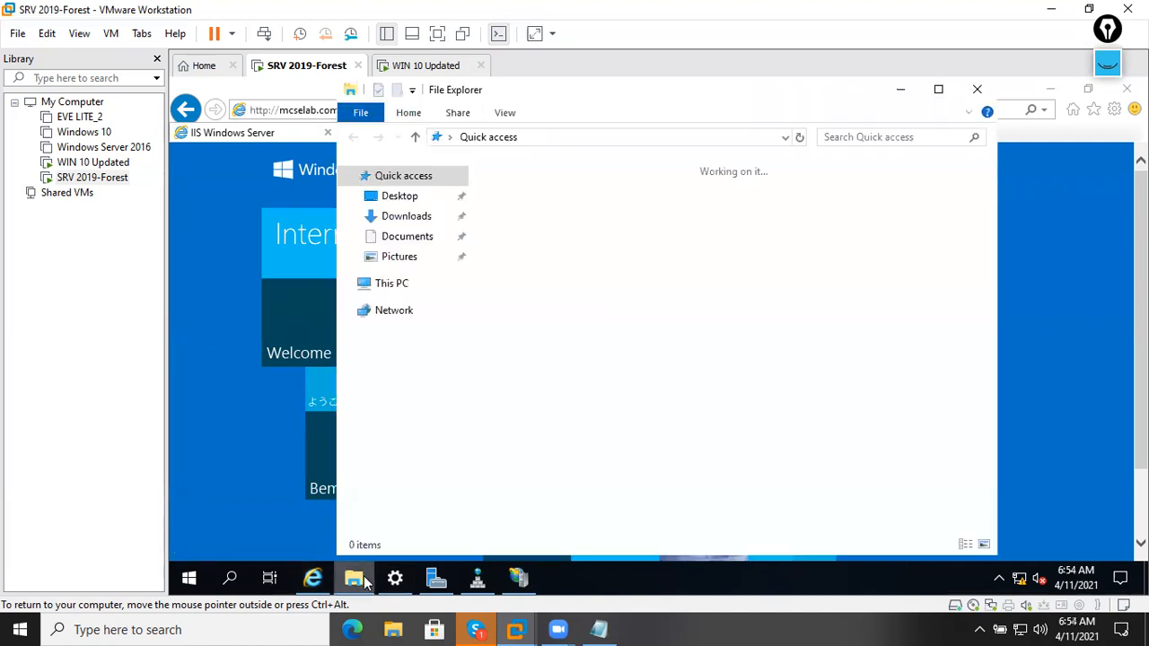
In File Explorer, browse to the C:\inetpub\wwwroot folder.
click(395, 285)
double_click(565, 404)
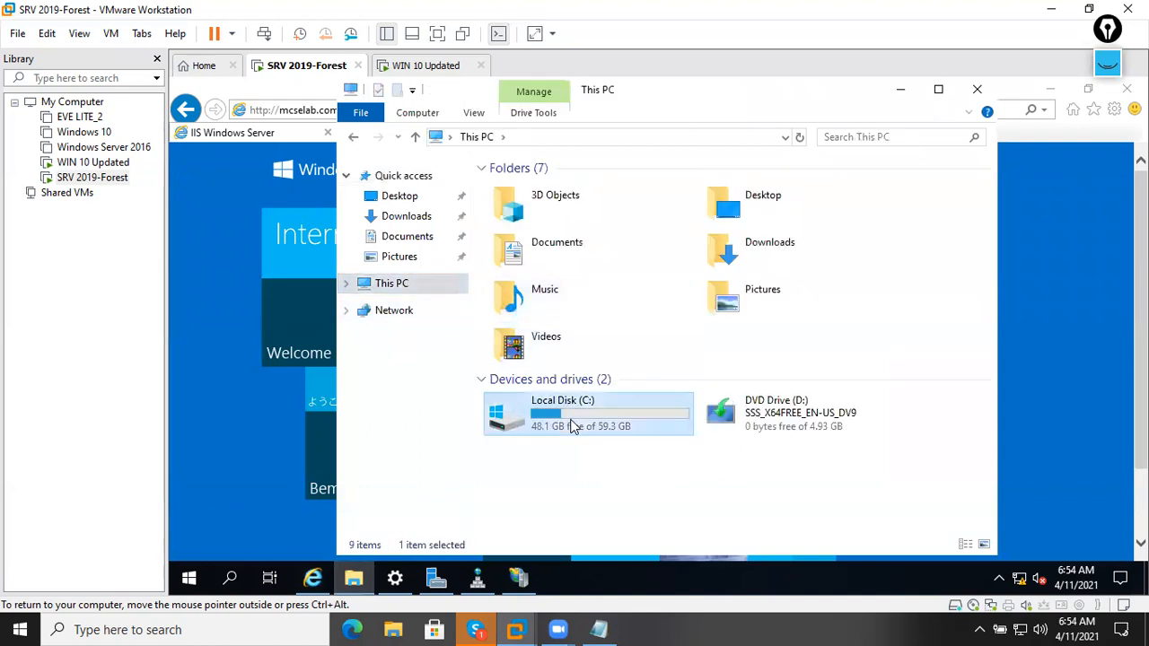
double_click(531, 190)
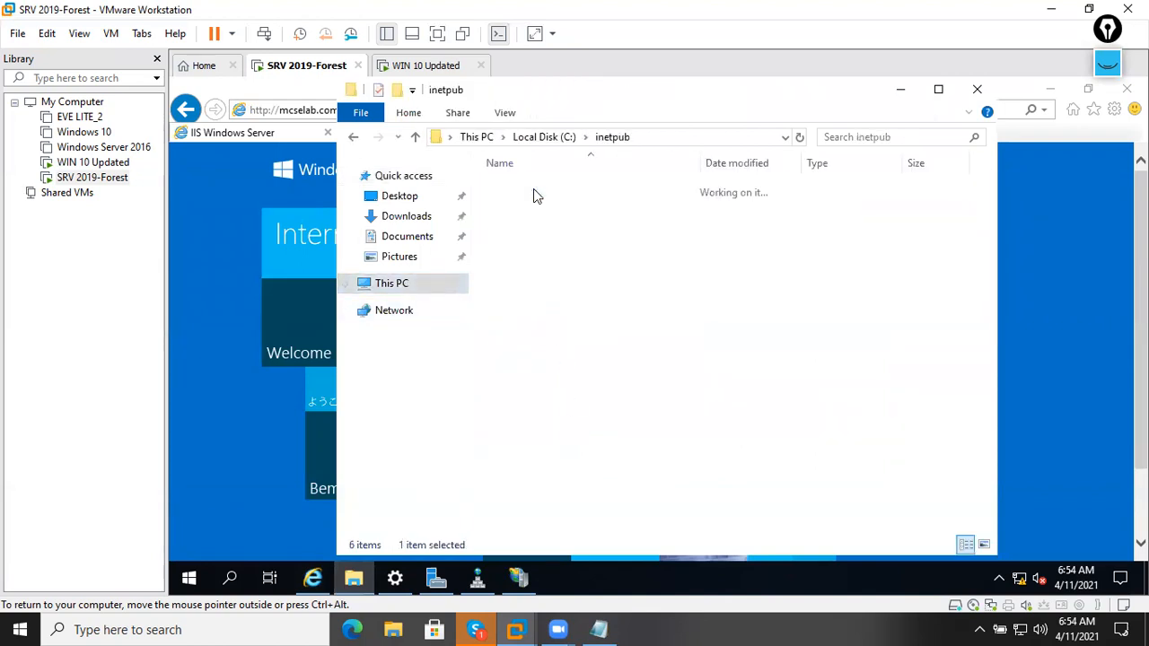
click(354, 141)
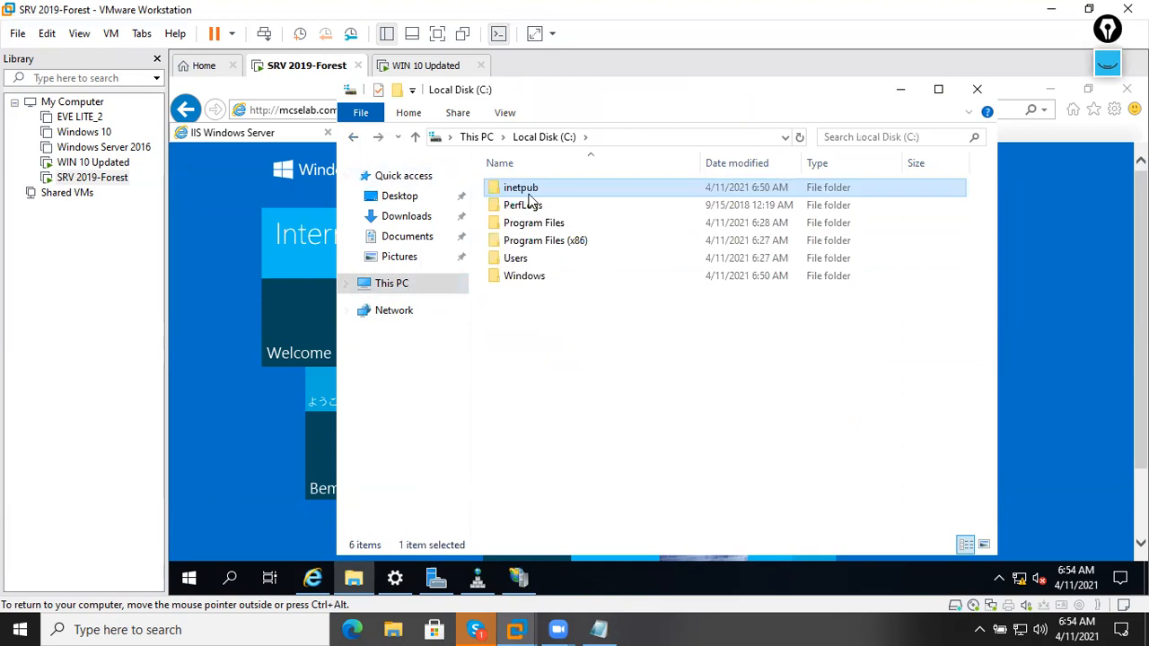
double_click(526, 191)
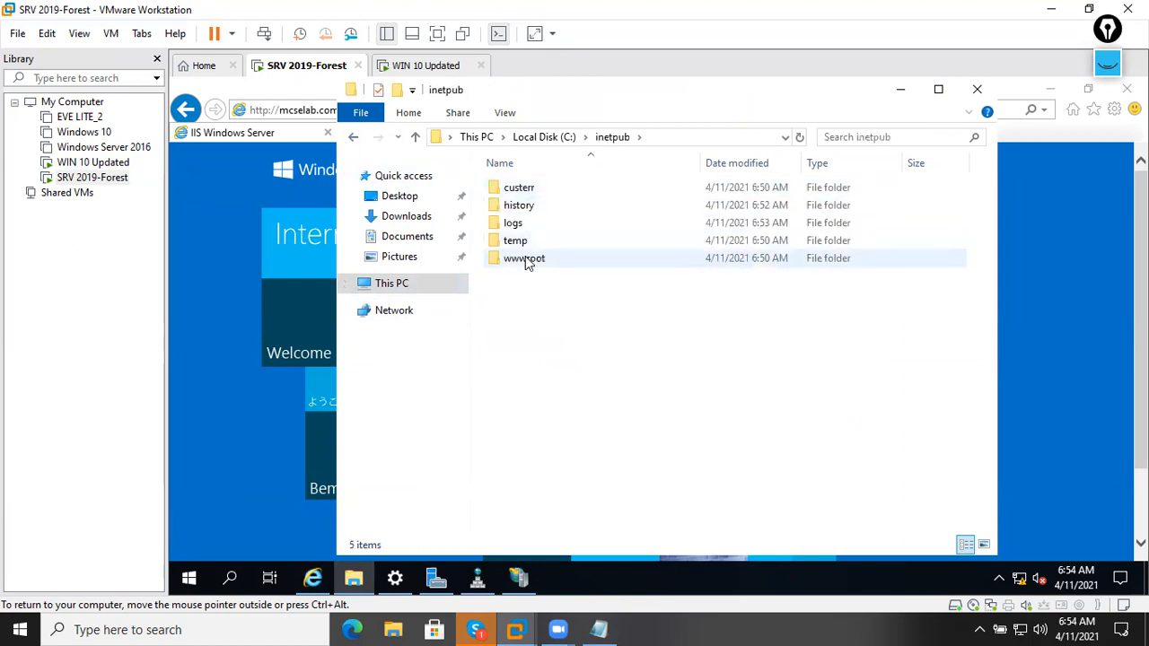
double_click(527, 260)
View iisstart.png in Paint, close Paint and the folder, then switch to WIN 10 Updated.
click(525, 205)
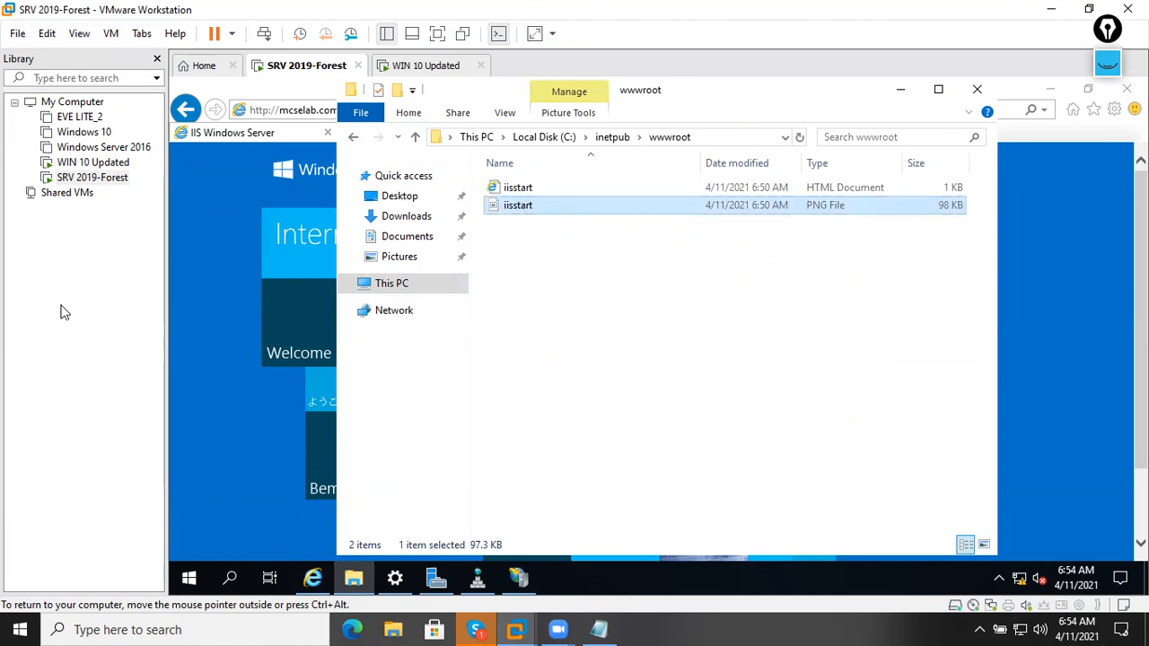
right_click(510, 210)
click(526, 224)
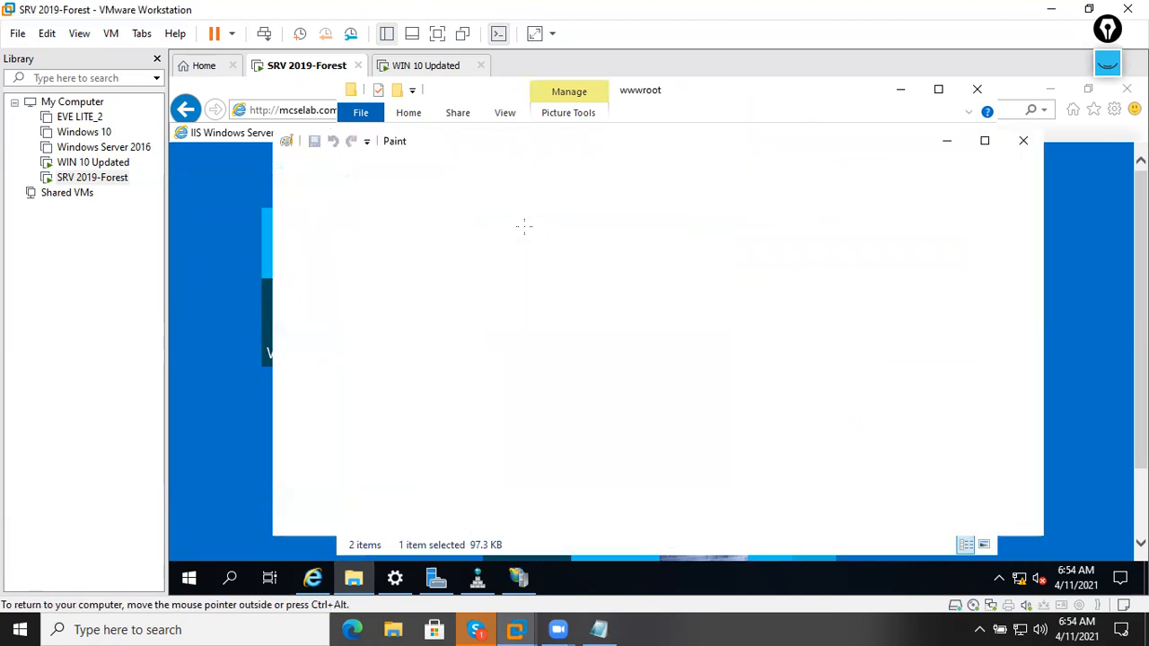
scroll(639, 339, down, 3)
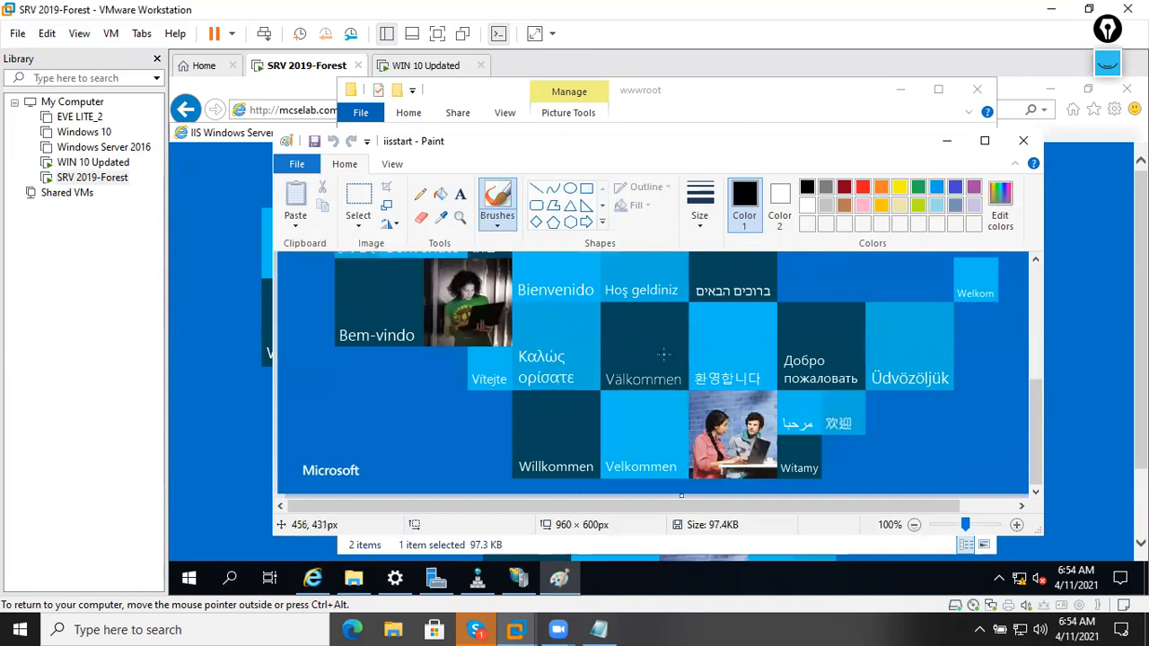
scroll(655, 349, up, 6)
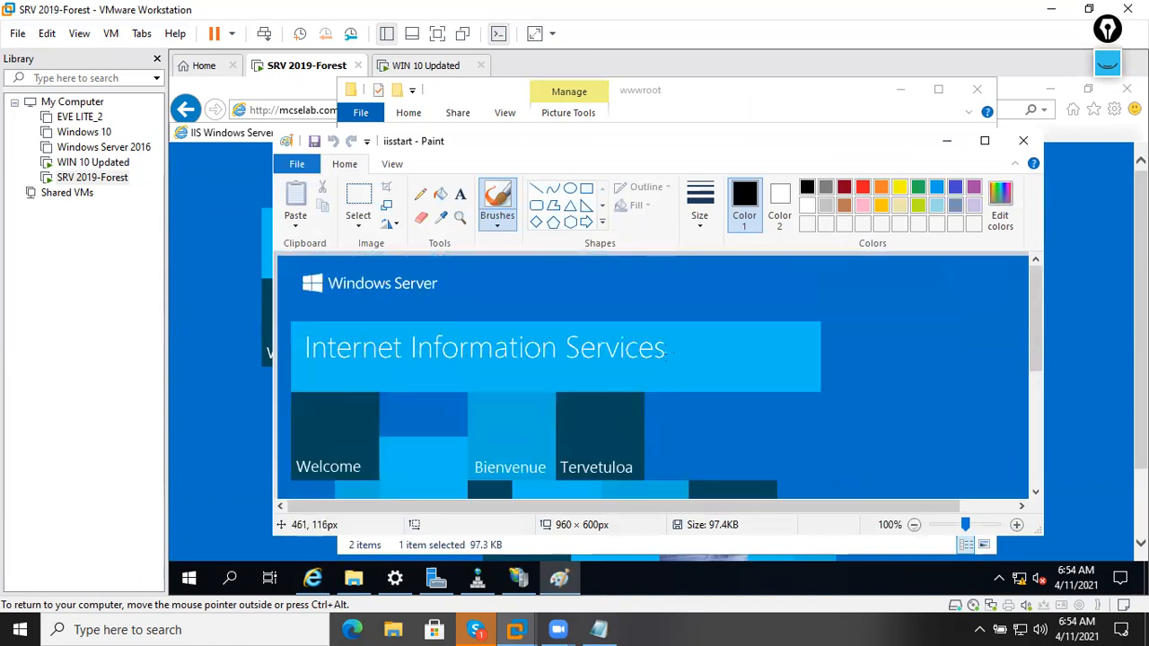
click(1023, 141)
click(520, 207)
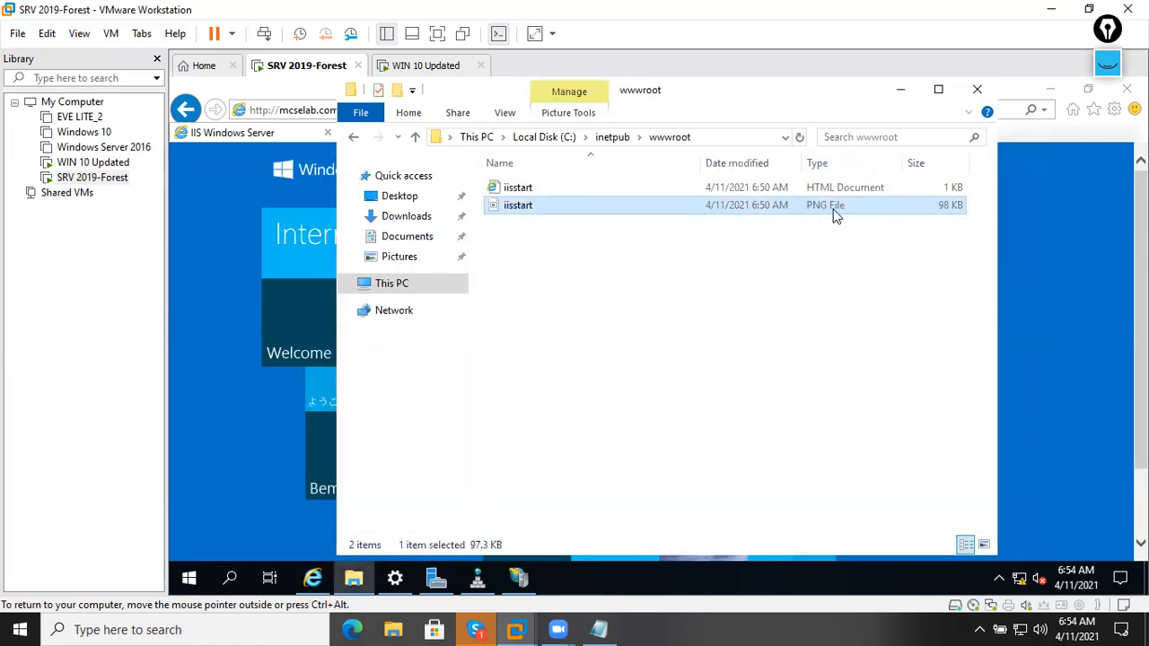
click(978, 89)
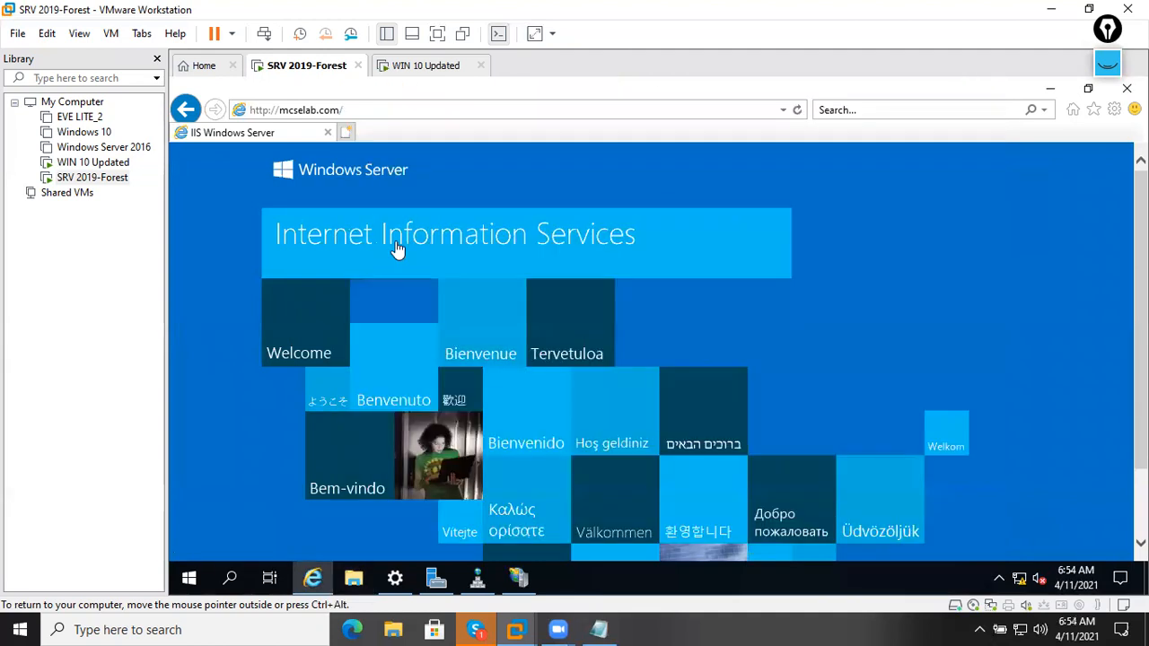
click(429, 67)
click(520, 175)
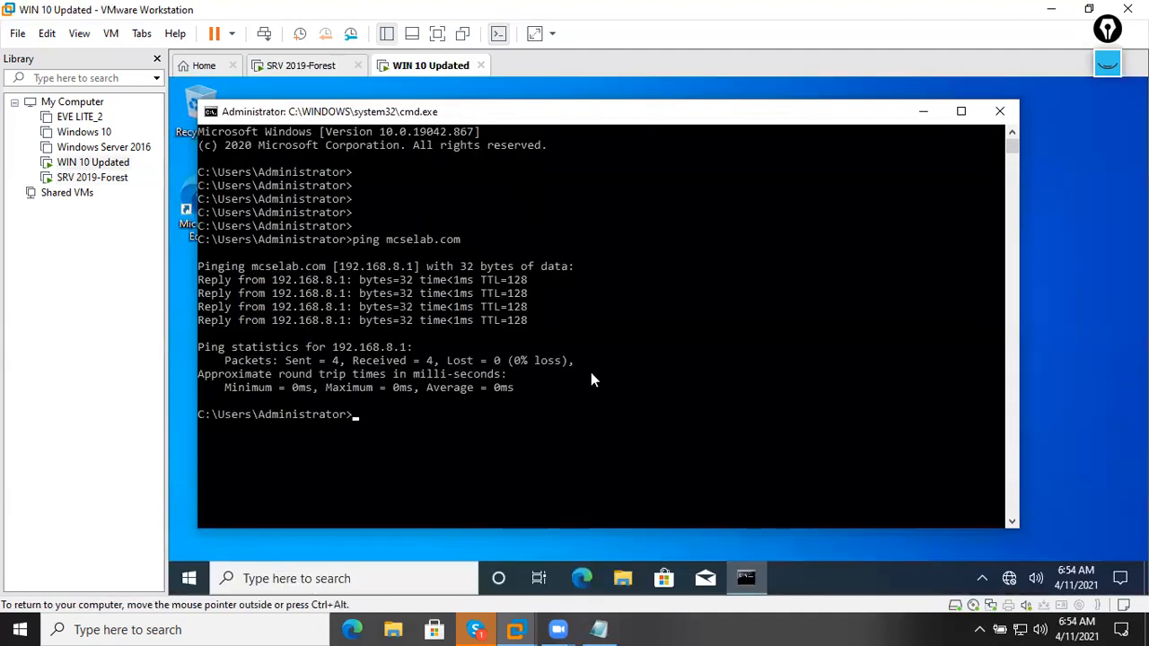
click(583, 578)
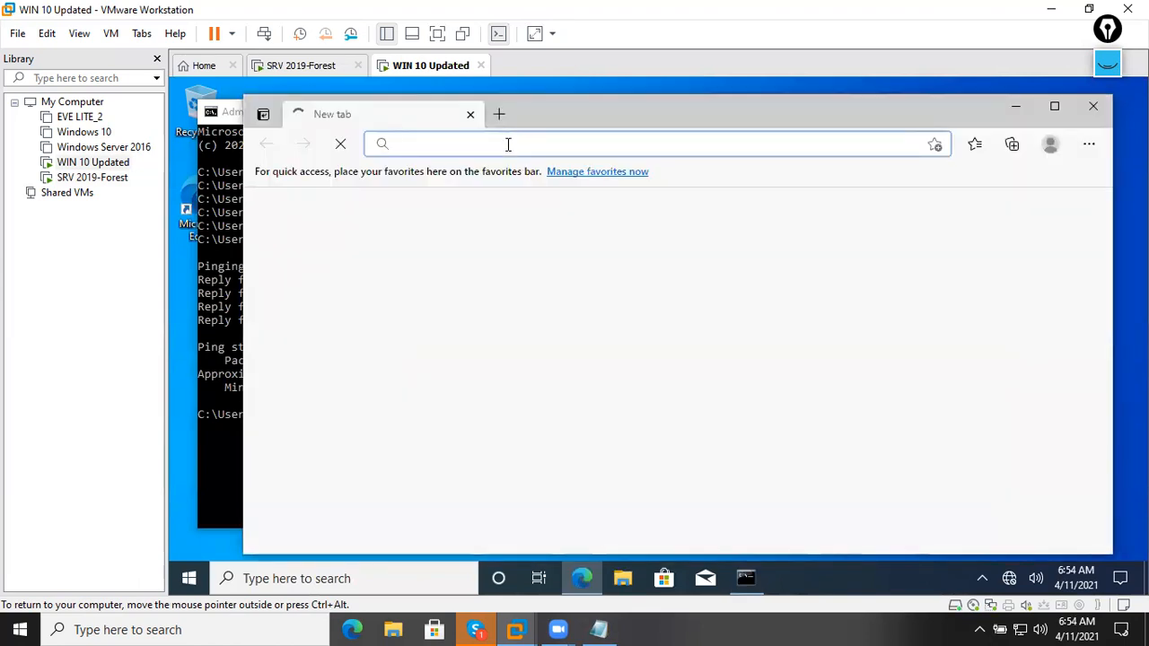
text(h)
key(BackSpace)
text(htt)
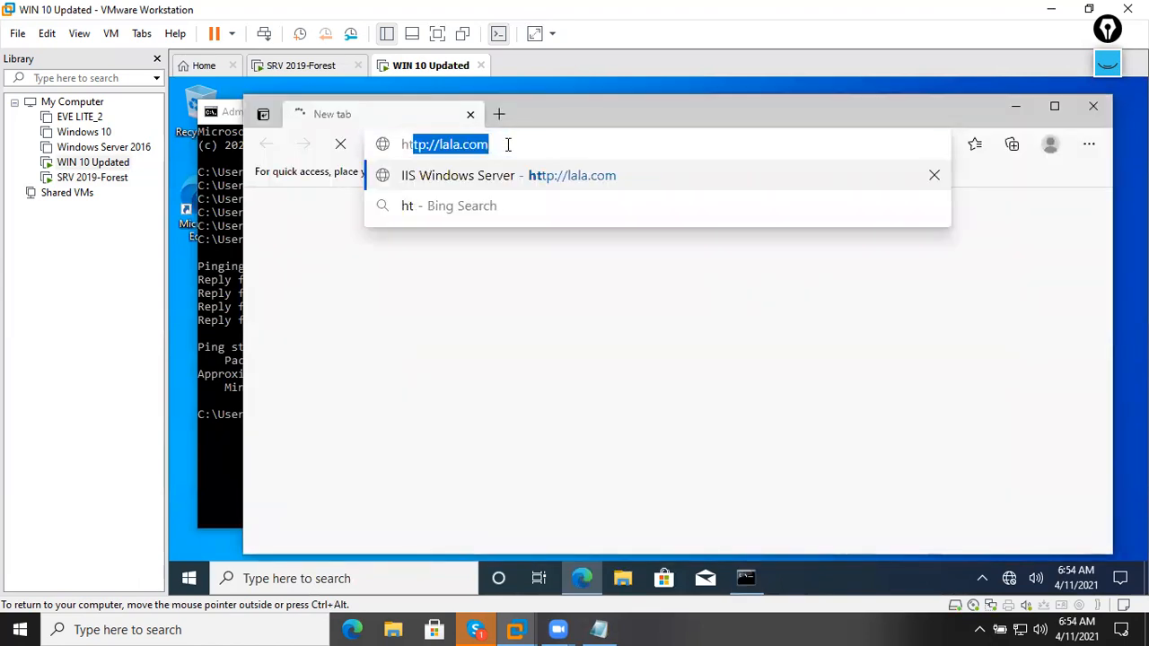
key(Right)
key(BackSpace)
key(BackSpace)
key(BackSpace)
key(BackSpace)
key(BackSpace)
key(BackSpace)
key(BackSpace)
key(BackSpace)
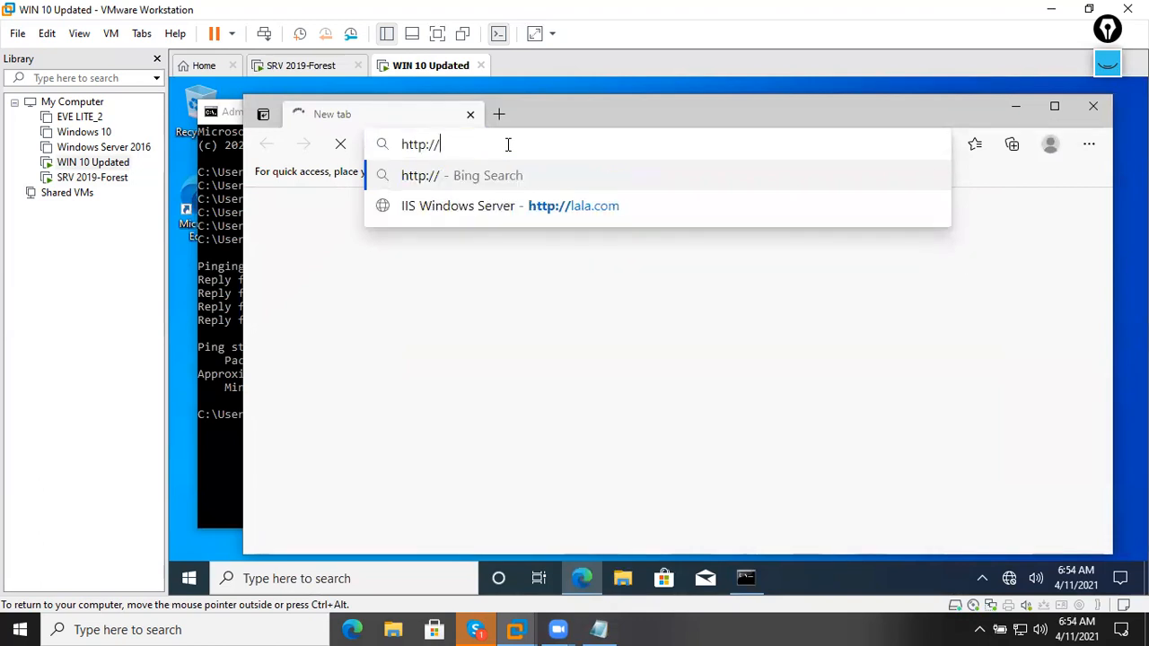
text(mcs)
key(ctrl+a)
text(la)
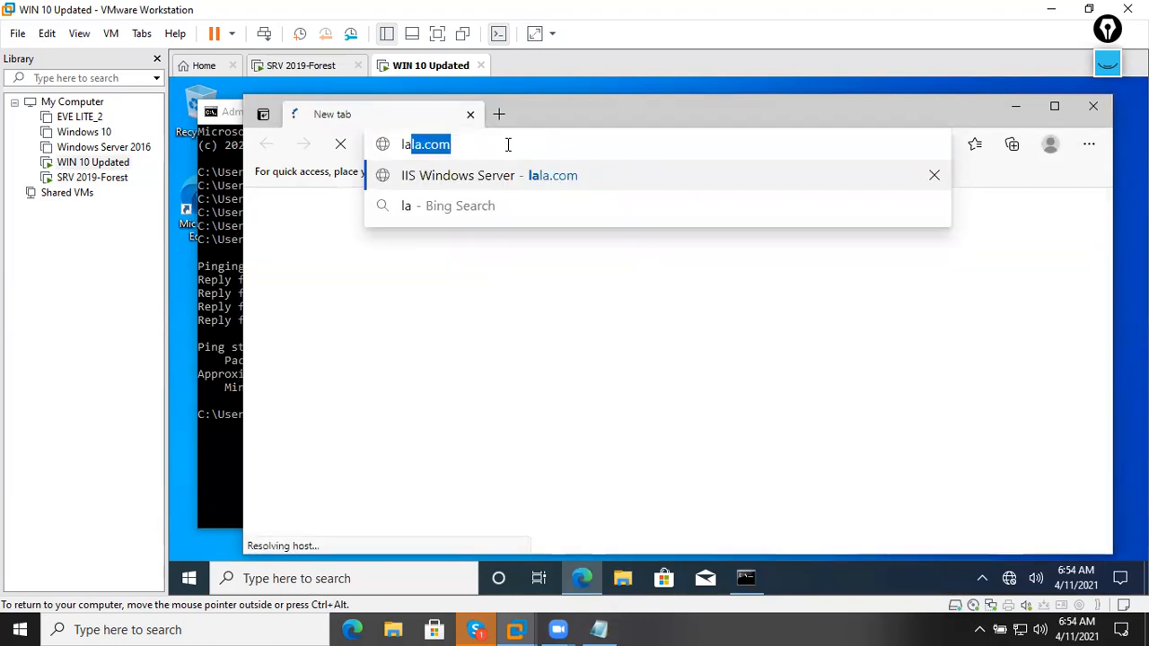
key(BackSpace)
key(BackSpace)
key(BackSpace)
text(http)
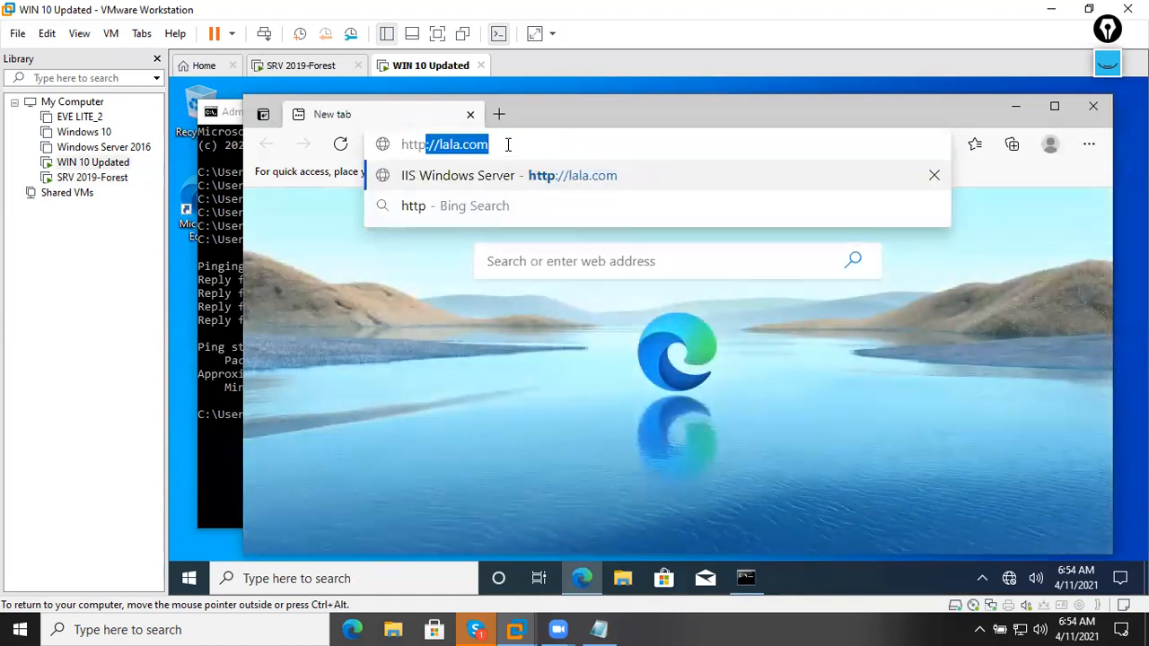
text(://)
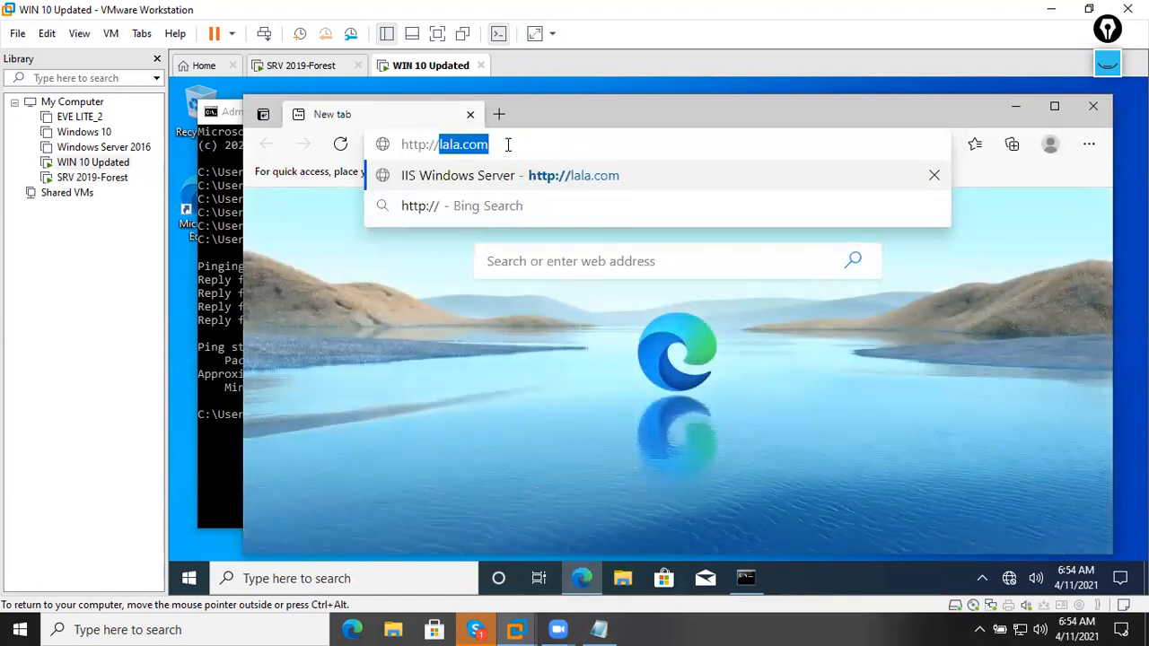
text(mcselab.com)
key(Return)
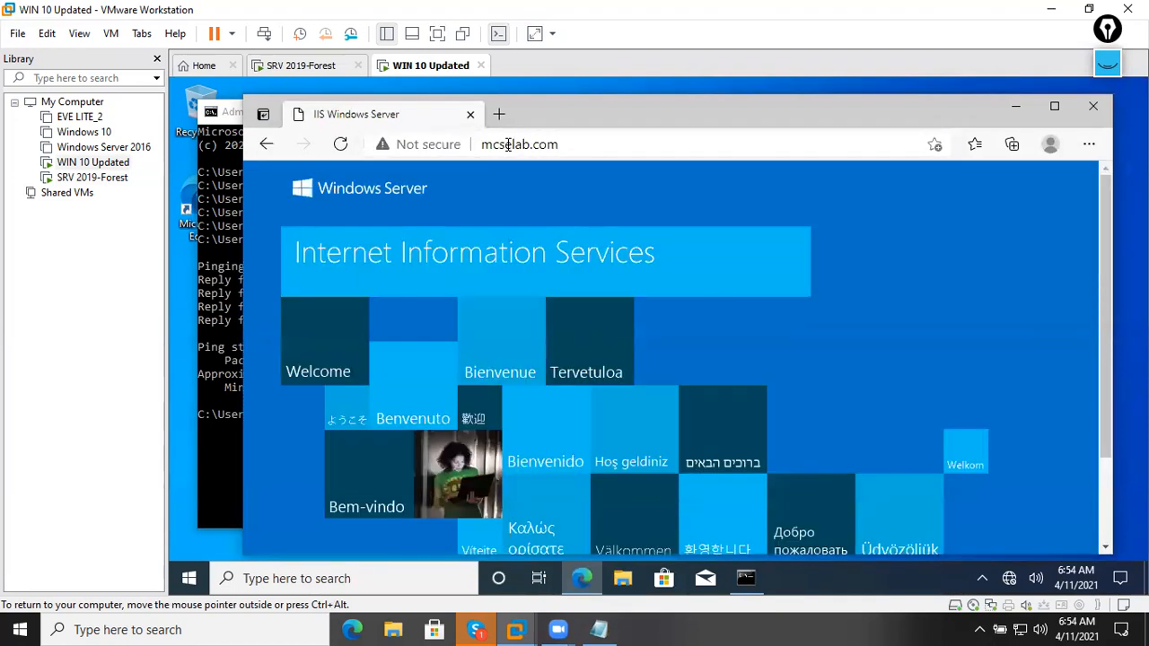
Maximize Edge to show the full IIS default page and select its address.
click(1054, 107)
scroll(611, 337, down, 2)
scroll(611, 346, up, 2)
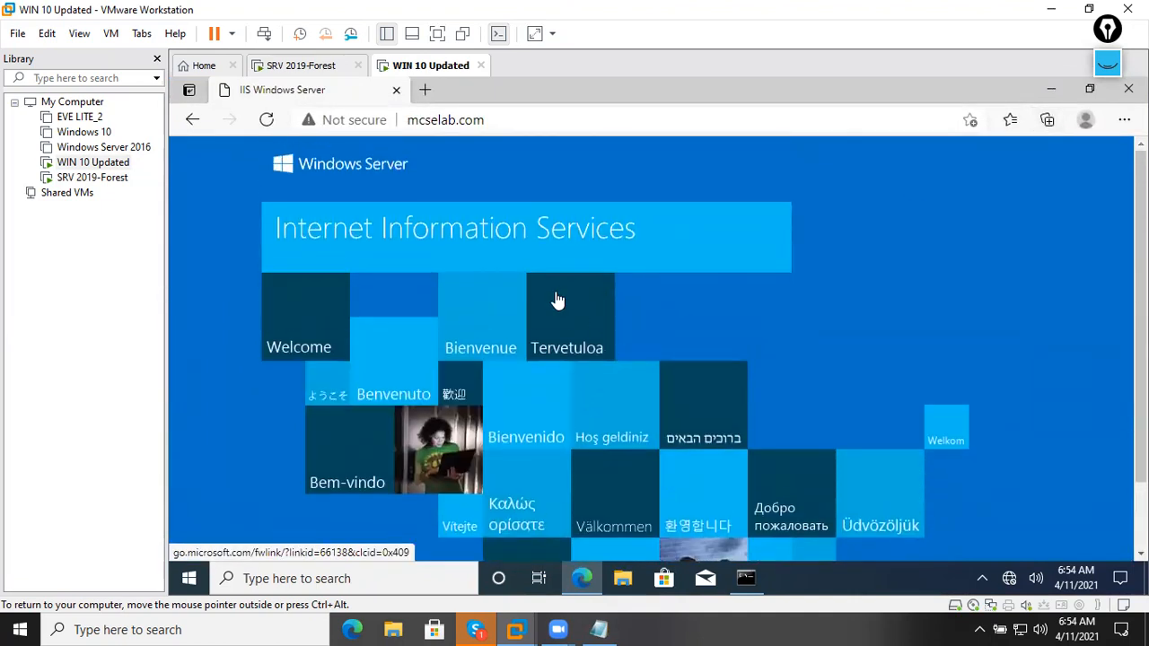
click(487, 120)
On the SRV 2019-Forest VM, minimize Internet Explorer to reach the Server Manager dashboard.
click(301, 65)
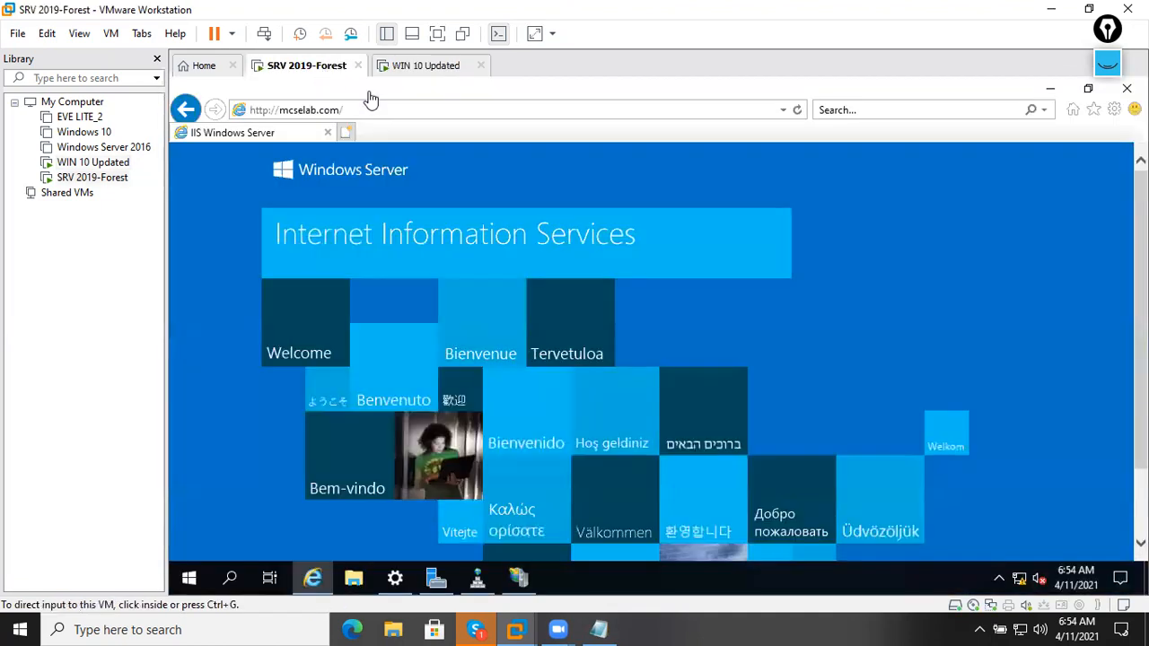
click(429, 68)
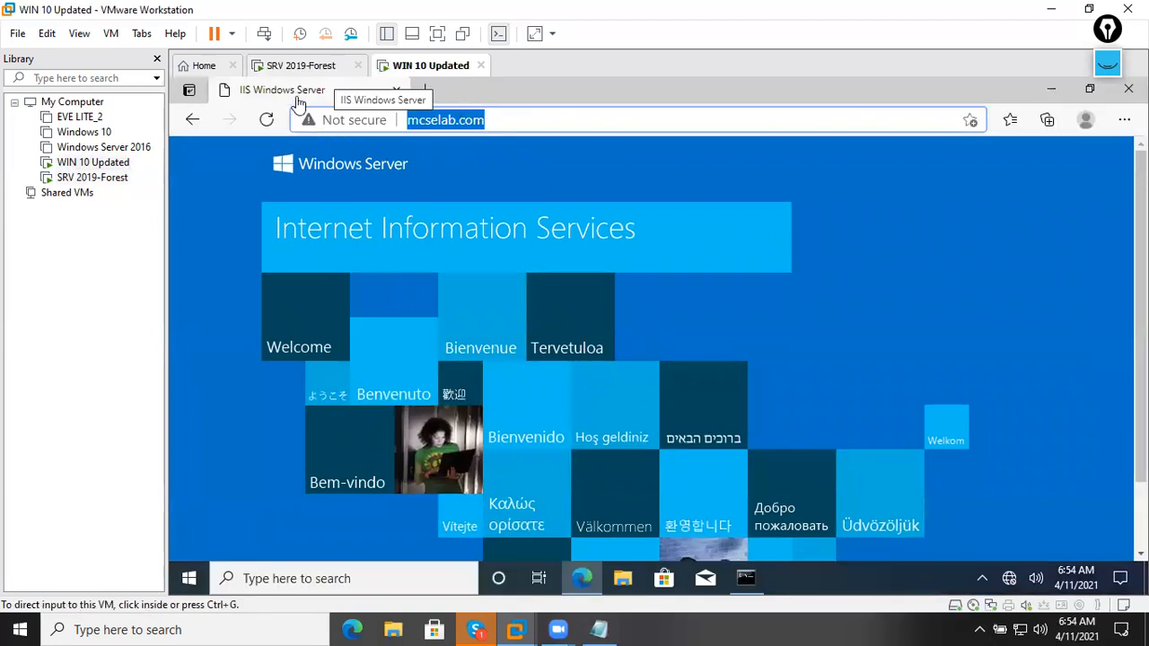
click(286, 70)
click(1046, 90)
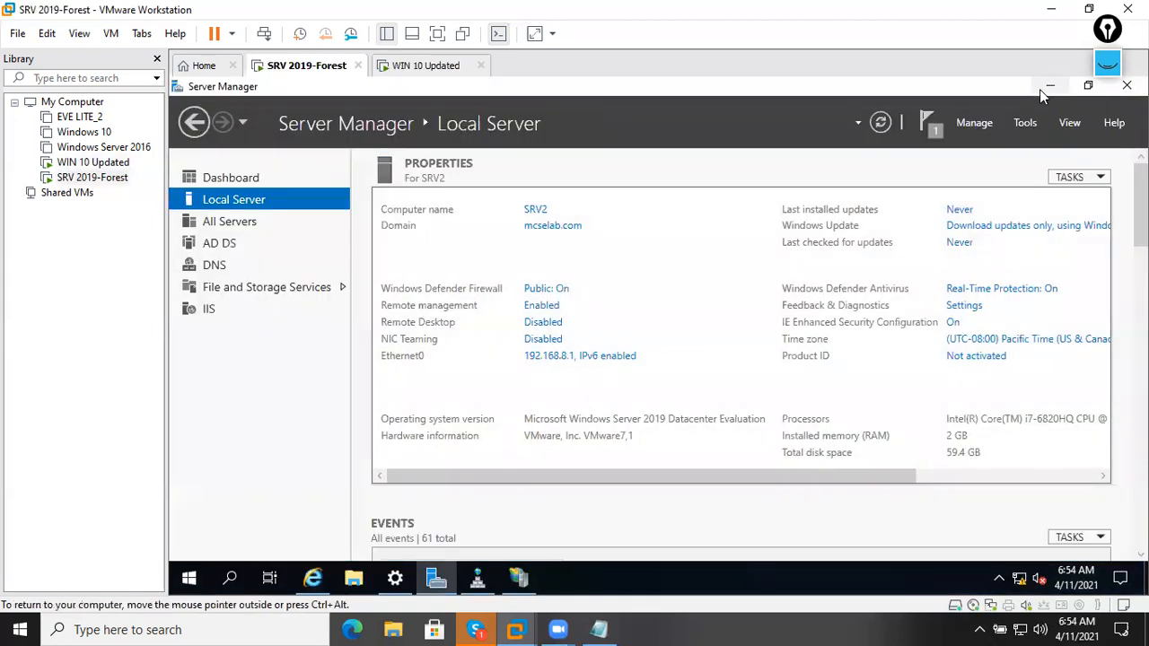
click(269, 177)
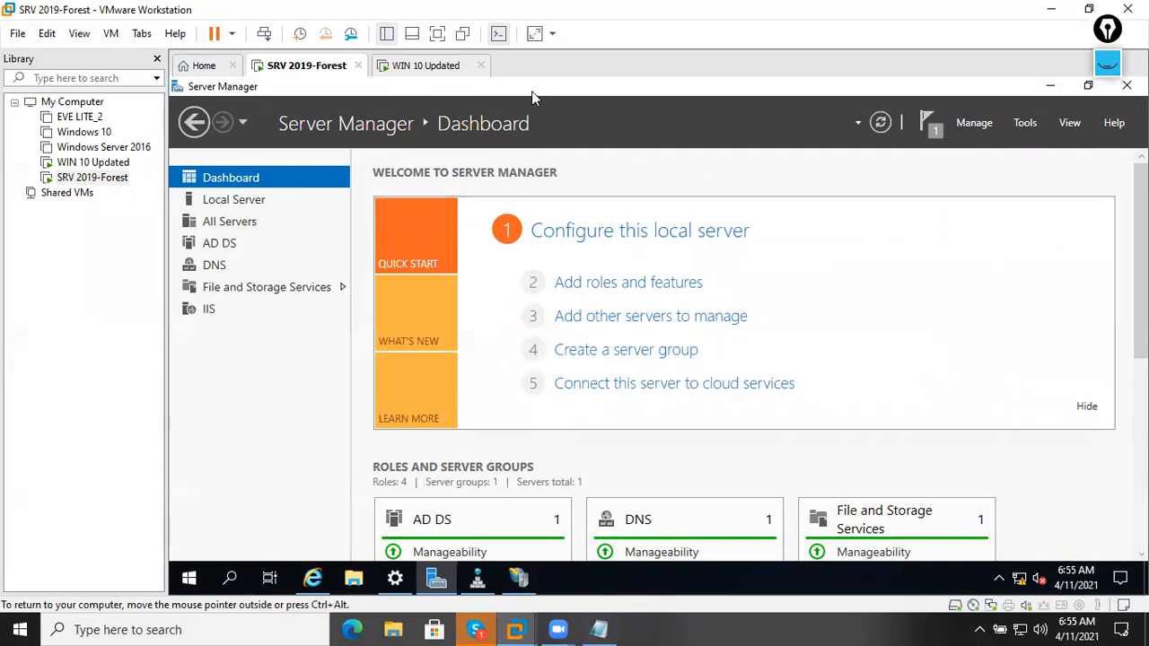
click(454, 70)
click(301, 67)
Bring IIS Manager forward, select Default Web Site, and return to the WIN 10 Updated VM.
click(477, 578)
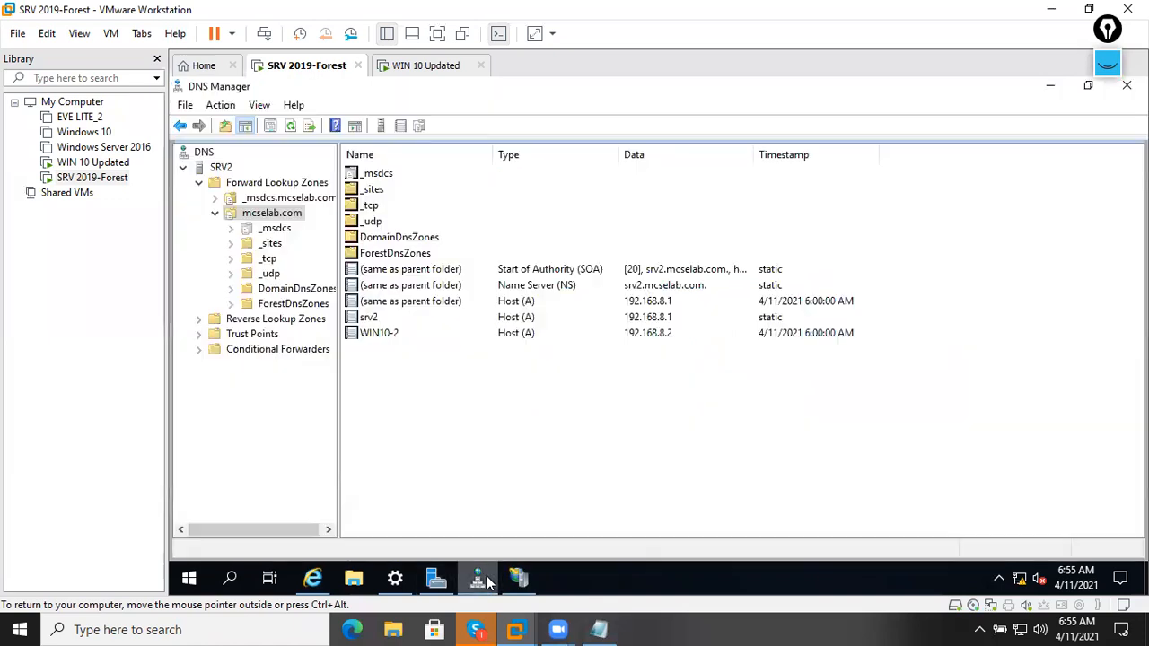
click(518, 579)
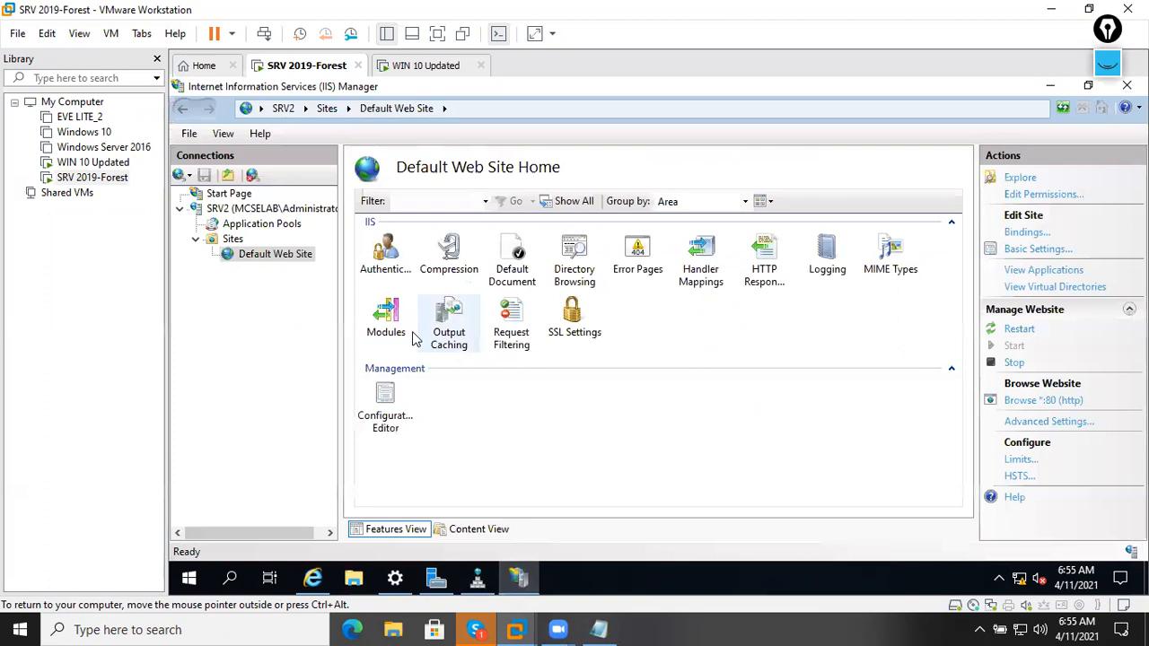
click(233, 239)
click(269, 254)
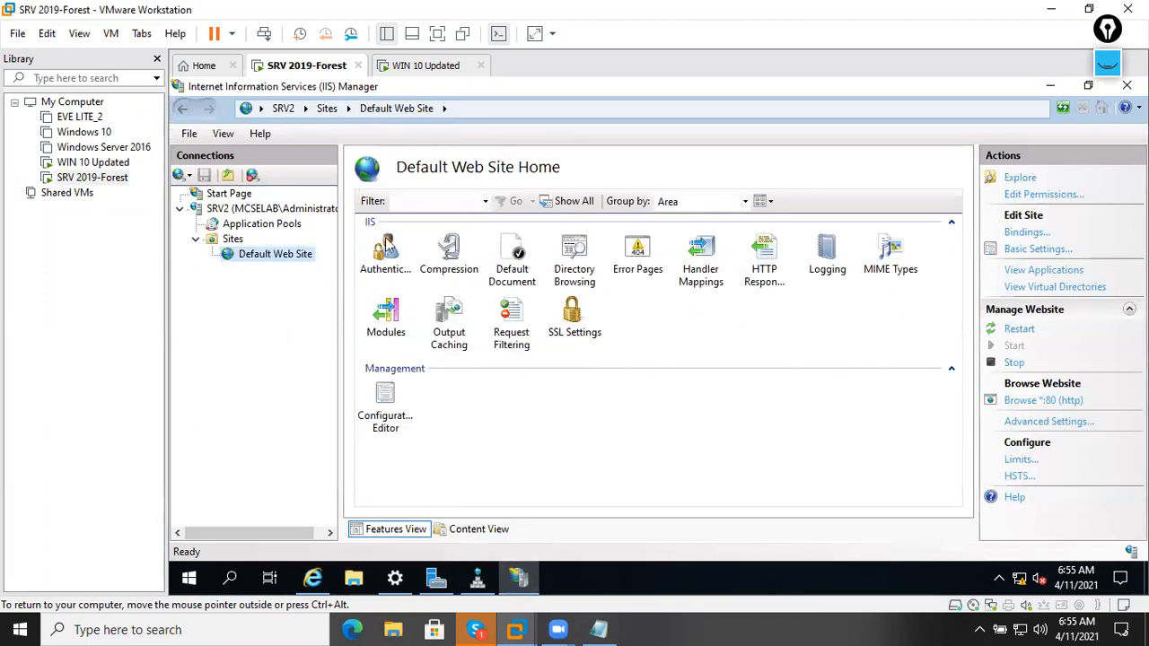
click(413, 67)
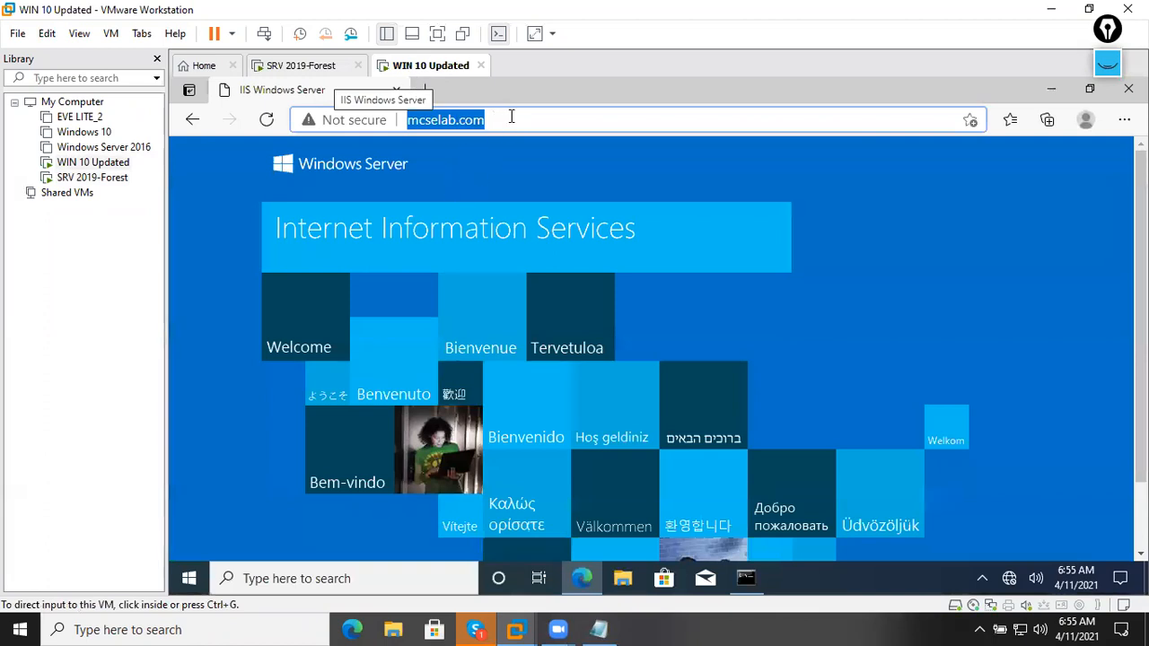
Check and dismiss Edge's Not secure details for mcselab.com, then switch to the Notepad course outline.
click(510, 117)
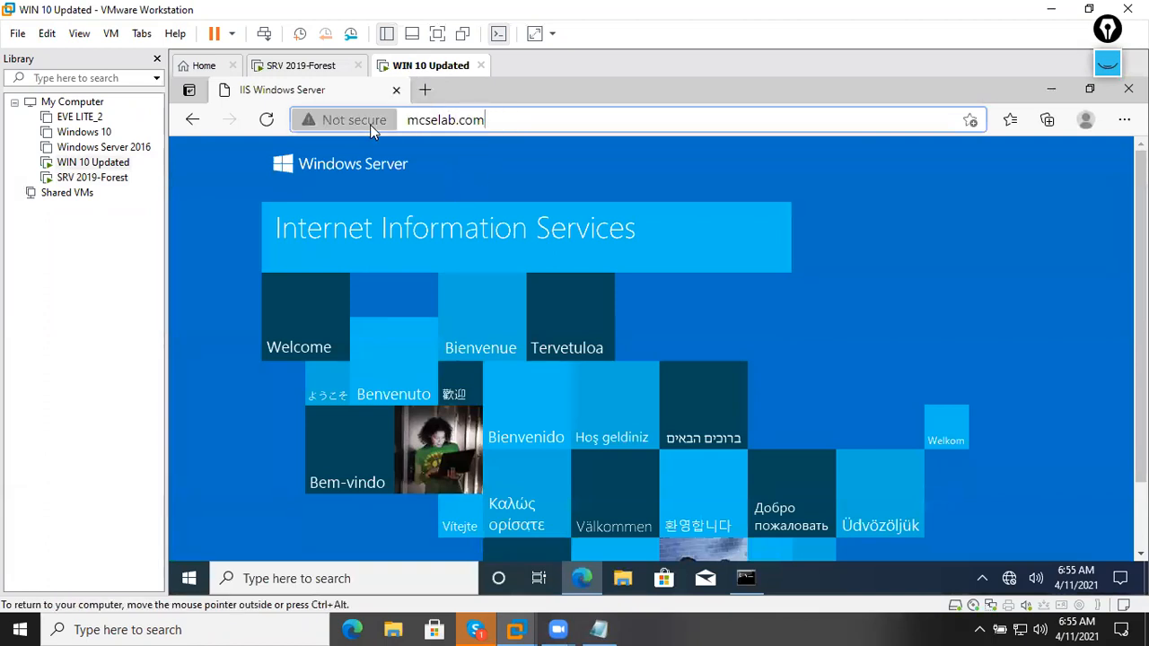
click(350, 120)
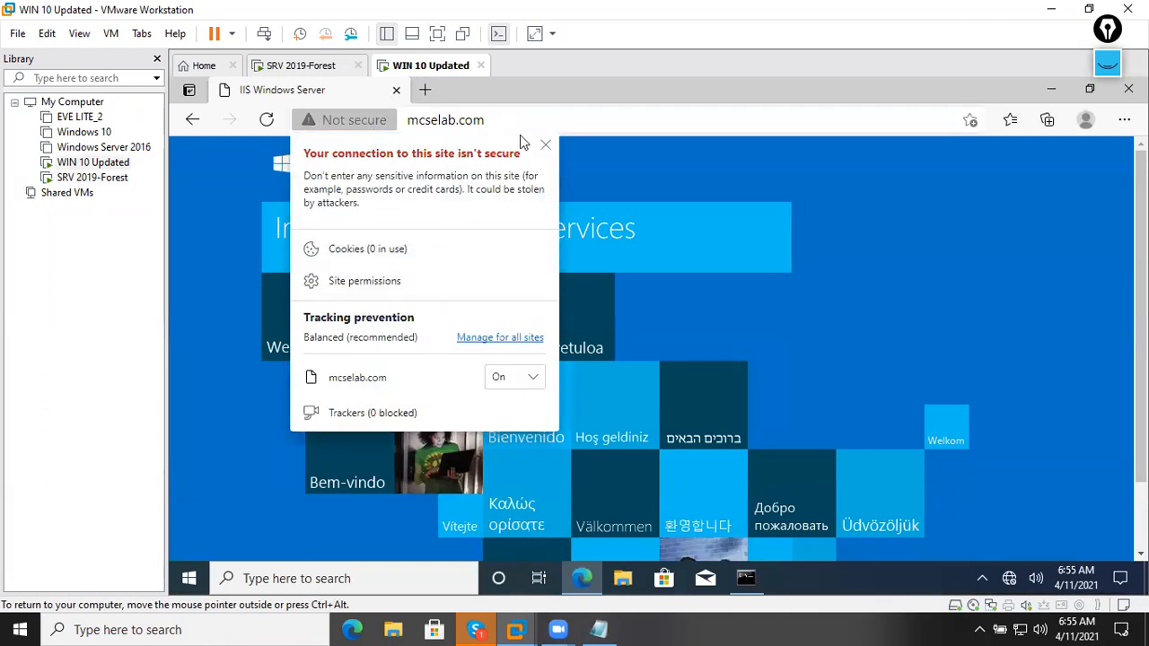
click(545, 145)
click(349, 124)
click(505, 114)
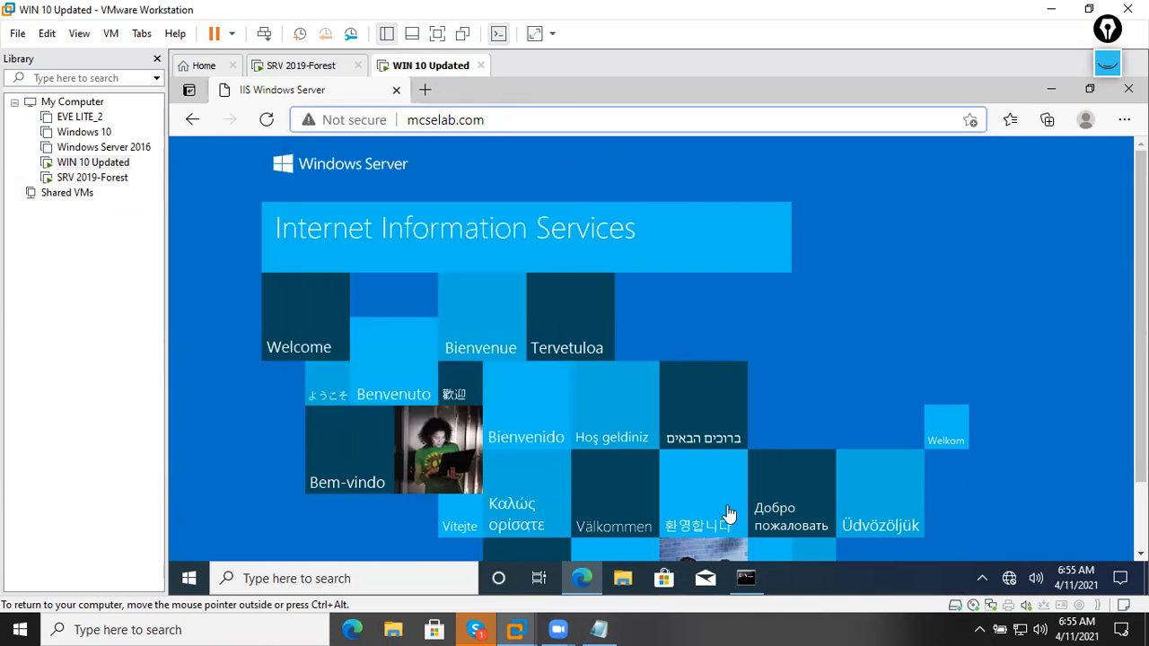
click(602, 629)
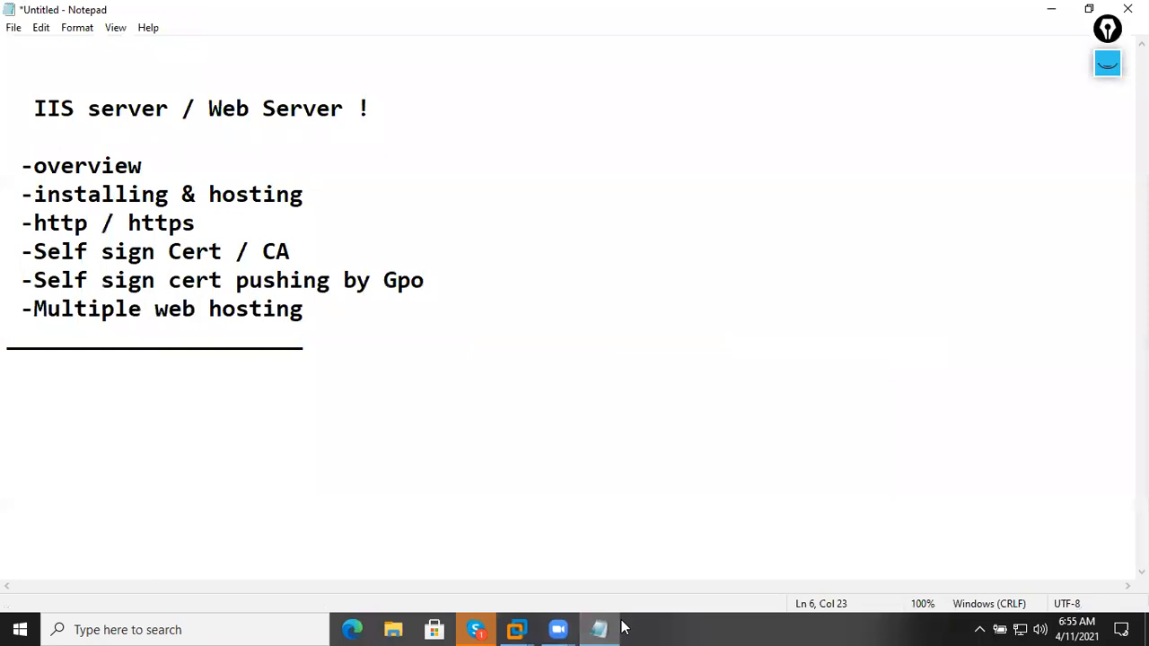
click(1107, 64)
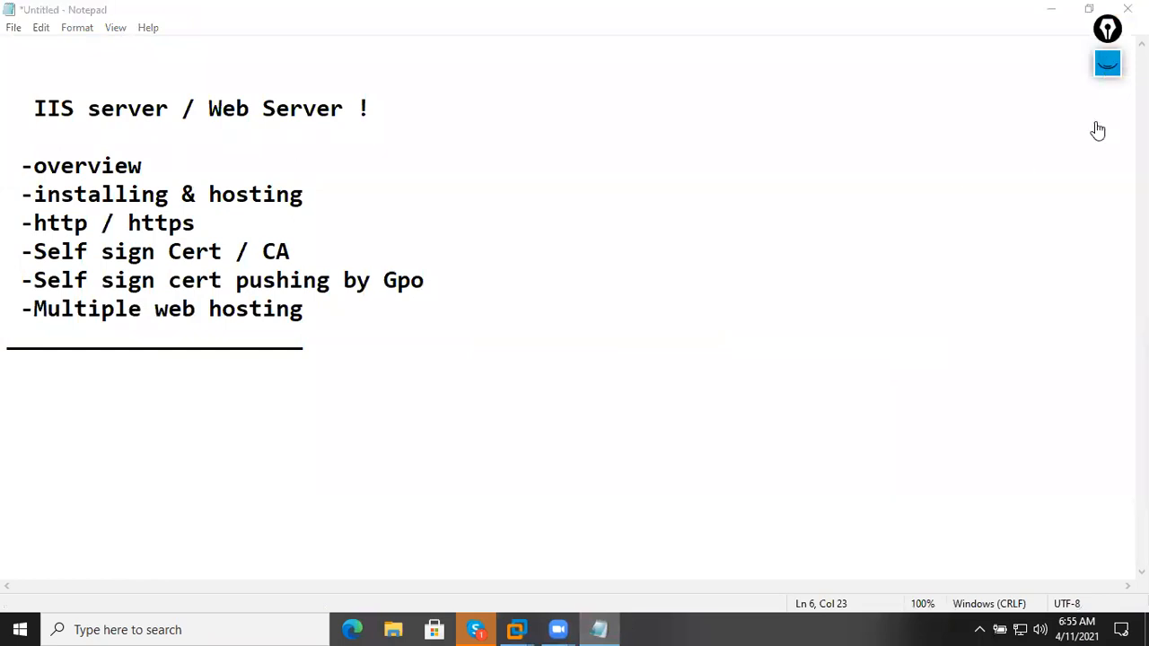
click(1110, 114)
click(1102, 338)
click(1100, 350)
drag(492, 285, 504, 281)
mouse_move(489, 293)
mouse_down()
mouse_move(499, 290)
mouse_move(488, 315)
mouse_up()
mouse_move(554, 265)
mouse_down()
mouse_move(605, 246)
mouse_move(629, 213)
mouse_move(642, 226)
mouse_up()
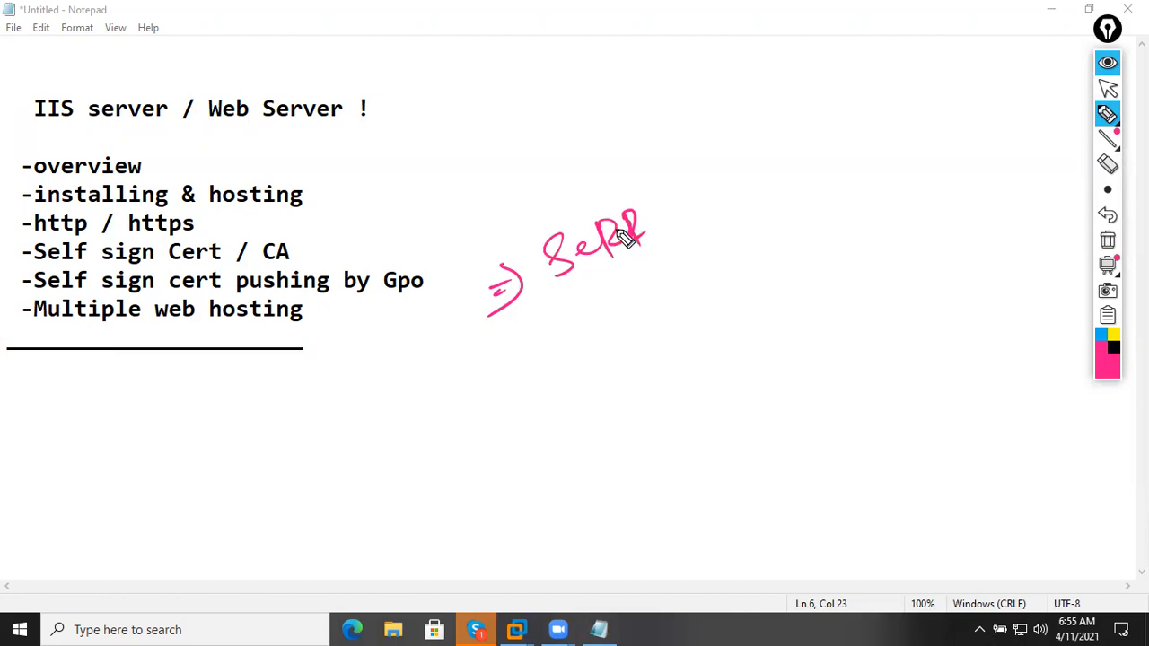
mouse_move(691, 171)
mouse_down()
mouse_move(693, 209)
mouse_move(770, 163)
mouse_up()
mouse_move(788, 93)
mouse_down()
mouse_move(812, 142)
mouse_move(836, 102)
mouse_move(862, 107)
mouse_move(878, 86)
mouse_move(962, 78)
mouse_up()
mouse_move(528, 369)
mouse_down()
mouse_move(558, 359)
mouse_move(542, 389)
mouse_up()
mouse_move(597, 319)
mouse_down()
mouse_move(661, 323)
mouse_move(697, 287)
mouse_move(856, 228)
mouse_move(920, 170)
mouse_move(961, 161)
mouse_move(1021, 110)
mouse_up()
mouse_move(654, 334)
mouse_down()
mouse_move(672, 375)
mouse_move(808, 302)
mouse_move(821, 328)
mouse_move(835, 282)
mouse_move(911, 280)
mouse_up()
drag(905, 230, 879, 298)
drag(498, 218, 469, 314)
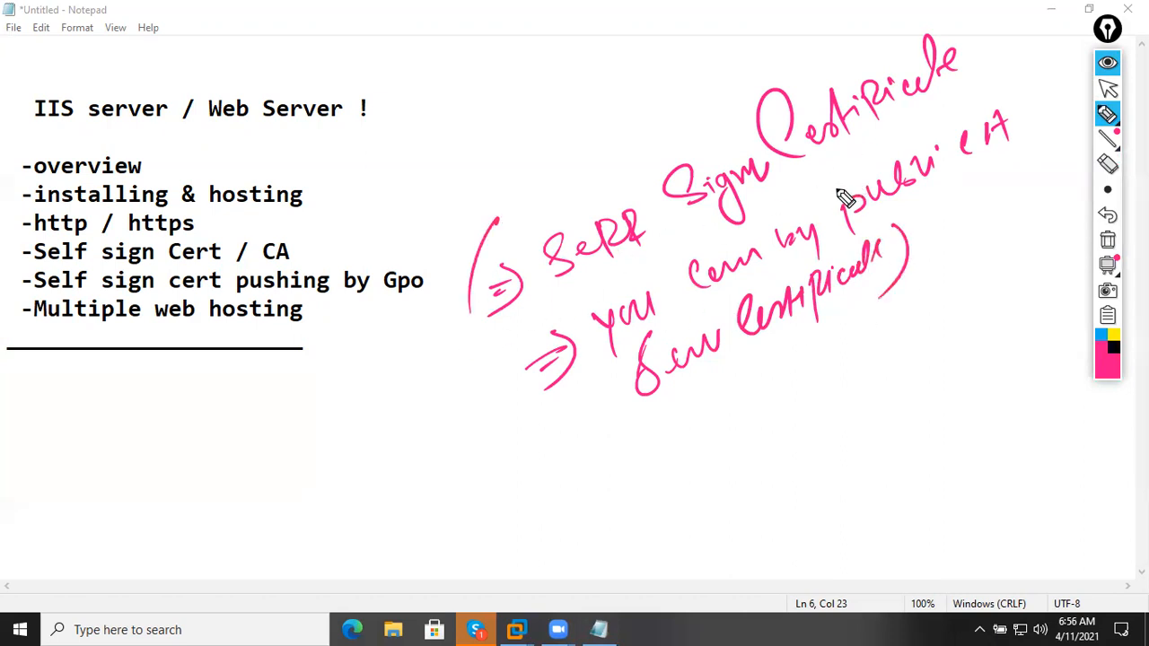
drag(469, 302, 554, 204)
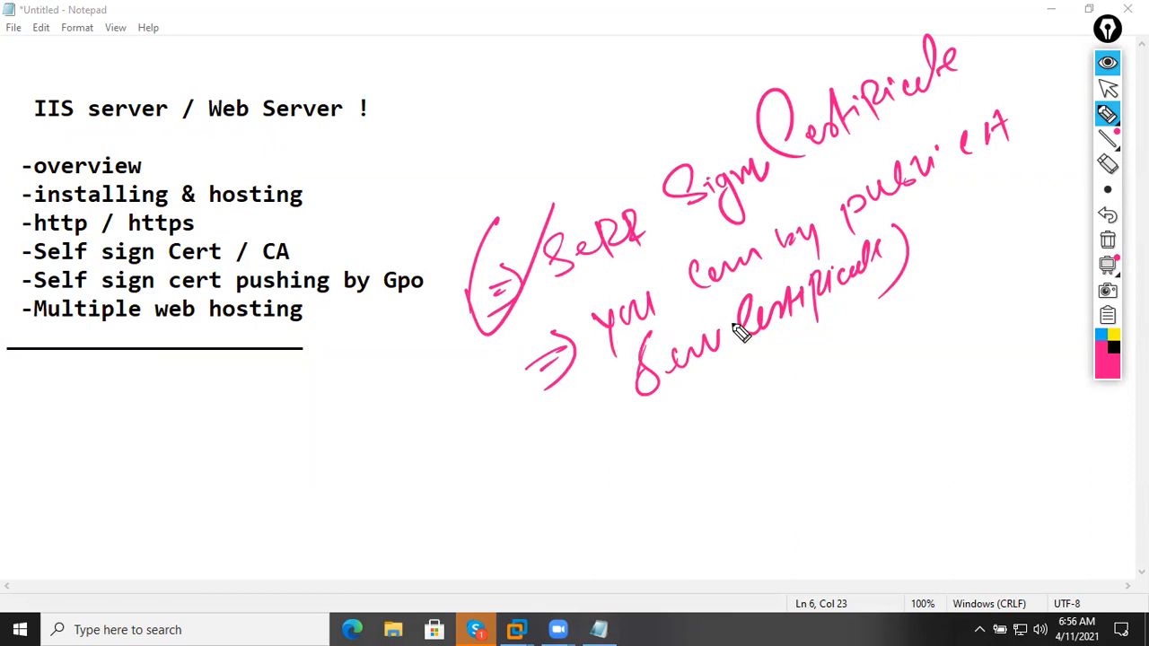
drag(967, 168, 1031, 145)
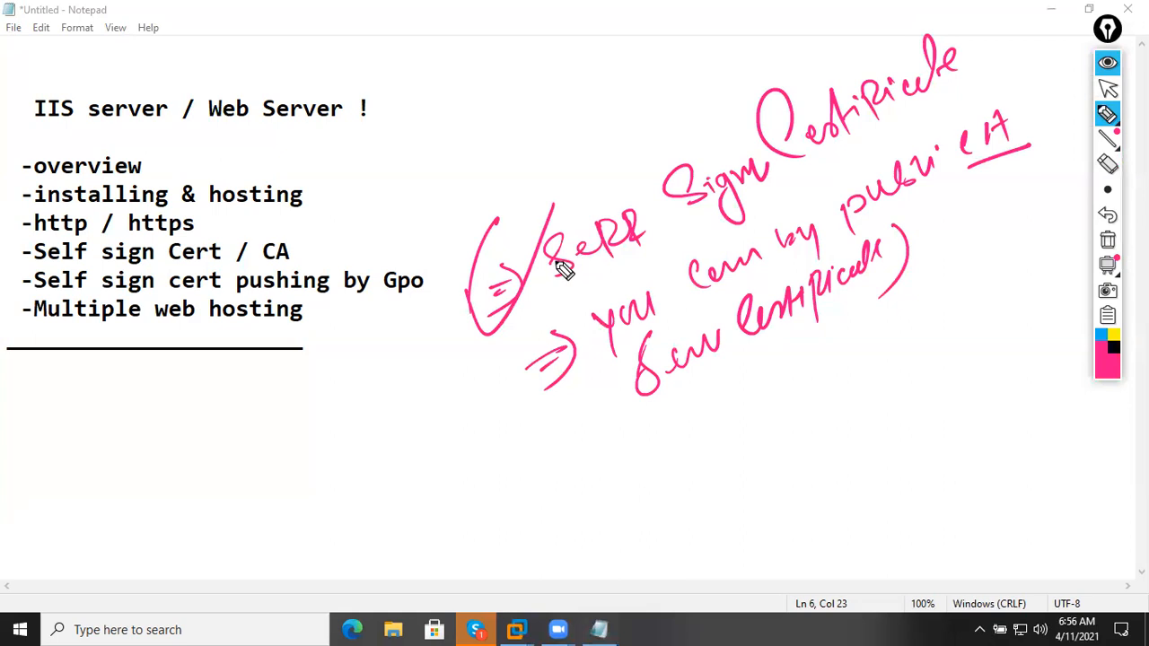
mouse_move(549, 352)
mouse_down()
mouse_move(429, 274)
mouse_move(473, 231)
mouse_up()
mouse_move(871, 34)
mouse_down()
mouse_move(976, 12)
mouse_move(992, 88)
mouse_up()
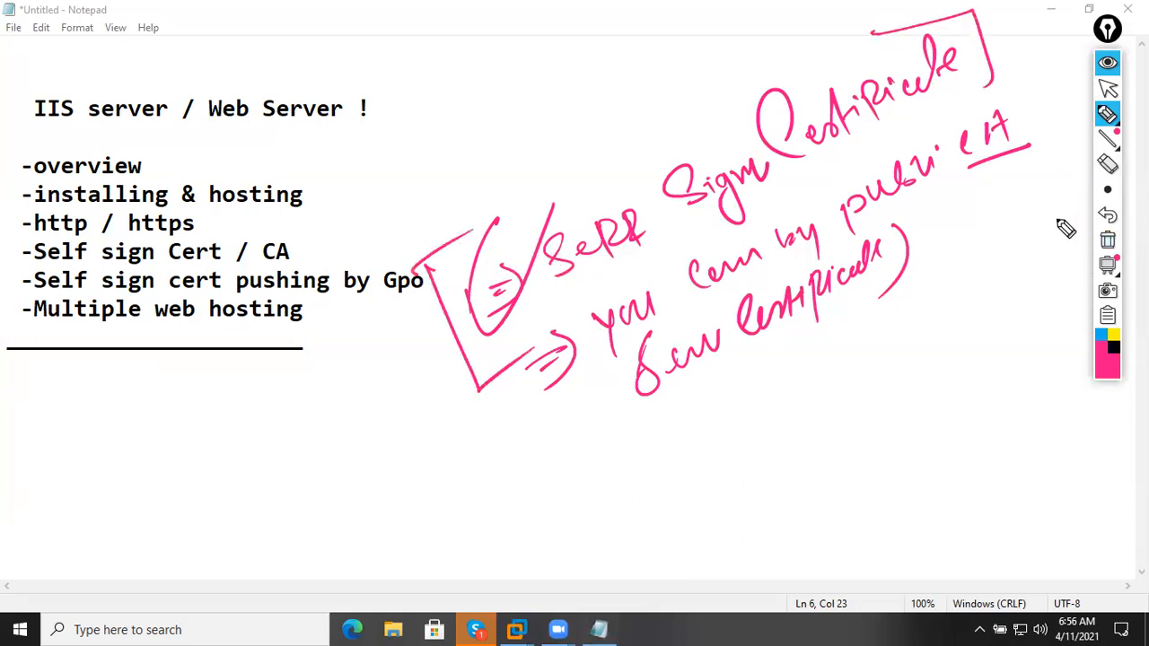
drag(529, 329, 745, 353)
drag(962, 115, 1052, 192)
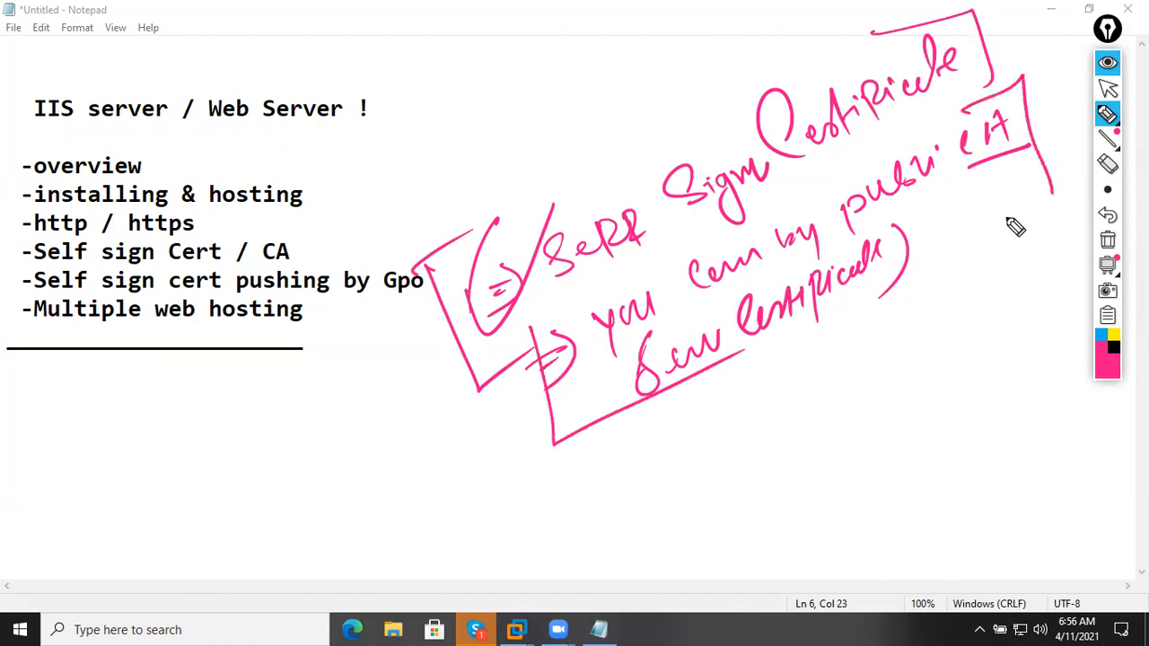
click(1107, 240)
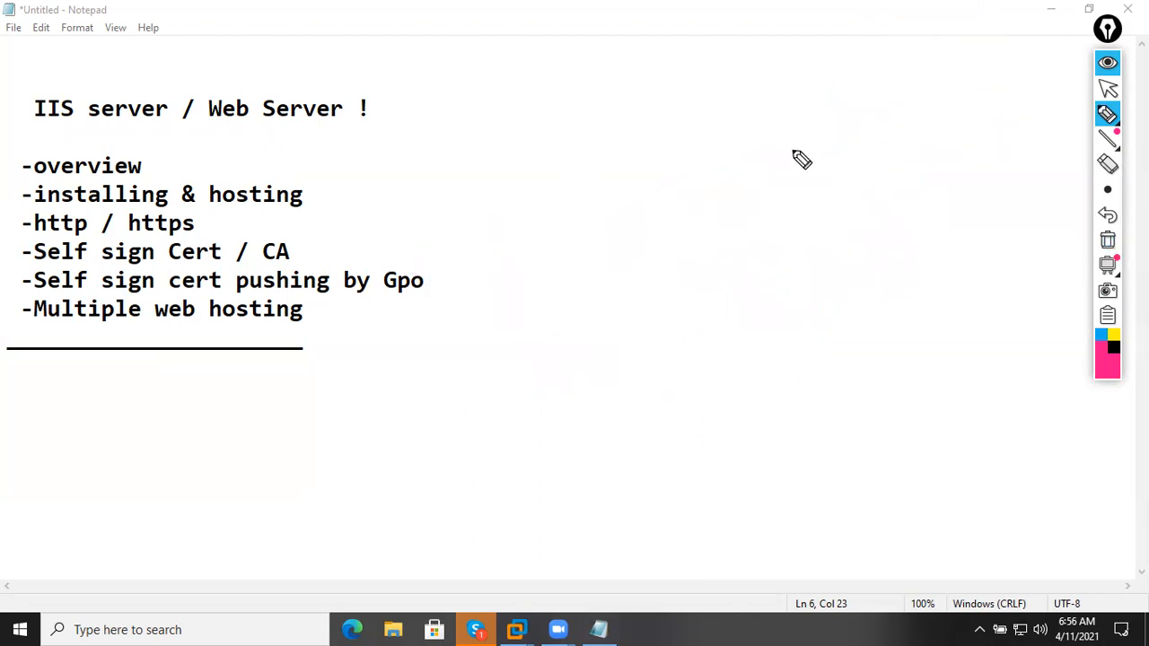
click(1108, 62)
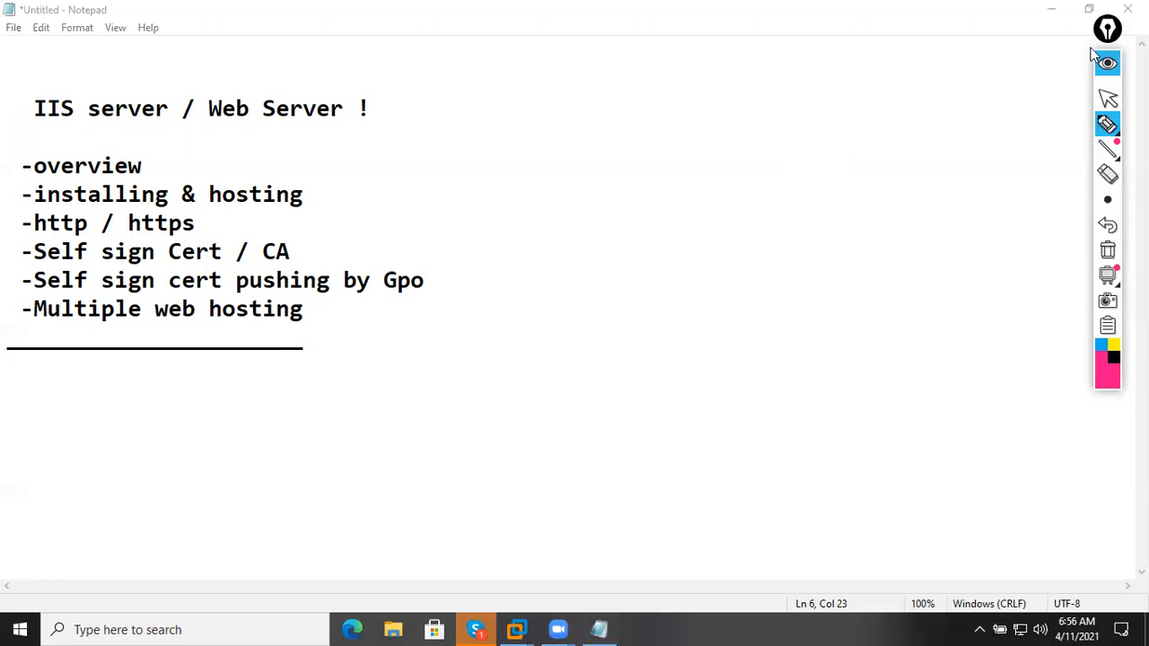
Minimize Notepad, select SRV2 Home in the server's IIS Manager, and open Server Certificates.
click(1051, 16)
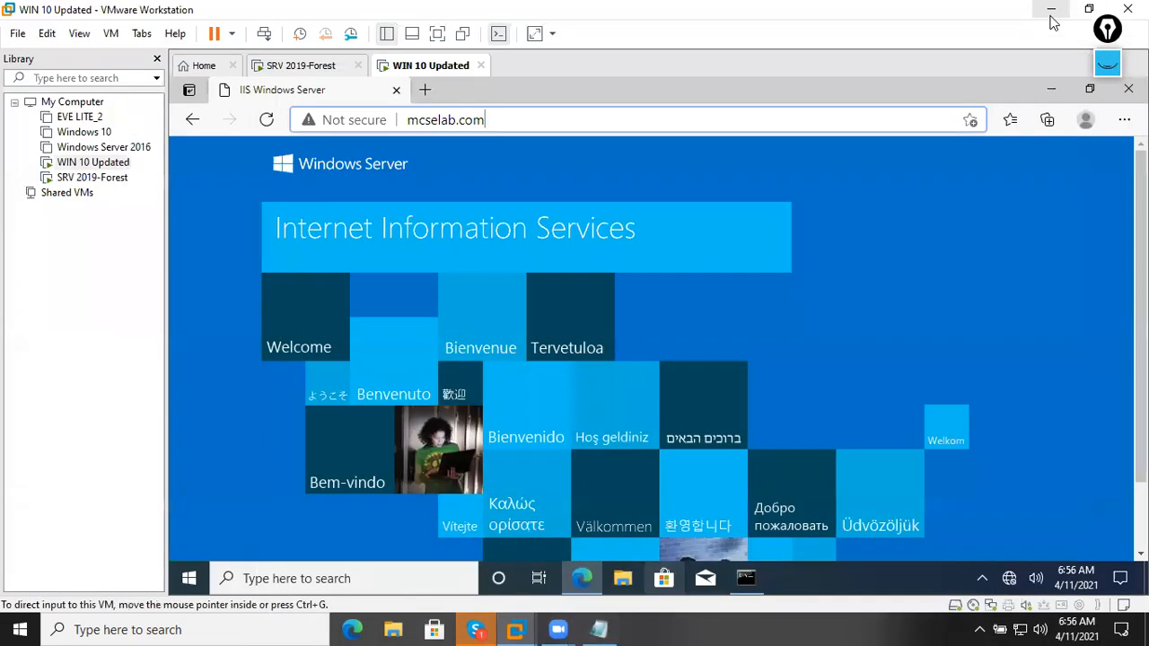
click(314, 68)
click(560, 421)
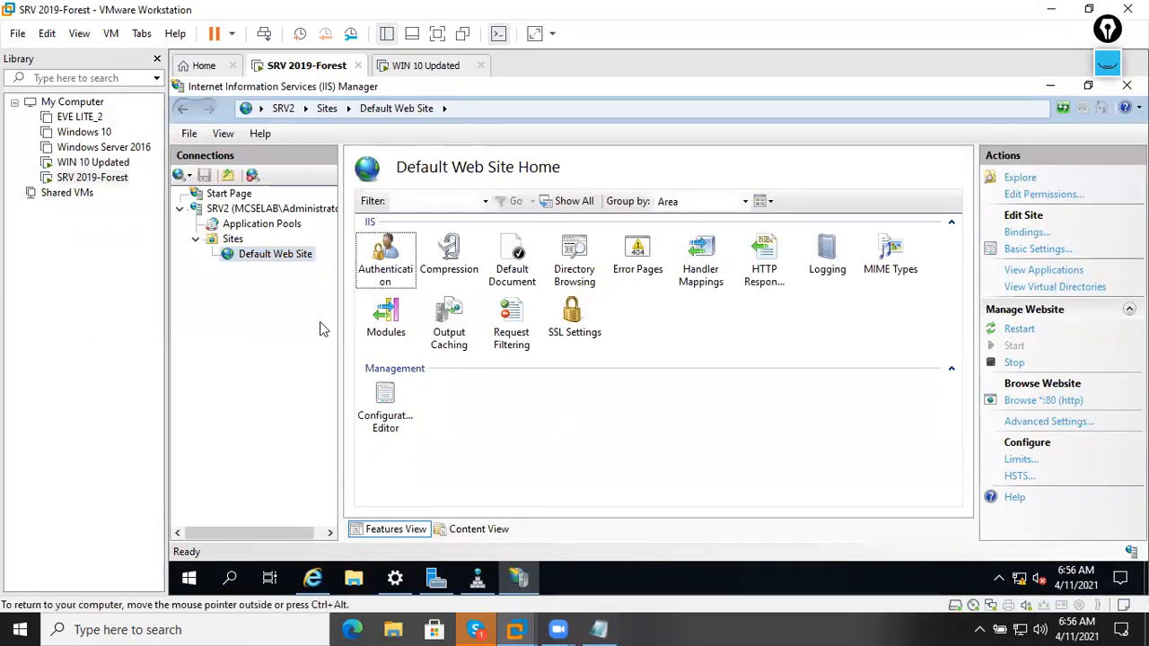
click(218, 209)
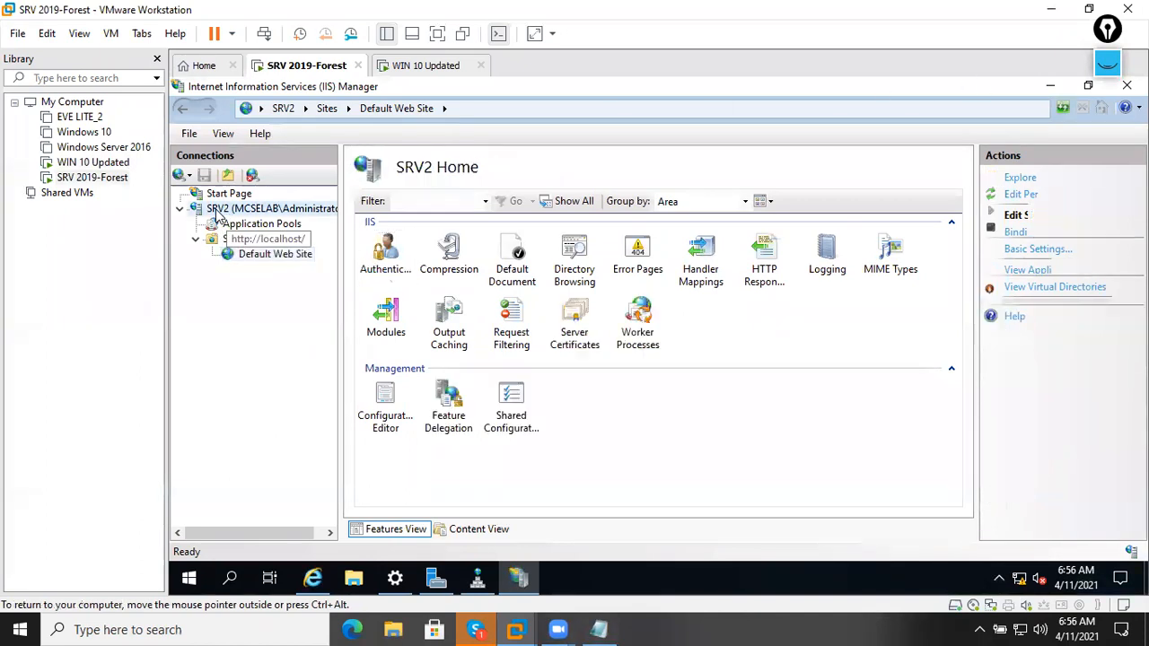
click(579, 344)
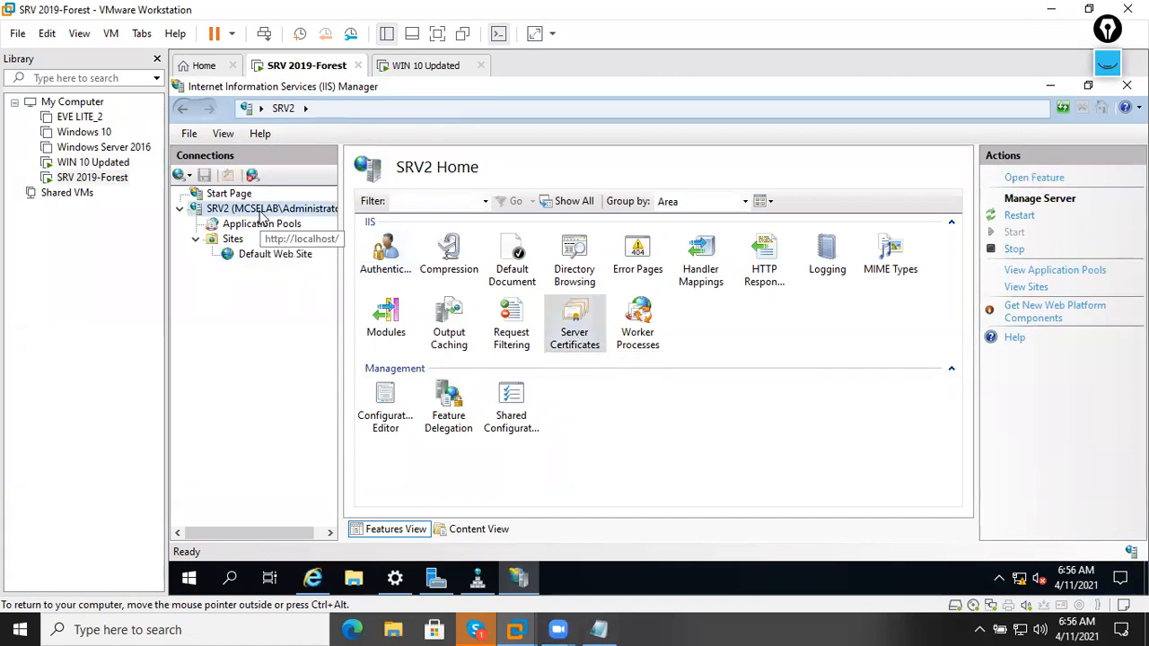
click(579, 338)
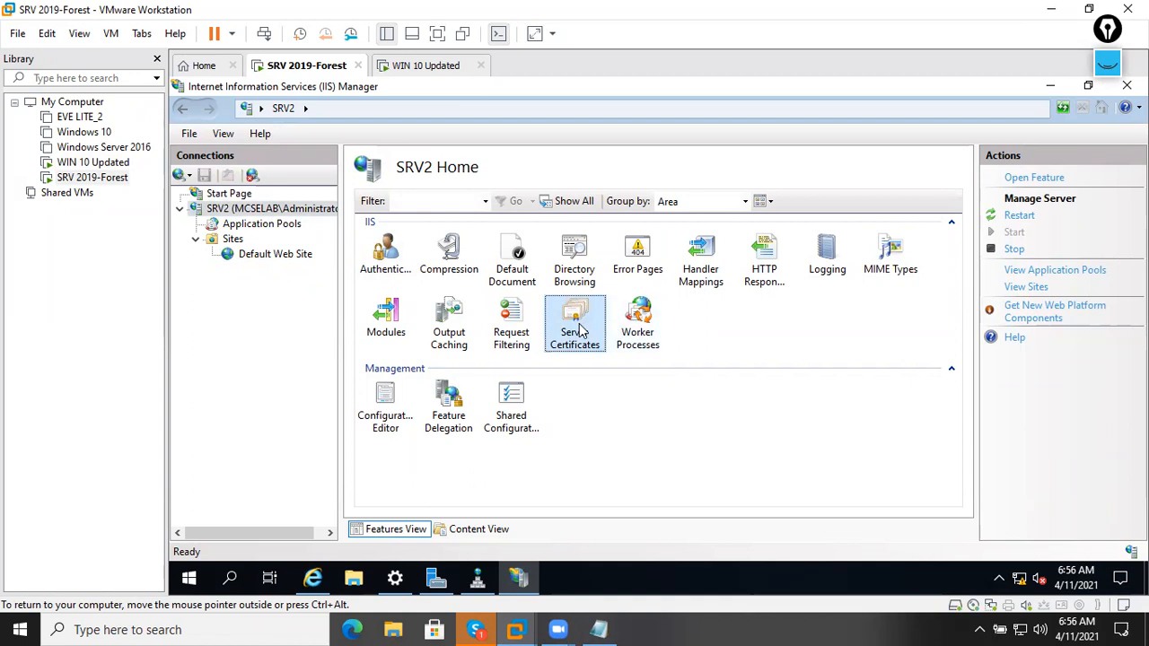
double_click(579, 331)
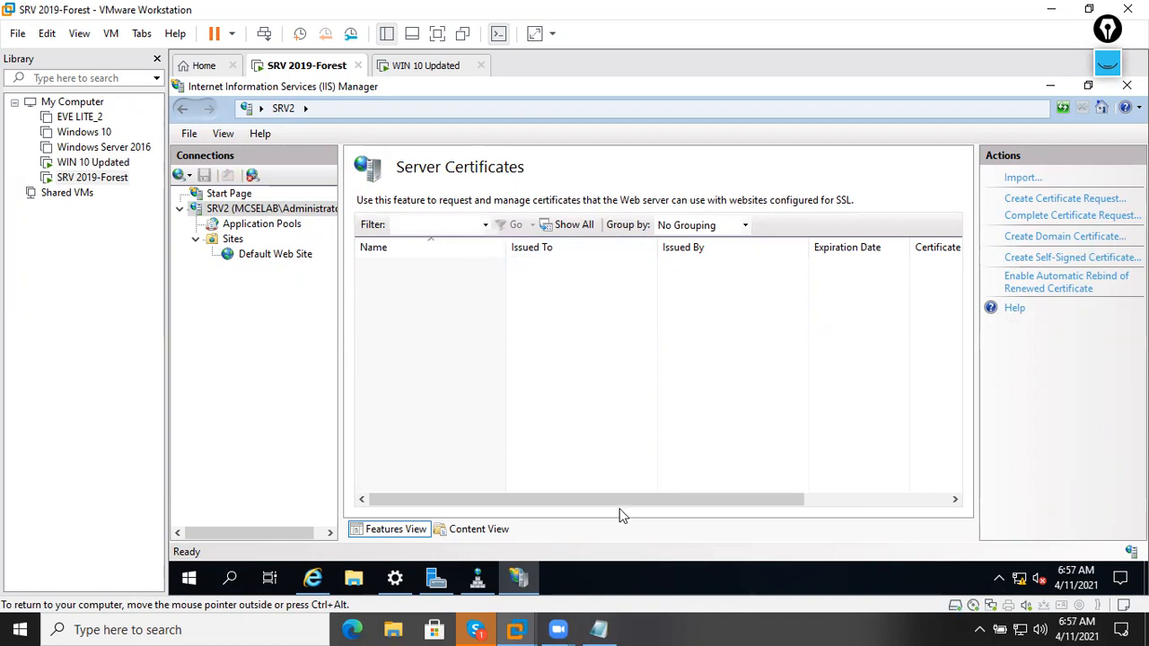
Create self-signed certificate SelfSignCertificate1 in the Personal store and select it in the list.
click(1086, 259)
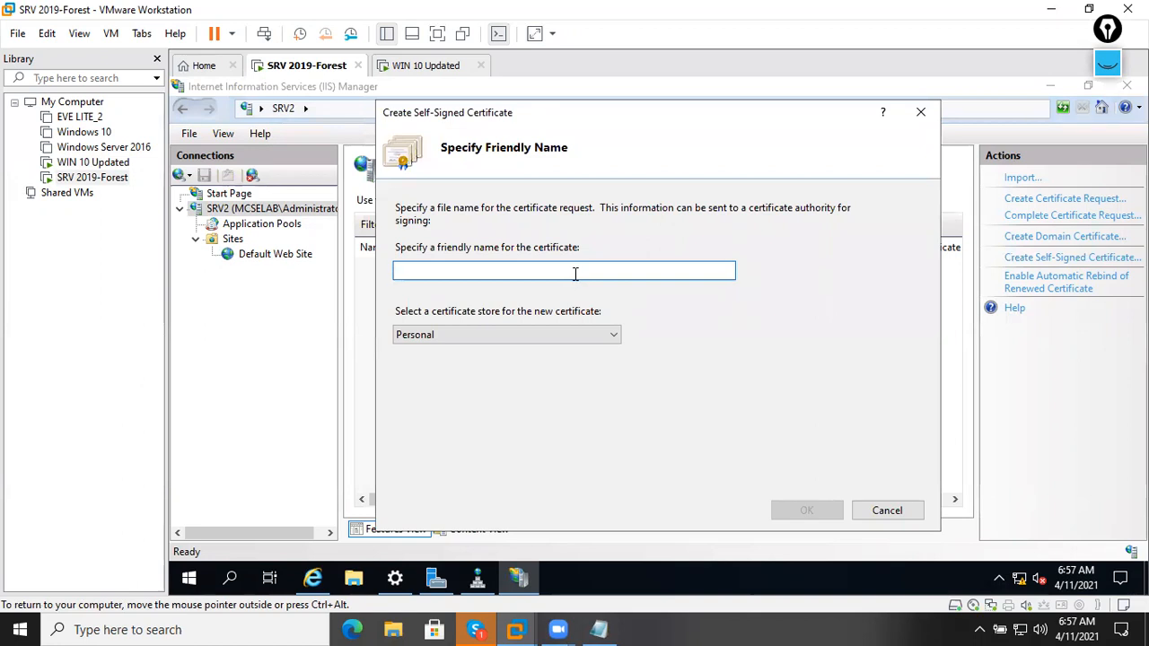
text(SelfSignCertificate1)
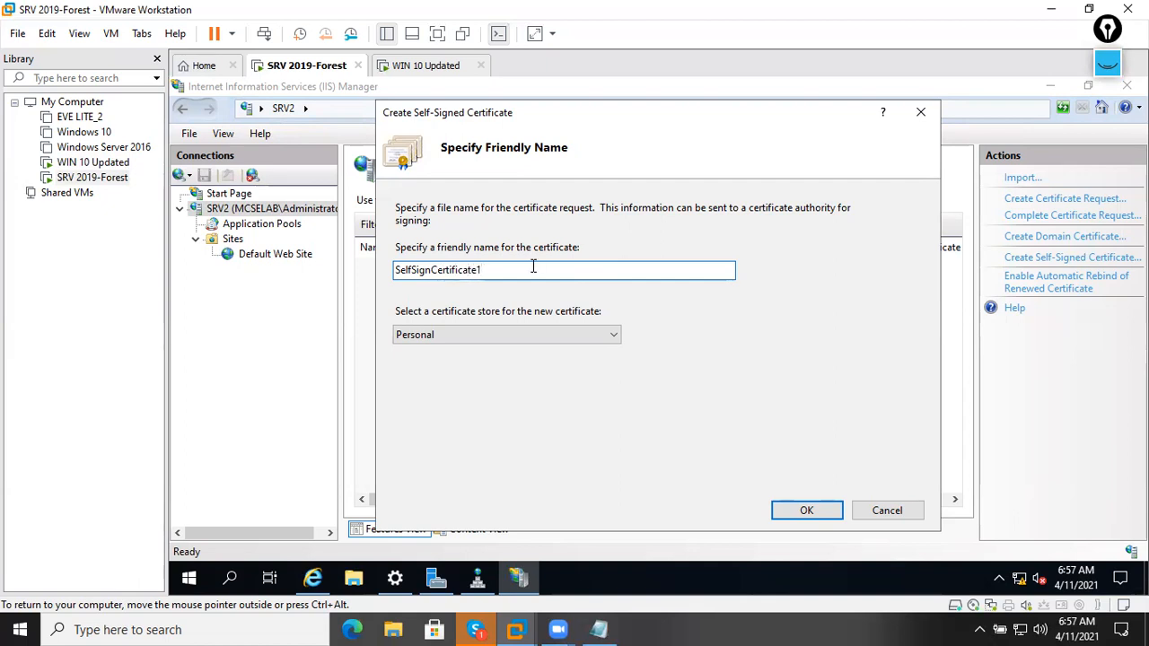
click(805, 506)
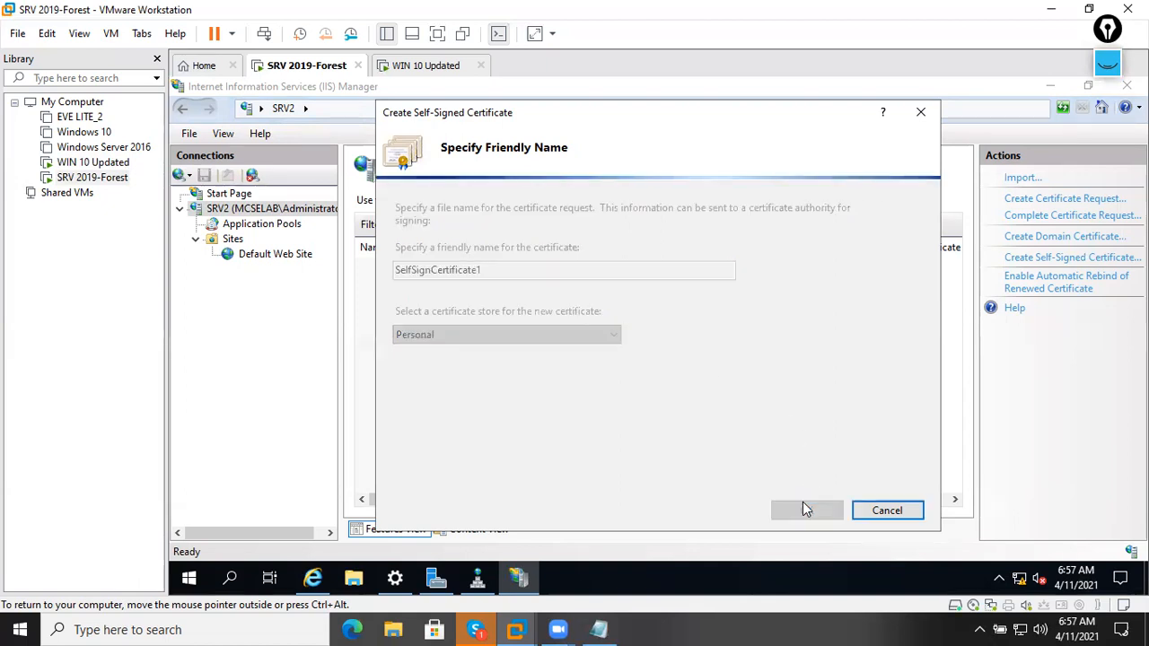
click(686, 267)
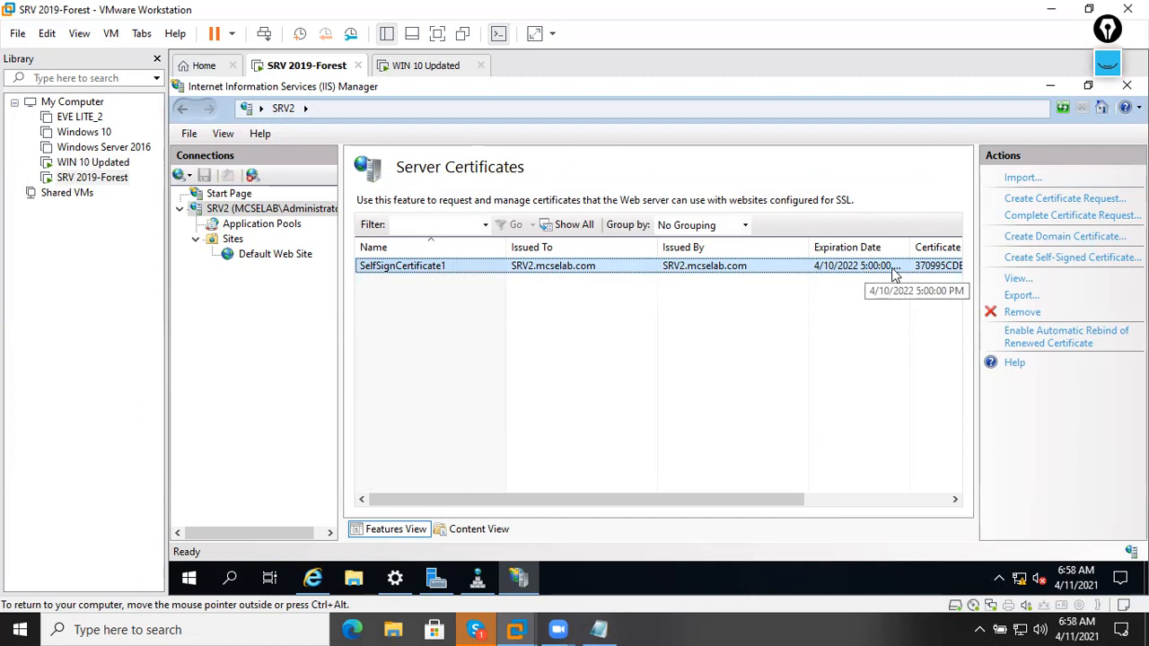
drag(754, 499, 903, 497)
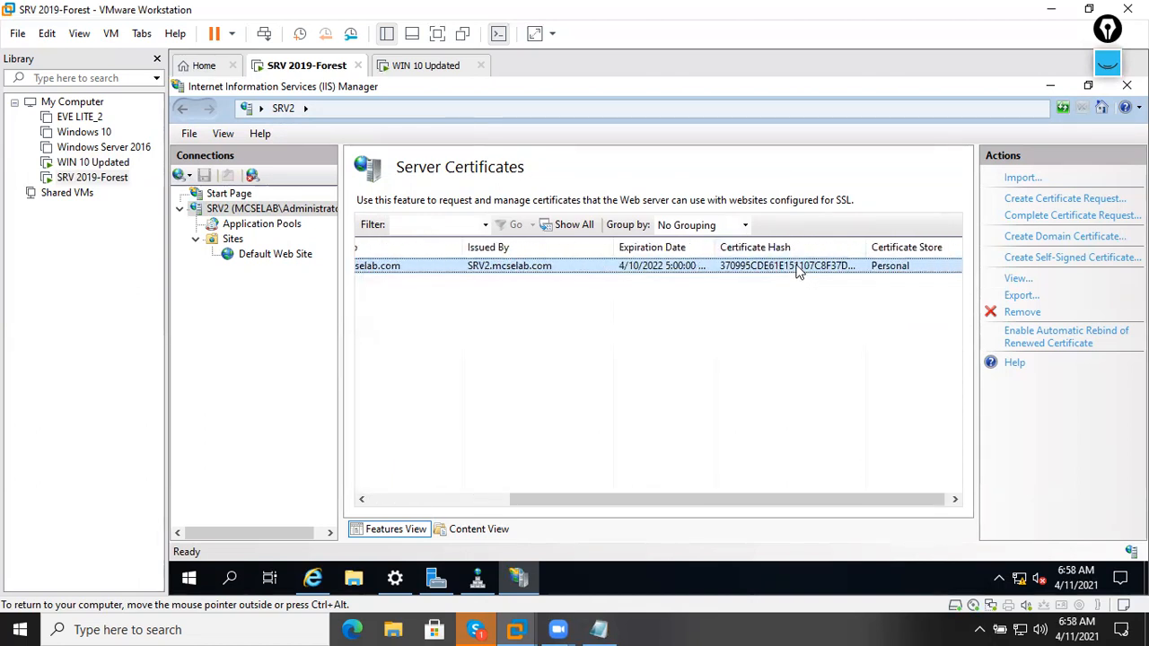
drag(810, 505, 594, 517)
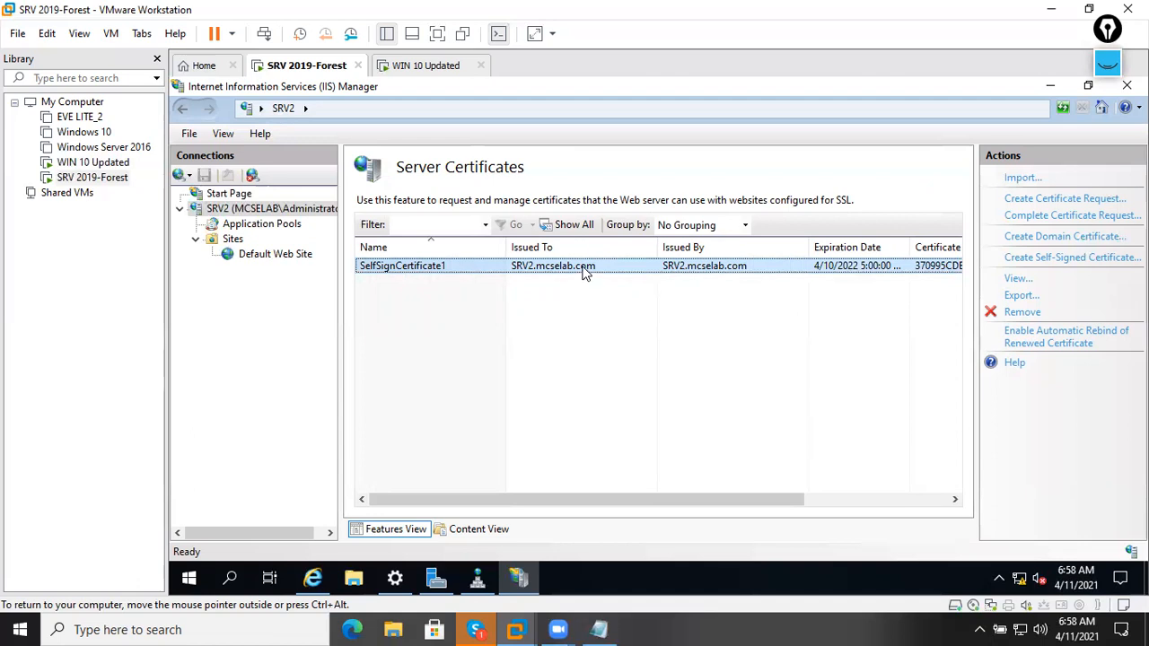
Review SelfSignCertificate1's Valid from, Subject and Public key details, then select Default Web Site.
right_click(582, 267)
click(658, 390)
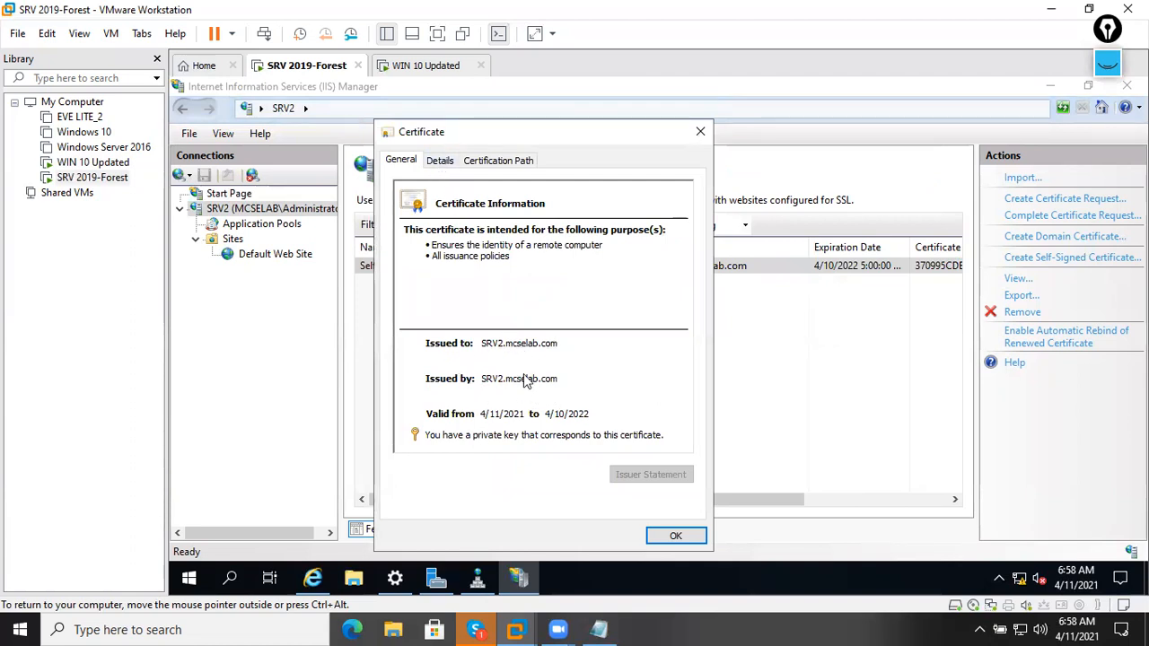
click(441, 161)
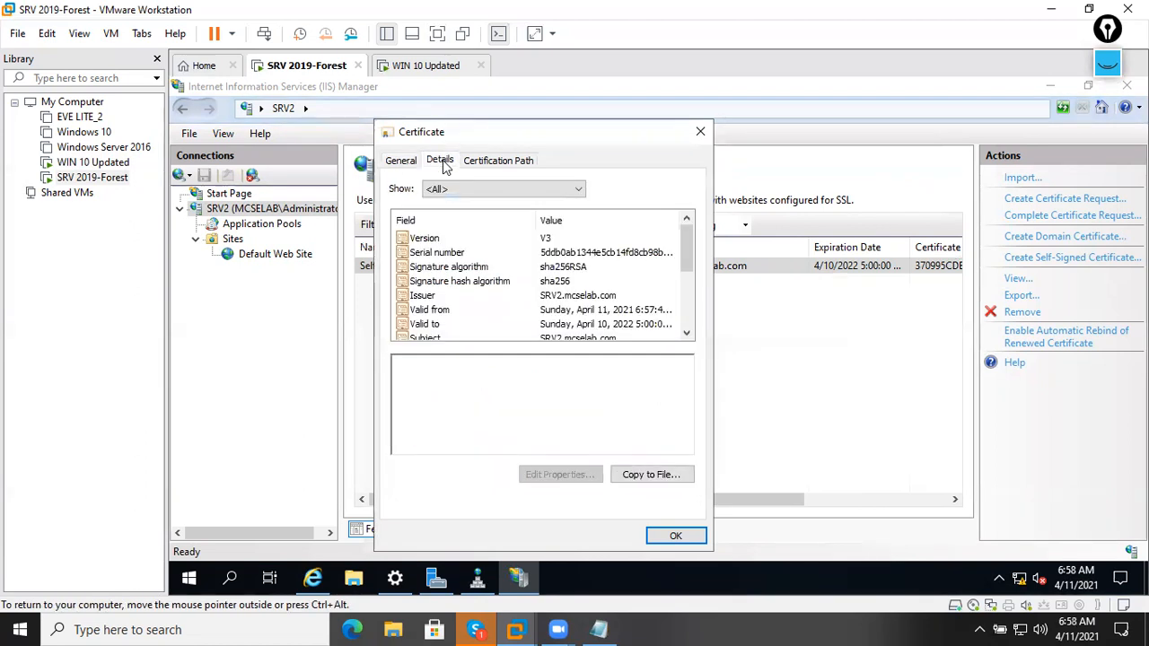
click(512, 310)
scroll(514, 316, down, 1)
click(525, 300)
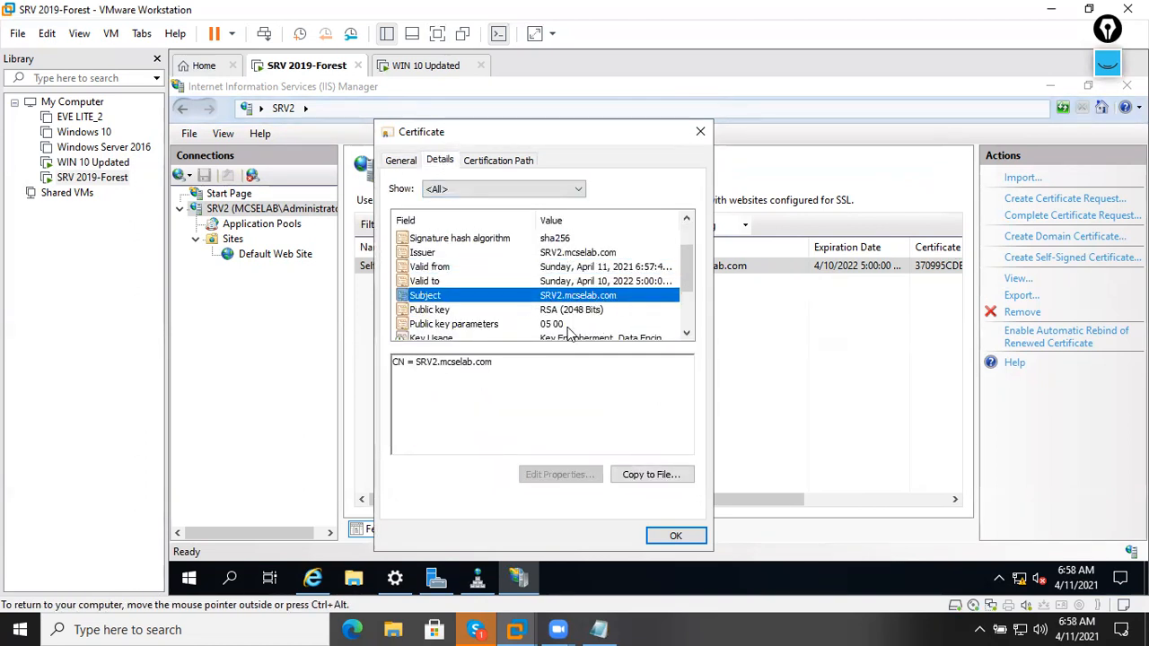
click(509, 314)
scroll(535, 323, down, 2)
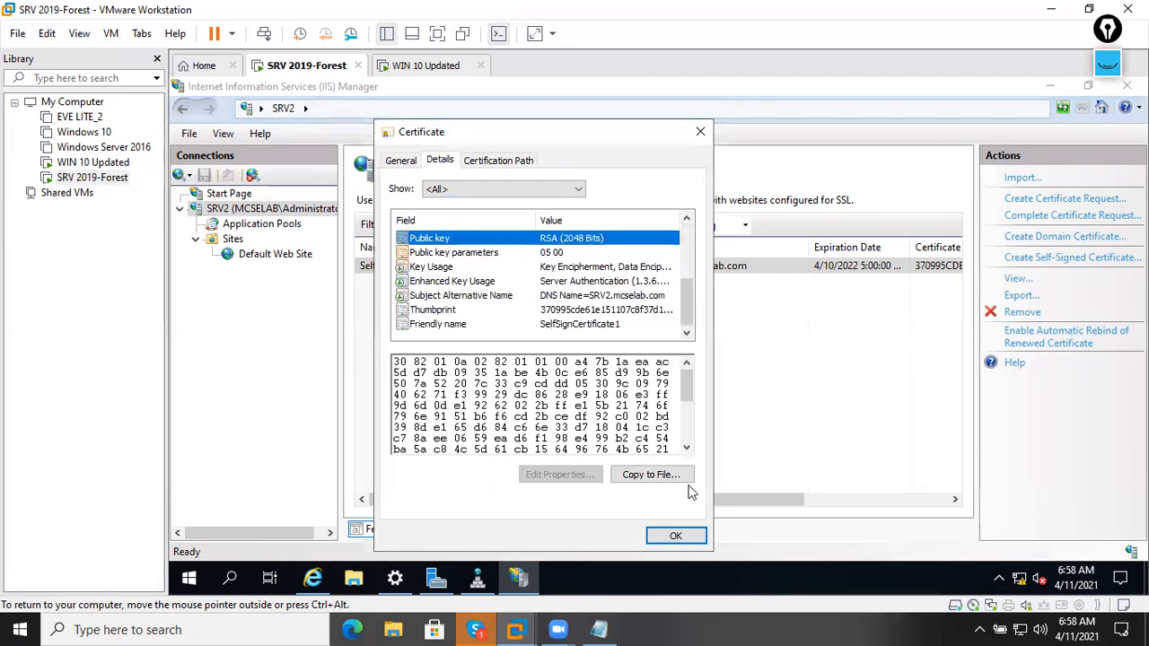
click(674, 536)
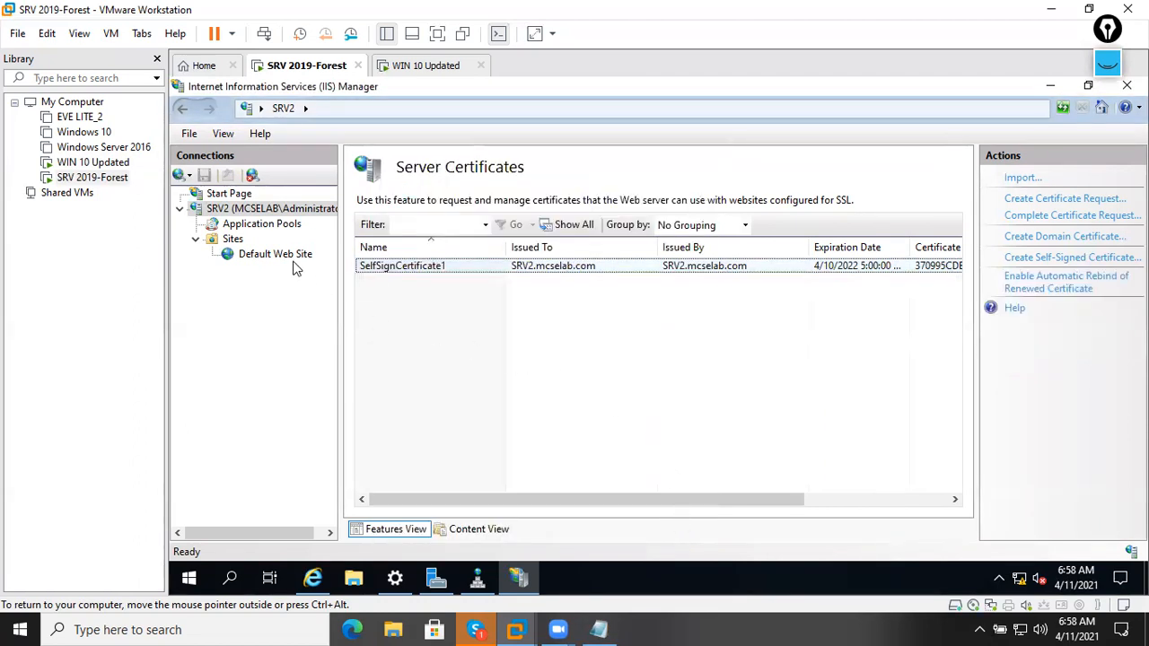
click(292, 260)
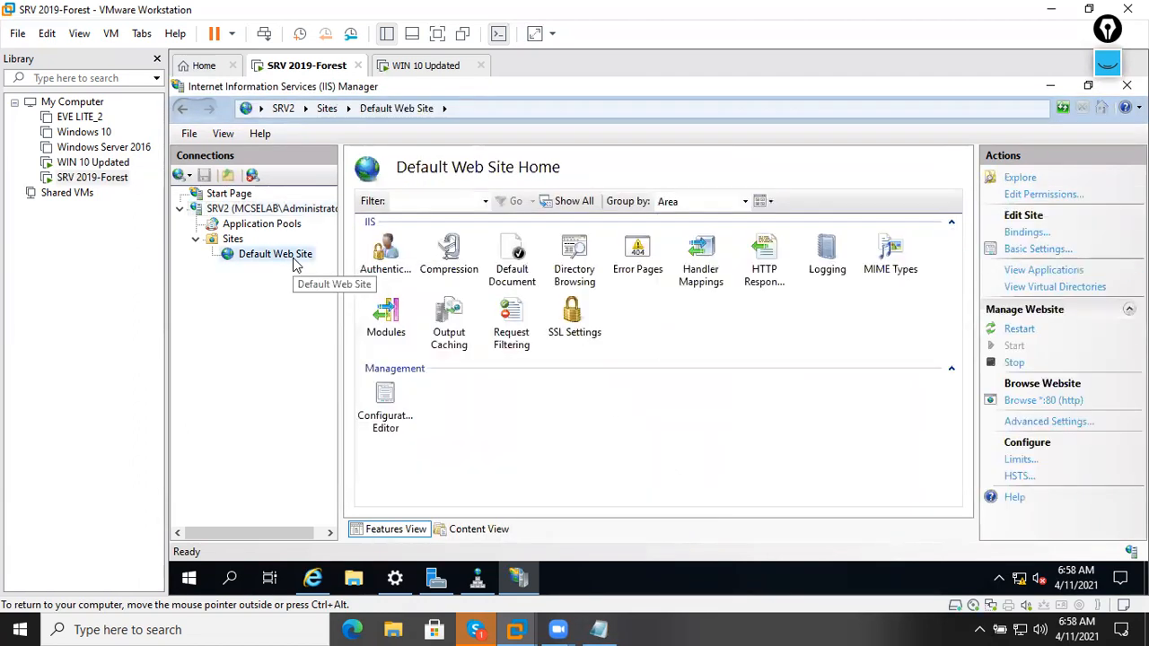
Open Default Web Site's bindings and inspect the existing http binding without changing it.
click(1022, 234)
click(688, 226)
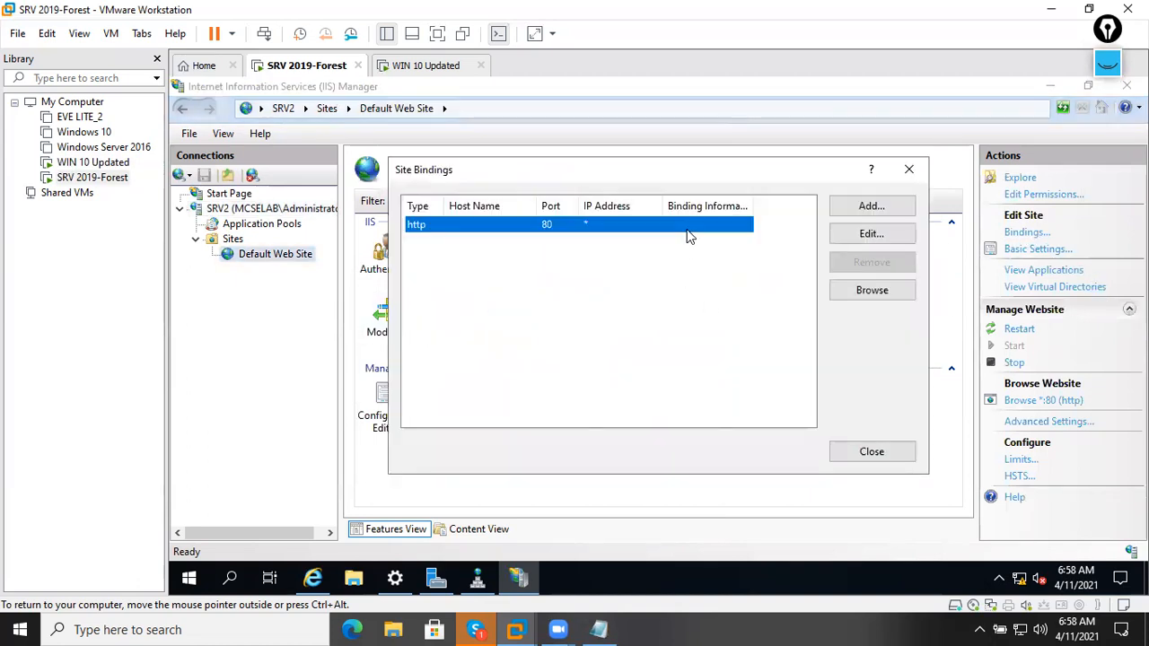
click(867, 237)
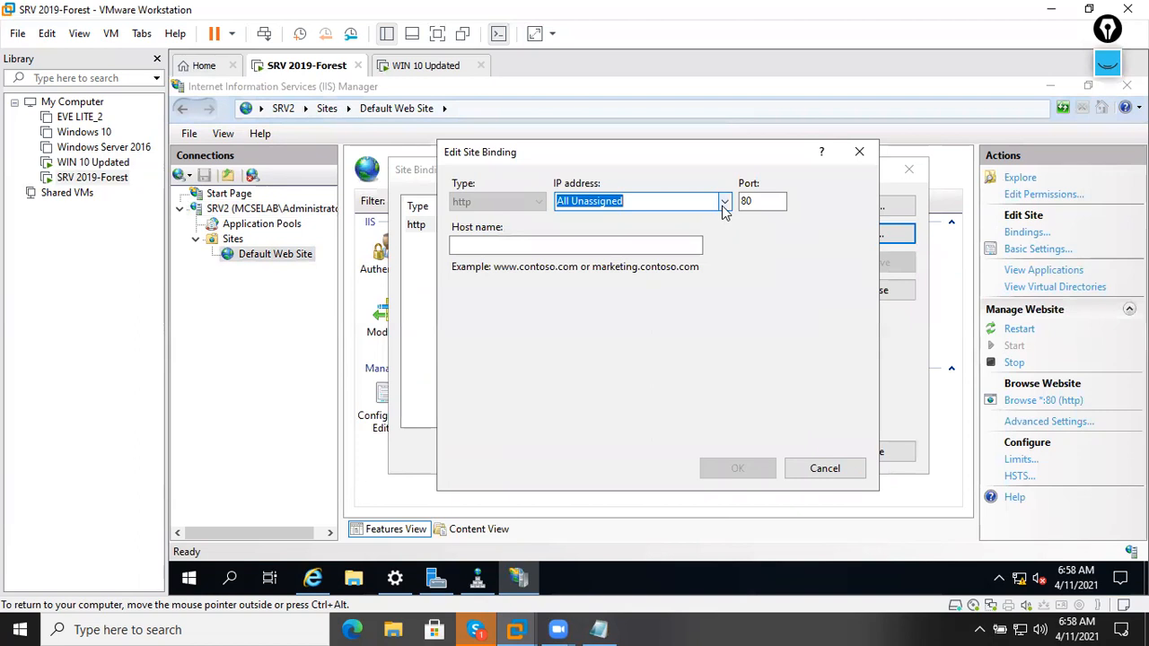
click(724, 205)
click(824, 467)
Add an https binding on port 443 using the SelfSignCertificate1 SSL certificate.
click(872, 206)
click(534, 201)
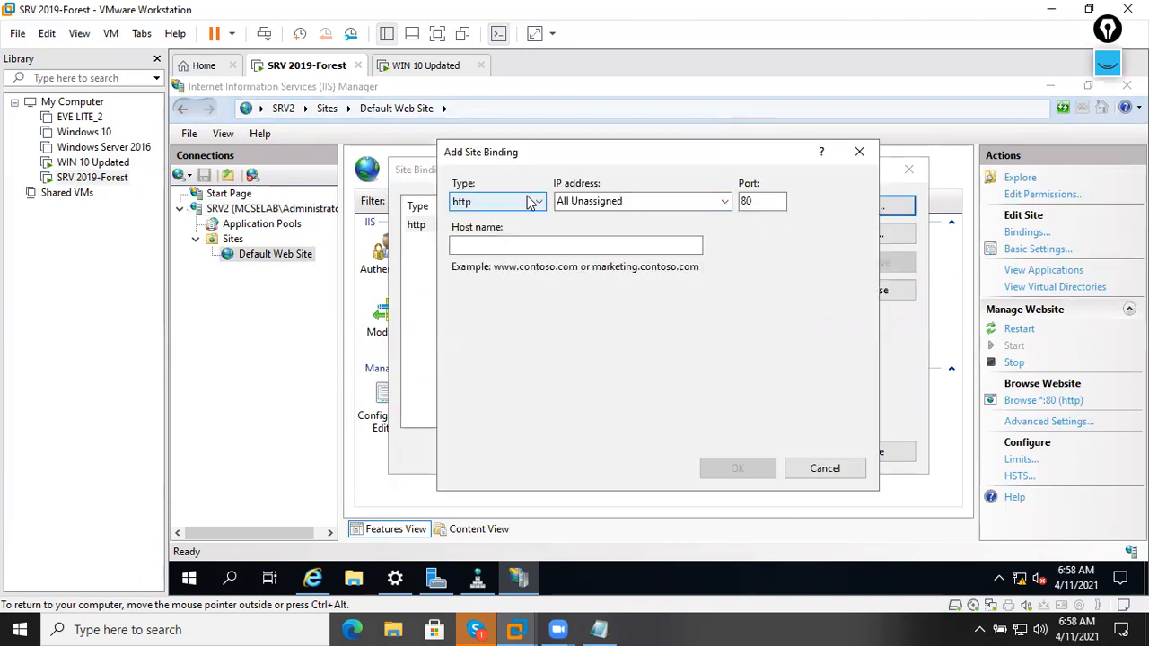
click(472, 225)
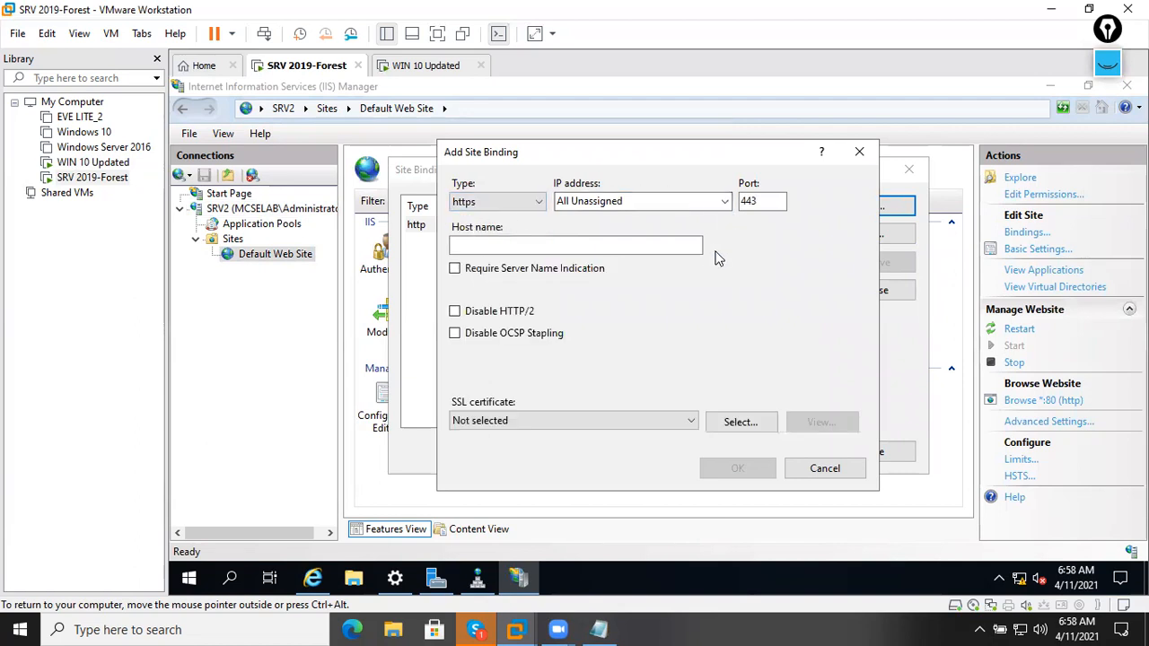
click(616, 422)
click(511, 451)
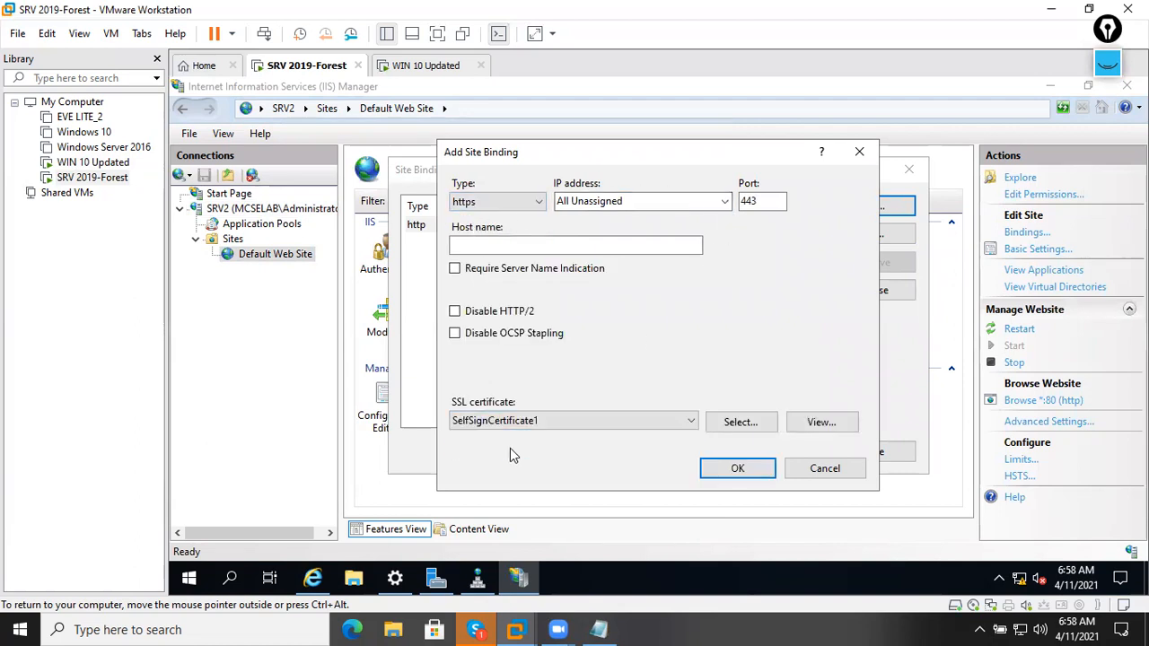
click(722, 476)
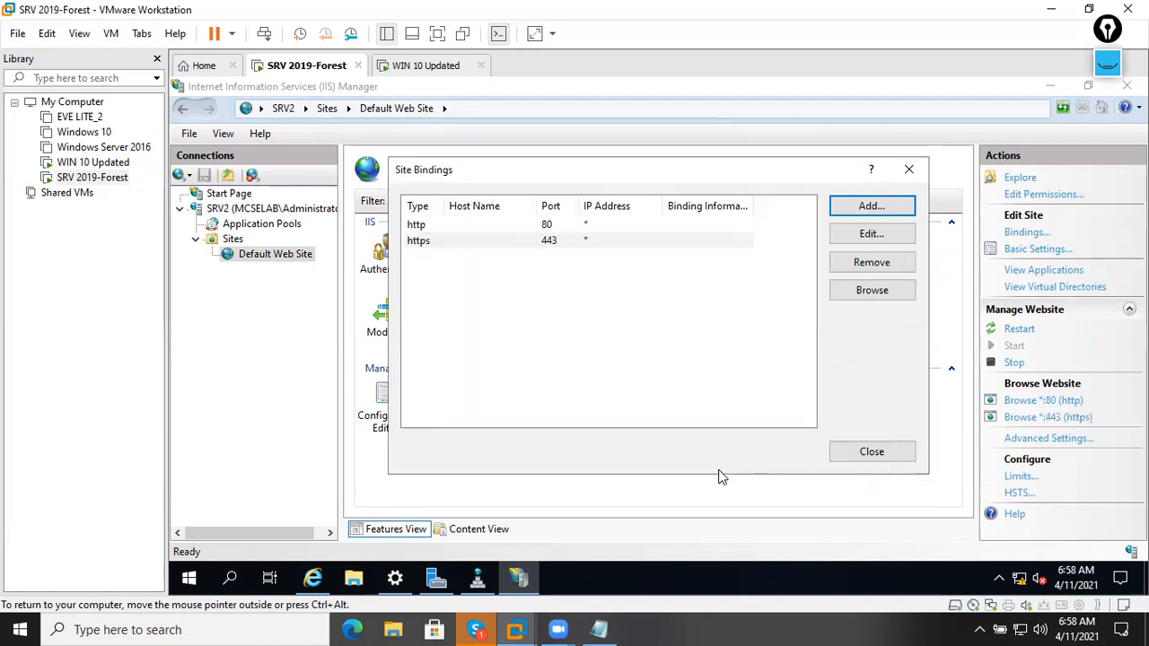
Compare the http:80 and https:443 bindings in the list, then close Site Bindings.
click(580, 302)
click(478, 232)
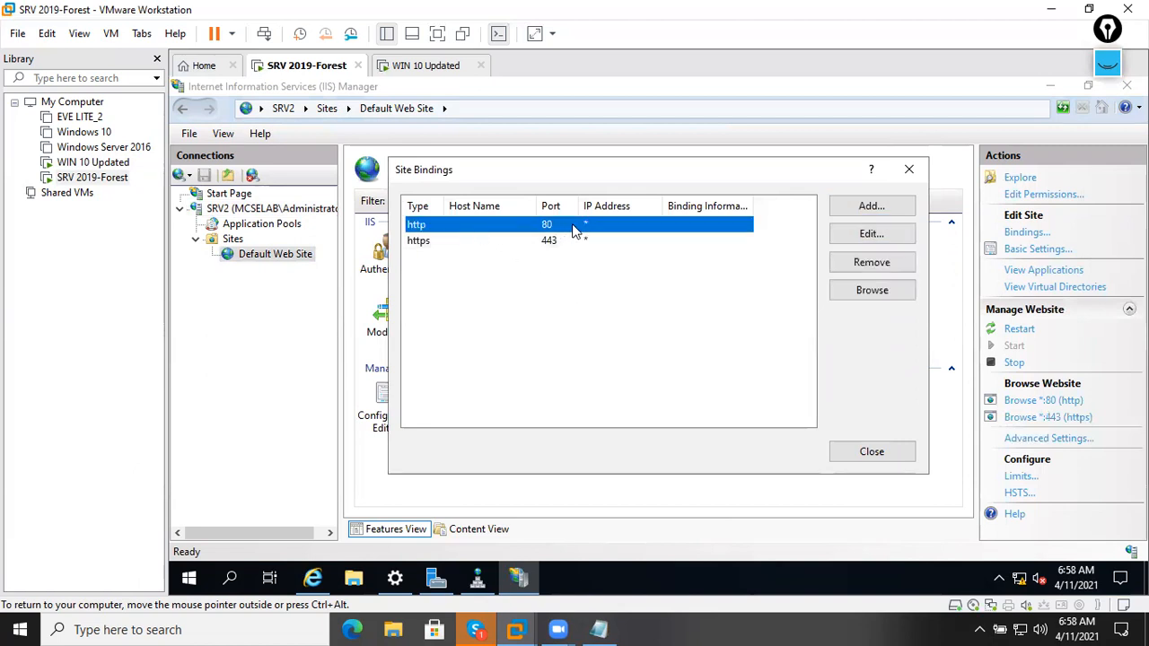
click(532, 242)
click(580, 229)
click(568, 240)
click(558, 229)
click(906, 455)
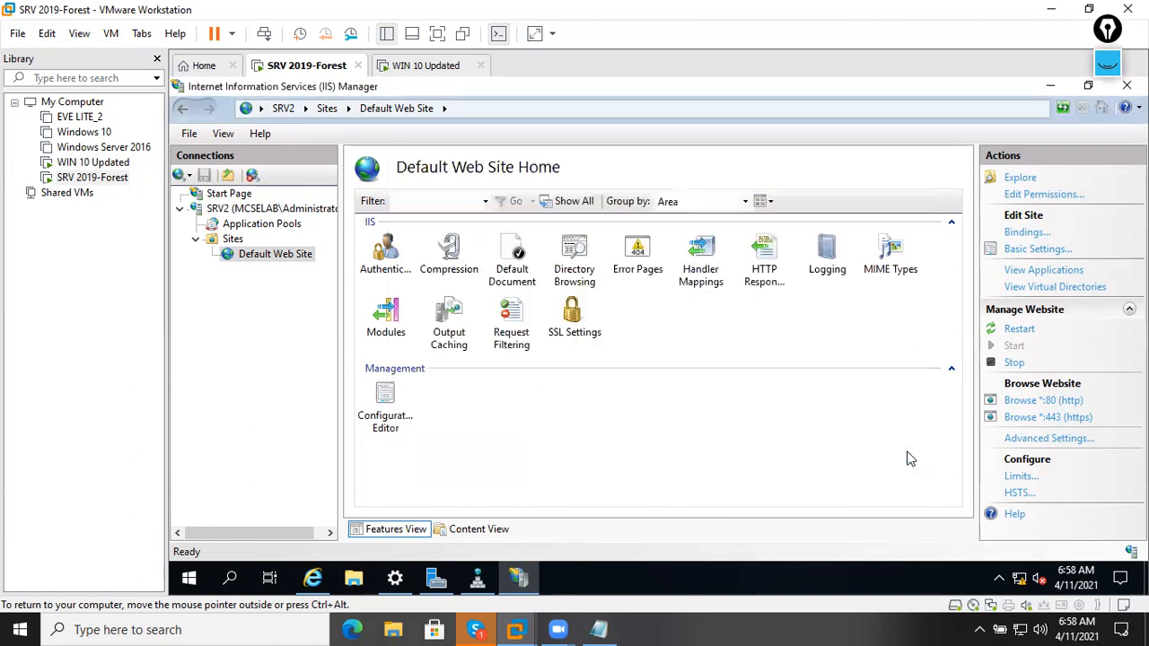
Refresh IIS Manager's site view and connections tree, then minimize IIS Manager.
click(1061, 112)
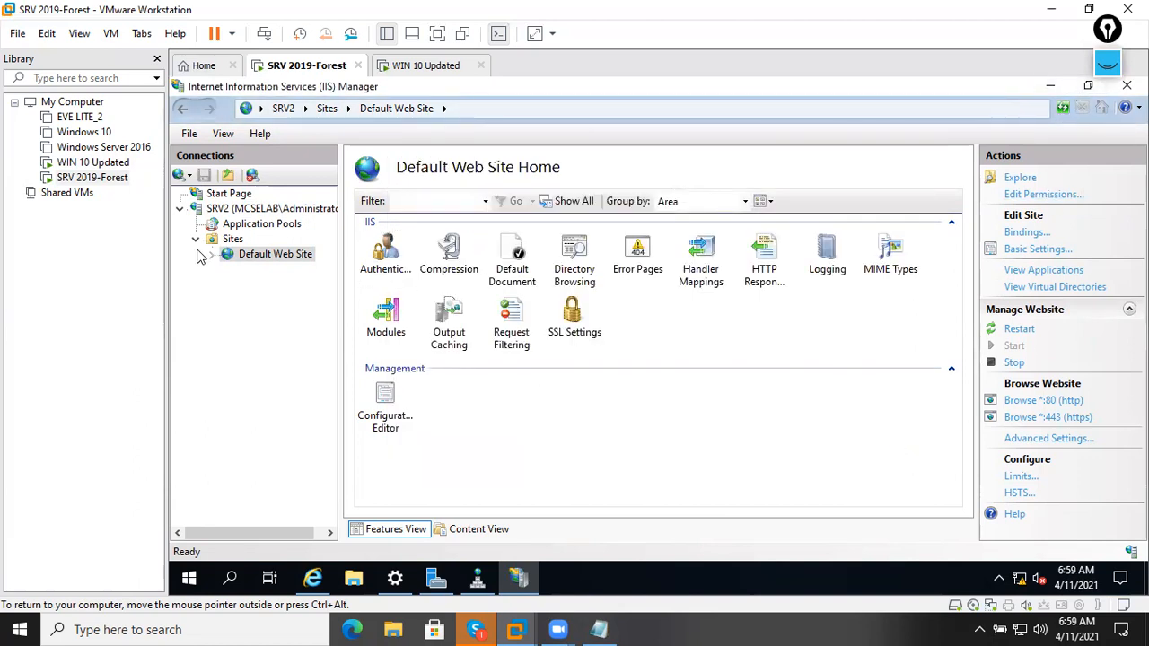
right_click(237, 209)
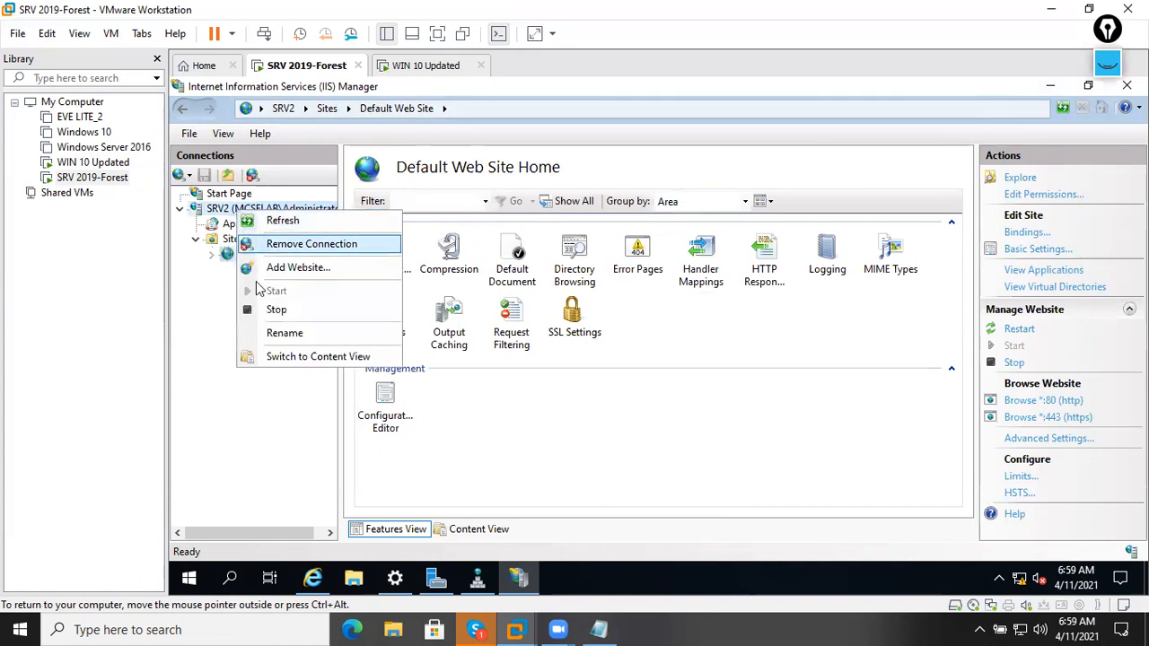
right_click(224, 194)
click(254, 205)
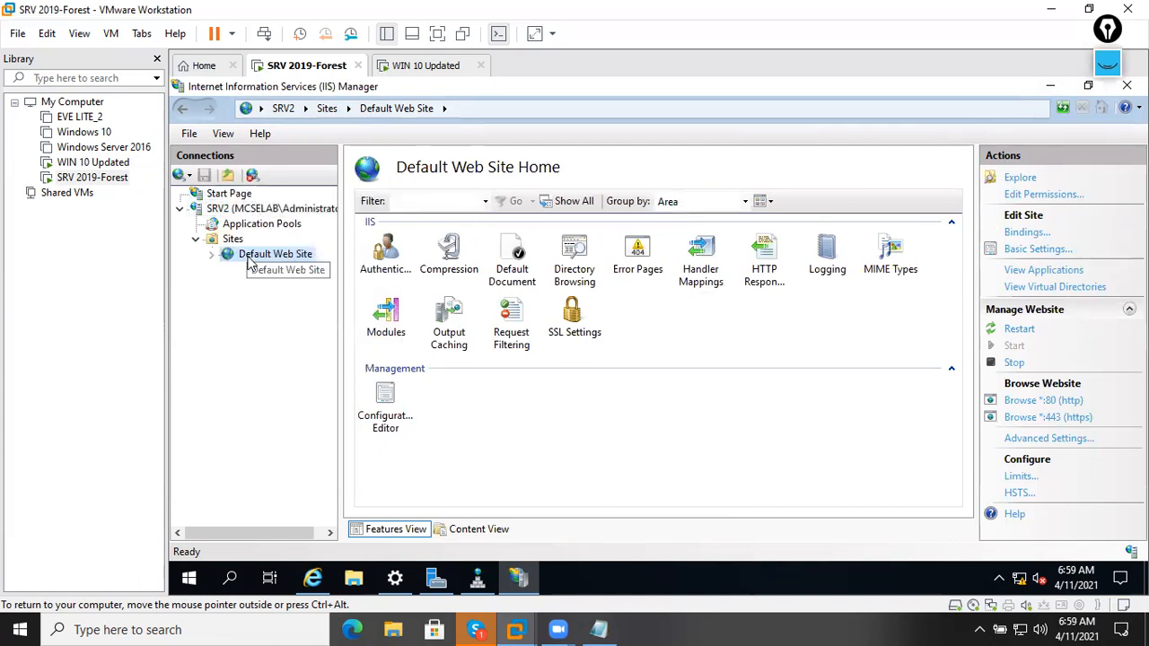
click(1049, 87)
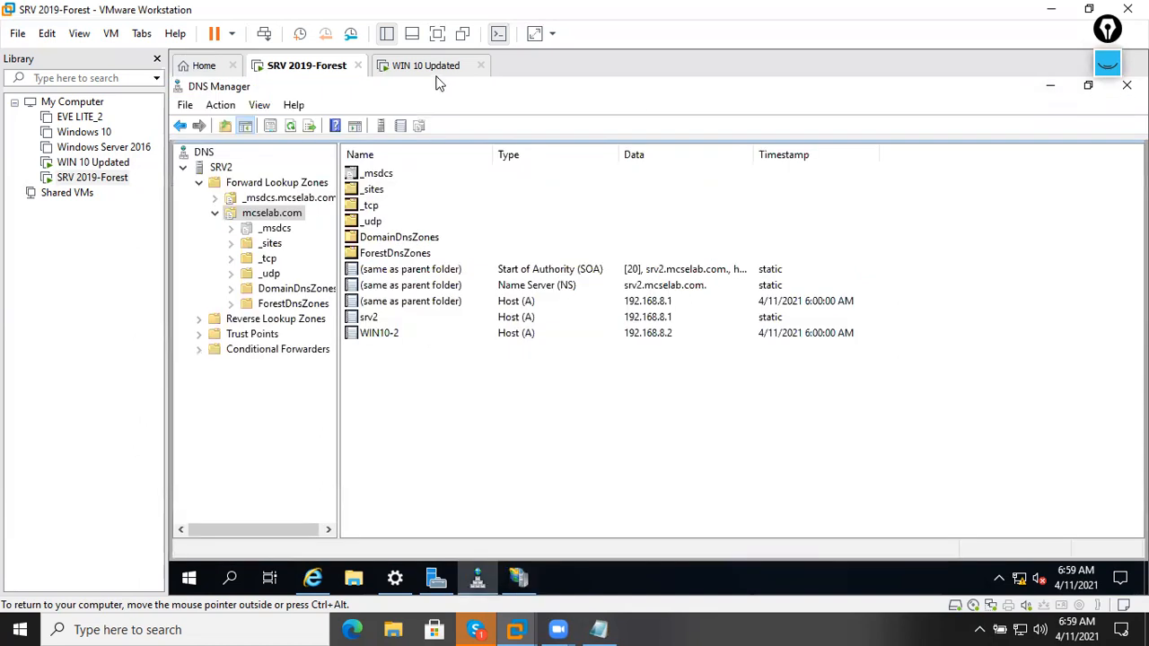
click(431, 70)
click(289, 70)
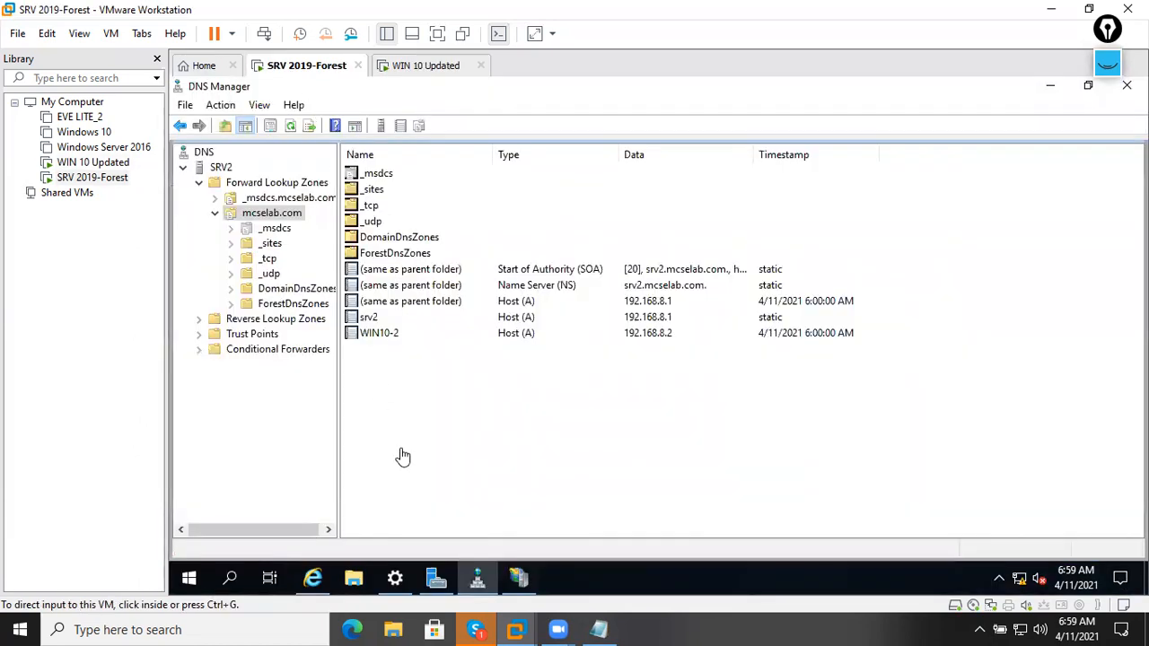
click(316, 578)
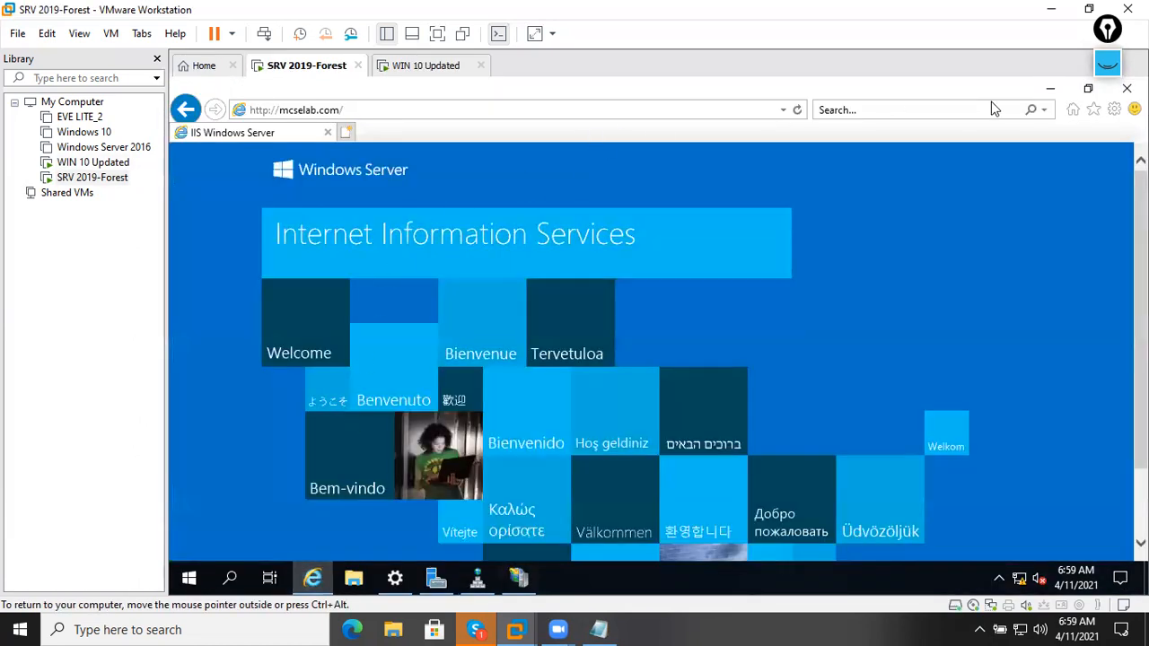
click(1127, 88)
click(312, 578)
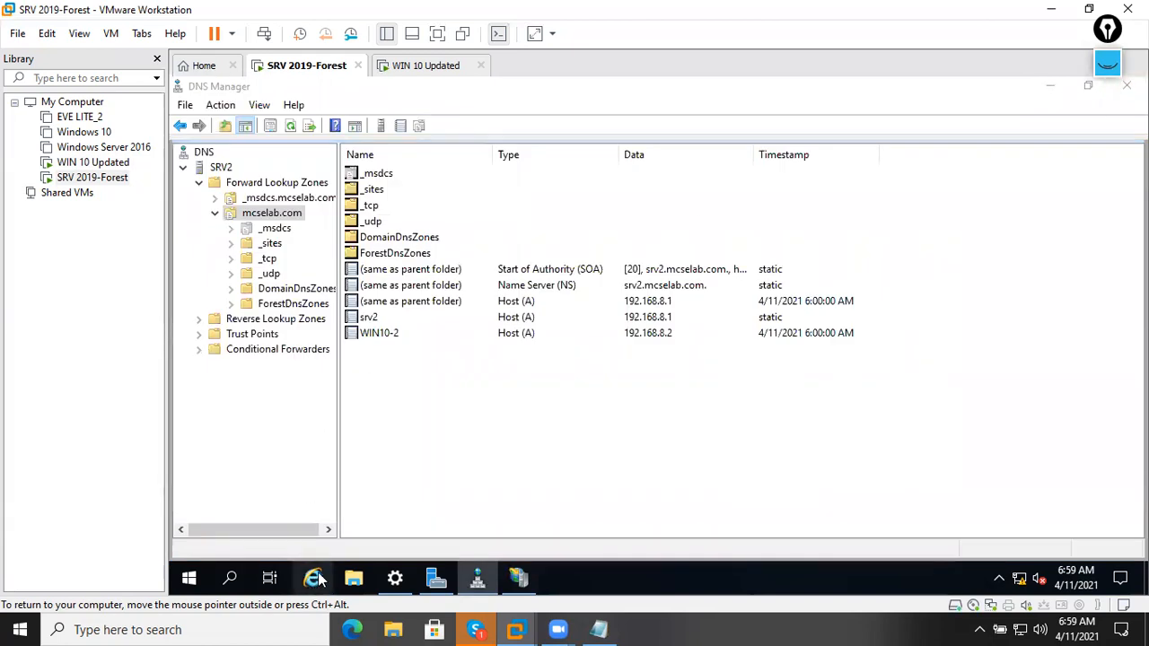
click(405, 110)
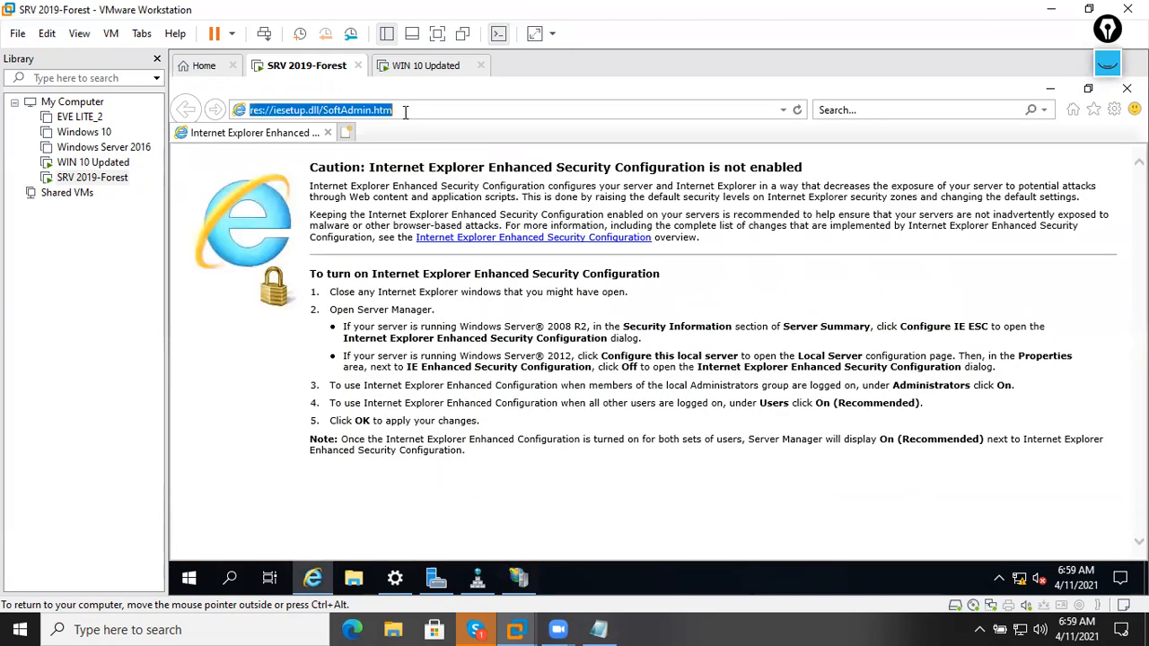
key(BackSpace)
text(https)
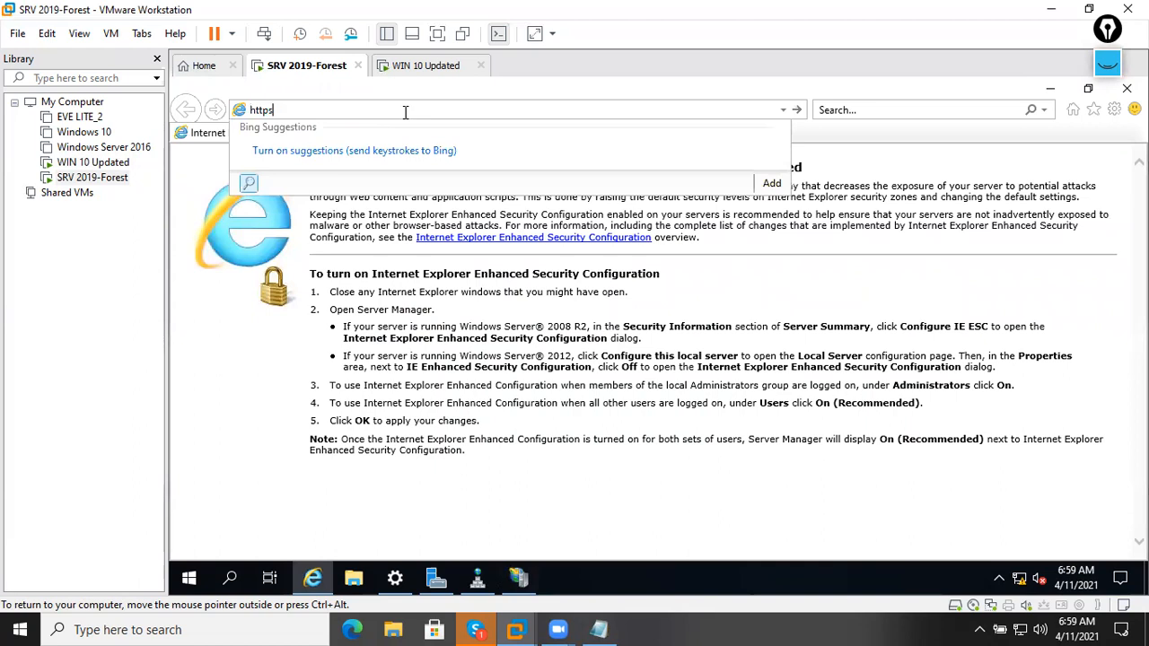
text(://mcsela)
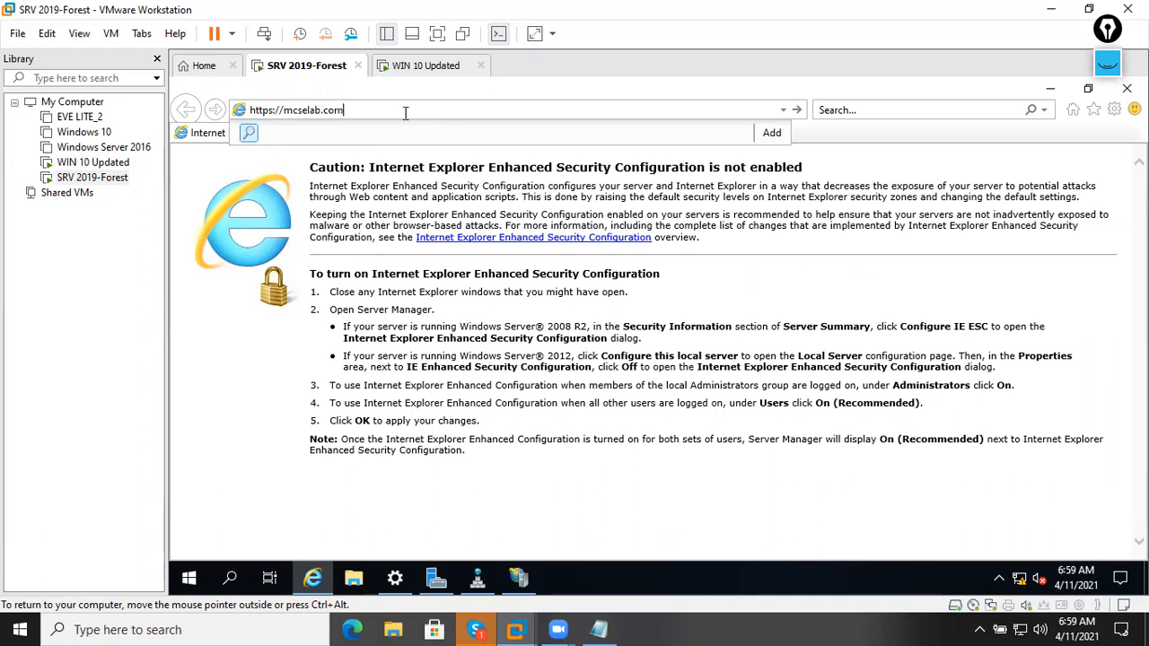
text(b.com)
key(Return)
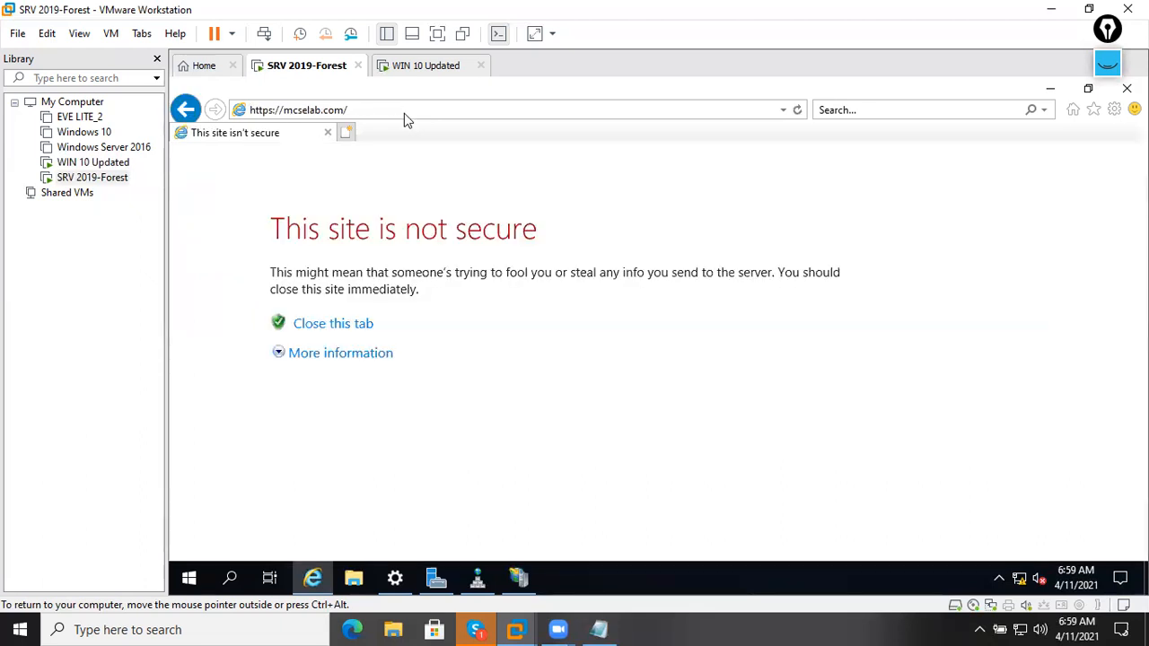
Expand More information and choose 'Go on to the webpage (not recommended)' for mcselab.com.
click(330, 358)
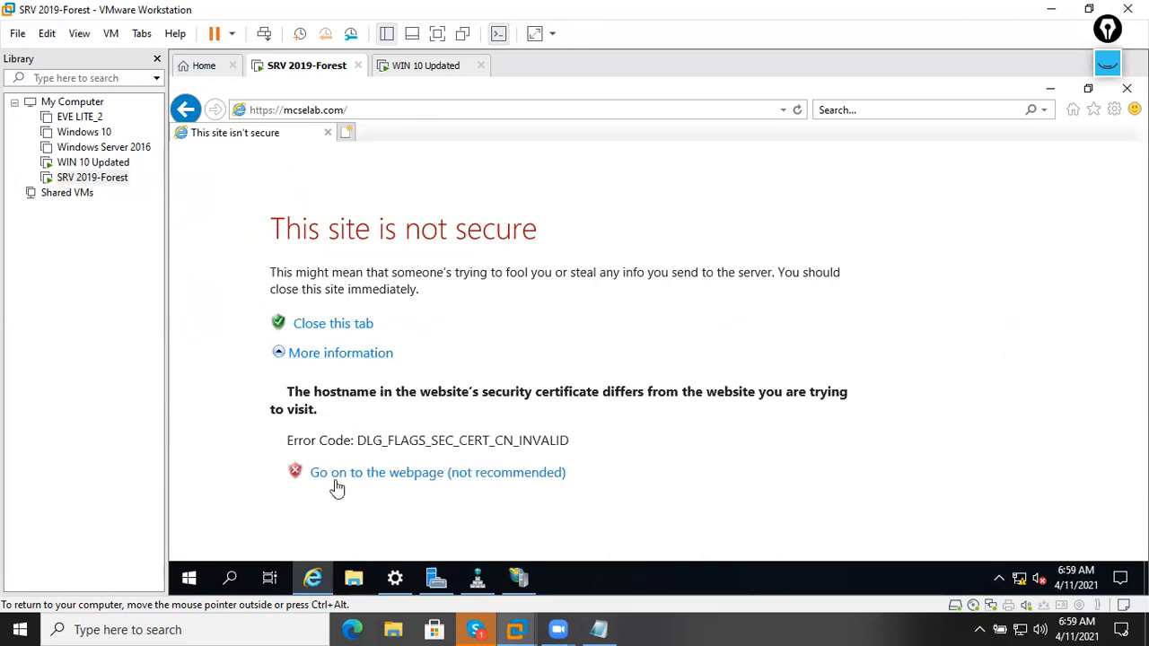
click(492, 485)
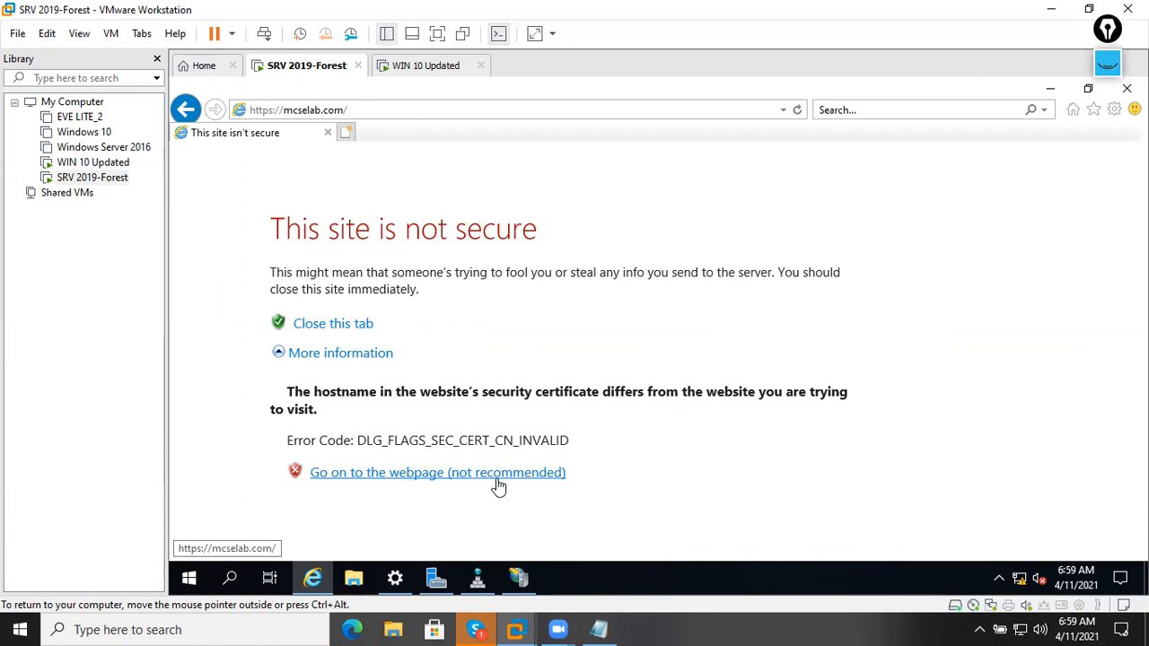
click(496, 475)
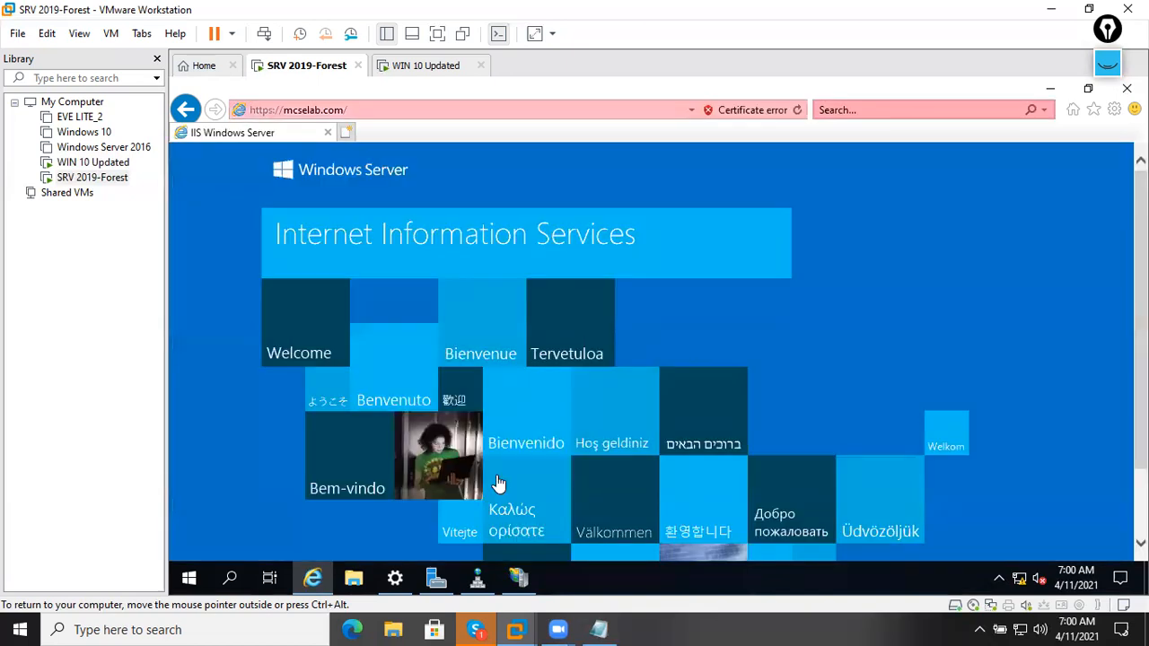
Open the SRV2.mcselab.com certificate from Internet Explorer's Certificate error indicator.
click(470, 111)
click(470, 110)
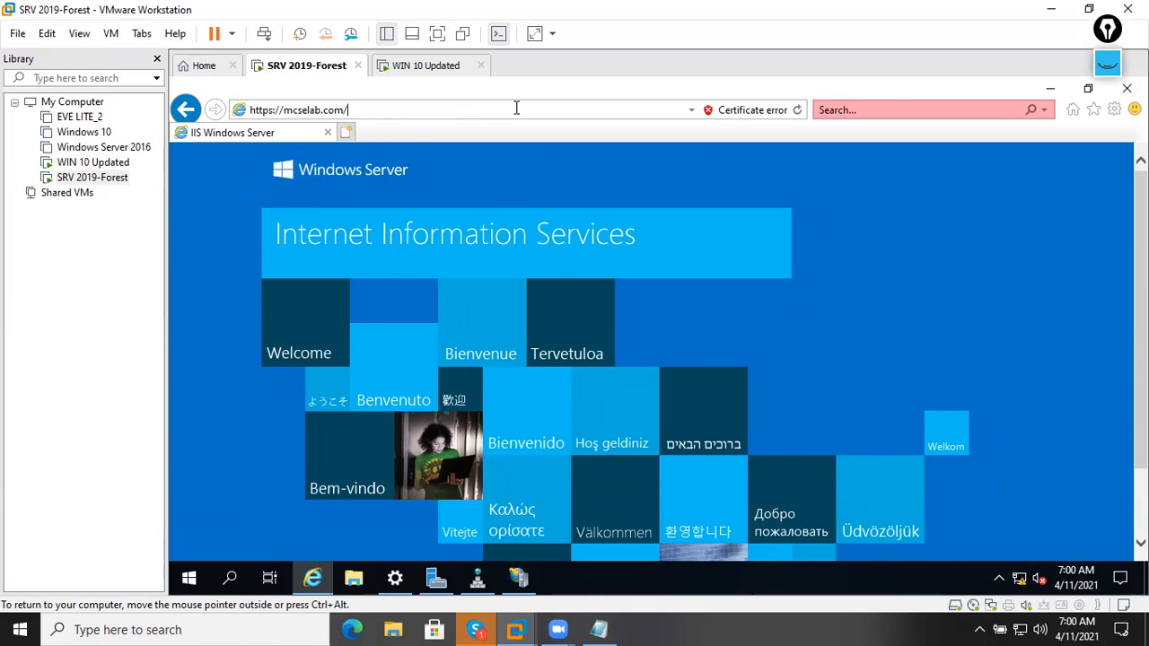
click(736, 107)
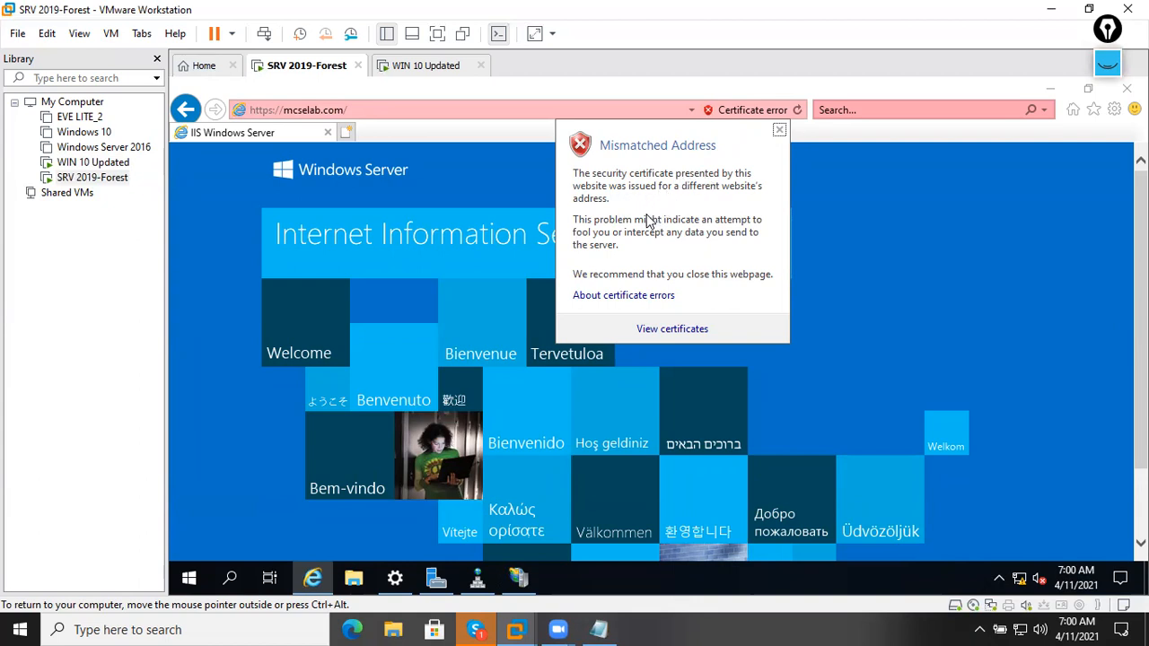
click(672, 329)
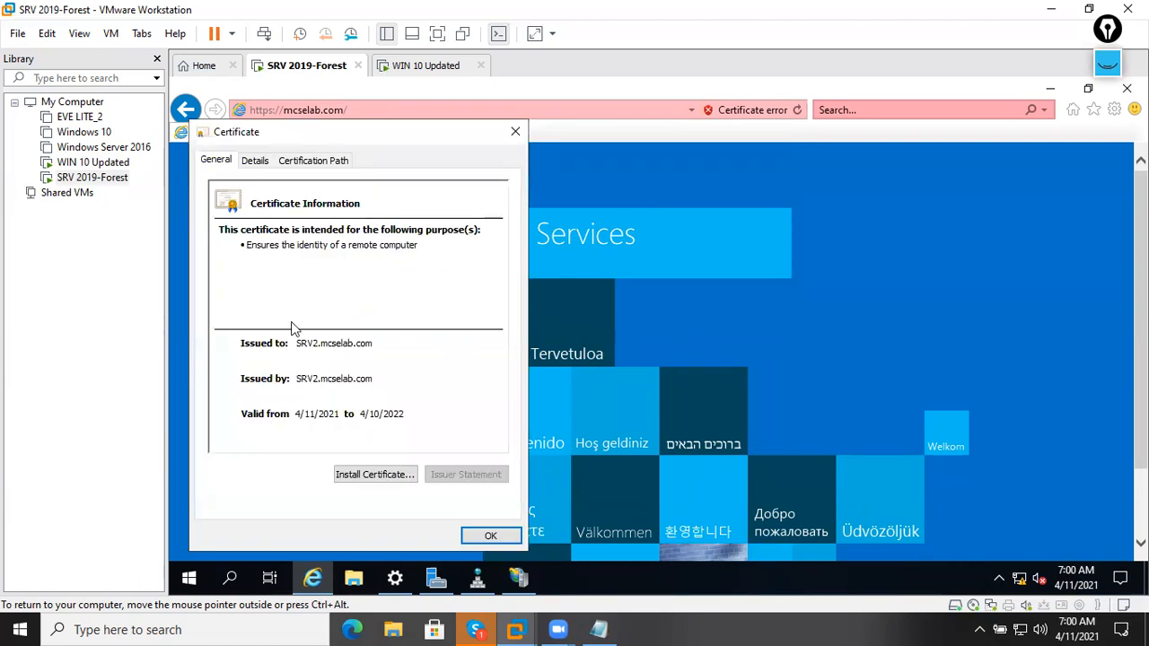
Check the certificate's issuer, public key and Certification Path status, then close it.
click(250, 167)
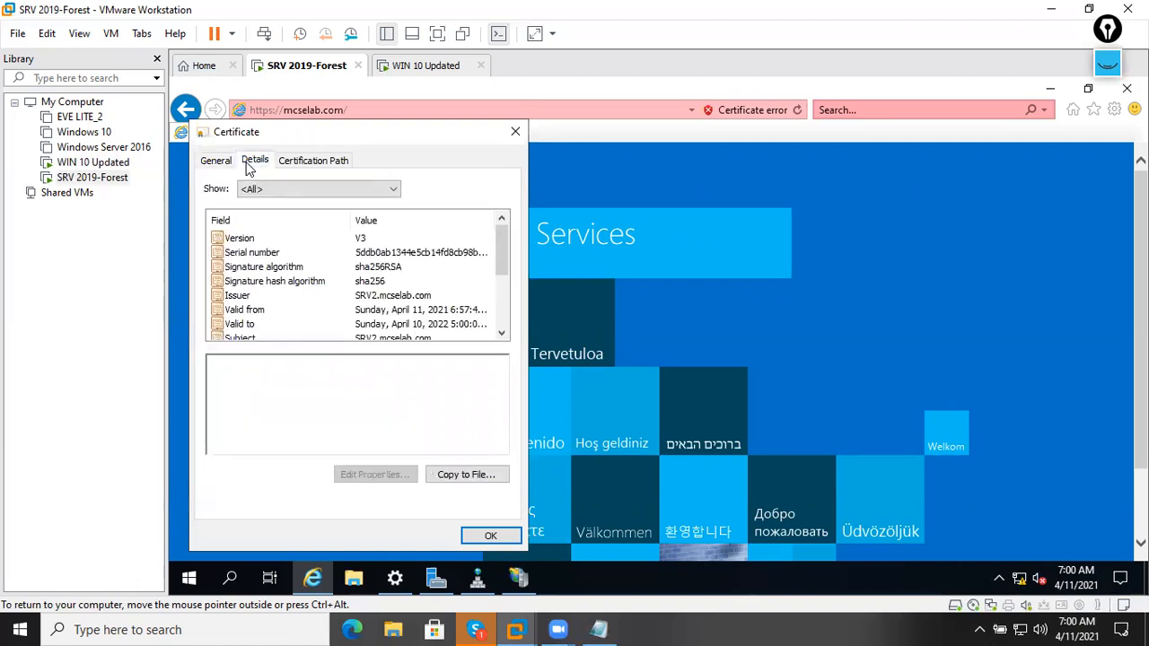
click(368, 296)
scroll(363, 312, down, 1)
click(364, 311)
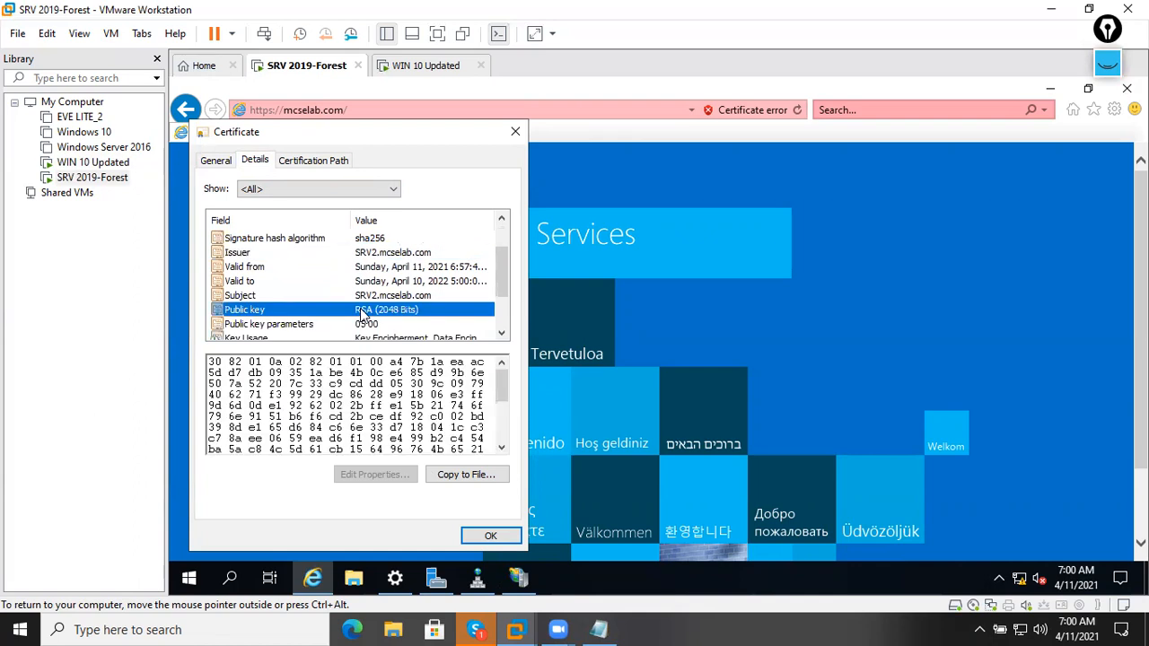
scroll(364, 312, down, 2)
click(327, 167)
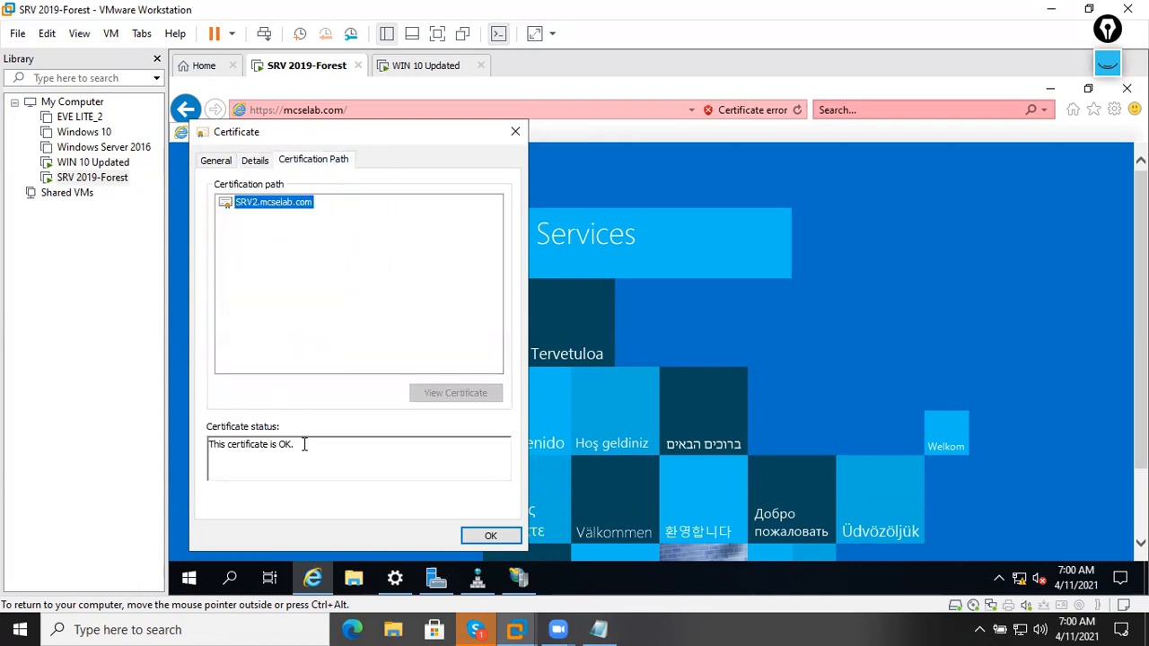
drag(305, 443, 172, 435)
click(490, 537)
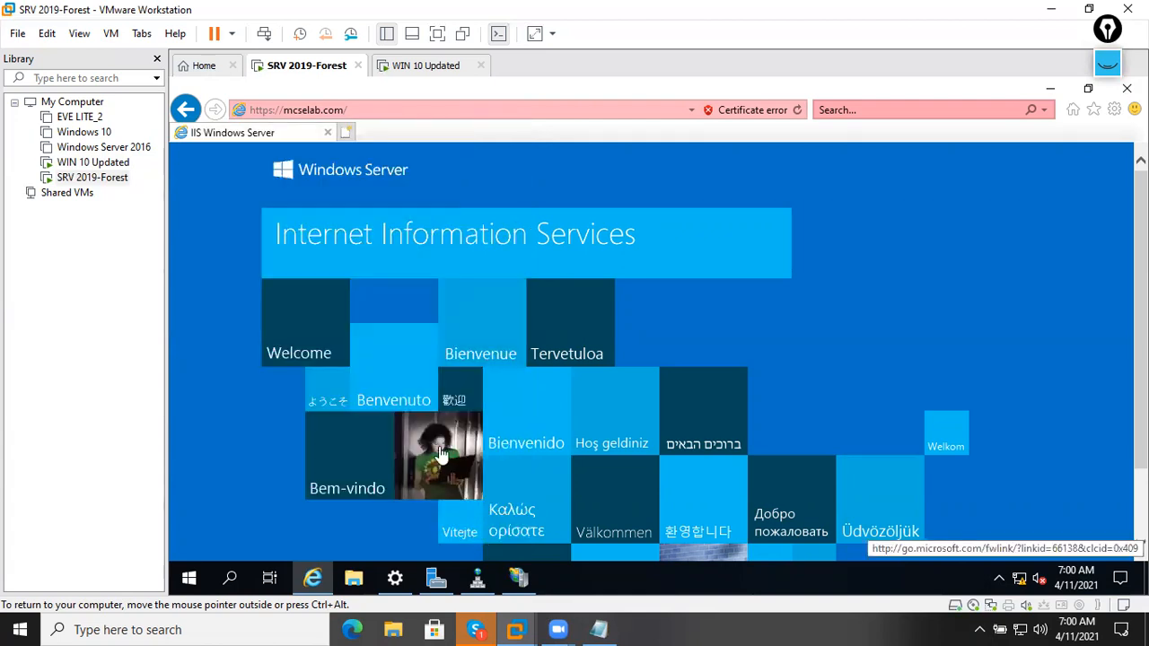
Reload the mcselab.com page and switch to the WIN 10 Updated VM.
click(434, 117)
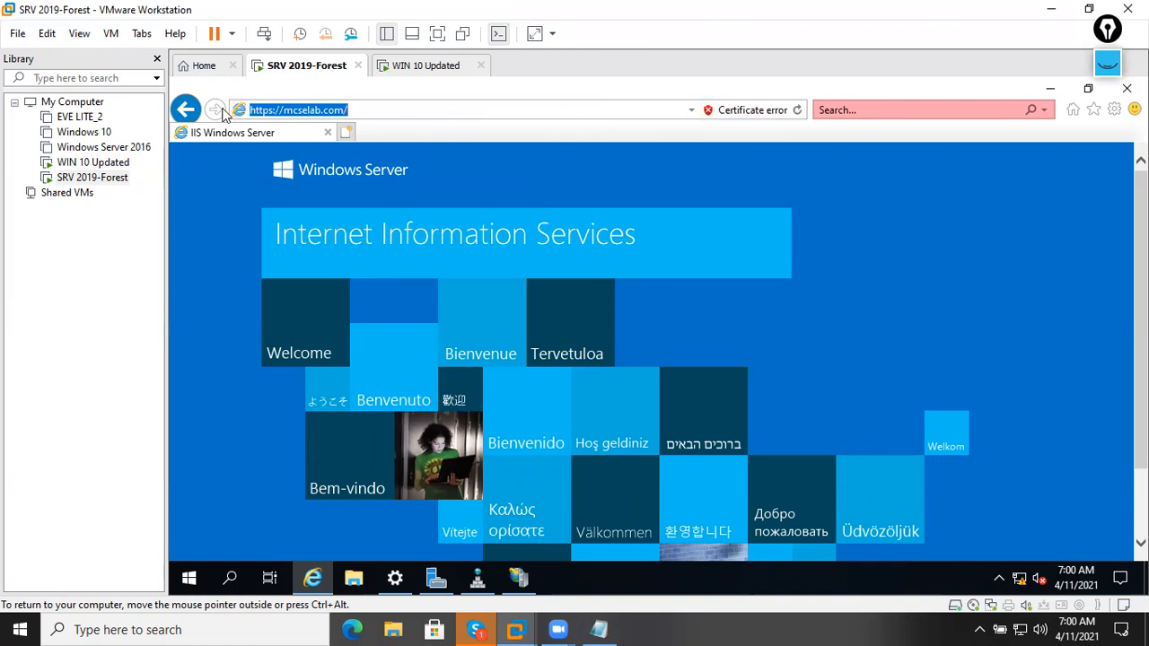
click(799, 110)
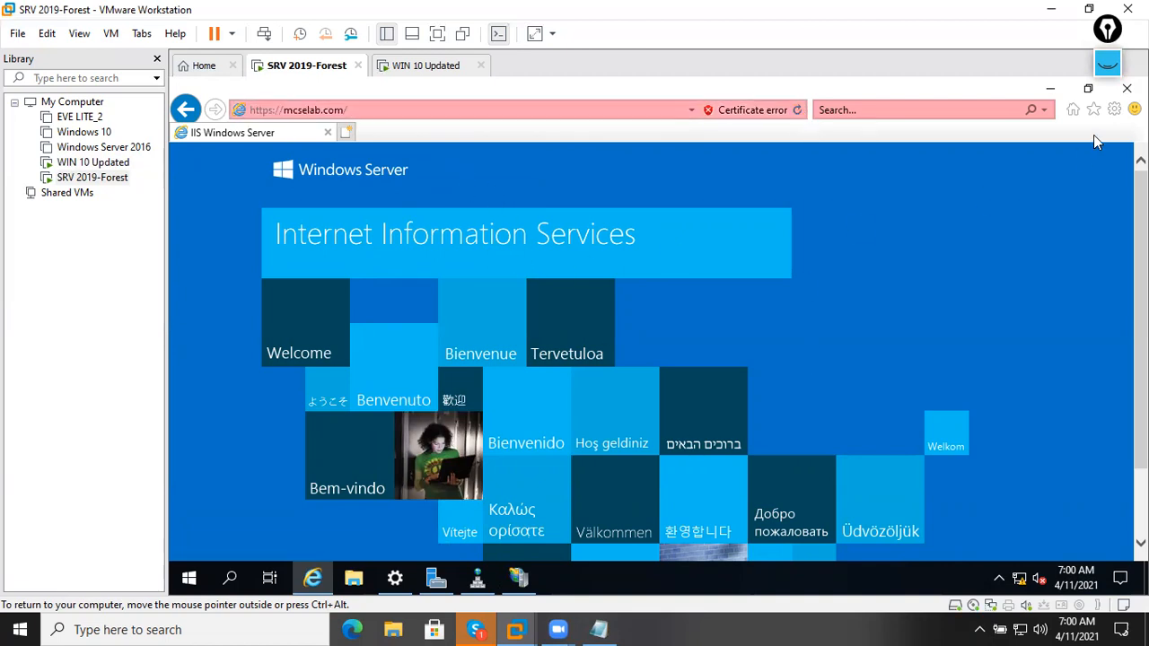
click(448, 68)
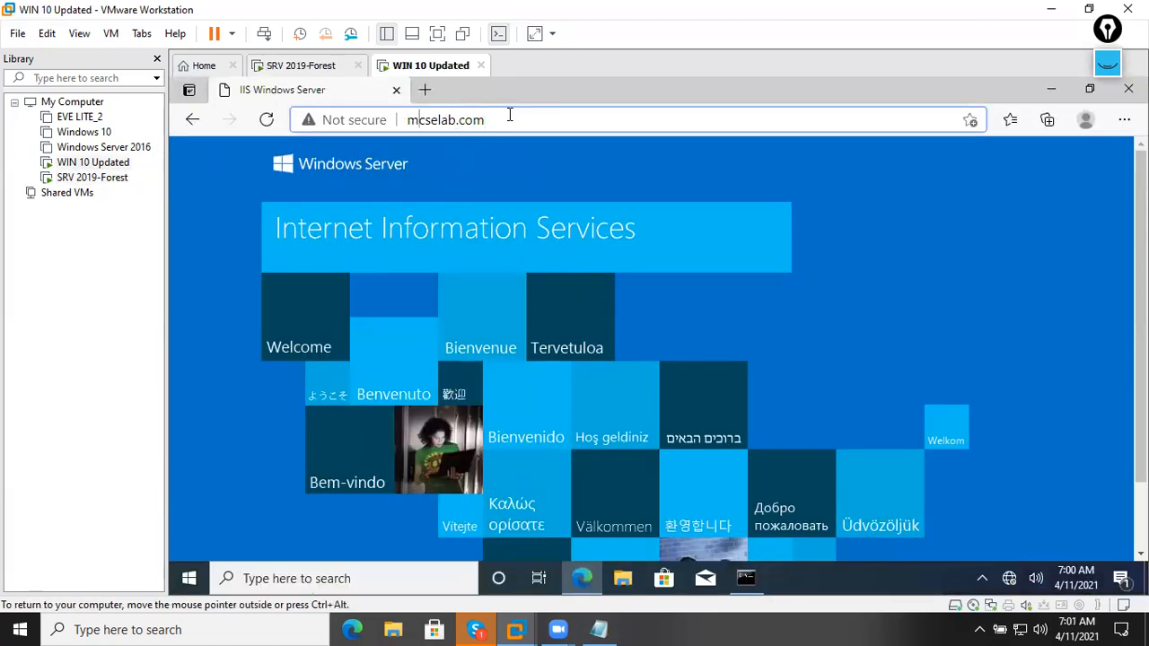
text(h)
key(BackSpace)
text(https)
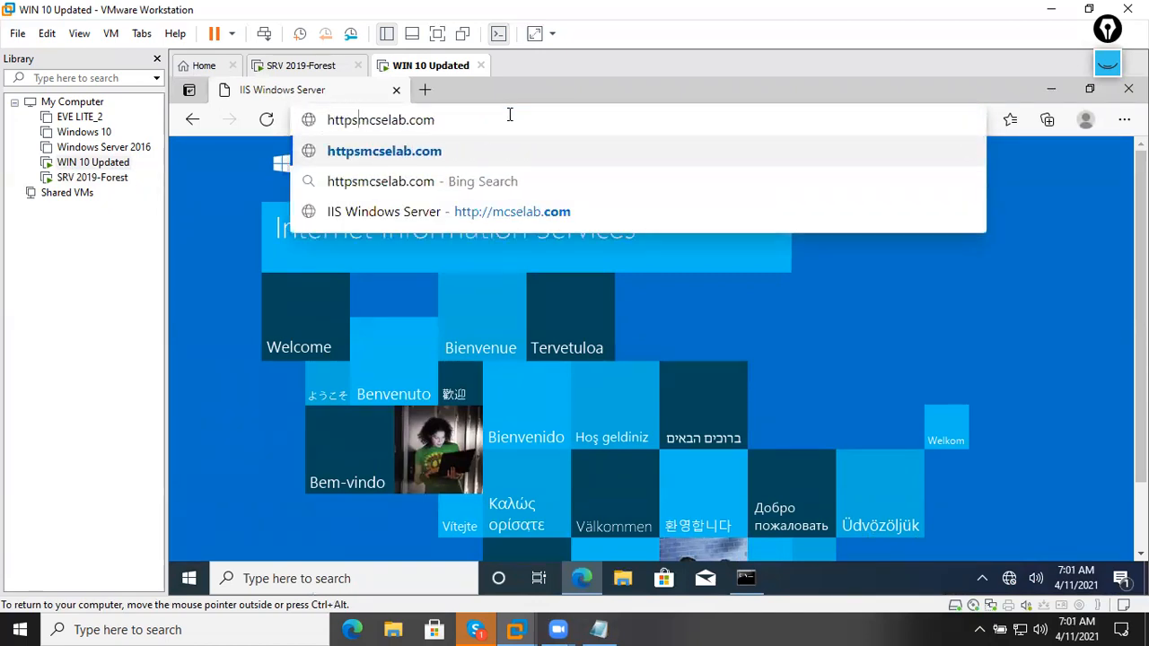
text(://)
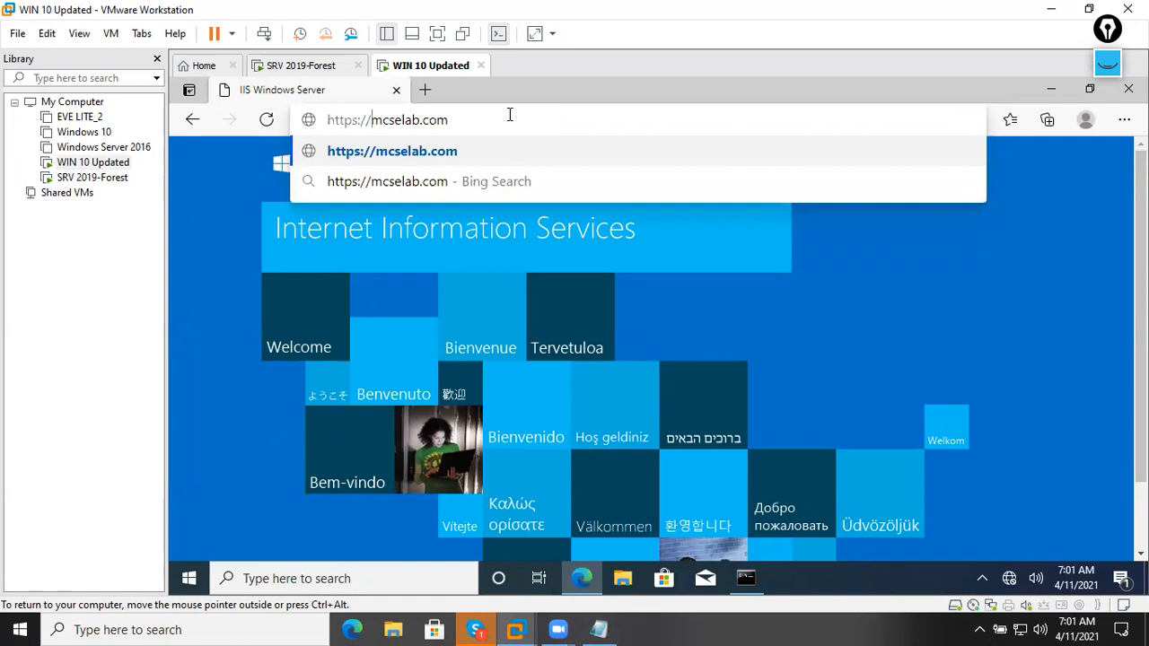
click(449, 155)
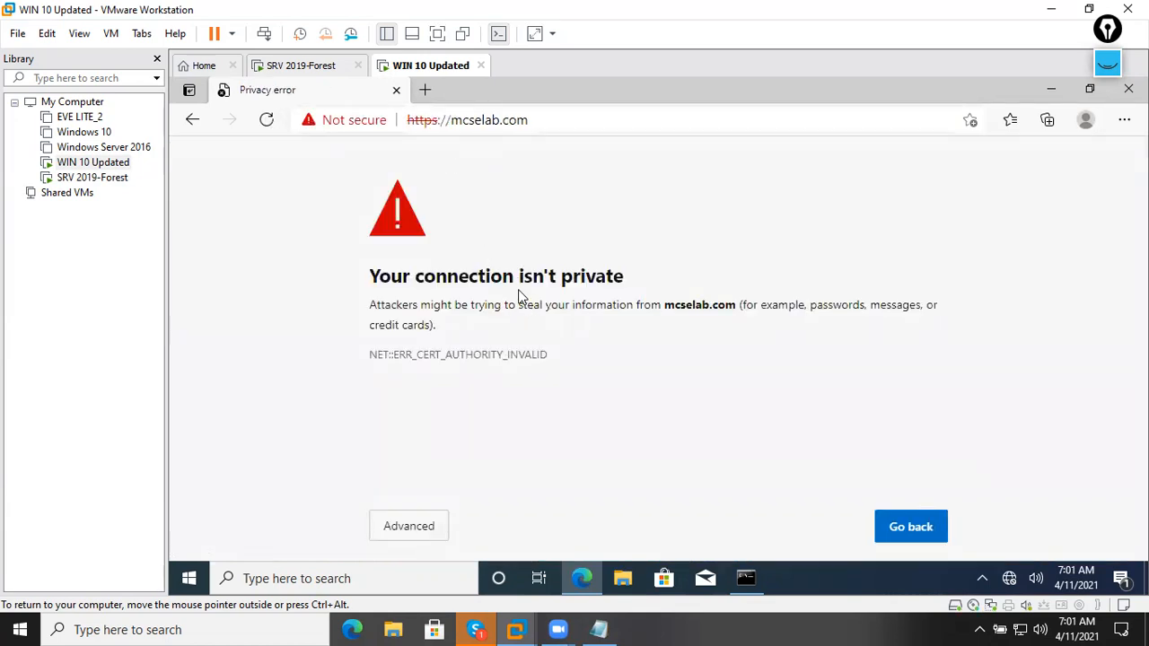
Read the privacy warning, expand Advanced, and continue to mcselab.com (unsafe).
double_click(381, 276)
drag(453, 268, 633, 272)
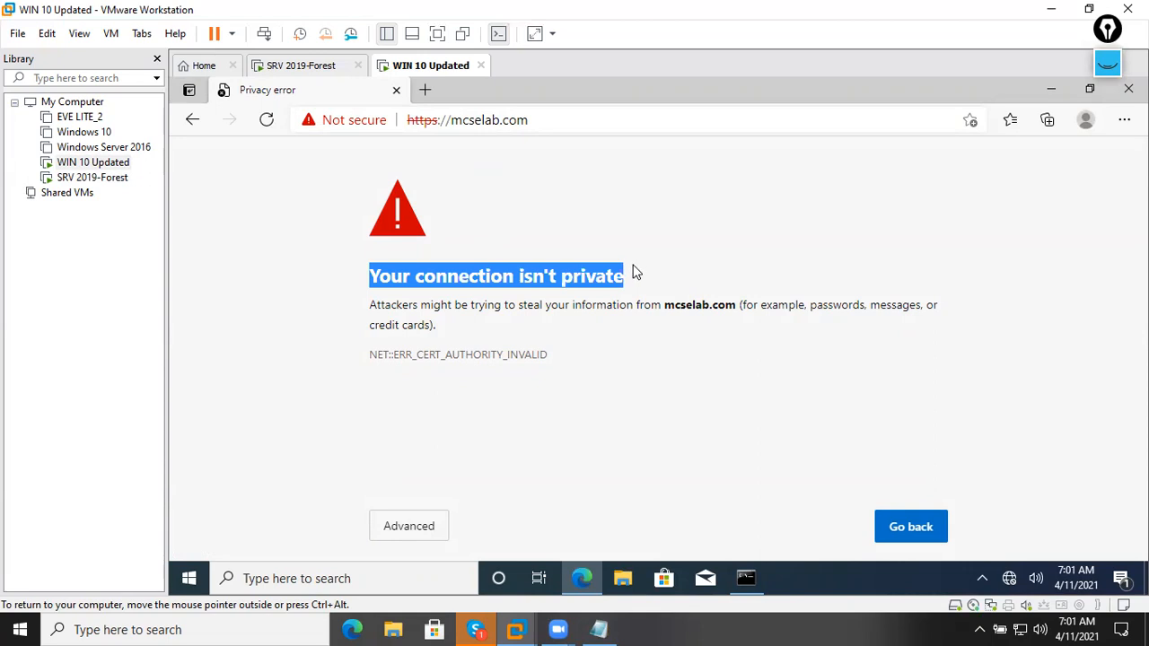
click(423, 526)
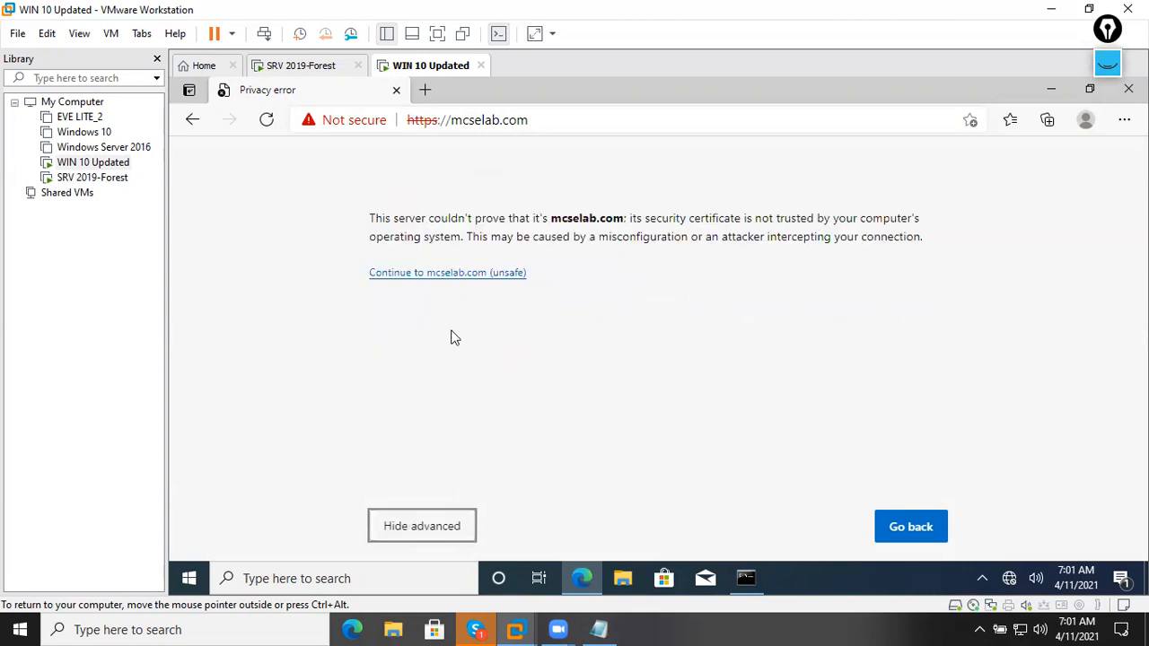
click(467, 278)
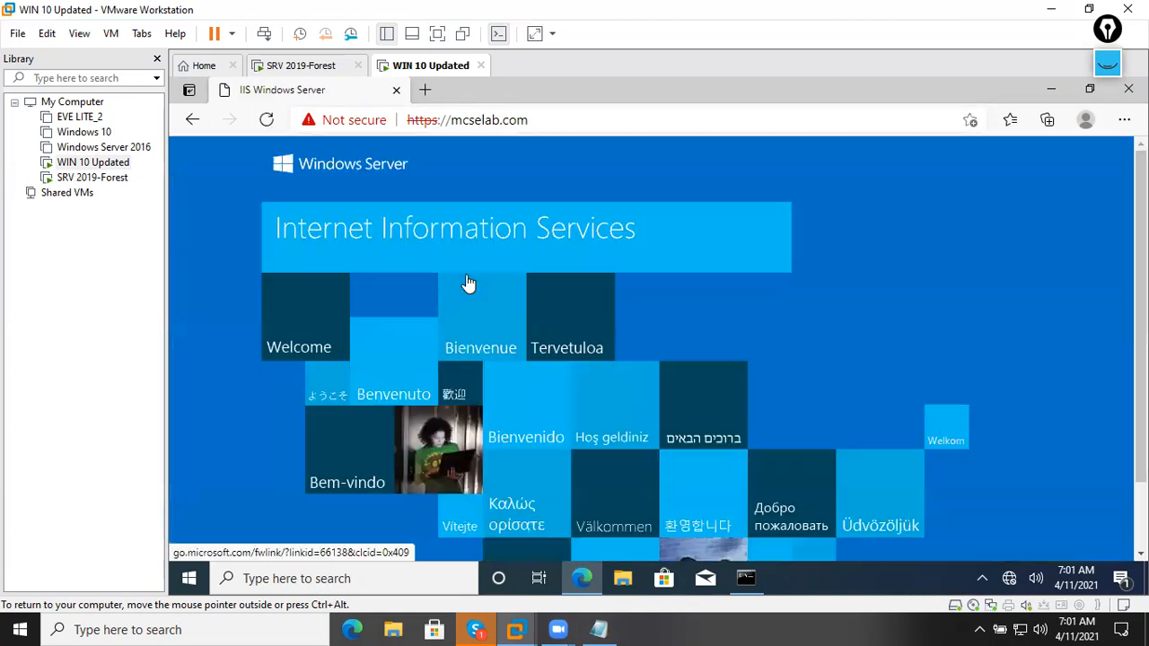
On the WIN 10 client, open the mcselab.com certificate from Edge's 'Not secure' indicator and place it beside the page.
click(370, 125)
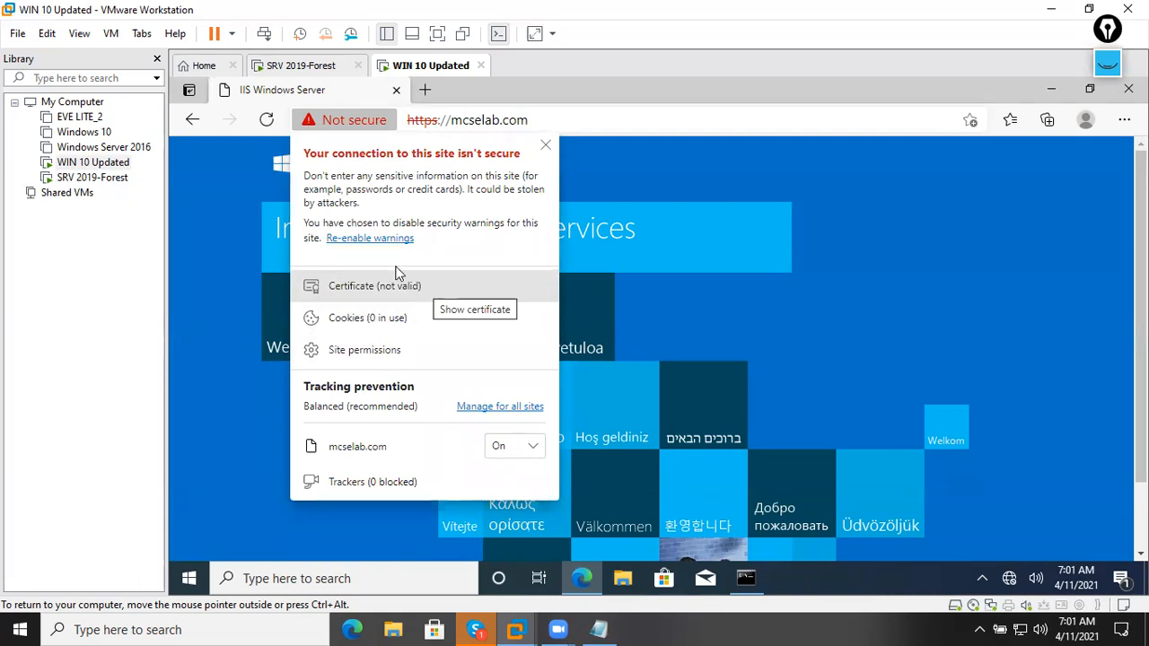
click(303, 65)
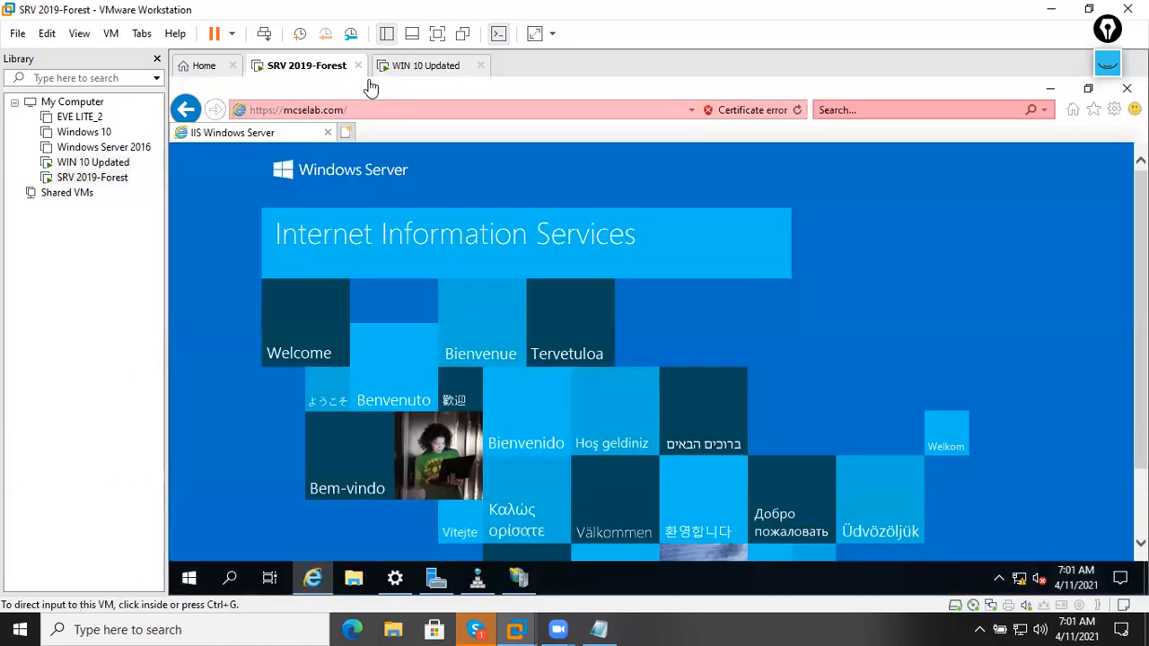
click(379, 70)
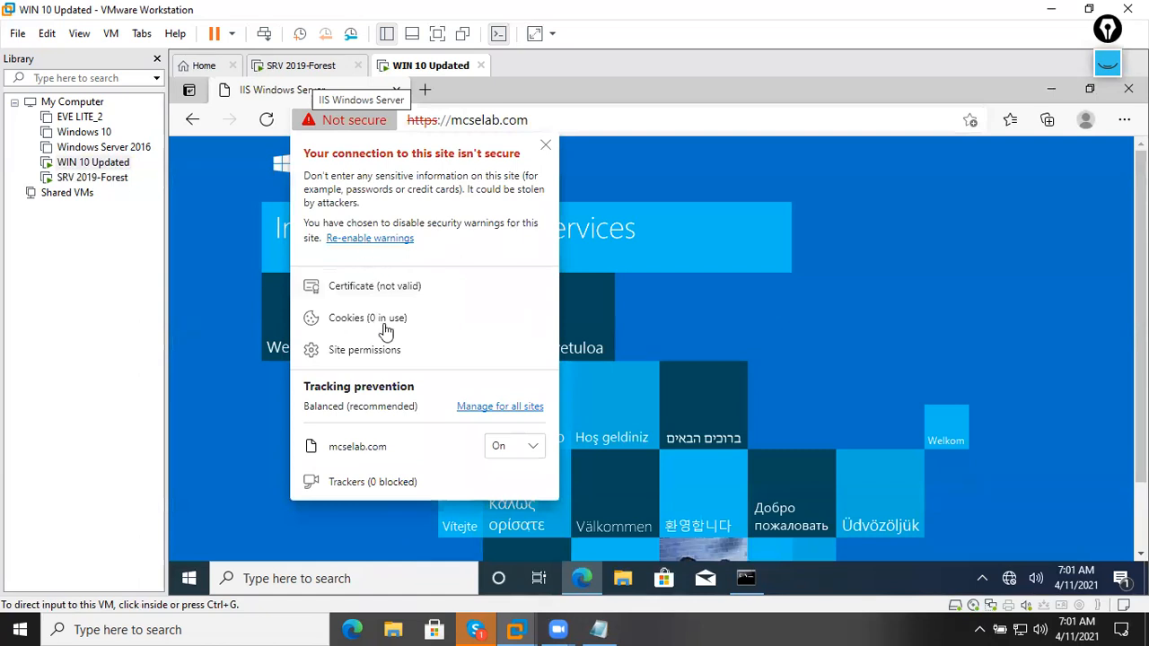
click(383, 292)
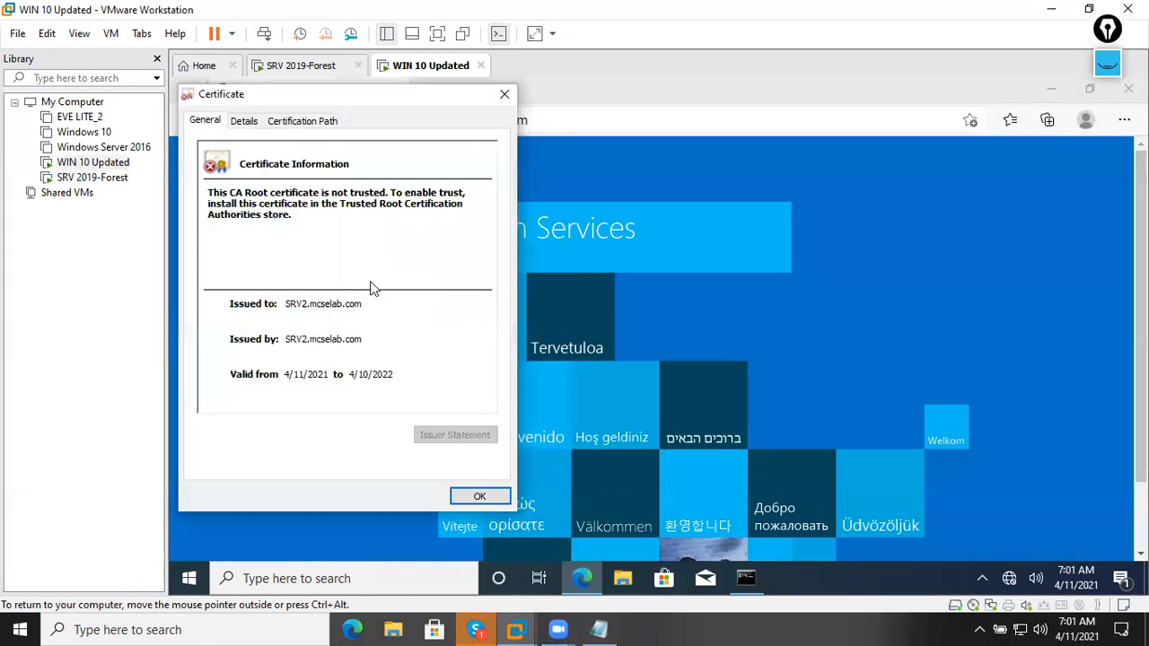
drag(337, 109, 698, 144)
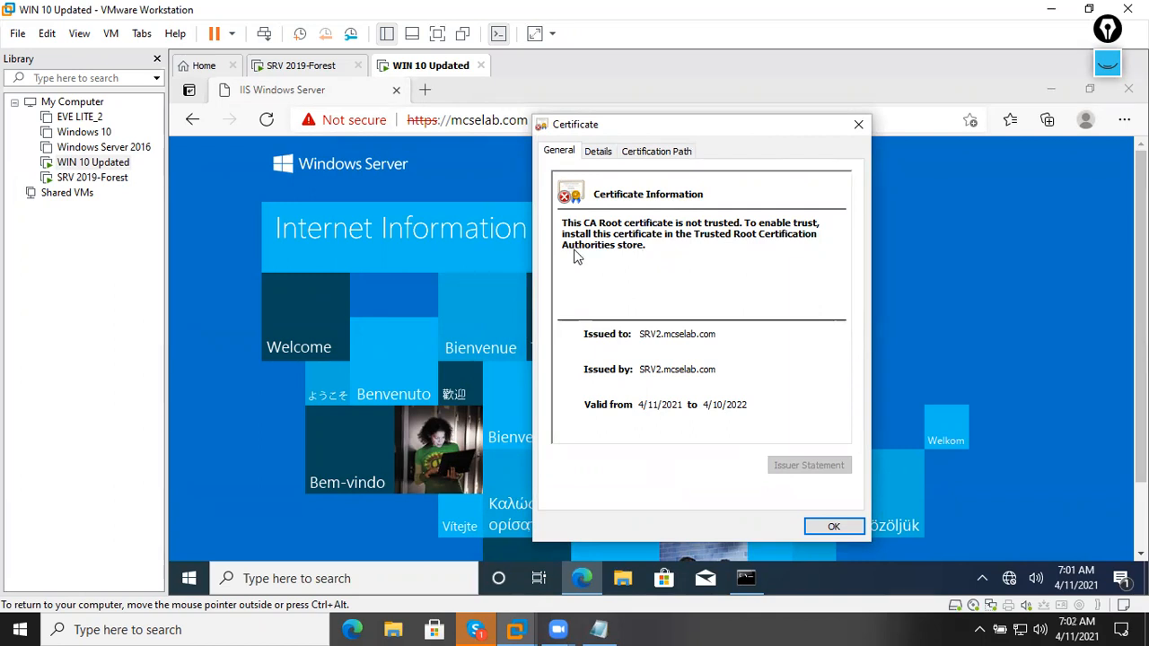
Launch mmc and add the Certificates snap-in for the local computer account.
key(super+r)
text(mmc)
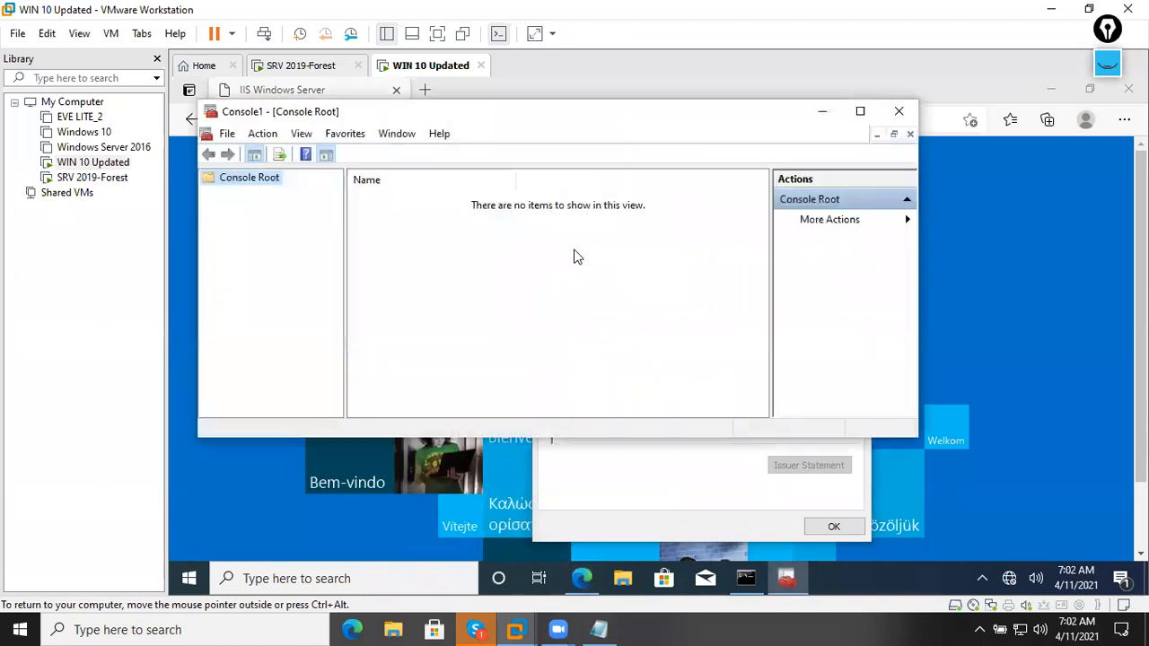
click(228, 133)
click(292, 233)
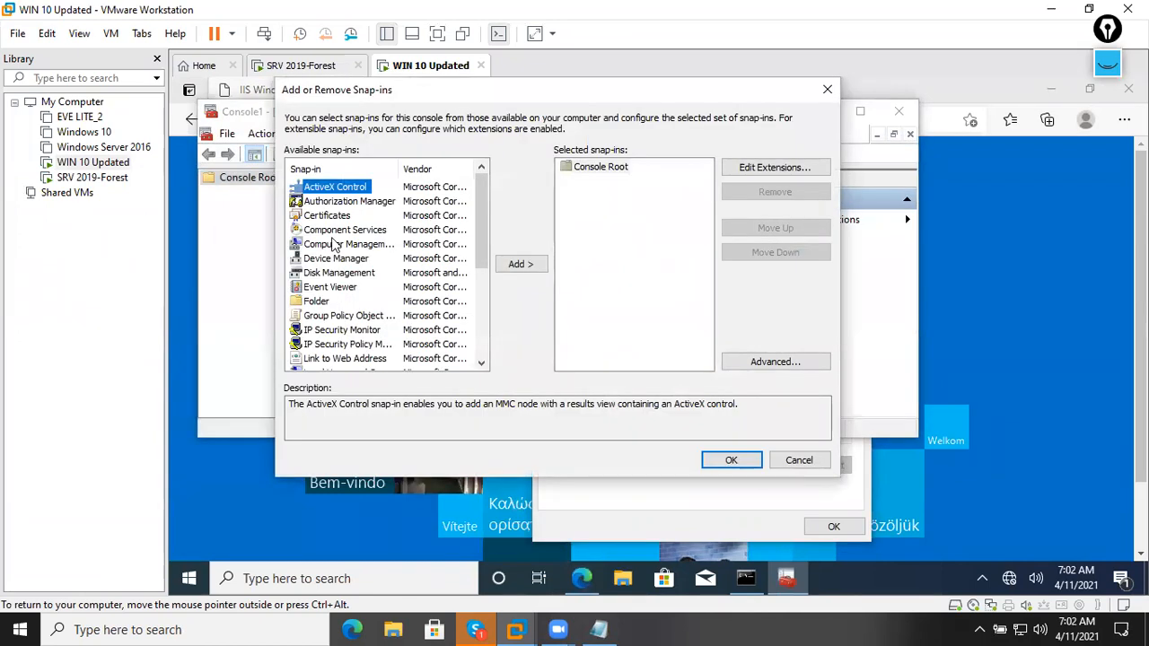
click(332, 218)
click(502, 267)
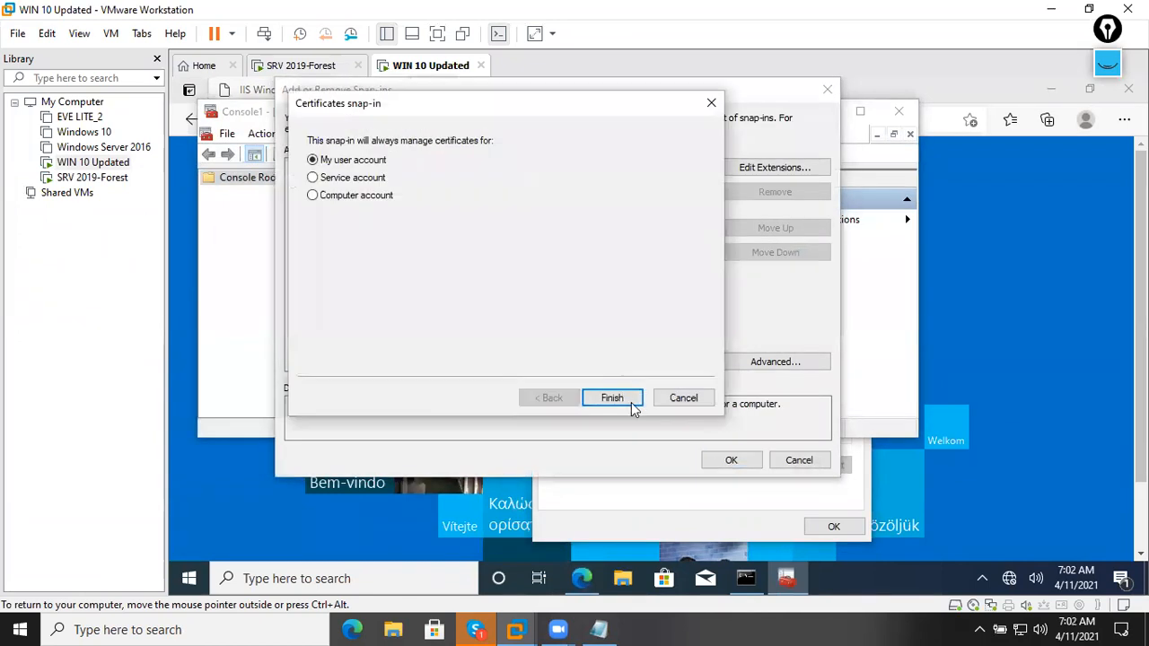
click(376, 201)
click(610, 398)
click(611, 398)
click(729, 461)
List the Trusted Root Certification Authorities certificates full screen and scroll through all 28 entries.
double_click(270, 194)
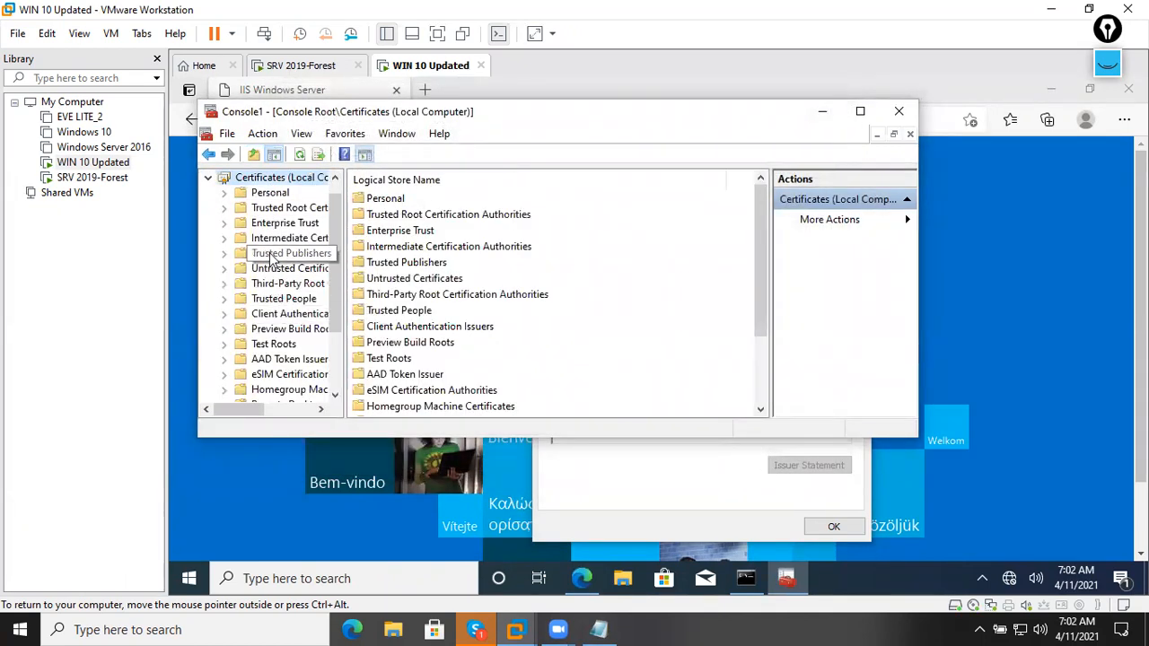
double_click(270, 208)
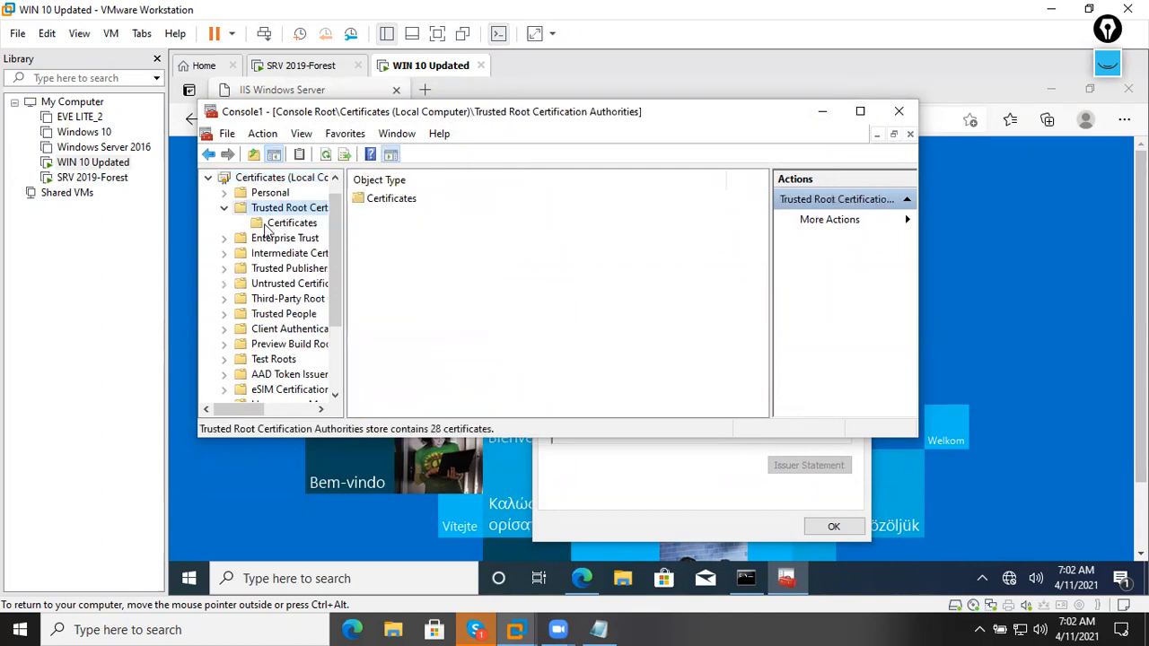
click(289, 223)
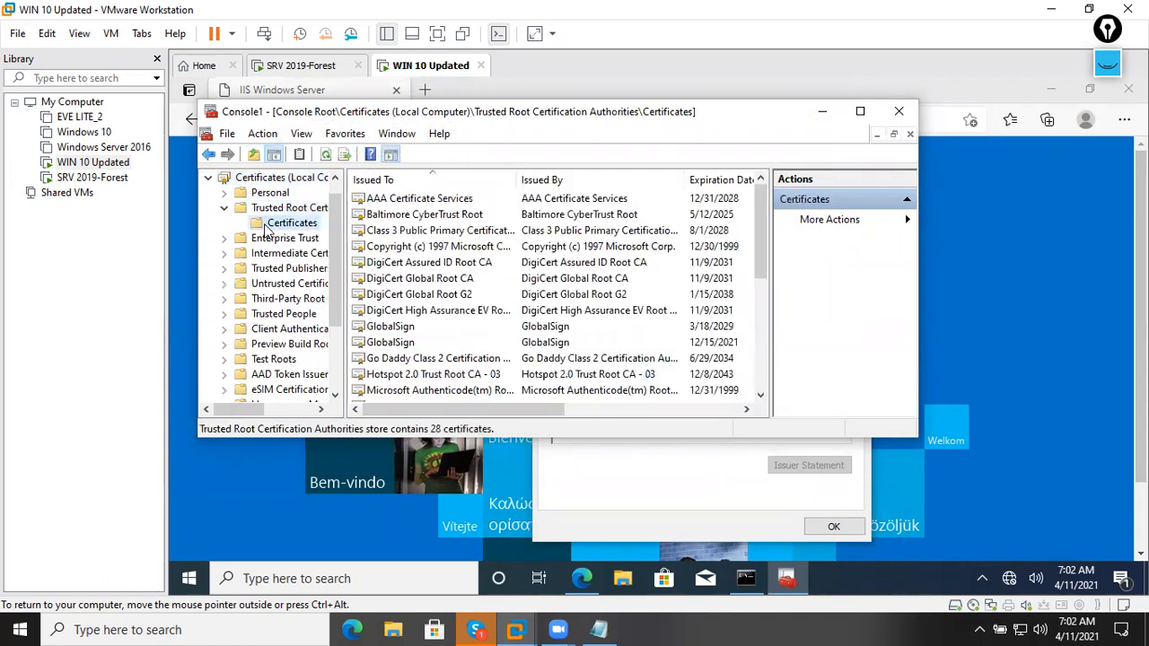
double_click(518, 112)
click(485, 266)
scroll(480, 278, down, 2)
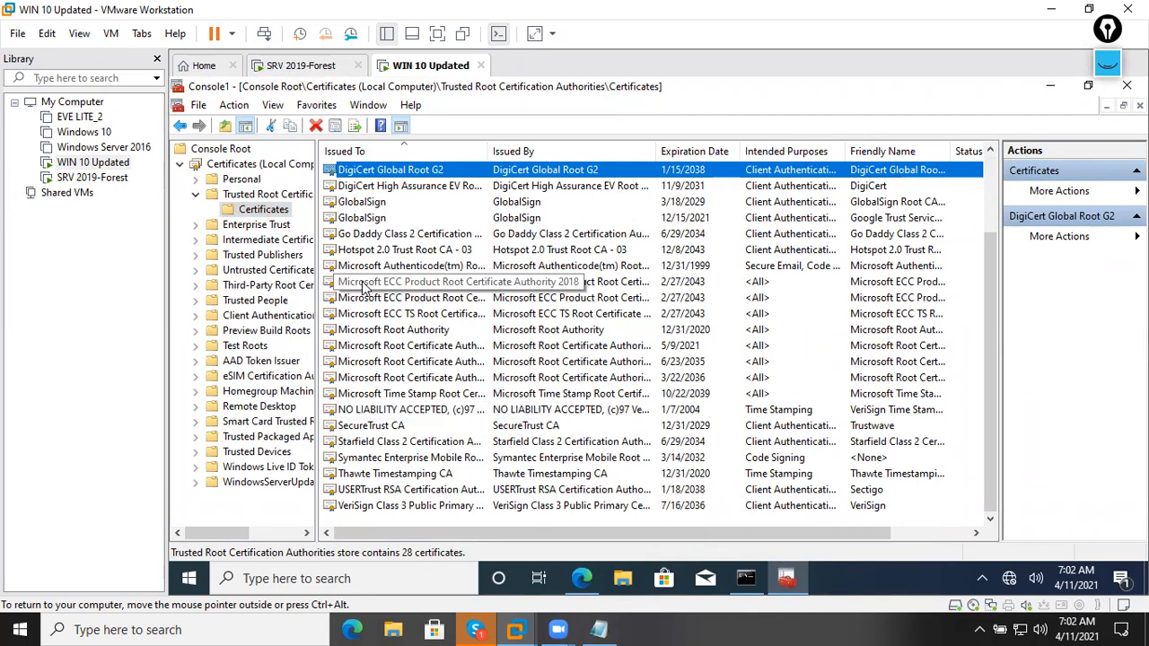
scroll(364, 280, up, 2)
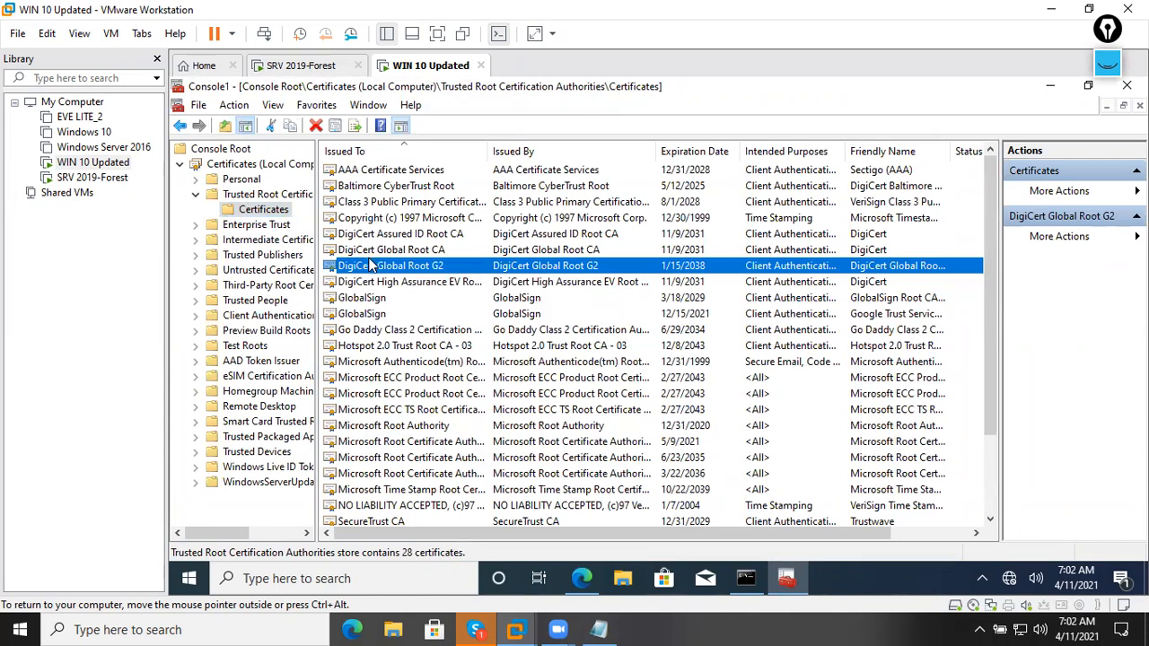
scroll(370, 273, down, 1)
scroll(370, 279, down, 1)
scroll(368, 311, up, 2)
scroll(534, 368, down, 2)
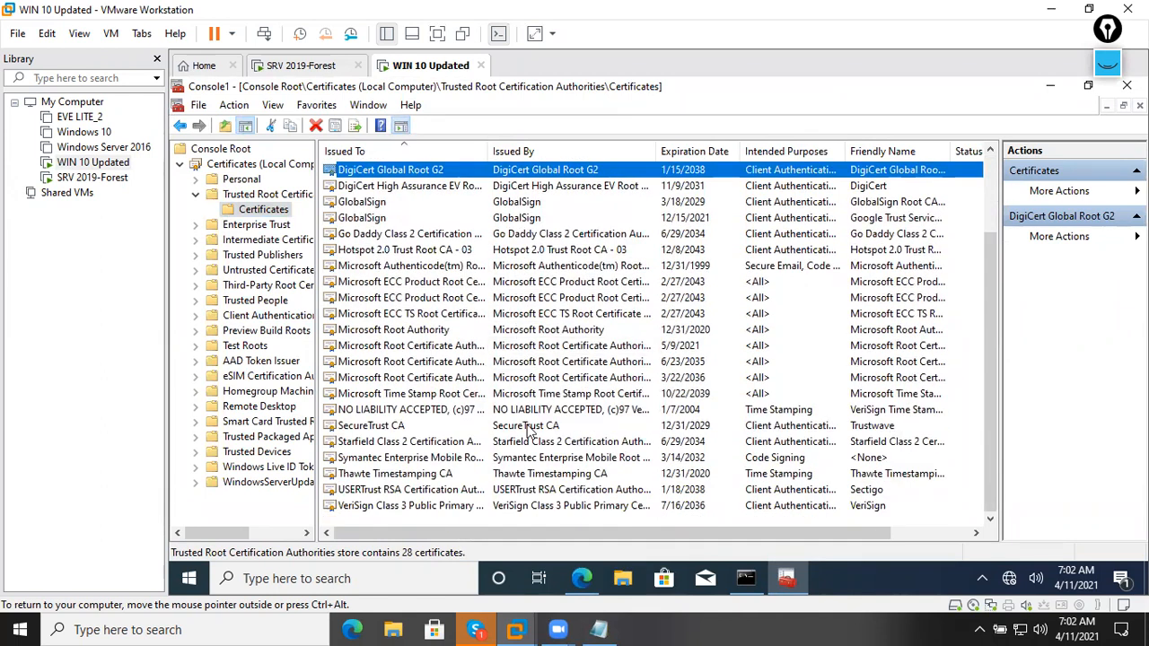
On SRV 2019-Forest, inspect the site certificate's error and its certification path status in the browser.
click(299, 70)
click(742, 115)
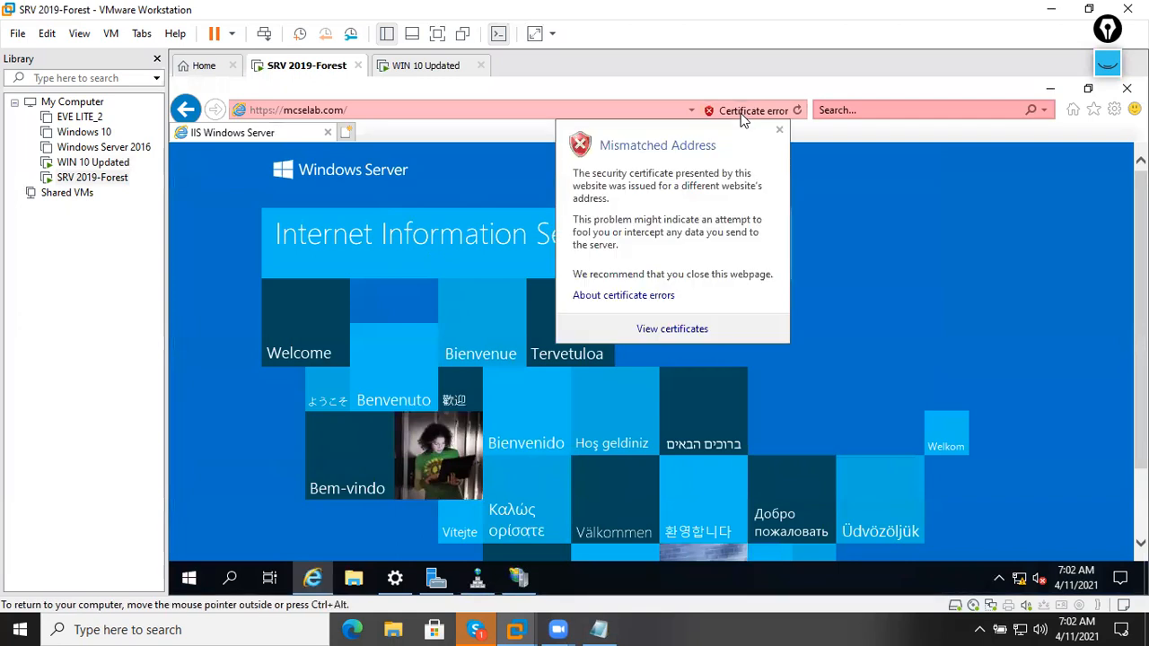
click(653, 331)
click(296, 165)
drag(291, 444, 182, 446)
click(503, 538)
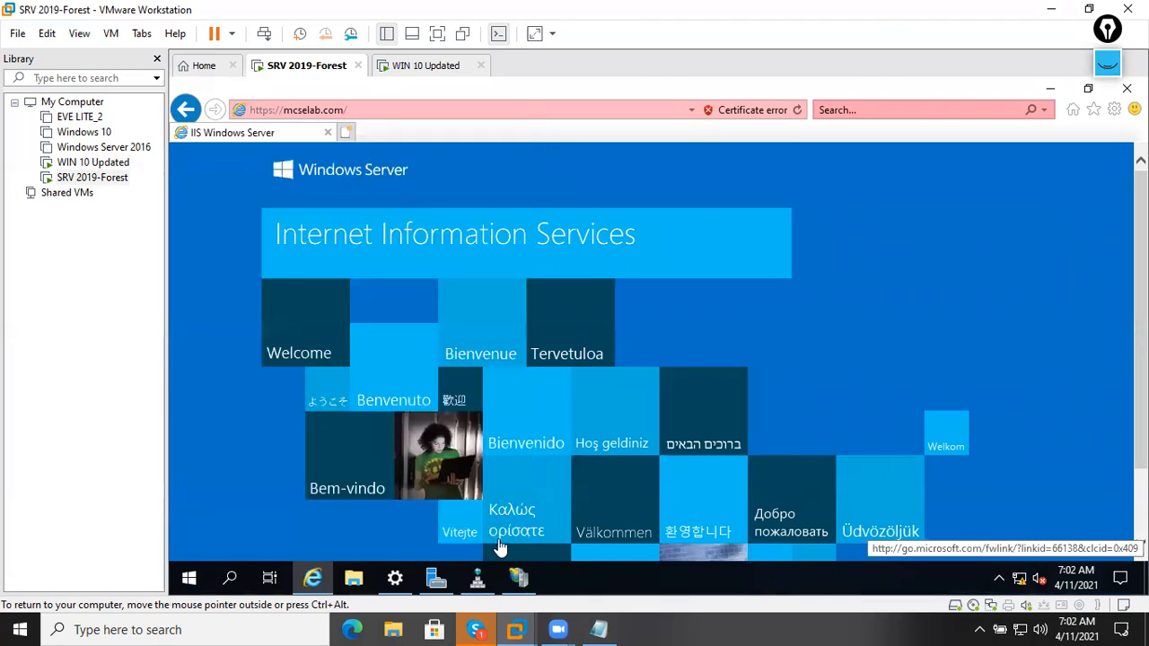
Run mmc and add the Certificates snap-in for the local computer account, expanding its stores.
key(super+r)
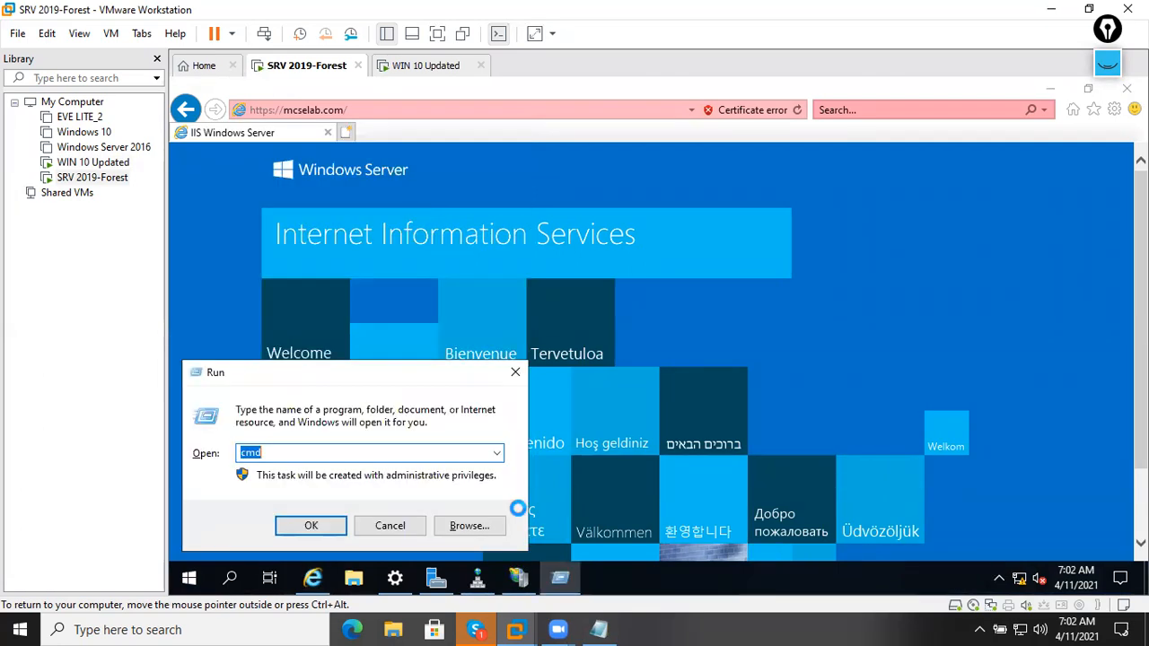
text(mmc)
key(Return)
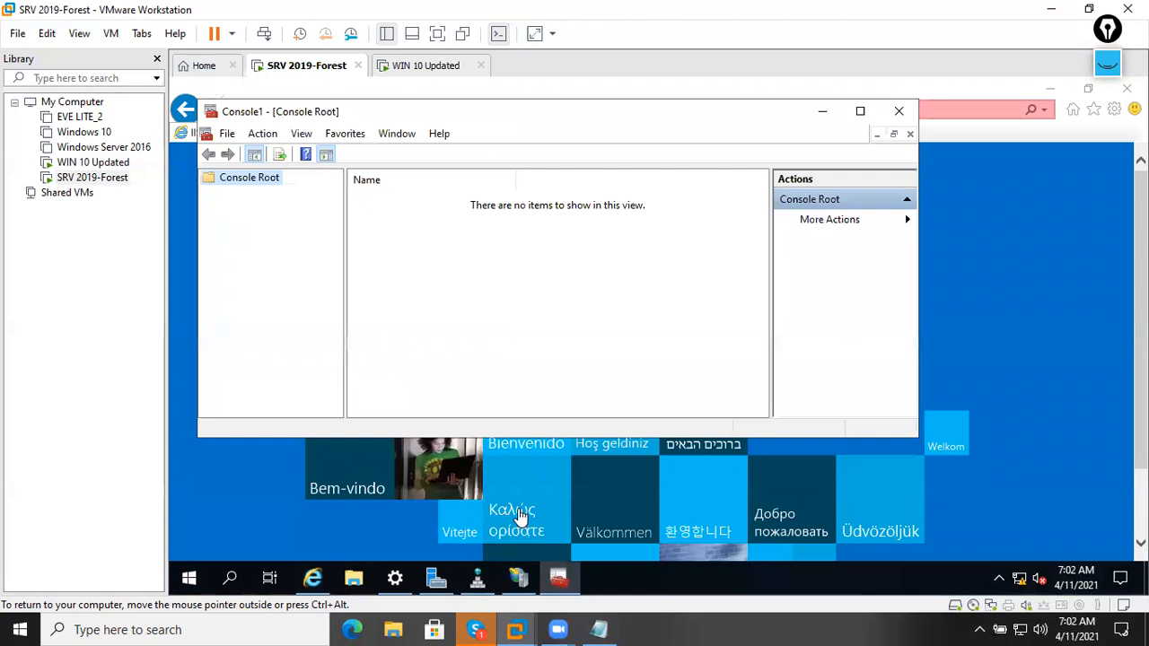
click(227, 133)
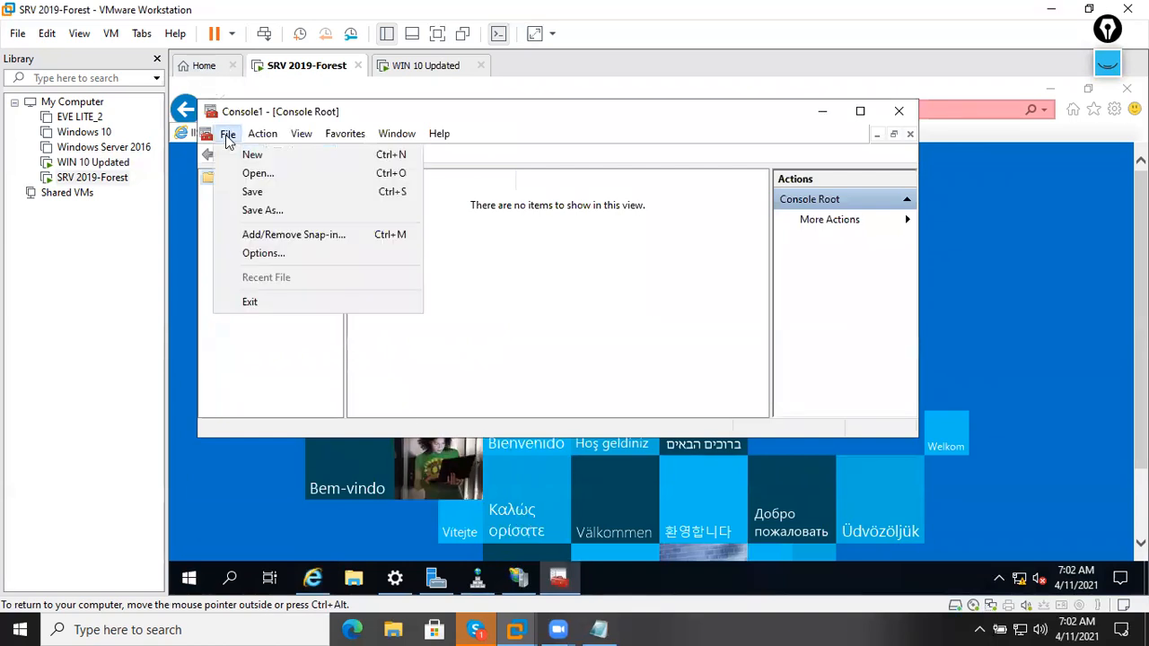
click(272, 234)
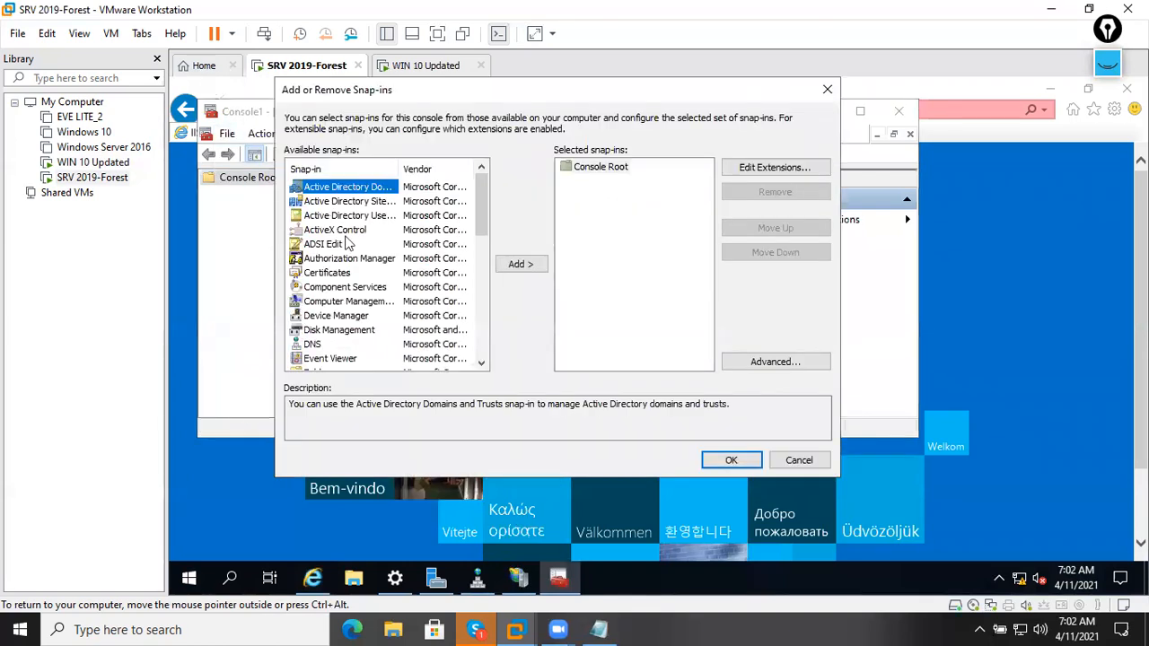
click(339, 270)
click(521, 264)
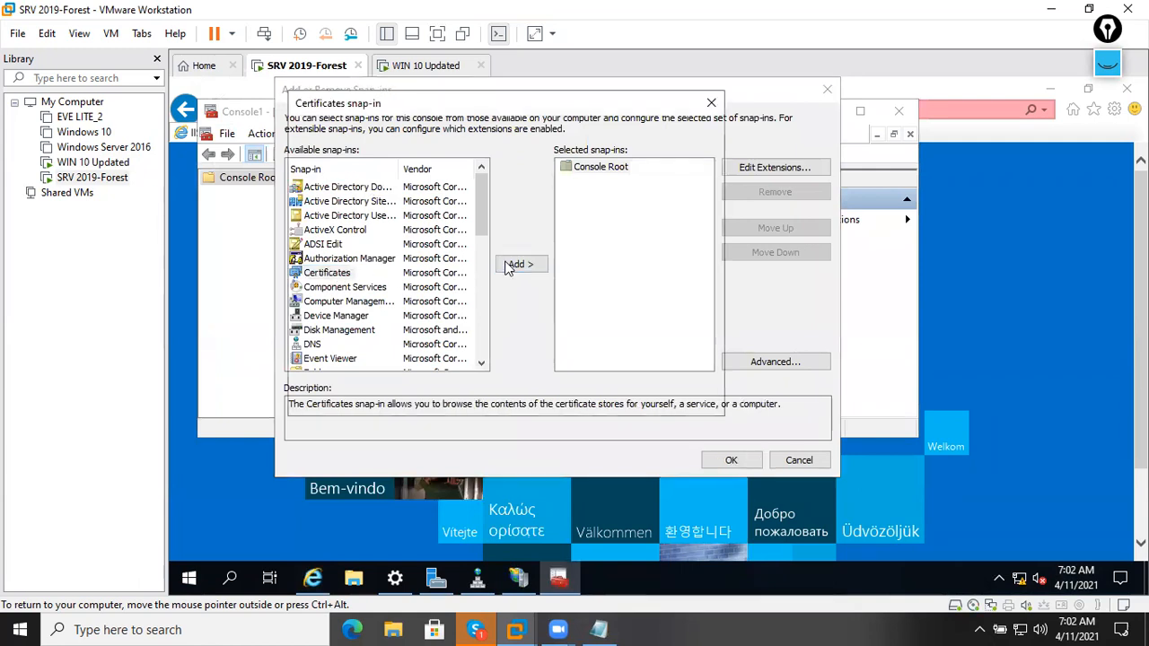
click(366, 199)
click(616, 398)
click(616, 398)
click(731, 460)
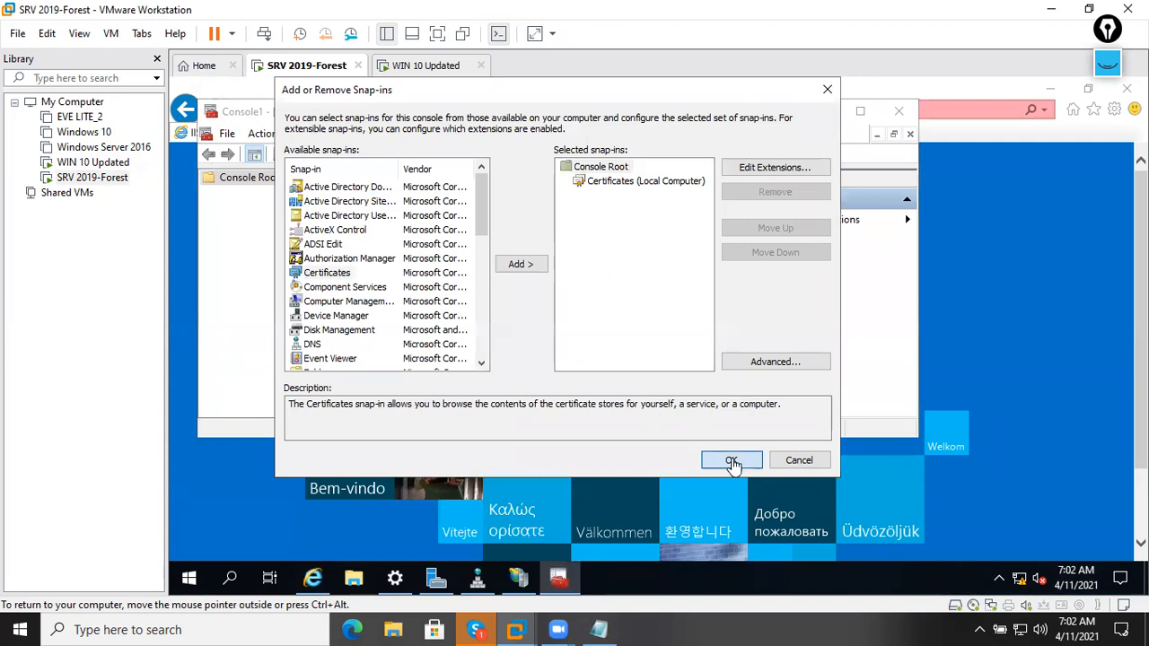
double_click(302, 199)
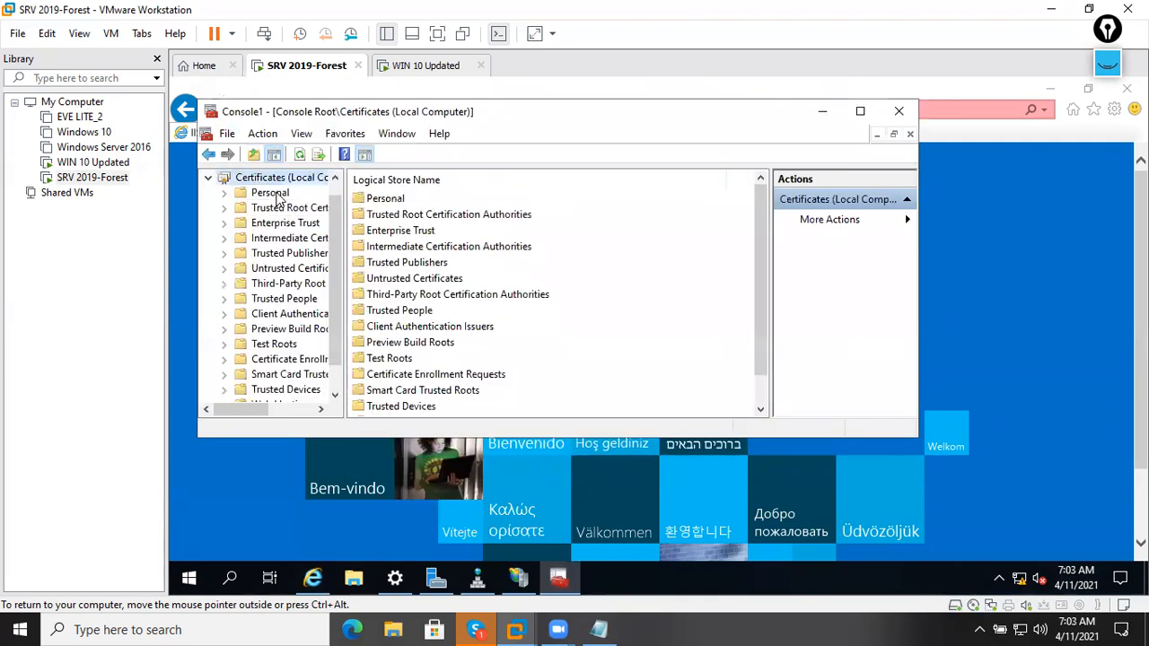
Find the SRV2.mcselab.com certificate in the Personal store, then check the Trusted Publishers store.
double_click(277, 194)
click(302, 209)
click(401, 204)
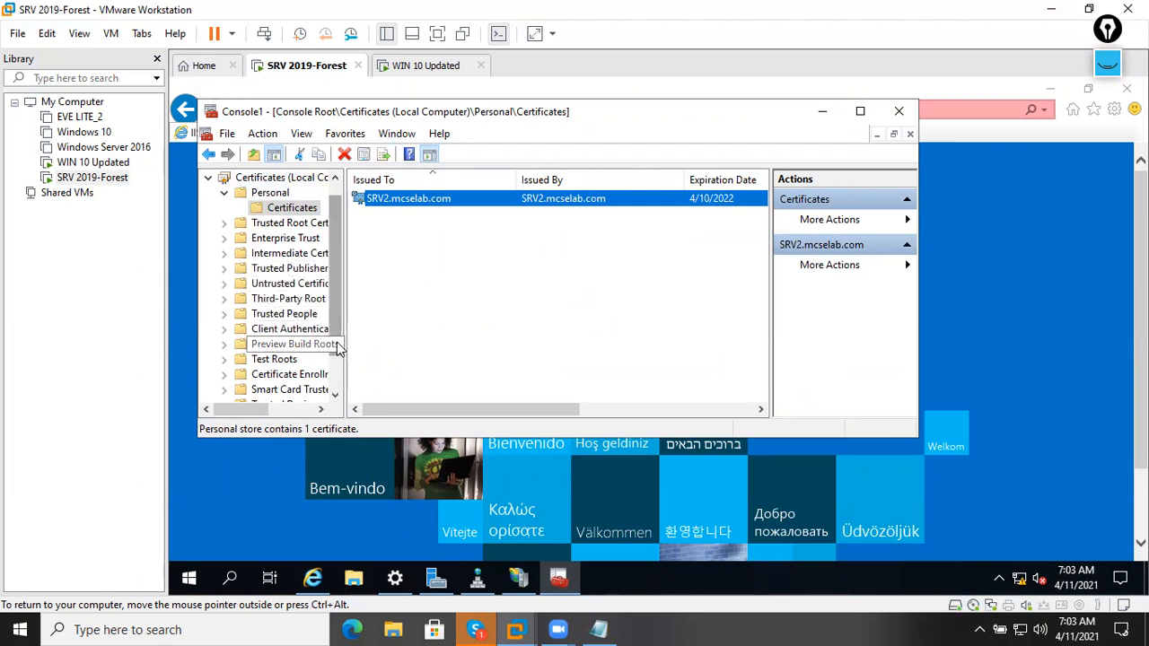
drag(345, 342, 455, 341)
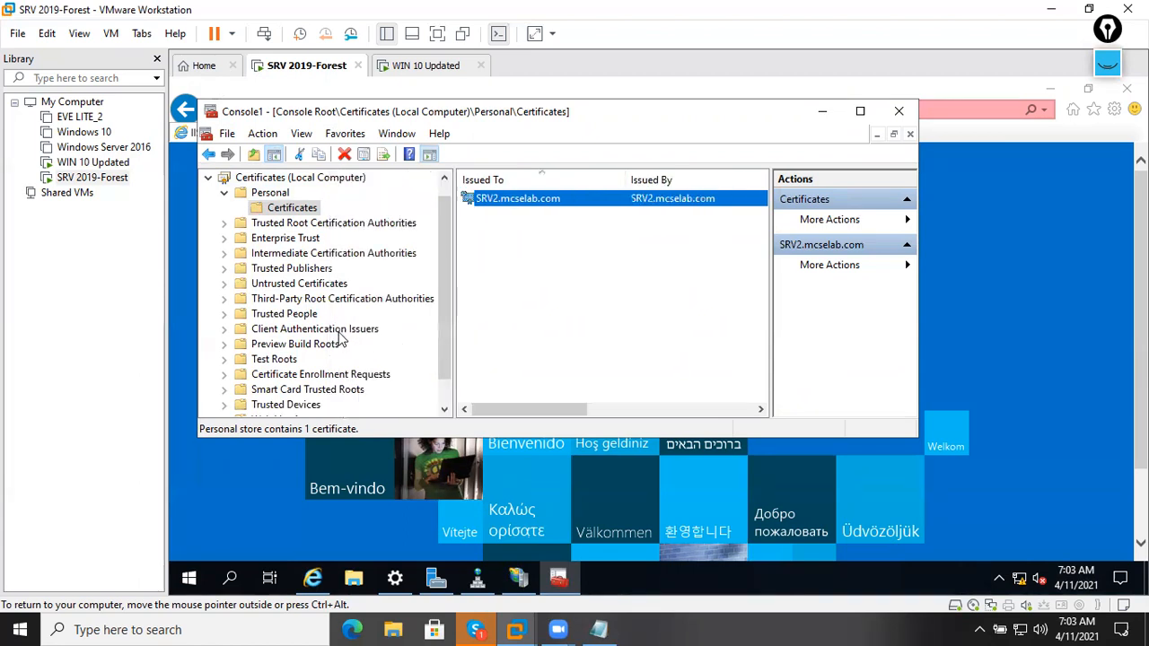
scroll(328, 348, down, 1)
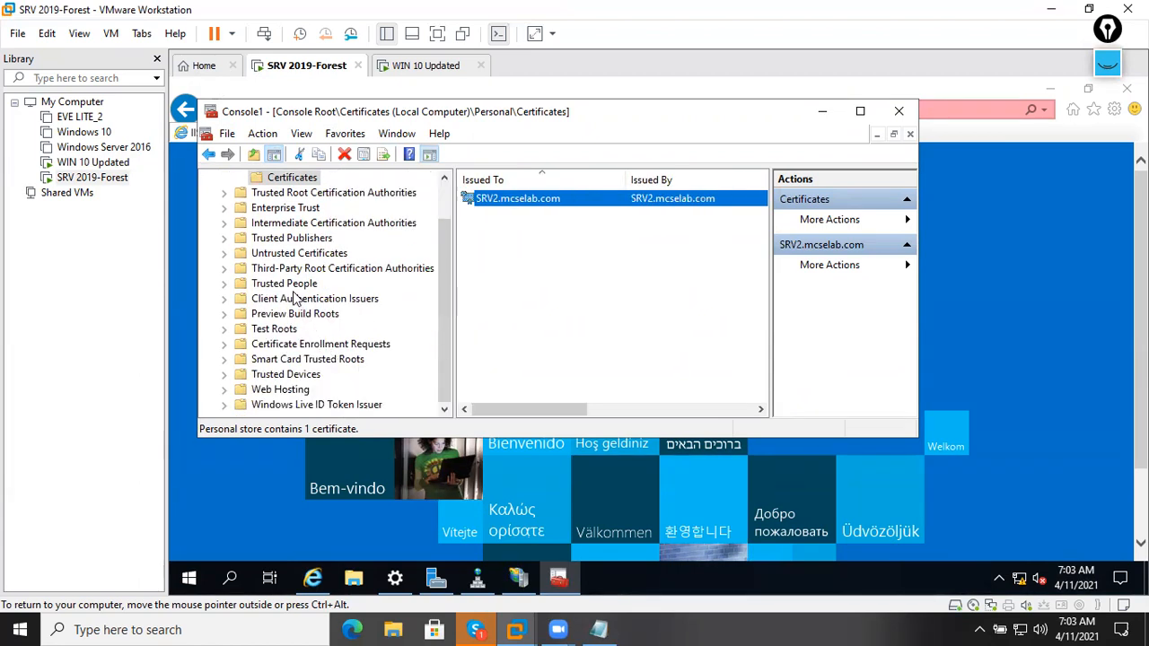
click(281, 239)
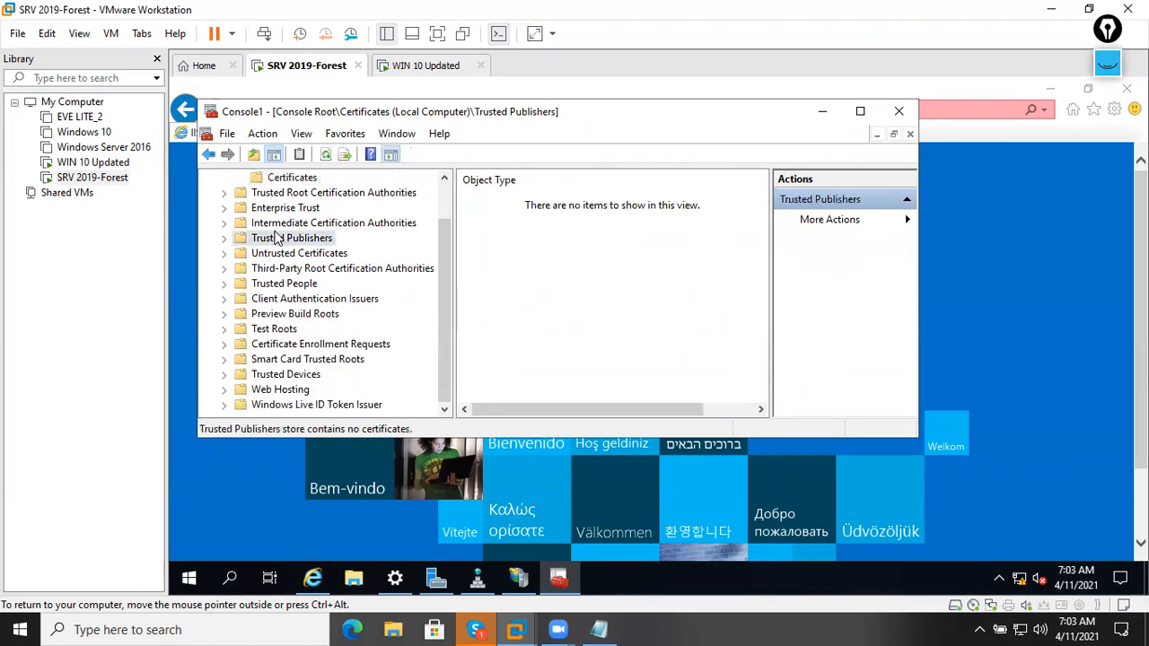
List the 16 Trusted Root certificates maximized, showing SRV2.mcselab.com's Friendly Name SelfSignCertificate1.
double_click(289, 194)
click(291, 208)
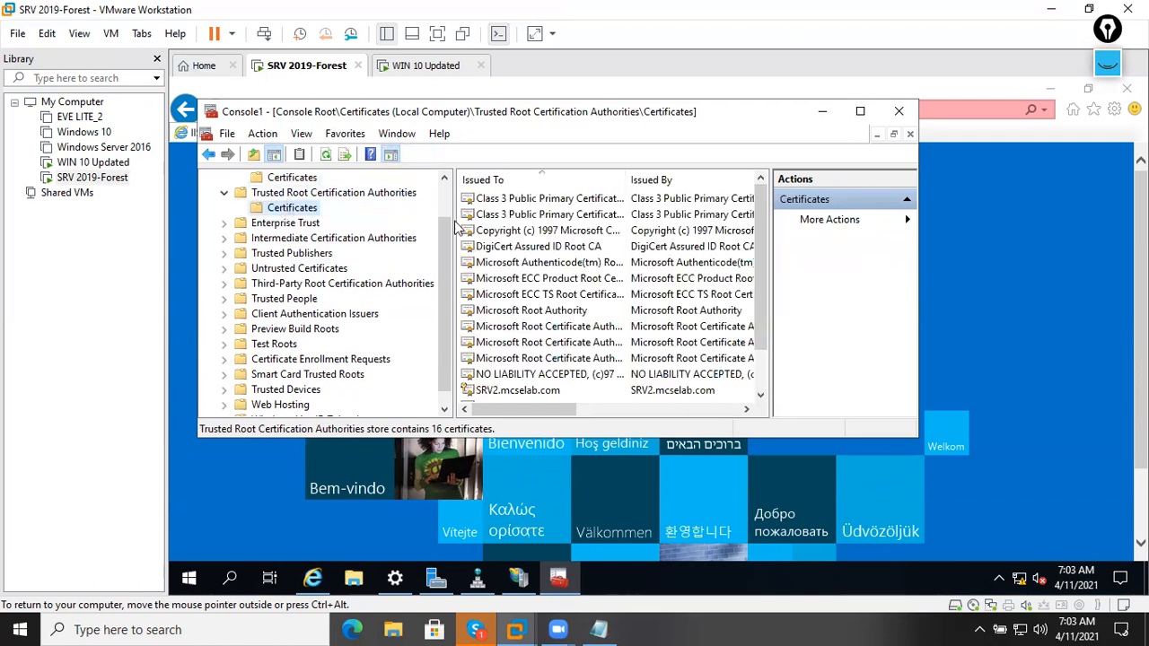
click(860, 112)
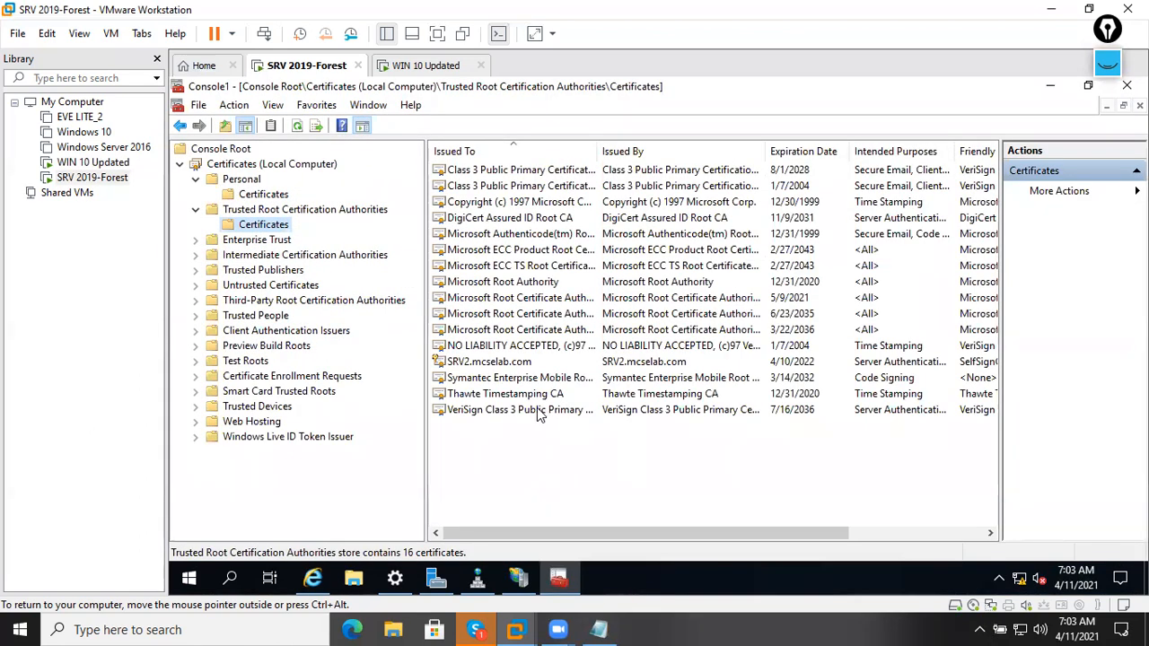
click(499, 364)
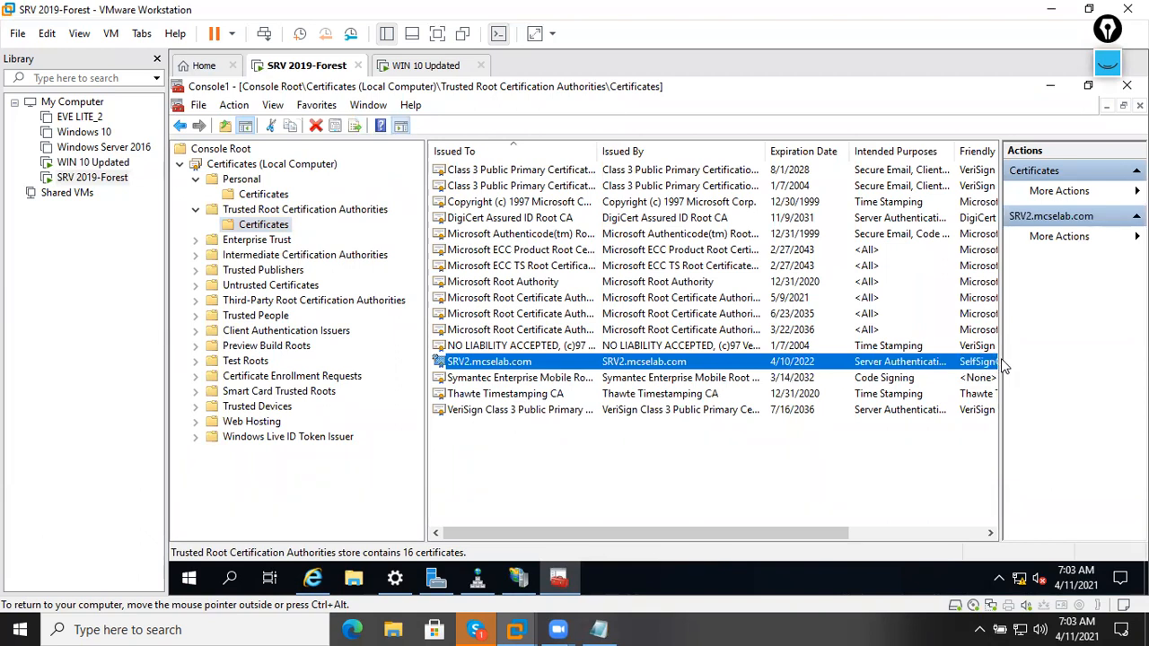
drag(999, 359, 1062, 361)
Review the SRV2.mcselab.com certificate's General, Details and Certification Path tabs, then close it.
right_click(1020, 371)
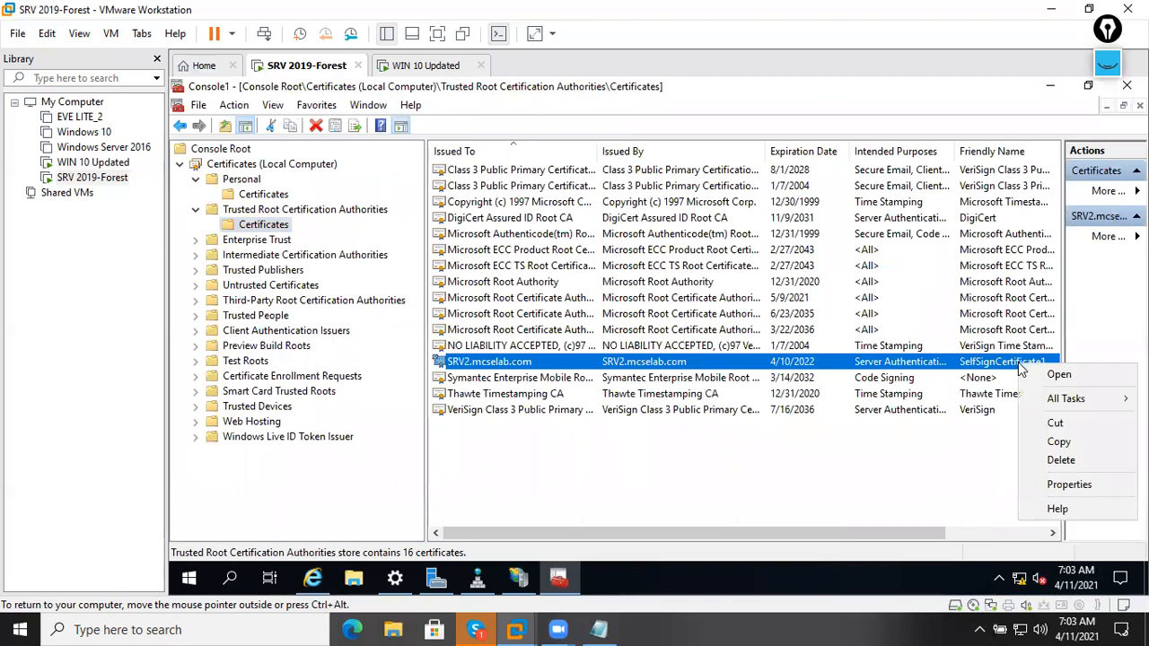
click(1068, 377)
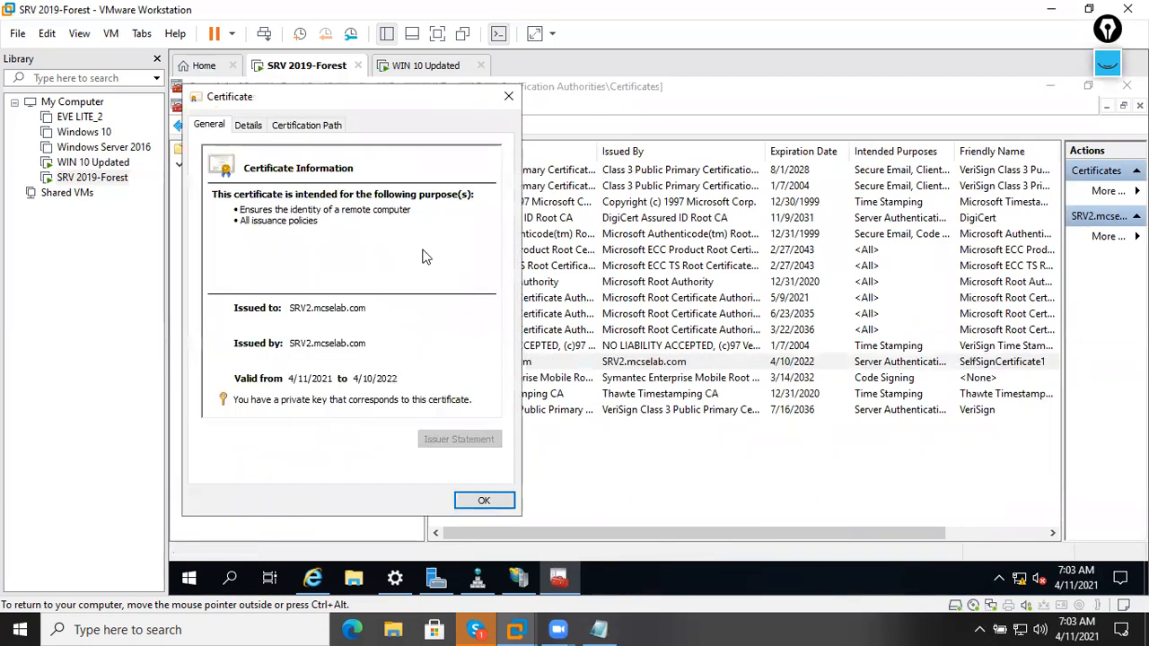
click(247, 125)
click(306, 125)
click(248, 125)
click(209, 125)
click(485, 501)
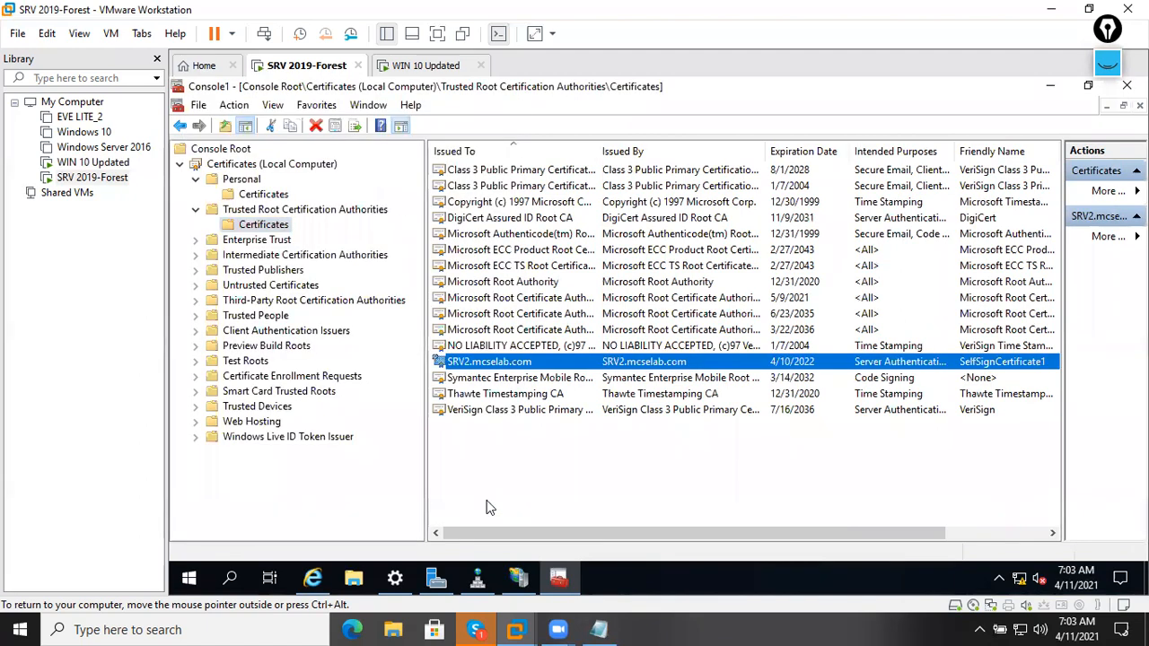
key(ctrl+alt)
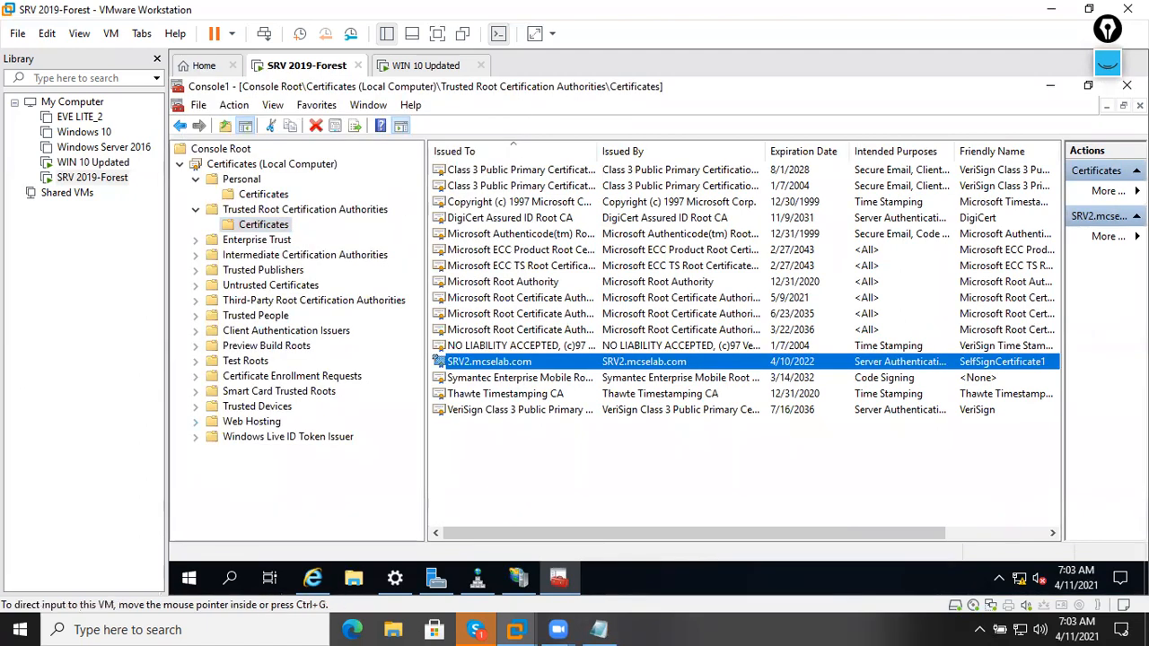
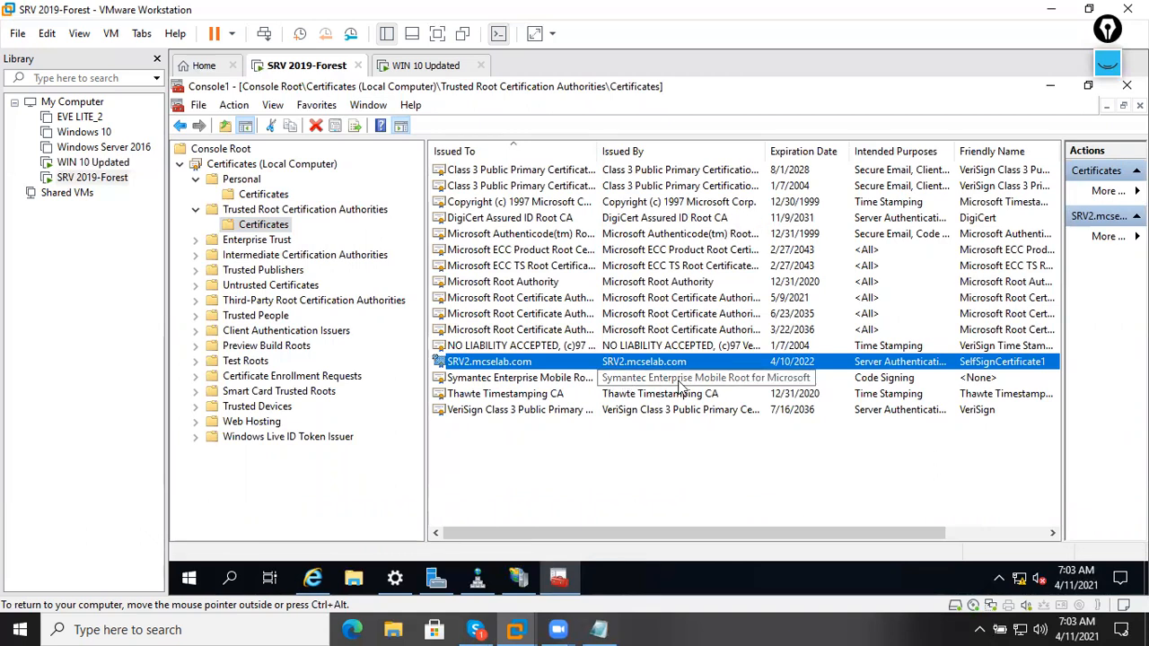
Display the Personal store's certificates, showing only SRV2.mcselab.com.
click(278, 197)
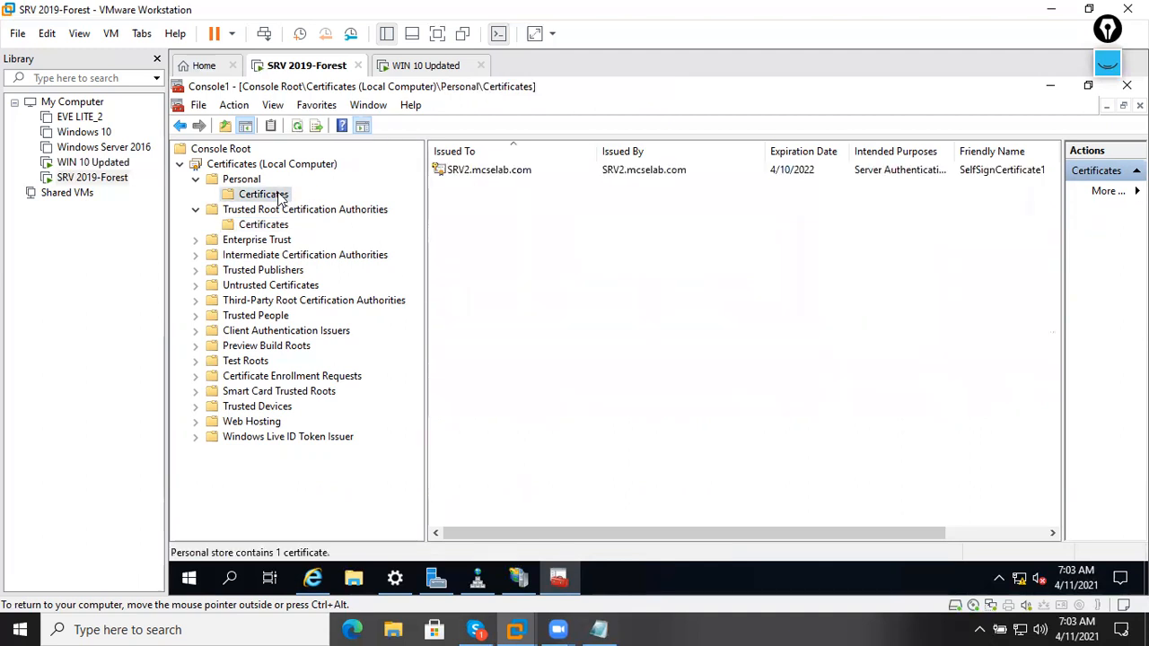
Begin exporting the SRV2.mcselab.com certificate, then cancel this first attempt.
right_click(463, 172)
mouse_move(551, 205)
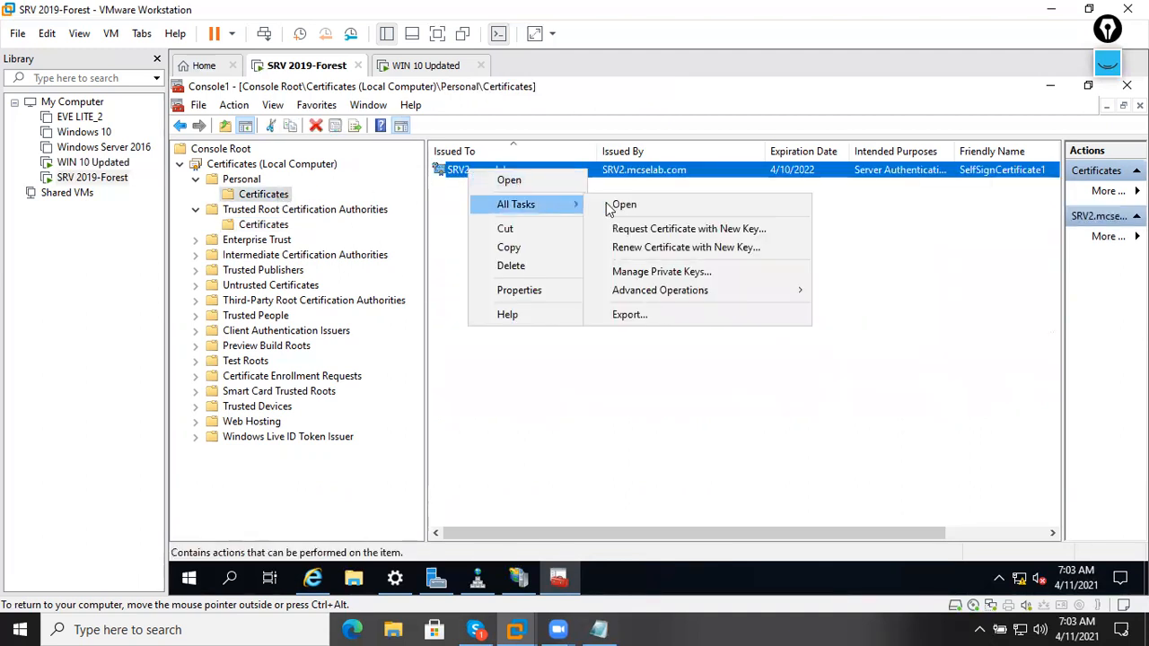
click(695, 316)
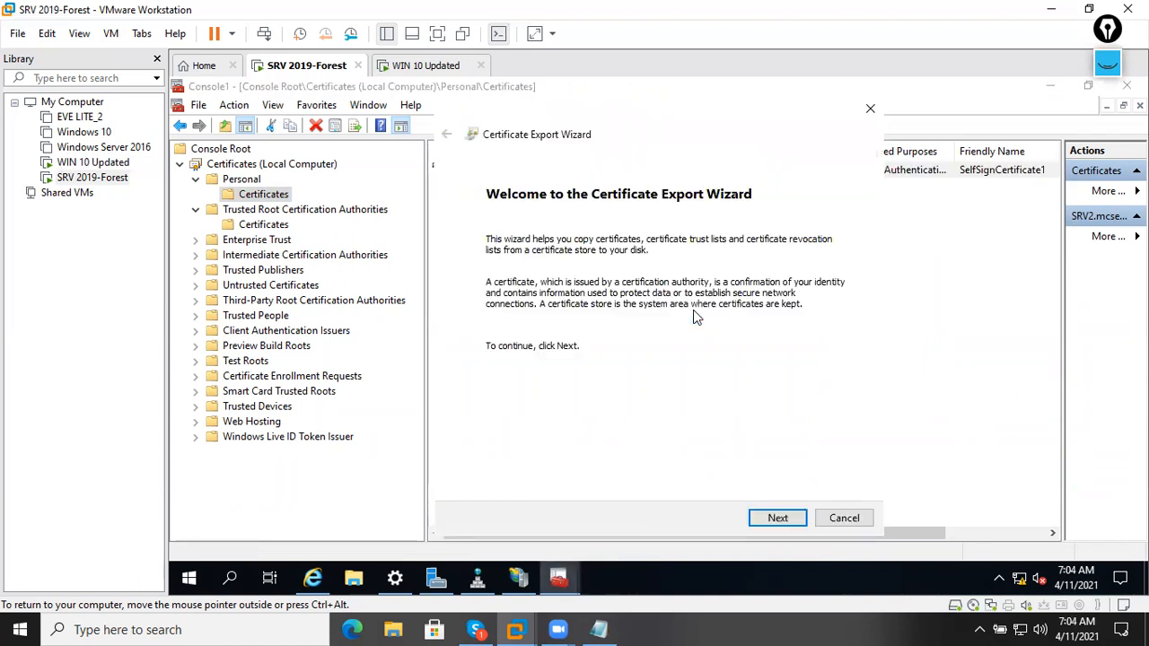
click(777, 518)
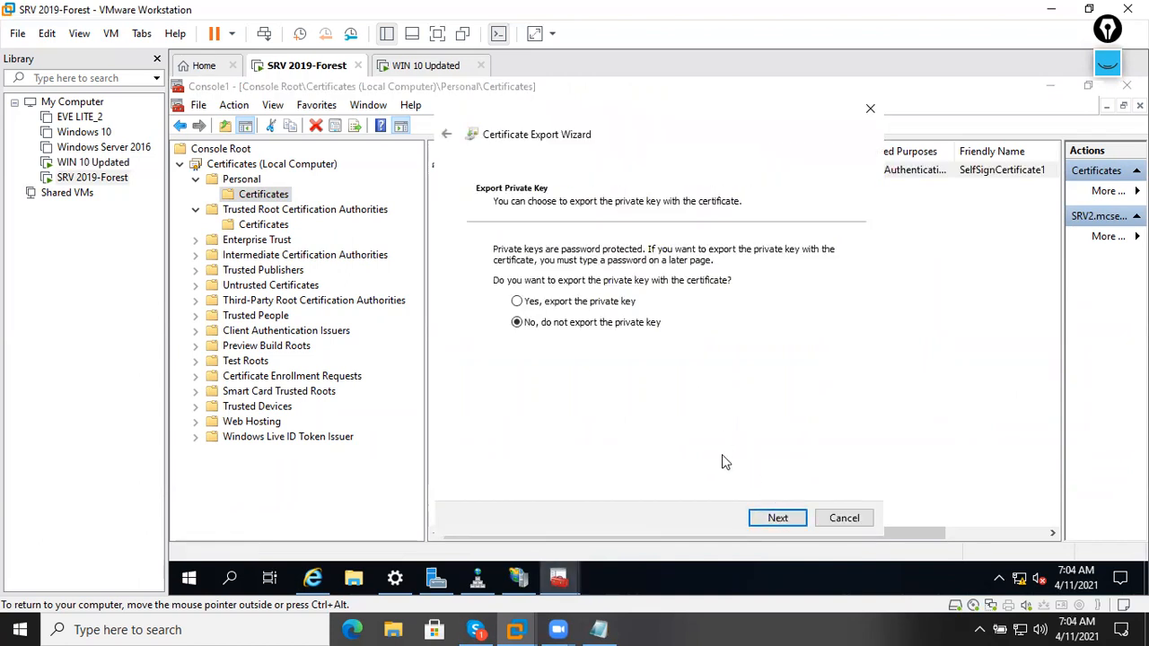
click(778, 518)
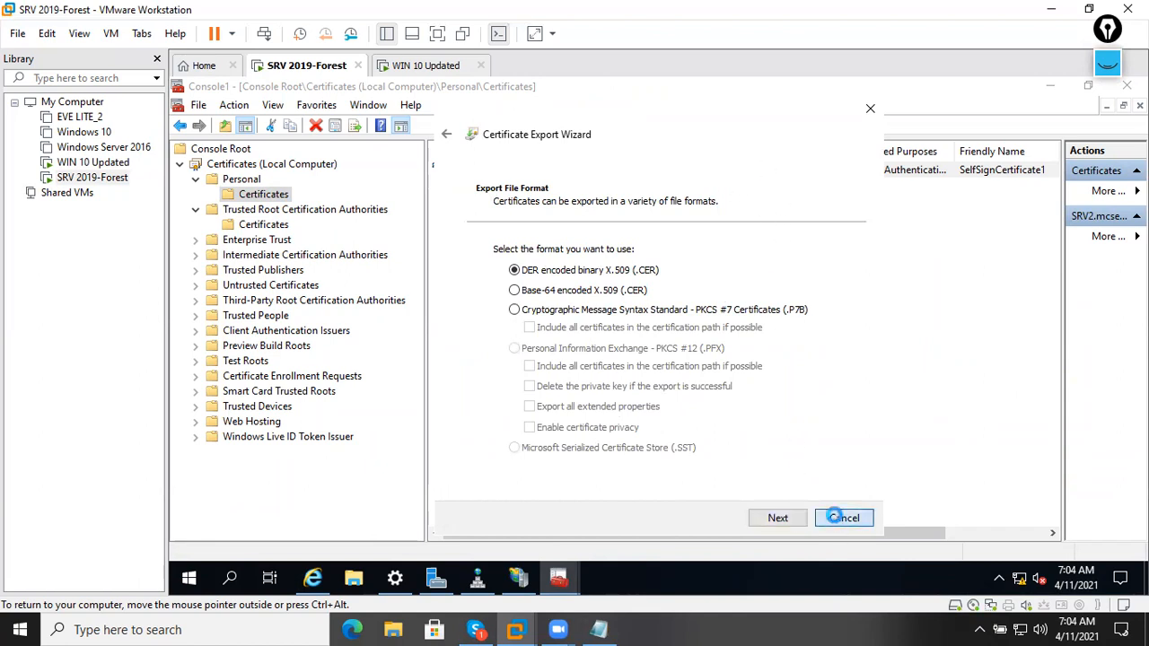
click(843, 518)
Restart the SRV2 certificate export with no private key in DER encoded .CER format.
right_click(464, 177)
mouse_move(523, 208)
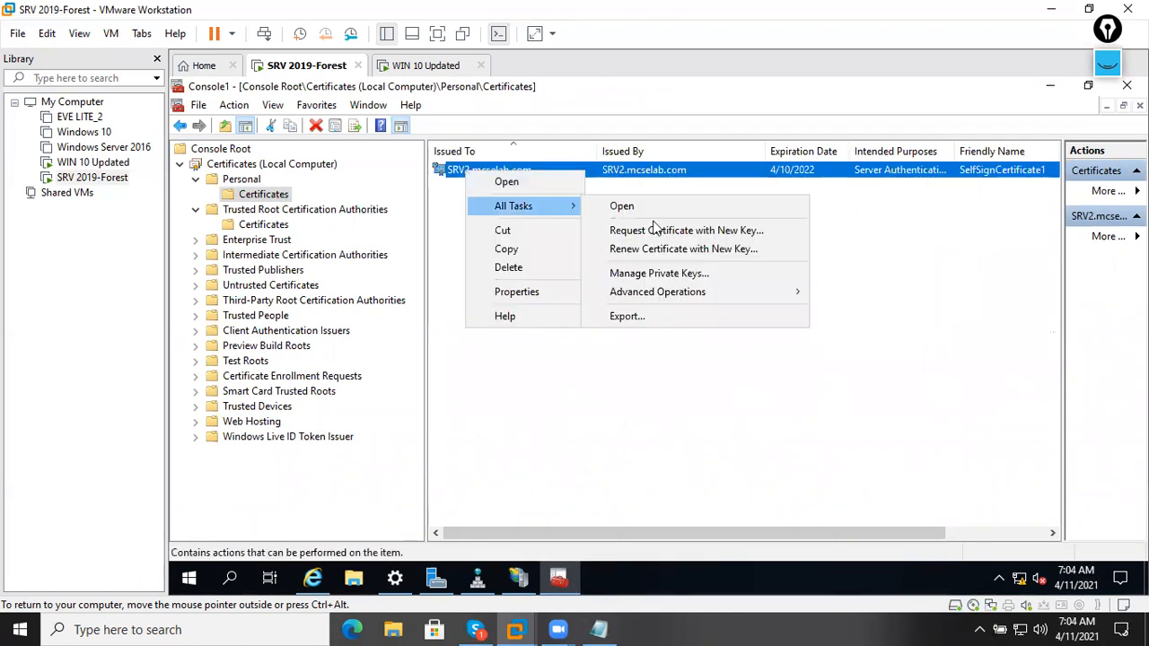
click(673, 321)
click(778, 518)
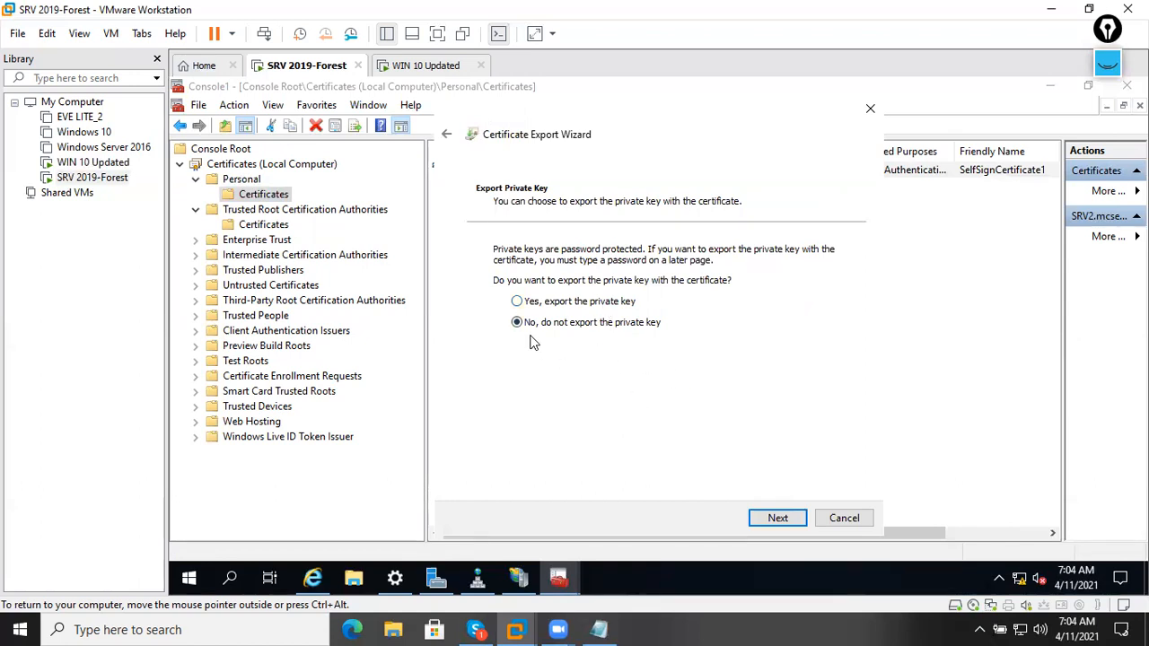
click(774, 518)
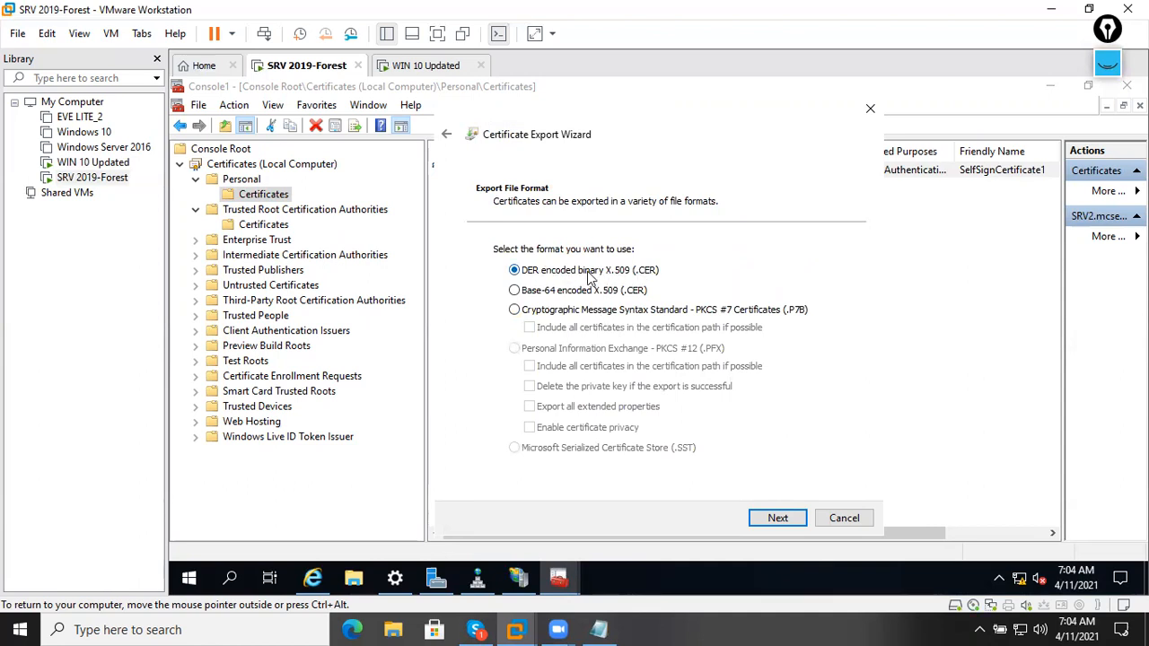
click(790, 518)
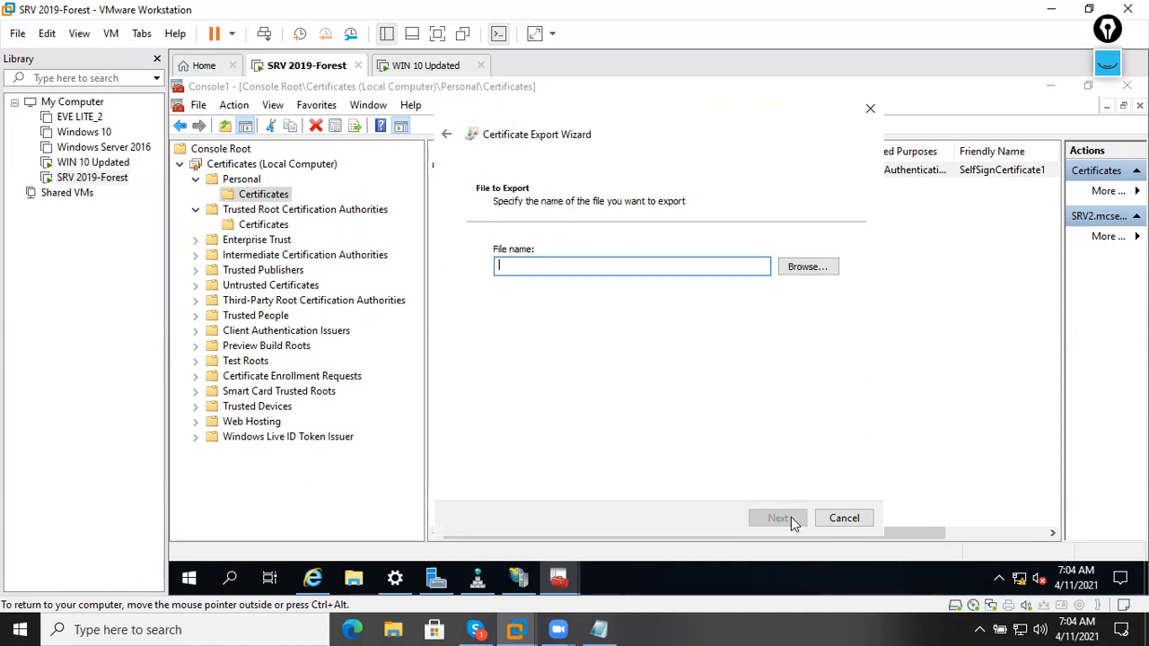
Save the export as Self_sigCertficate.cer in Documents and finish the wizard.
click(801, 269)
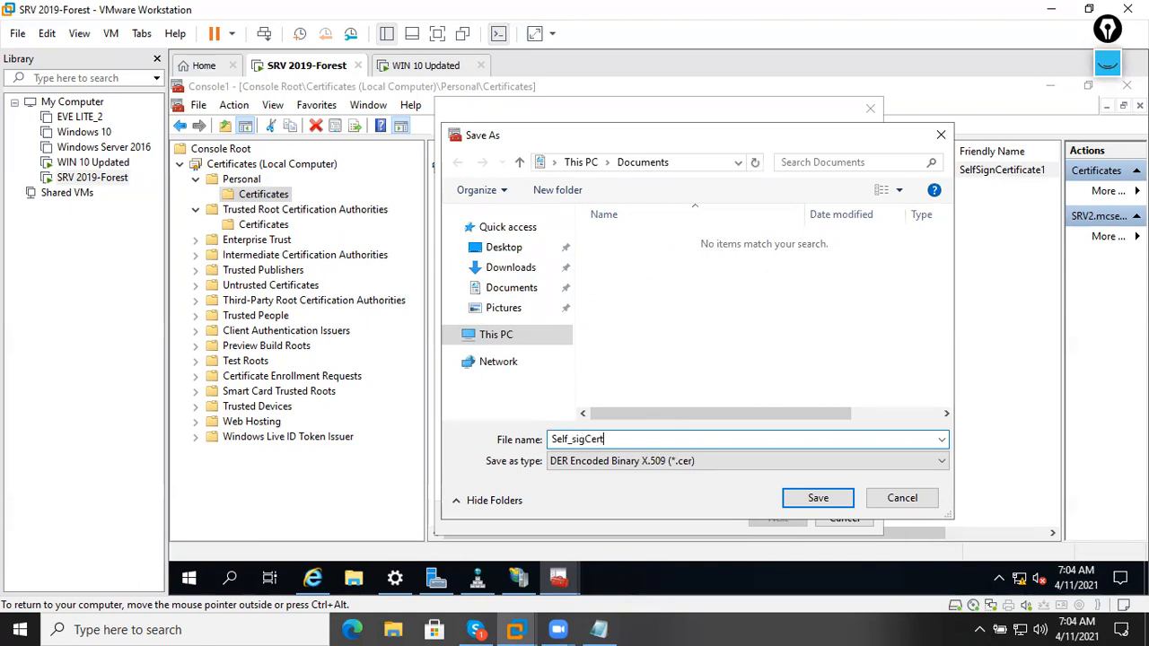
text(te)
key(Return)
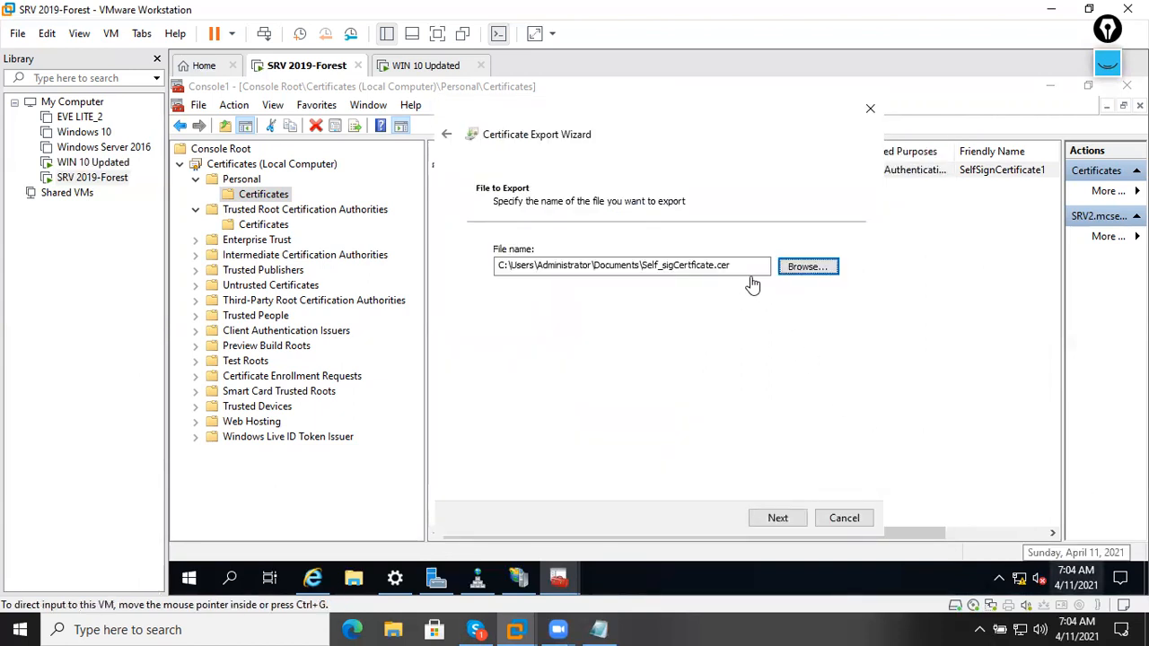
click(804, 520)
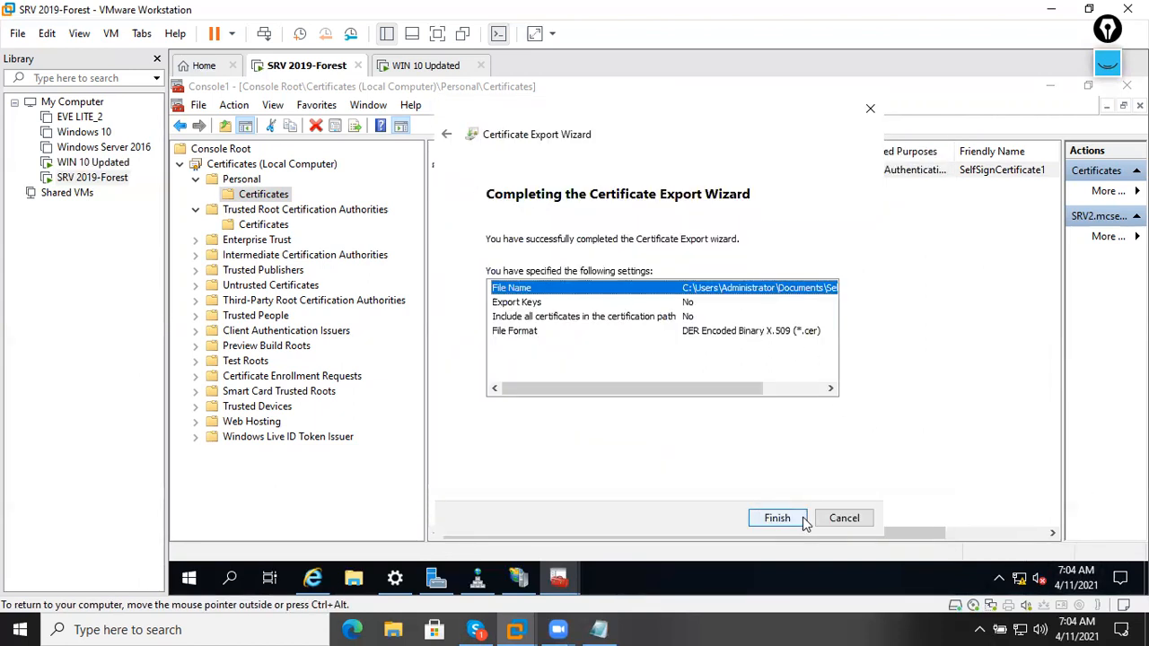
click(777, 519)
click(696, 380)
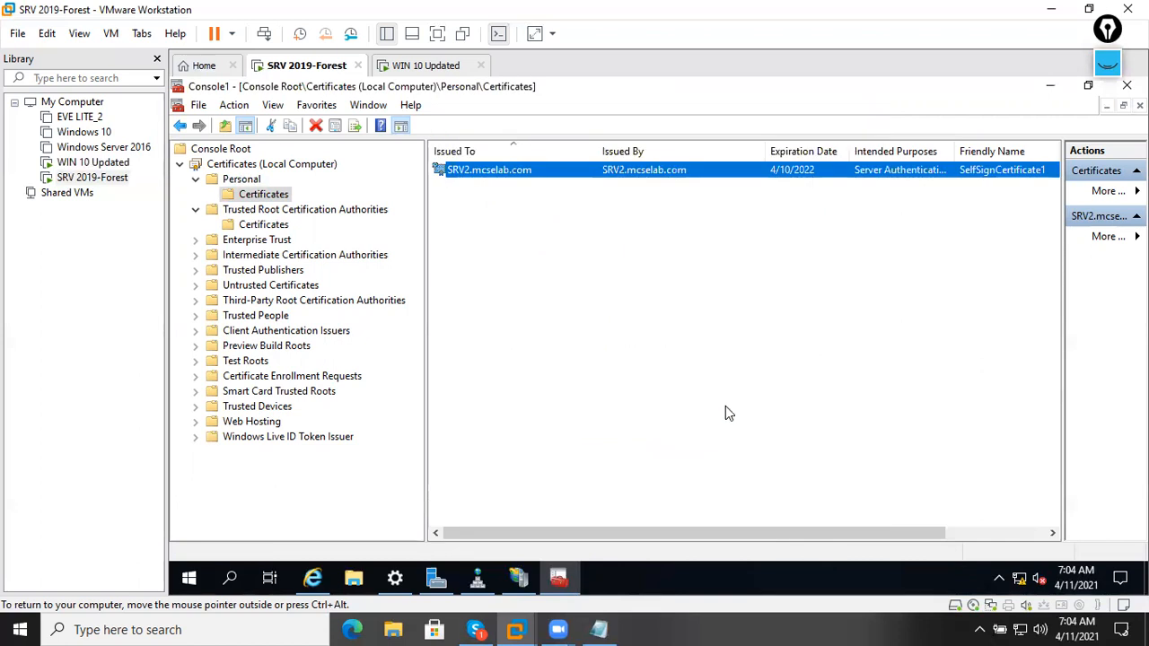
click(725, 413)
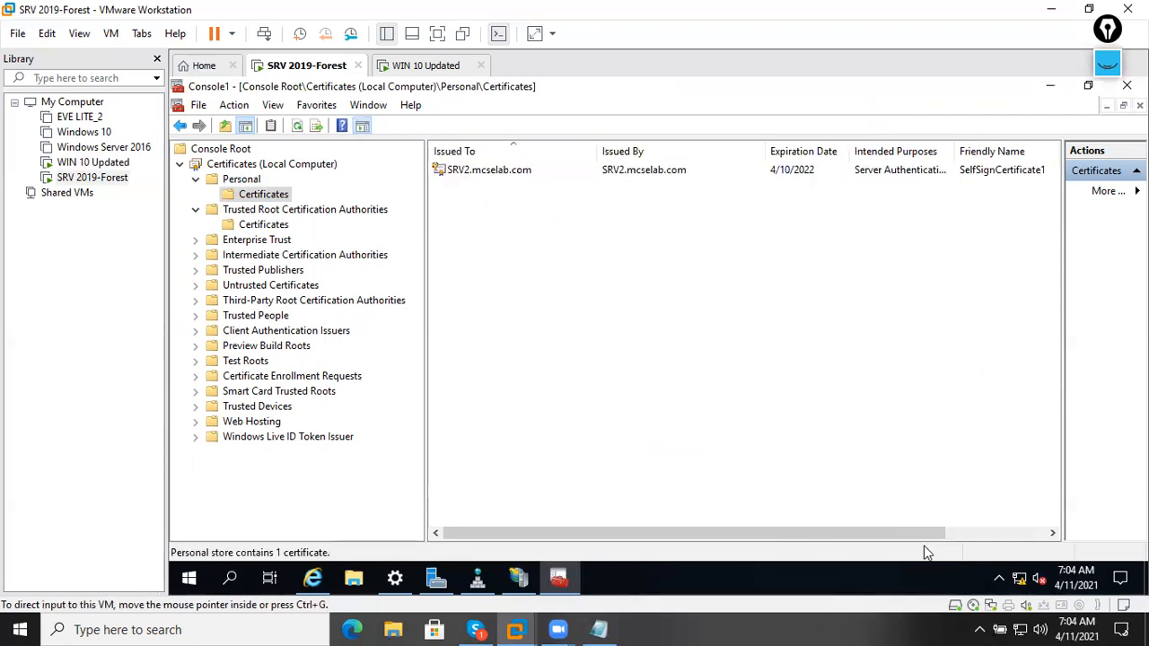
Close the certificate console without saving and minimize the browser and DNS Manager.
click(1089, 88)
click(898, 111)
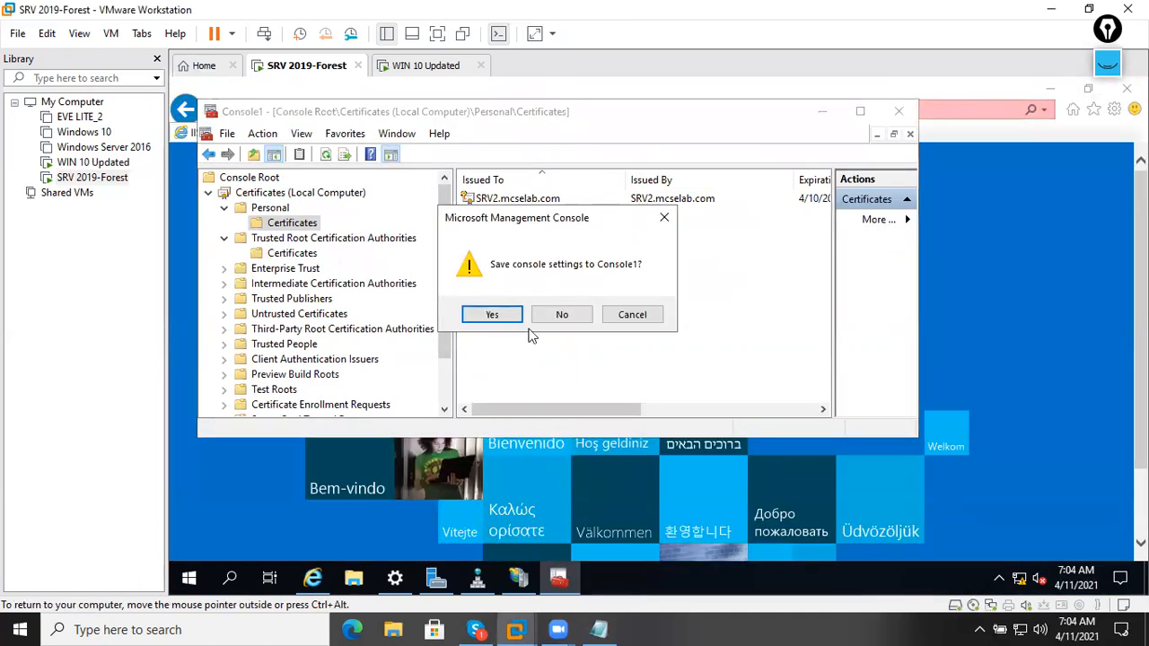
click(562, 314)
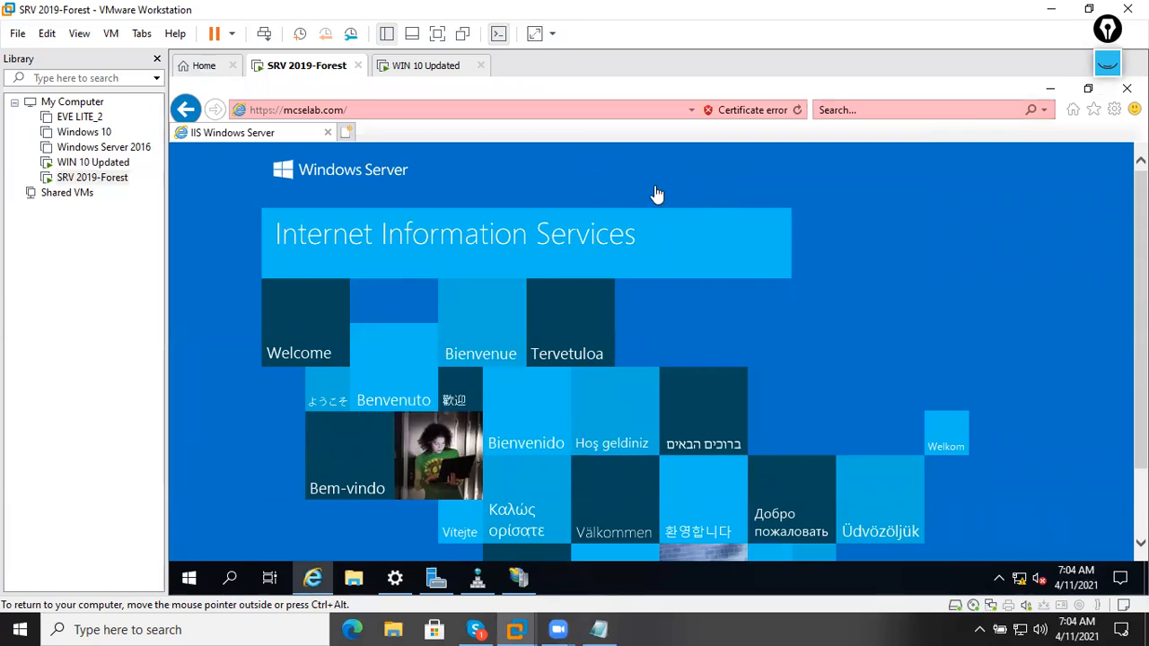
click(1049, 96)
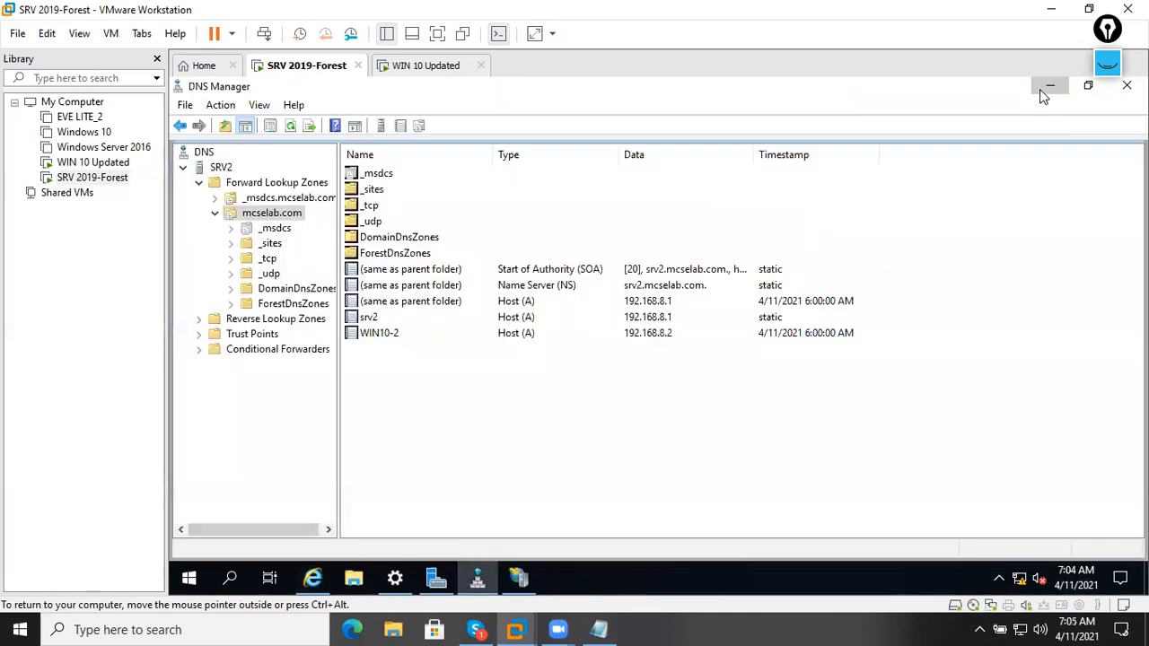
click(1048, 85)
Launch Active Directory Users and Computers and browse mcselab.com to its Computers container.
click(1022, 124)
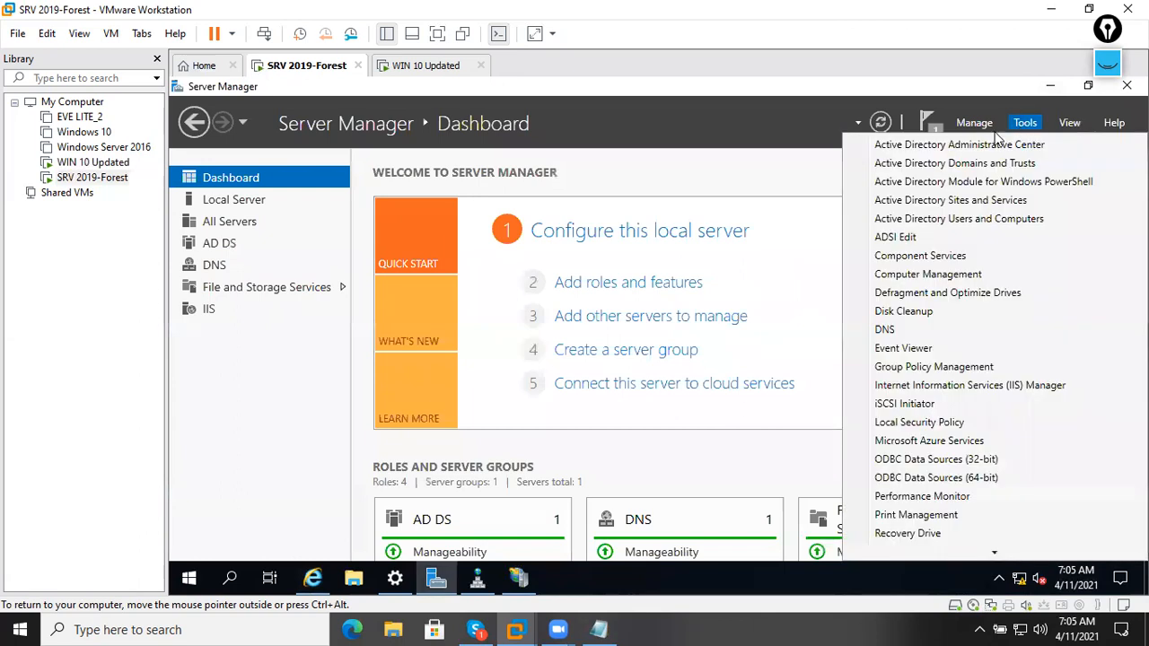
click(966, 220)
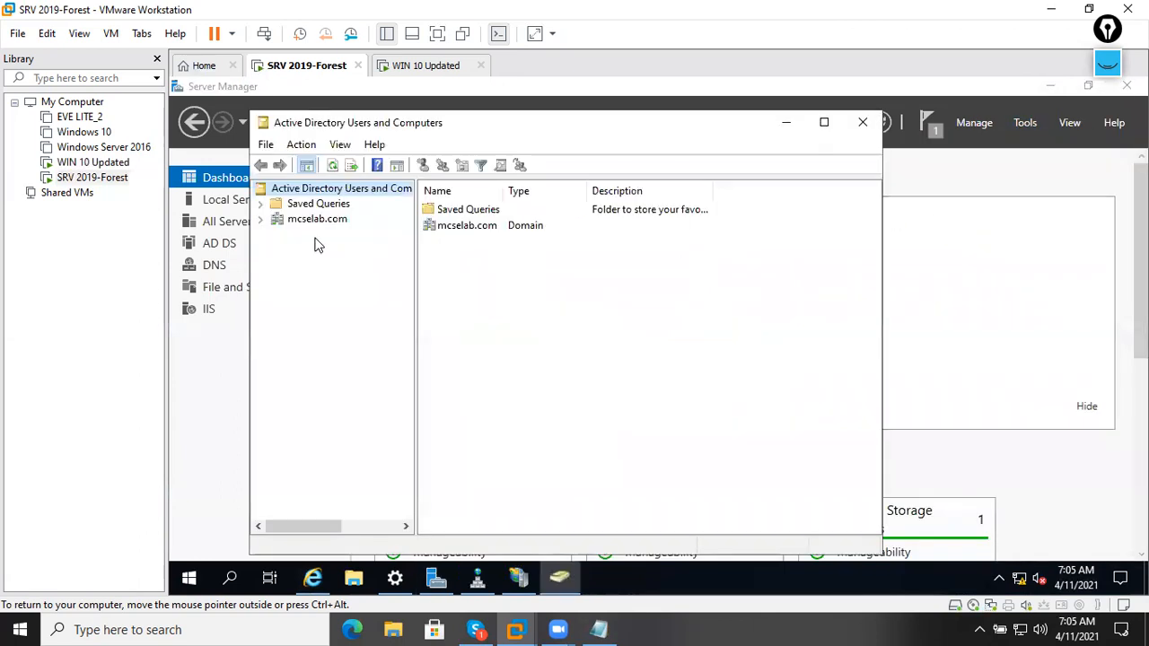
double_click(317, 221)
click(334, 253)
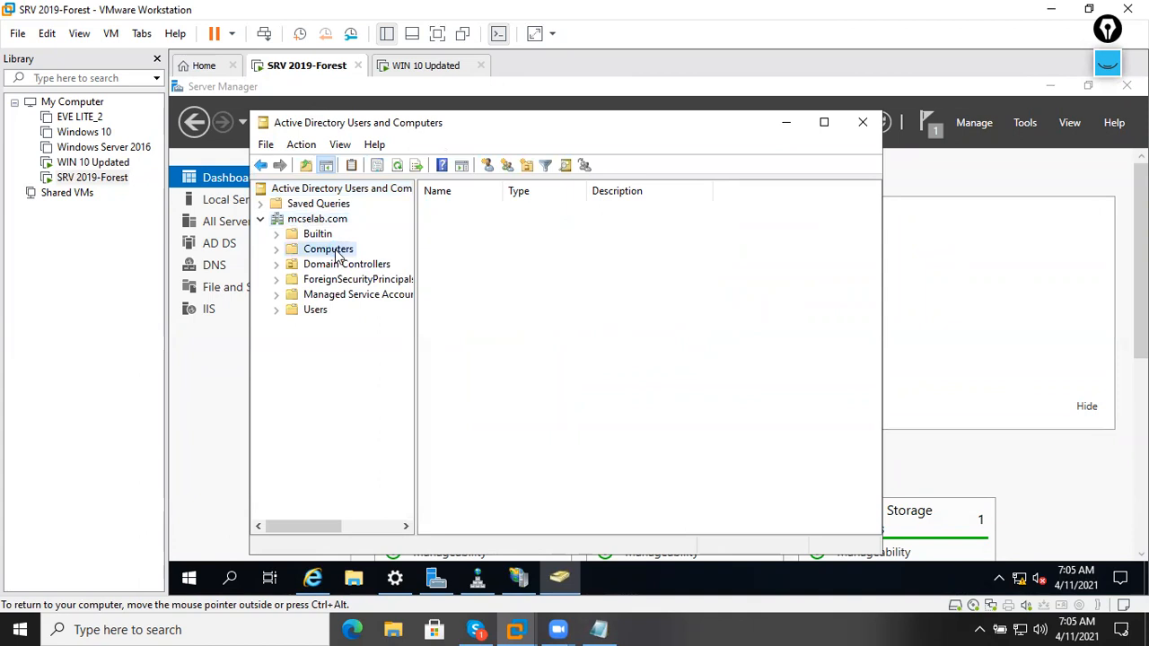
click(346, 264)
click(328, 249)
Select the WIN10-2 computer in the Computers container.
drag(483, 228, 566, 446)
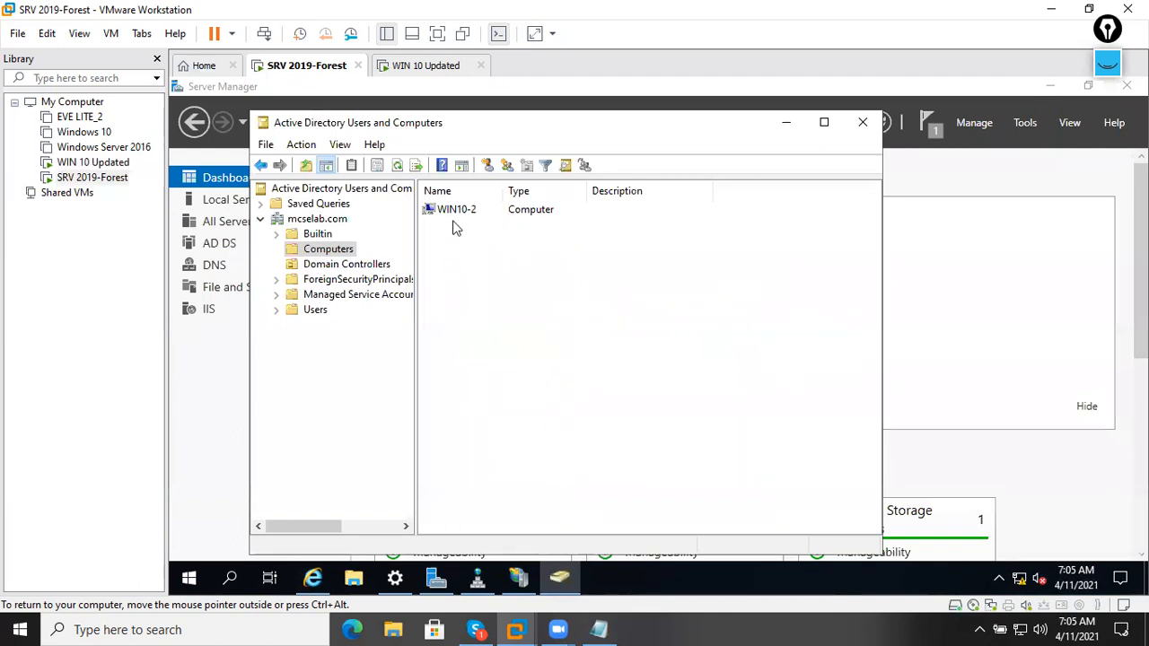
click(516, 216)
click(507, 266)
click(463, 220)
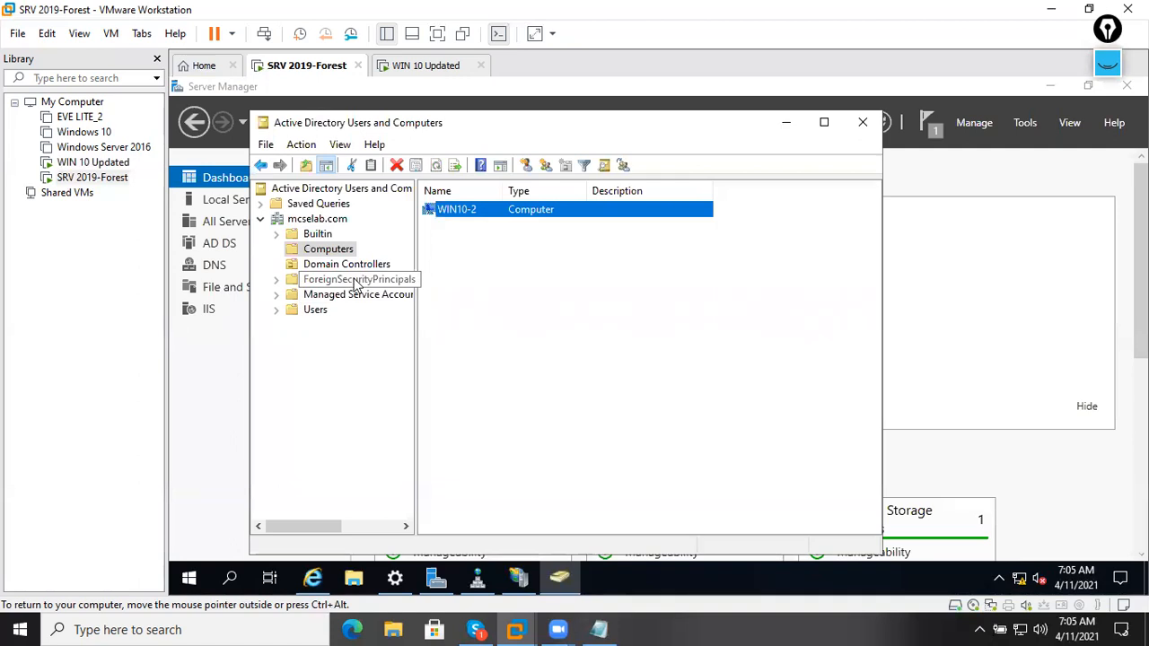
Create a new organizational unit named TEST-OU in the mcselab.com domain.
click(823, 123)
right_click(238, 182)
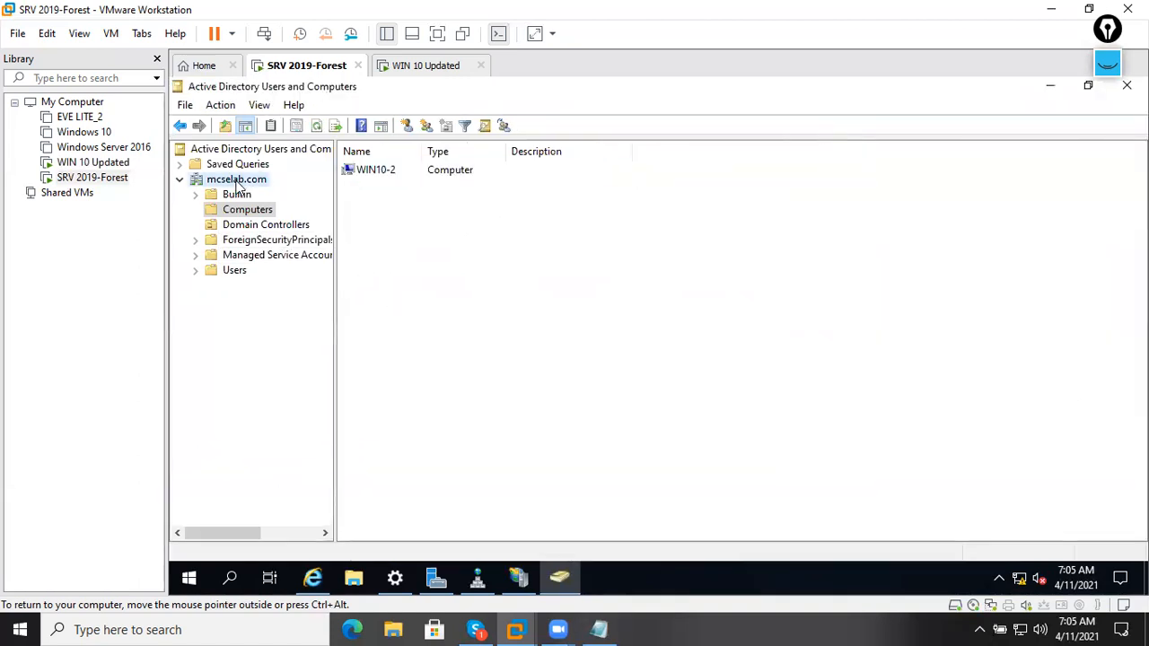
mouse_move(340, 308)
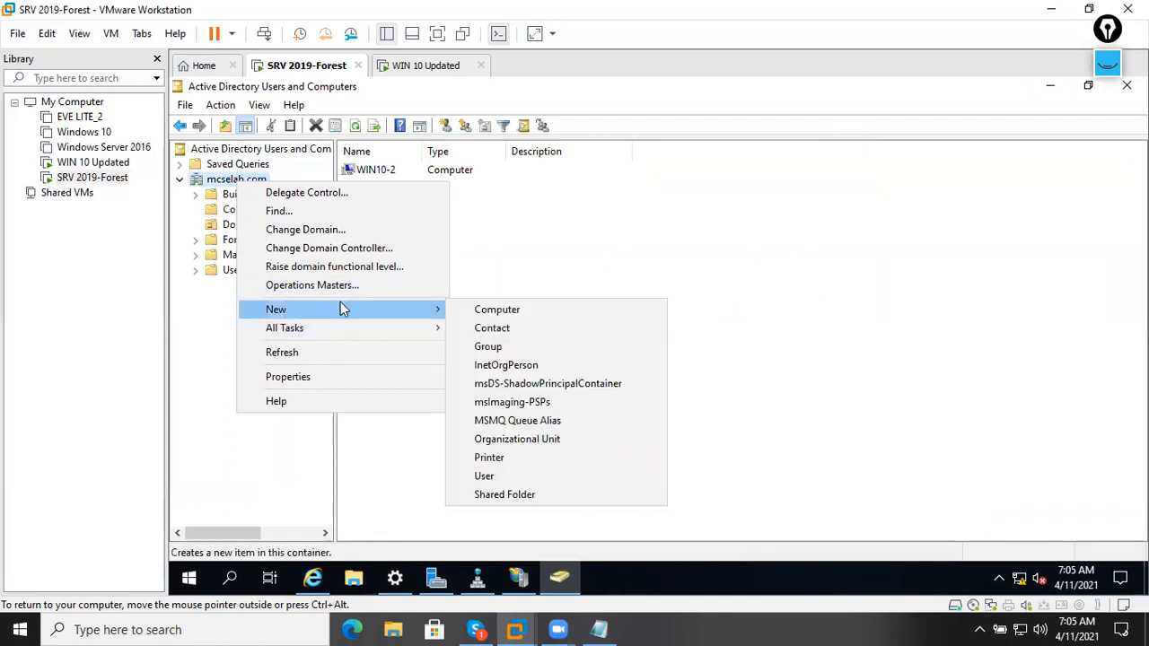
click(553, 439)
text(TEST-OUT)
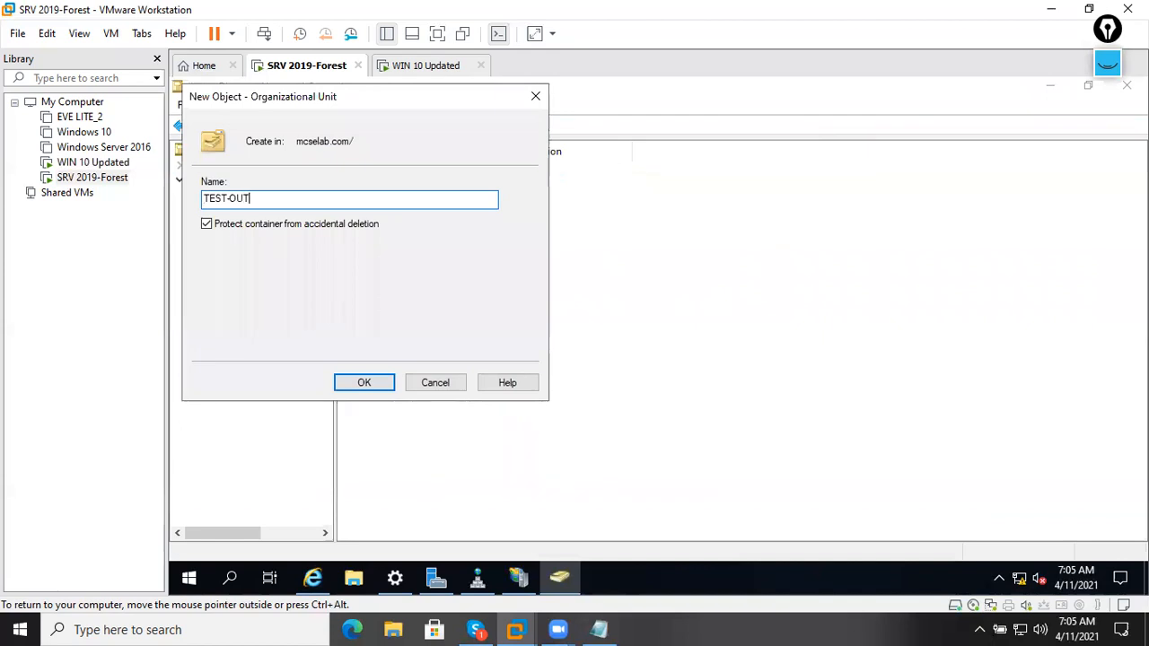
key(BackSpace)
key(Return)
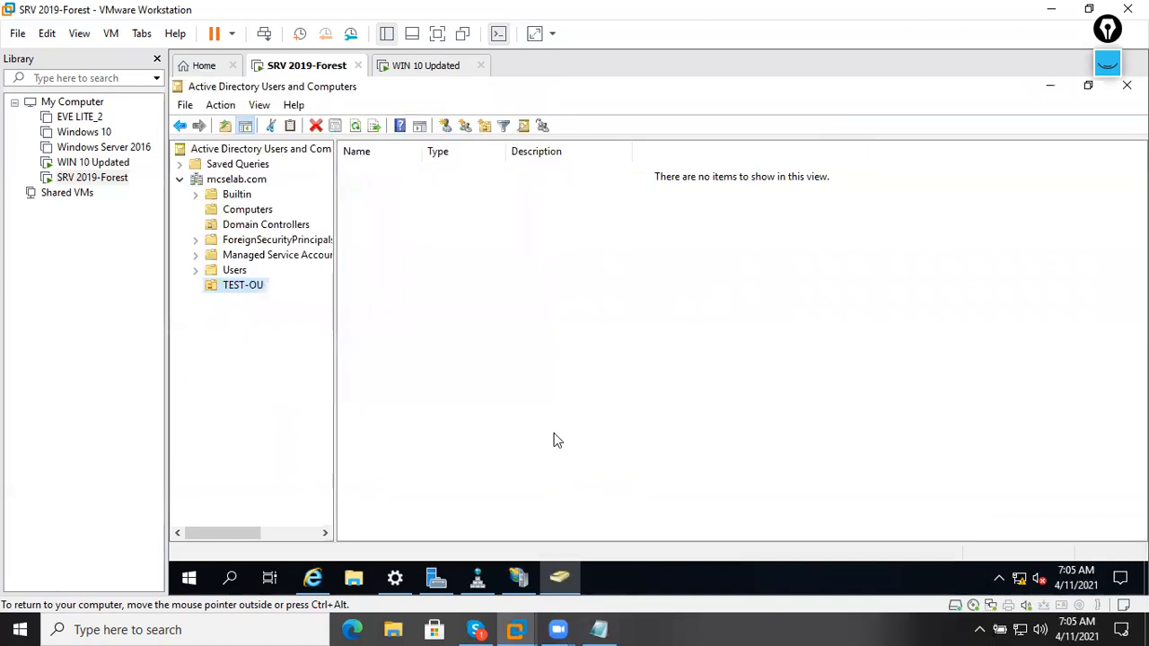
Move the WIN10-2 computer from Computers into TEST-OU.
click(238, 211)
right_click(385, 174)
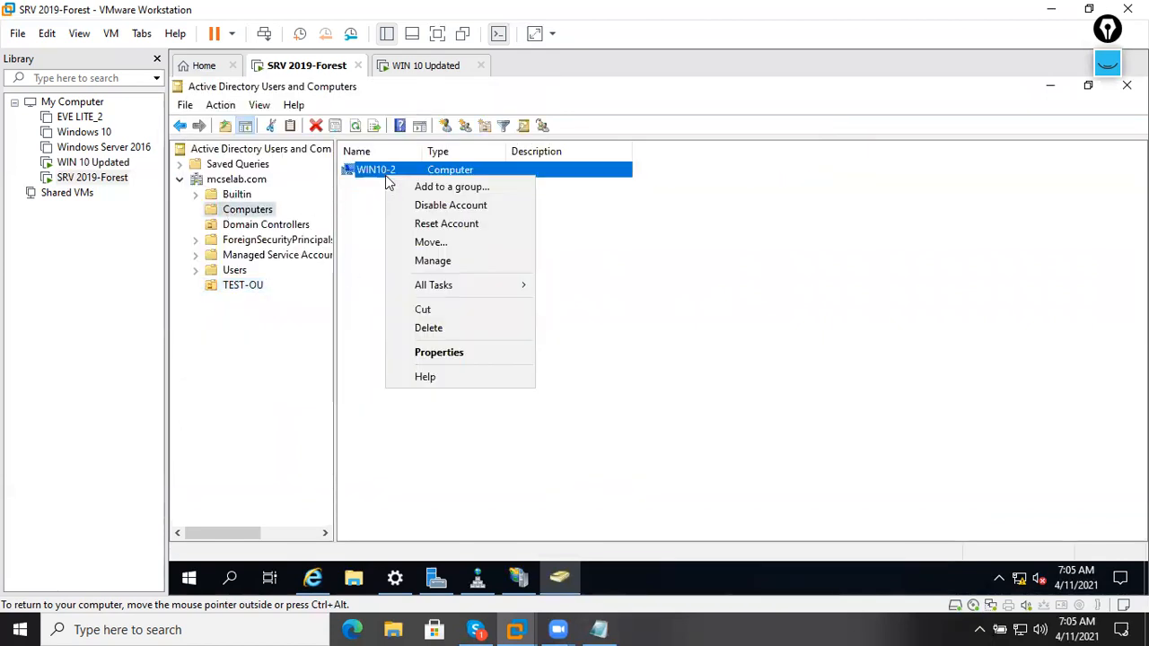
click(427, 241)
click(319, 281)
click(388, 382)
click(243, 285)
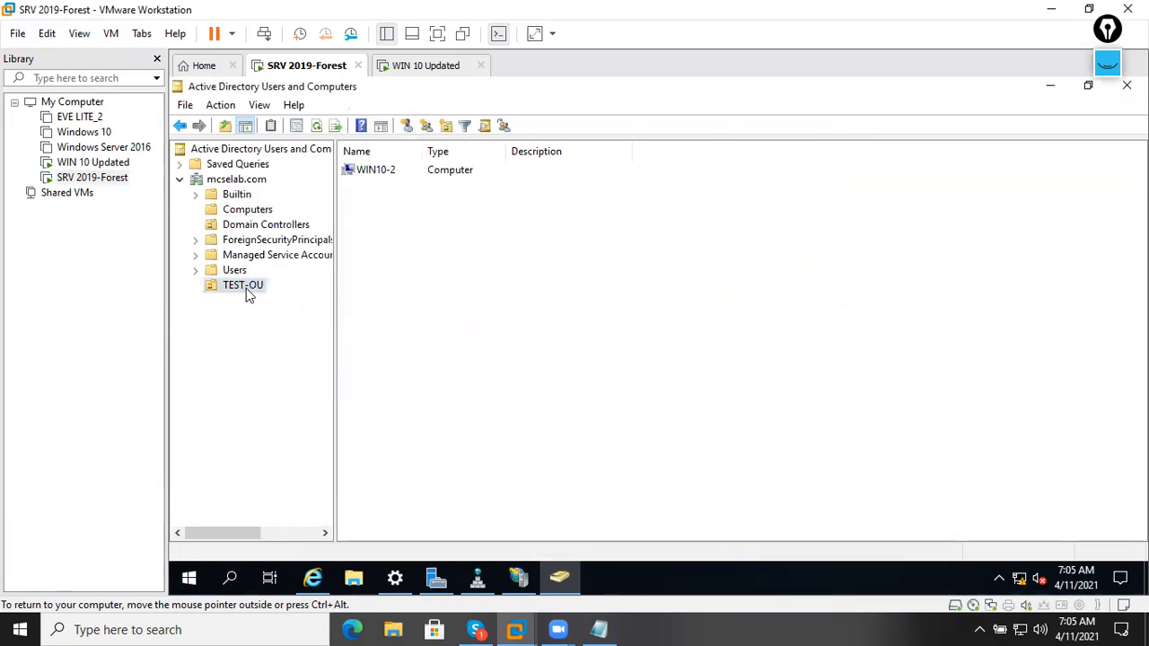
Check WIN10-2's operating system details in its properties, closing without changes.
right_click(387, 173)
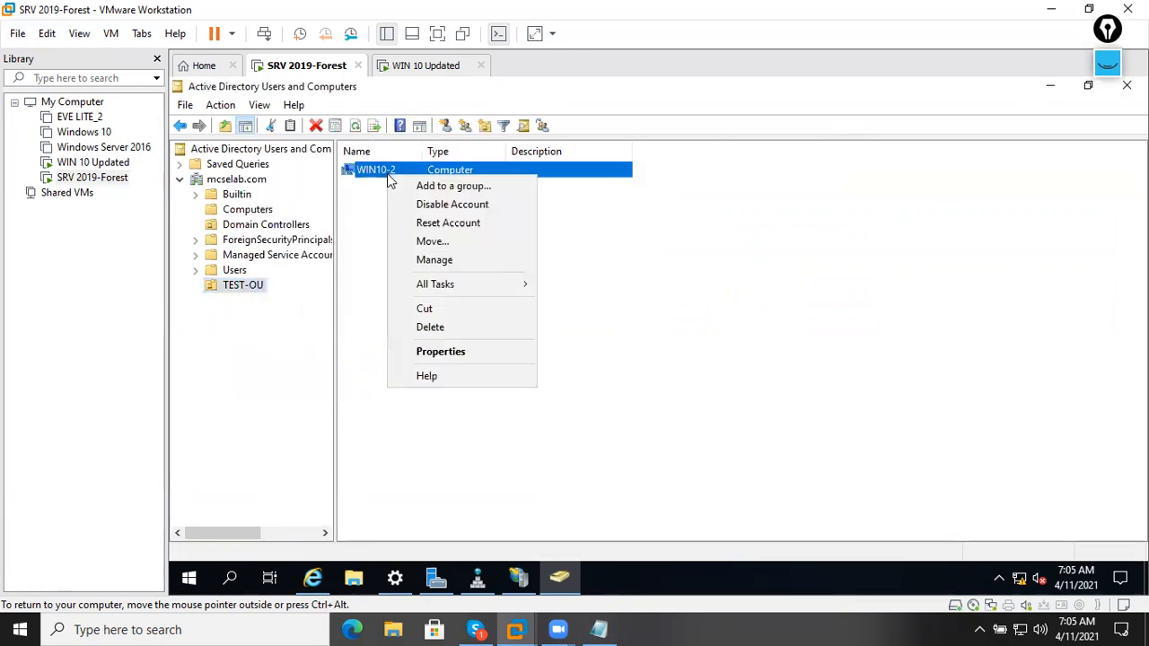
click(433, 351)
click(562, 147)
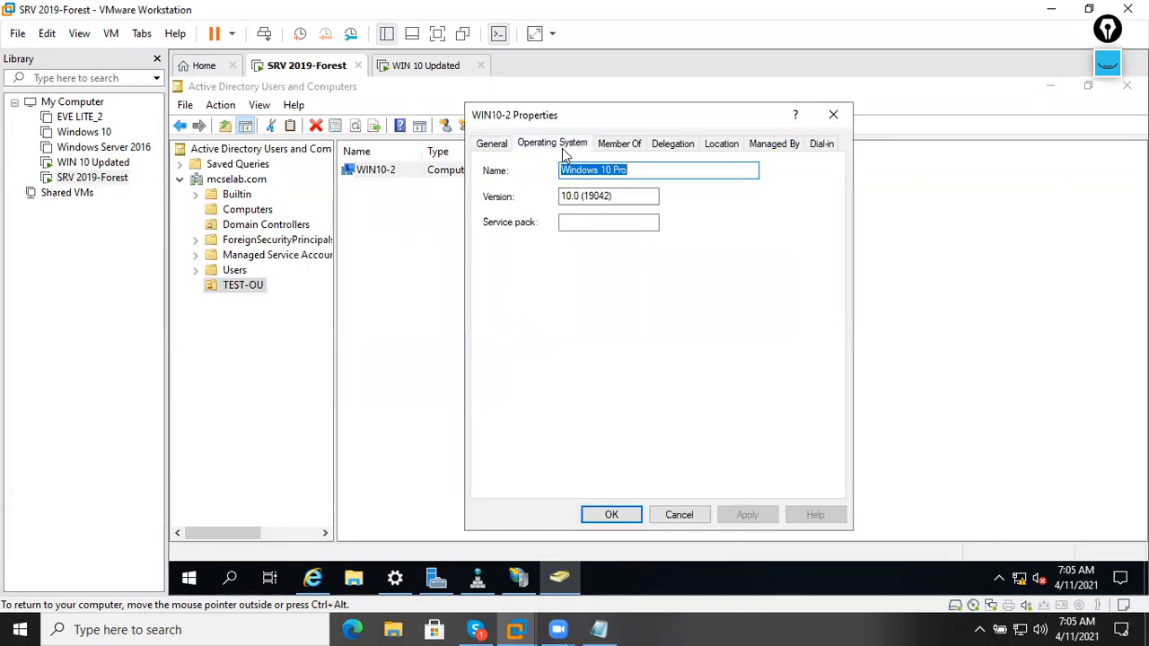
click(653, 167)
click(680, 515)
Select WIN10-2 within TEST-OU, then return to Server Manager's Dashboard.
click(243, 287)
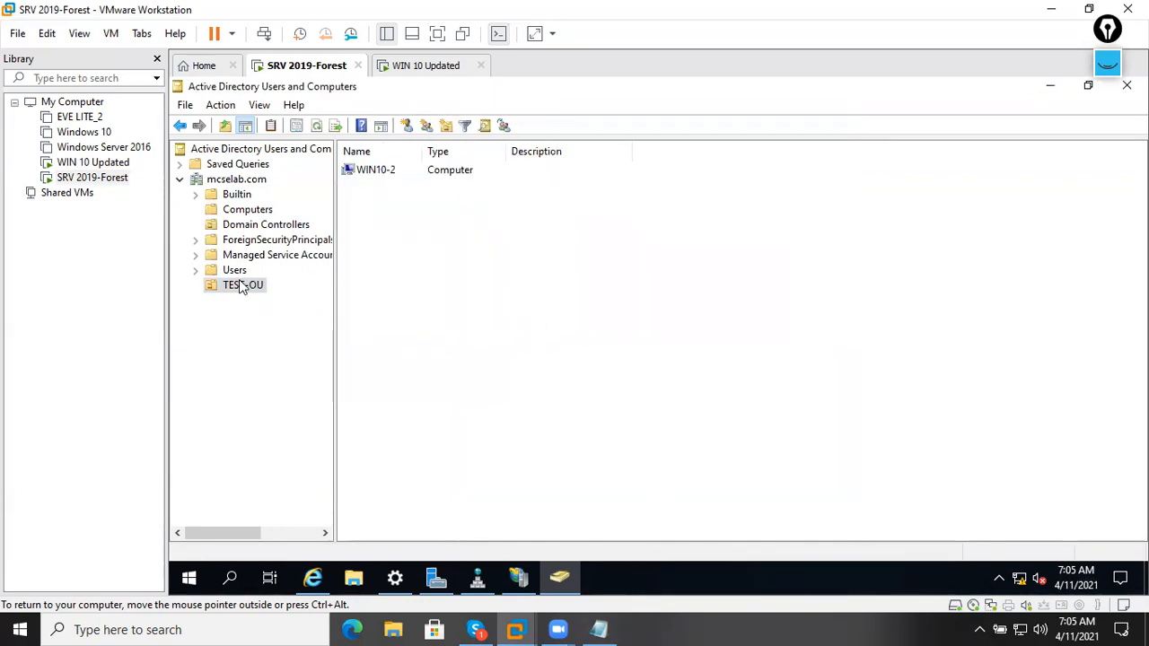
click(404, 173)
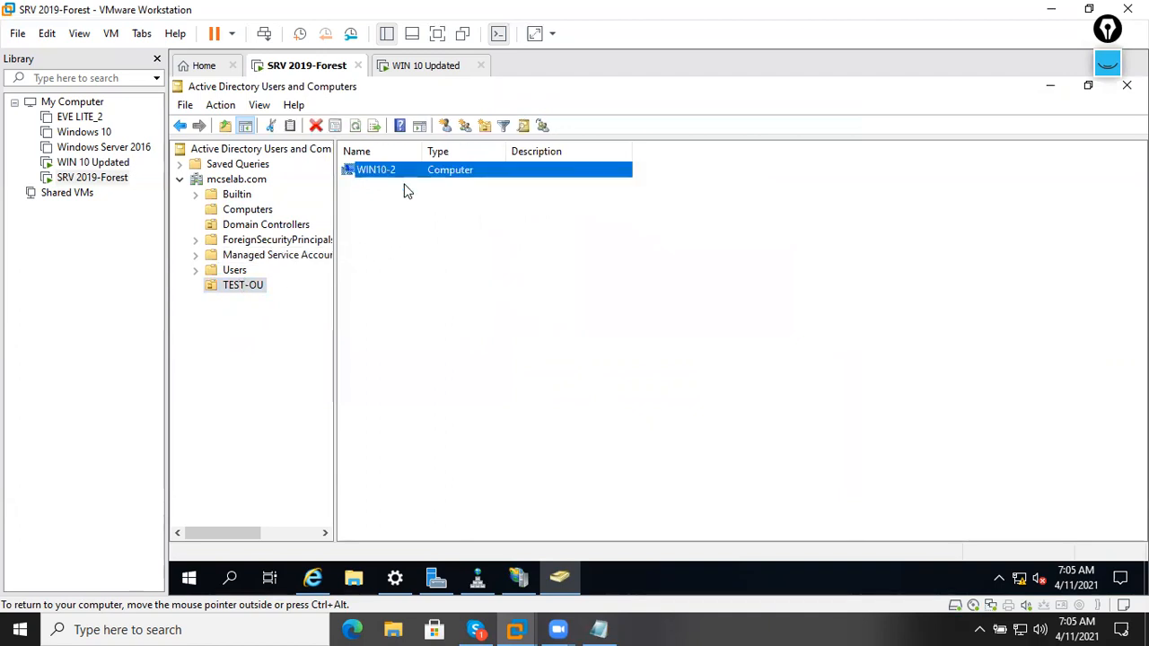
click(408, 224)
click(387, 177)
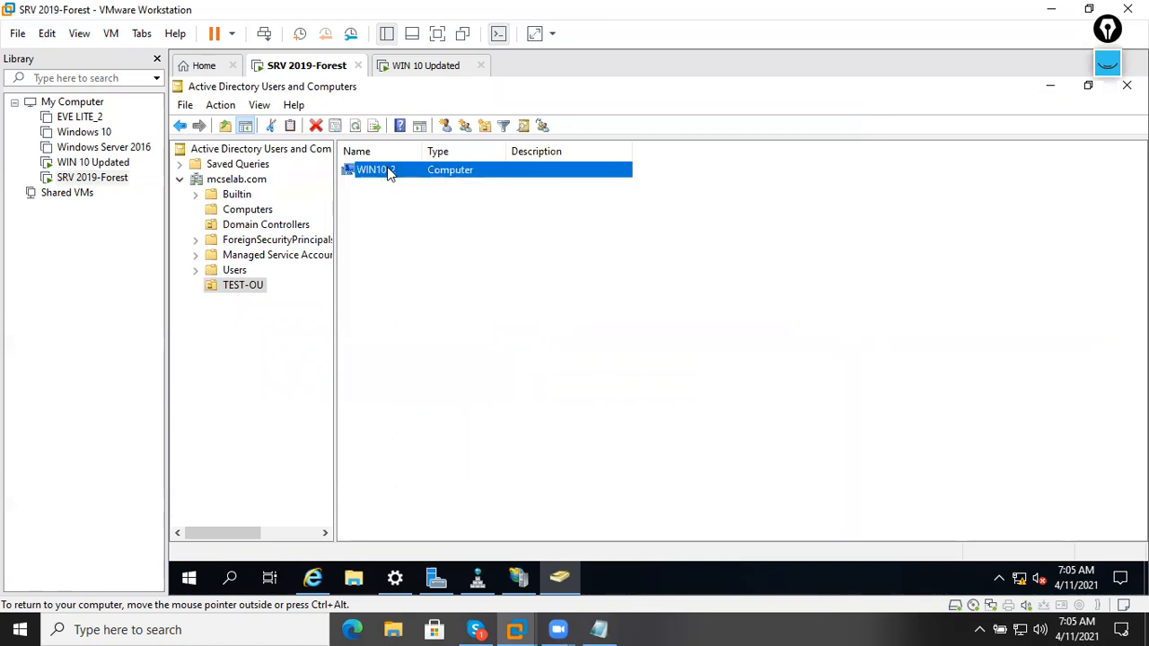
click(402, 220)
click(478, 575)
Launch Group Policy Management and expand the mcselab.com domain to TEST-OU.
click(437, 578)
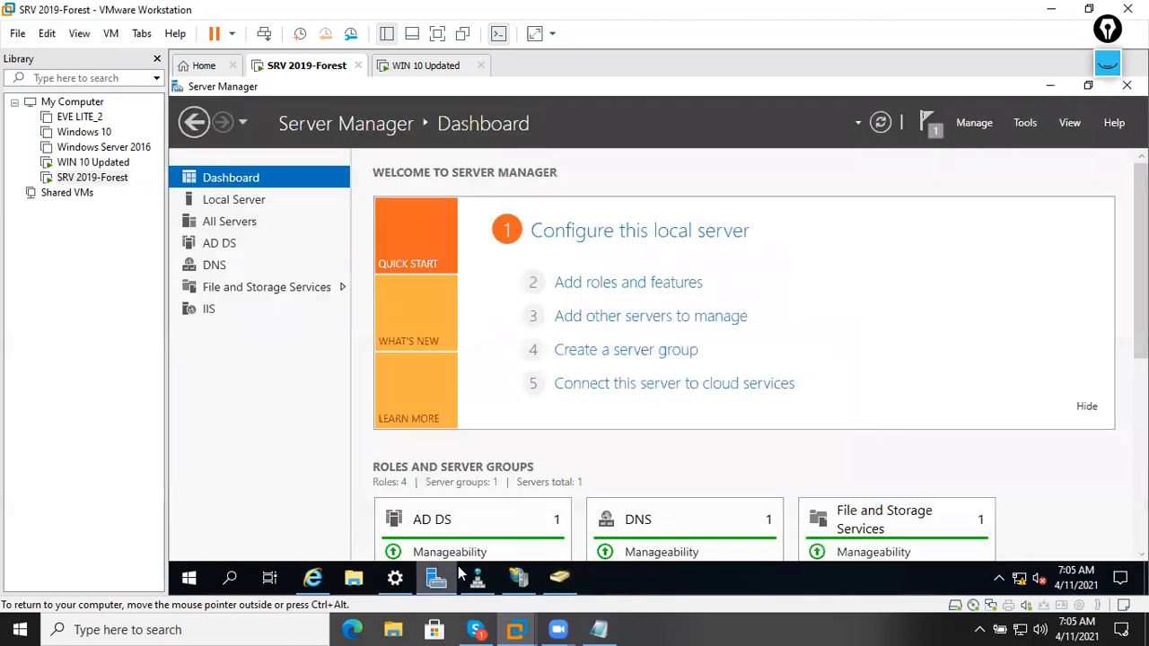
click(1025, 120)
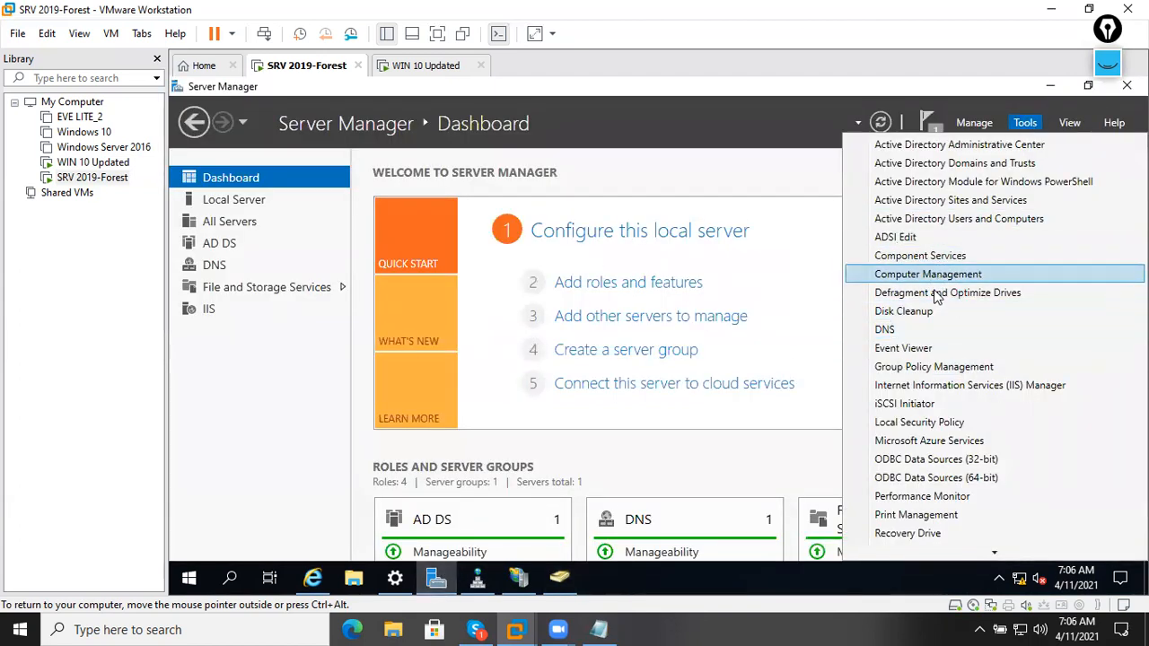
click(934, 368)
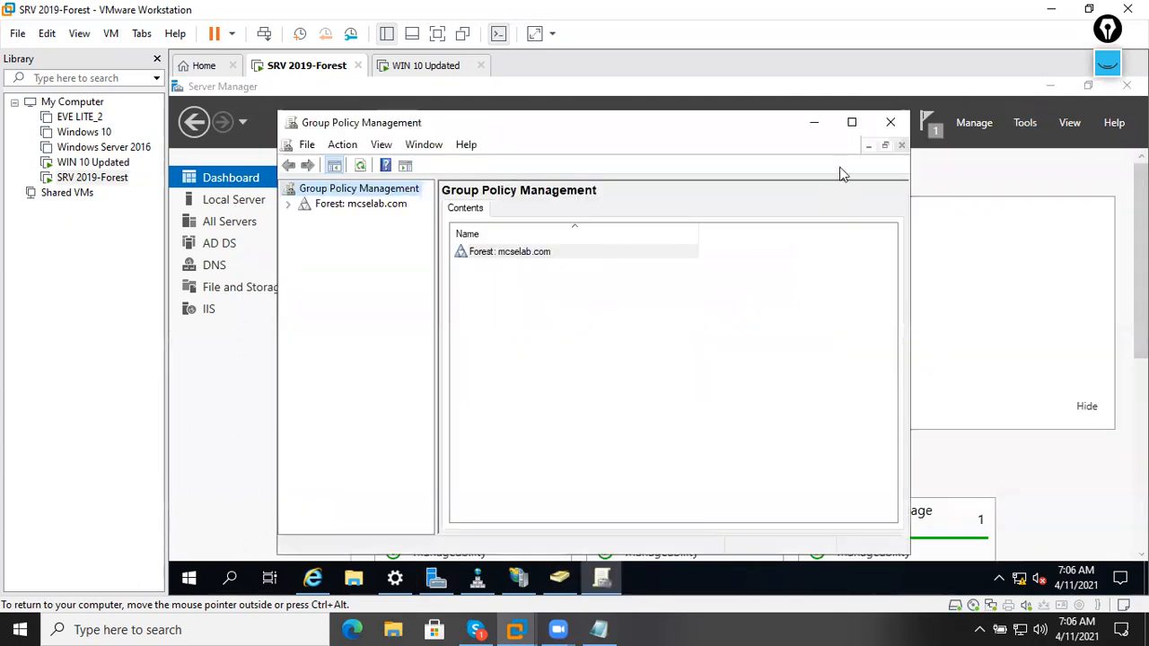
click(849, 120)
double_click(261, 169)
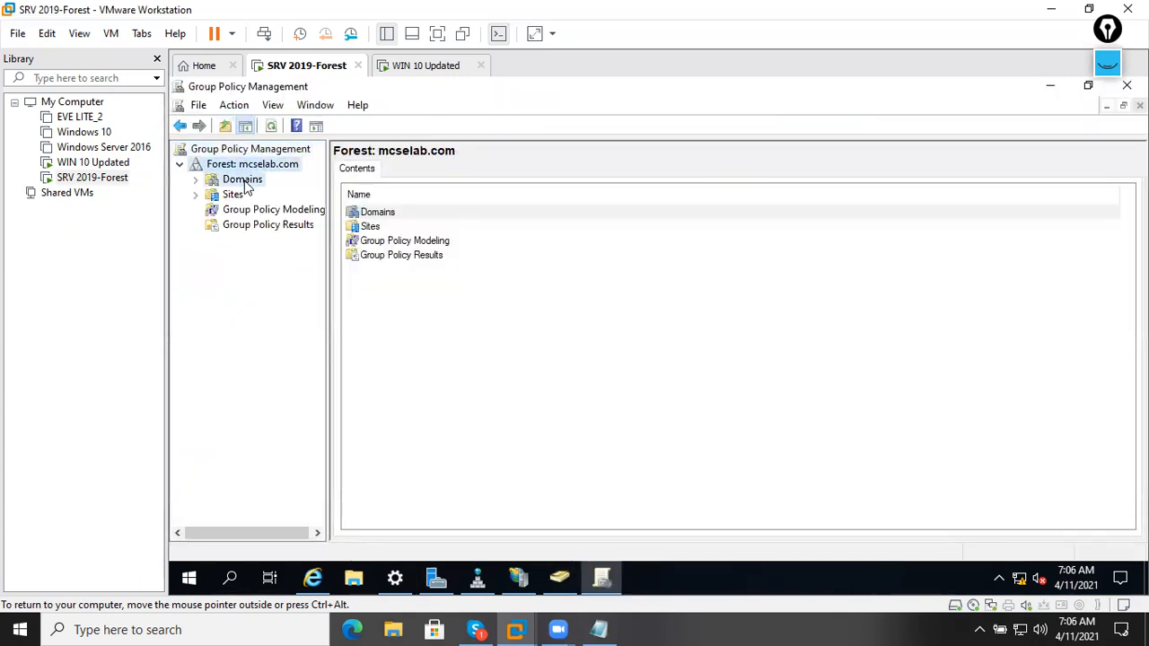
double_click(243, 181)
double_click(235, 196)
click(269, 240)
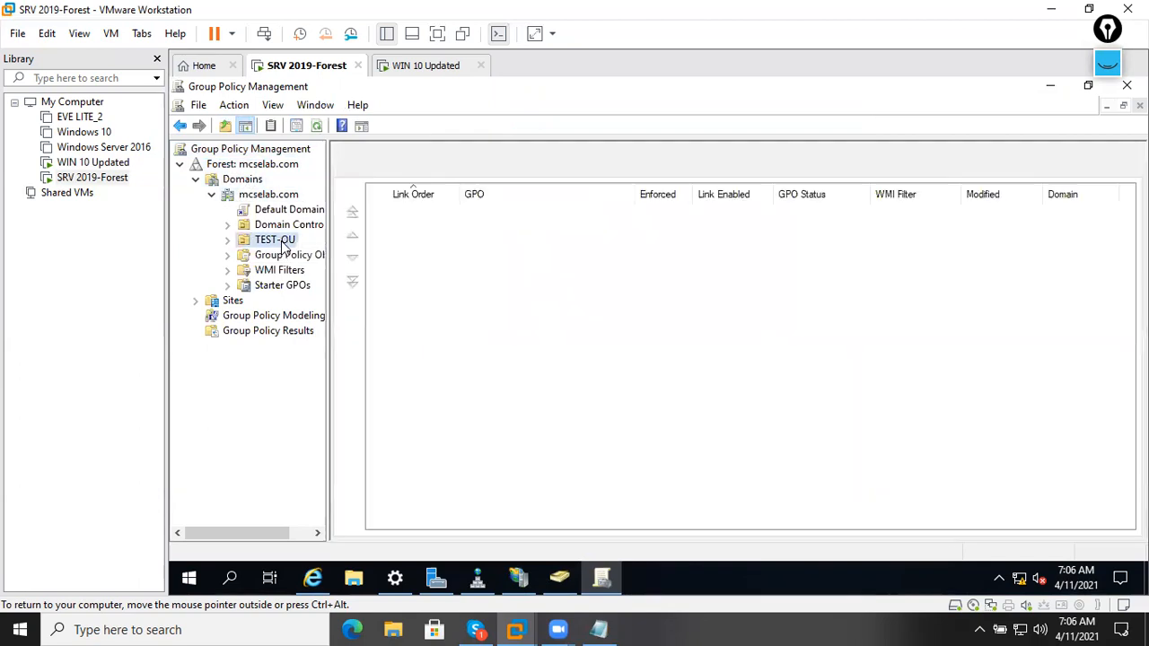
Create a GPO named TEST-GPO linked to TEST-OU.
right_click(280, 241)
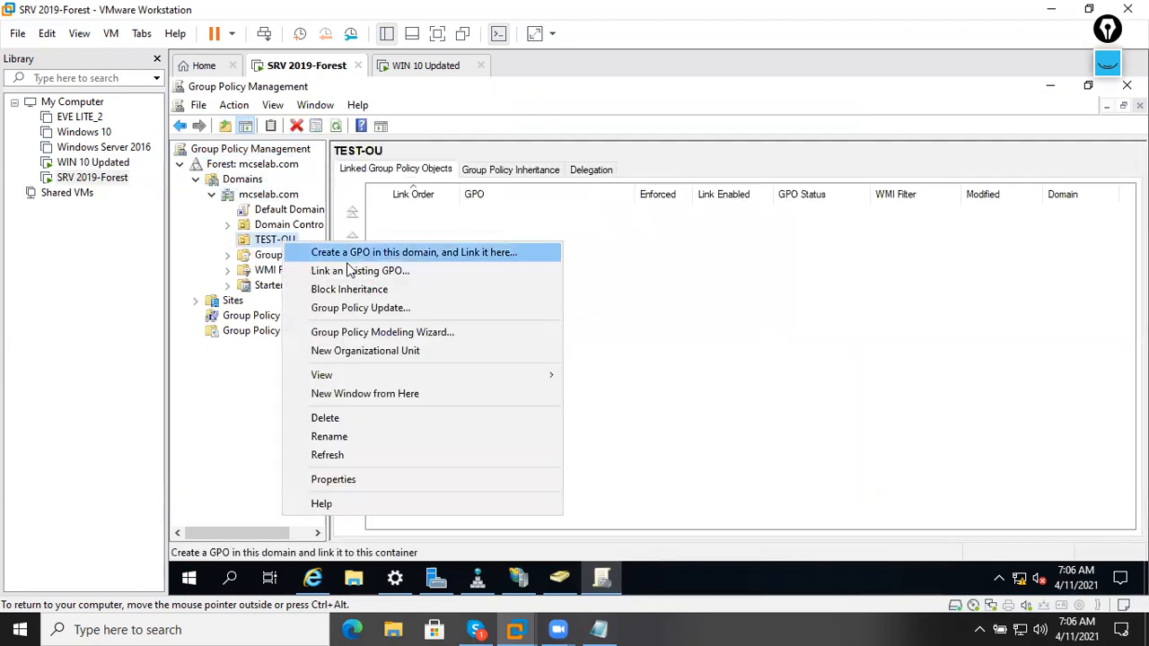
click(491, 254)
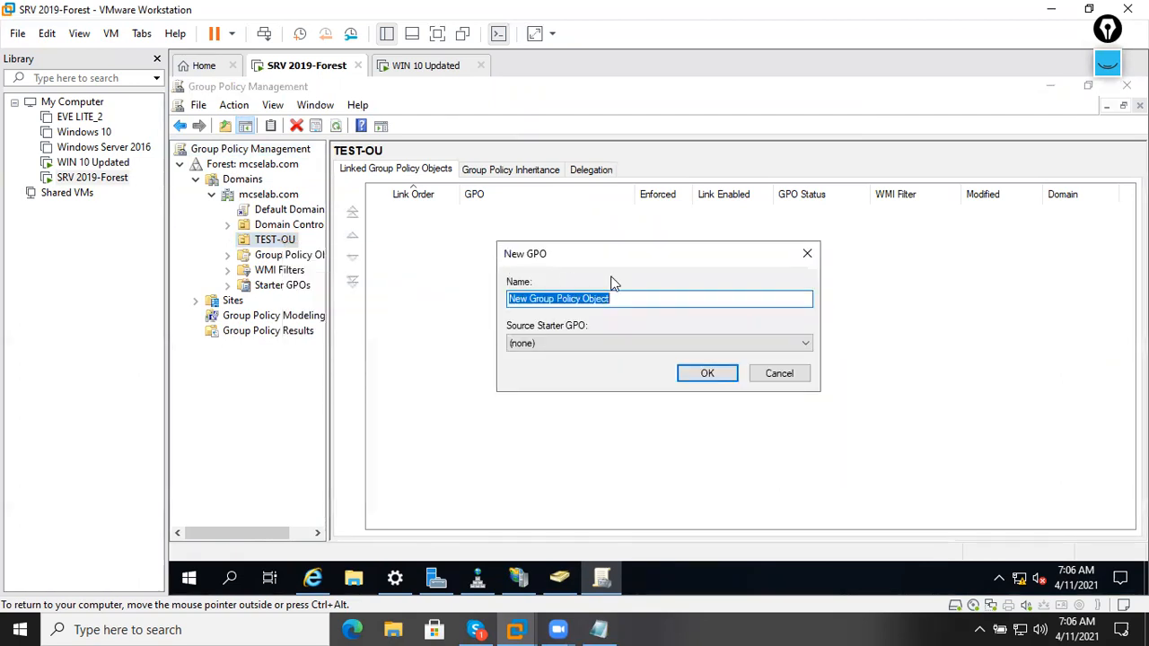
key(BackSpace)
text(TEST)
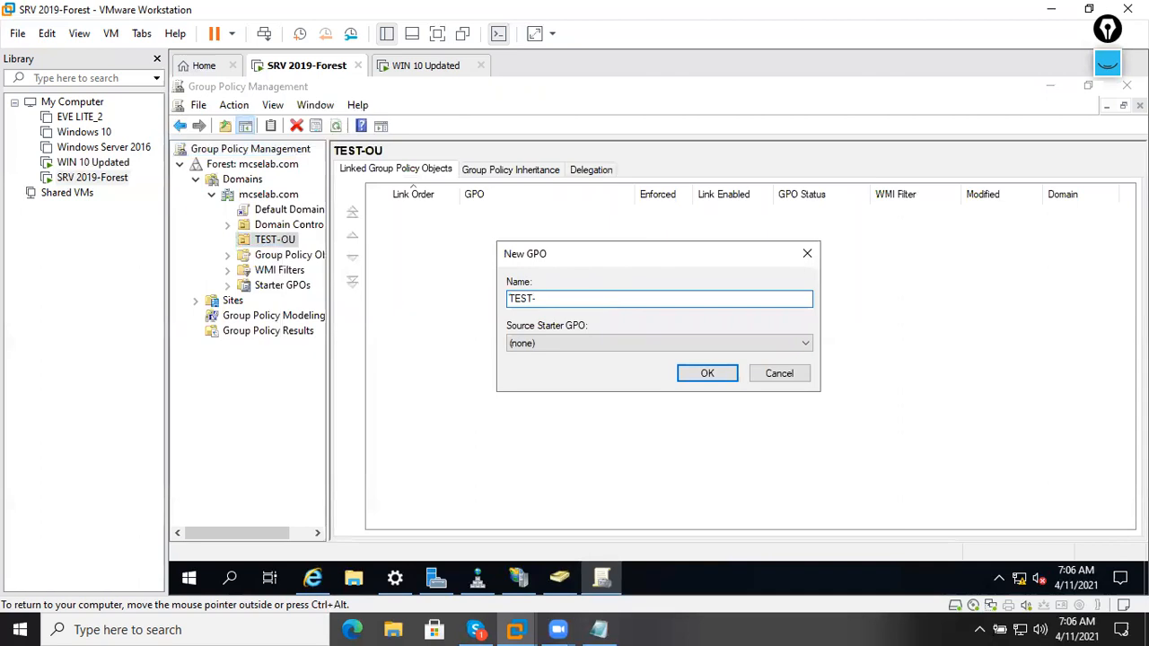
text(-GPO)
key(Return)
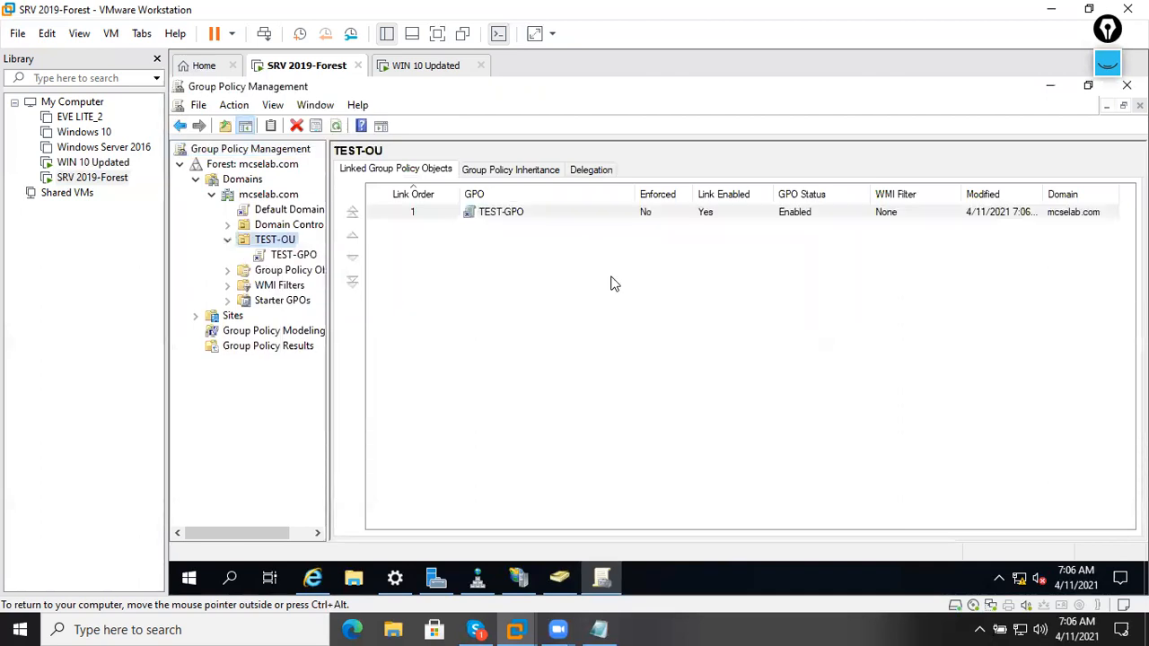
Edit TEST-GPO in Group Policy Management Editor, viewing its configuration branches.
right_click(304, 258)
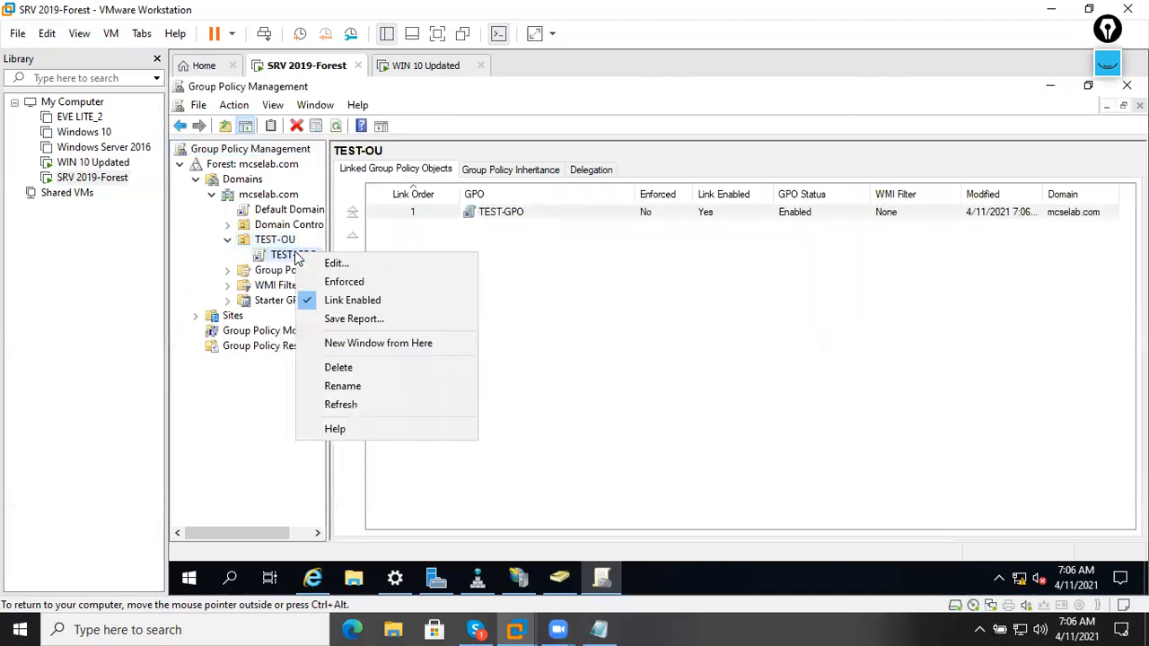
click(323, 262)
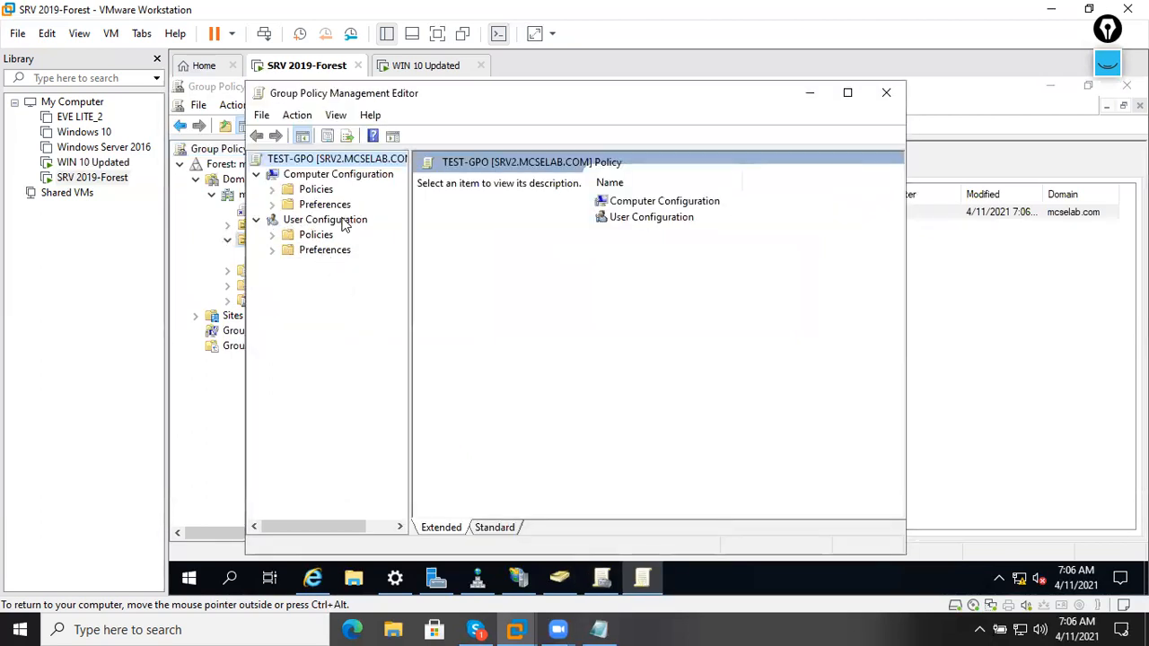
click(324, 221)
click(319, 176)
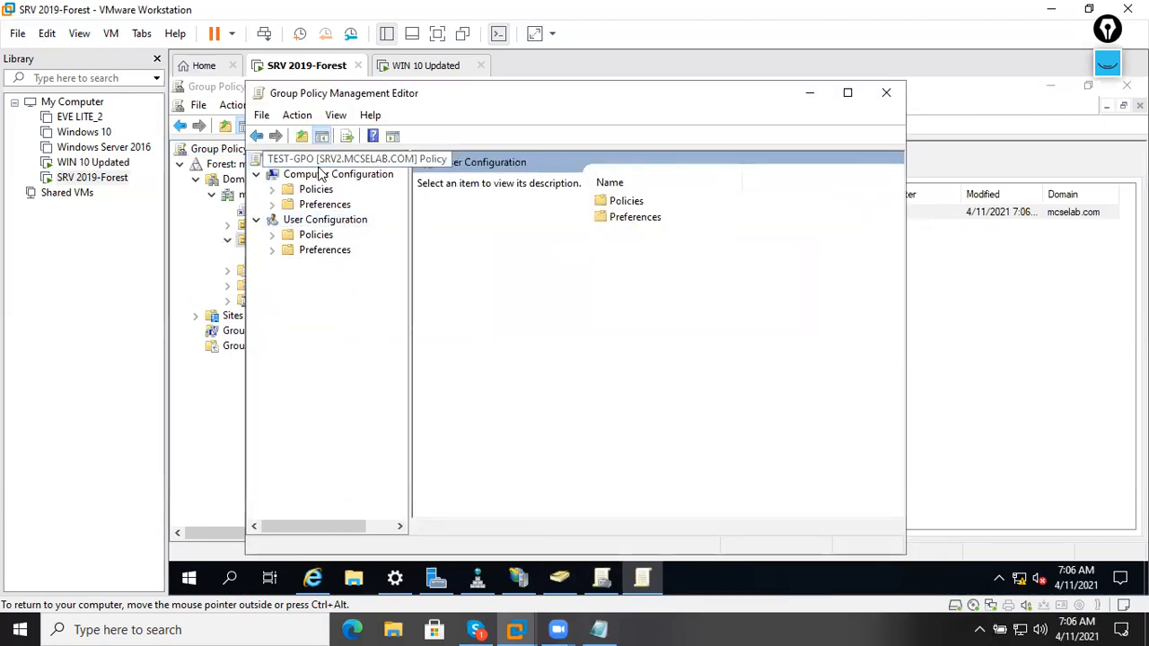
Expand Computer Configuration > Policies > Windows Settings > Security Settings in TEST-GPO.
click(325, 223)
click(258, 221)
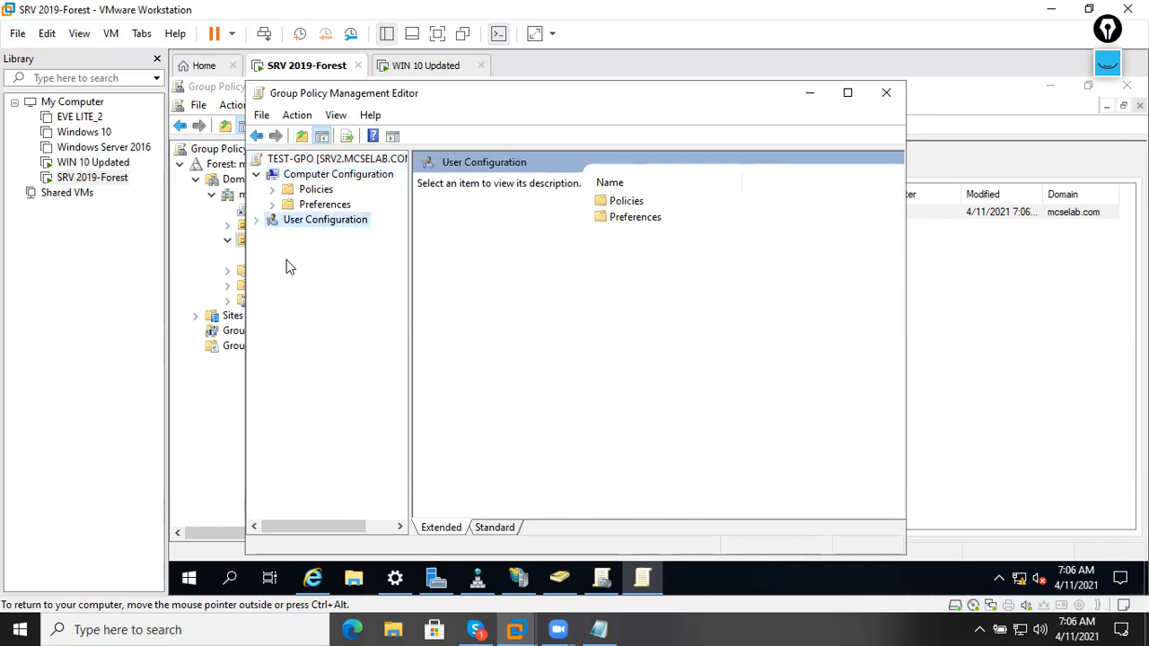
click(258, 221)
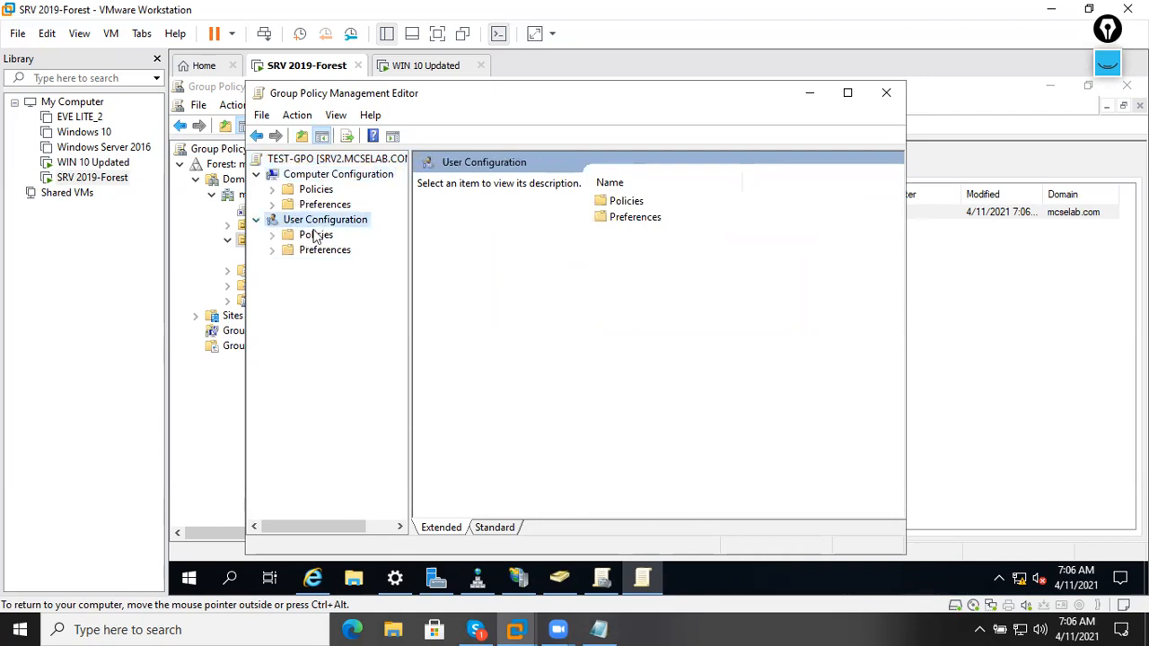
click(257, 221)
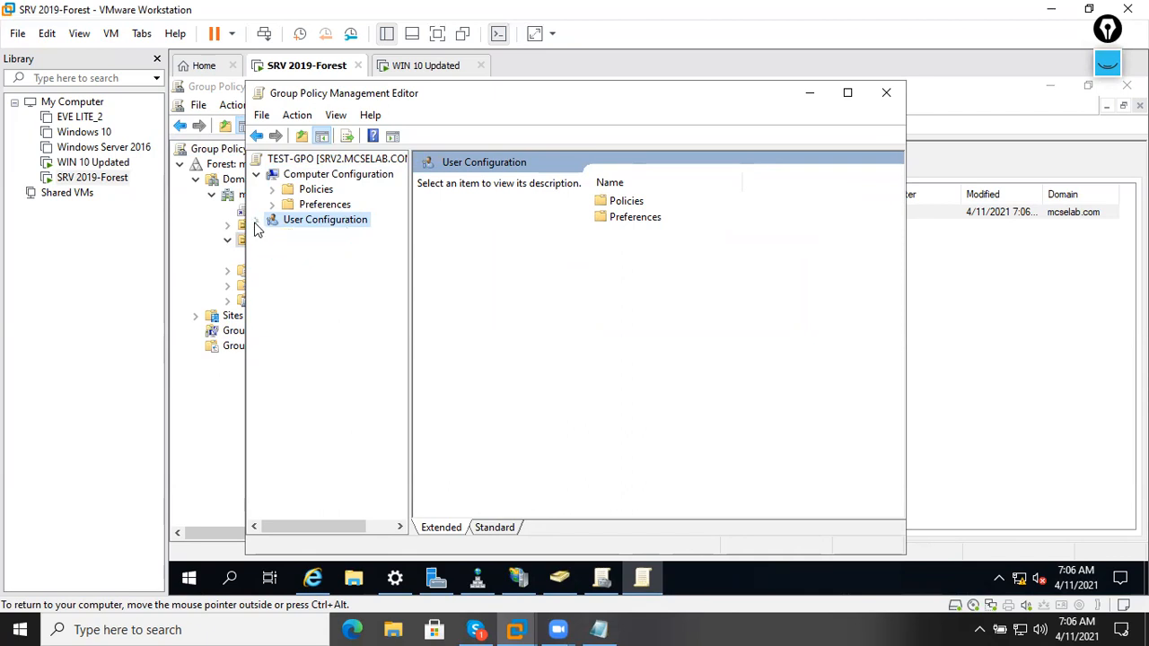
click(316, 191)
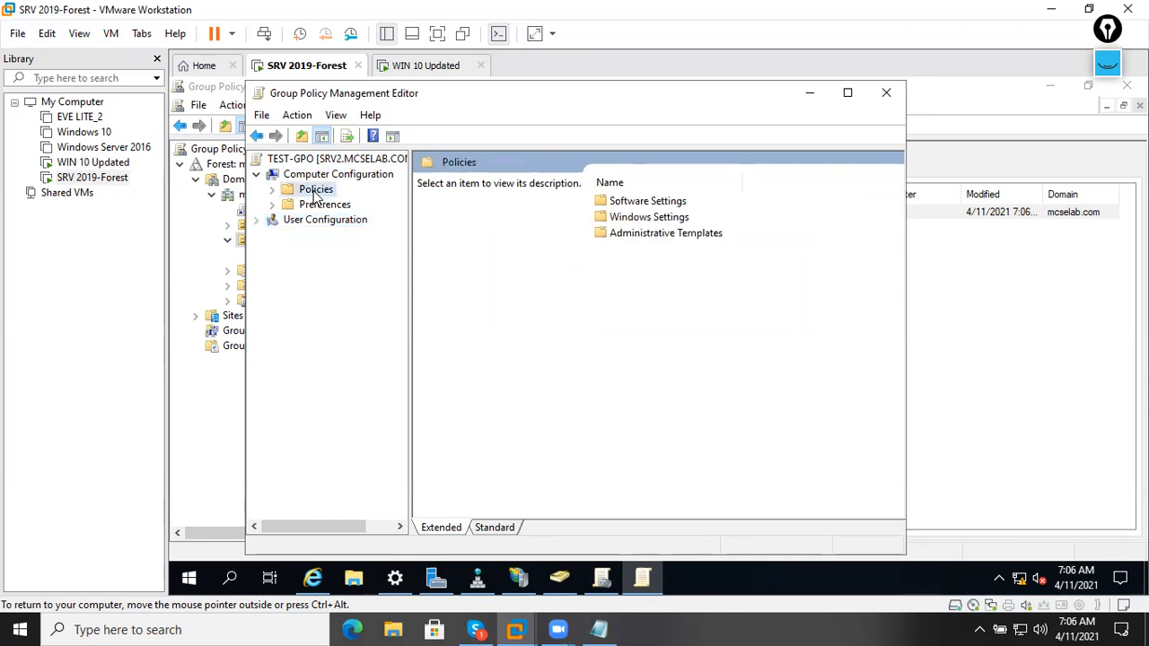
double_click(315, 192)
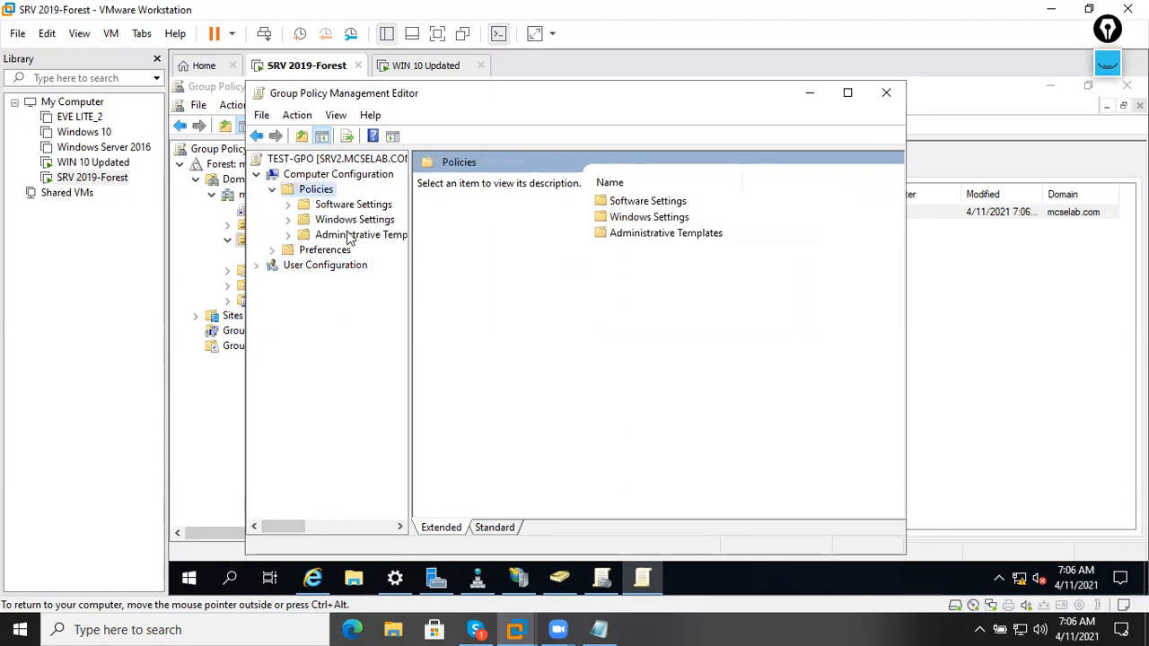
click(291, 220)
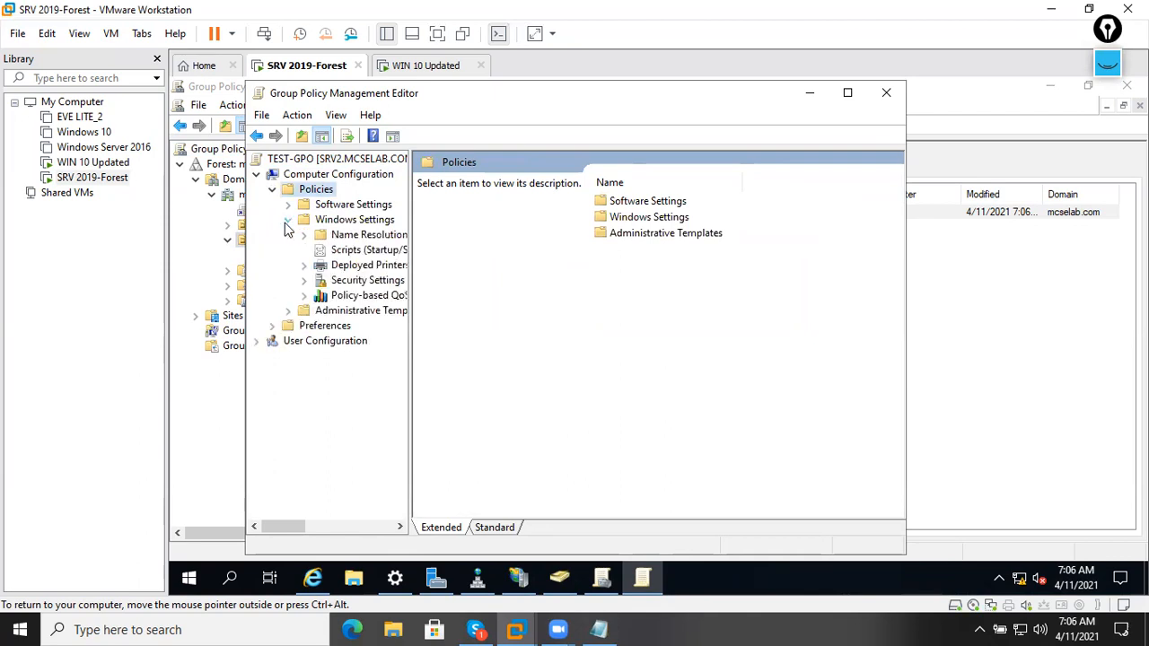
click(303, 280)
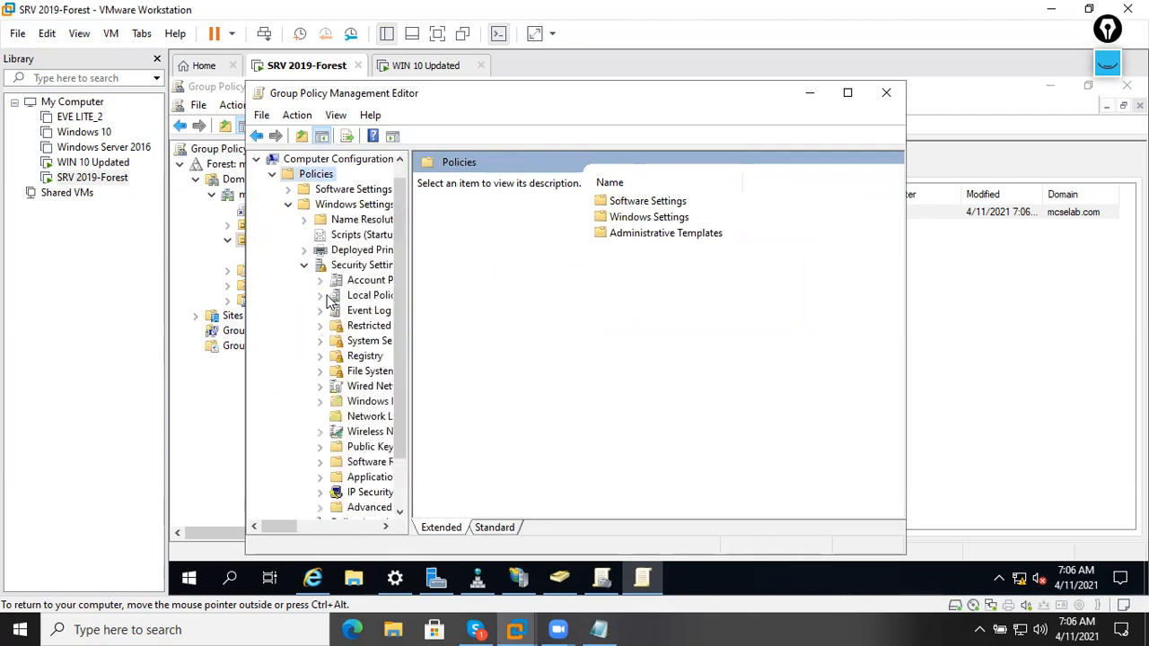
Open Public Key Policies > Trusted Root Certification Authorities, widening the tree pane.
drag(289, 531, 307, 532)
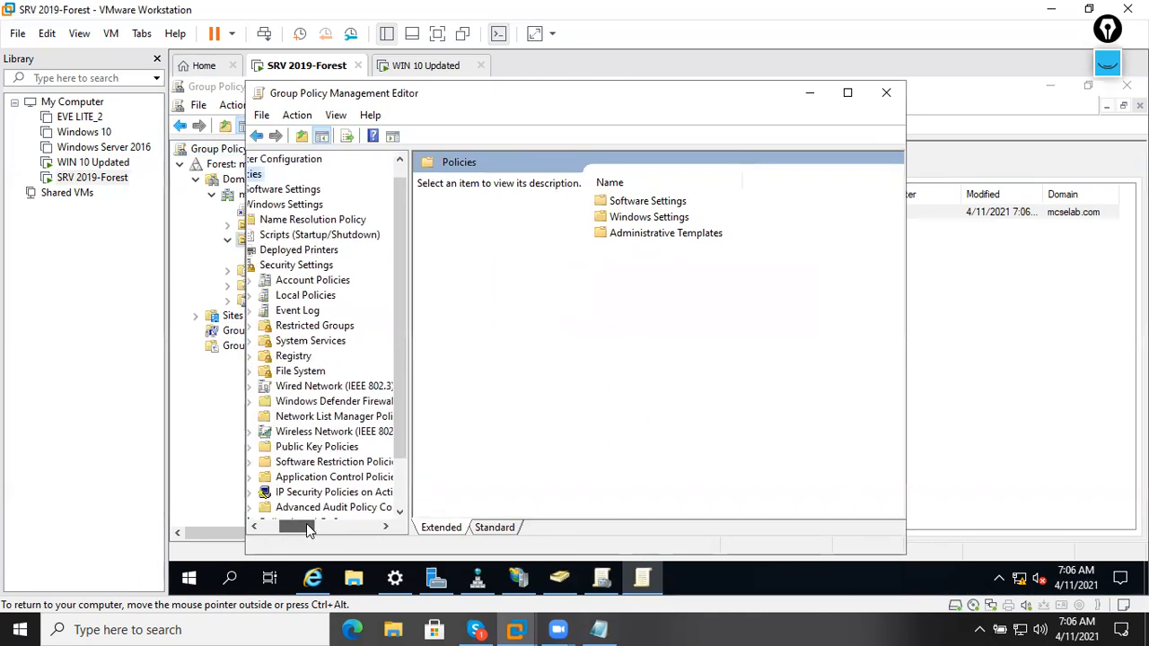
double_click(329, 446)
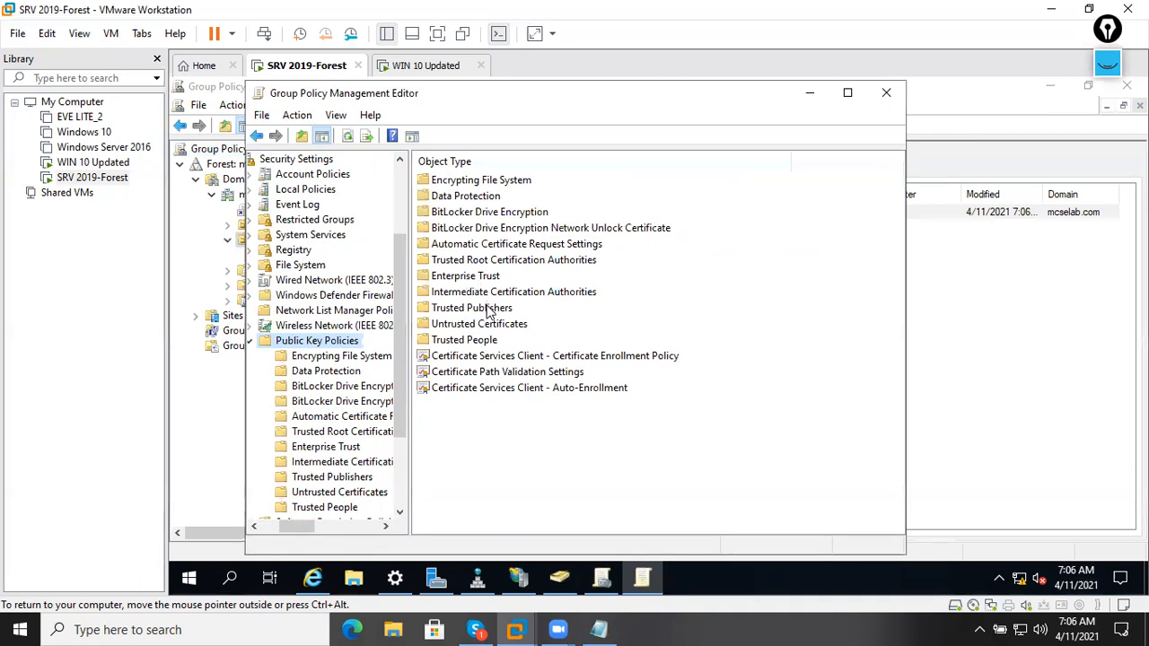
click(421, 357)
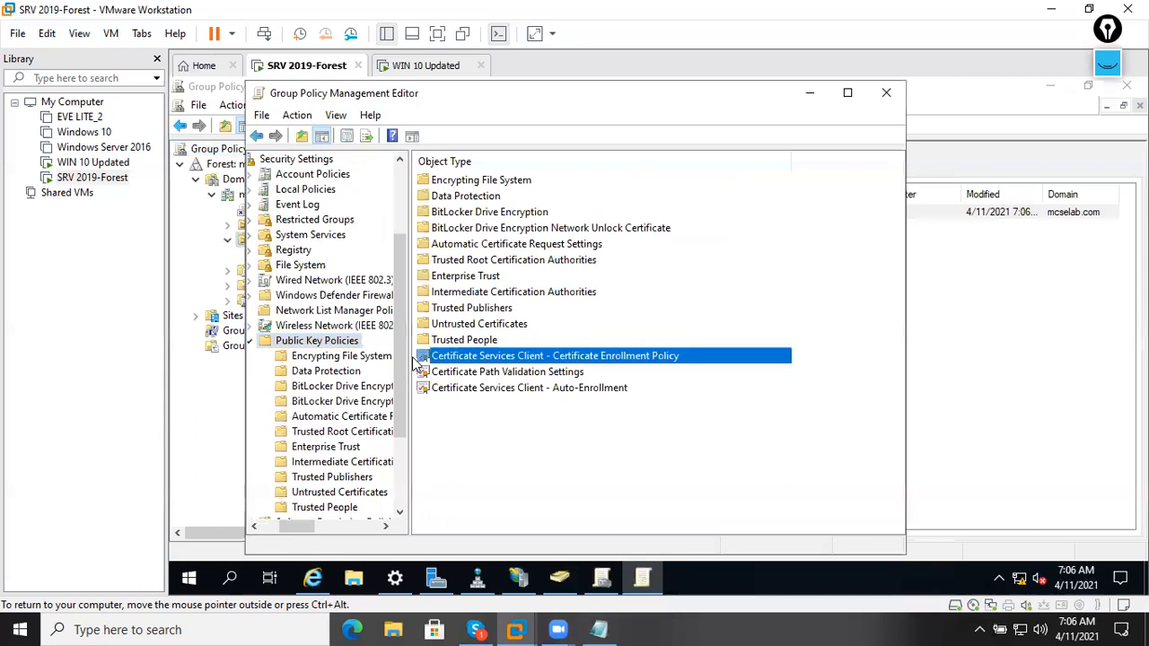
click(350, 434)
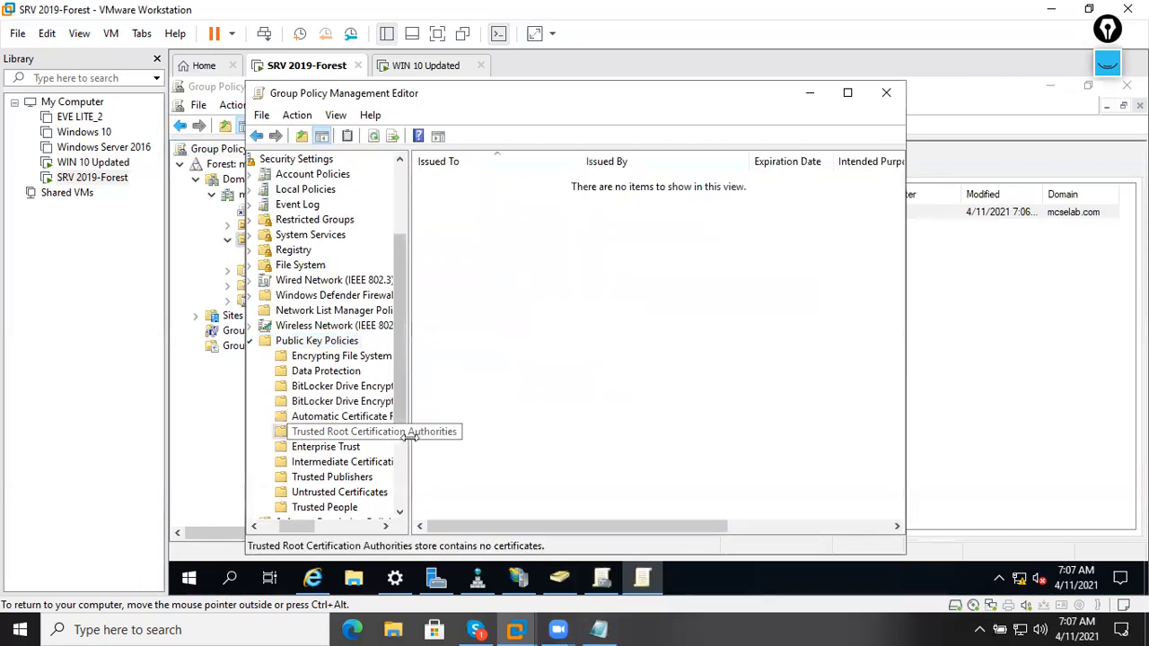
drag(406, 440, 478, 440)
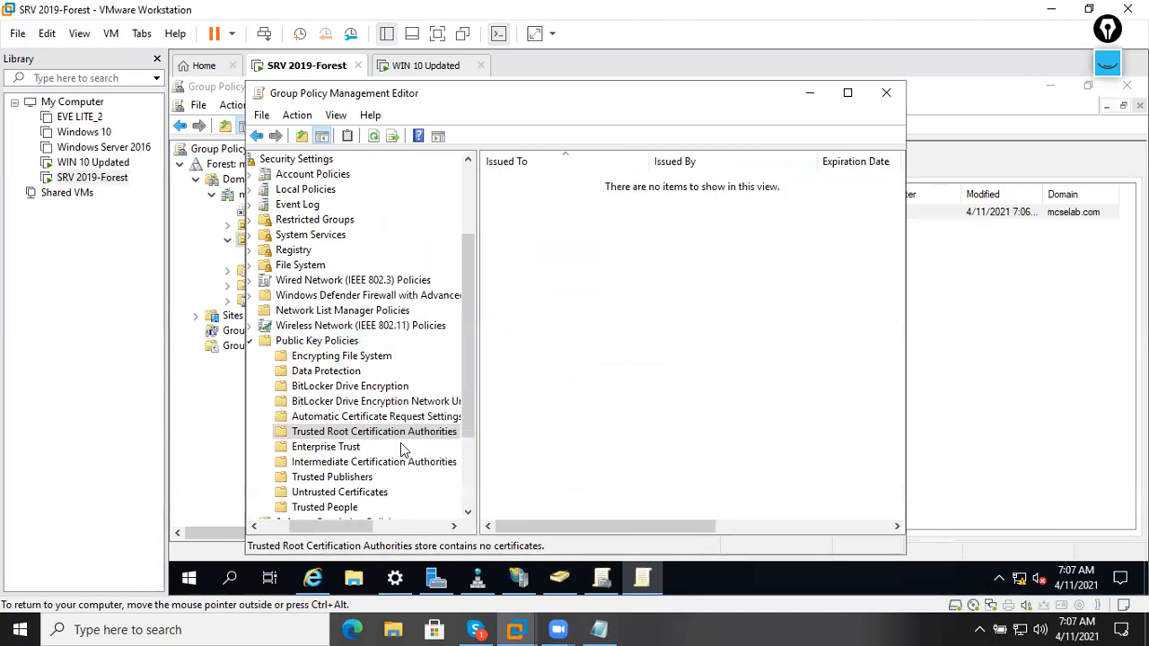
Start importing into Trusted Root Certification Authorities, choosing the Self_sigCertificate file from Documents.
right_click(417, 436)
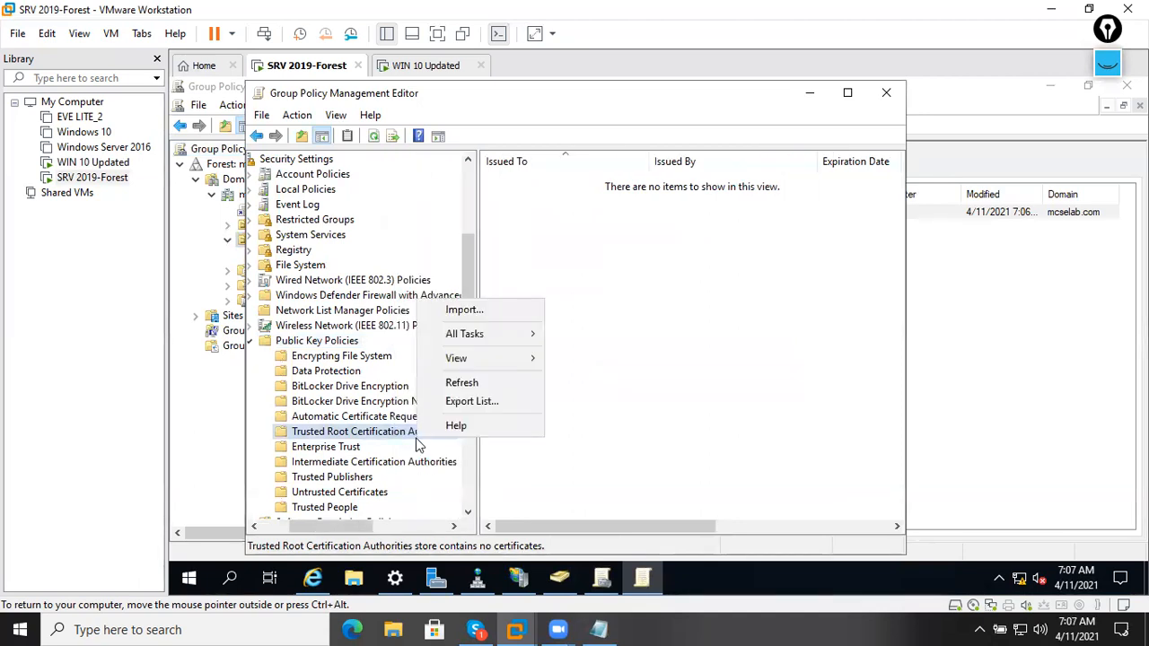
right_click(616, 266)
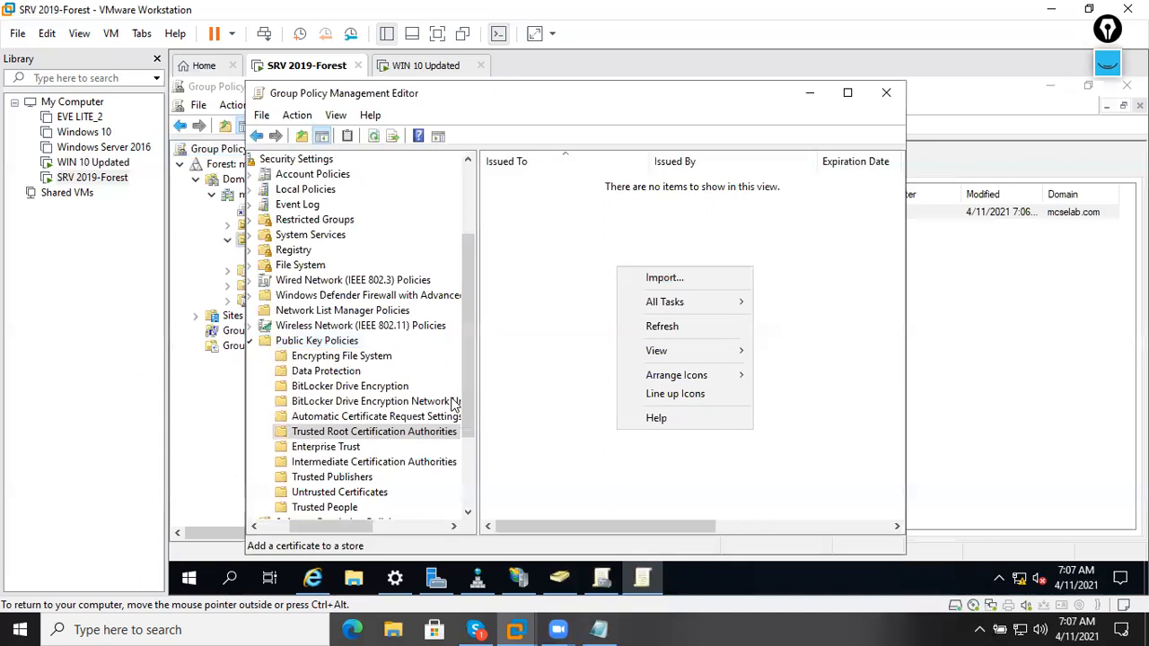
right_click(409, 434)
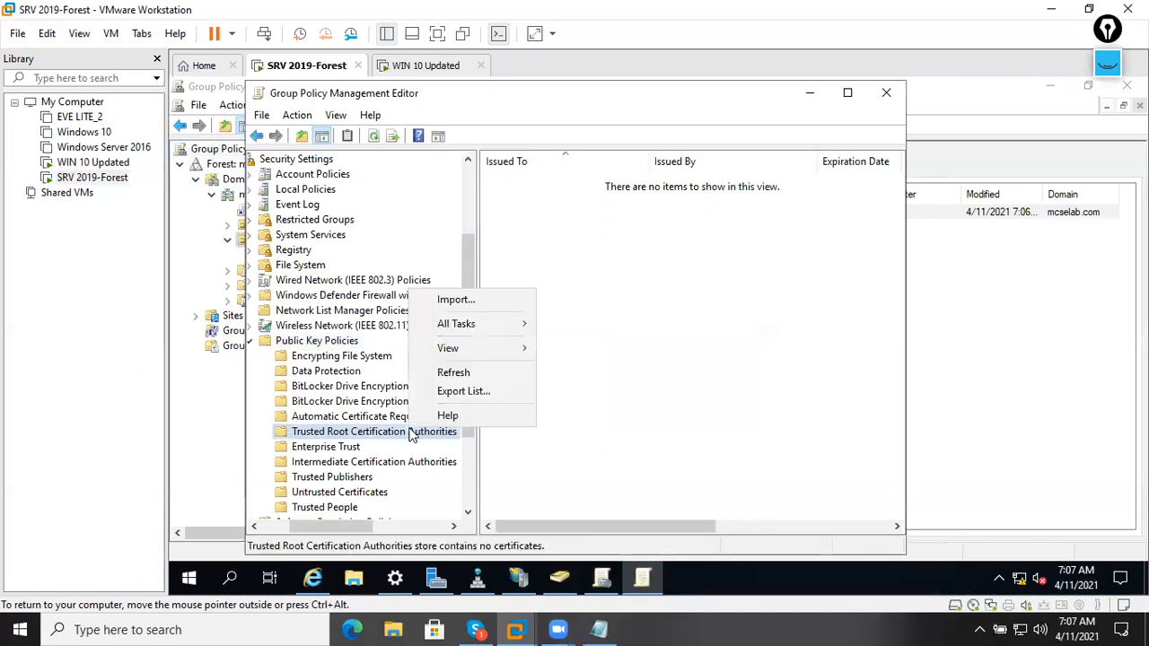
click(472, 300)
click(692, 519)
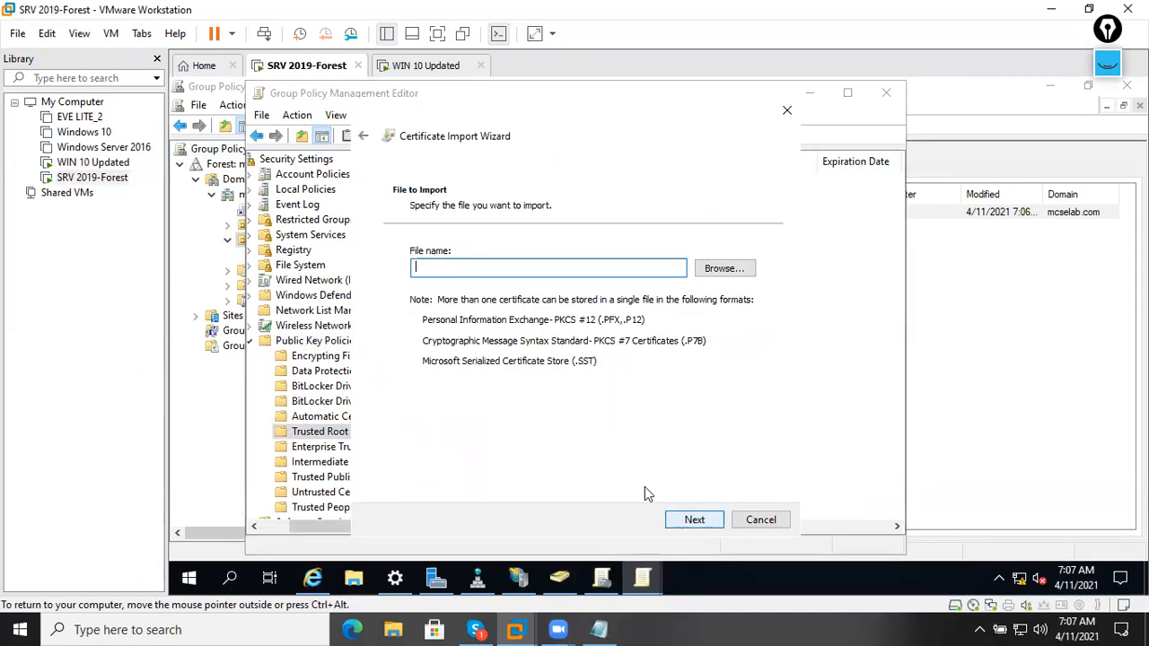
click(708, 274)
click(546, 246)
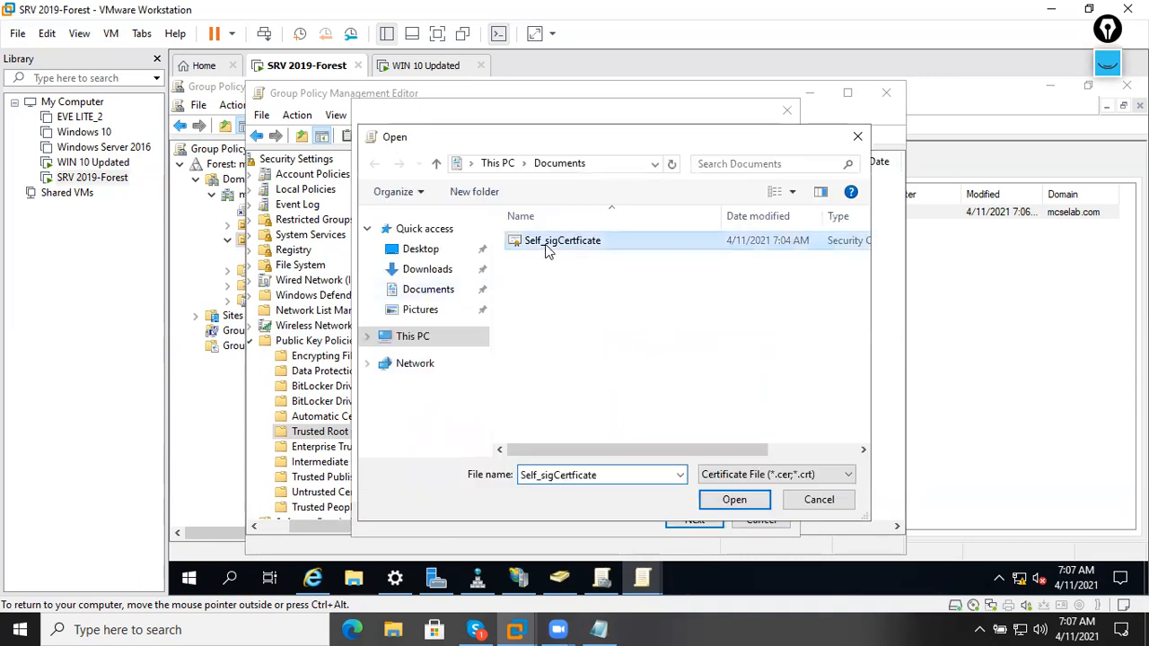
double_click(547, 247)
Complete the import into the Trusted Root store and close the policy editor.
click(697, 520)
click(698, 520)
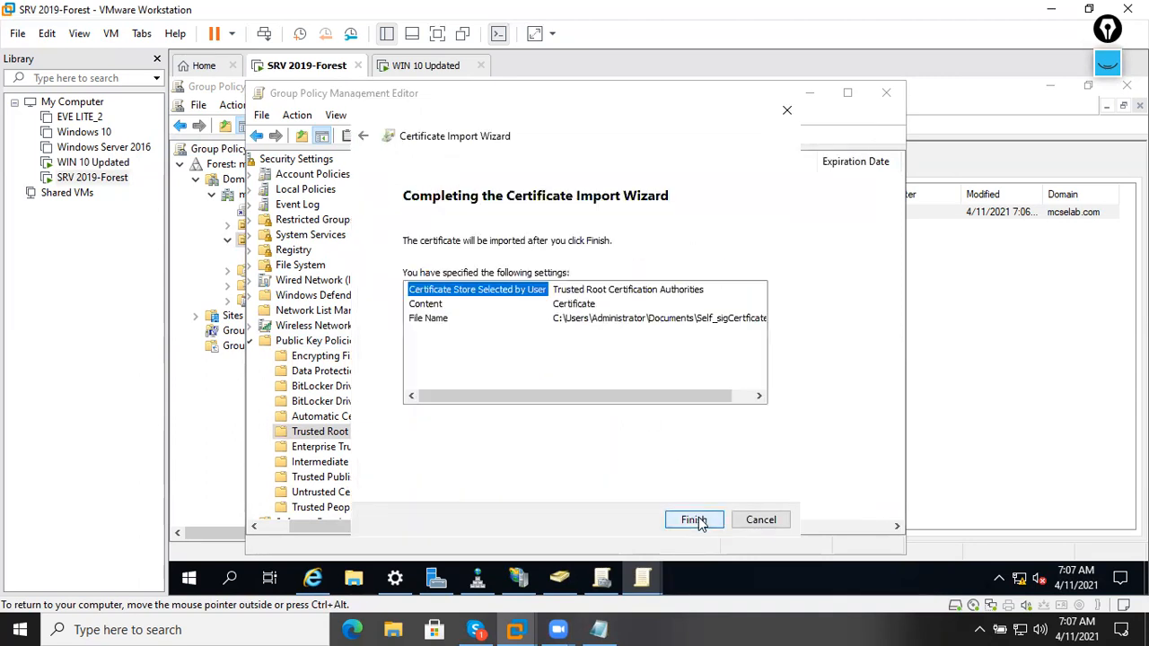
click(698, 520)
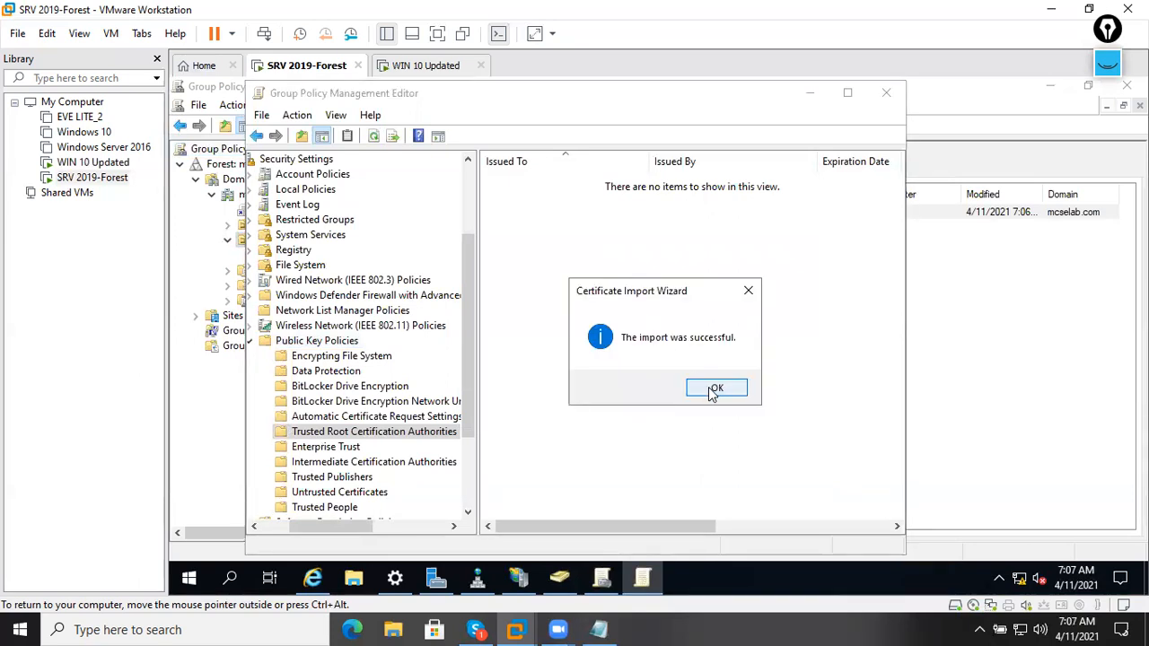
click(713, 389)
click(574, 187)
click(636, 305)
Close Group Policy Management, DNS Manager, ADUC and the Ethernet settings window.
click(886, 92)
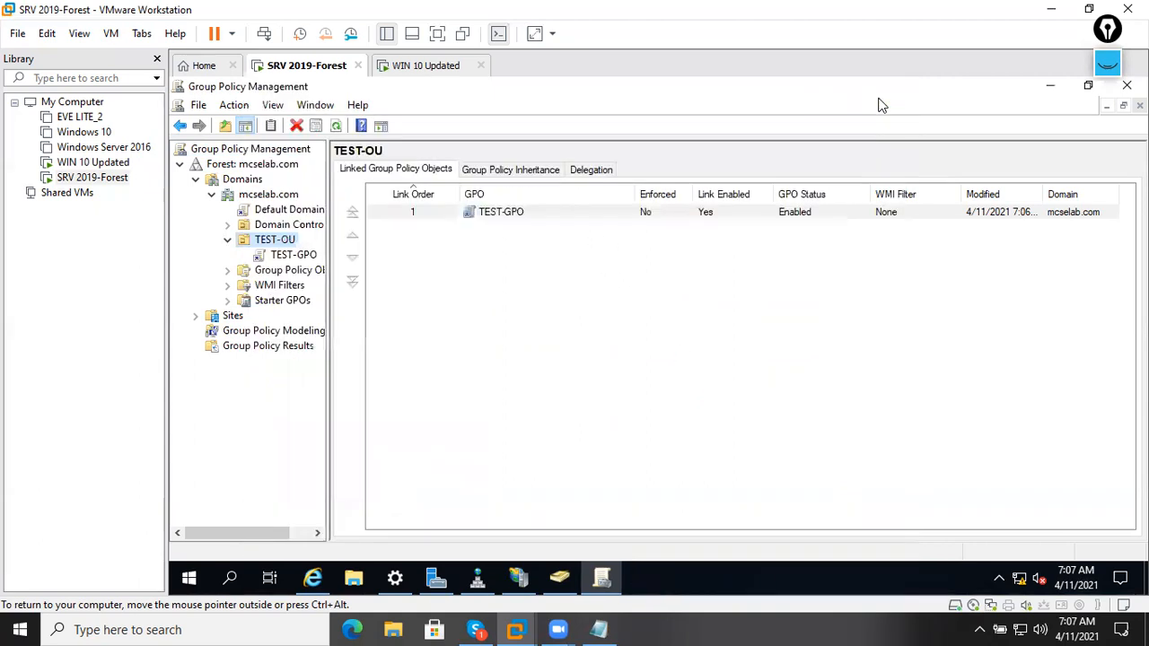
click(1126, 86)
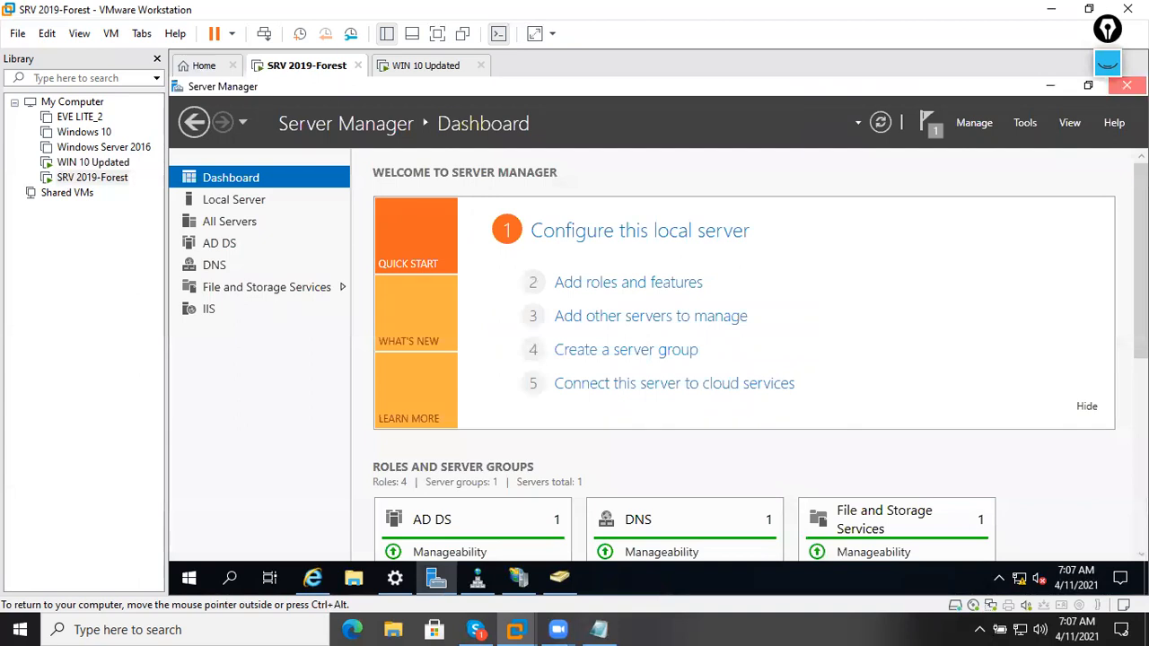
click(1127, 85)
click(1127, 85)
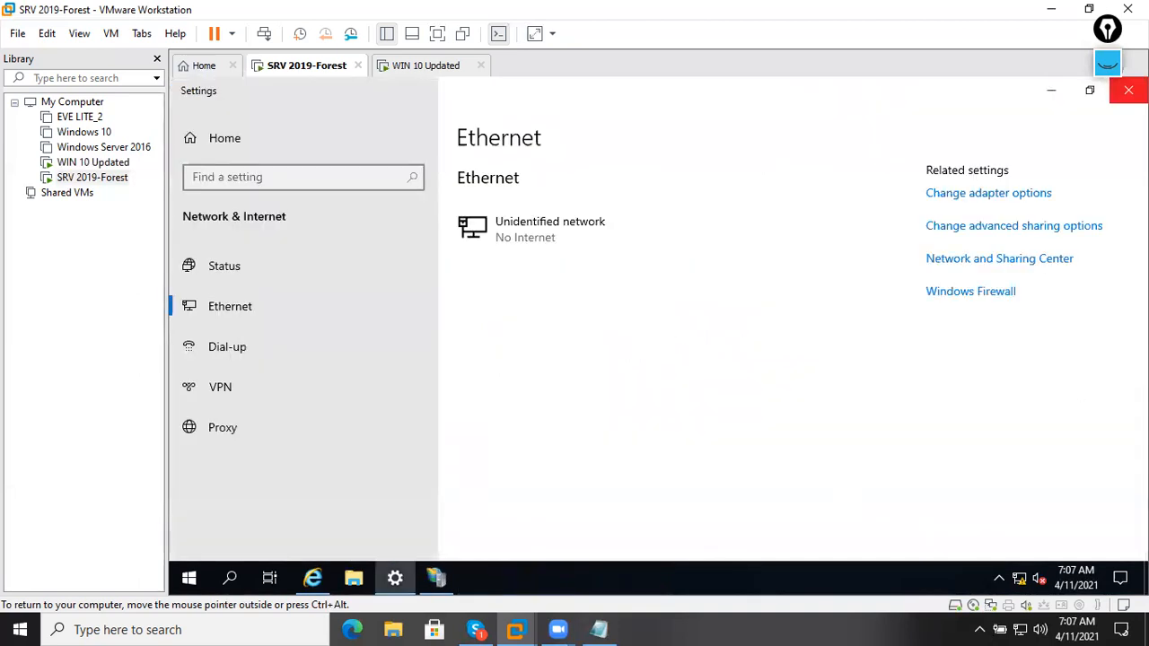
click(1127, 87)
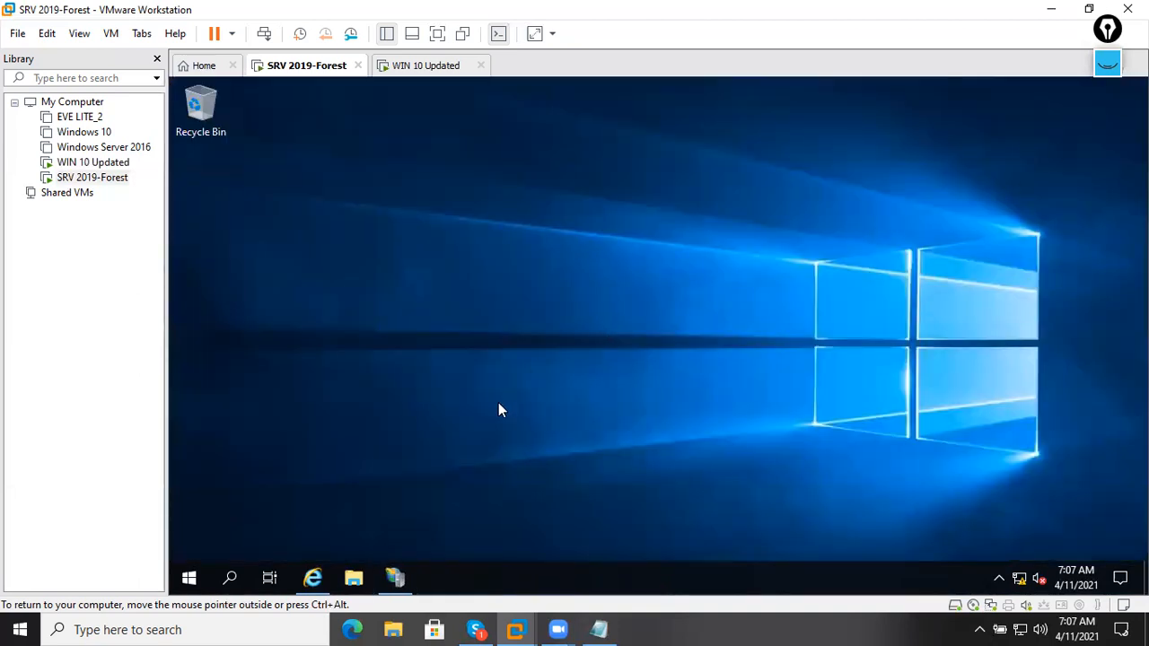
Run gpupdate /force from the Run prompt on the server.
key(super+r)
text(gp)
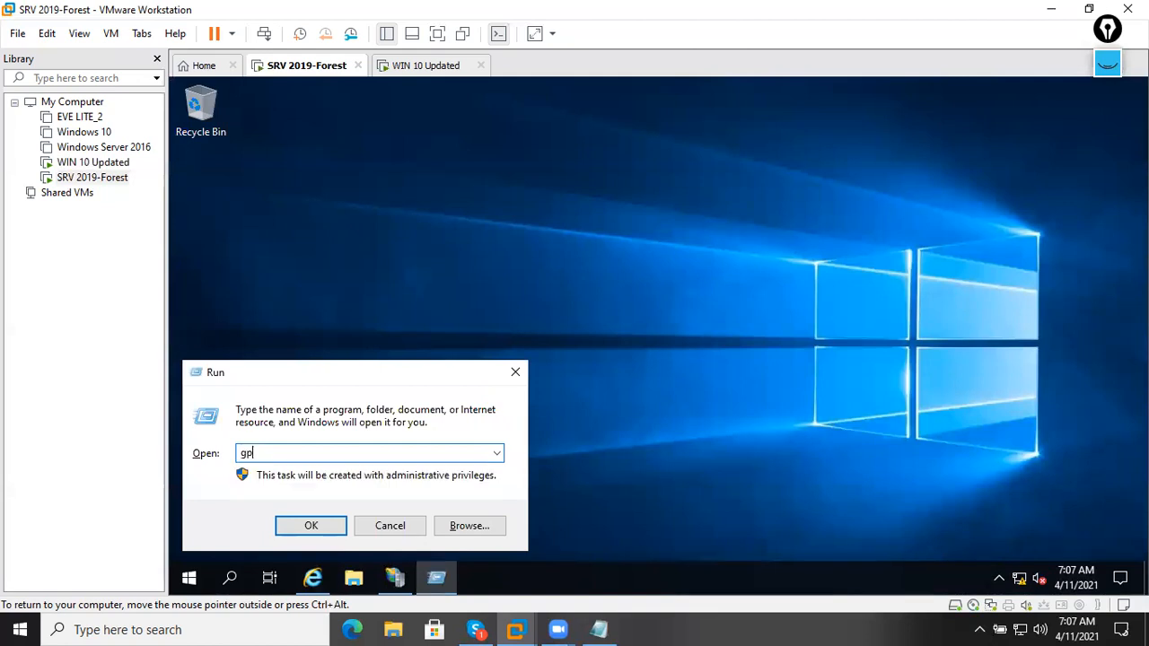
text(update /force)
key(Return)
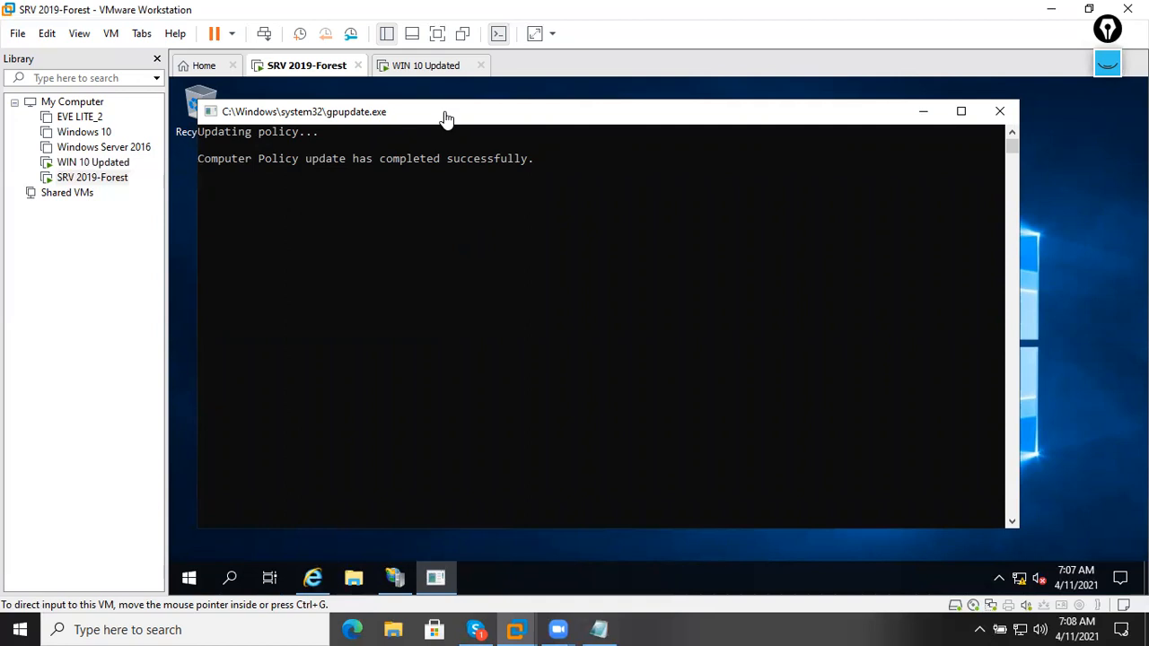
On the WIN 10 Updated VM, close the old certificates console, dialogs and command prompt.
click(433, 71)
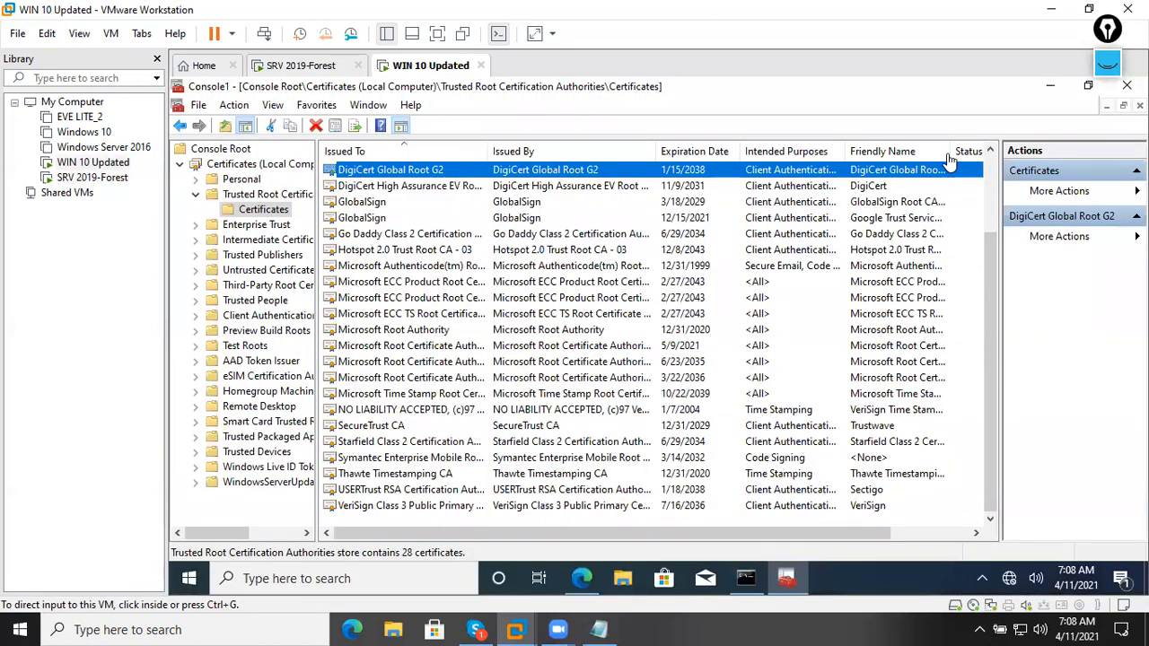
click(1127, 85)
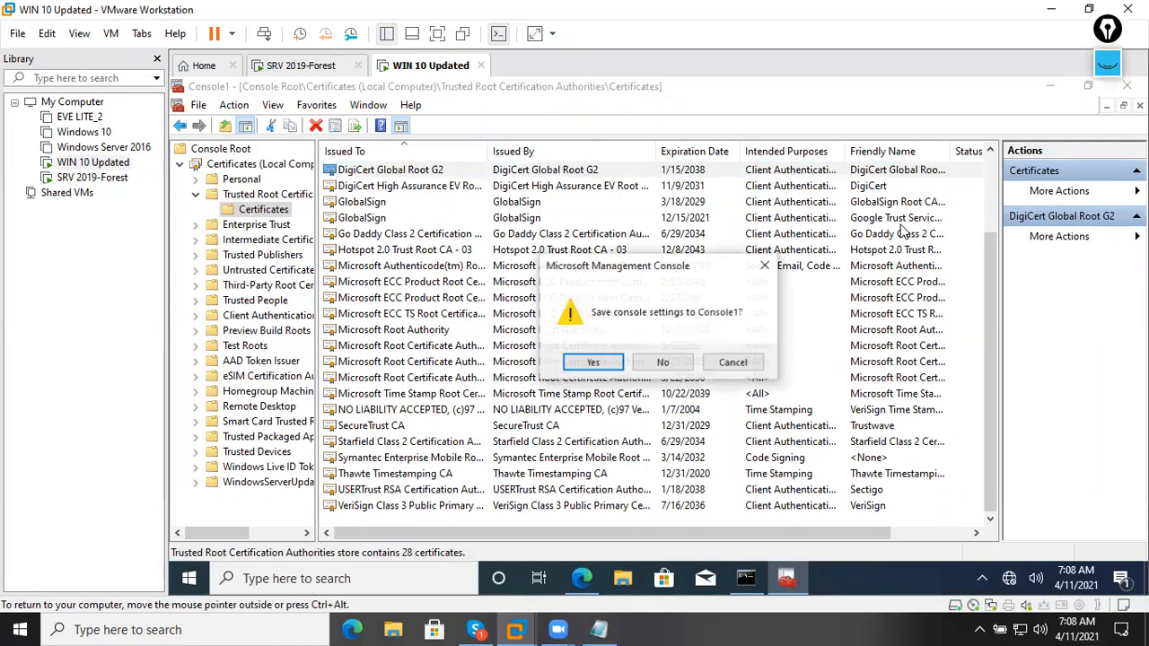
click(678, 370)
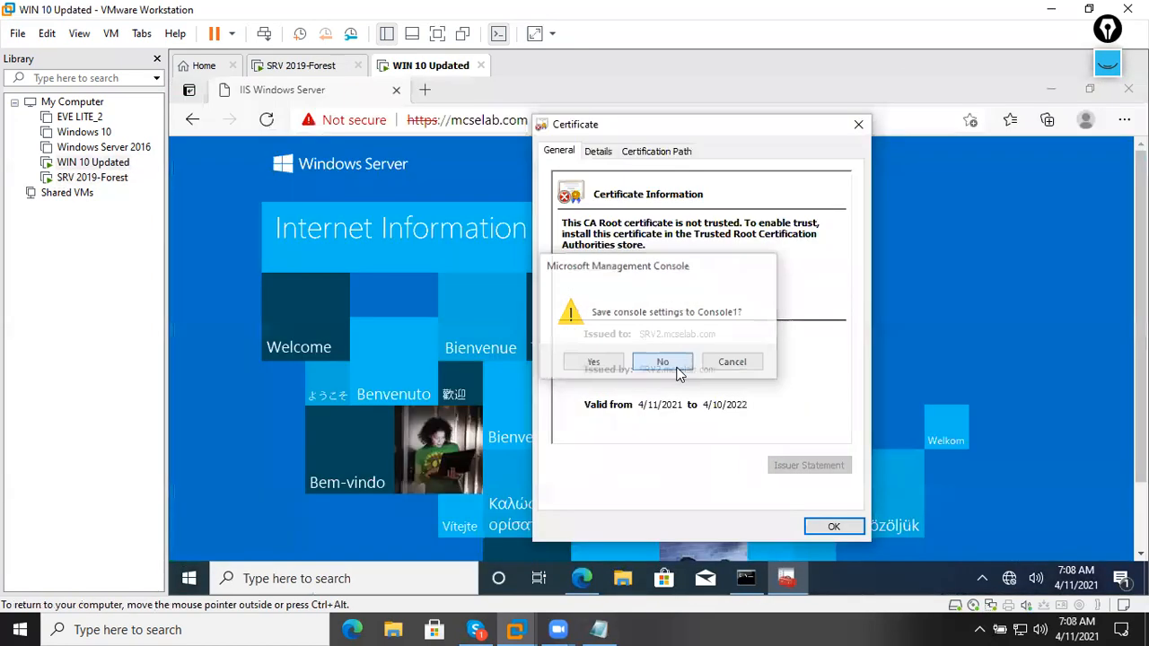
click(834, 526)
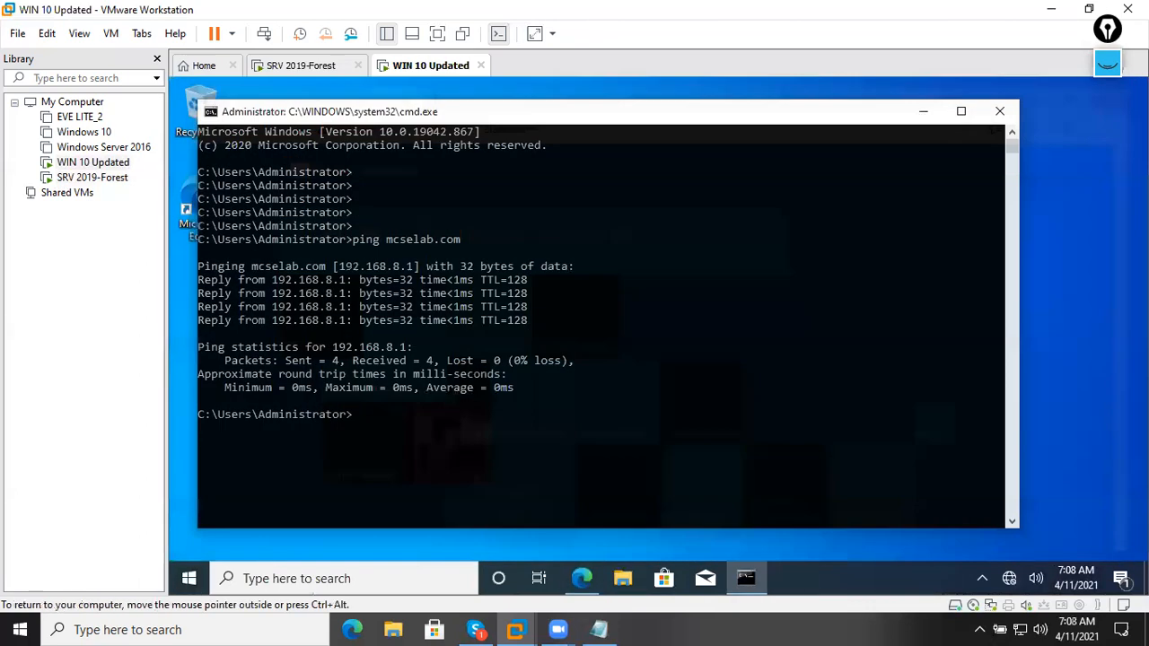
click(999, 112)
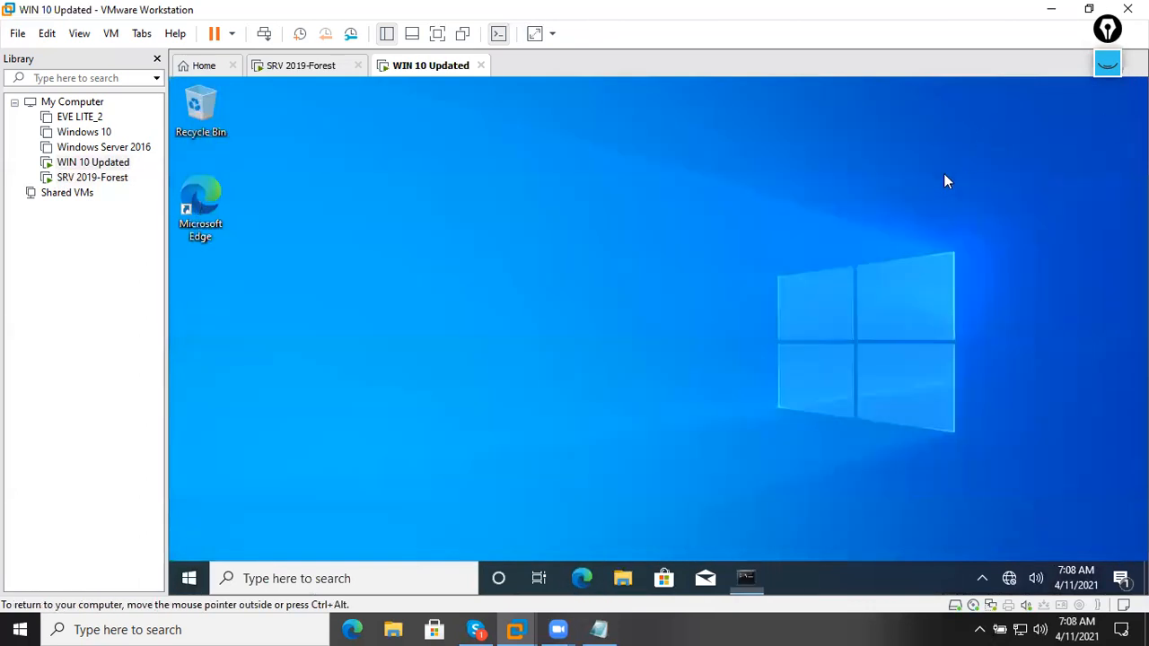
Run gpupdate /force in a new cmd window on Windows 10.
key(super+r)
text(cmd)
key(Return)
key(Return)
key(Return)
key(Return)
key(Return)
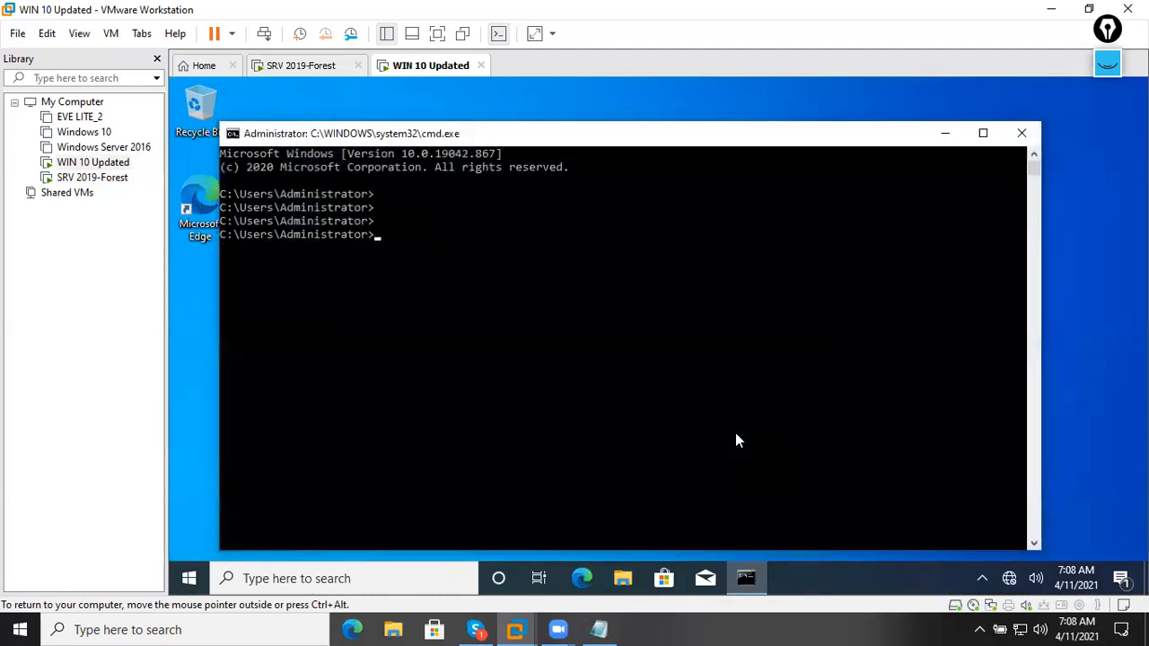
text(gpupdate)
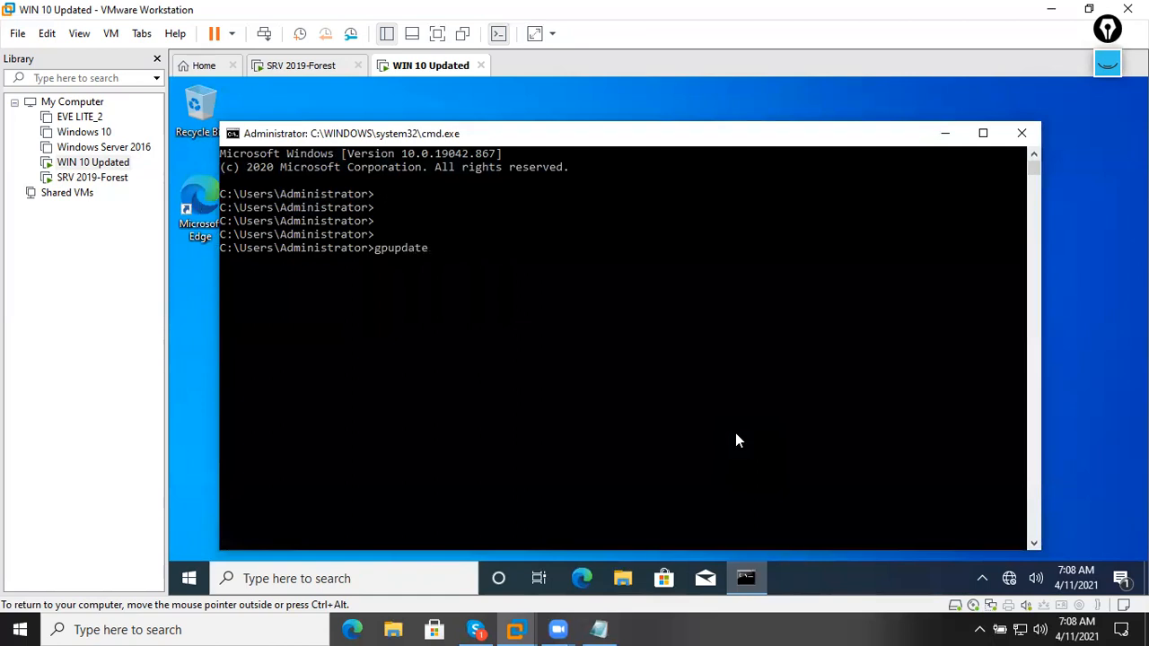
text( /force)
key(Return)
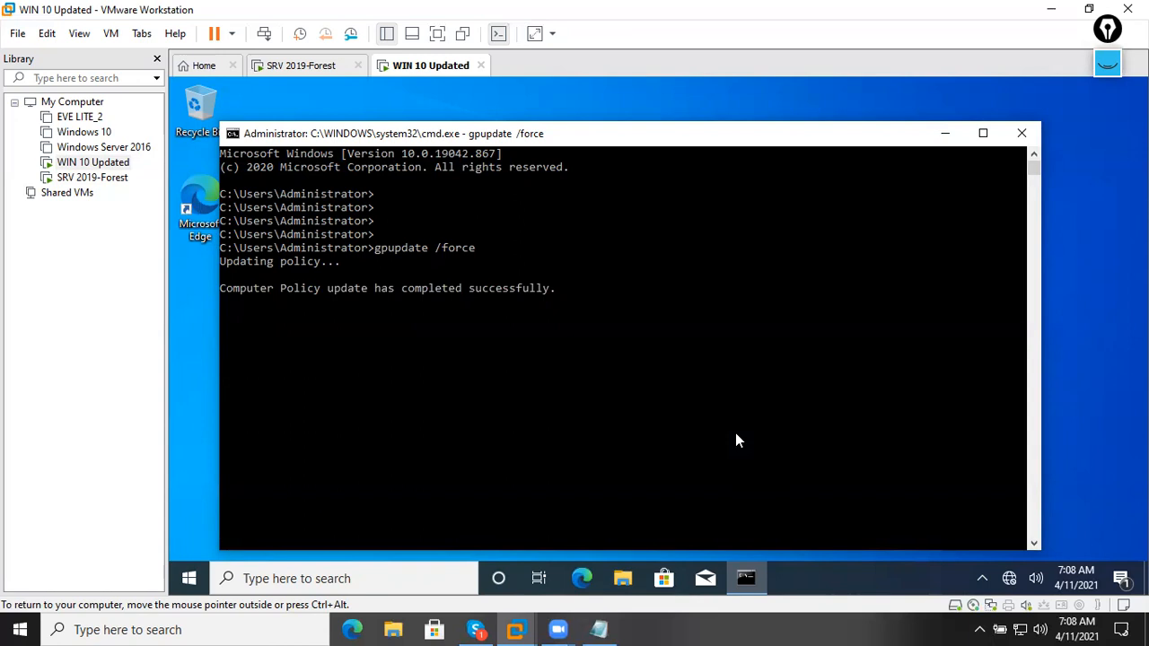
Launch an empty management console with mmc from the Run prompt.
key(super+r)
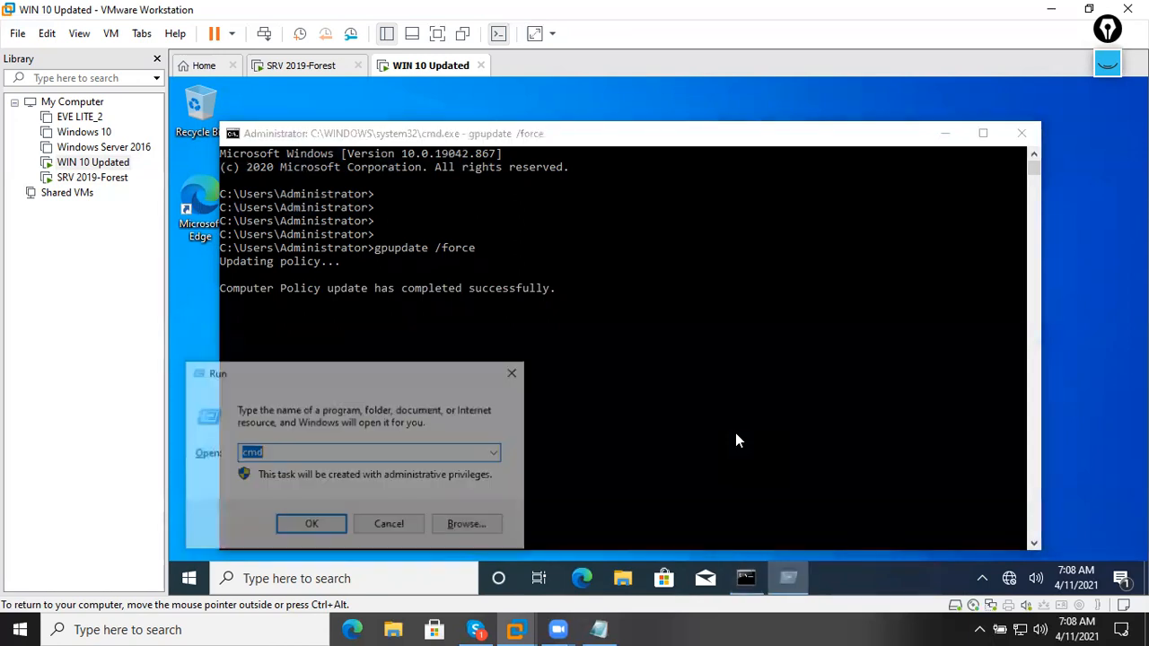
text(mmc)
key(Return)
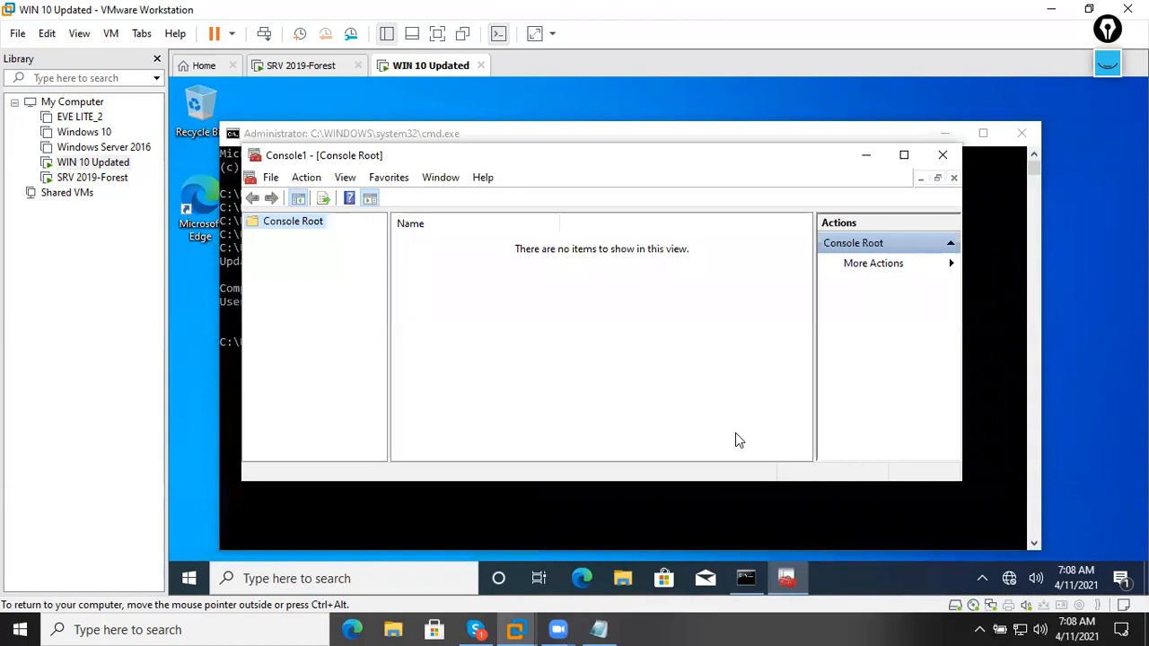
Add the Certificates snap-in for the local computer account to the console.
click(271, 177)
click(310, 278)
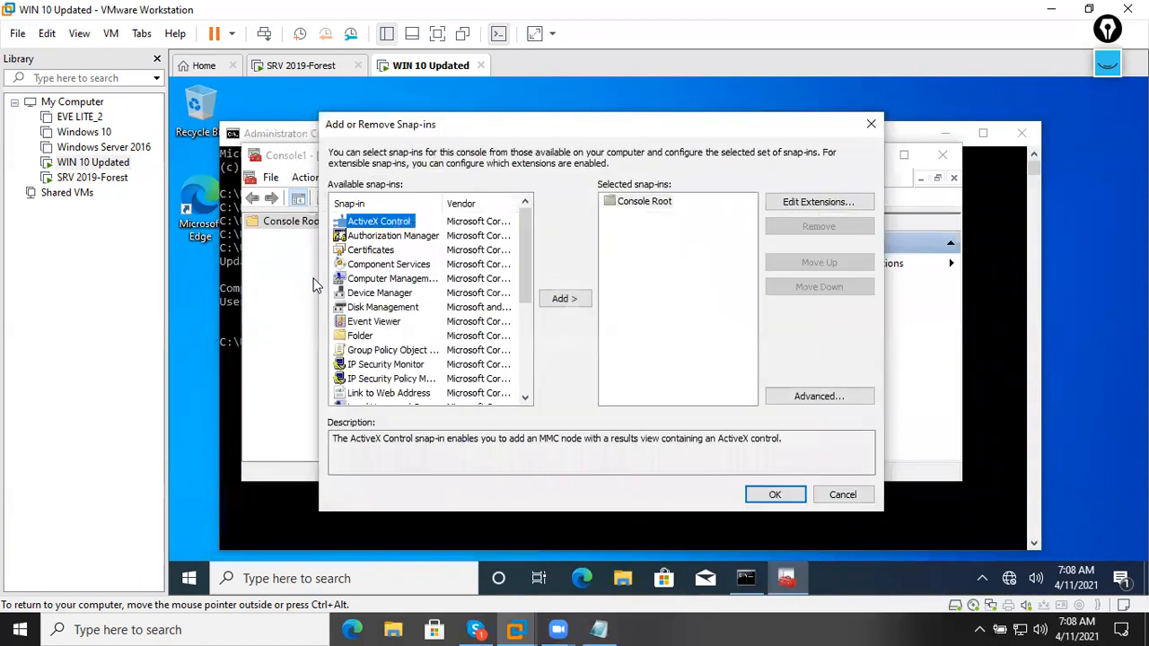
click(371, 250)
click(554, 299)
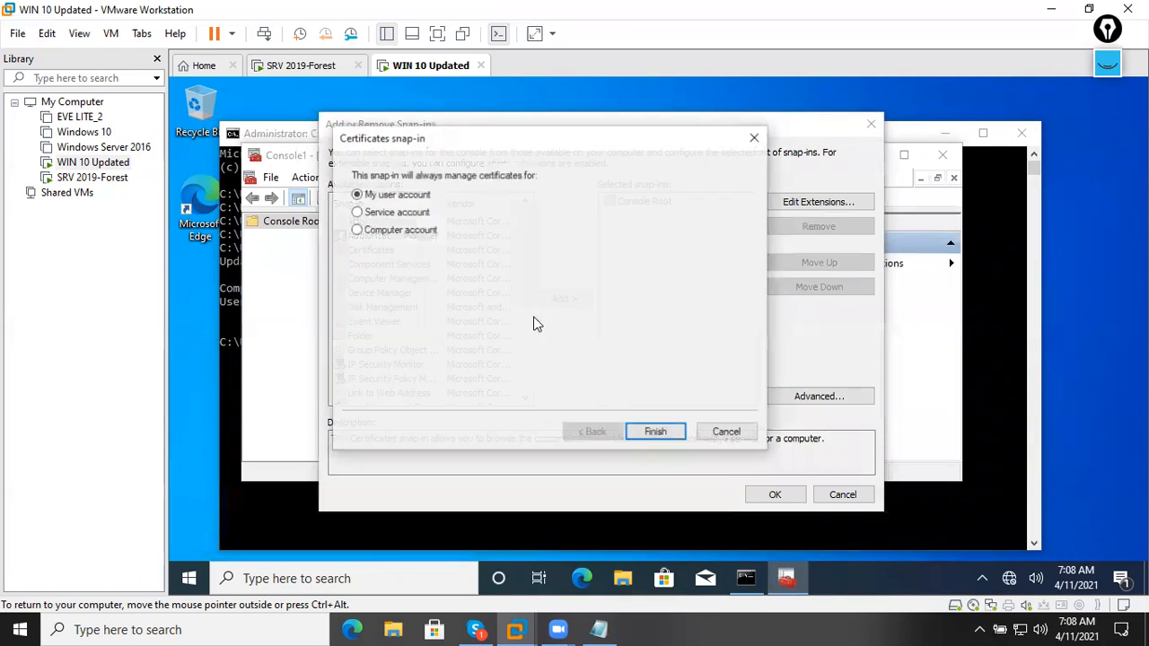
click(418, 231)
click(655, 431)
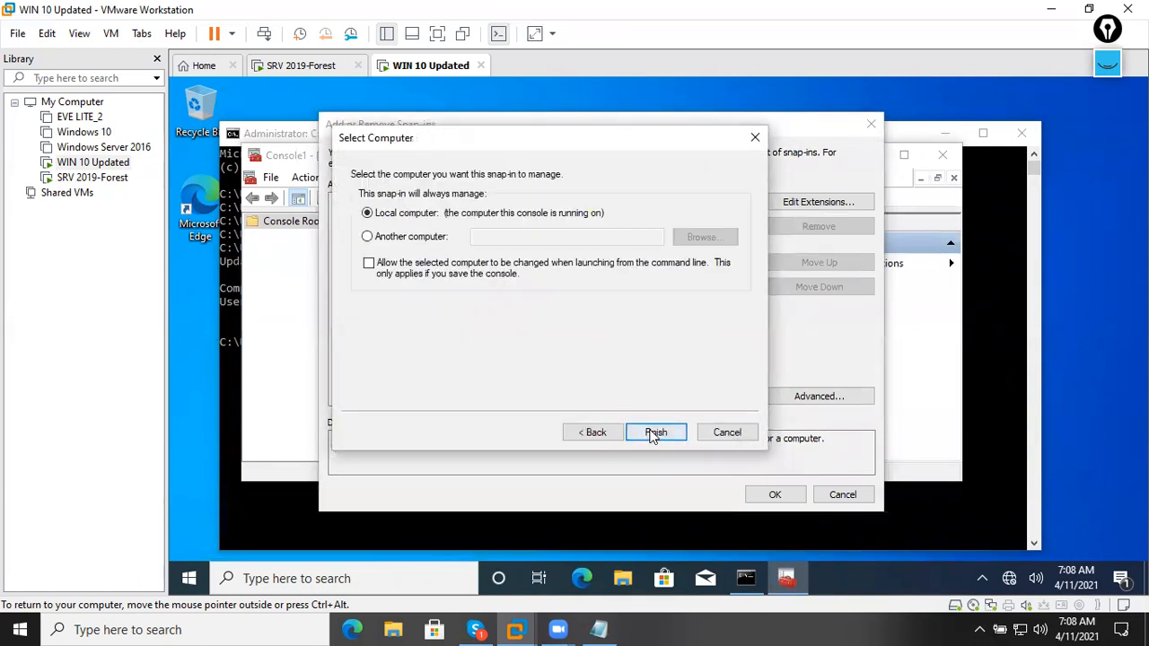
click(655, 432)
click(775, 495)
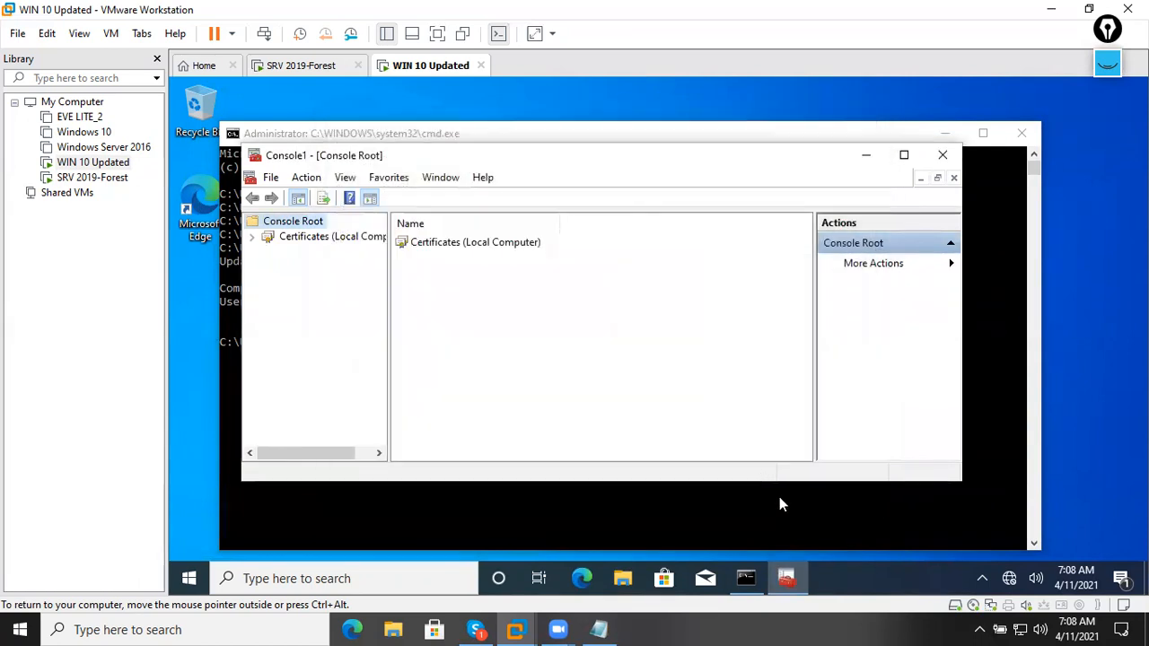
Browse to Trusted Root Certification Authorities > Certificates and select SRV2.mcselab.com.
click(507, 247)
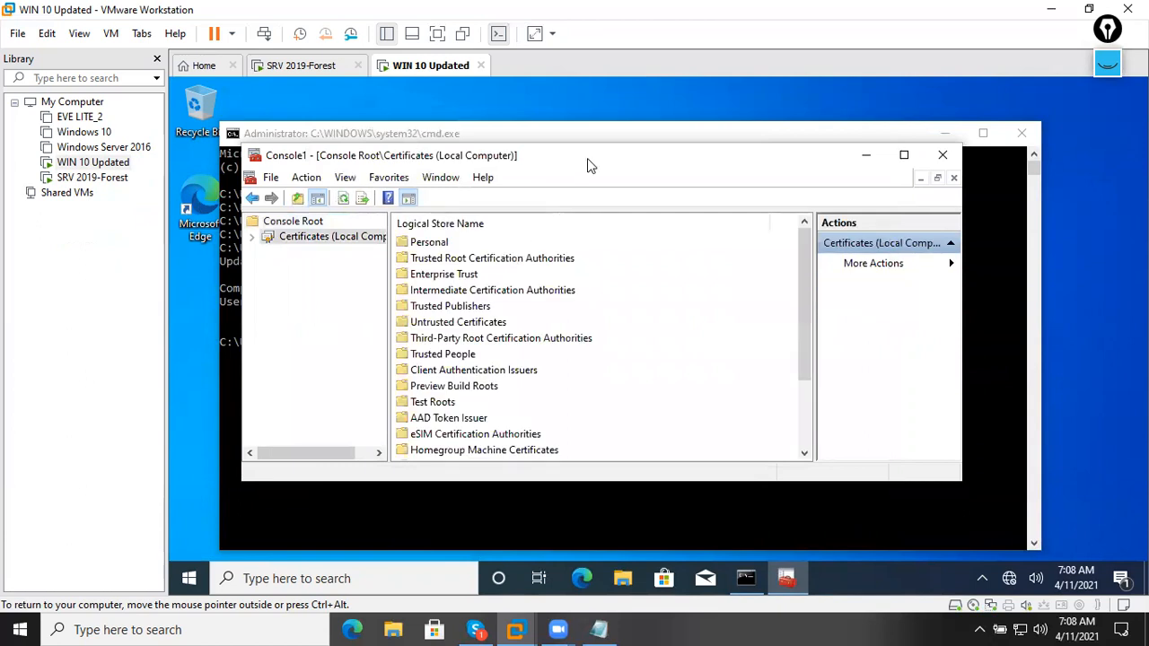
double_click(587, 158)
click(393, 299)
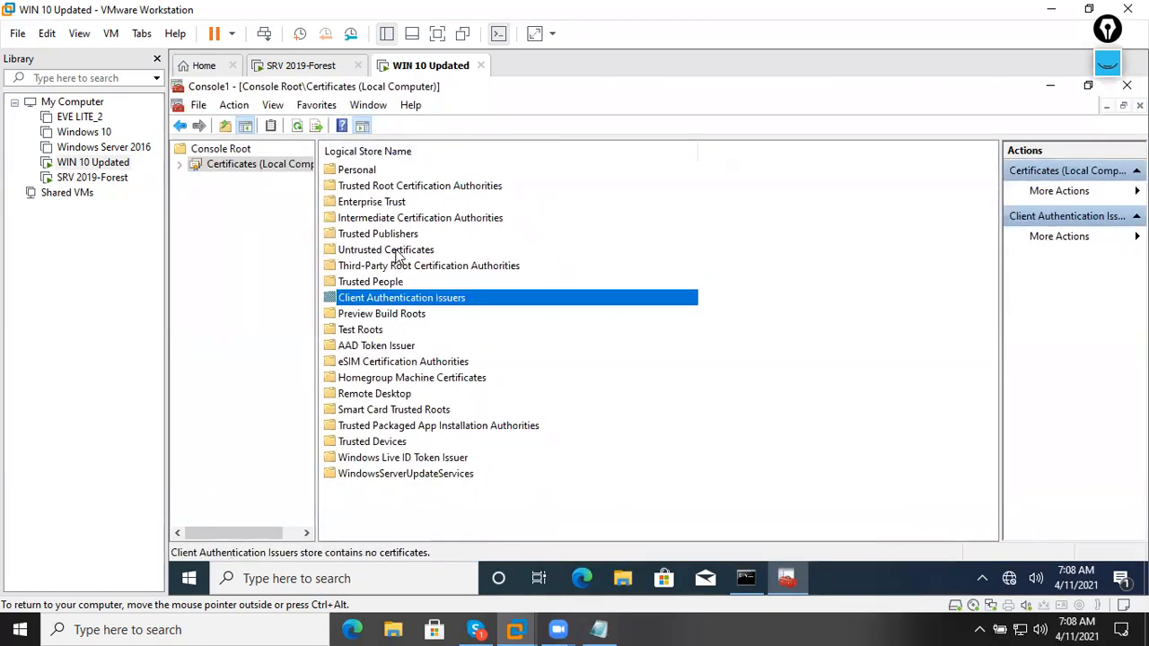
double_click(404, 186)
click(392, 174)
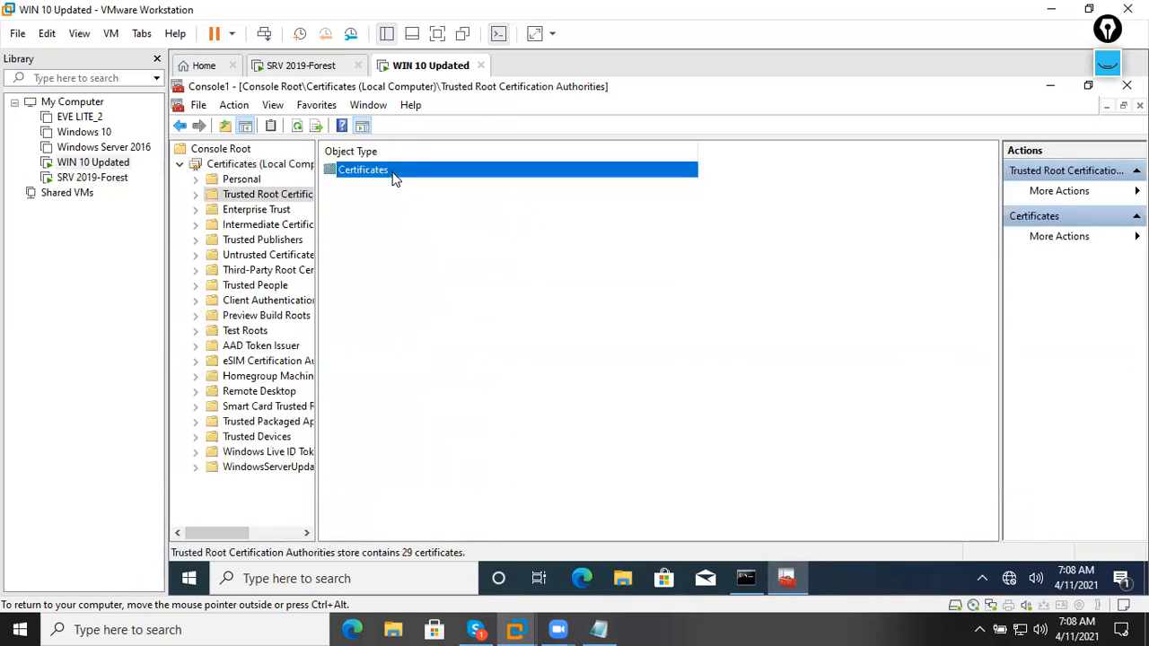
double_click(392, 171)
scroll(431, 336, down, 3)
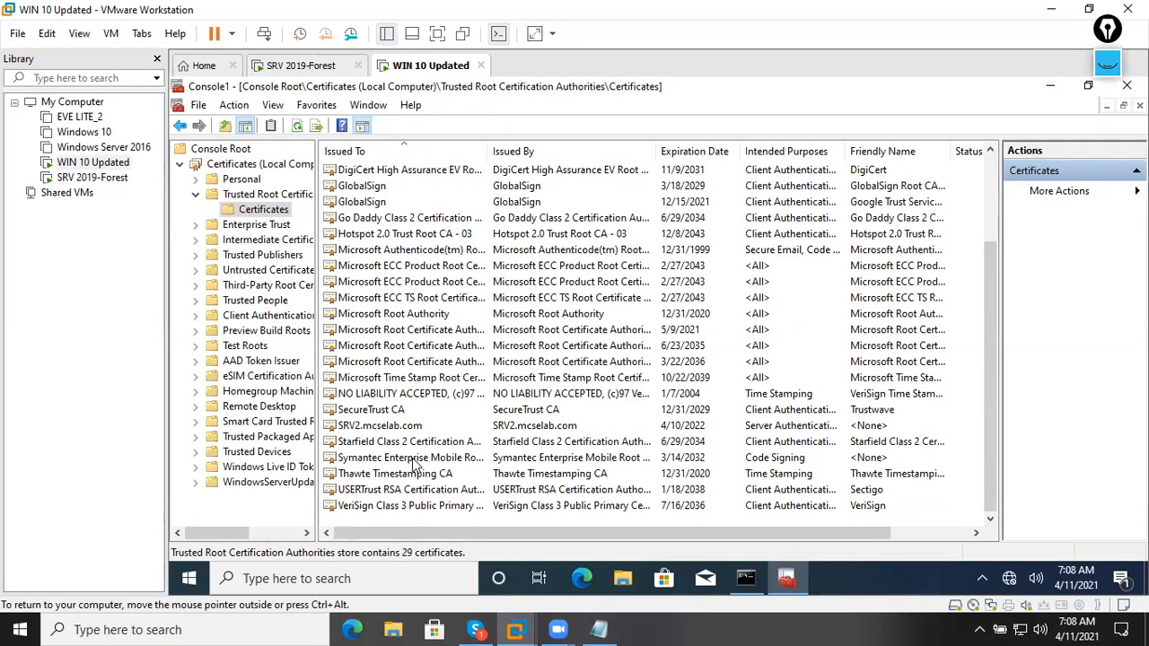
click(395, 427)
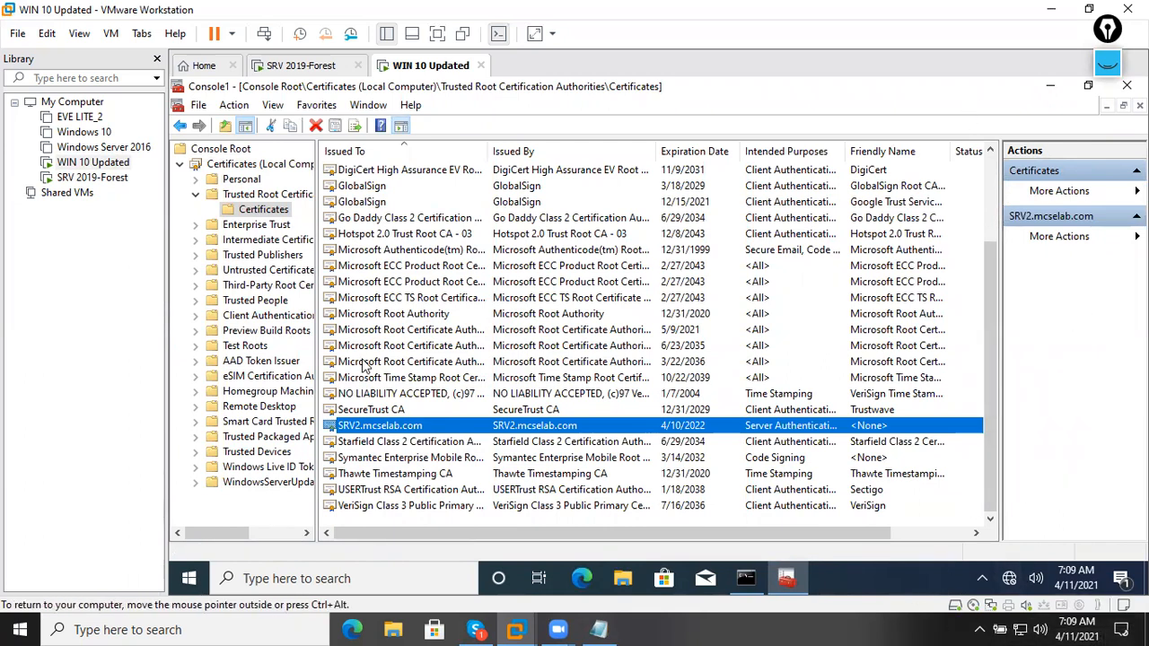
right_click(280, 213)
mouse_move(398, 228)
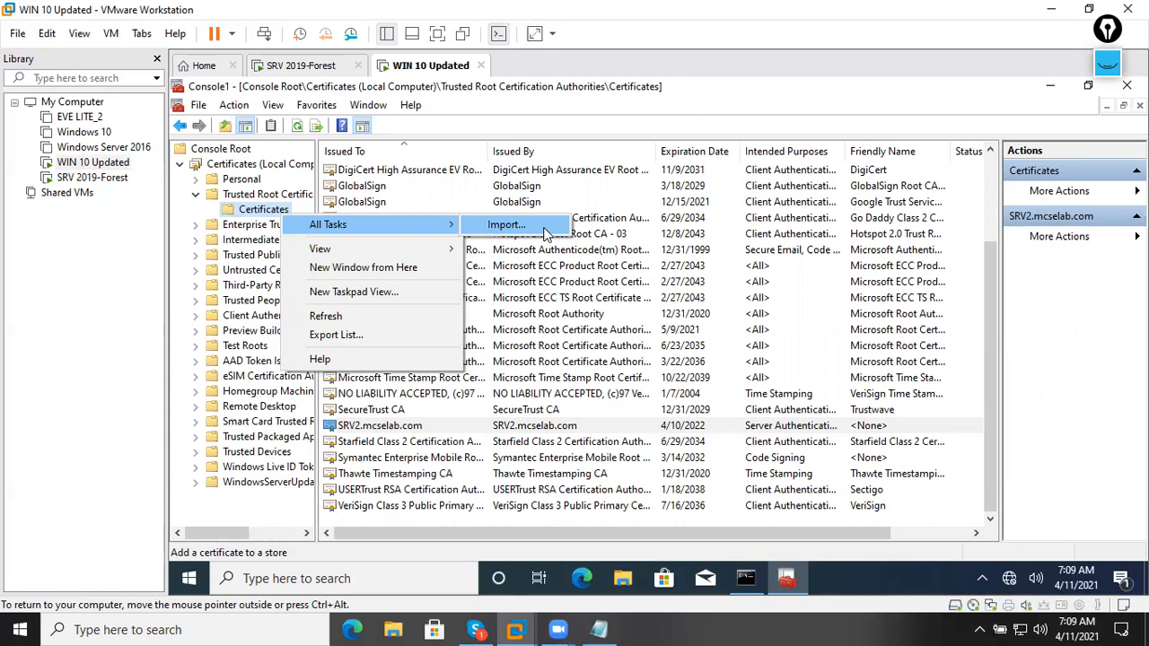
click(468, 120)
click(296, 67)
click(429, 245)
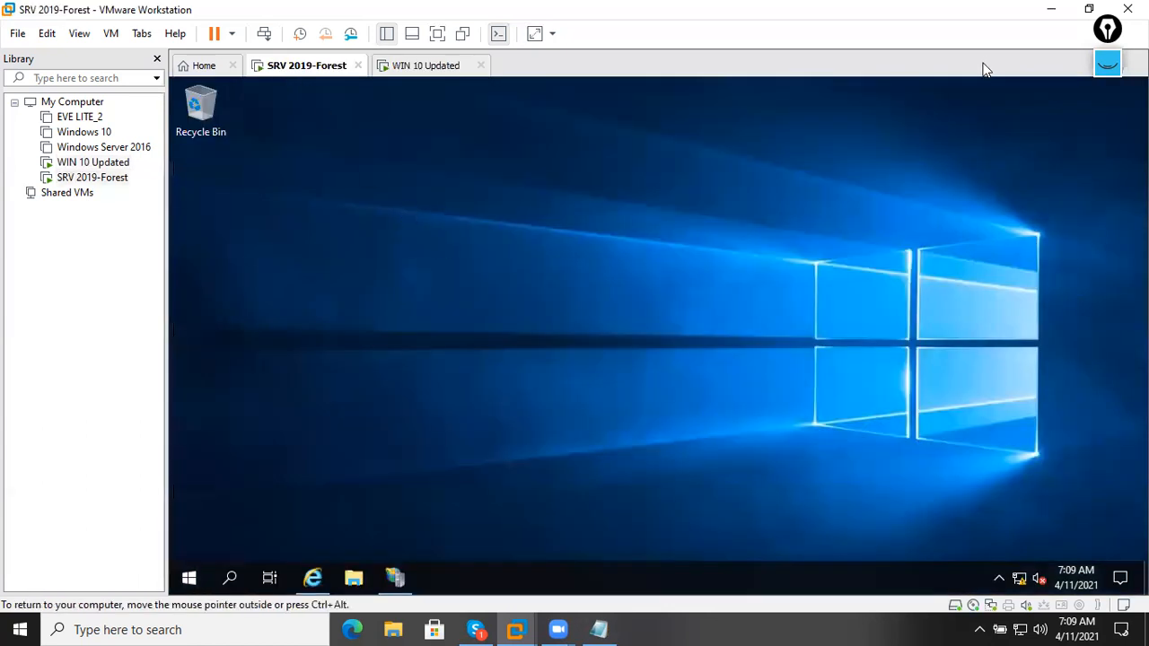
click(422, 67)
click(1042, 90)
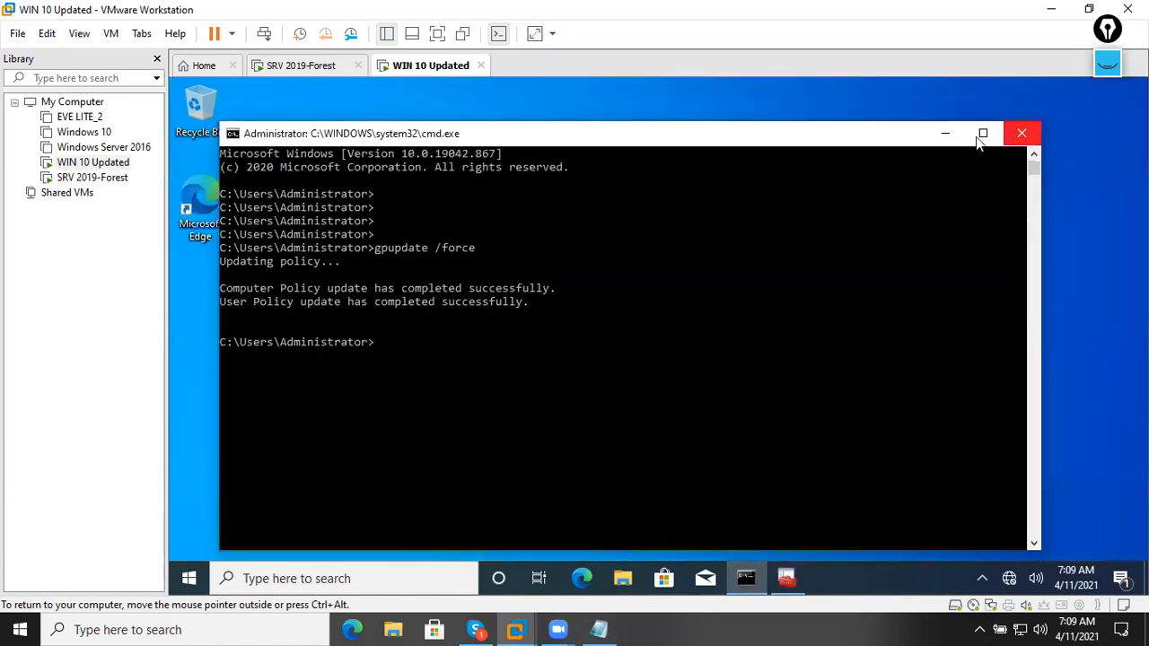
click(977, 132)
click(1048, 85)
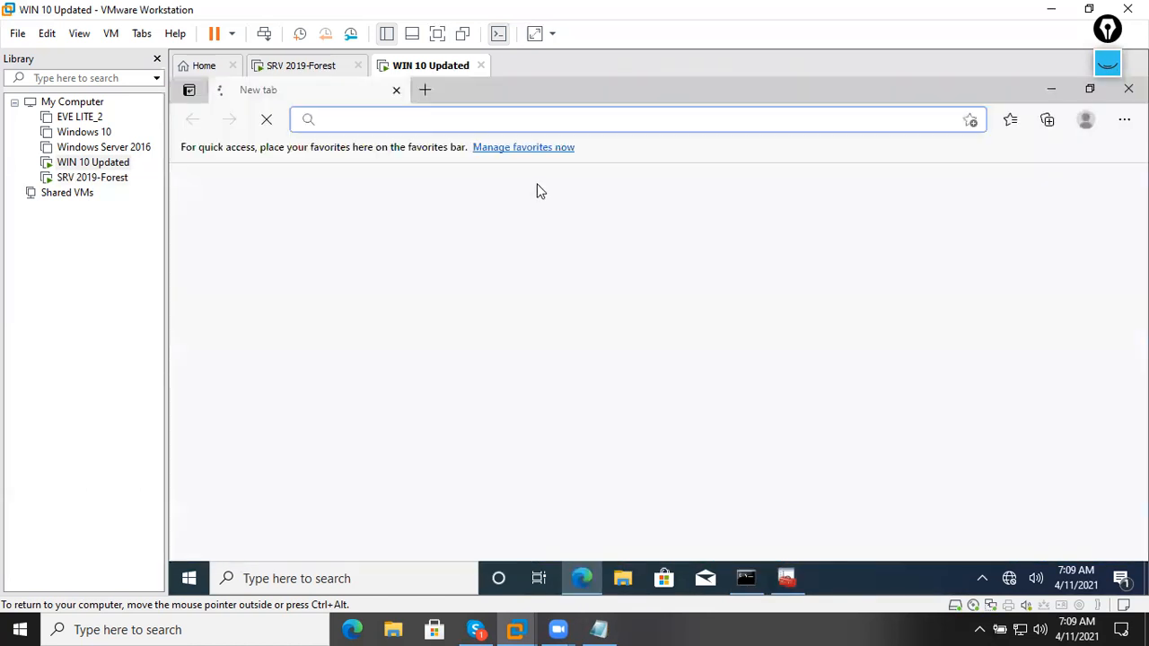
text(https:)
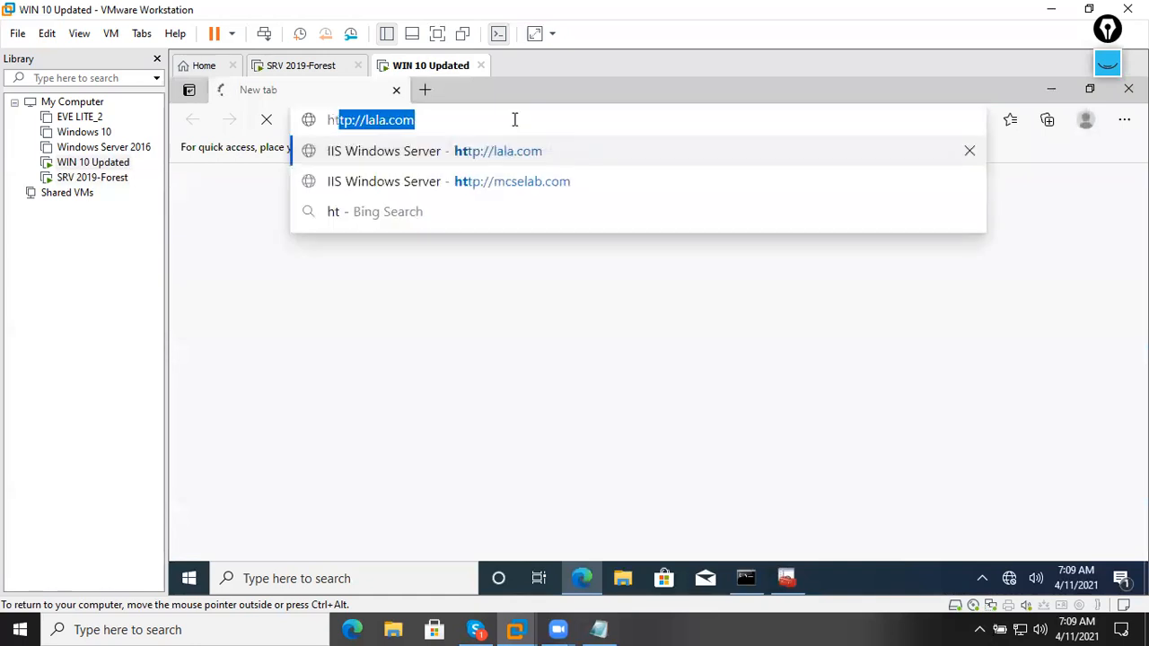
text(//)
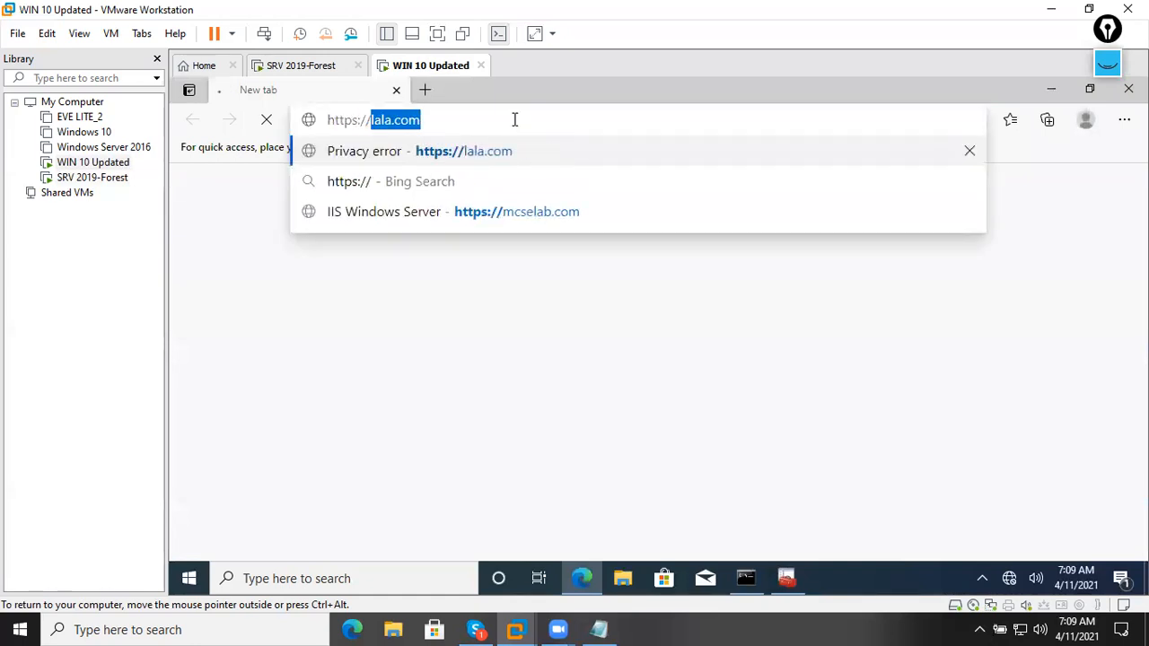
text(mcs)
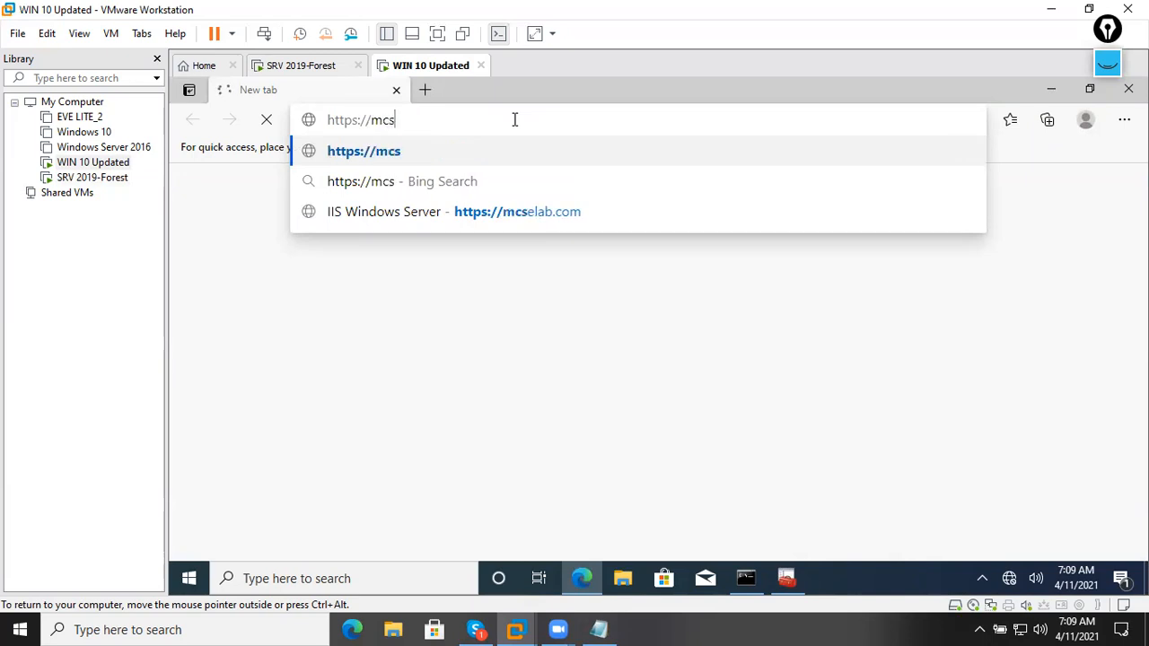
text(elab.com)
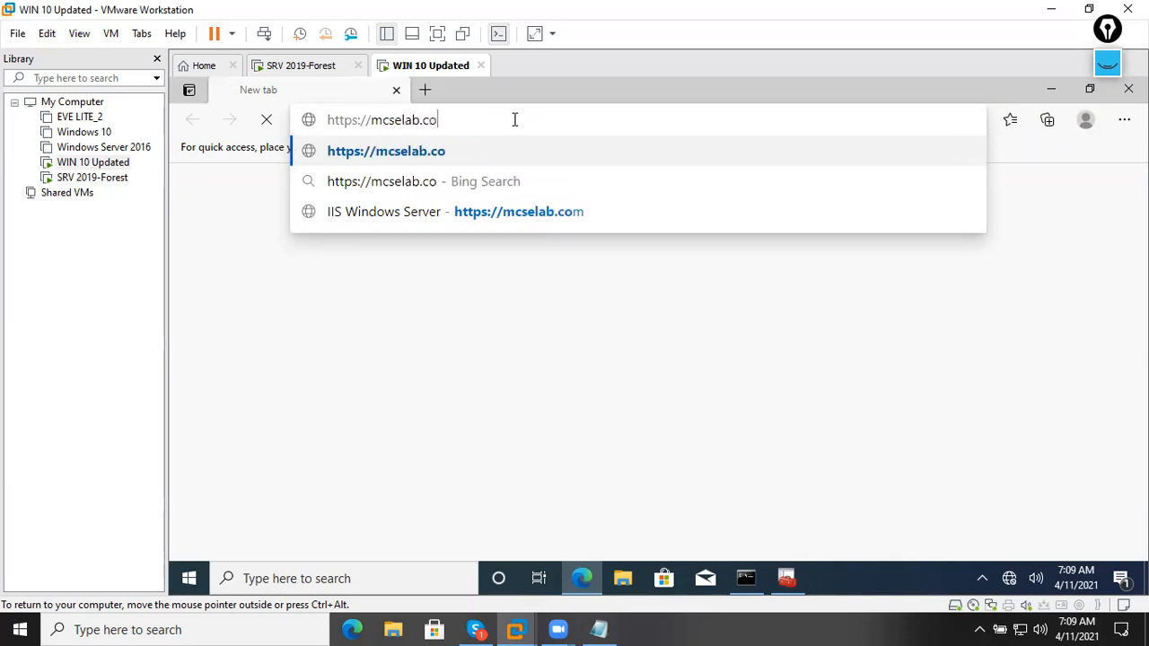
key(Return)
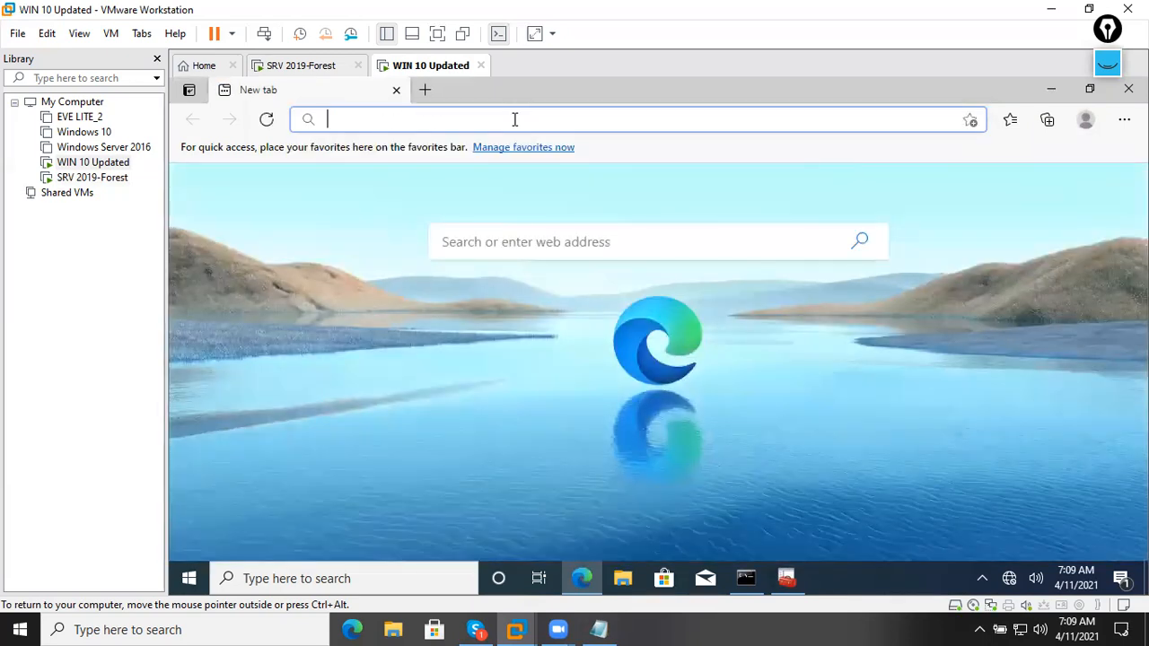
Open Edge's Clear browsing data dialog from History's more options.
click(1123, 120)
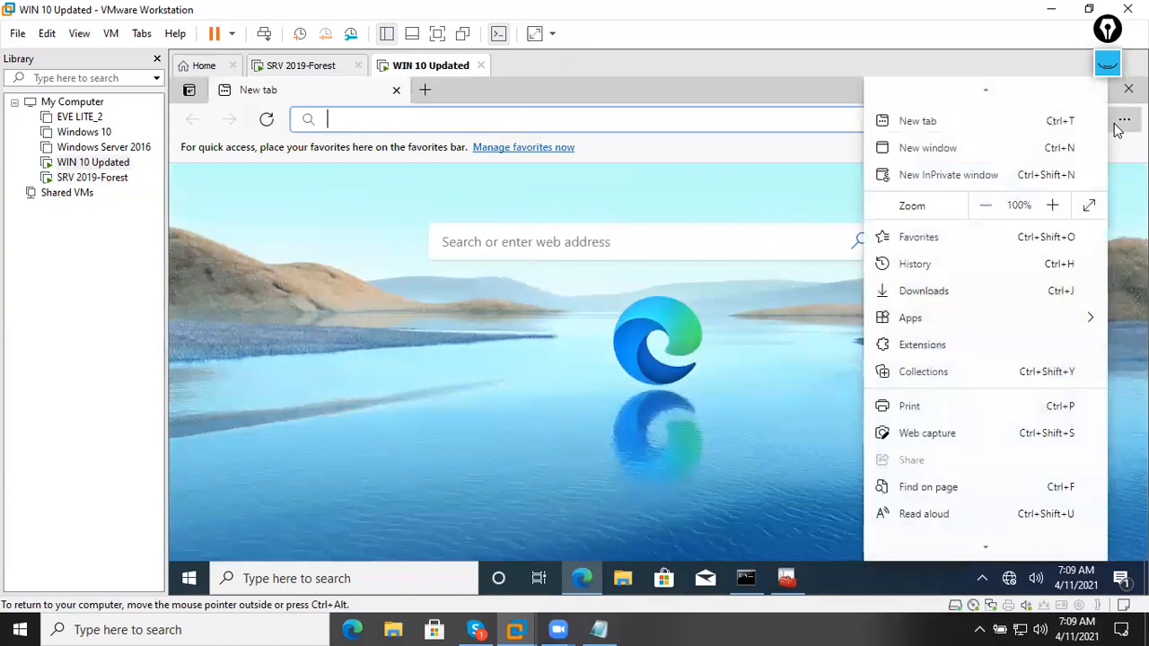
click(914, 264)
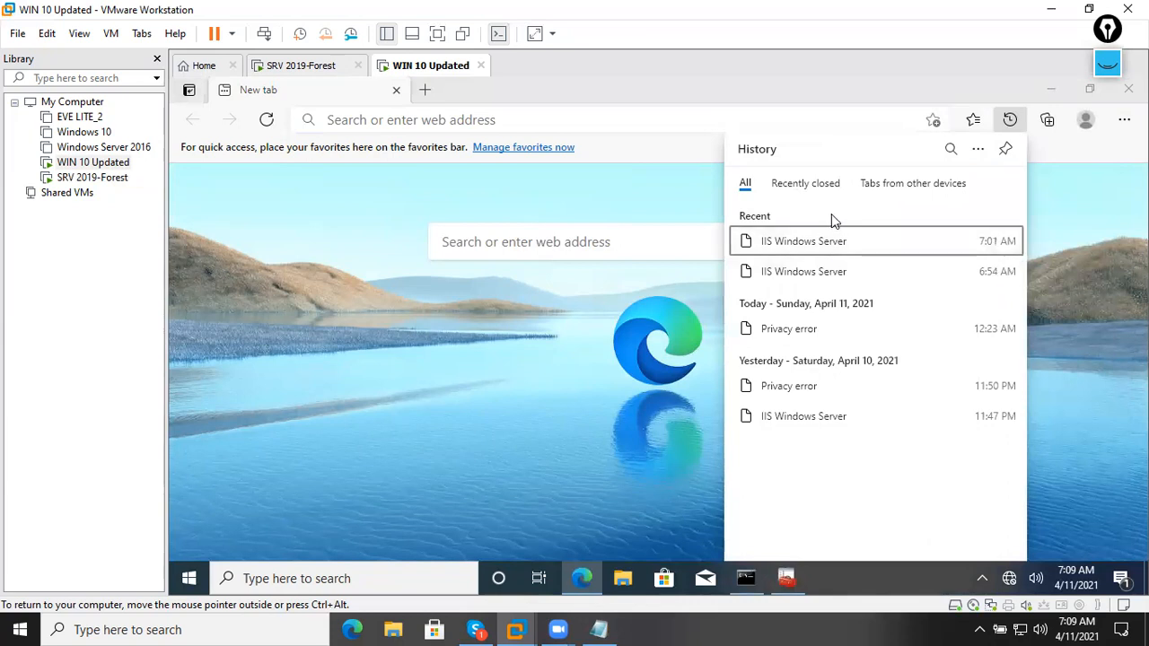
click(978, 149)
click(934, 199)
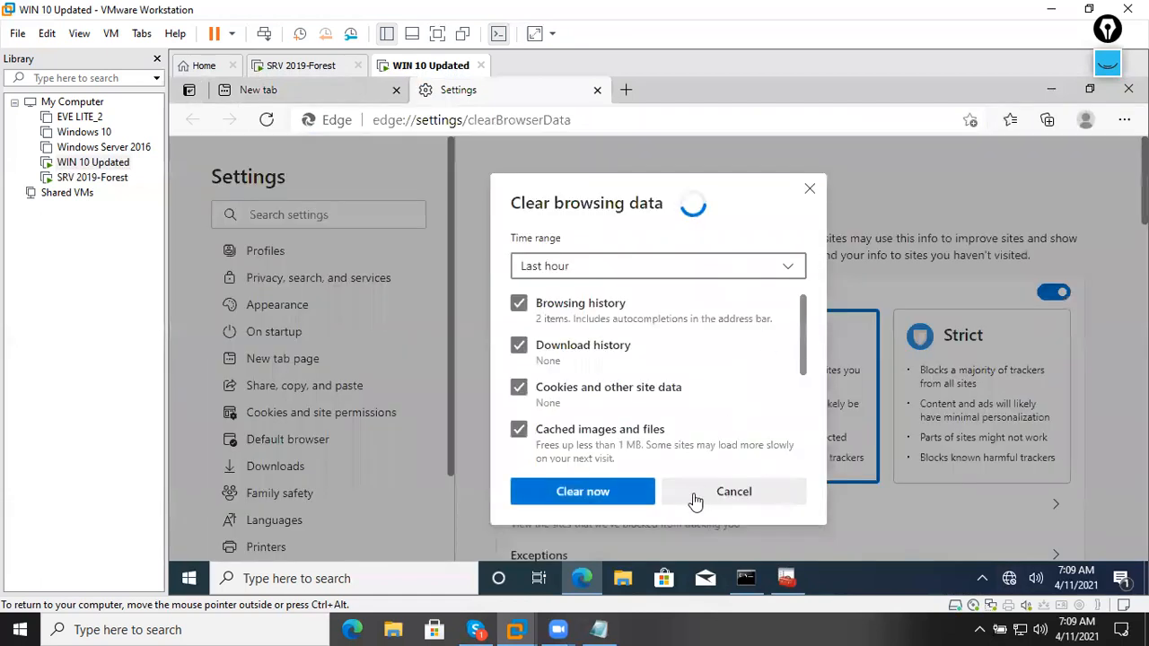
Tick passwords, autofill, site permissions and previous Edge data, set All time, and clear.
scroll(561, 420, down, 1)
scroll(561, 420, down, 1)
click(520, 377)
click(519, 458)
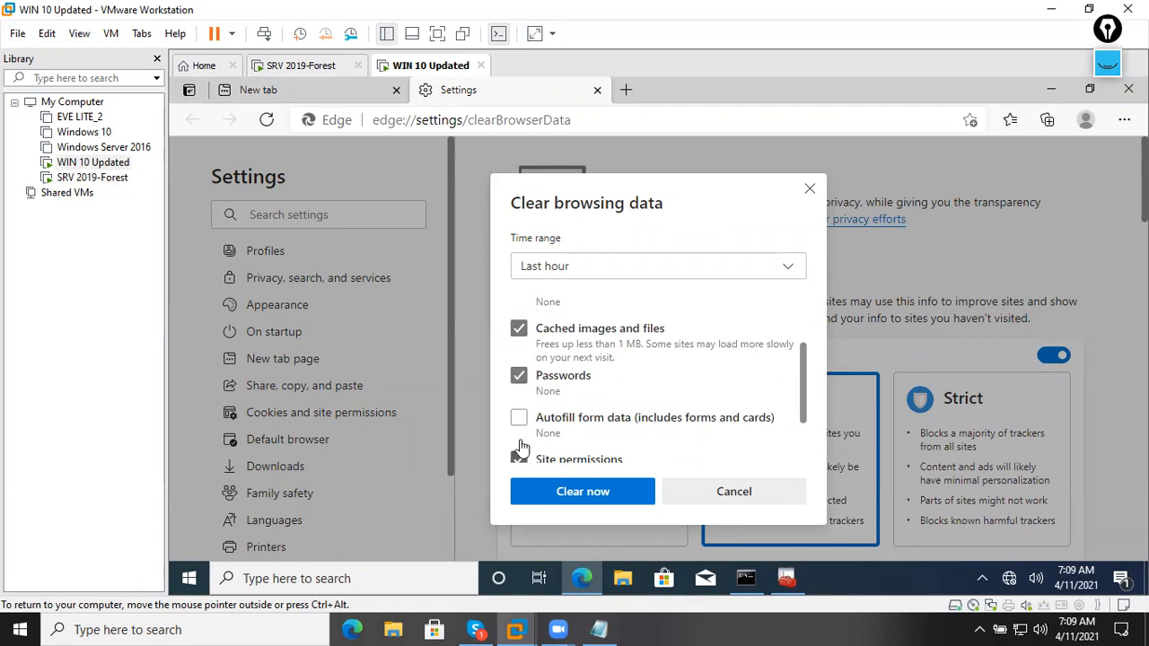
click(521, 417)
scroll(525, 418, down, 1)
scroll(525, 423, down, 2)
click(522, 417)
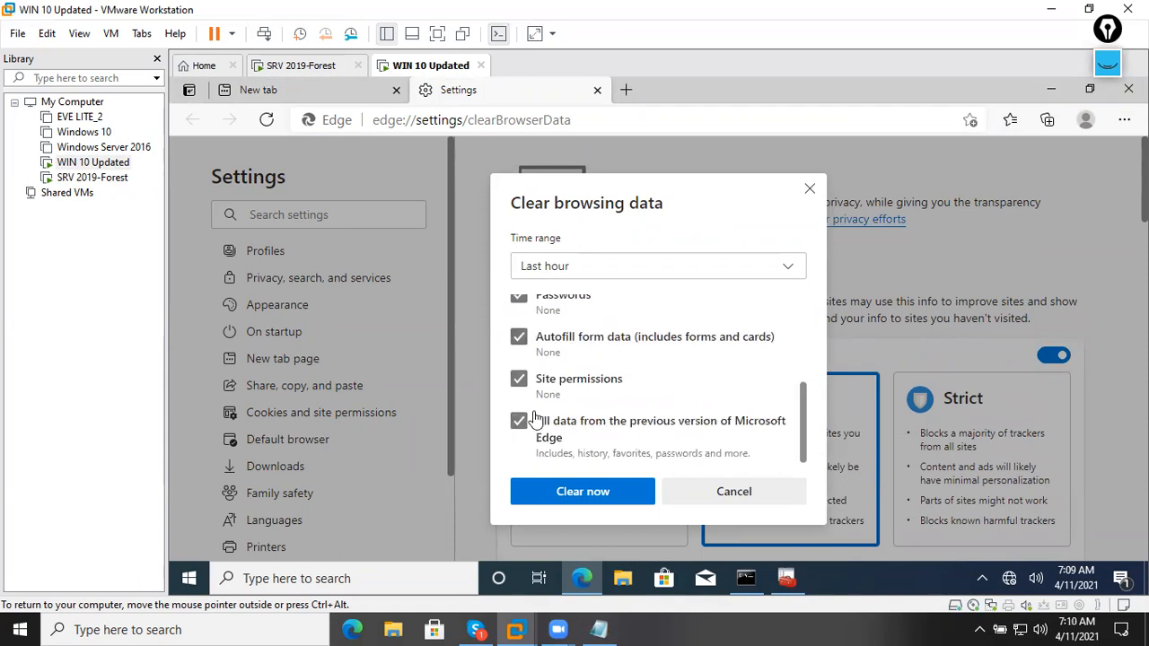
scroll(557, 431, up, 5)
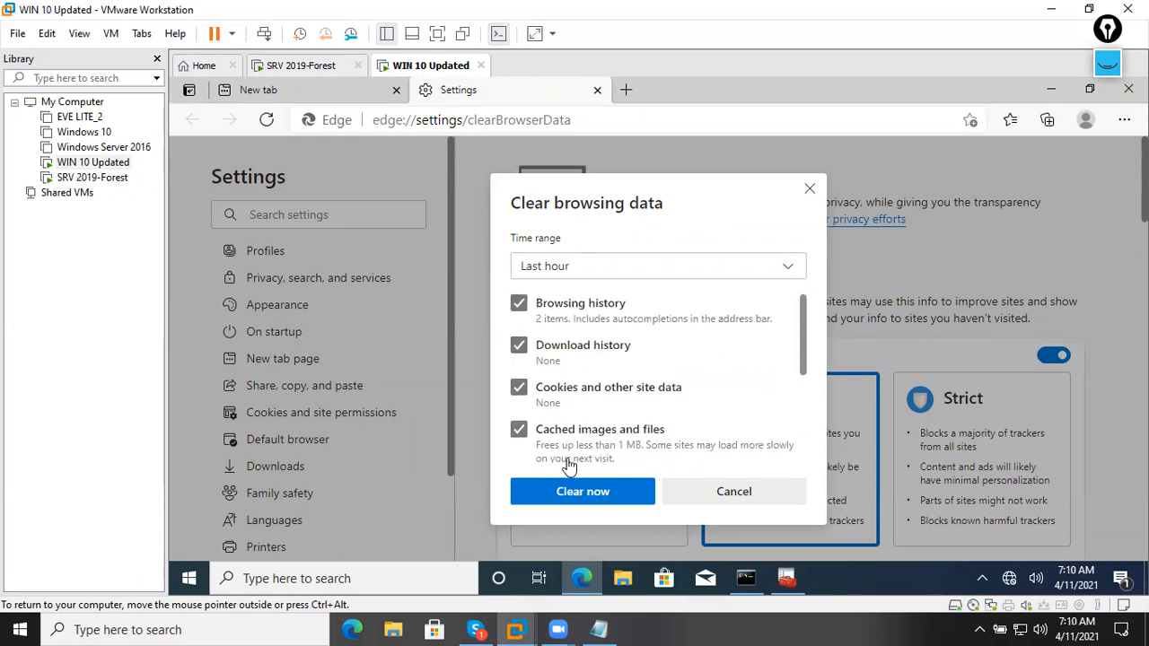
click(697, 266)
click(569, 404)
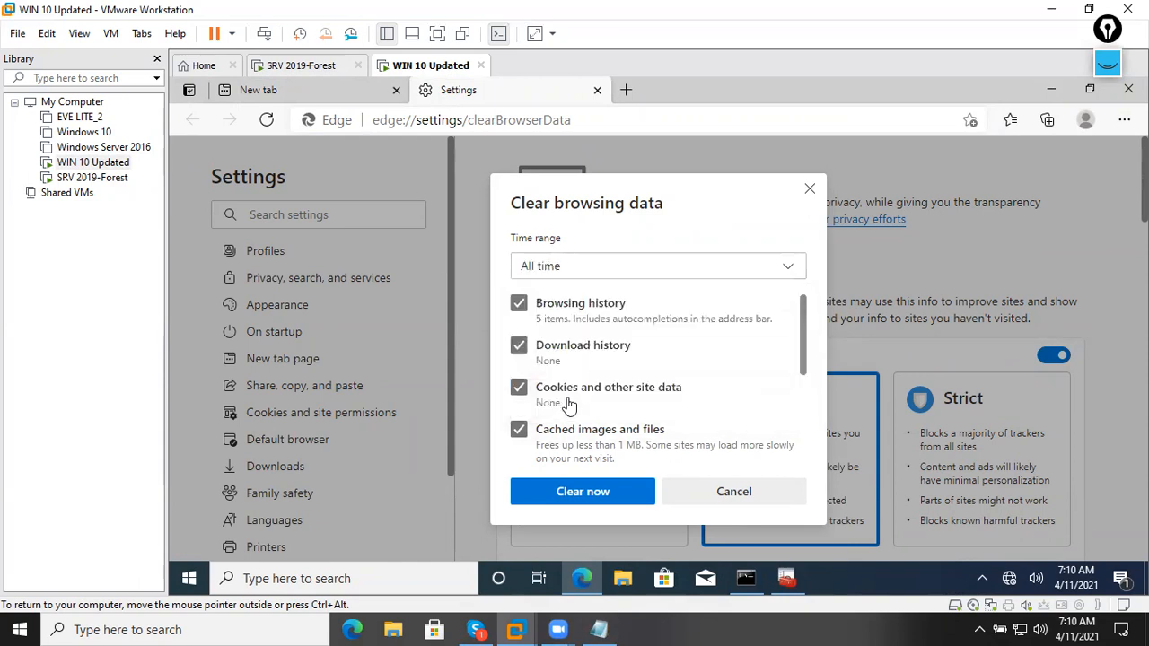
click(583, 492)
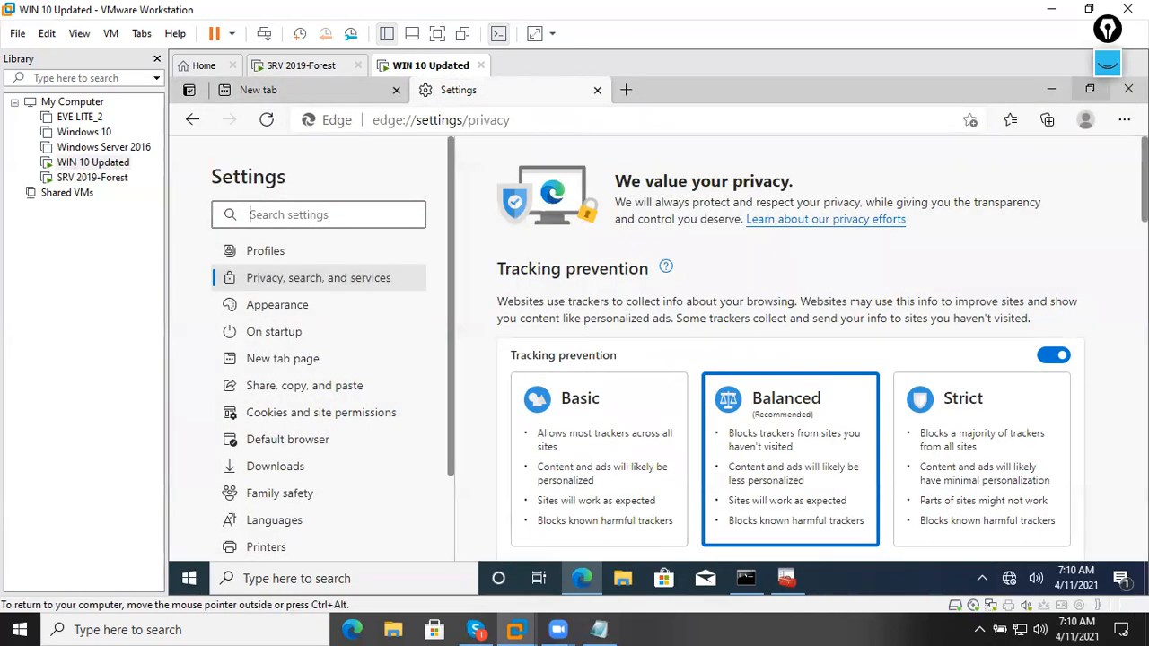
click(1129, 89)
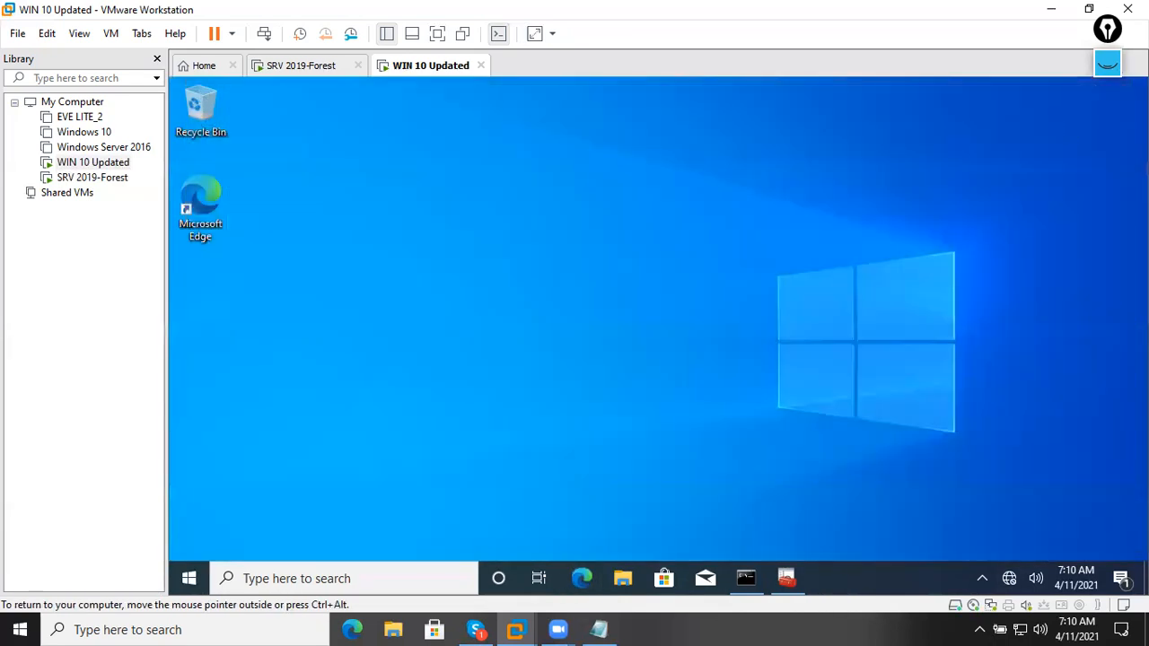
double_click(207, 196)
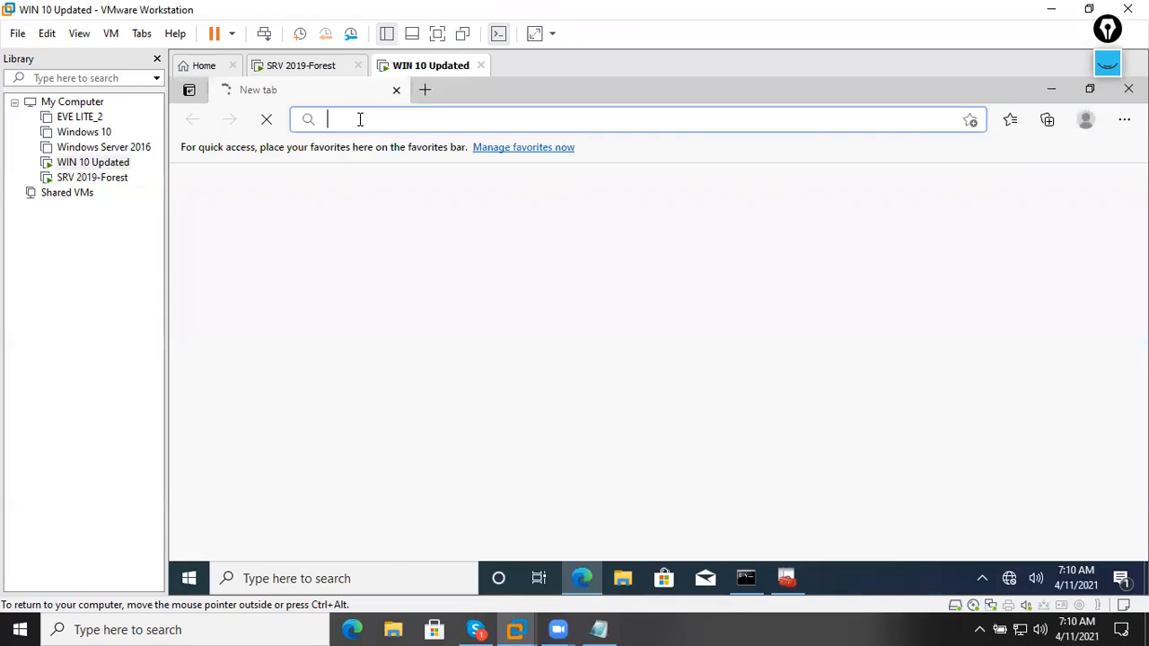
text(https://)
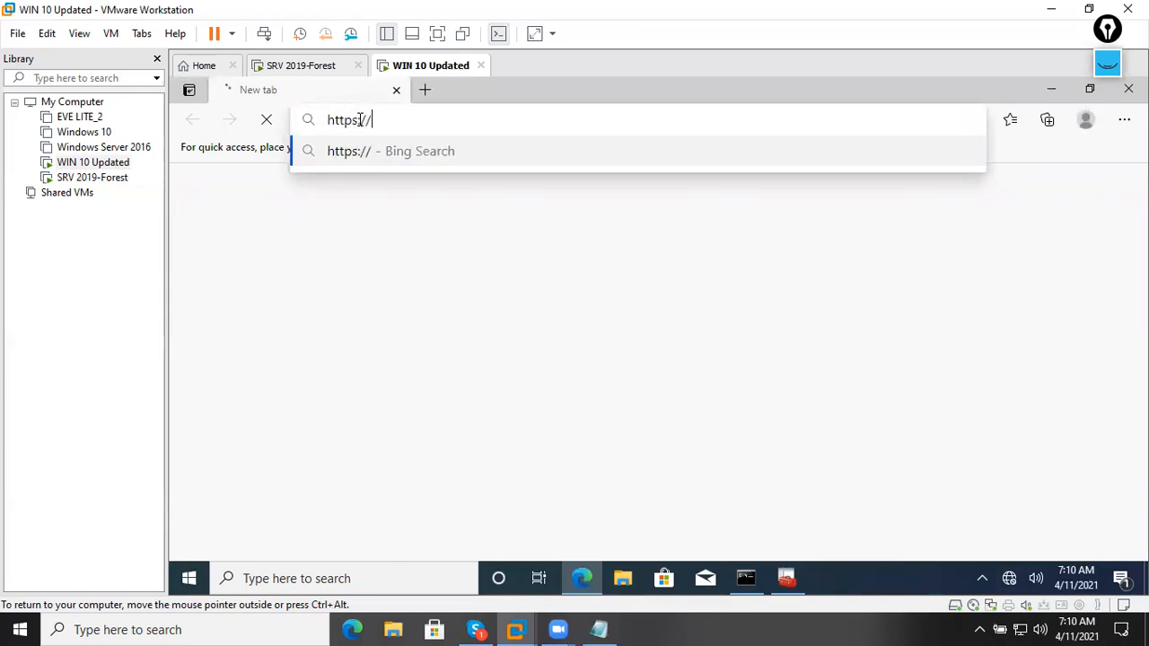
text(mcselab.com)
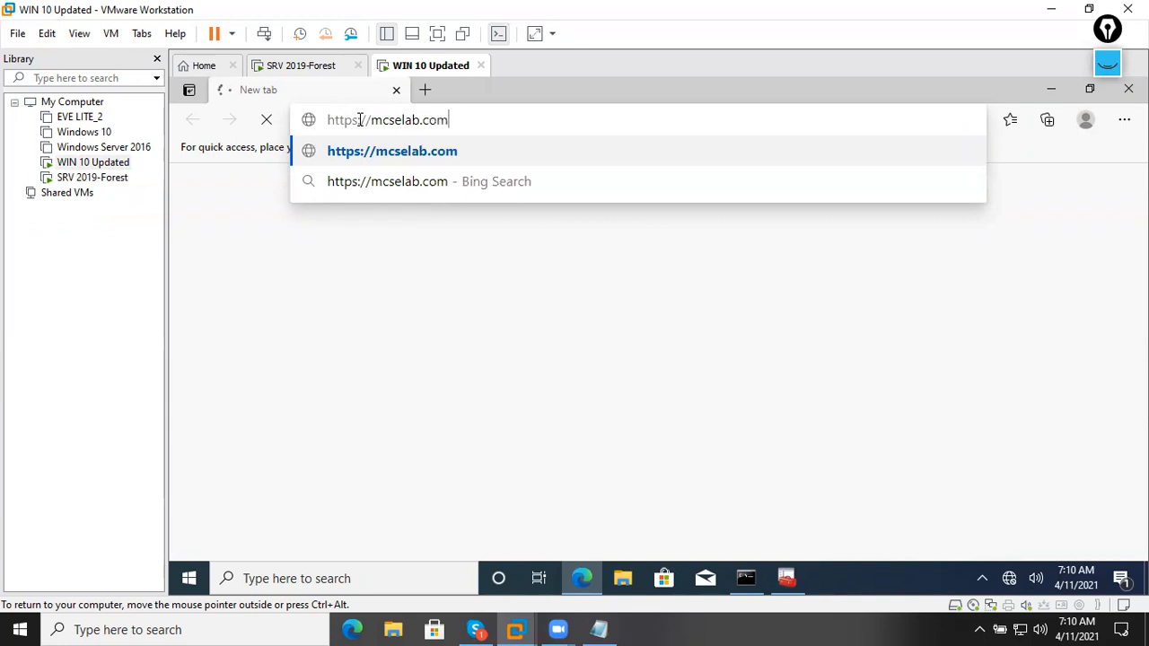
key(Return)
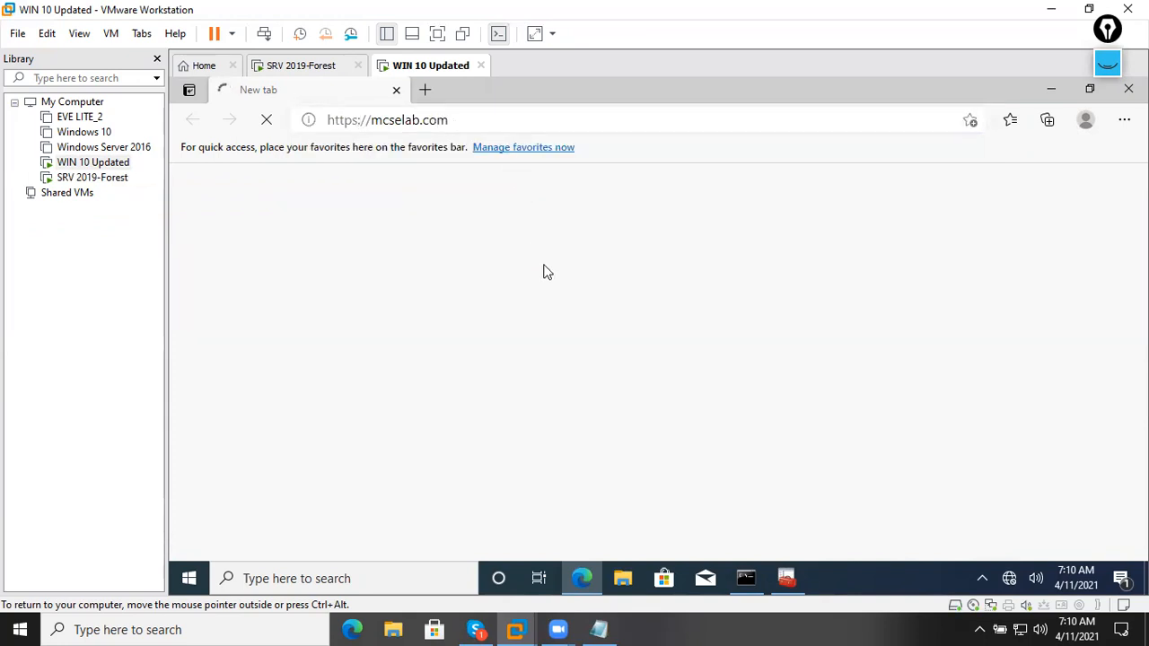
Get past the 'Your connection isn't private' warning via Advanced to mcselab.com.
drag(371, 278, 662, 281)
click(682, 256)
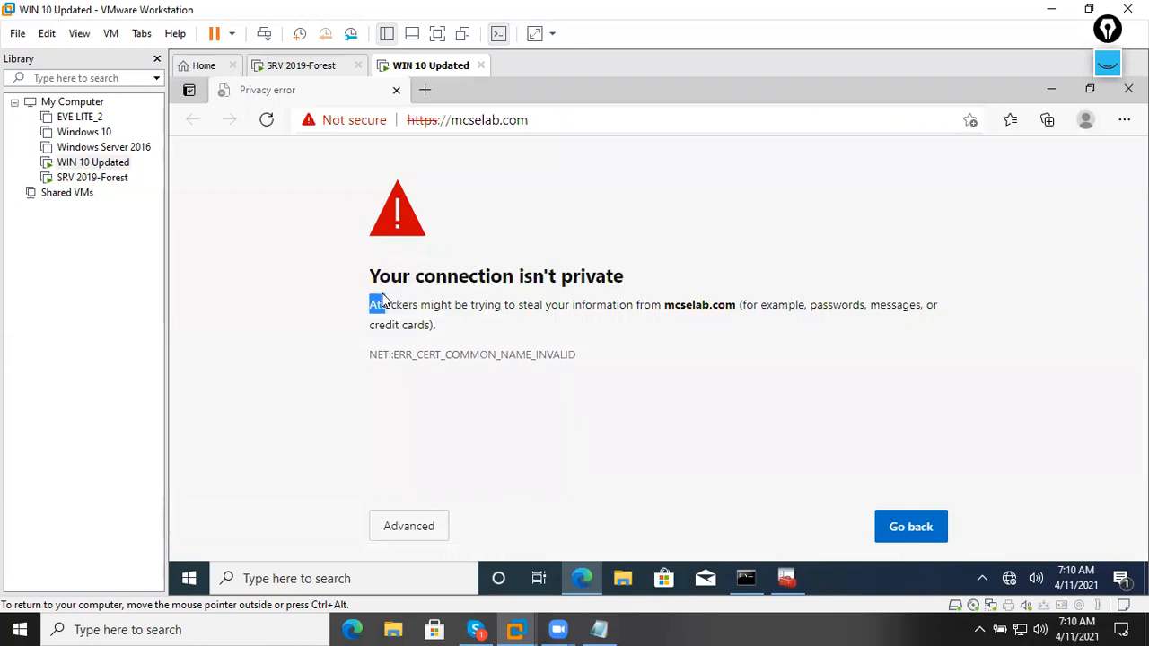
drag(371, 305, 359, 282)
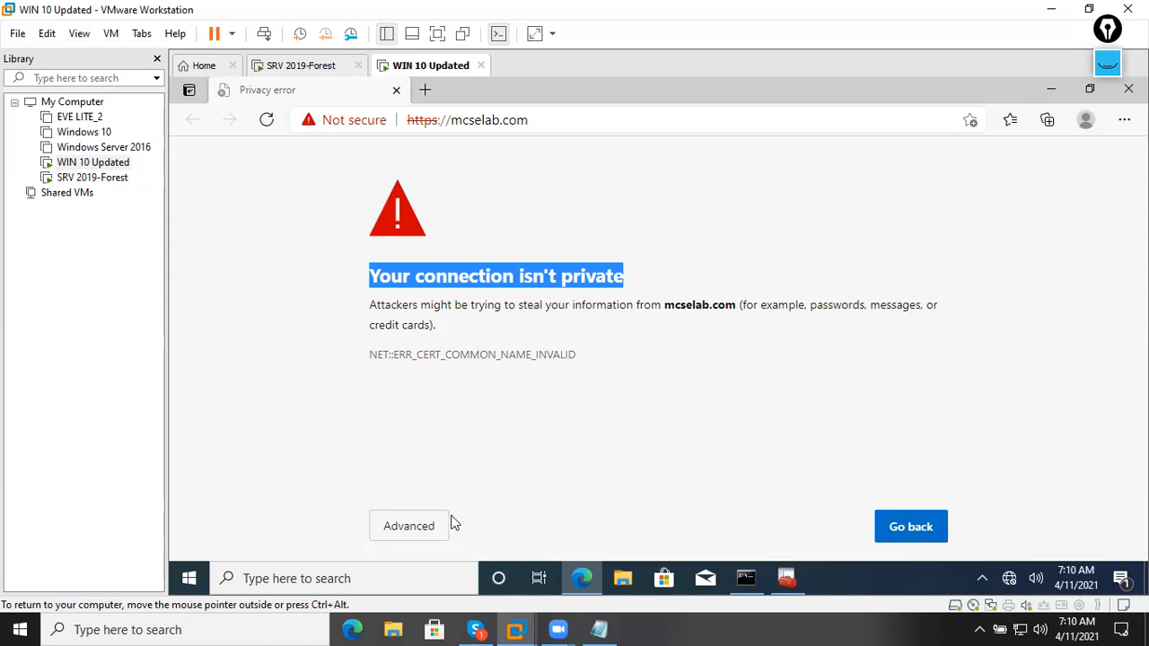
click(429, 537)
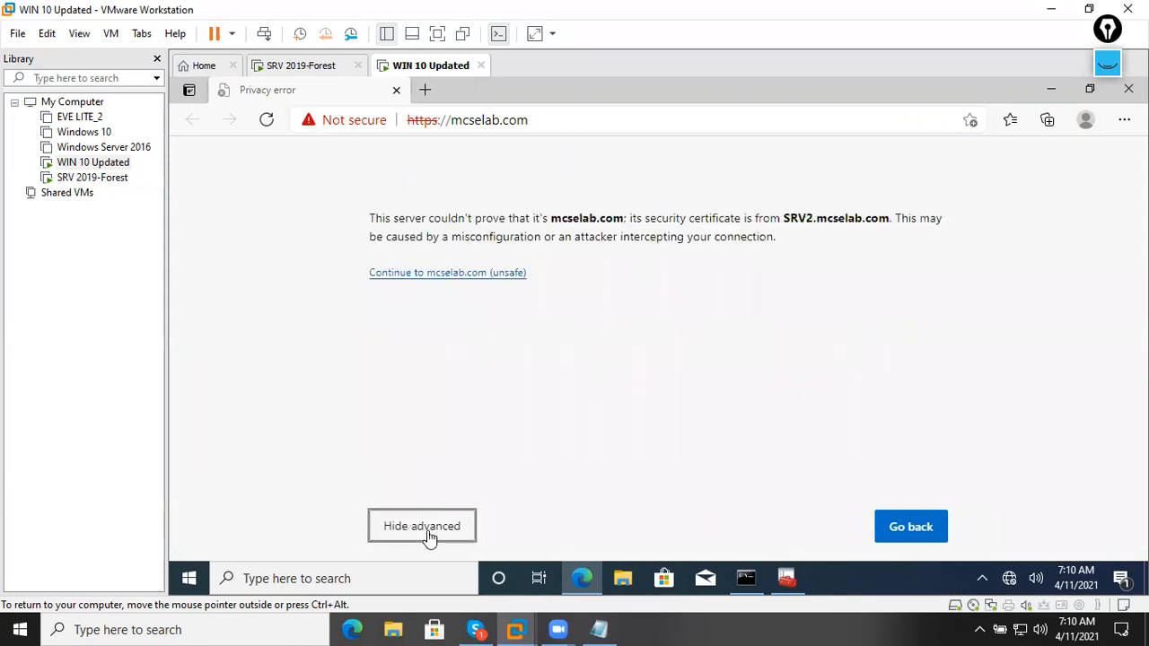
click(480, 278)
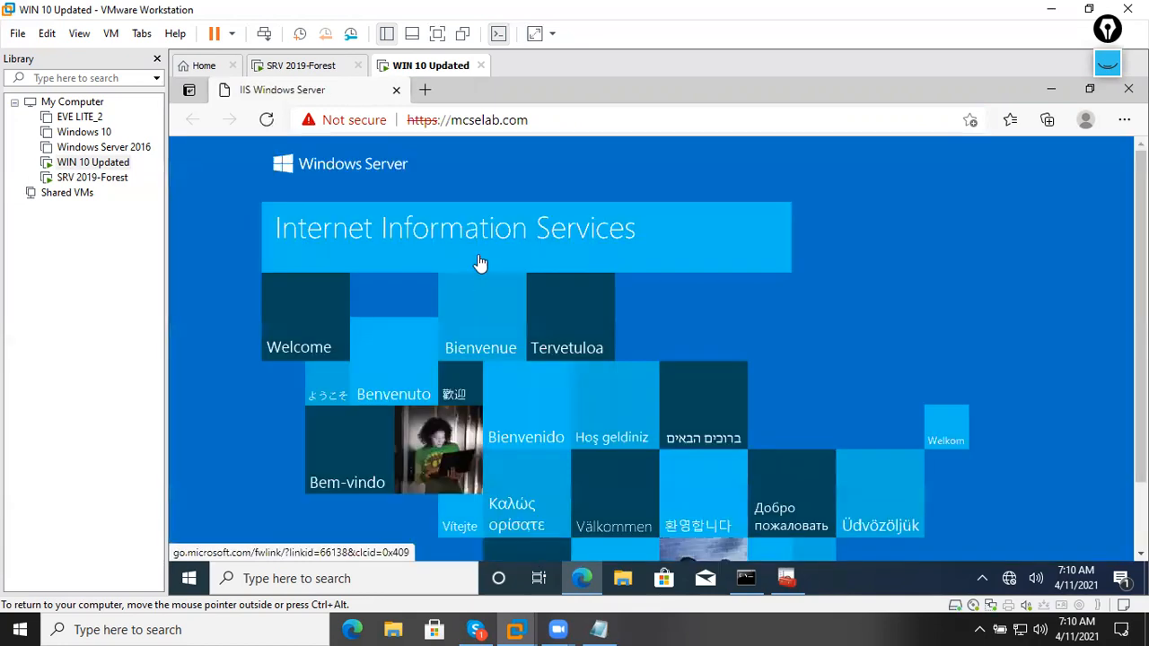
Open the site's certificate from the Not secure indicator and move it beside the page.
click(375, 123)
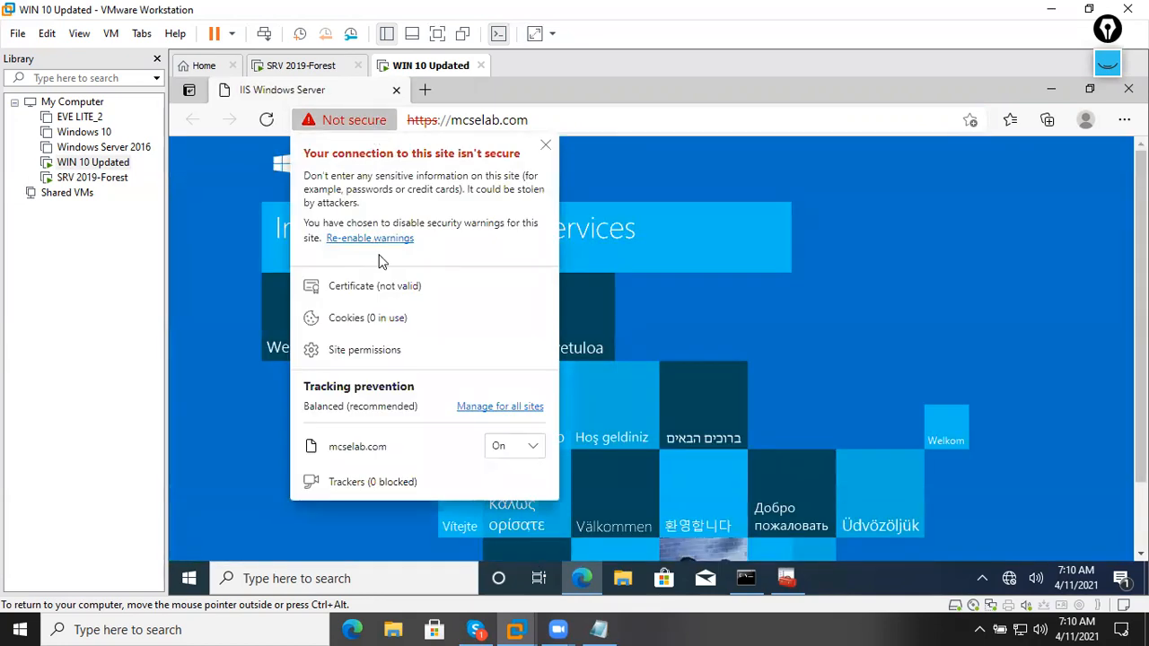
click(375, 289)
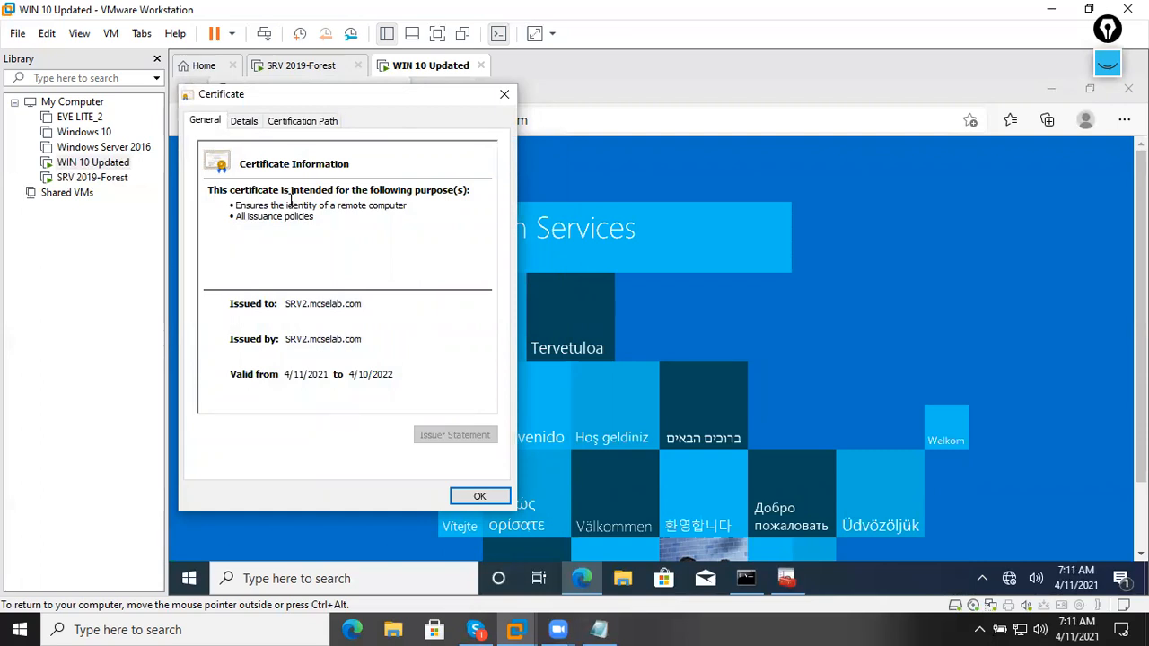
drag(371, 96, 716, 110)
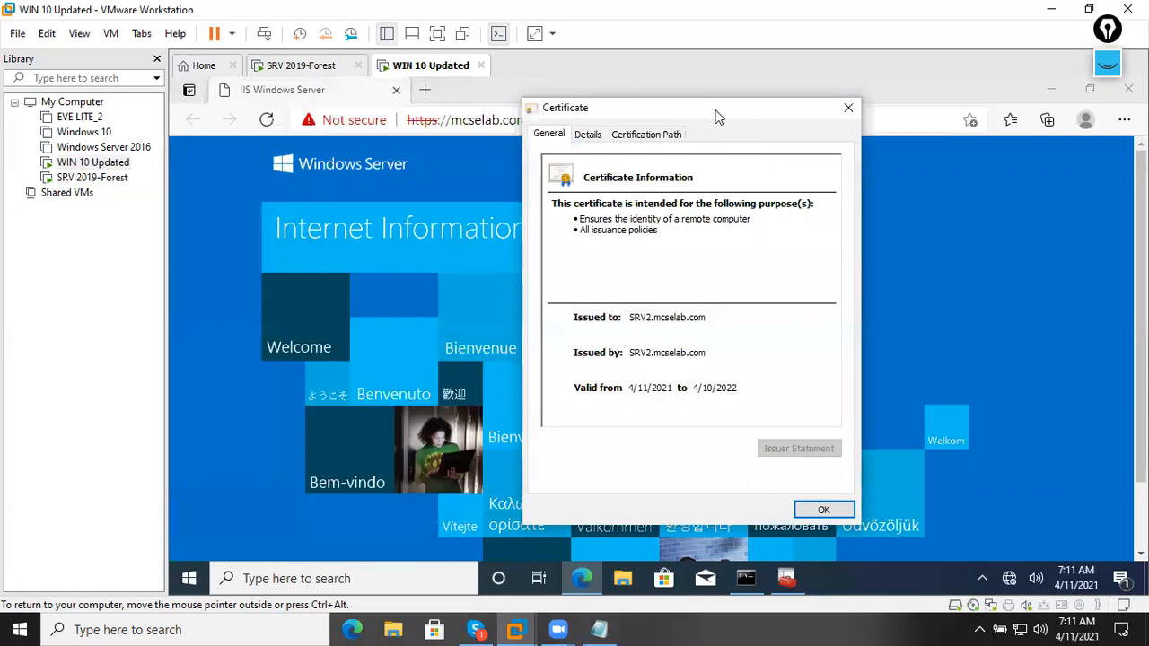
Step through the certificate's Details fields to the Thumbprint, then go to the SRV 2019-Forest VM.
click(602, 141)
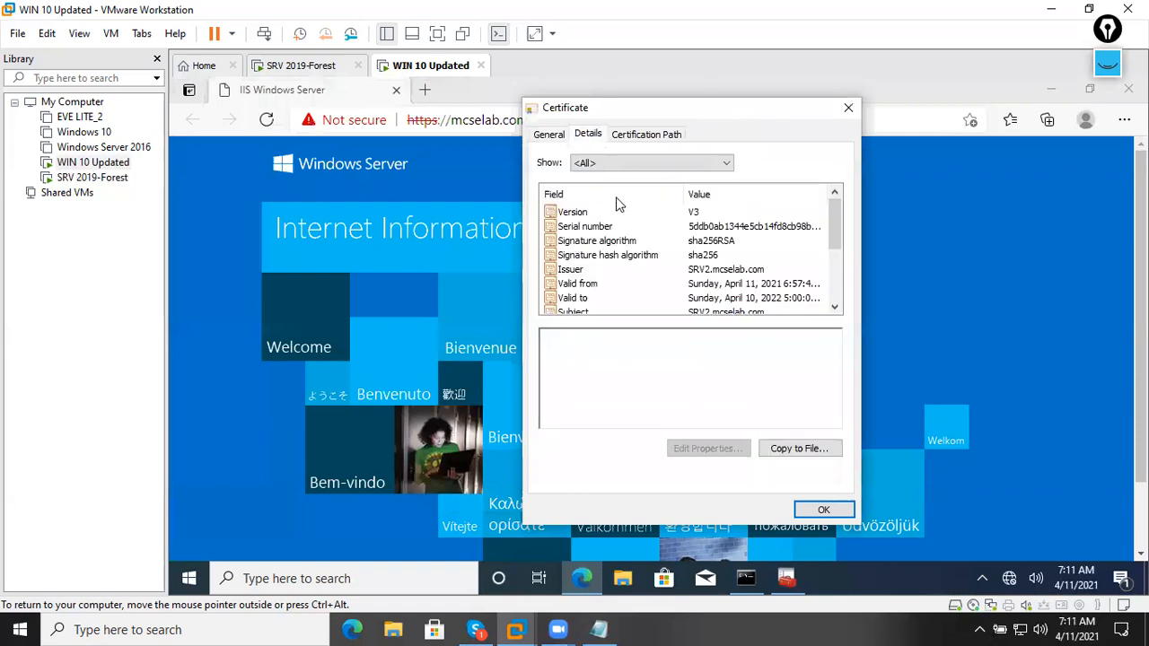
click(619, 312)
scroll(617, 311, down, 1)
click(613, 284)
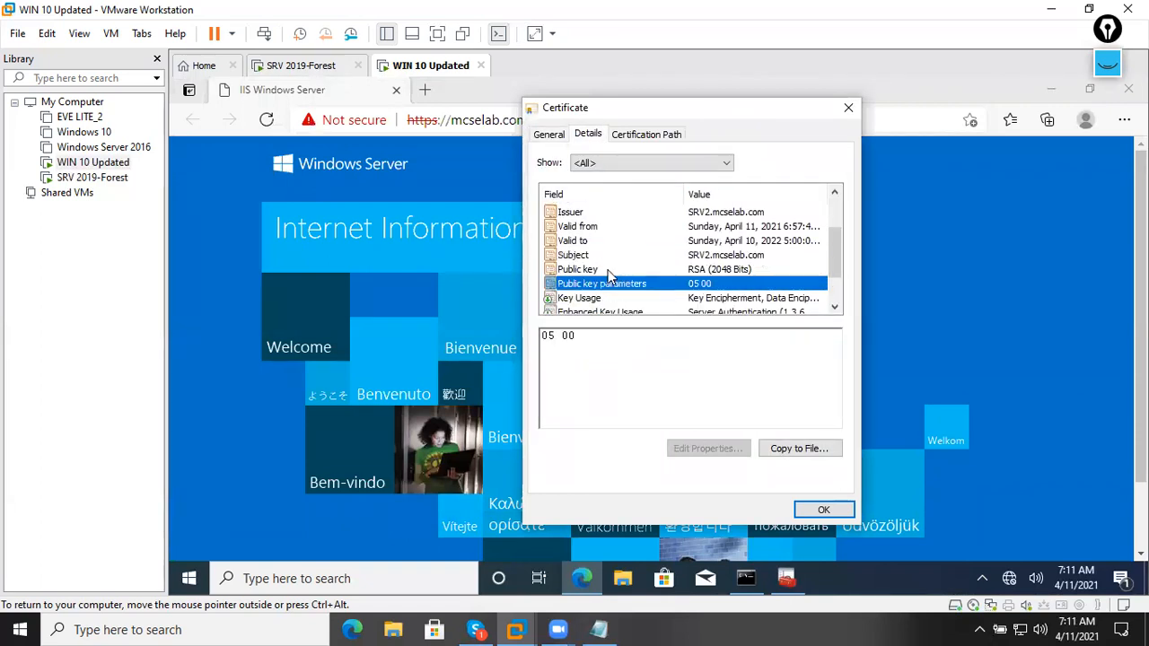
click(607, 312)
scroll(607, 314, down, 1)
click(605, 299)
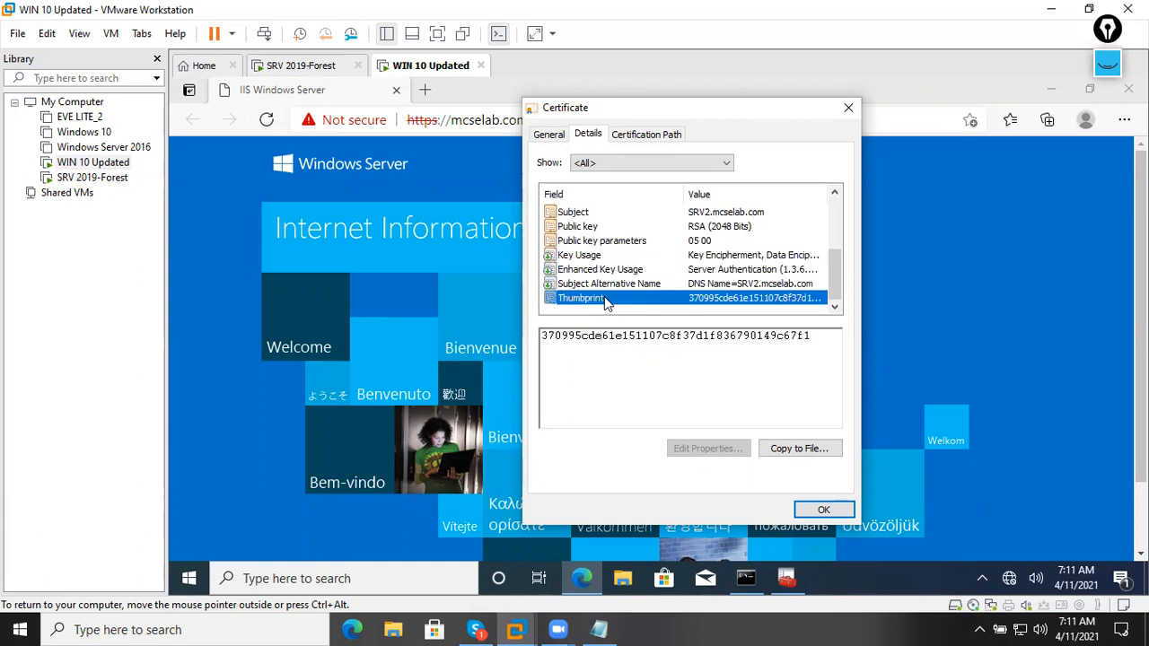
drag(813, 335, 765, 334)
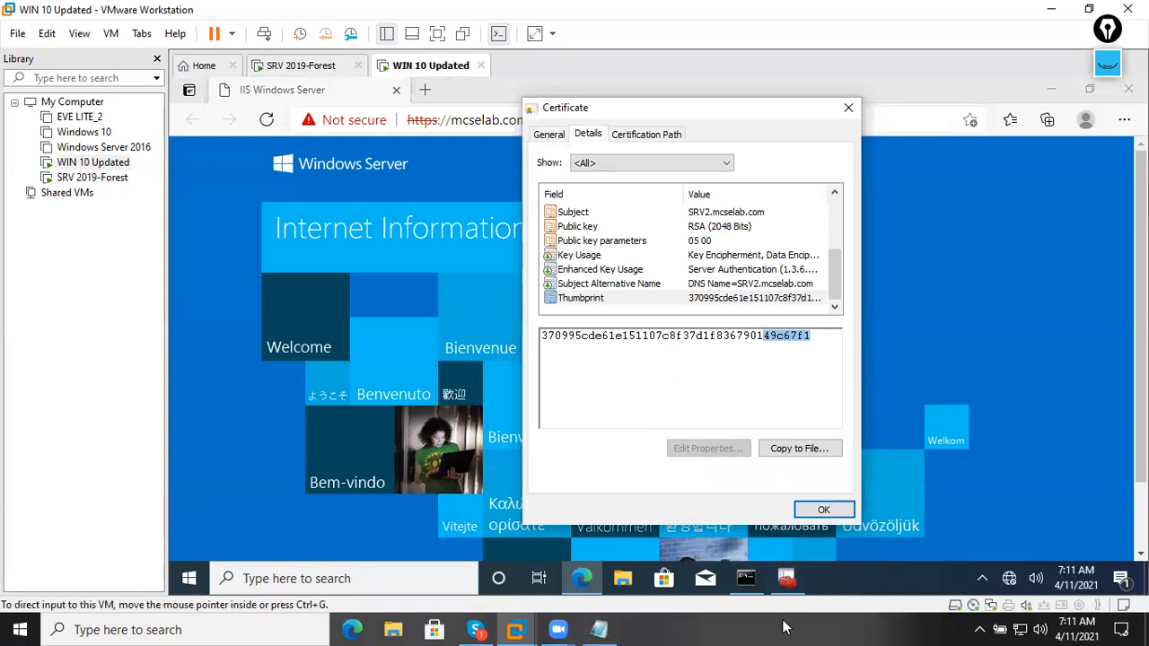
click(296, 67)
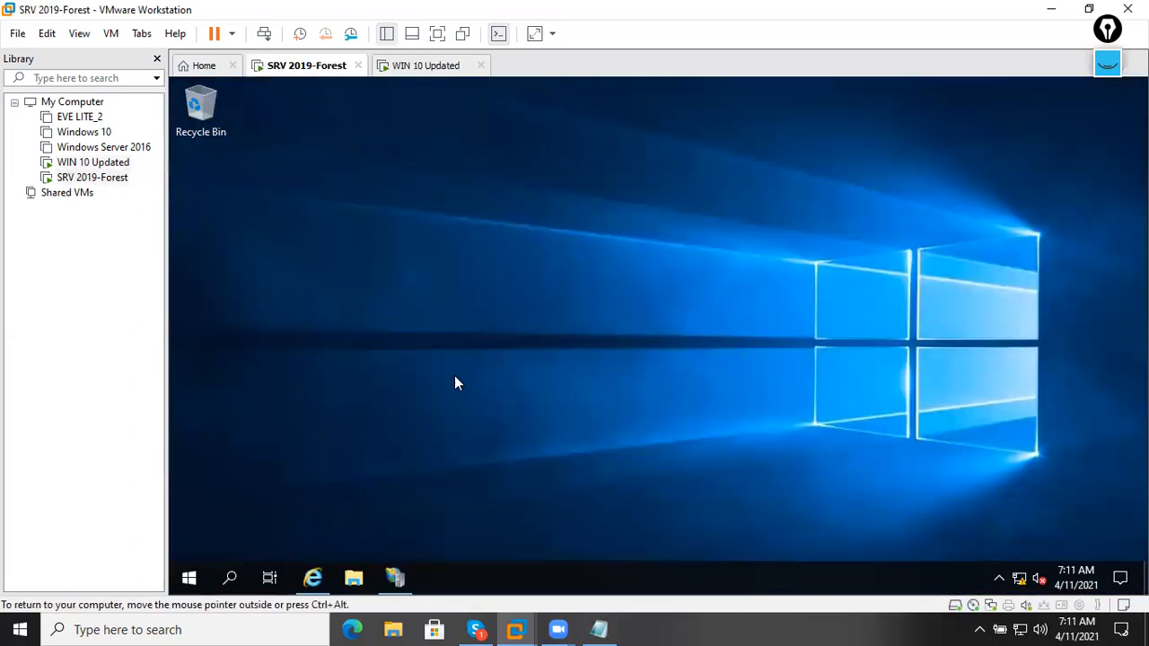
In the server's Internet Explorer, open the SRV2 certificate details and highlight the thumbprint's last digits.
click(329, 579)
click(736, 110)
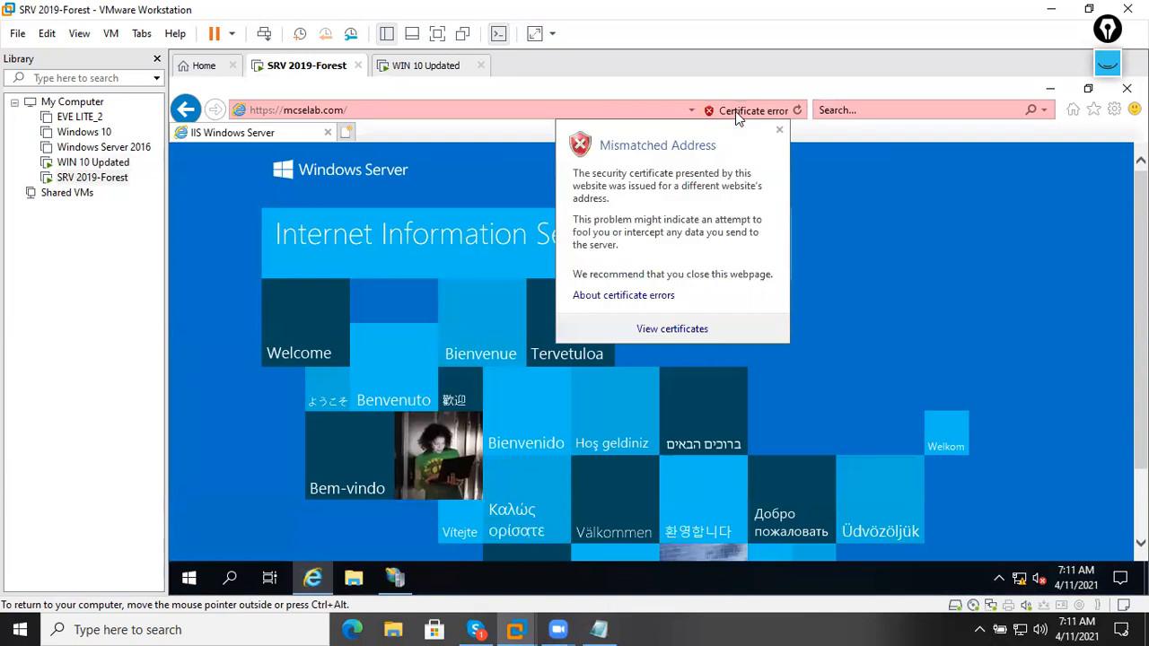
click(669, 328)
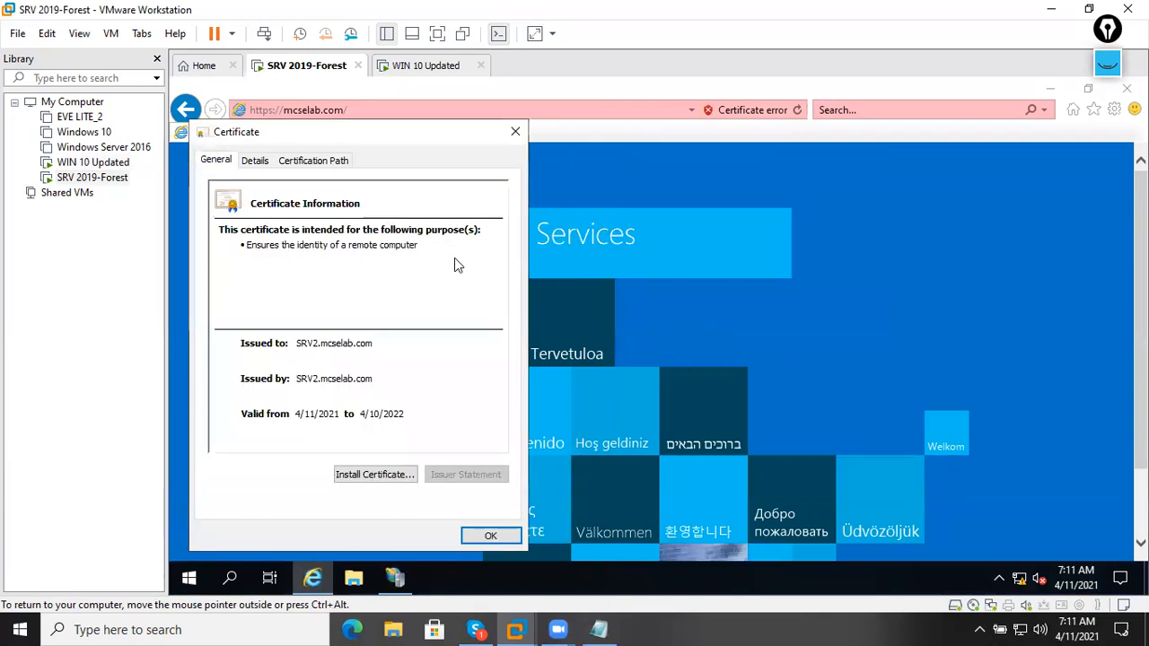
click(260, 162)
click(266, 337)
scroll(270, 325, down, 2)
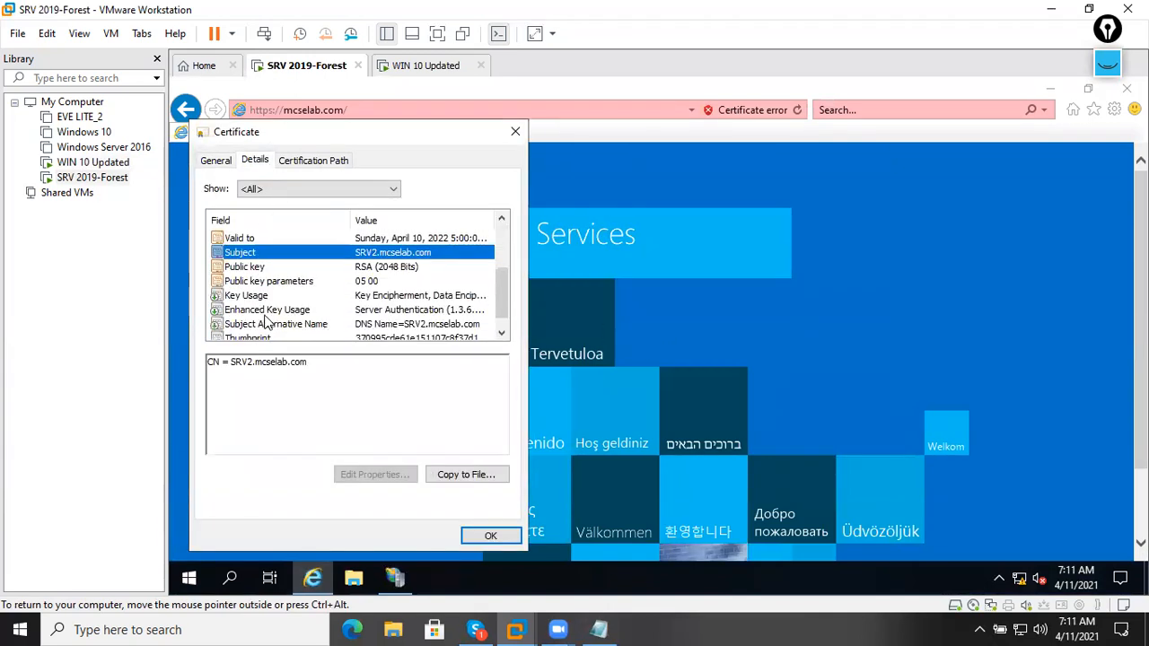
click(272, 337)
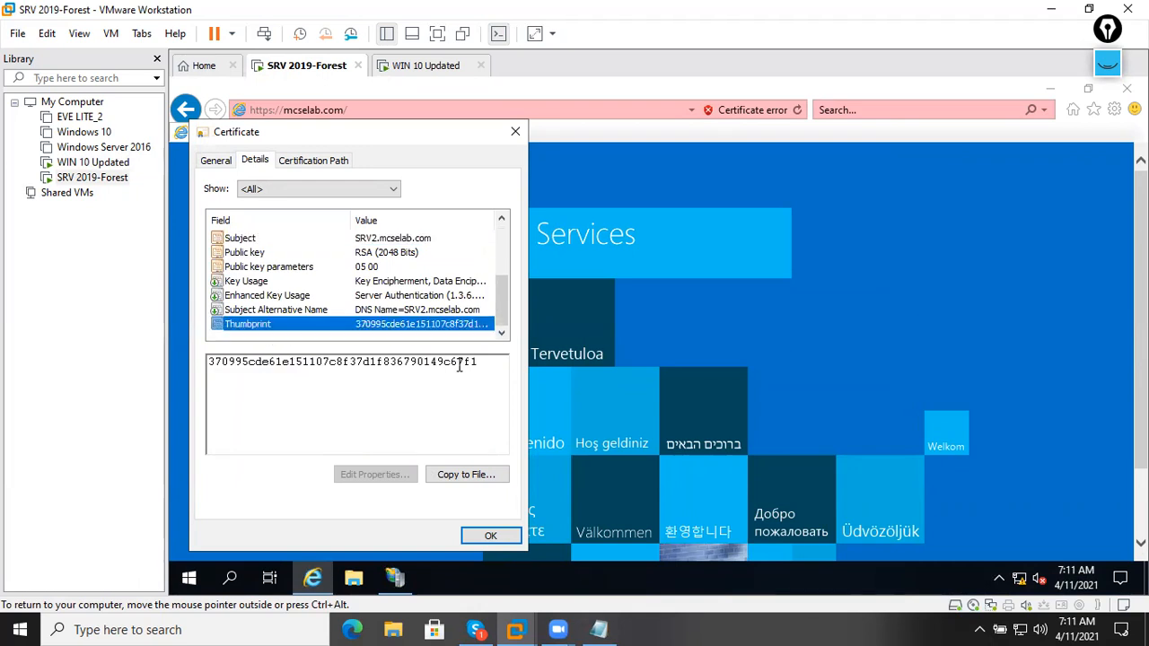
drag(480, 361, 453, 361)
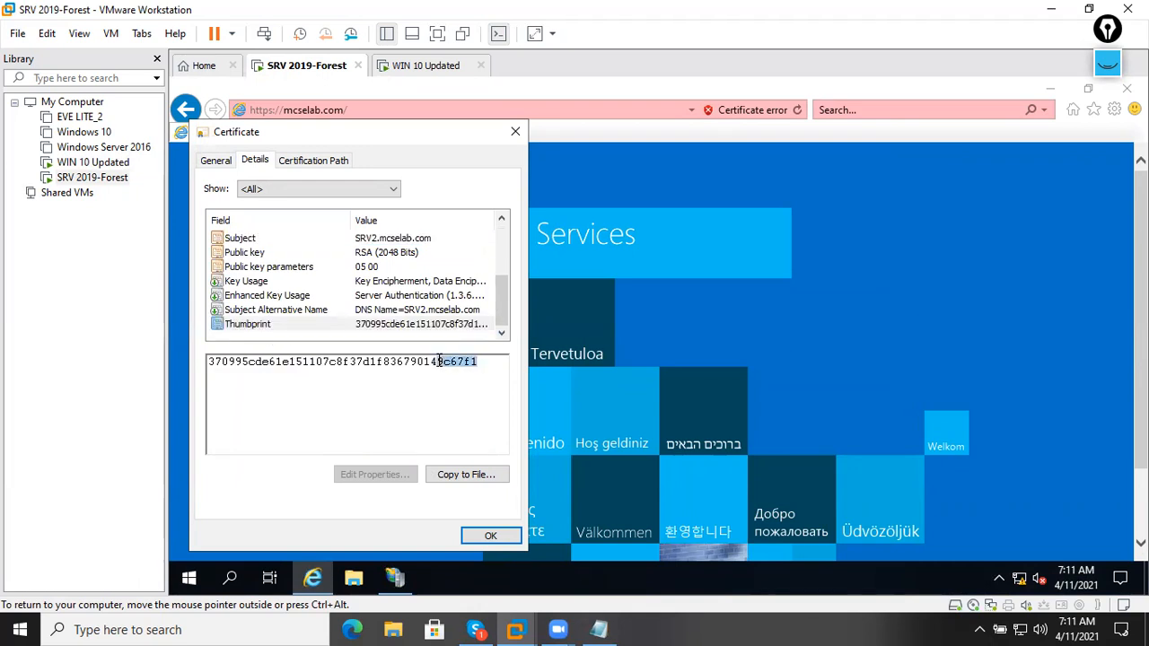
Switch to the WIN 10 Updated VM to compare its certificate thumbprint.
click(429, 72)
click(316, 71)
click(432, 72)
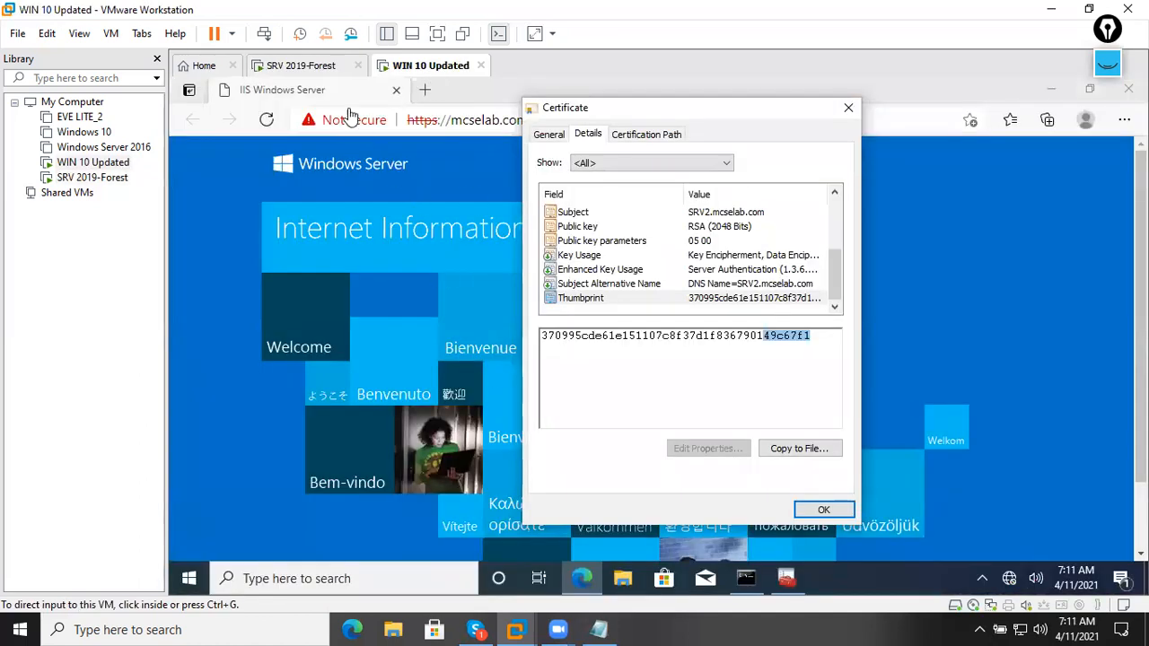
Close the Windows 10 certificate dialog, check the Not secure info, close Edge, and return to the server.
click(321, 76)
click(406, 77)
click(848, 109)
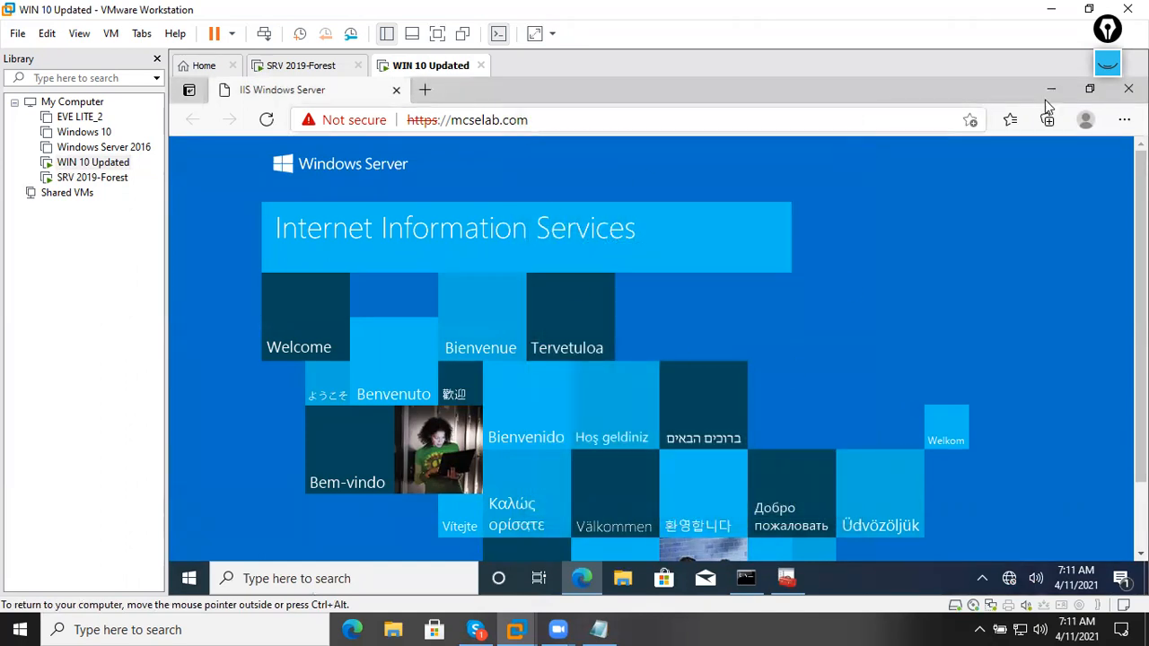
click(362, 121)
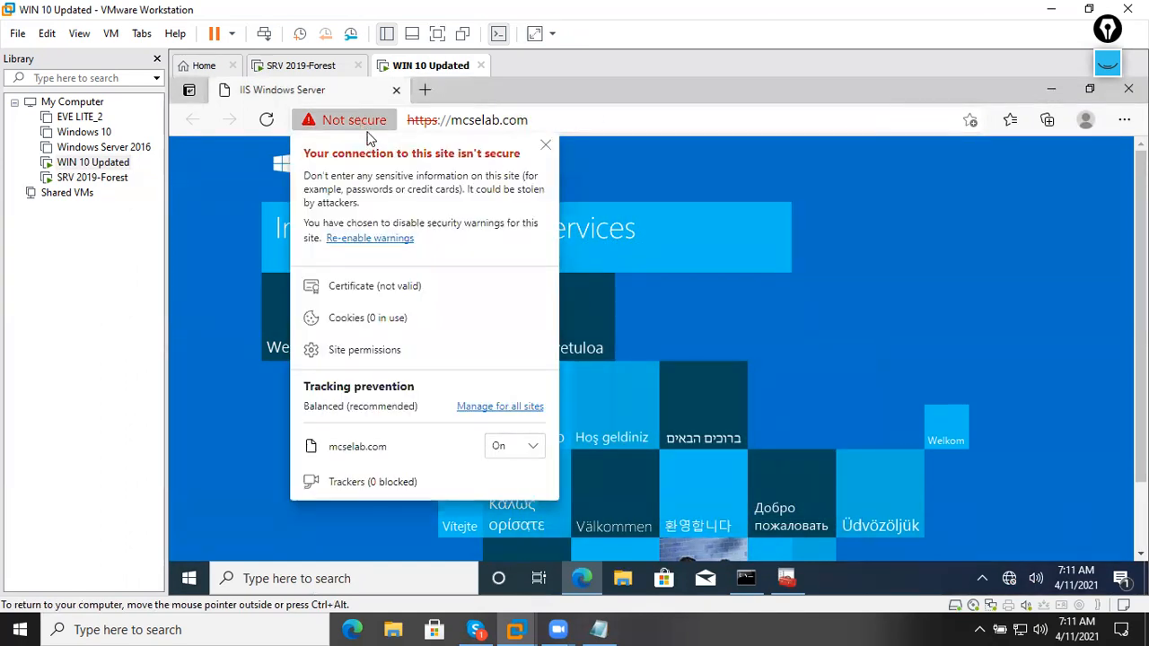
click(544, 146)
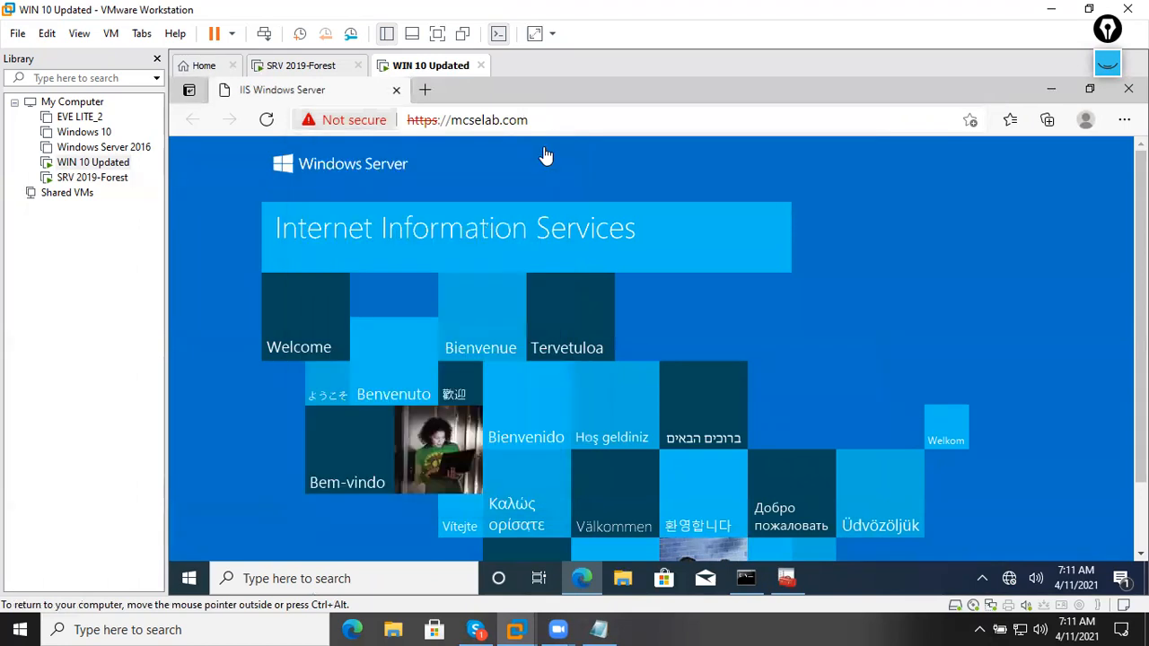
click(1129, 89)
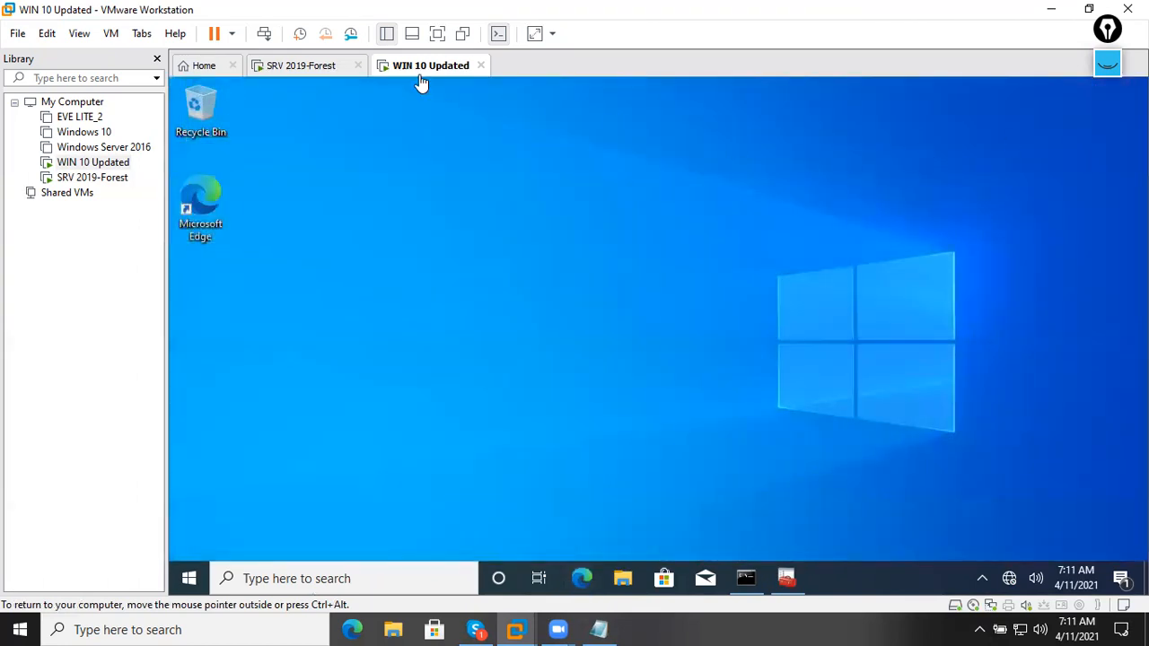
click(330, 70)
Open the SRV2.mcselab.com certificate from IE's certificate error and start Install Certificate.
click(515, 133)
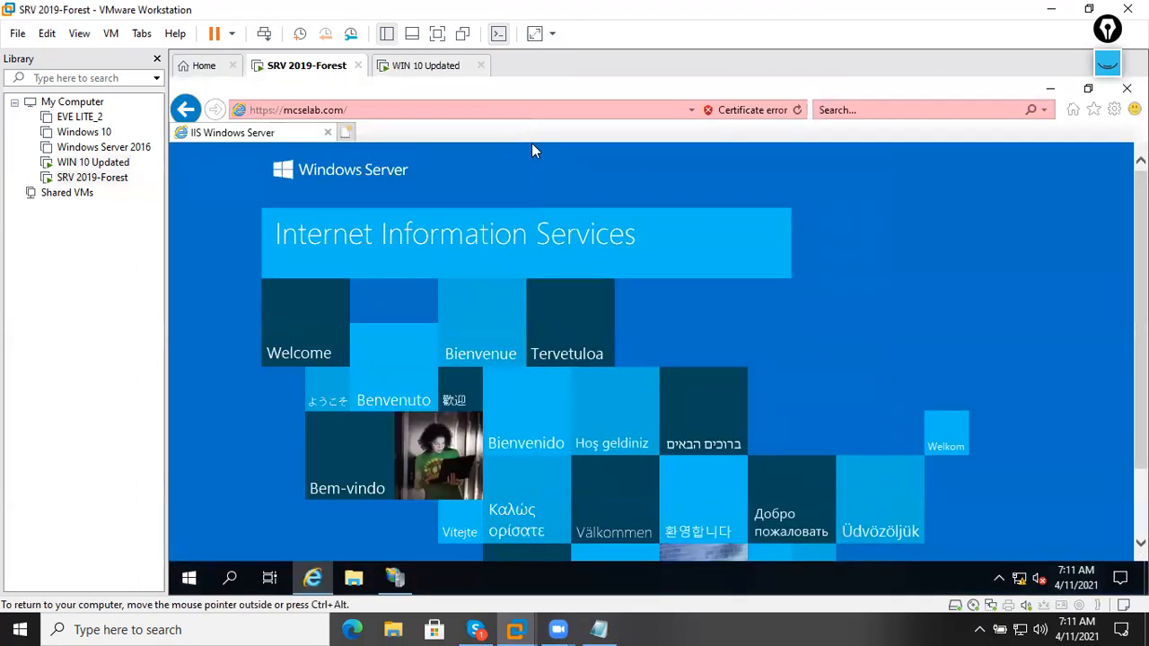
click(756, 111)
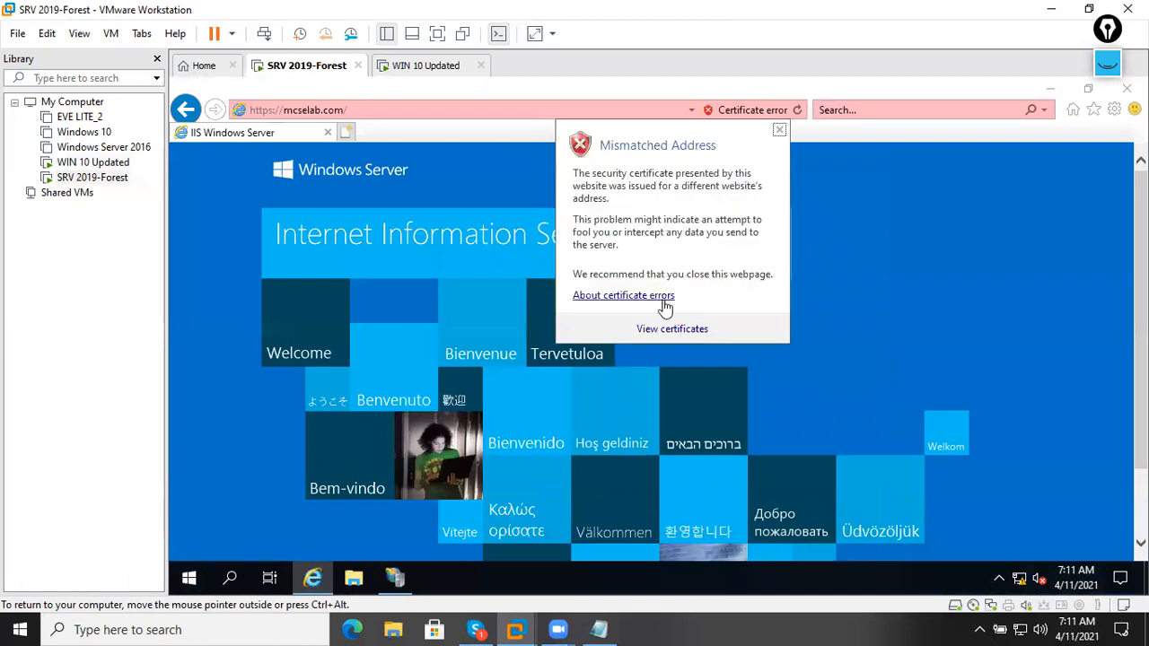
click(664, 333)
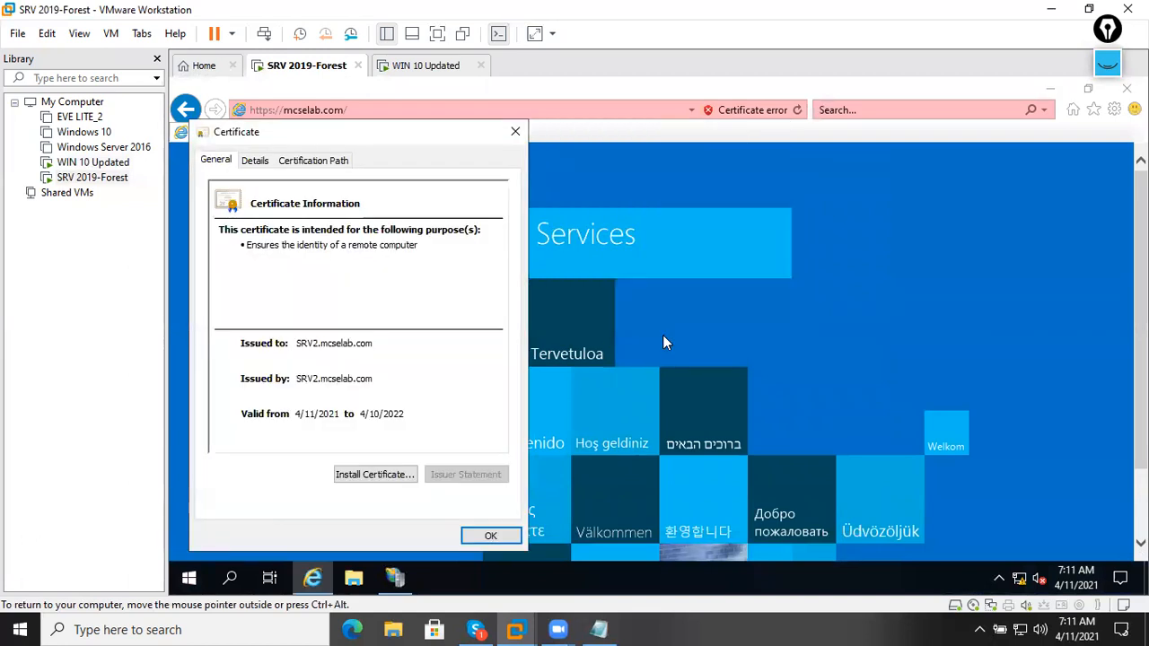
click(384, 475)
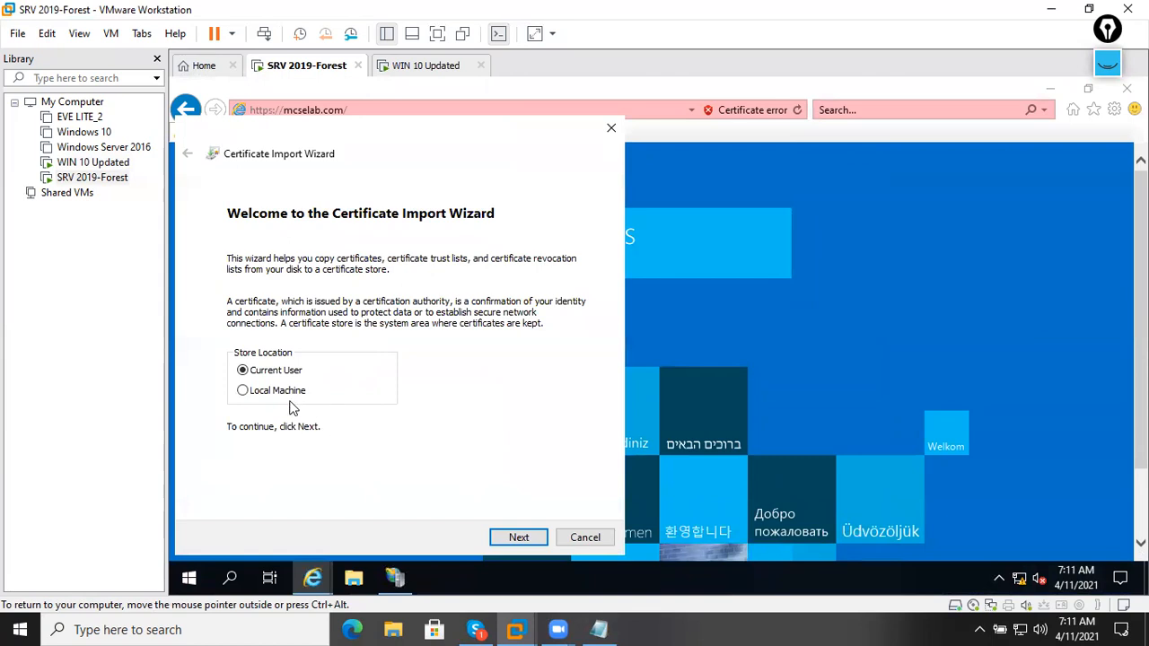
Place the certificate in Intermediate Certification Authorities and complete the import.
click(520, 536)
click(398, 328)
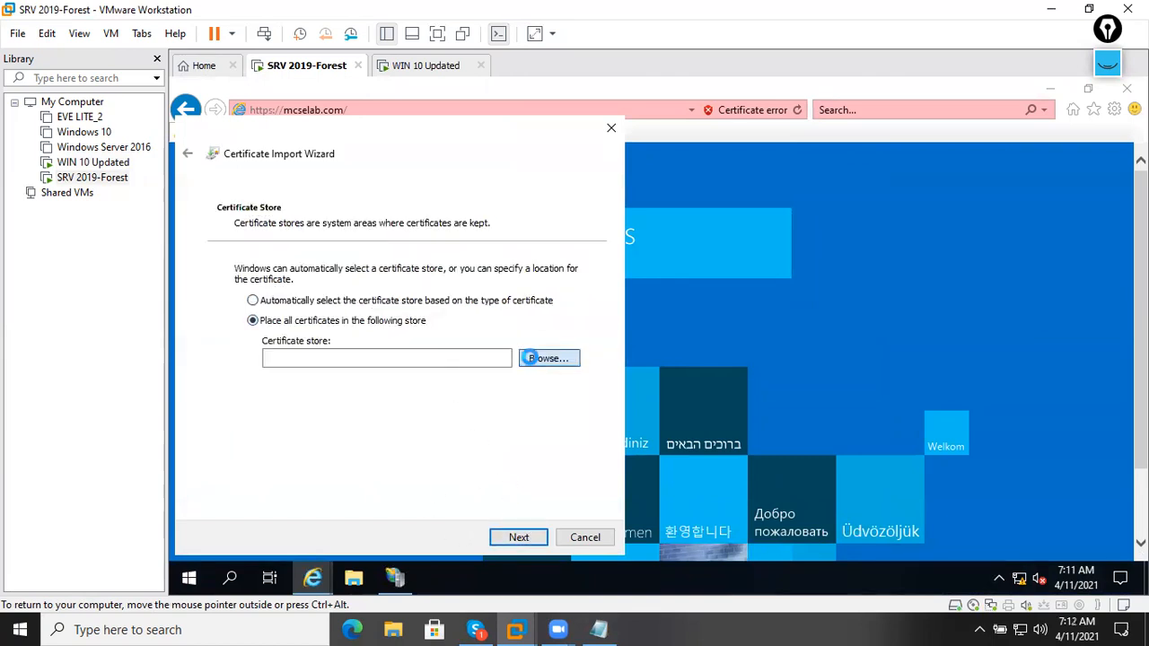
click(545, 358)
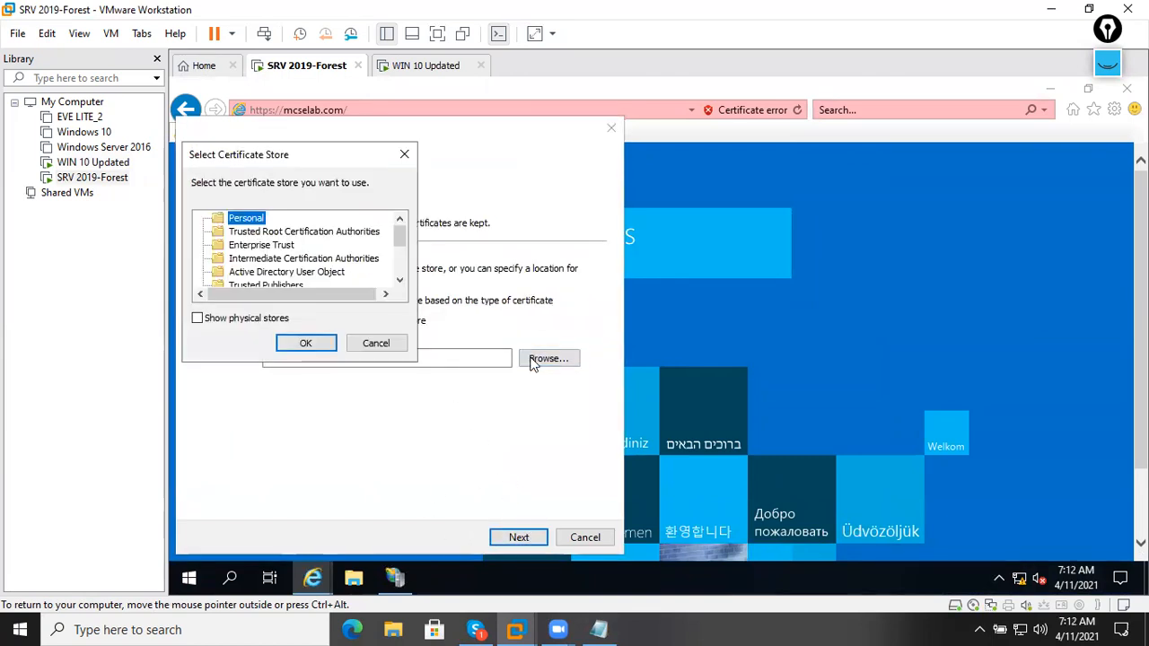
click(301, 259)
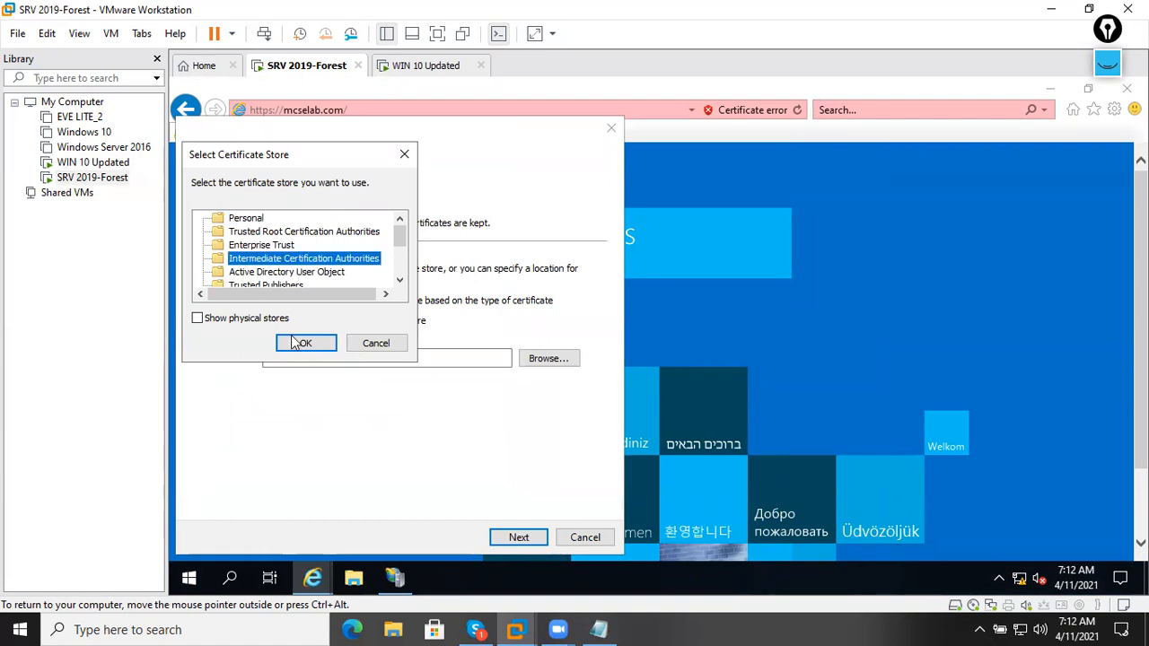
click(294, 343)
click(526, 538)
click(518, 537)
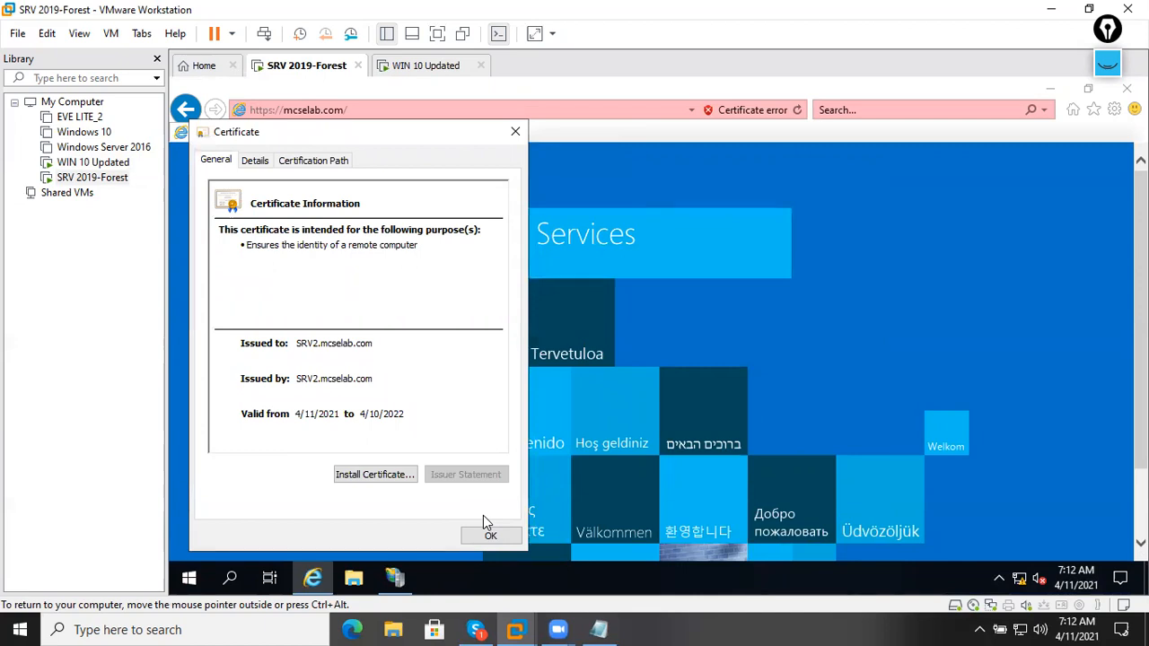
click(718, 387)
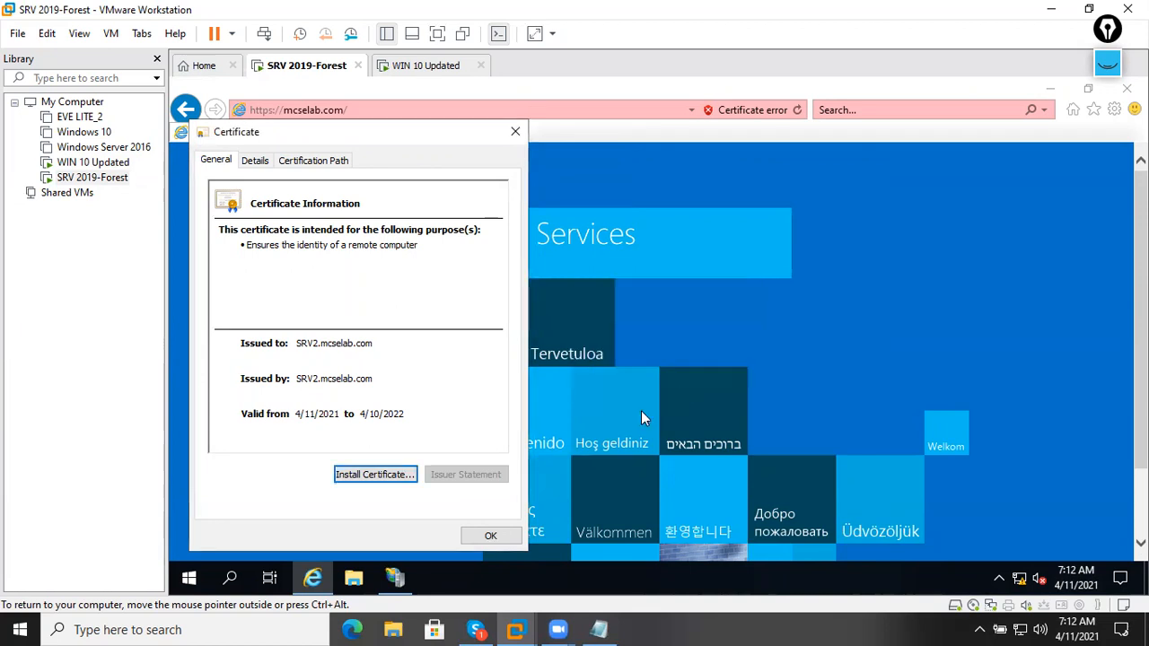
click(490, 536)
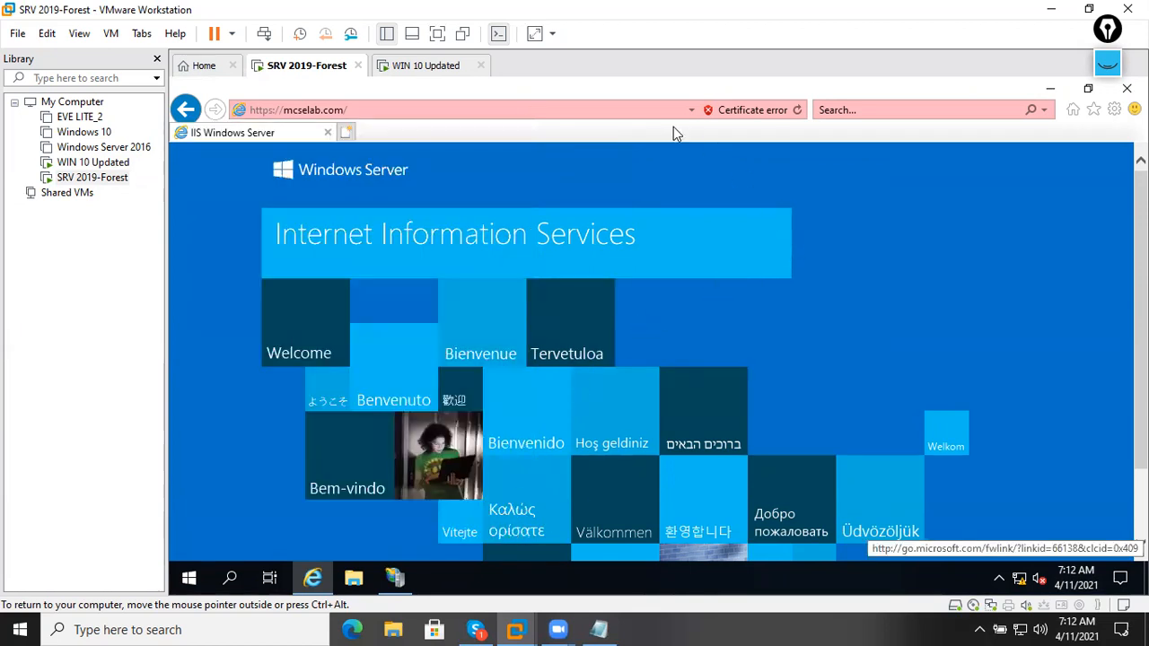
Open Internet Explorer's certificate manager from Internet options > Content.
click(1135, 109)
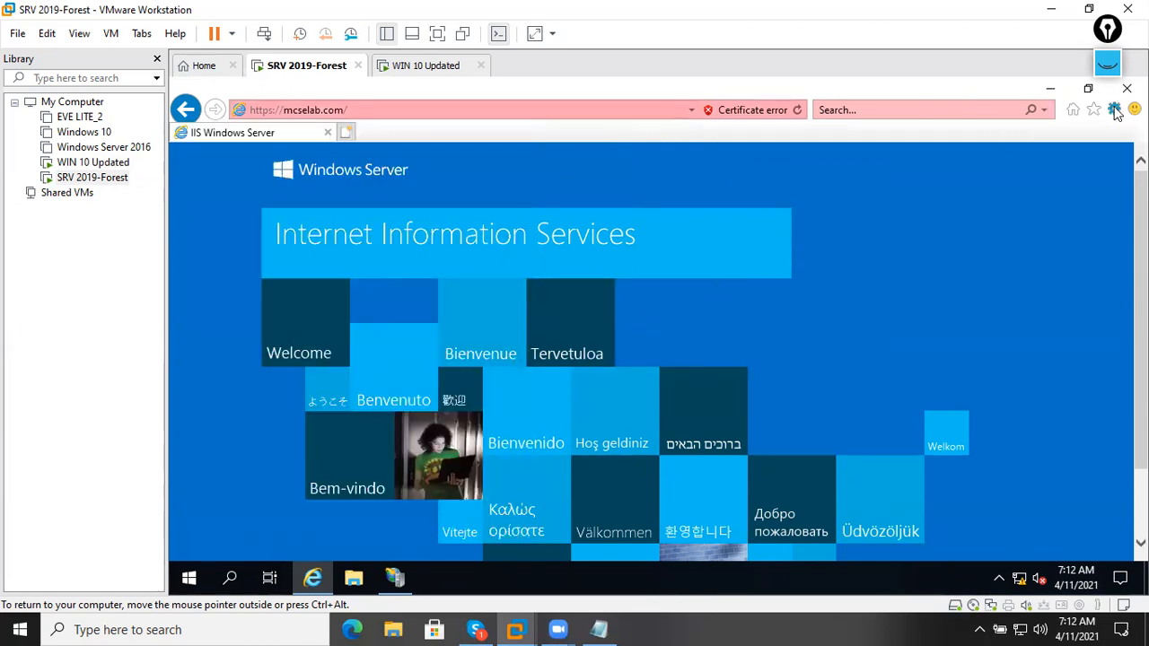
click(1114, 109)
click(987, 326)
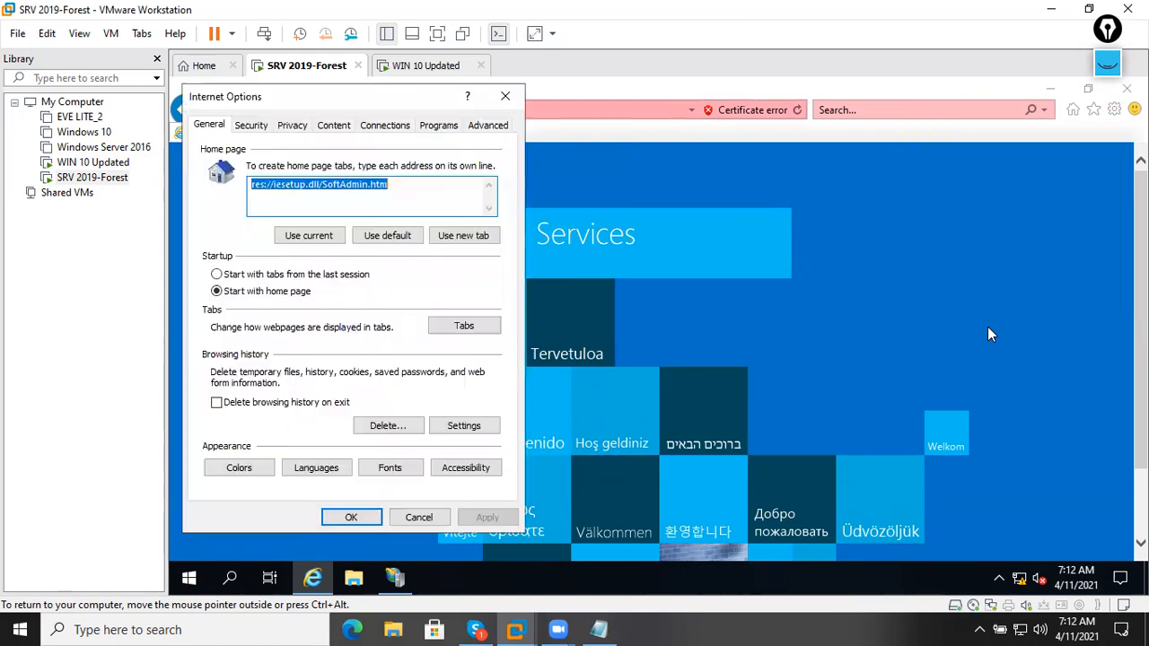
click(387, 128)
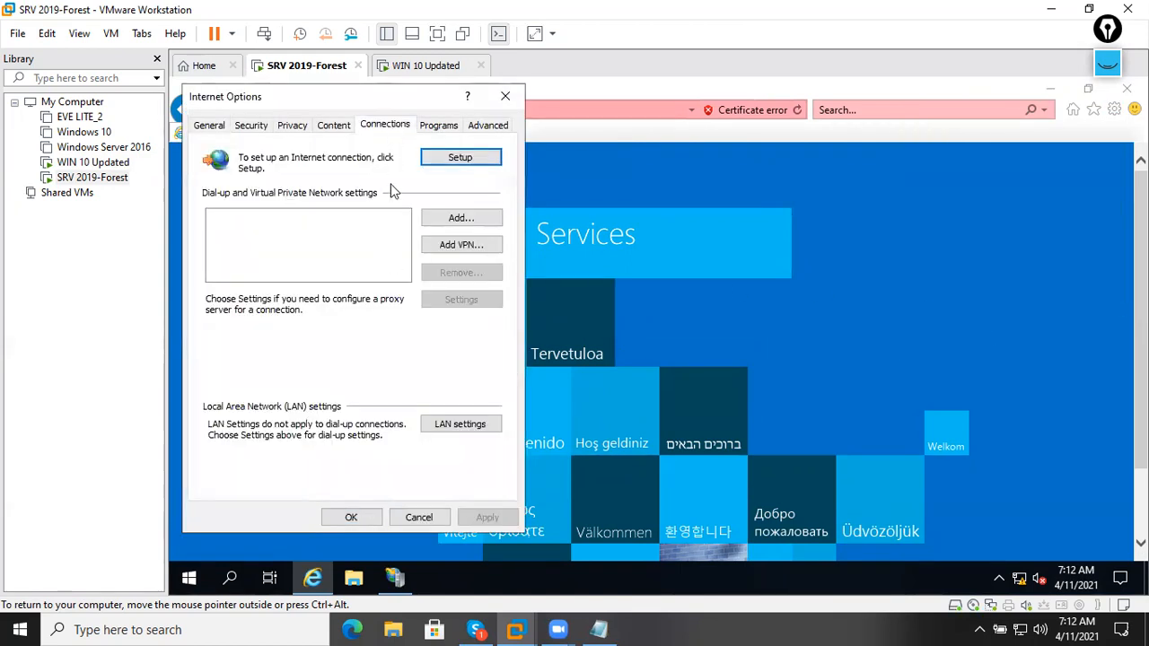
click(437, 128)
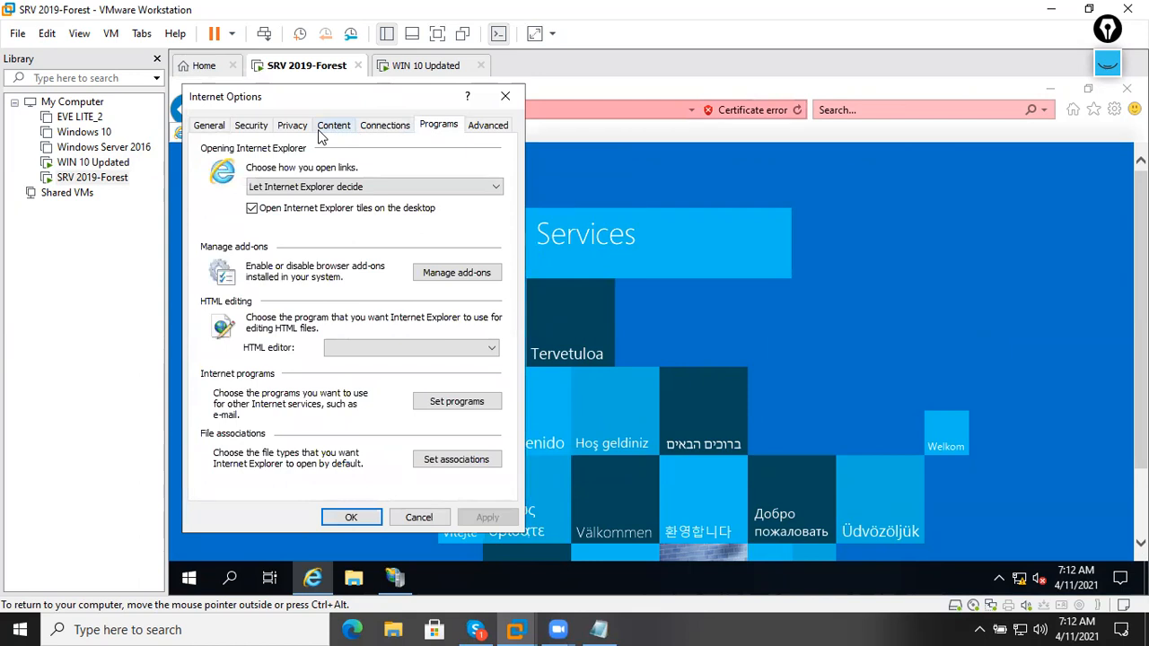
click(320, 131)
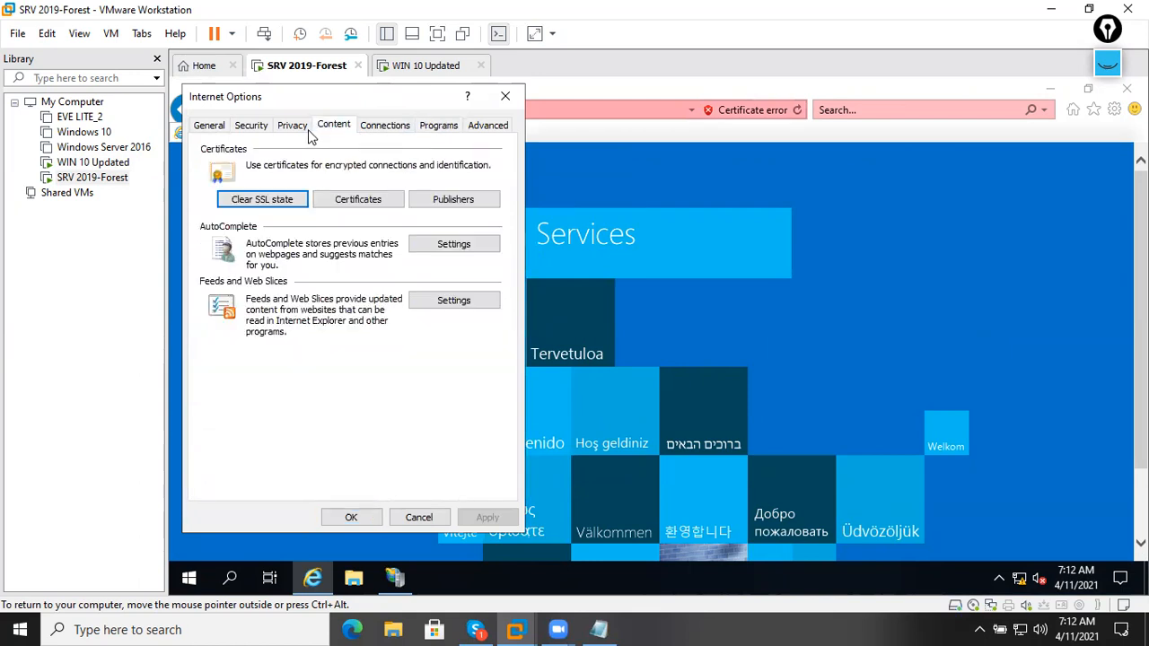
click(357, 199)
click(350, 245)
click(350, 231)
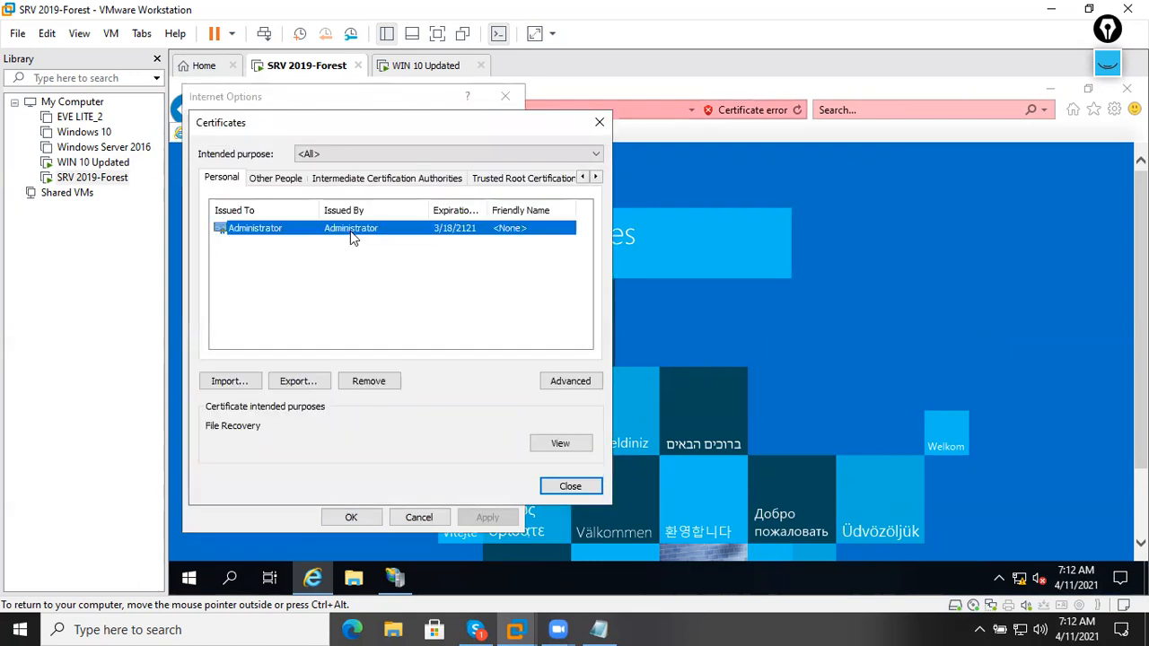
Import Self_sigCertficate.cer into the Personal store.
click(244, 377)
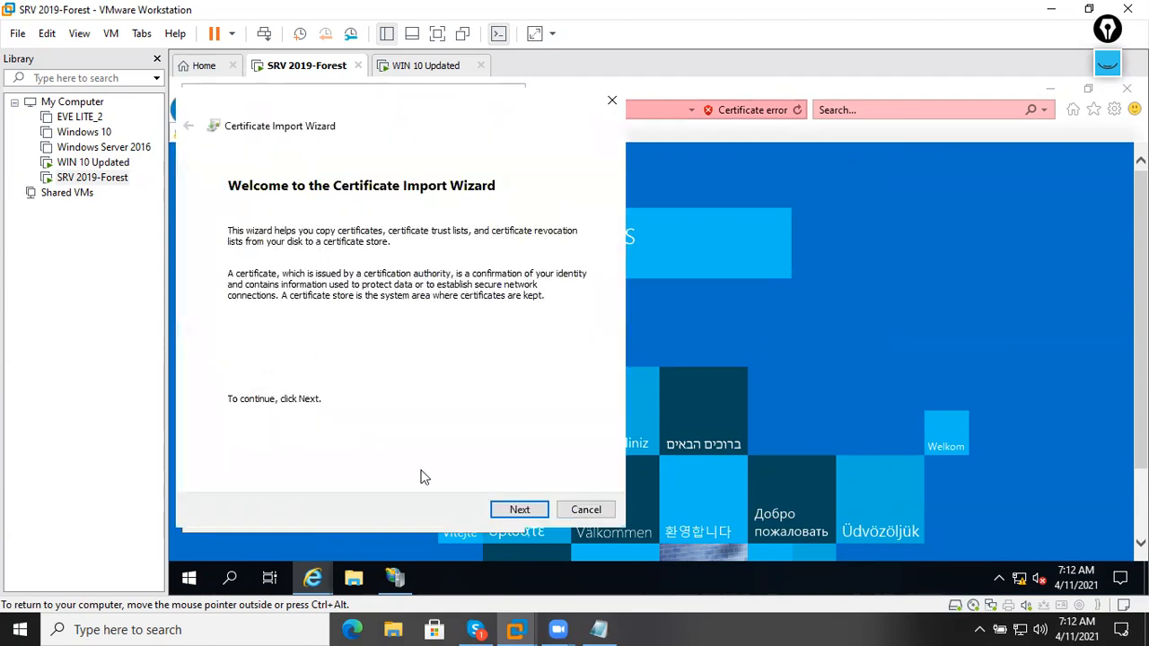
click(517, 509)
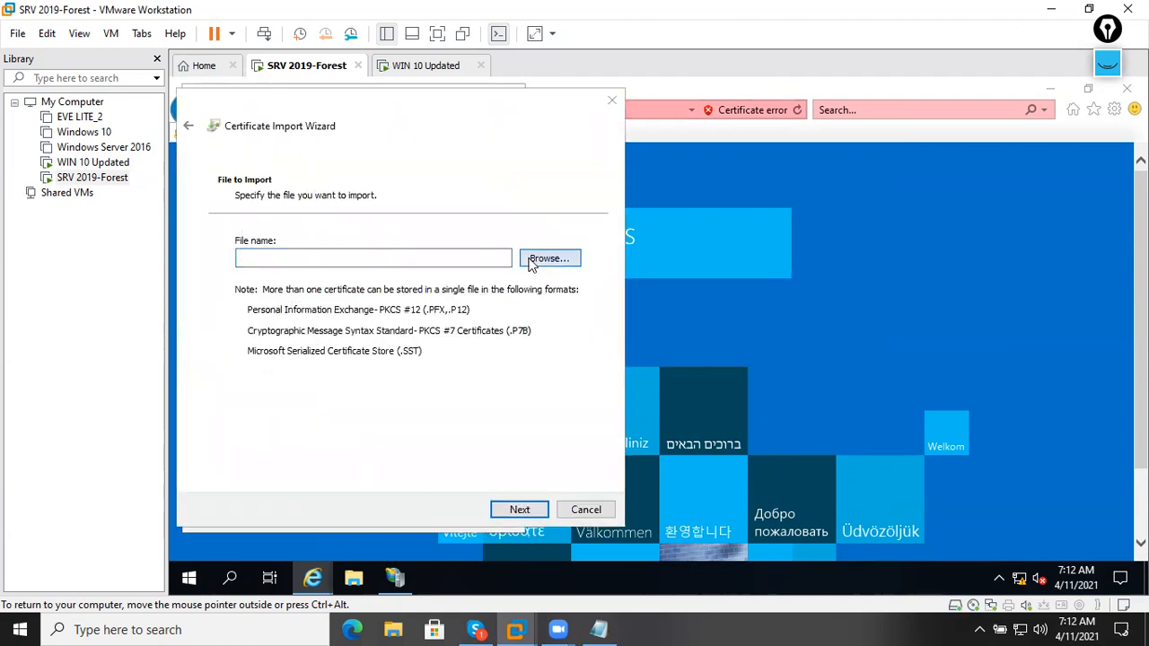
click(531, 262)
double_click(360, 239)
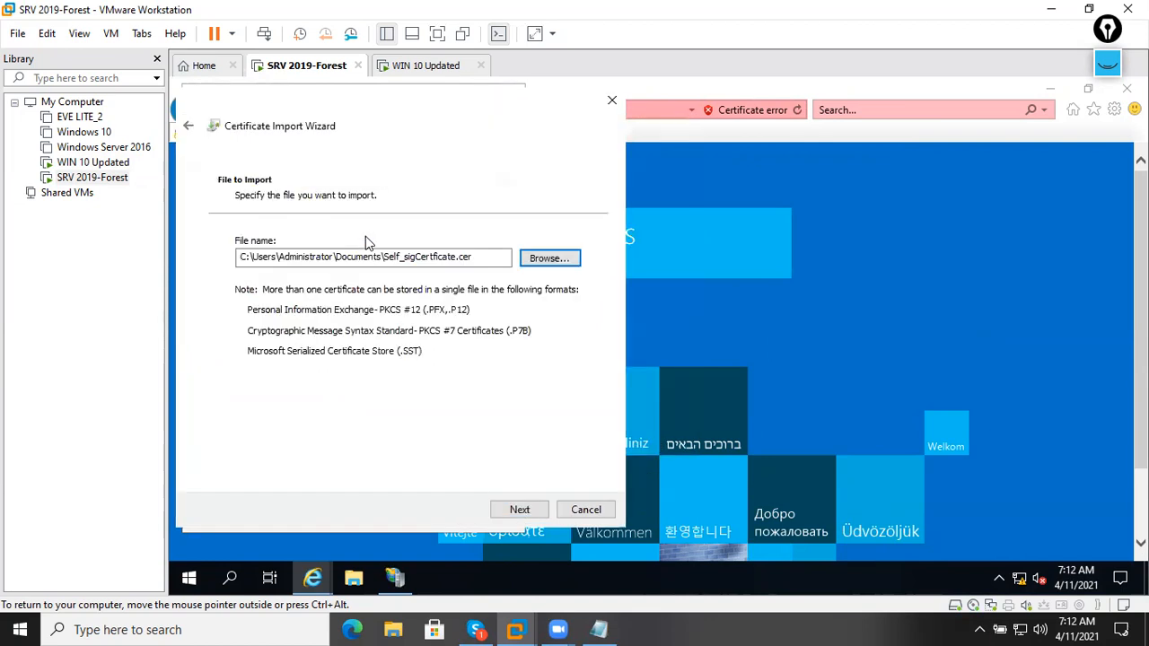
click(518, 511)
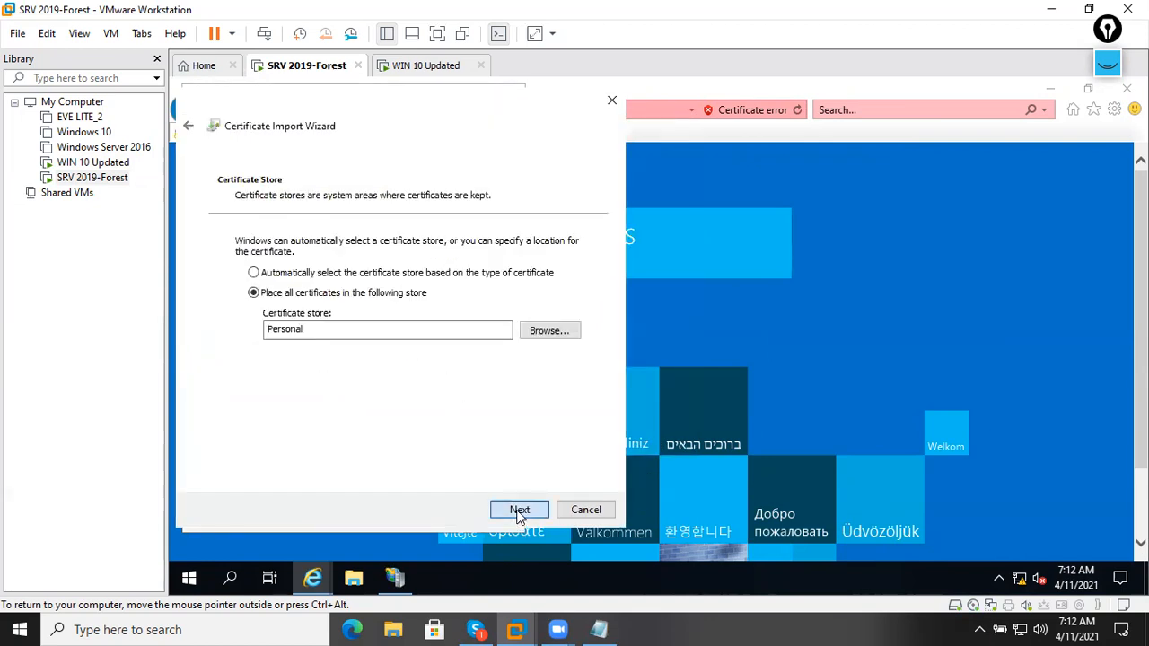
click(517, 512)
click(517, 510)
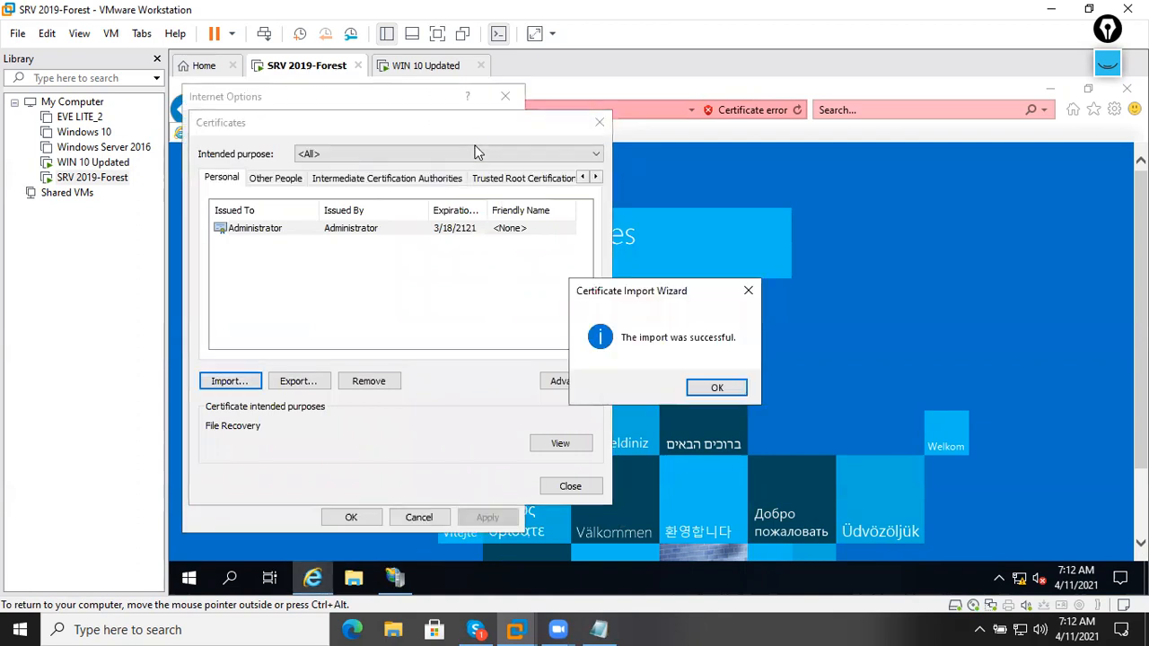
Confirm SRV2.mcselab.com is listed under Trusted Root Certification Authorities.
click(716, 388)
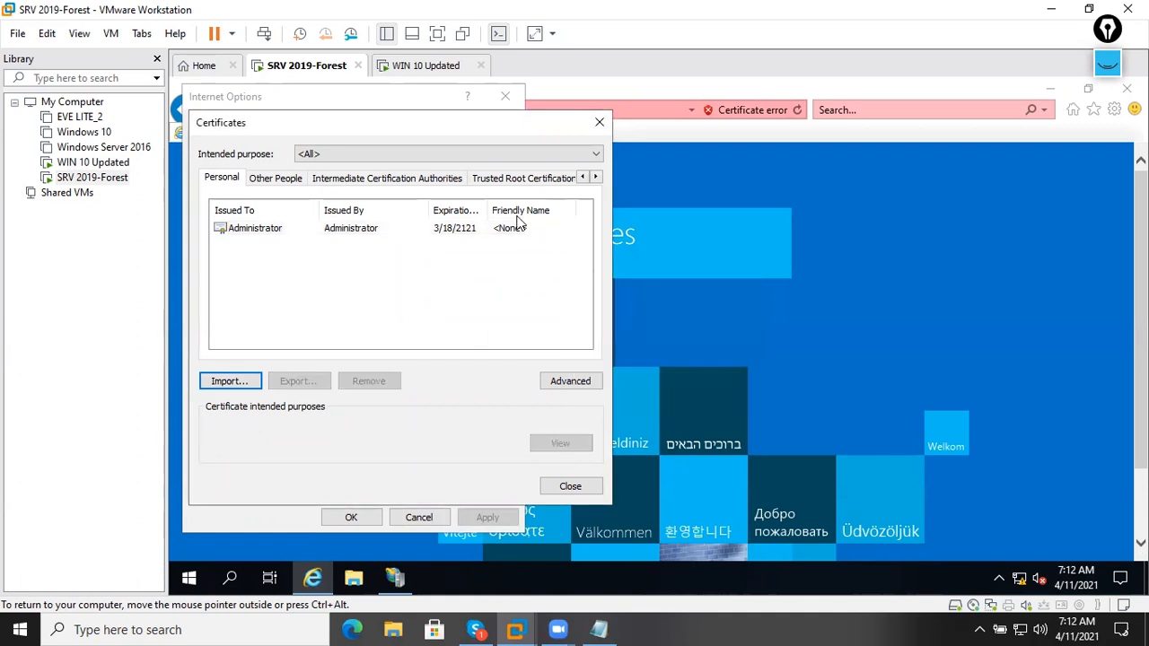
click(509, 182)
click(407, 259)
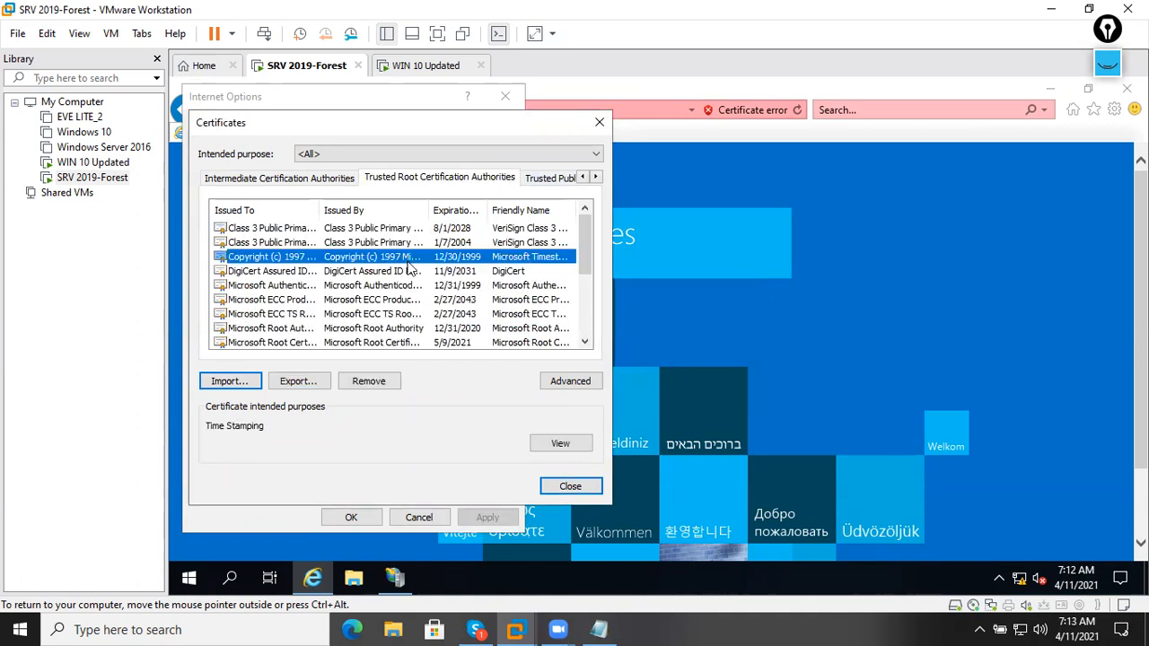
scroll(408, 267, down, 3)
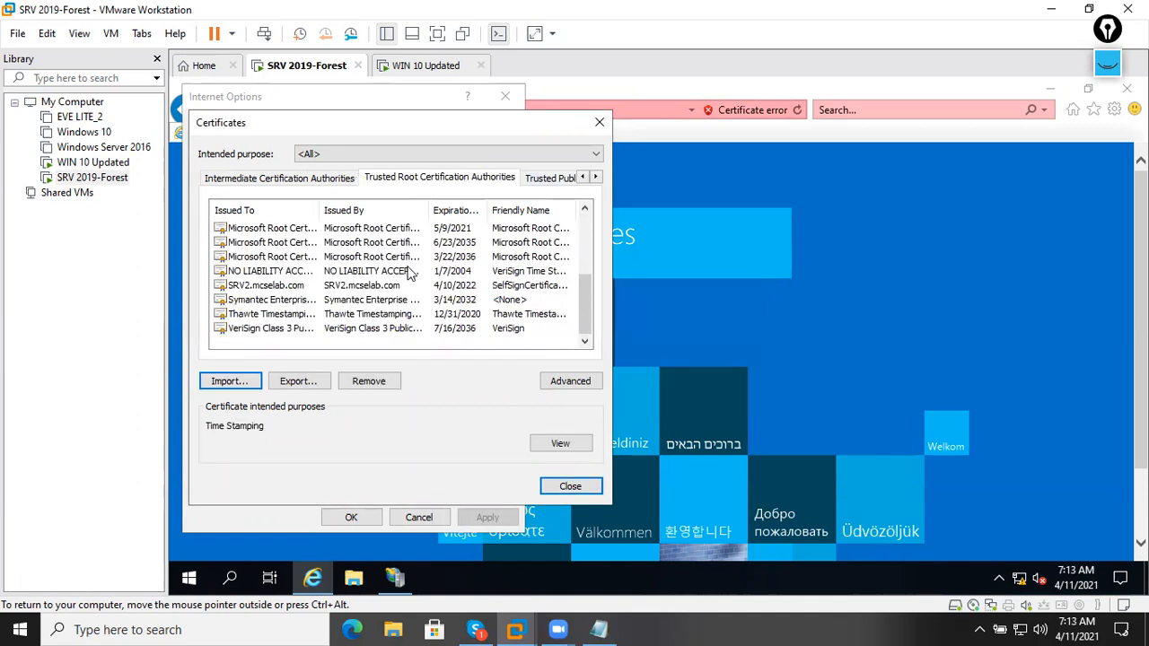
click(360, 287)
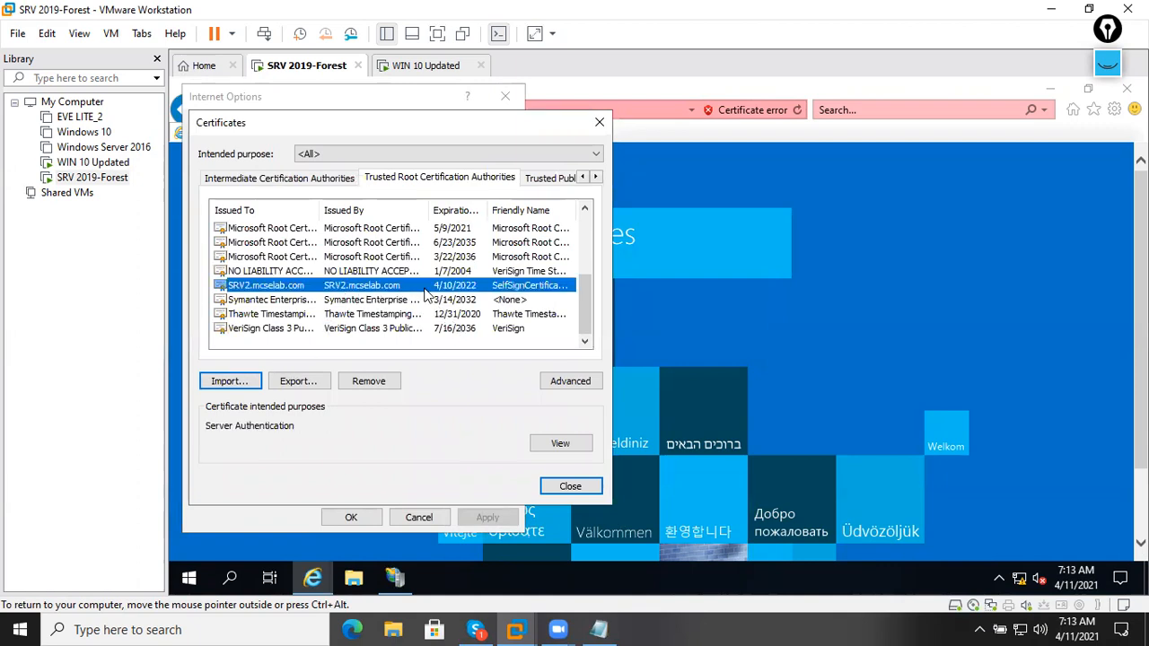
scroll(489, 295, up, 5)
Start a certificate import into the Trusted Publishers store.
click(551, 179)
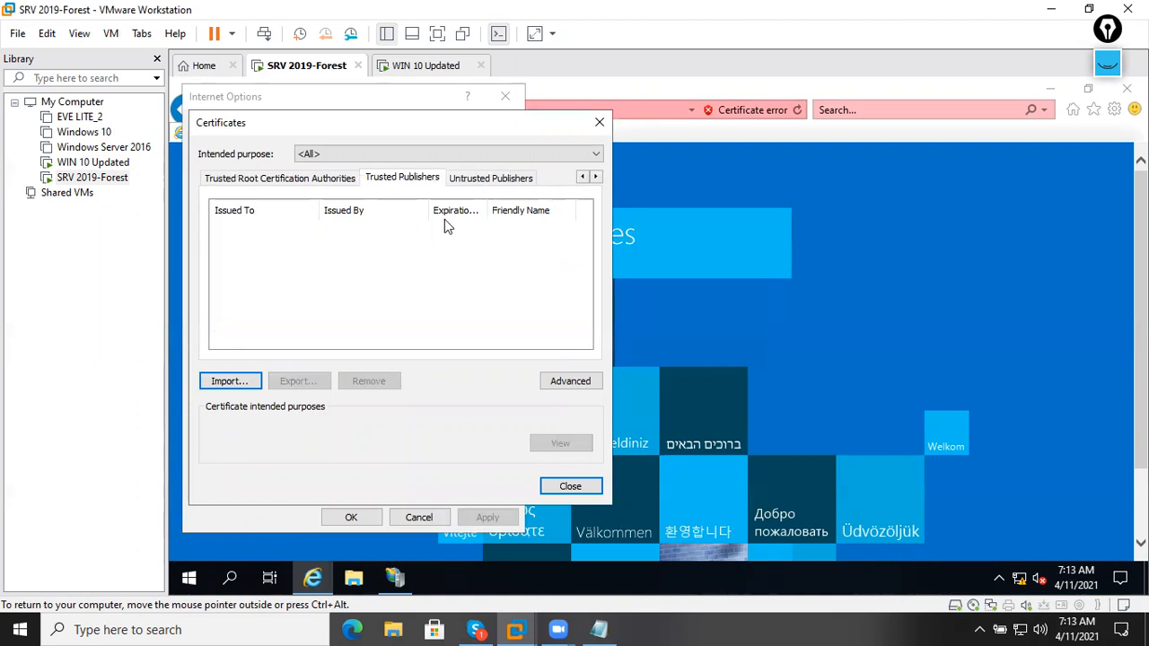
click(486, 185)
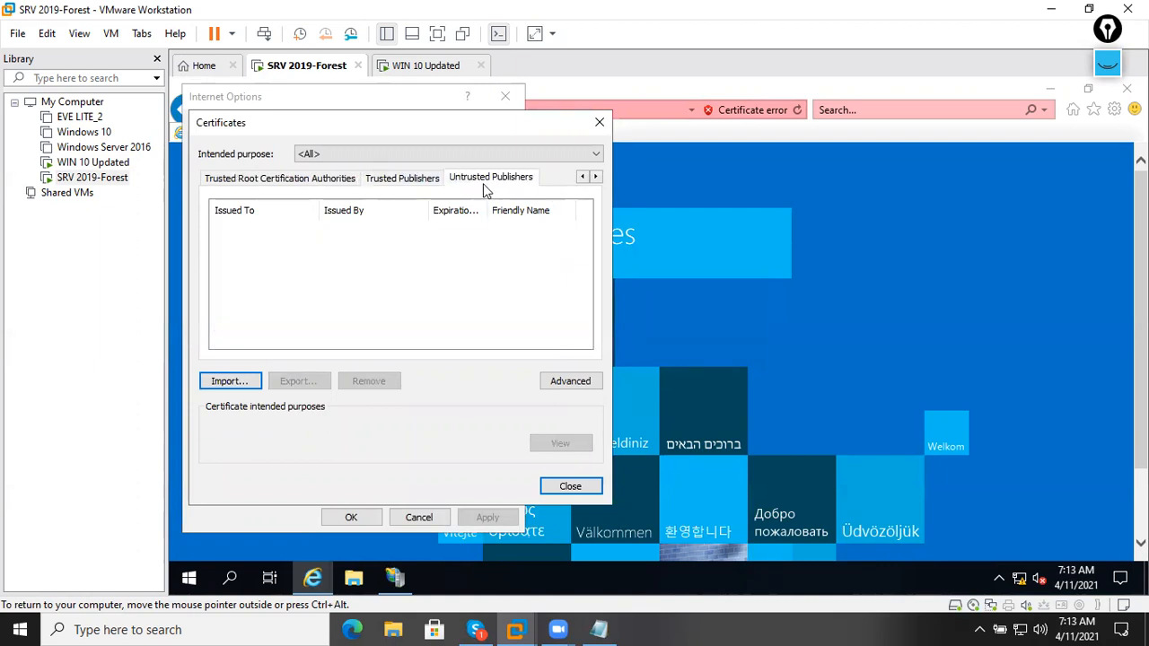
click(418, 185)
click(231, 381)
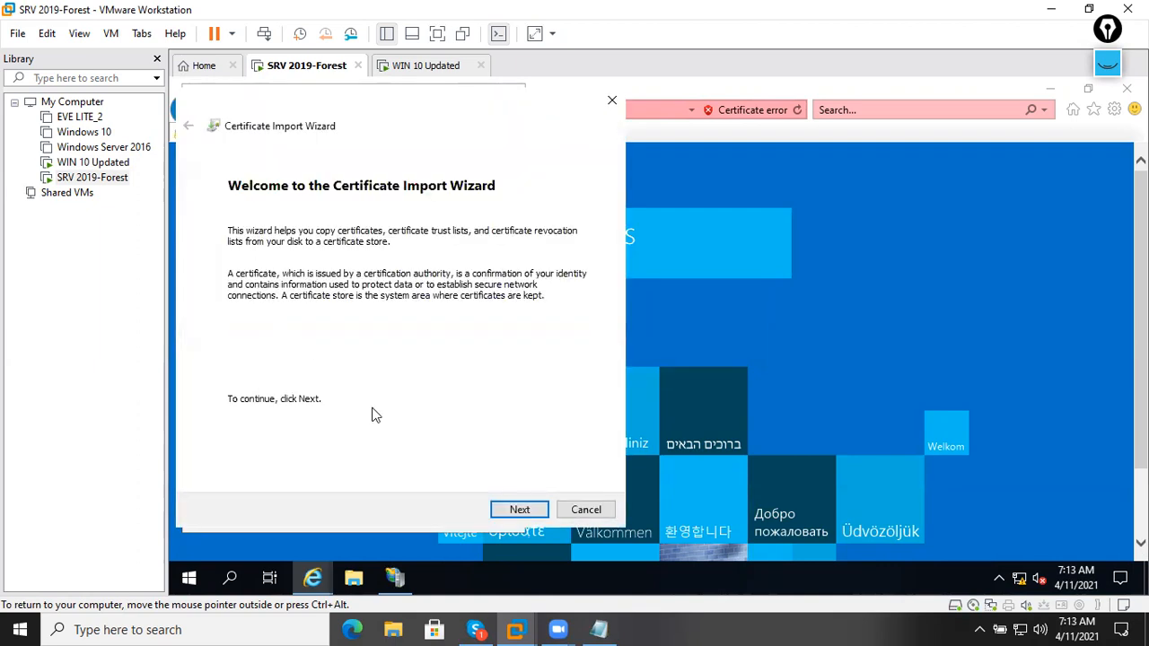
Import the Self_sigCertficate file from Documents into the Trusted Publishers certificate store.
click(519, 510)
click(541, 262)
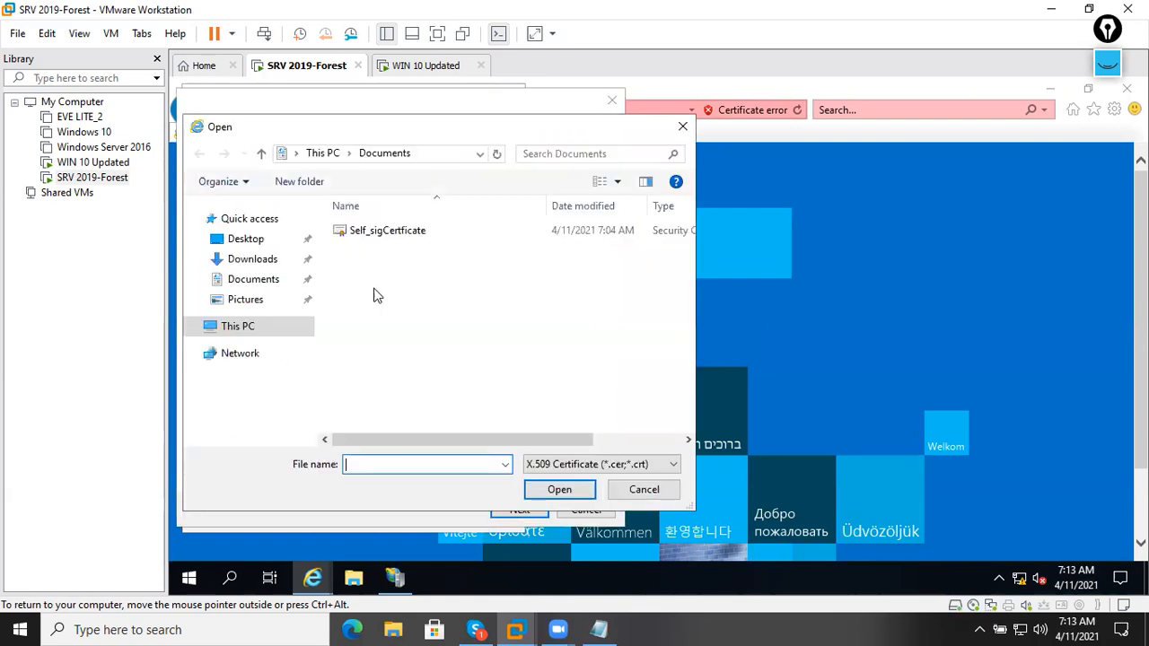
double_click(386, 236)
click(518, 509)
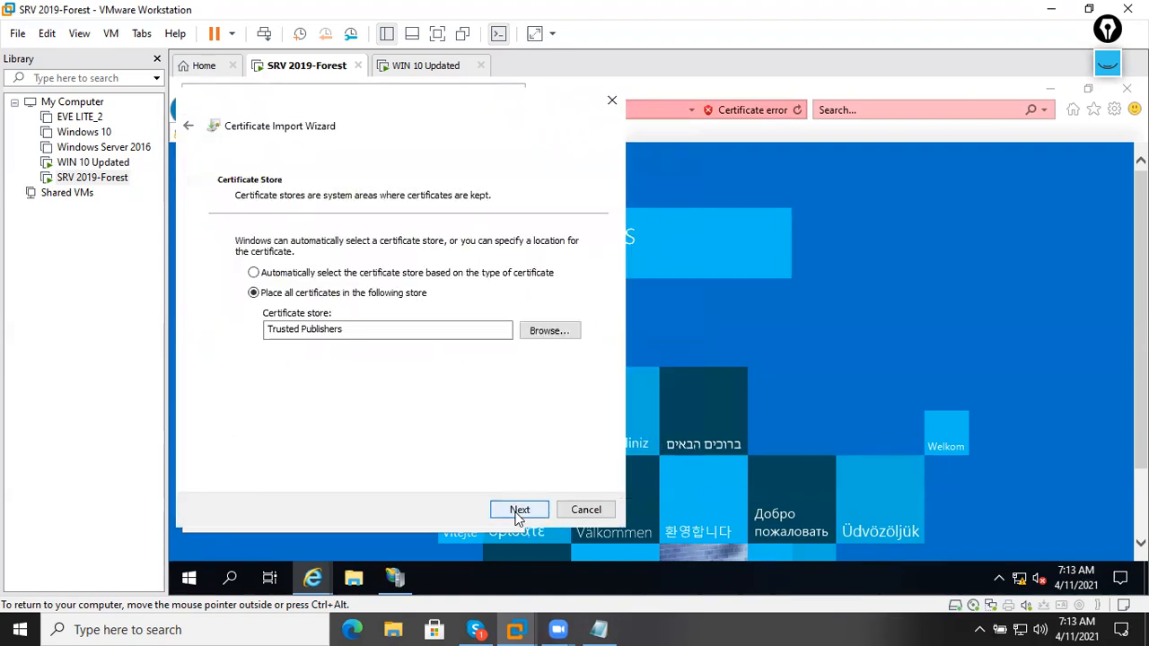
click(518, 510)
click(519, 510)
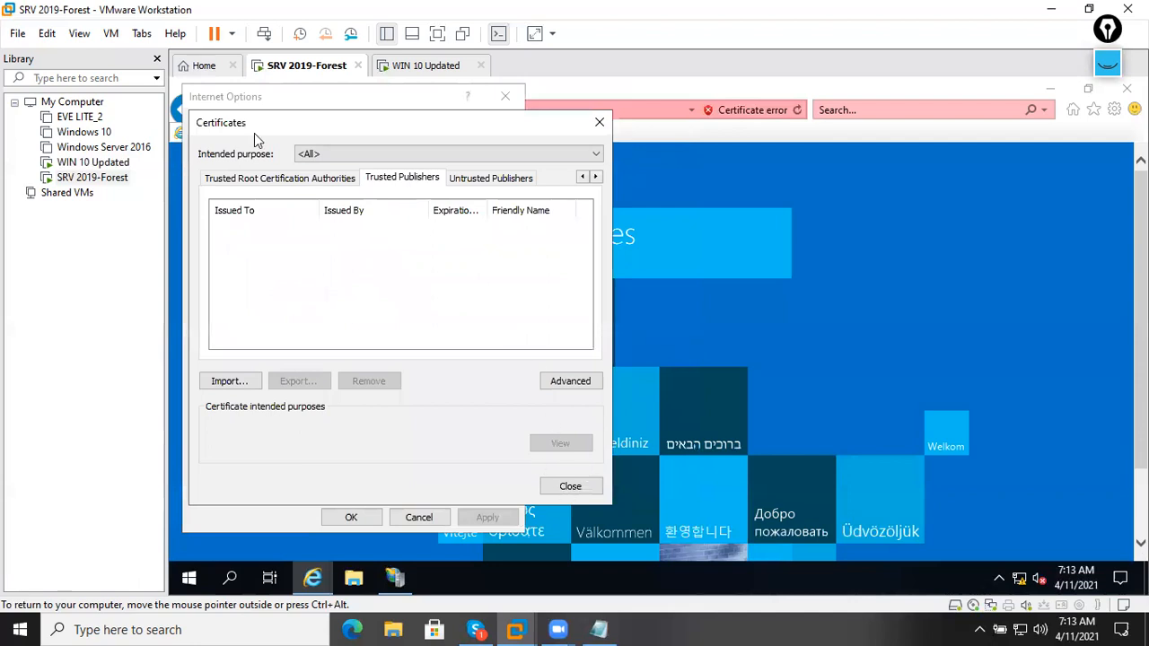
Acknowledge the import, then check the Trusted Root and Intermediate stores for SRV2.mcselab.com.
click(716, 388)
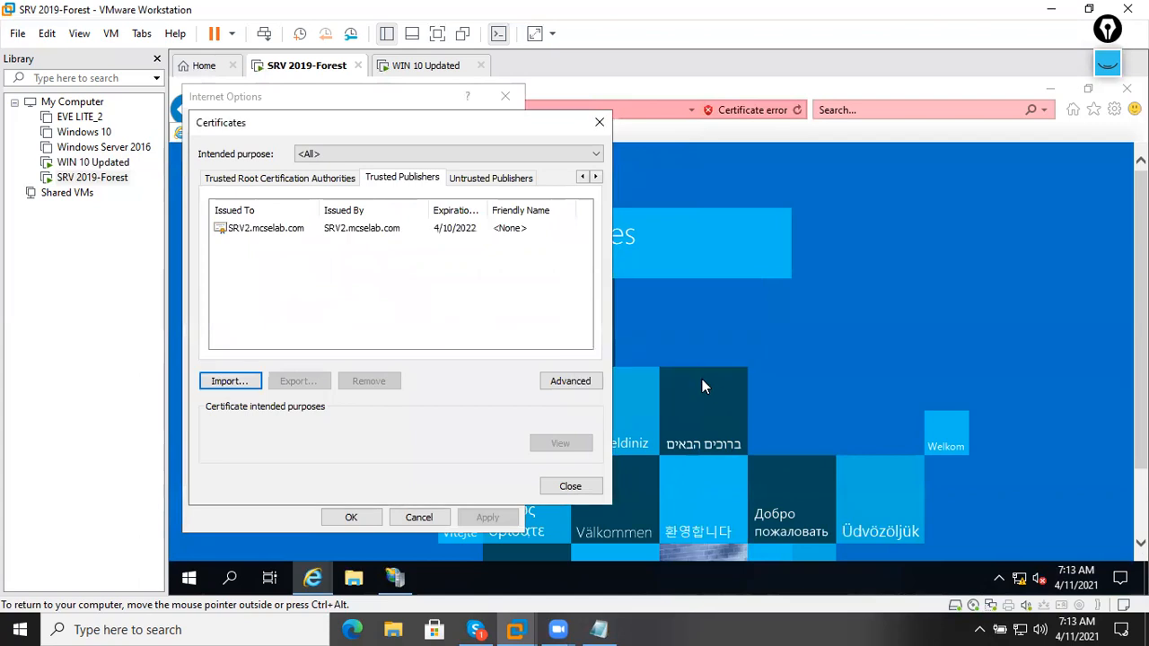
click(352, 178)
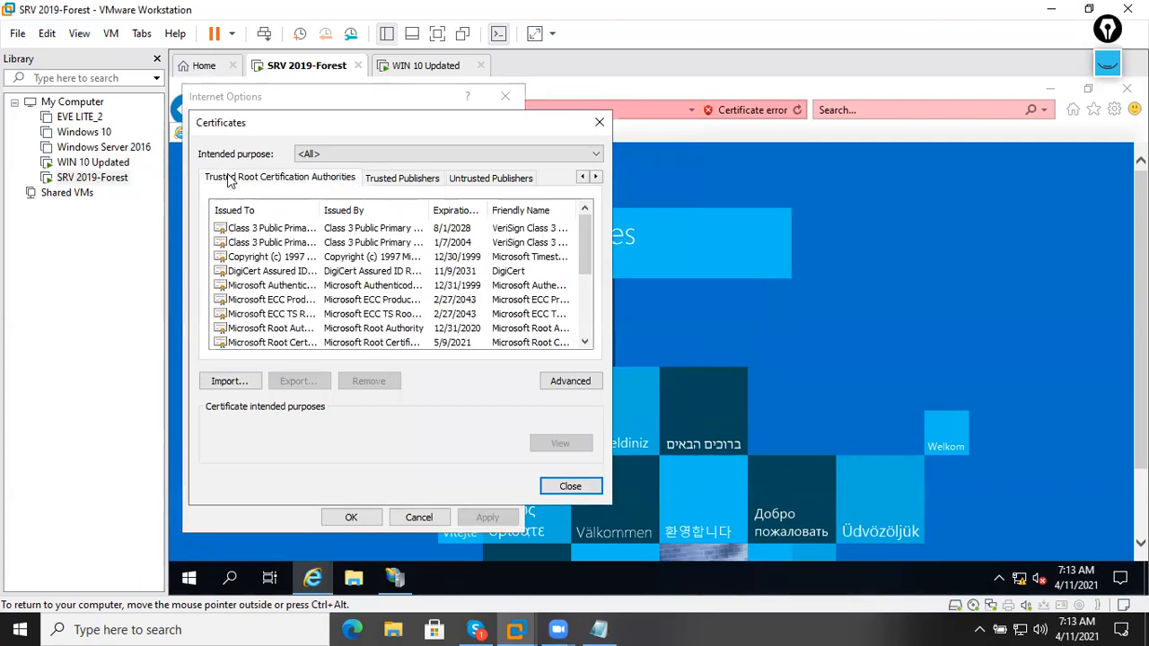
click(582, 179)
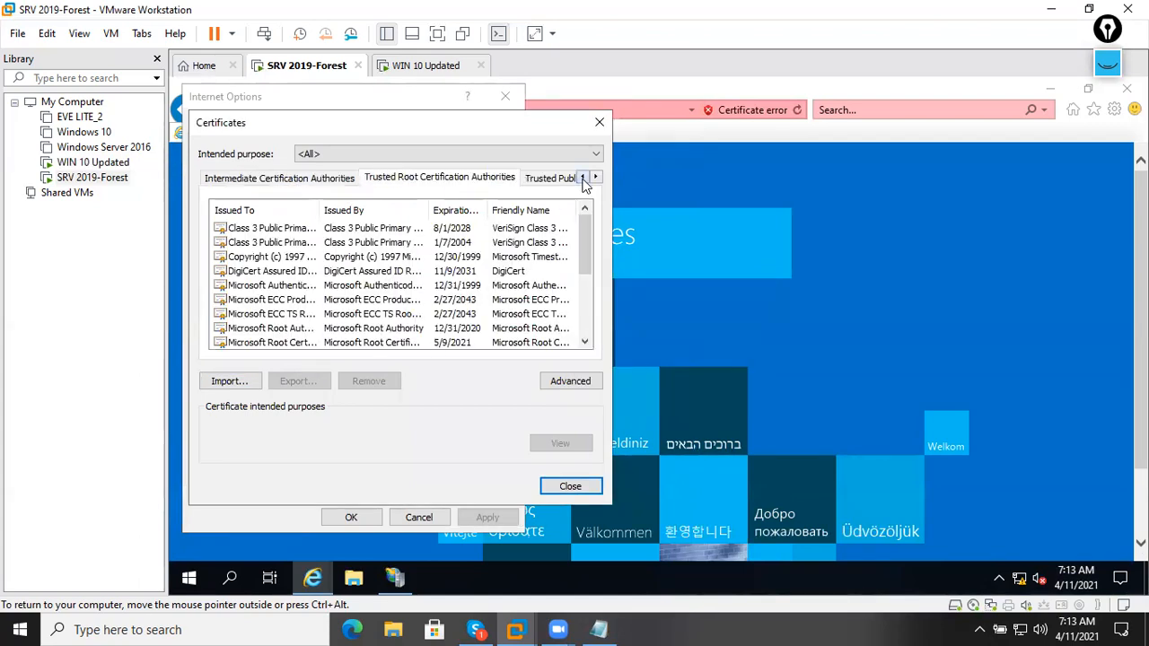
click(325, 181)
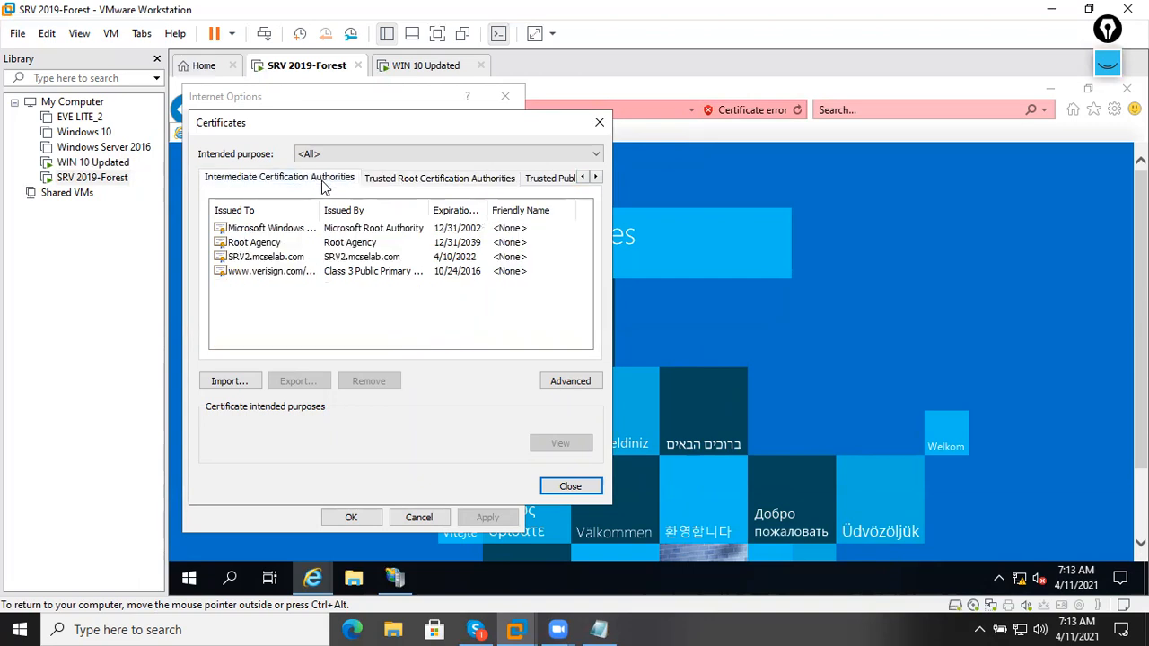
click(293, 259)
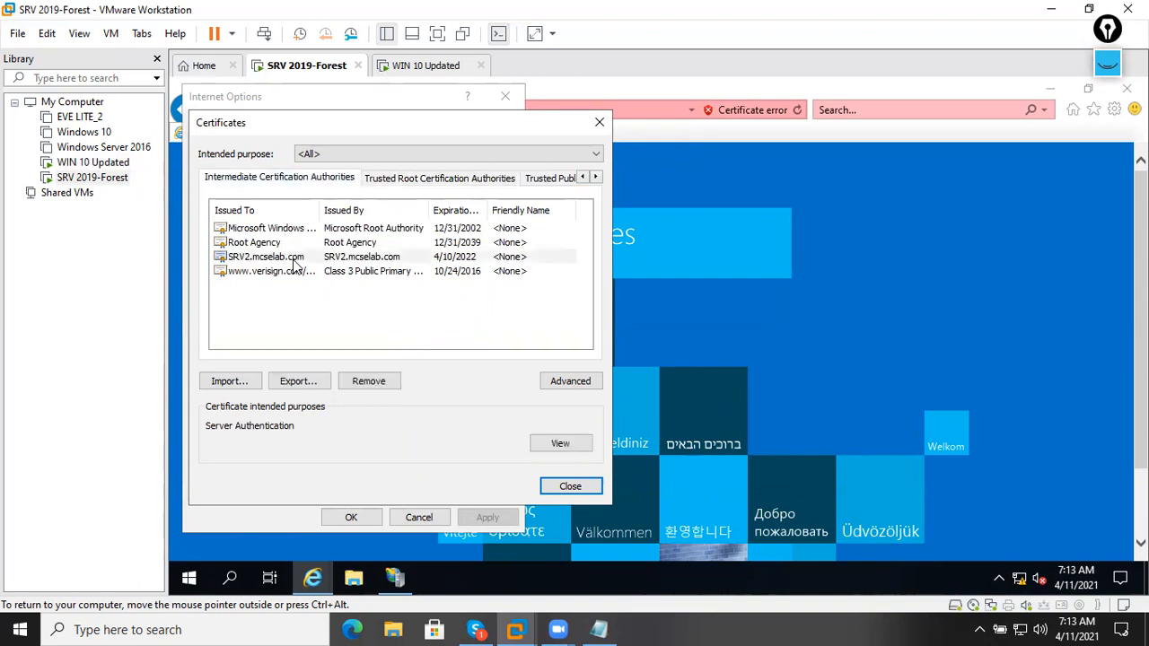
click(397, 182)
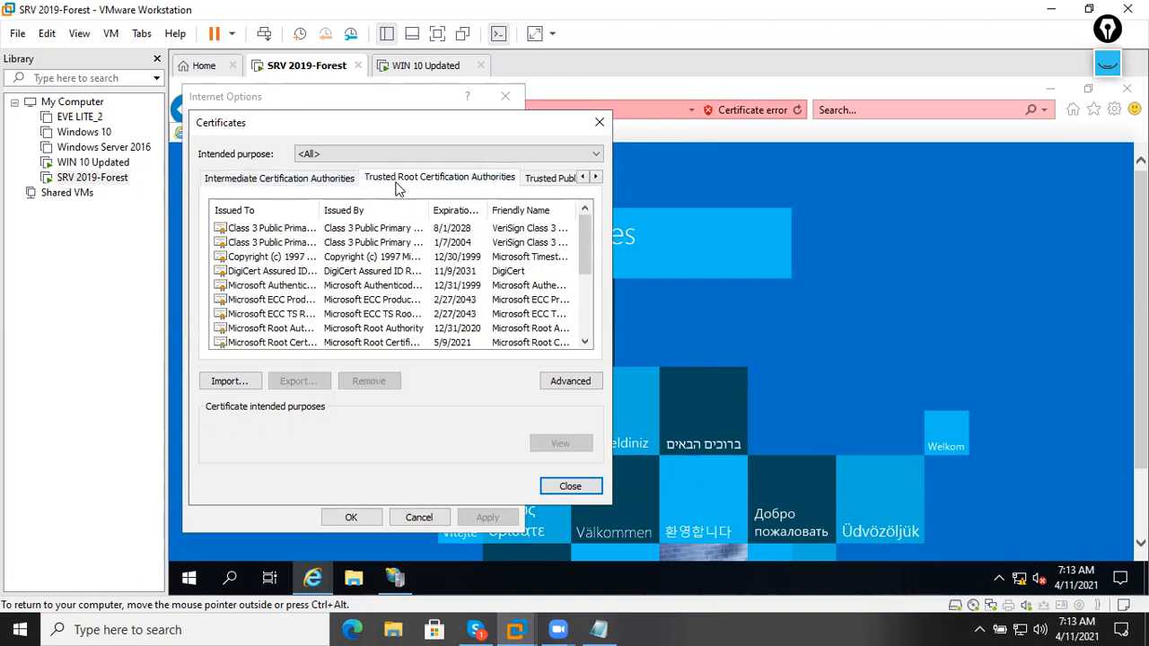
Confirm SRV2.mcselab.com in Trusted Publishers and an empty Untrusted Publishers, then close Certificates and Internet Options.
click(540, 182)
click(500, 182)
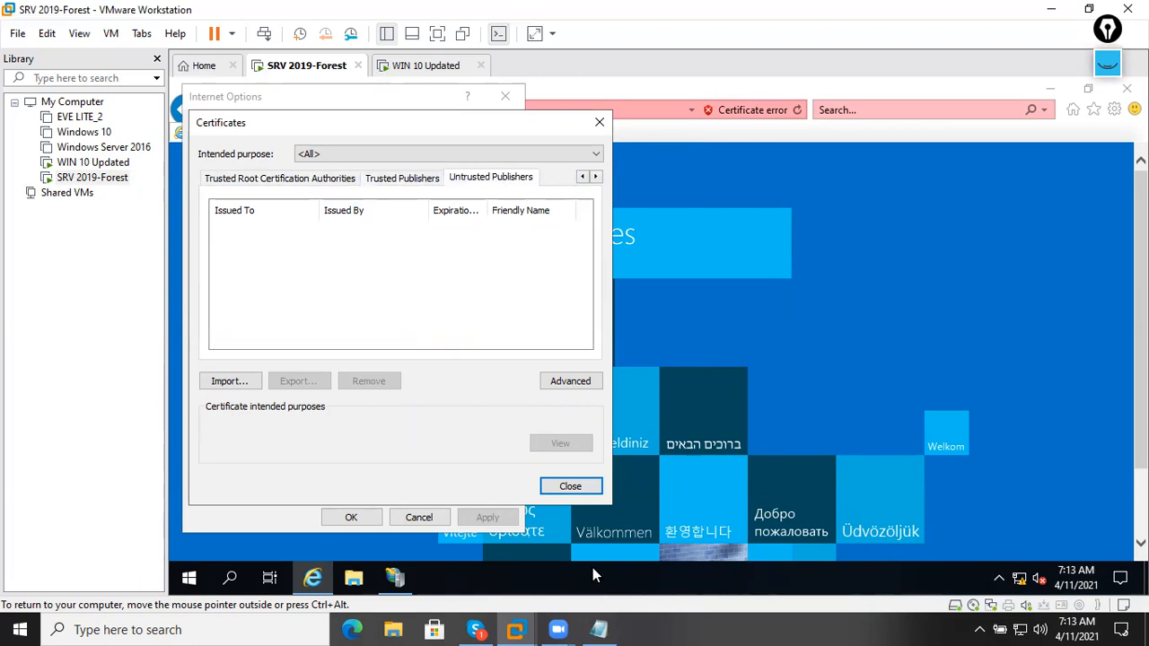
click(566, 484)
click(368, 518)
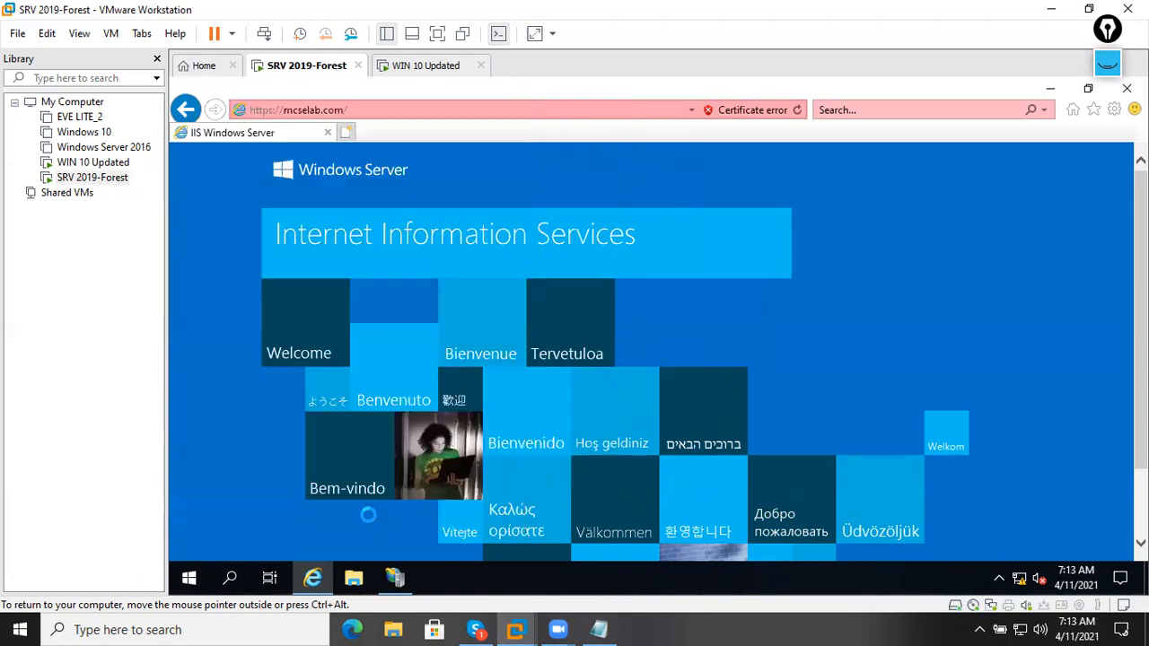
Delete all browsing history, including download history, passwords and tracking protection data.
click(1114, 109)
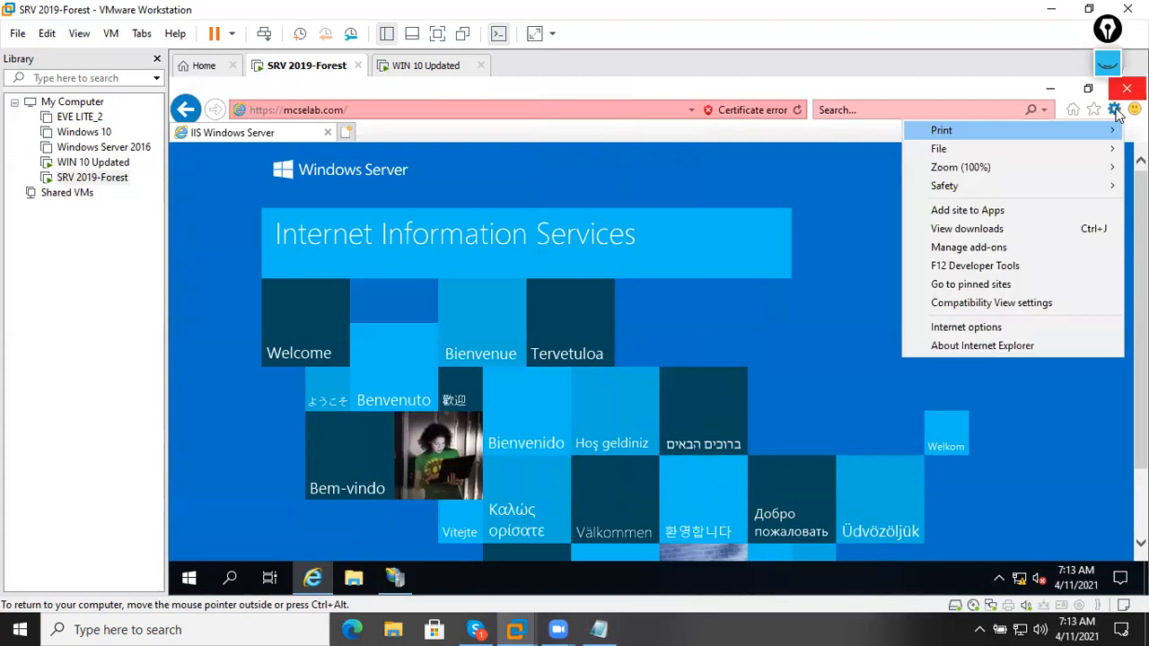
click(995, 326)
click(386, 425)
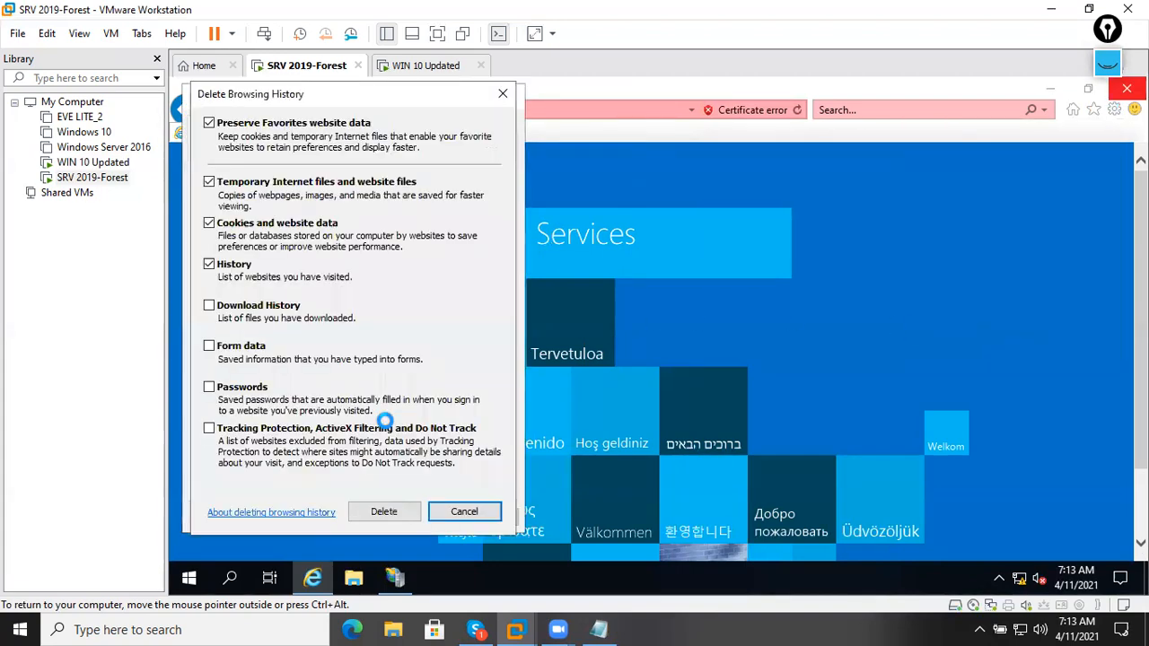
click(232, 307)
click(242, 390)
click(251, 430)
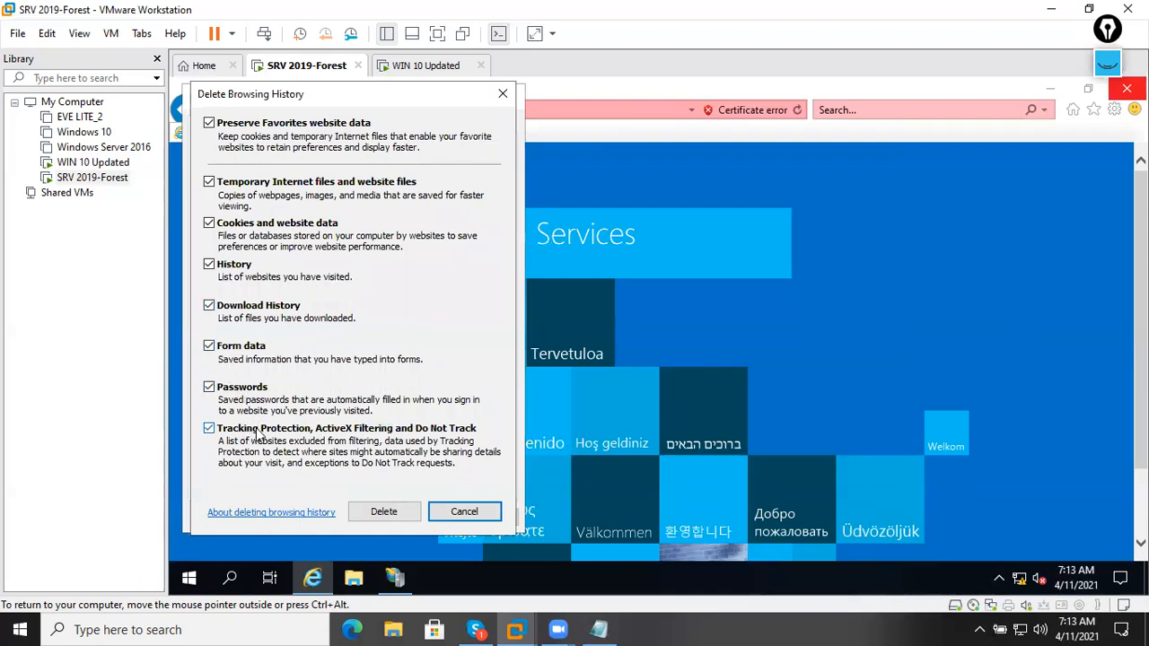
click(384, 511)
Apply and close Internet Options, dismiss the history-deleted notice, and close Internet Explorer.
click(478, 518)
click(372, 520)
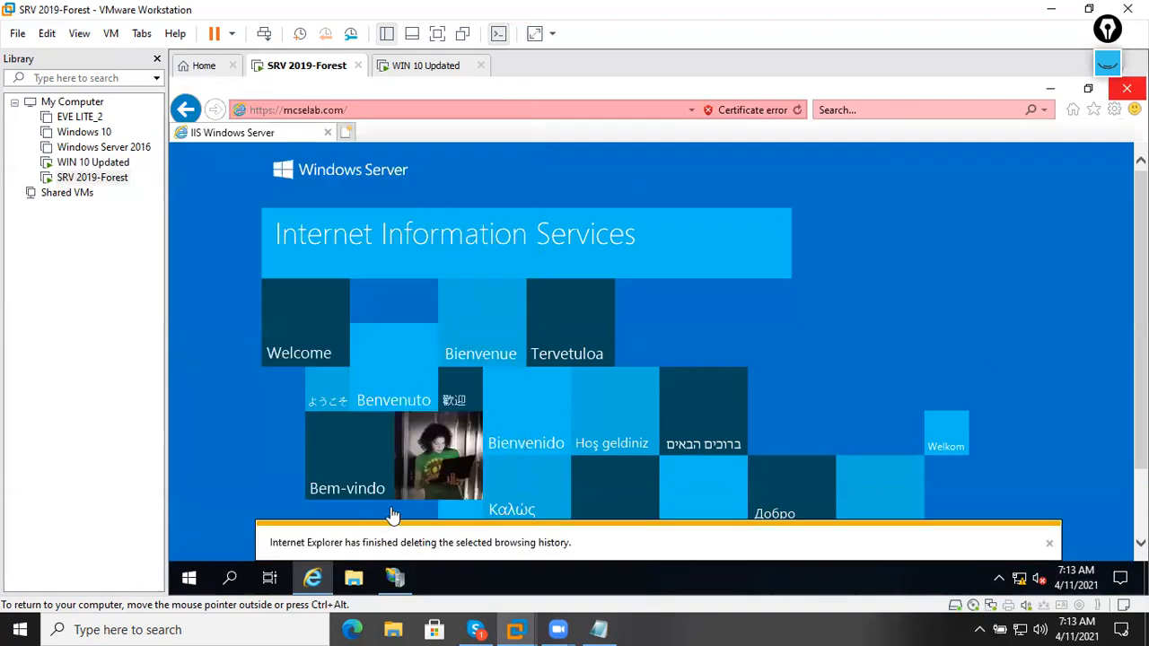
click(1051, 543)
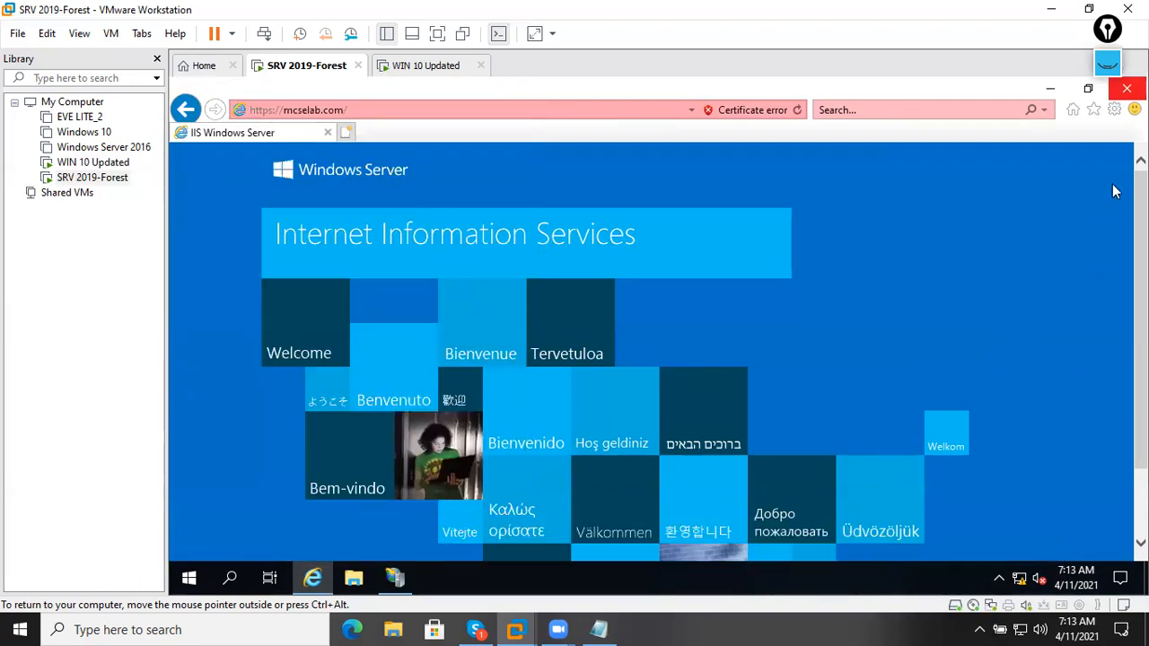
click(1127, 88)
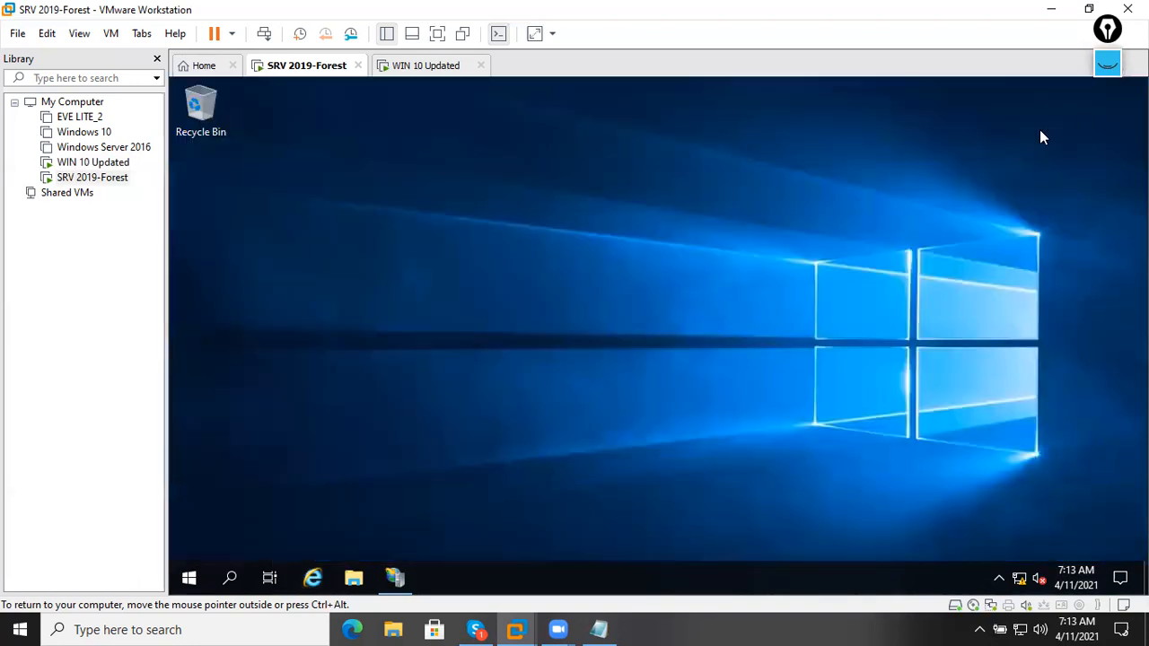
click(328, 574)
click(493, 104)
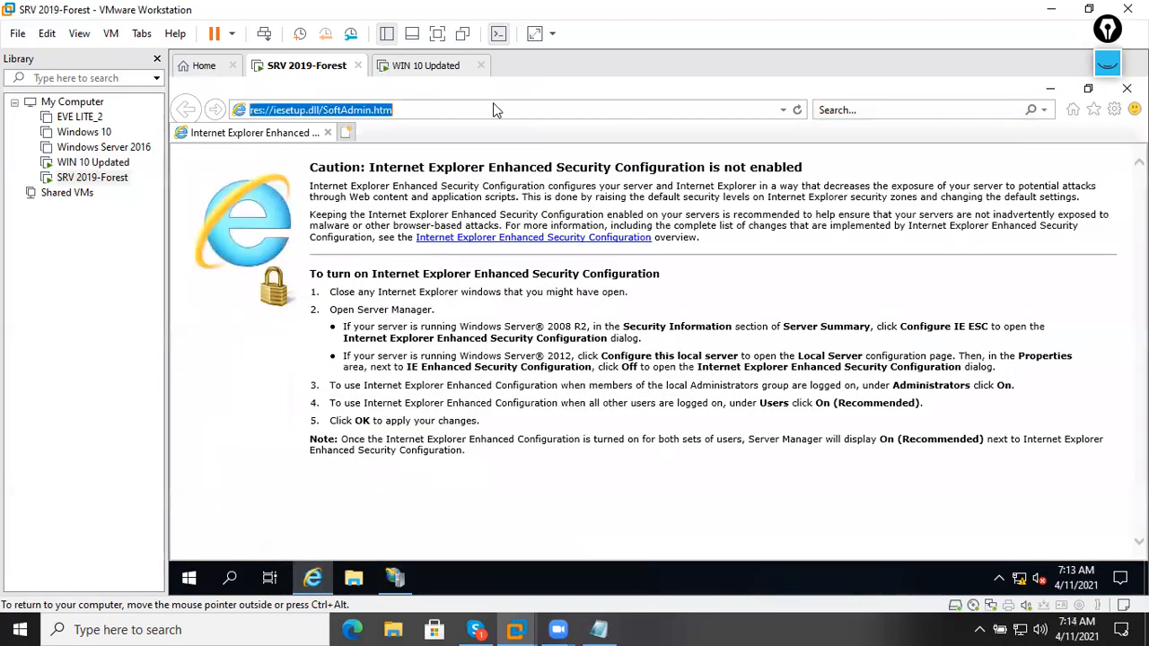
text(ht)
text(tps://mc)
text(se)
text(.)
text(lab.com)
key(Return)
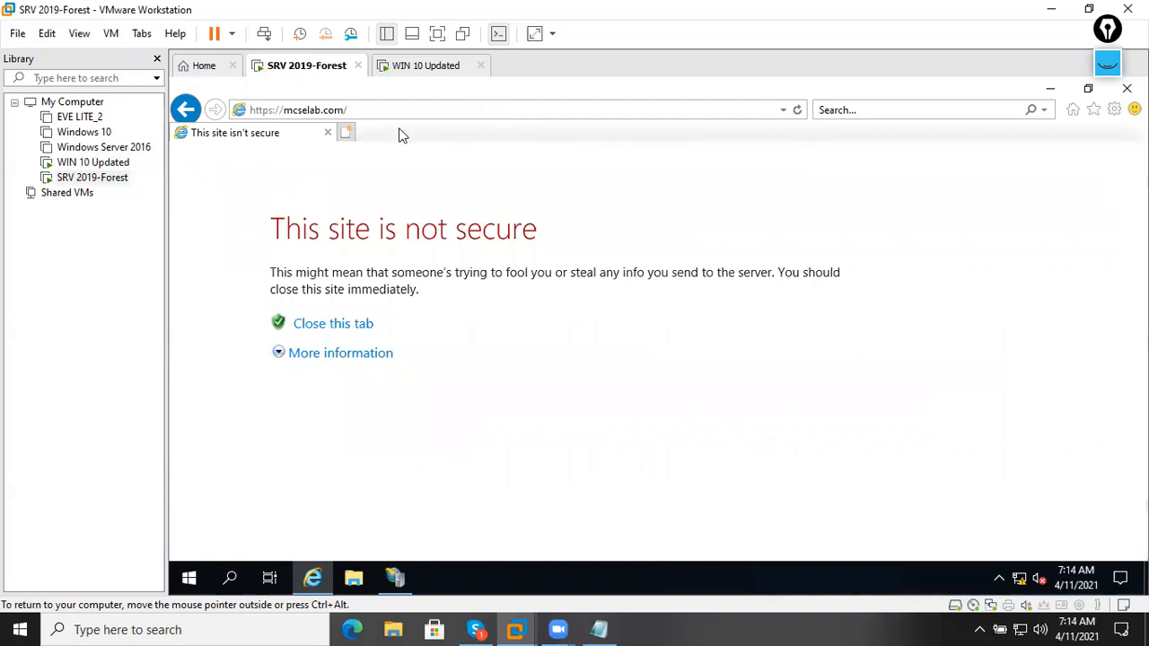
Proceed past the insecure-site warning, review the certificate error and certificate, then close the browser.
click(321, 353)
click(392, 473)
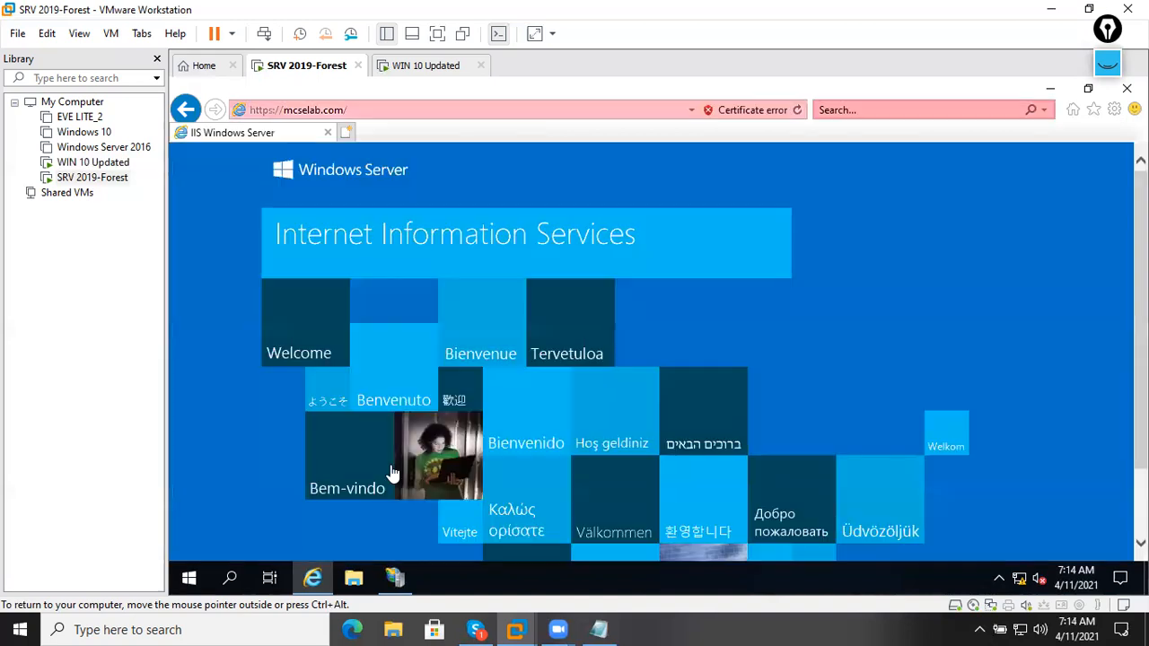
click(757, 111)
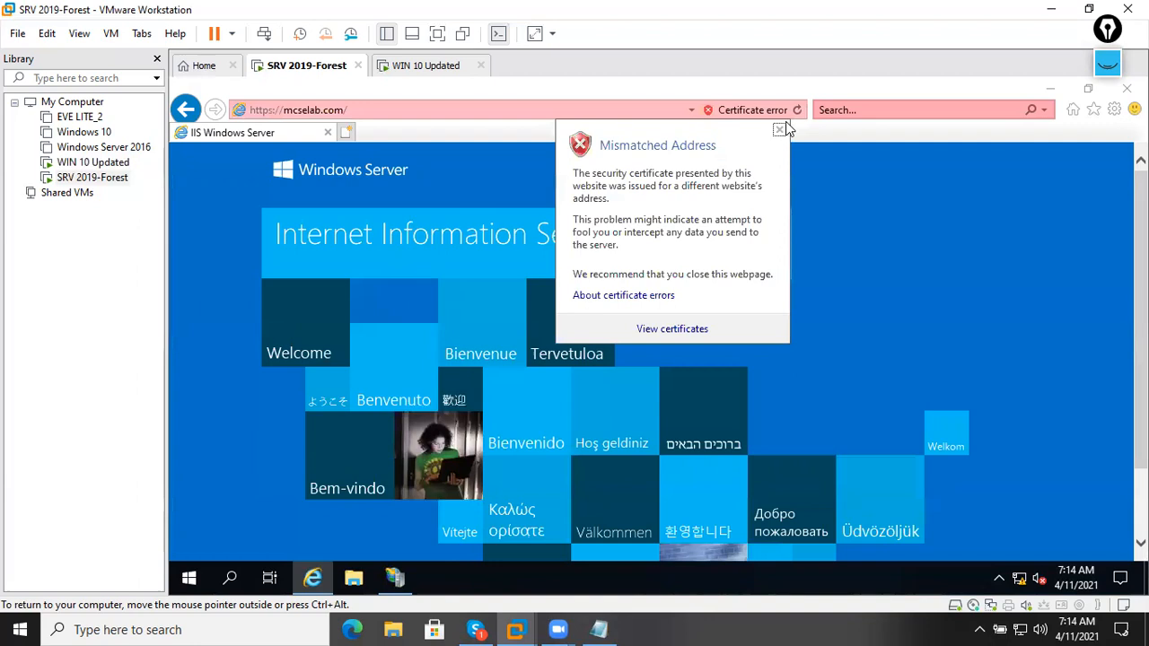
click(802, 110)
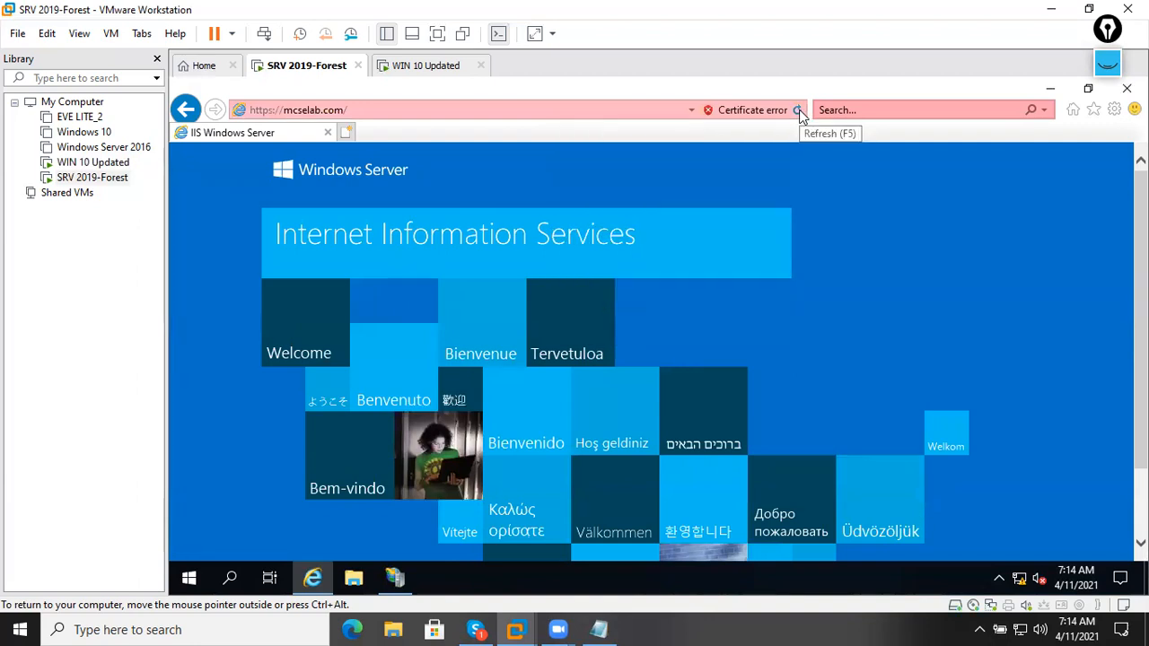
click(786, 112)
click(671, 330)
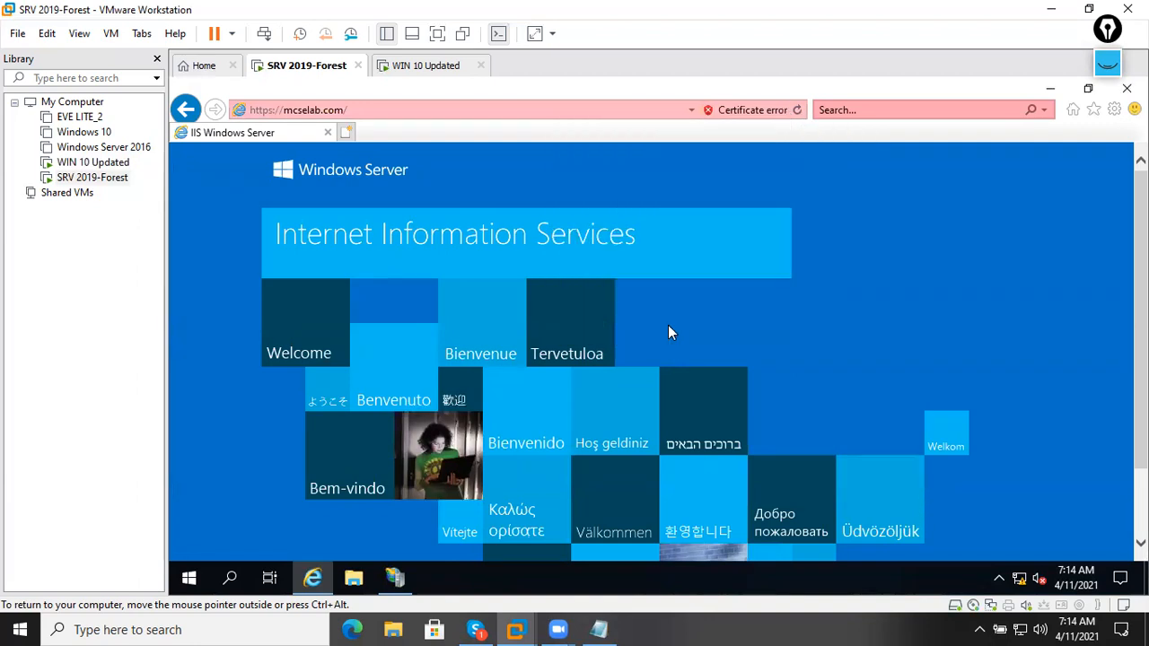
click(490, 537)
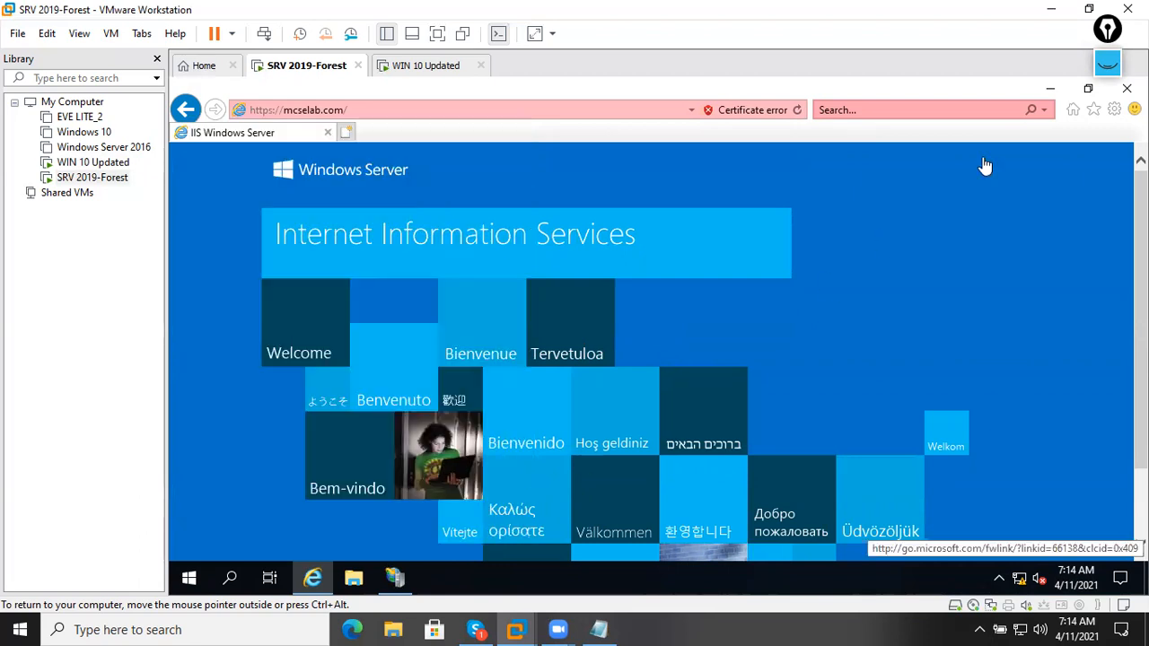
click(1127, 88)
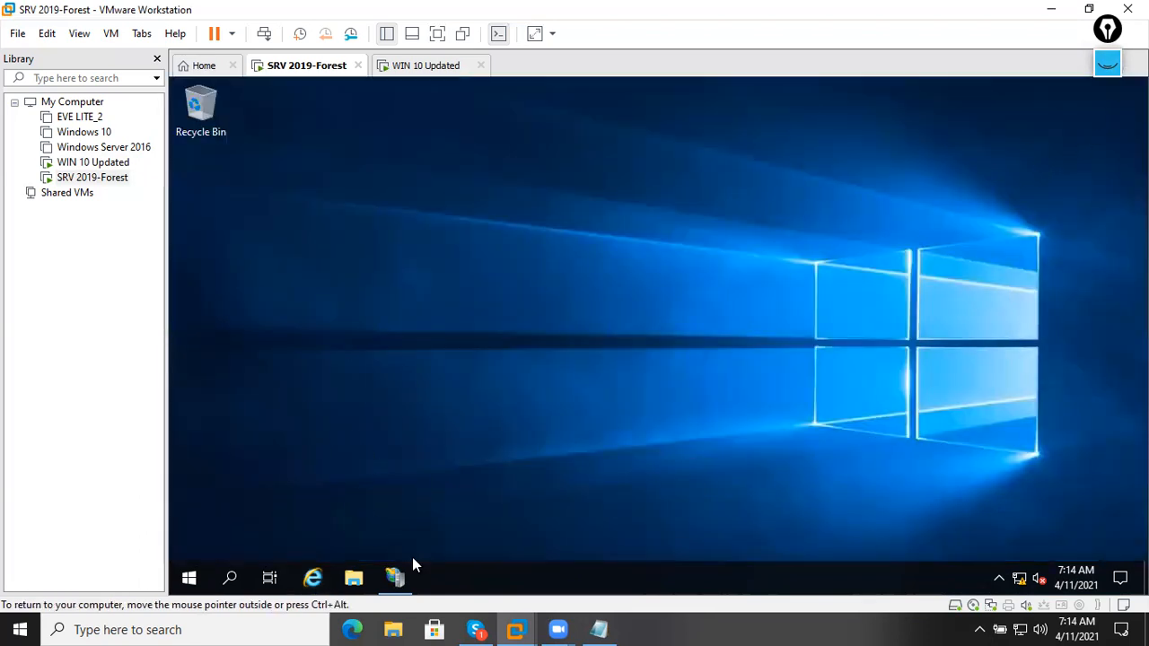
Briefly open and close IIS Manager, then restart the SRV 2019-Forest server from the quick system menu.
click(395, 578)
click(1129, 87)
right_click(175, 577)
mouse_move(310, 532)
click(464, 533)
click(464, 541)
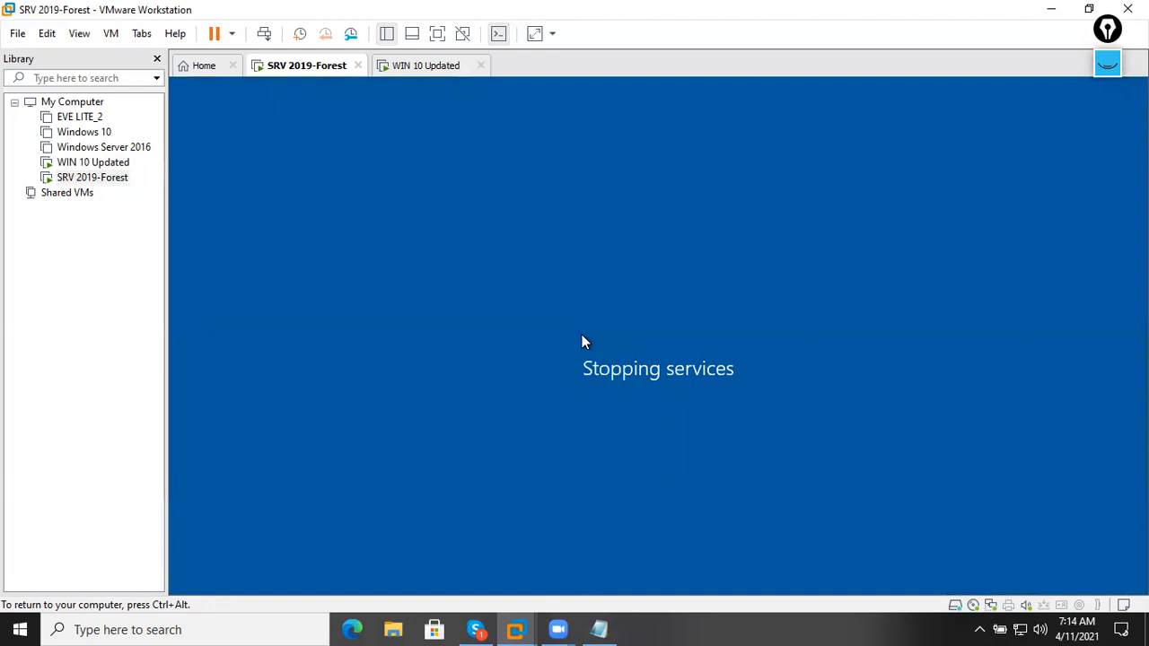
Alternate between the WIN 10 Updated and SRV 2019-Forest tabs until the server reaches its lock screen.
click(433, 71)
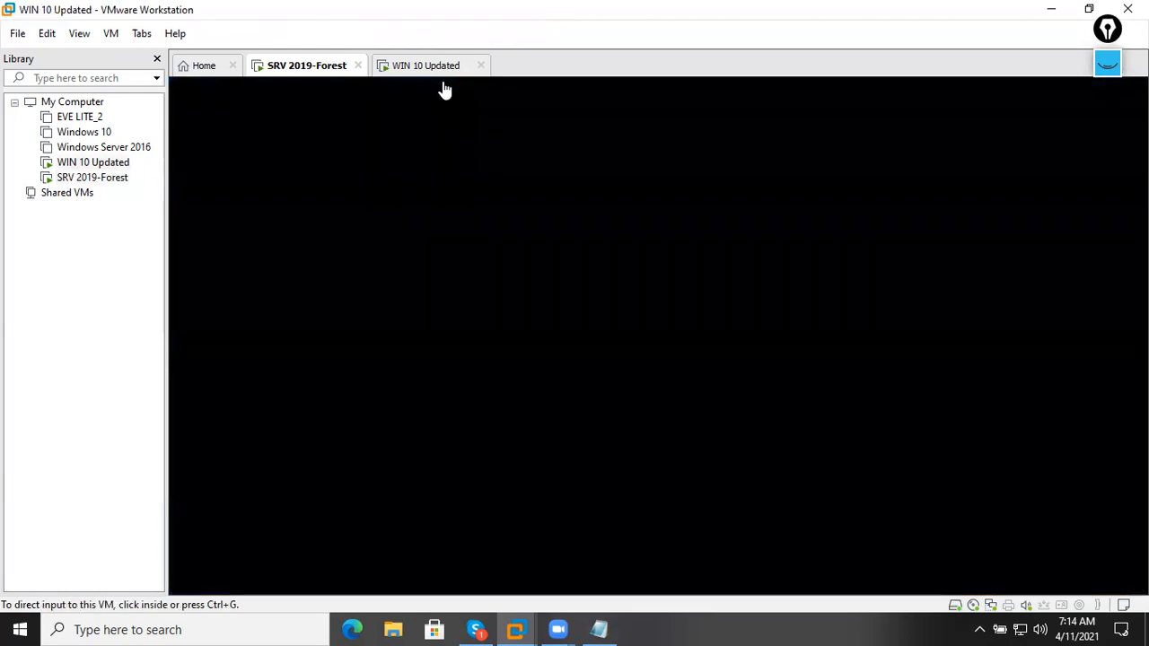
click(320, 70)
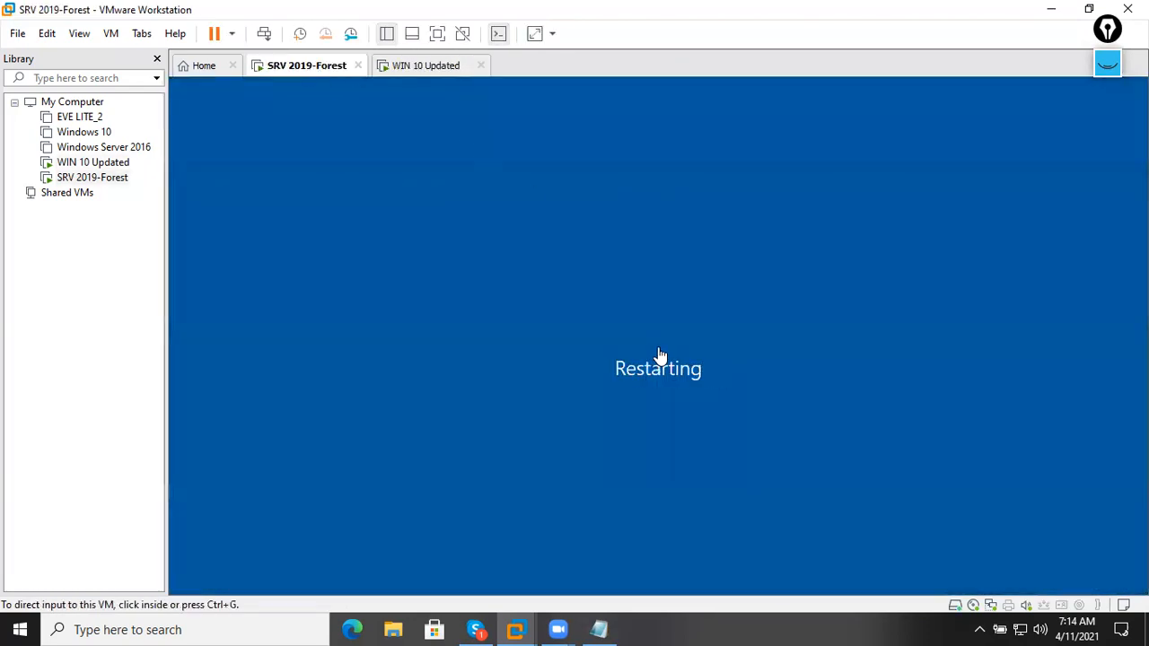
click(453, 74)
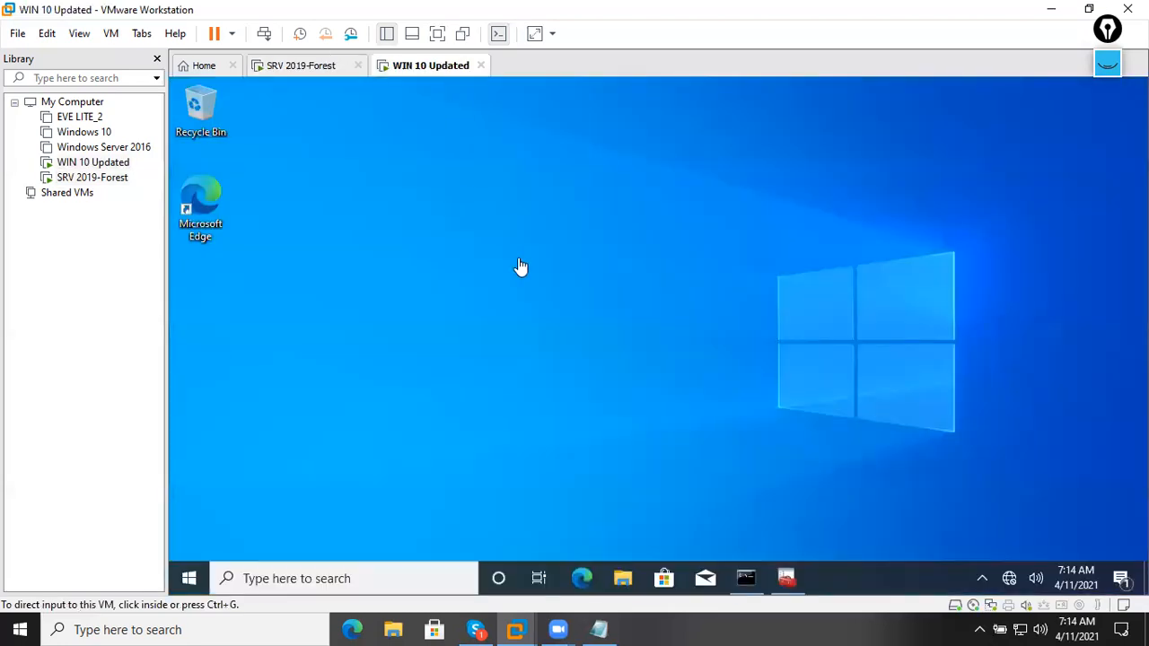
click(289, 70)
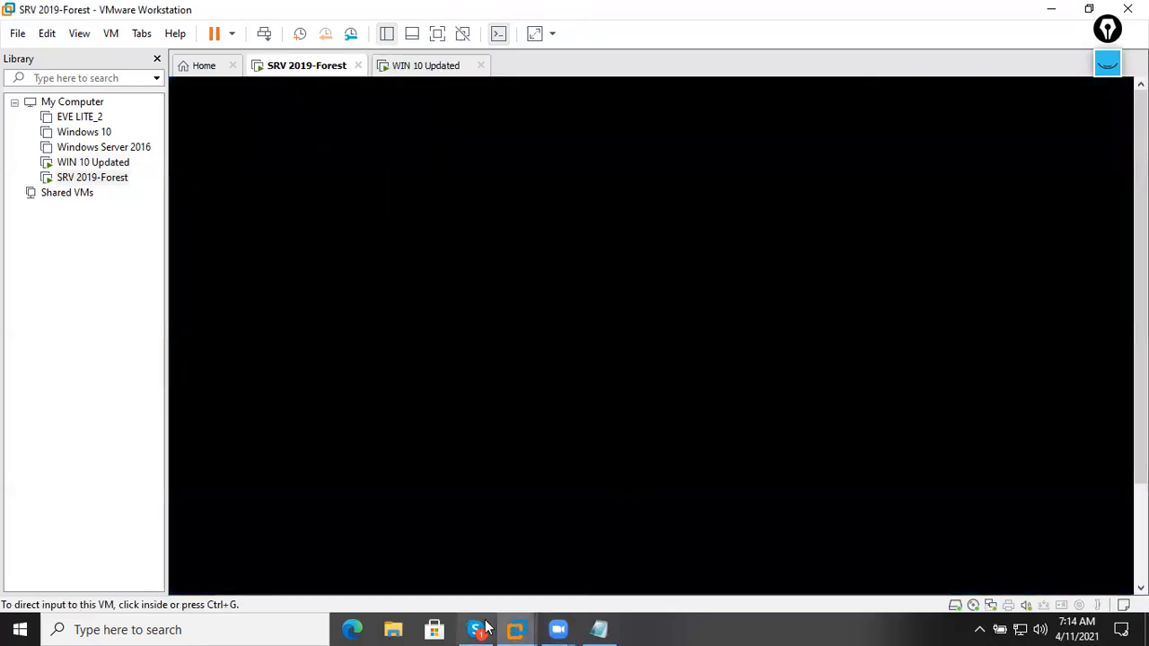
mouse_move(521, 619)
click(520, 547)
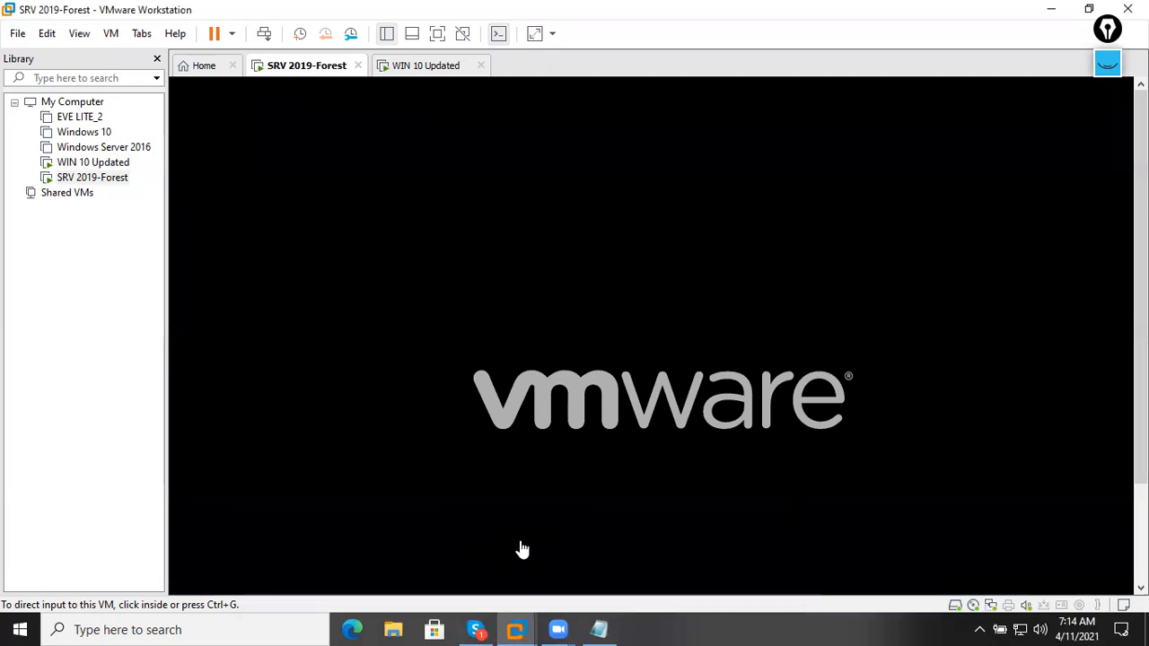
click(425, 72)
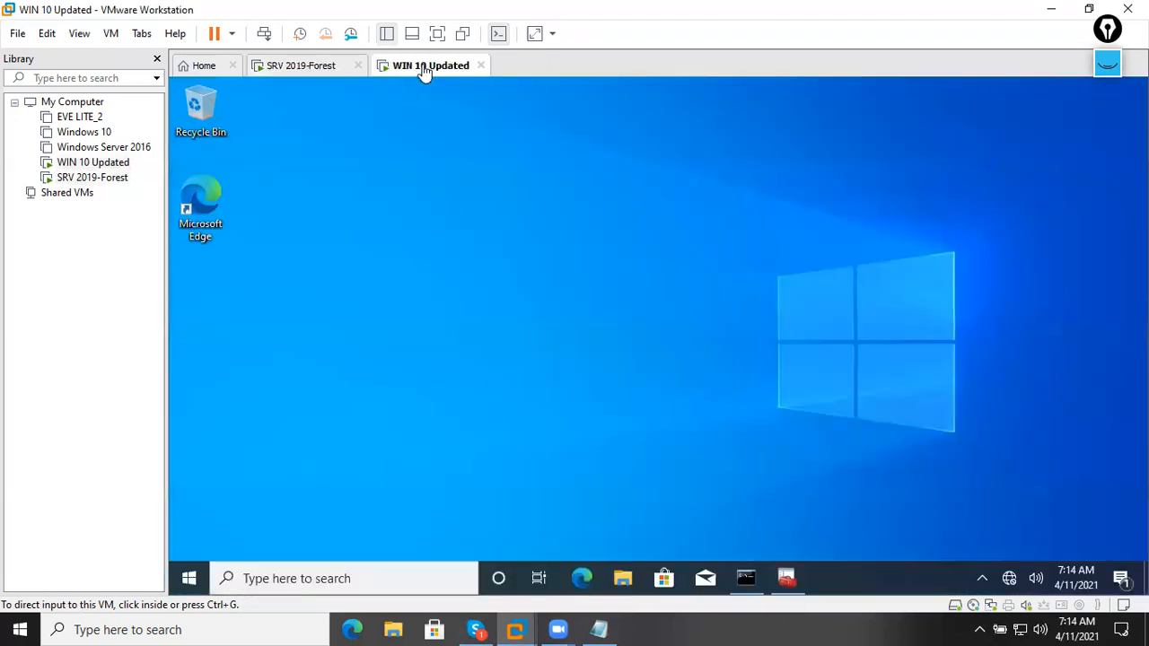
click(326, 71)
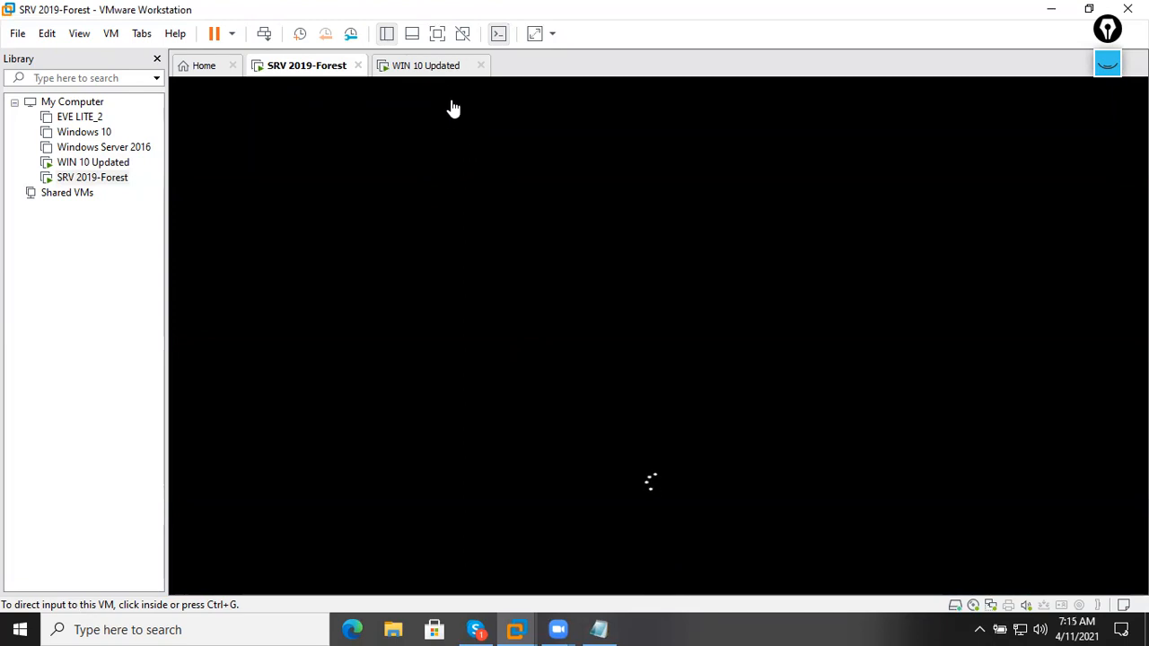
click(441, 76)
click(341, 77)
click(425, 65)
click(323, 68)
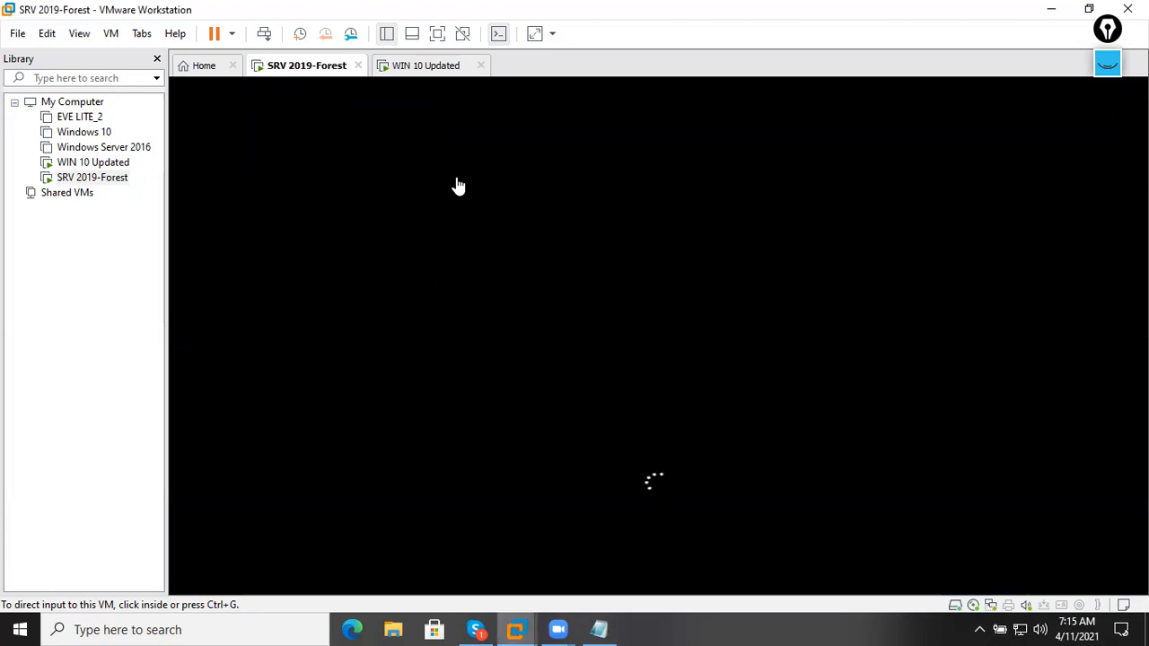
click(422, 74)
click(329, 68)
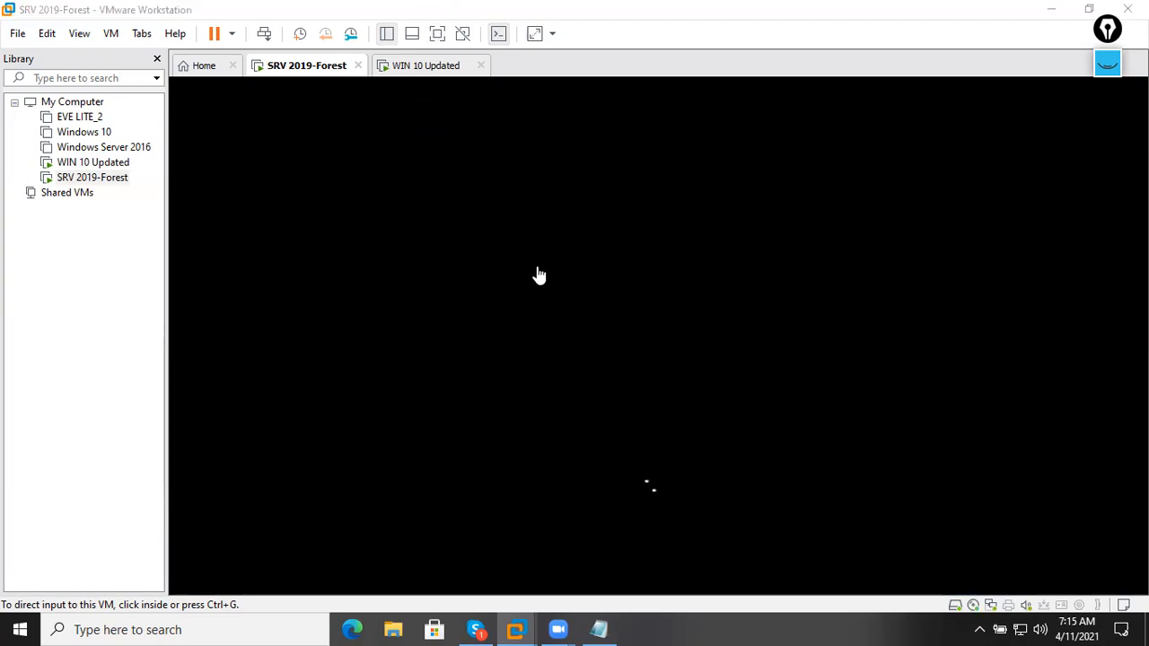
click(433, 72)
click(318, 72)
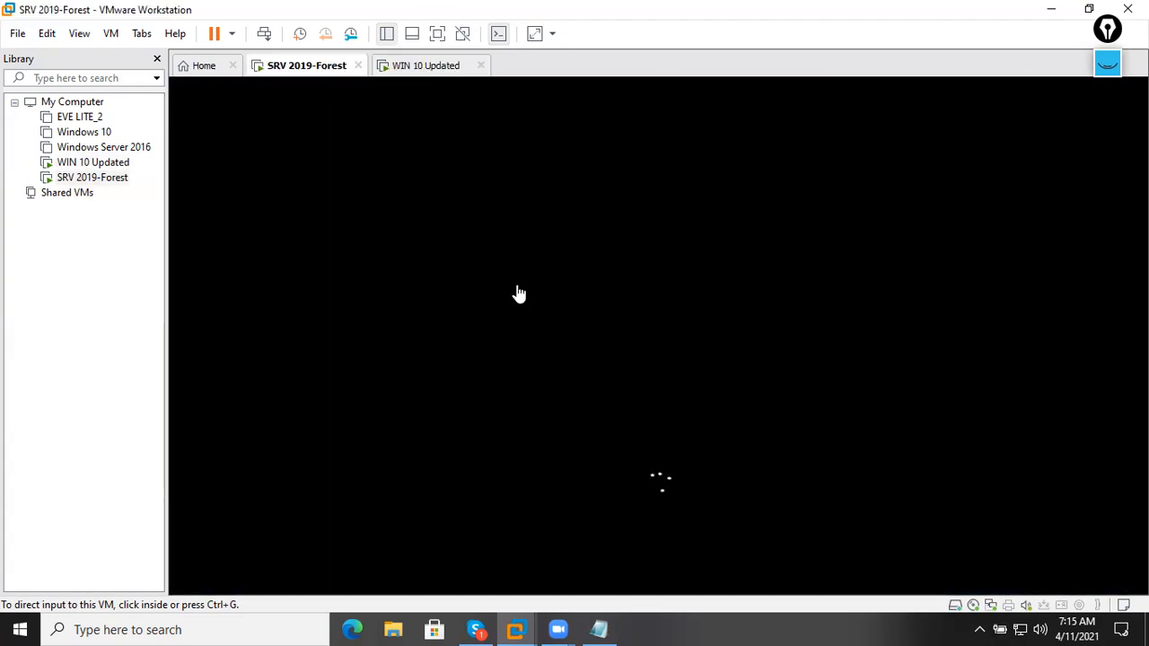
click(423, 72)
click(343, 76)
click(422, 79)
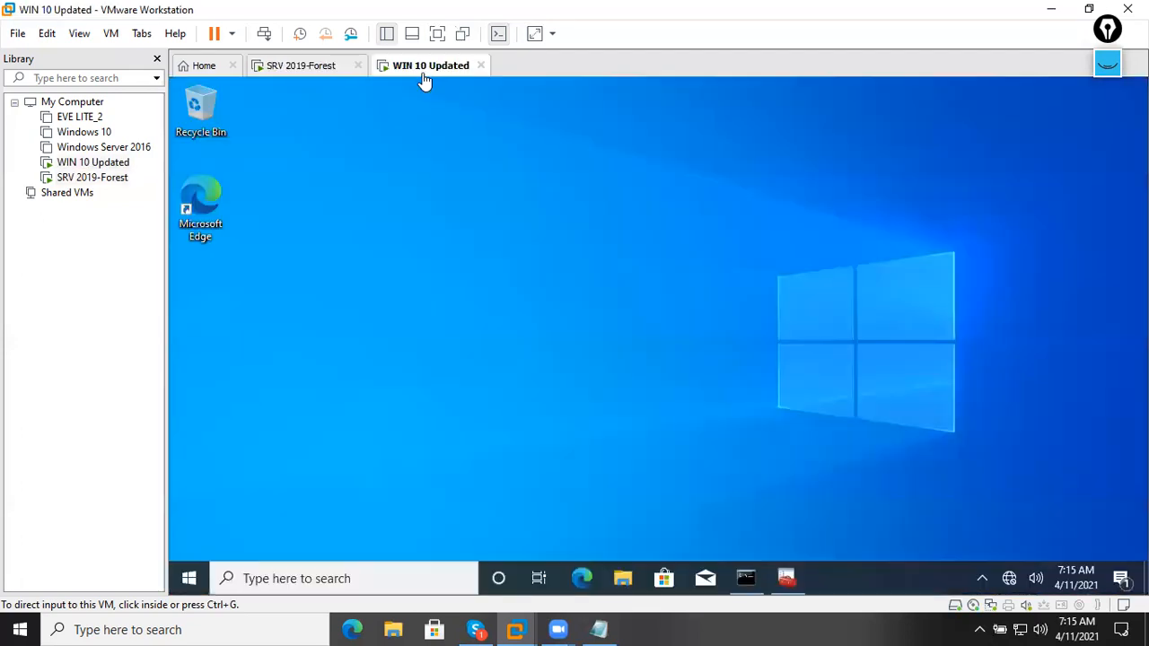
click(311, 76)
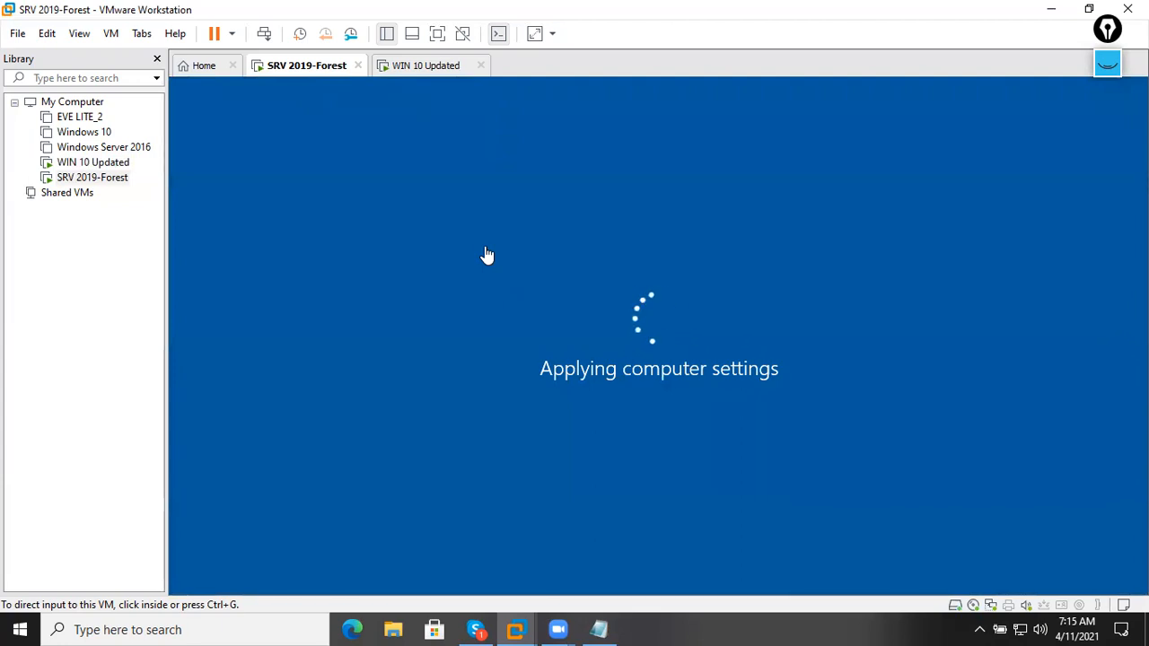
click(418, 77)
click(289, 77)
click(418, 77)
click(333, 76)
click(408, 70)
click(325, 79)
click(435, 72)
click(309, 71)
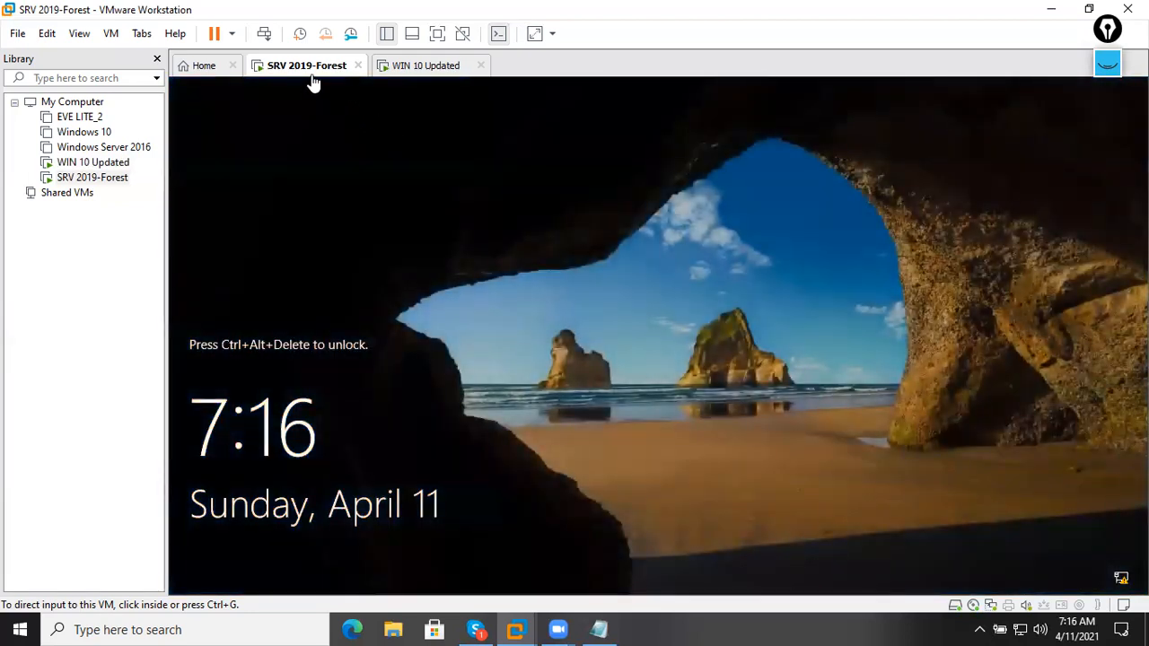
Send Ctrl+Alt+Del to the server VM and sign in with the administrator password.
right_click(313, 72)
click(401, 175)
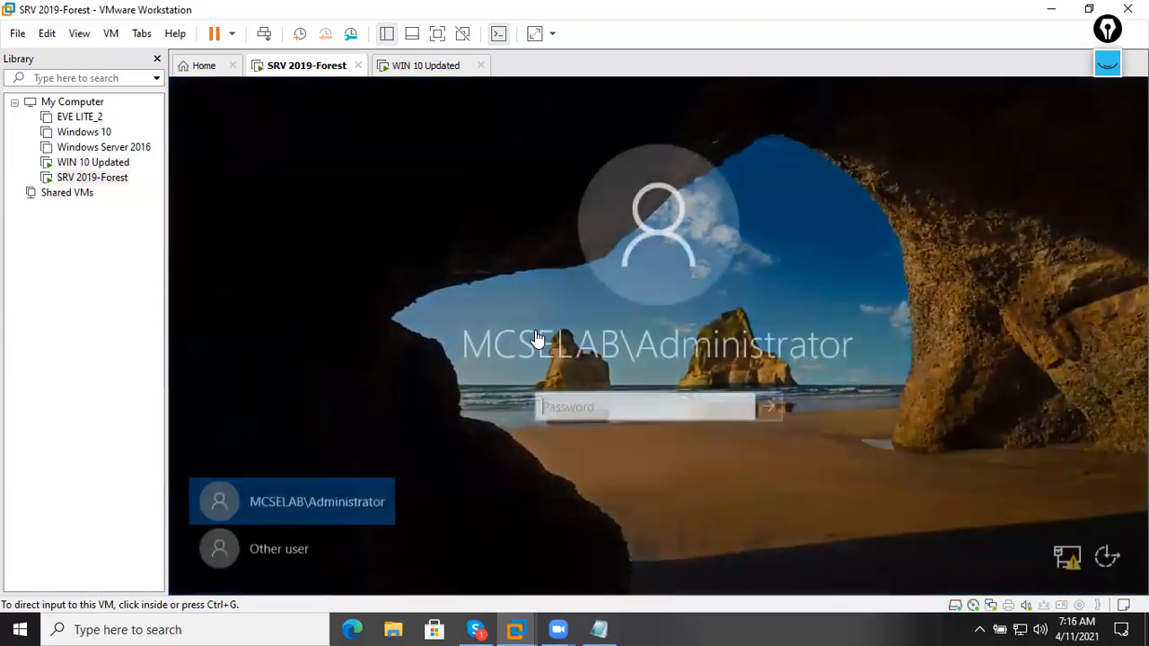
click(571, 411)
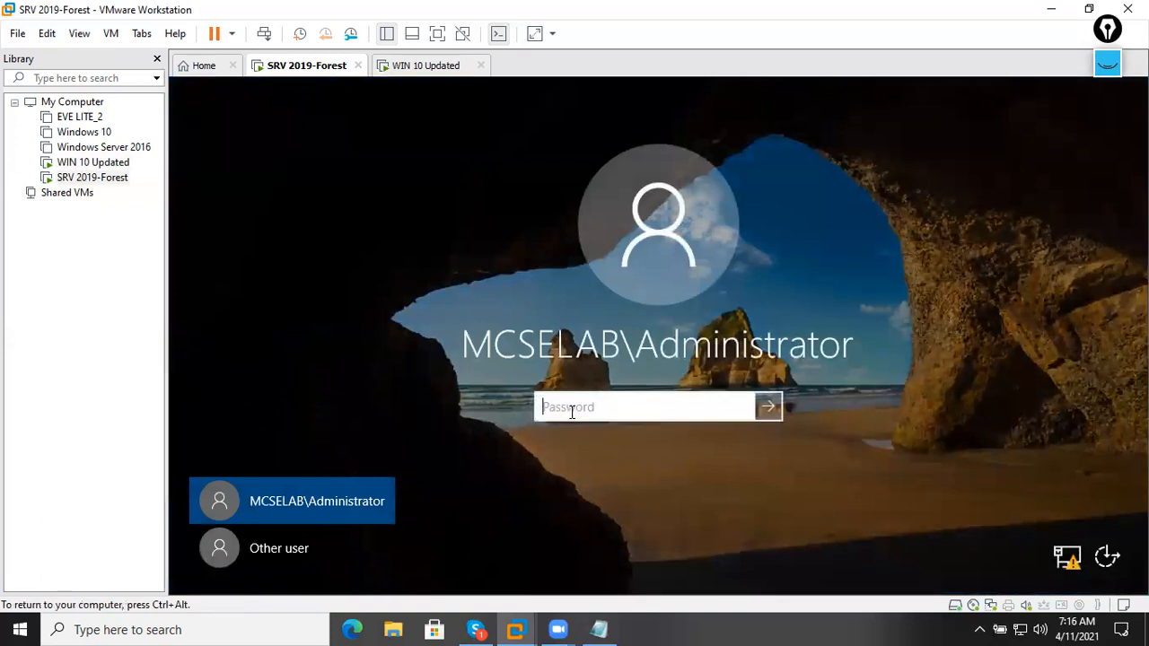
text(P@ssw0rd)
key(Return)
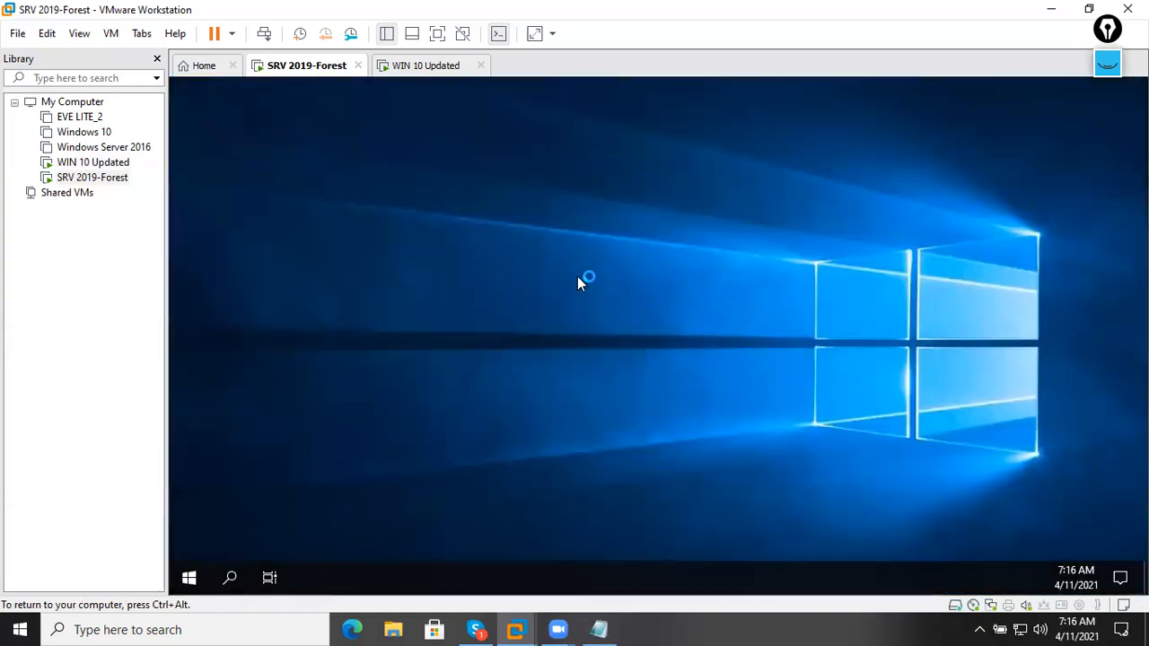
Refresh the server desktop and open Server Manager's Tools menu.
right_click(551, 241)
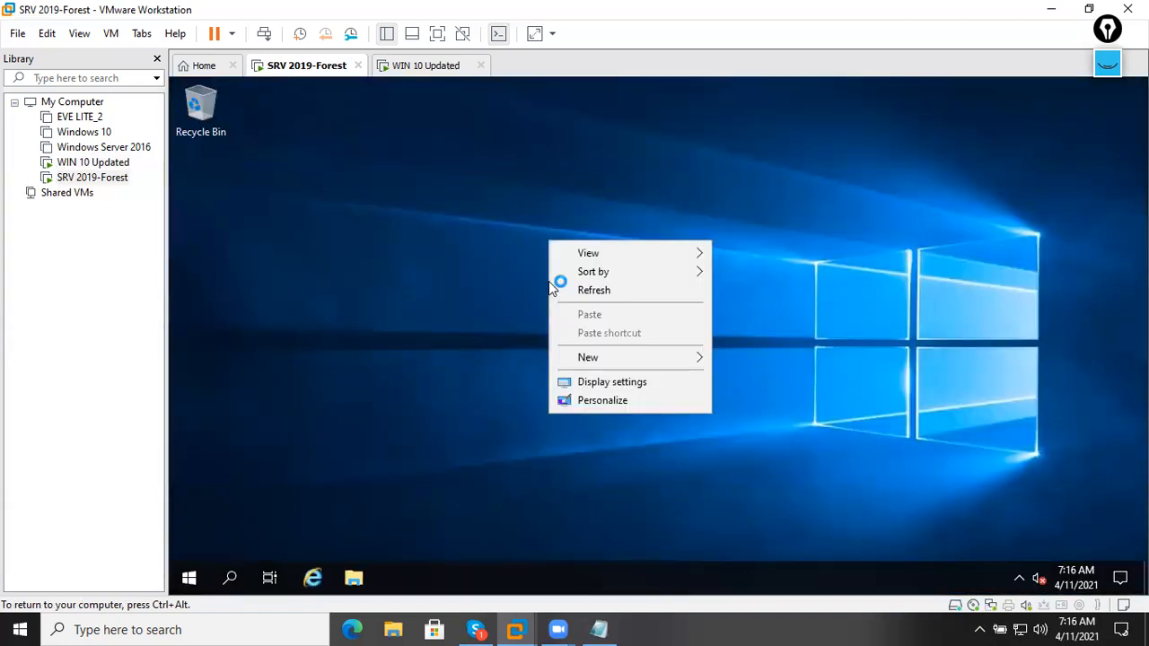
right_click(560, 204)
click(590, 258)
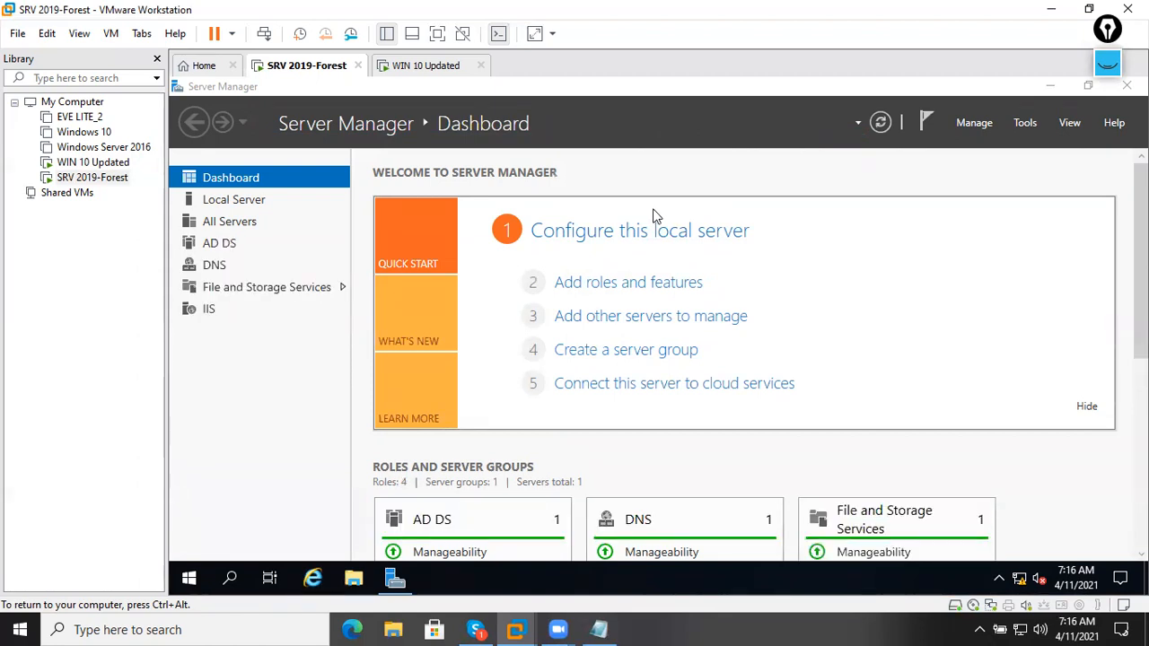
click(696, 161)
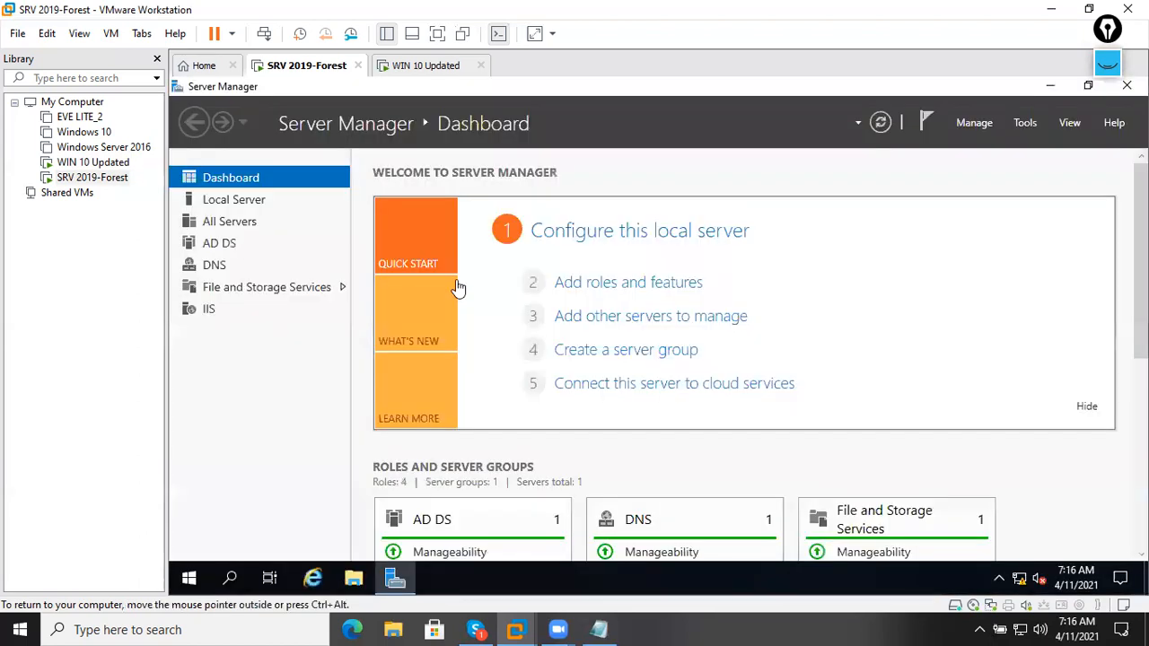
click(1025, 124)
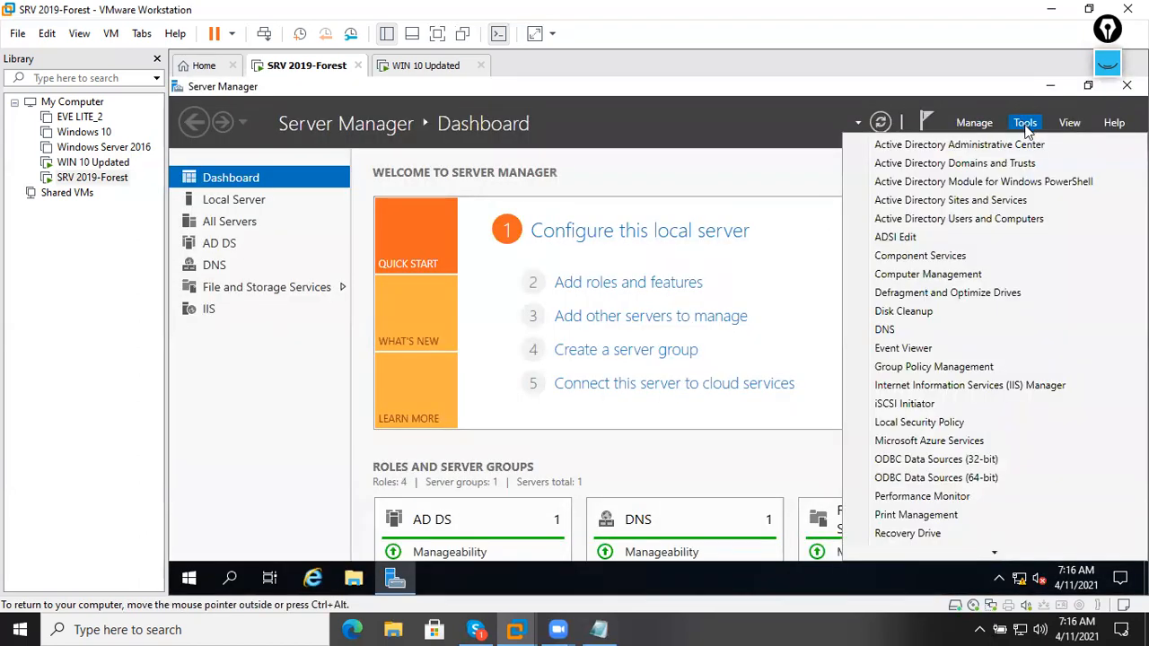
Maximize IIS Manager, expand SRV2 > Sites > Default Web Site, and browse it over HTTP (*:80) in Internet Explorer.
click(976, 385)
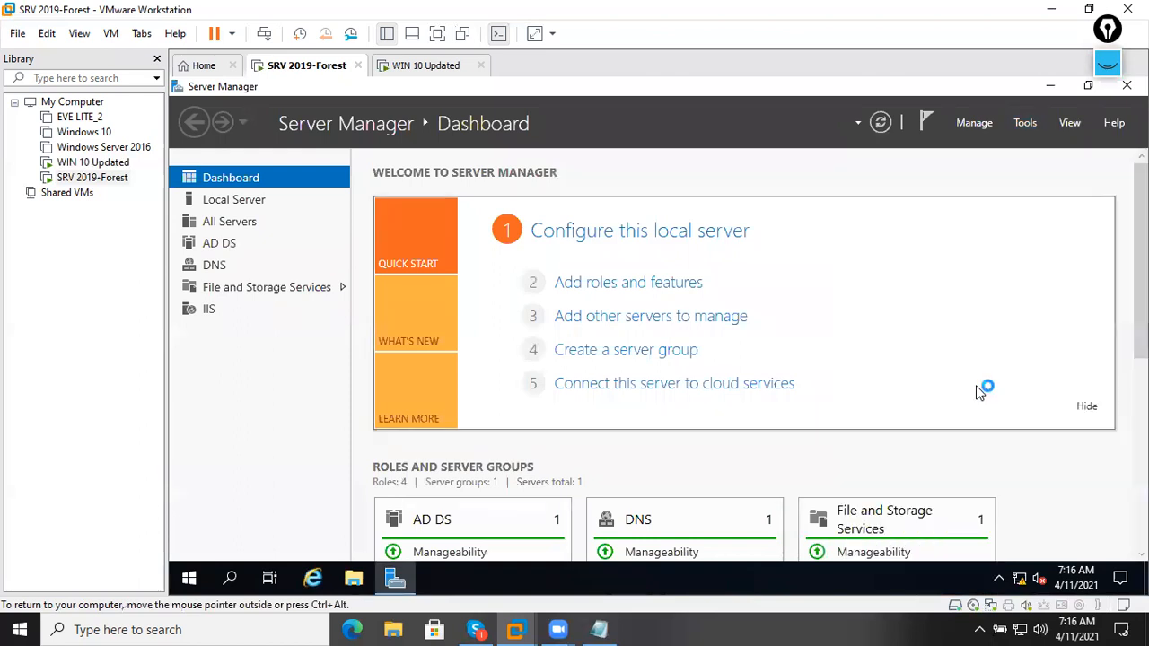
click(960, 202)
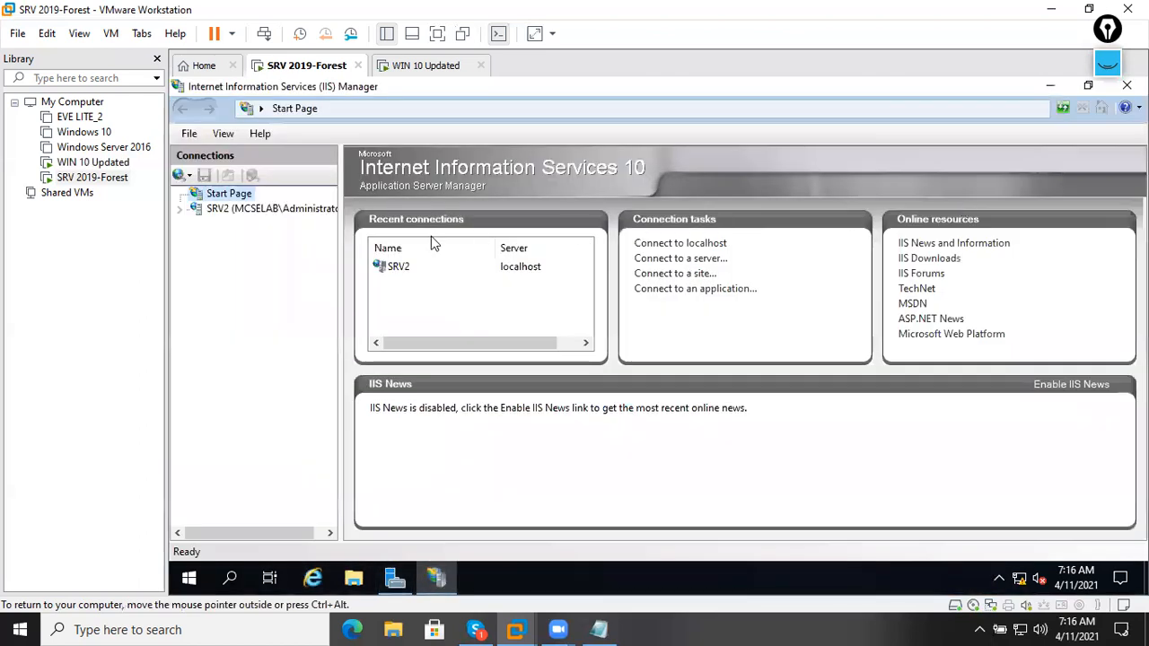
click(269, 208)
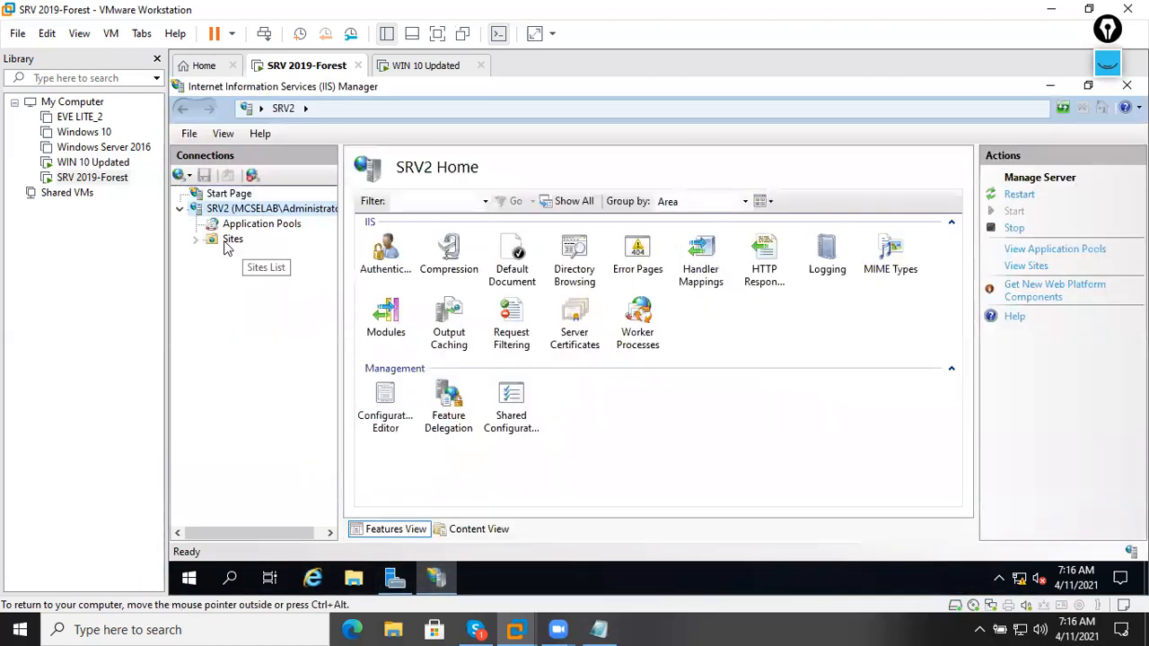
click(230, 239)
click(269, 254)
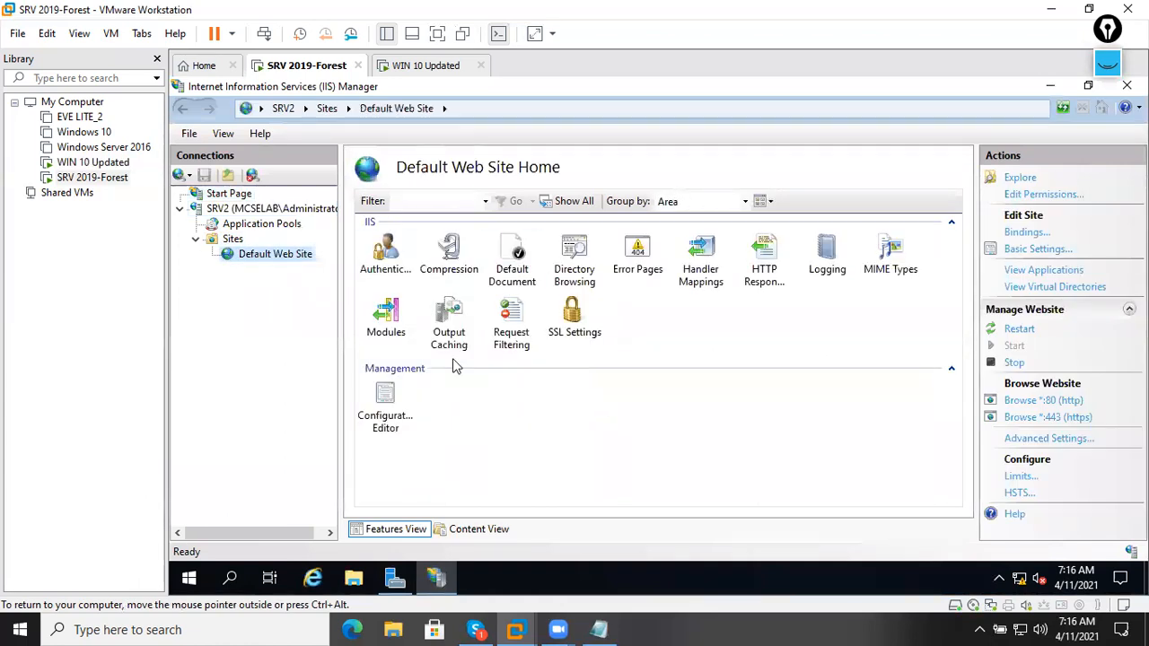
right_click(214, 243)
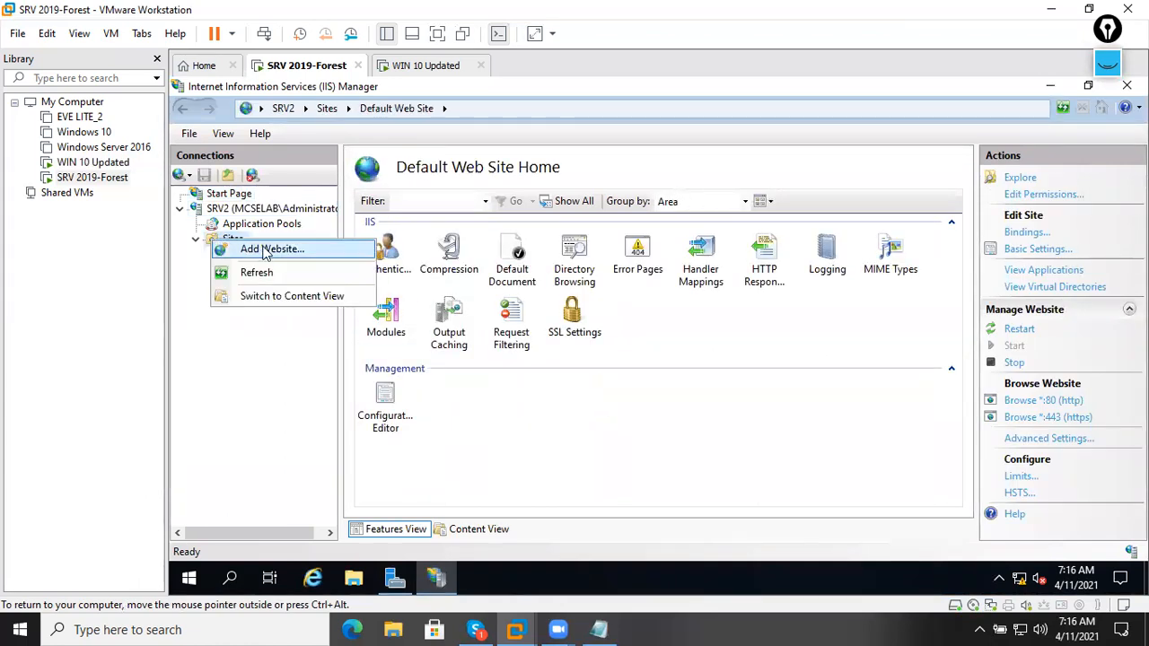
click(274, 314)
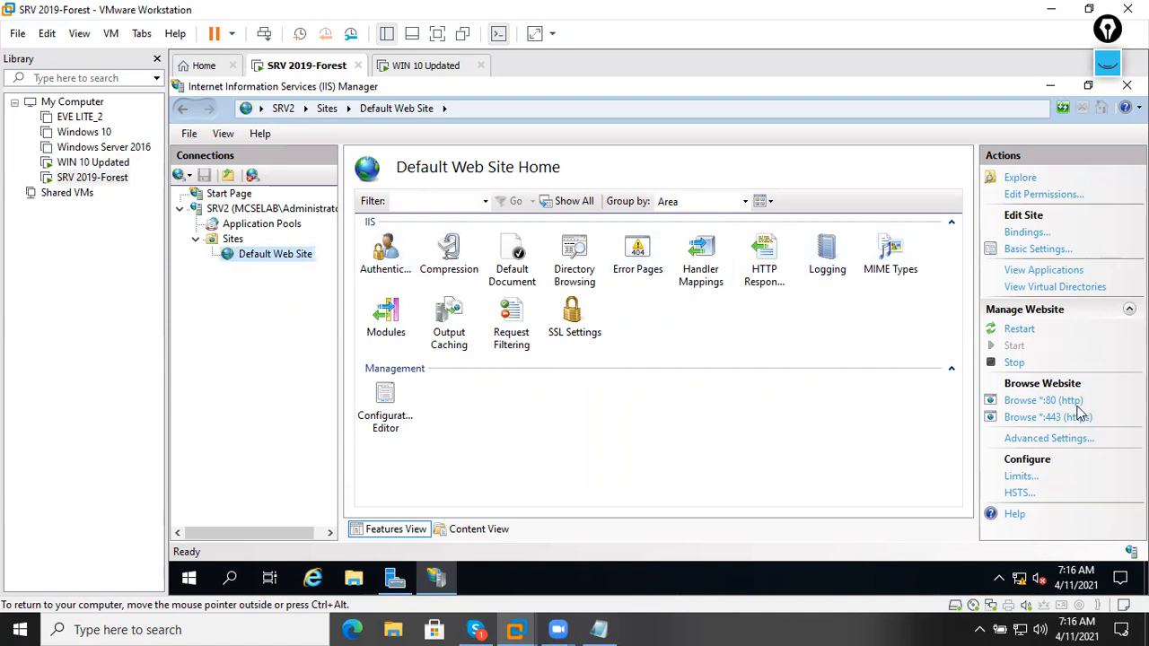
click(1056, 405)
click(715, 470)
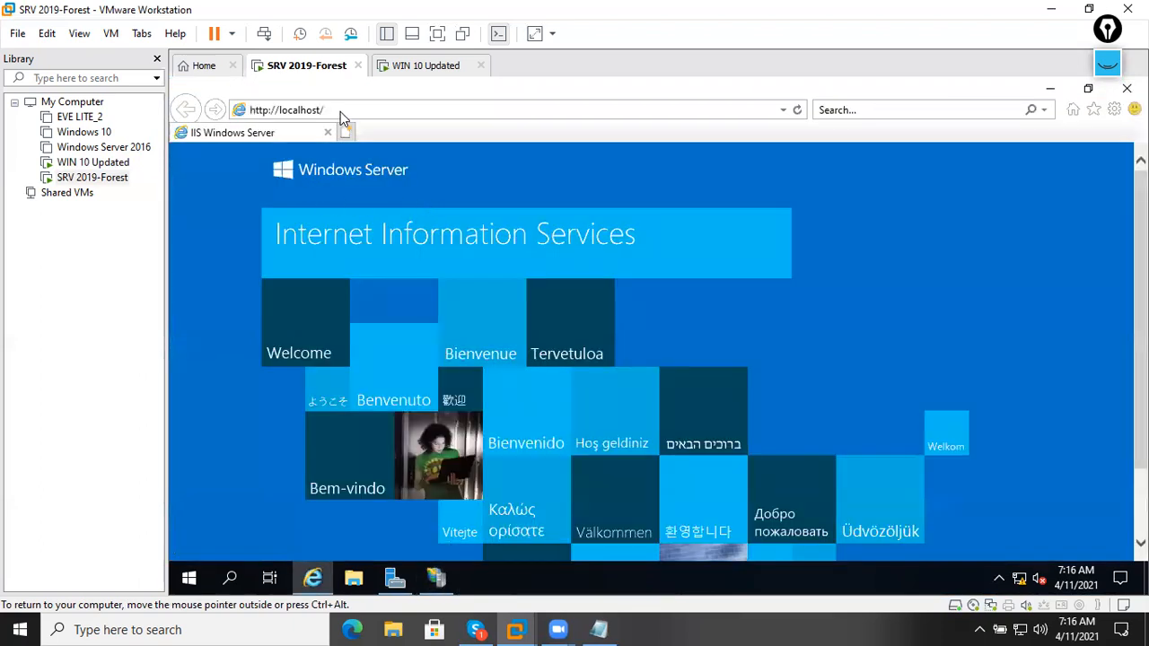
Return to IIS Manager and browse the Default Web Site over HTTPS (*:443).
click(341, 112)
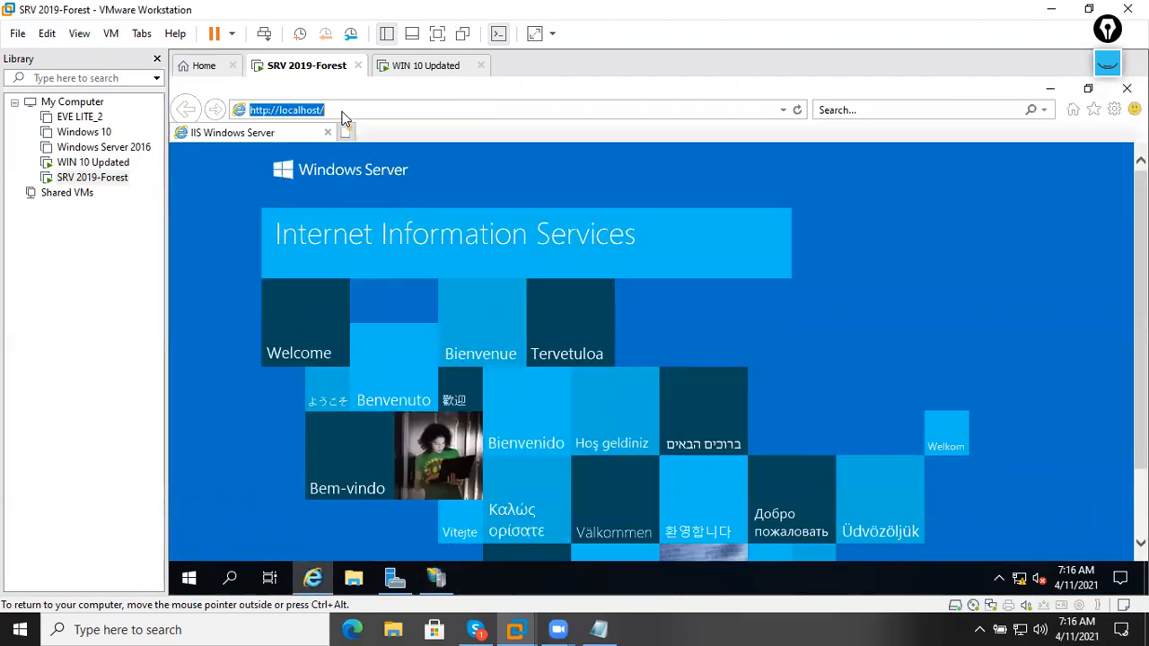
click(435, 580)
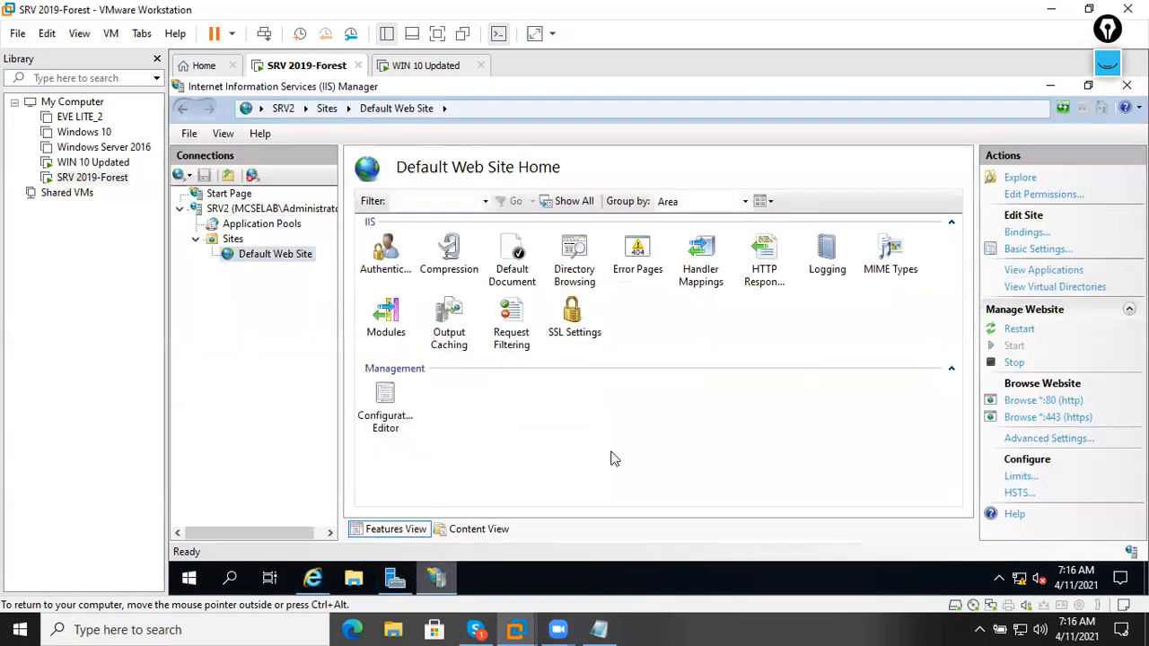
click(1056, 420)
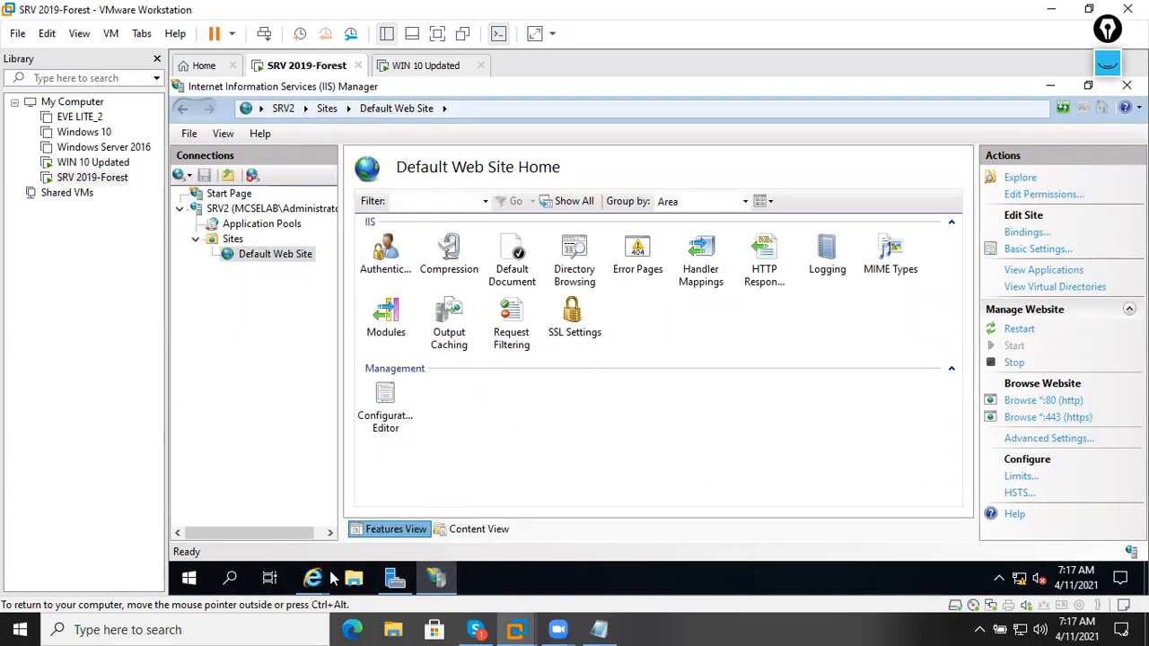
mouse_move(314, 579)
click(419, 487)
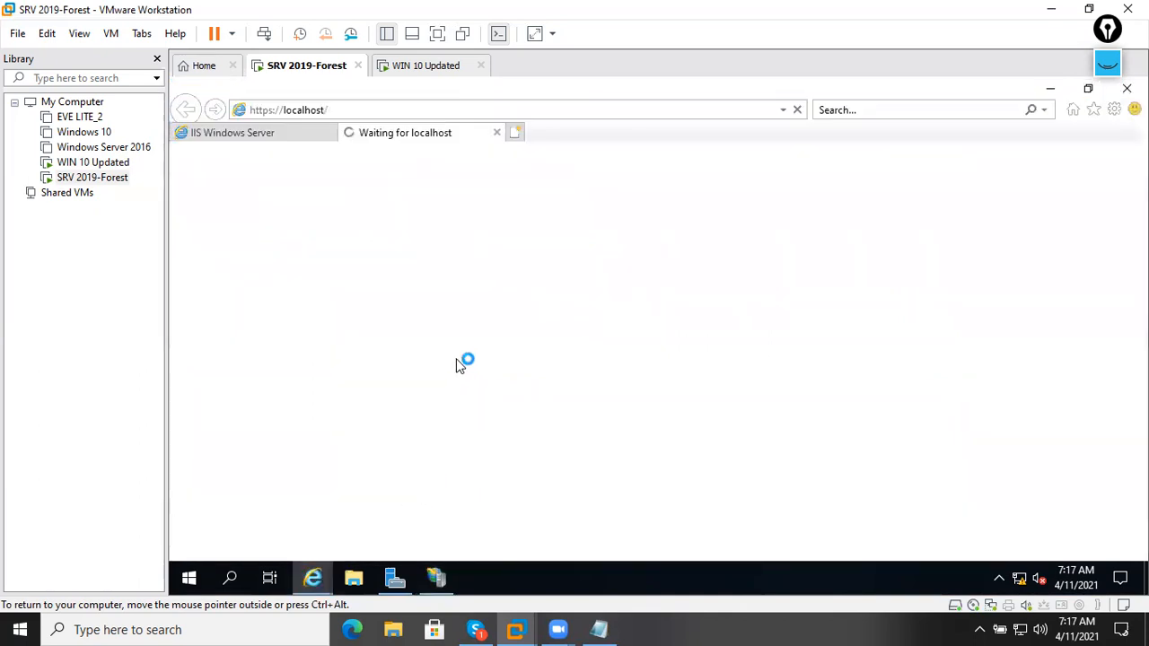
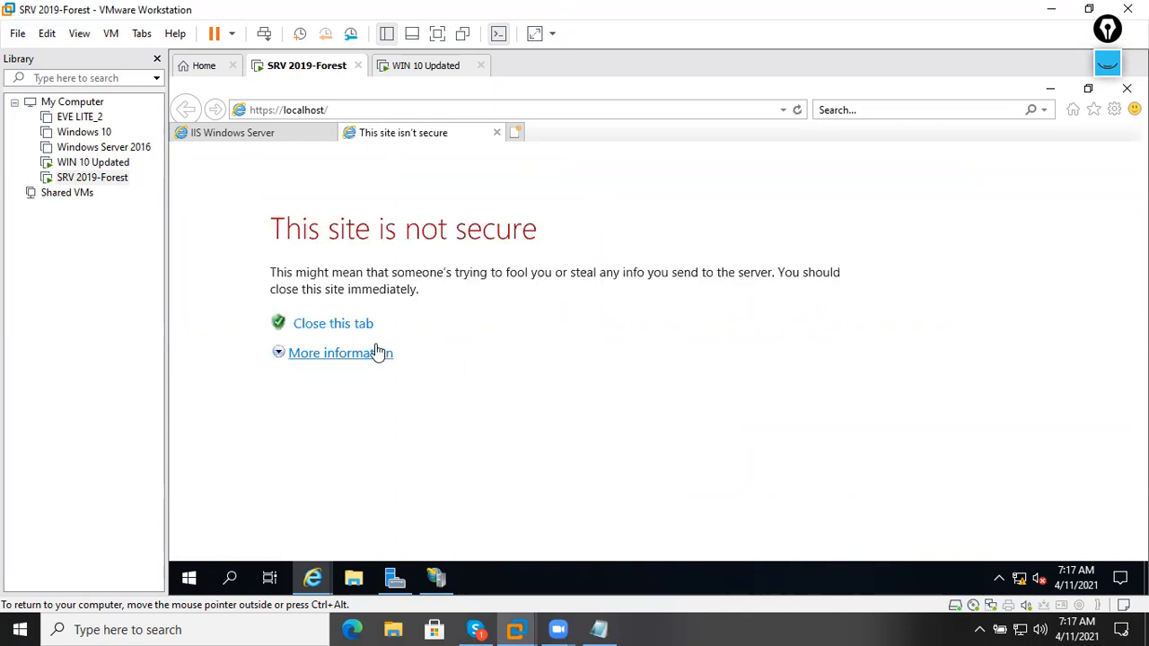
Close the insecure tab and browse the Default Web Site over HTTPS, proceeding past the certificate warning.
click(303, 325)
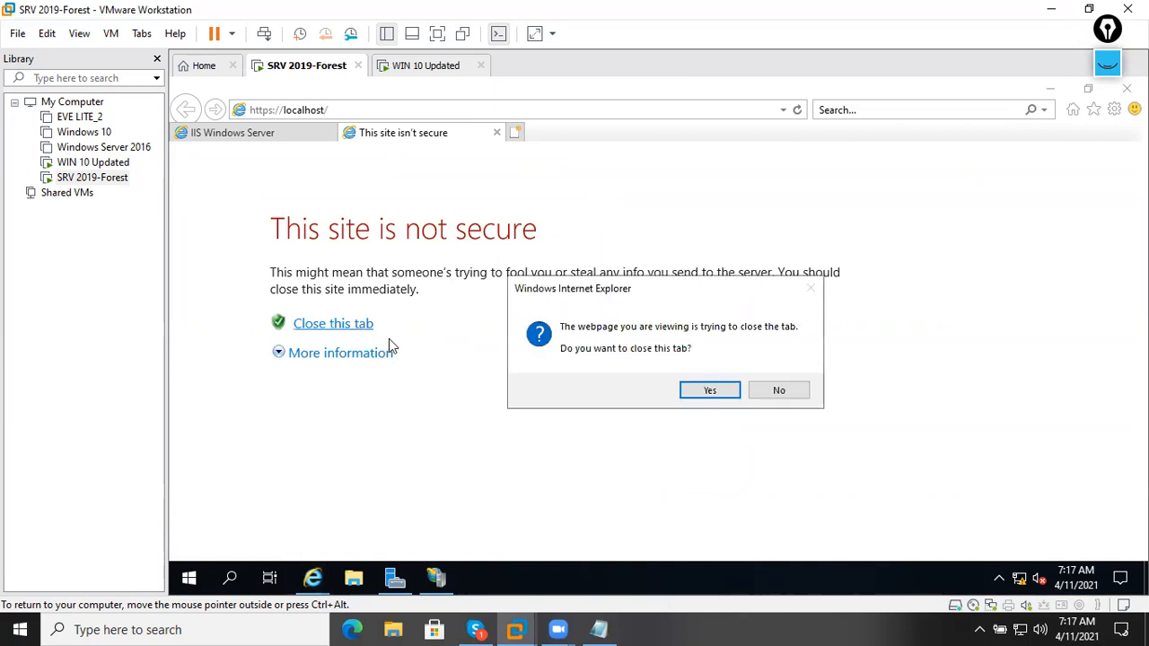
click(696, 390)
click(422, 112)
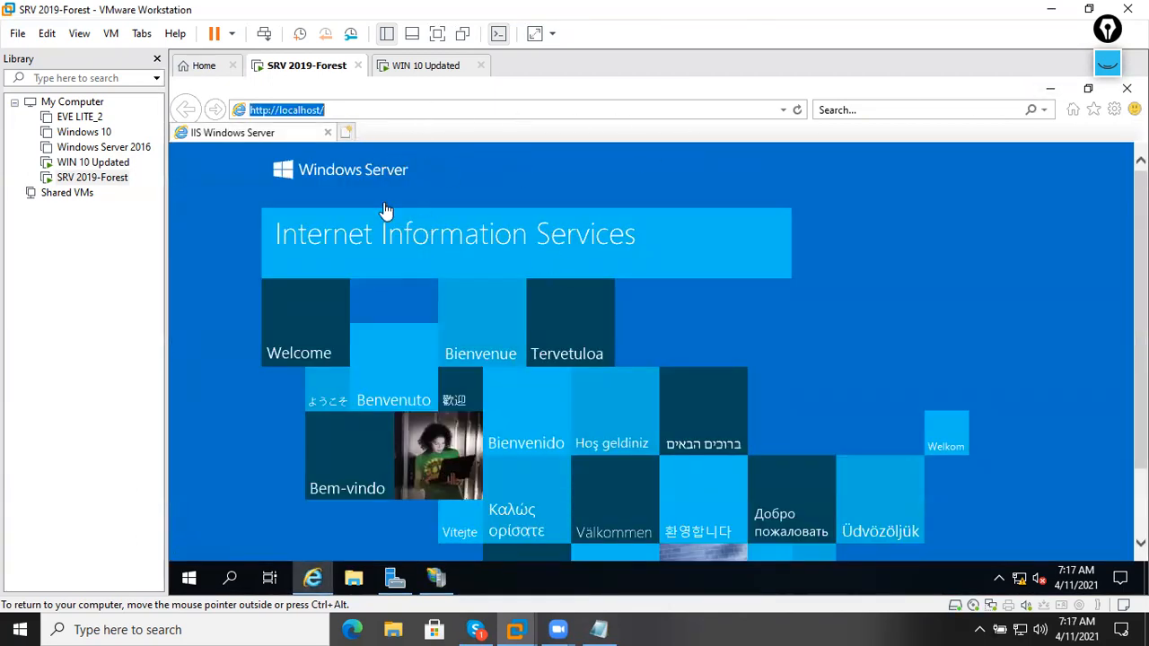
click(431, 581)
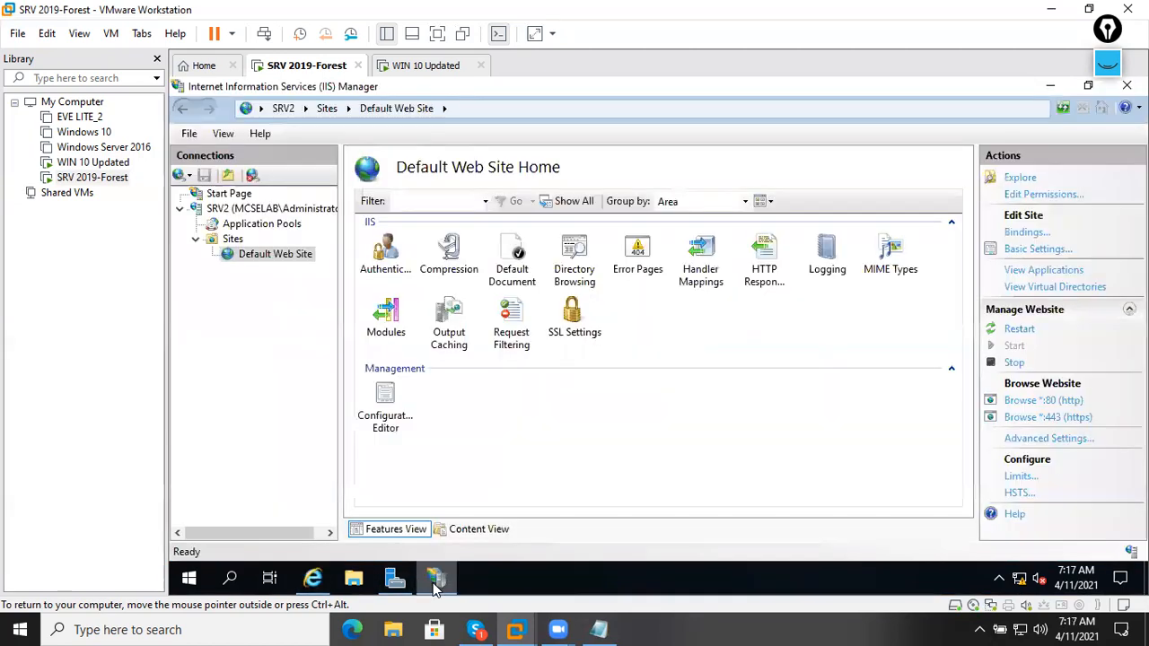
click(1055, 419)
mouse_move(312, 578)
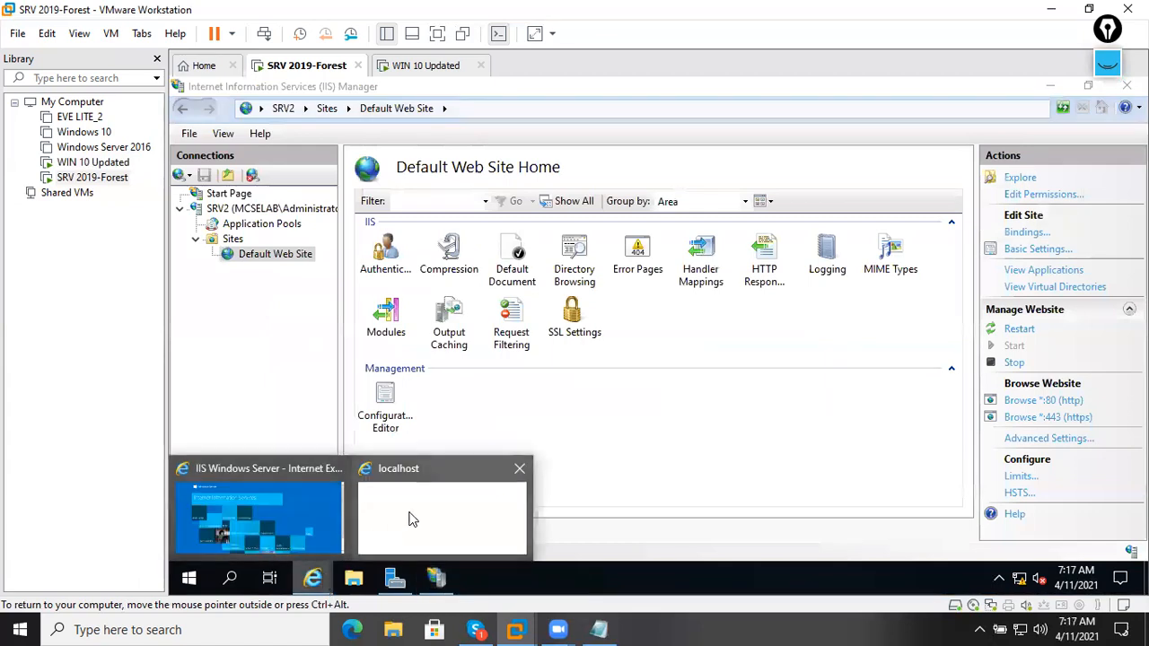
click(410, 512)
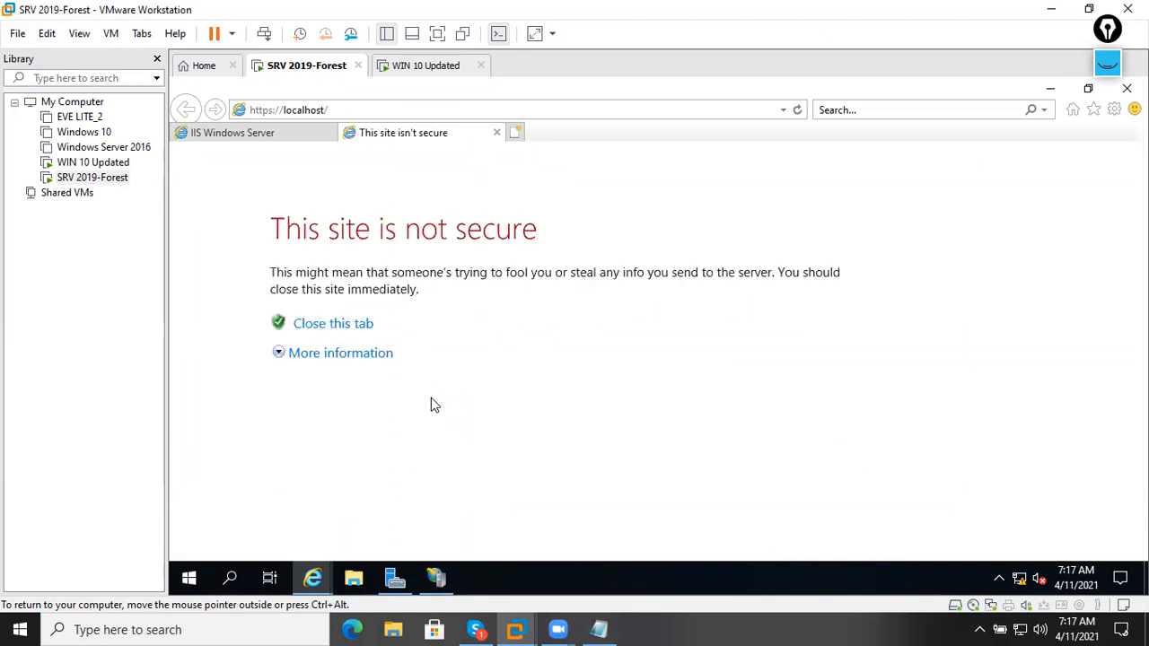
click(355, 358)
click(409, 476)
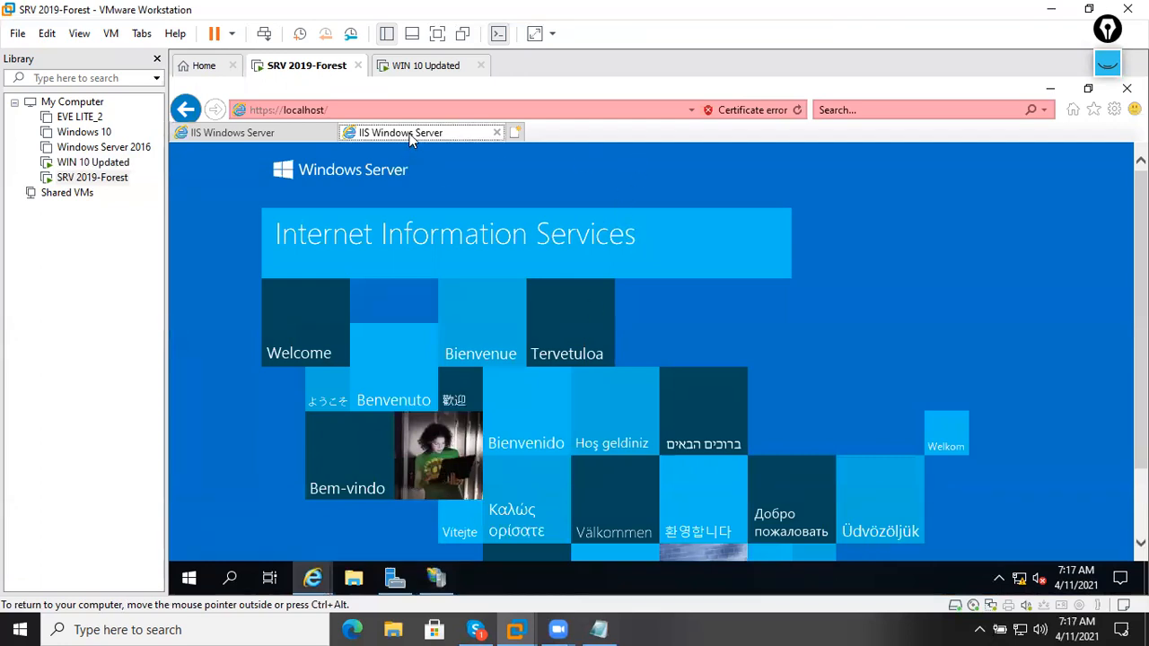
Compare the HTTP and HTTPS localhost tabs and view the HTTPS certificate error details.
click(275, 141)
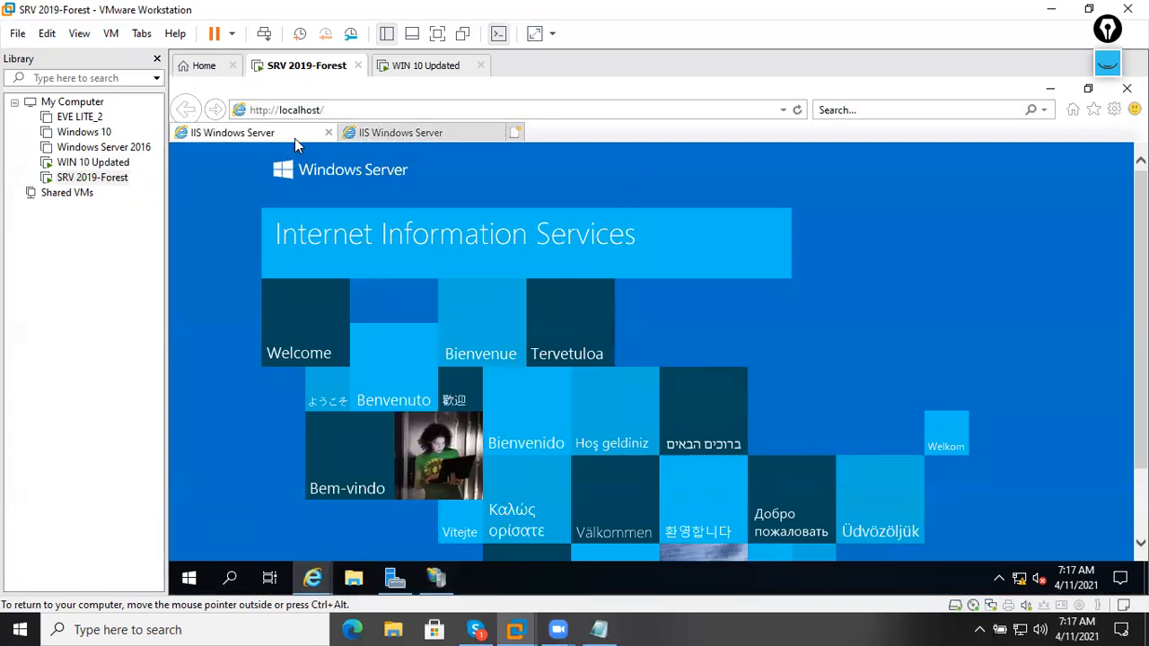
click(380, 141)
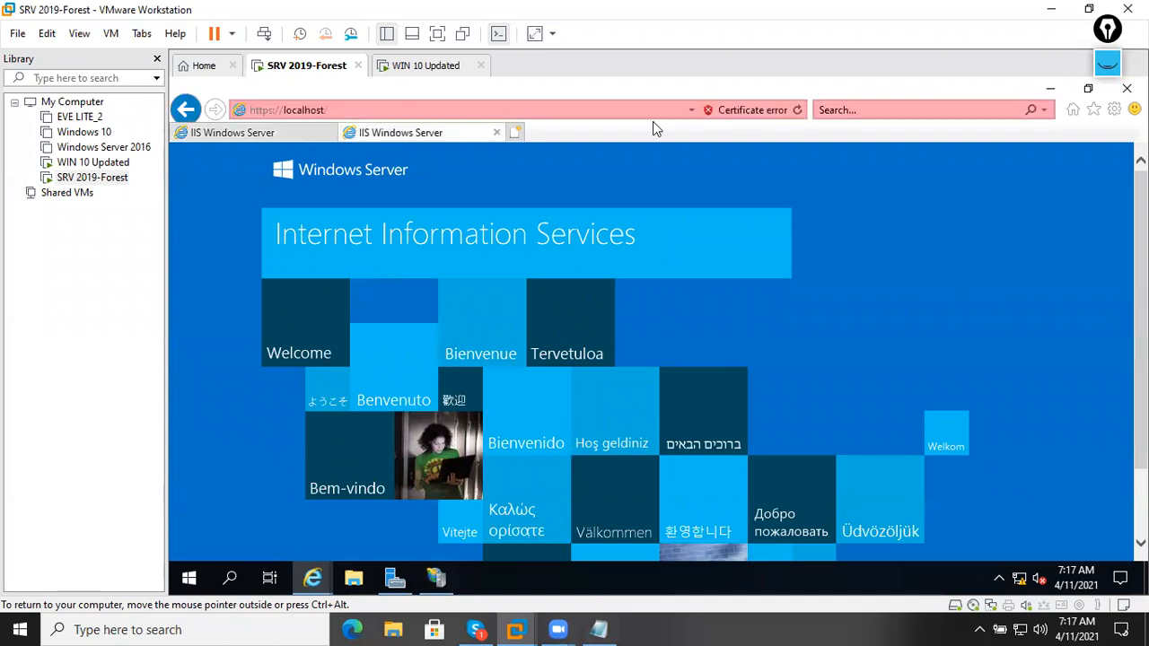
click(738, 112)
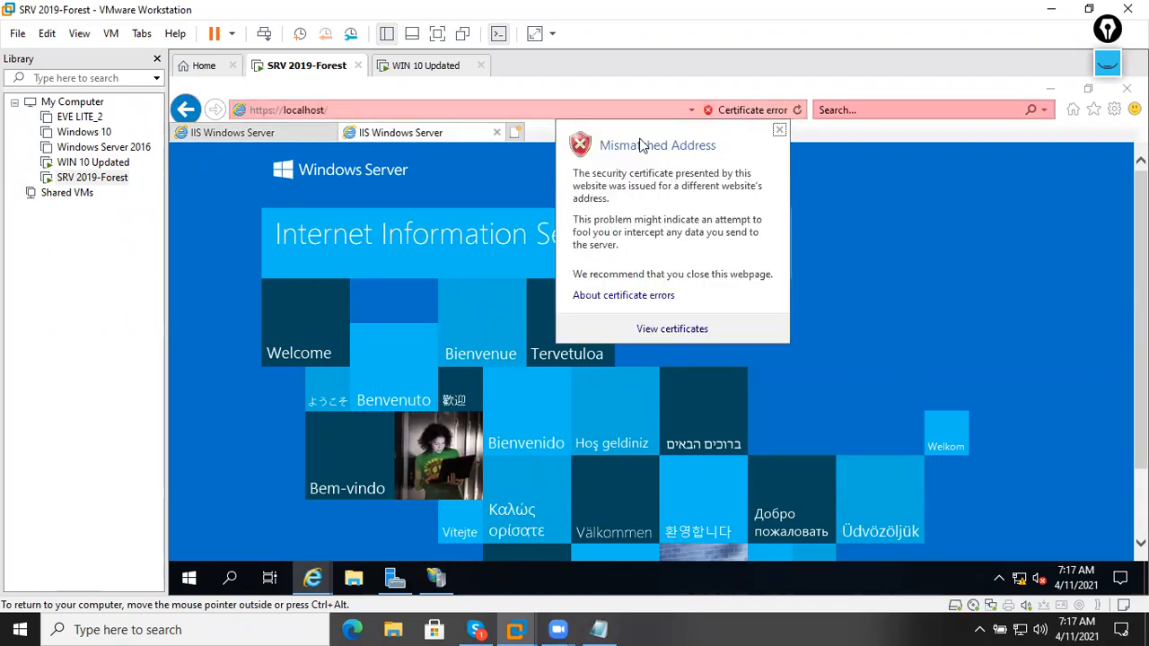
click(588, 110)
click(589, 109)
click(400, 137)
click(257, 134)
click(396, 135)
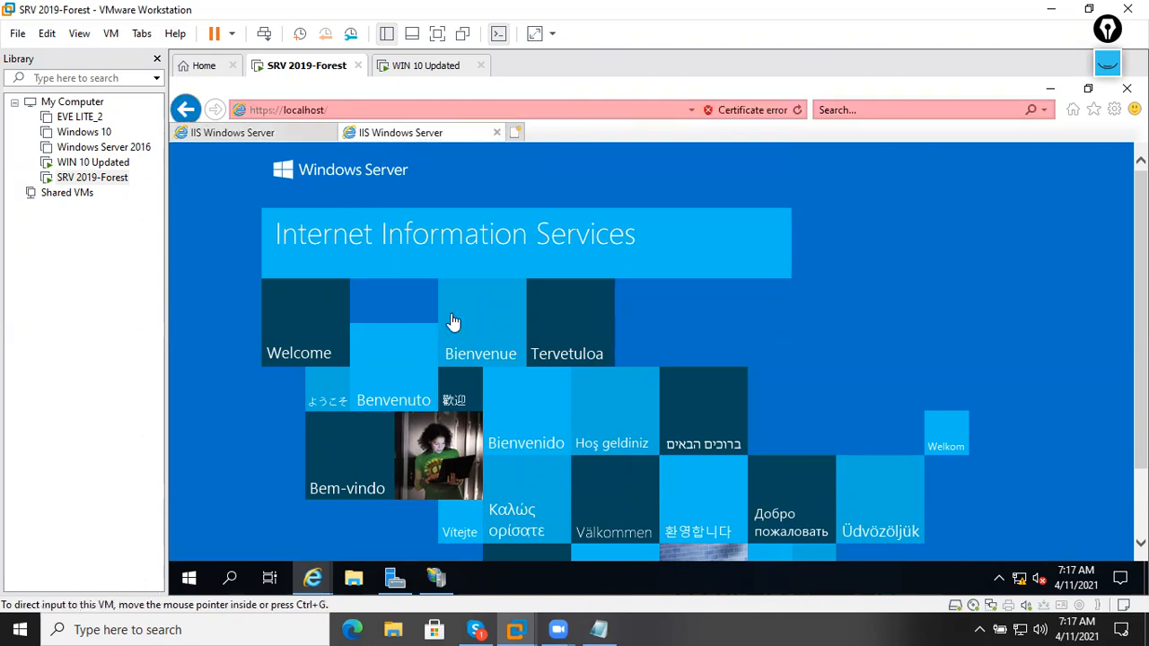
click(434, 114)
click(426, 132)
click(298, 133)
click(389, 132)
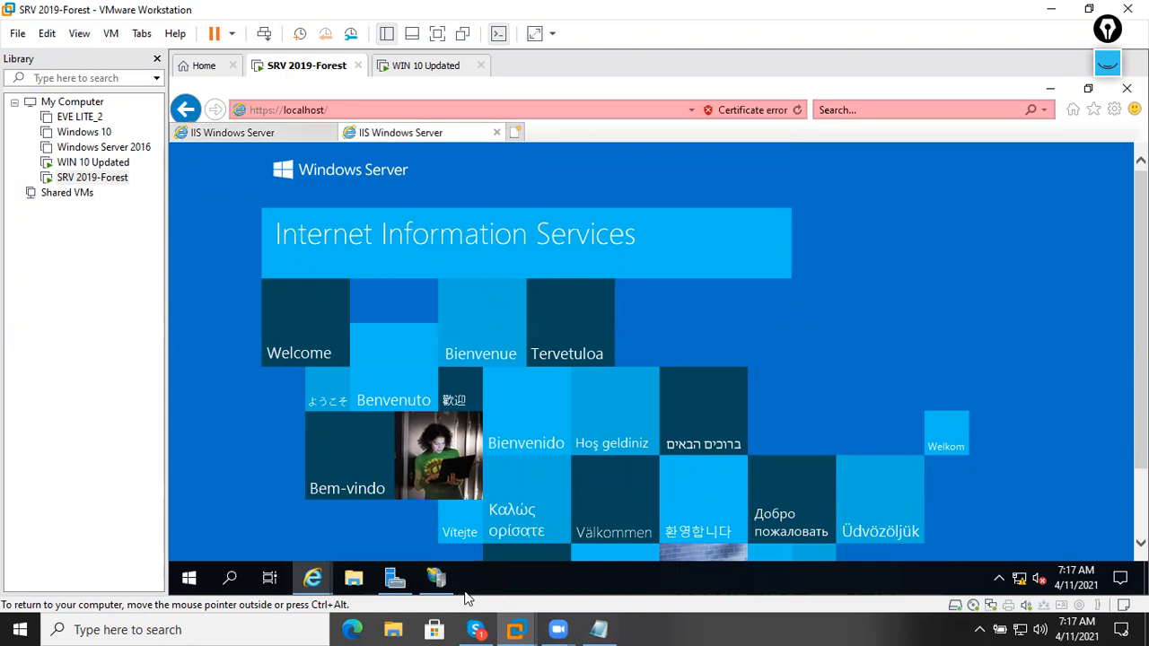
click(436, 578)
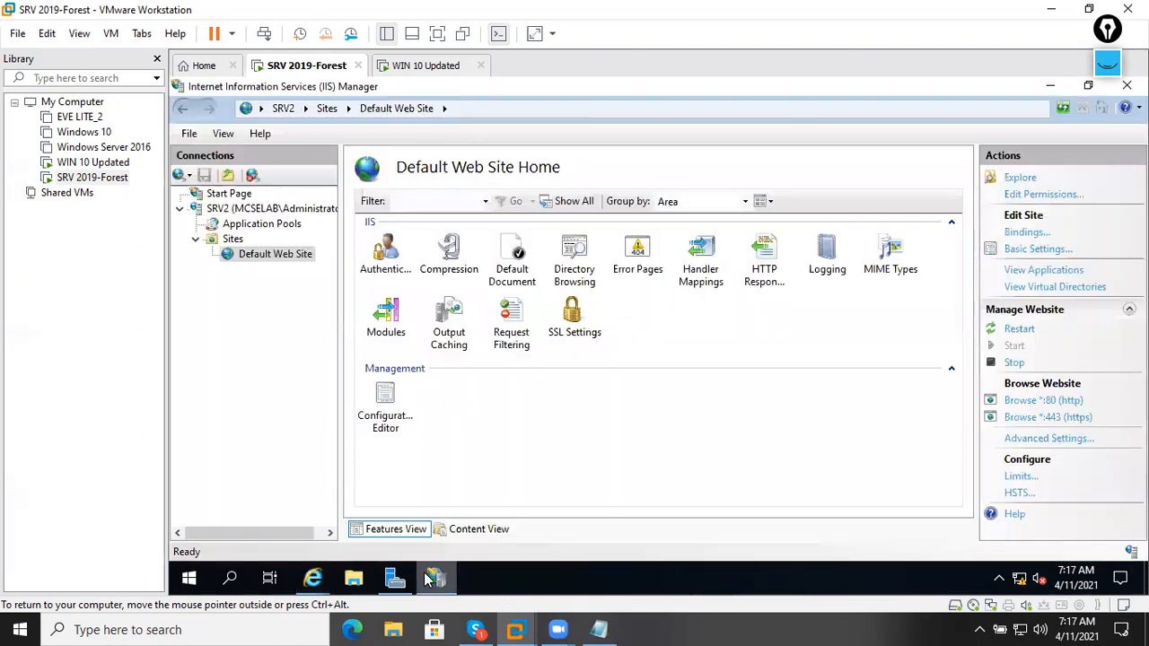
Start adding a new website under Sites with the site name mcselab.com.
click(210, 240)
click(241, 257)
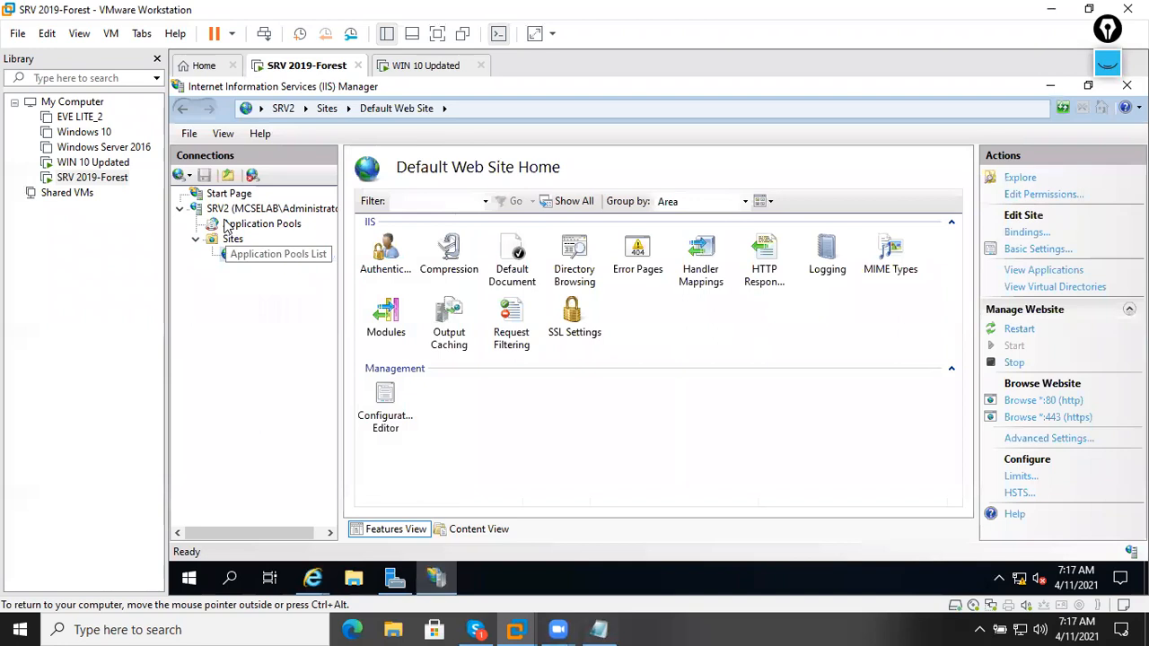
click(198, 241)
right_click(210, 243)
click(271, 245)
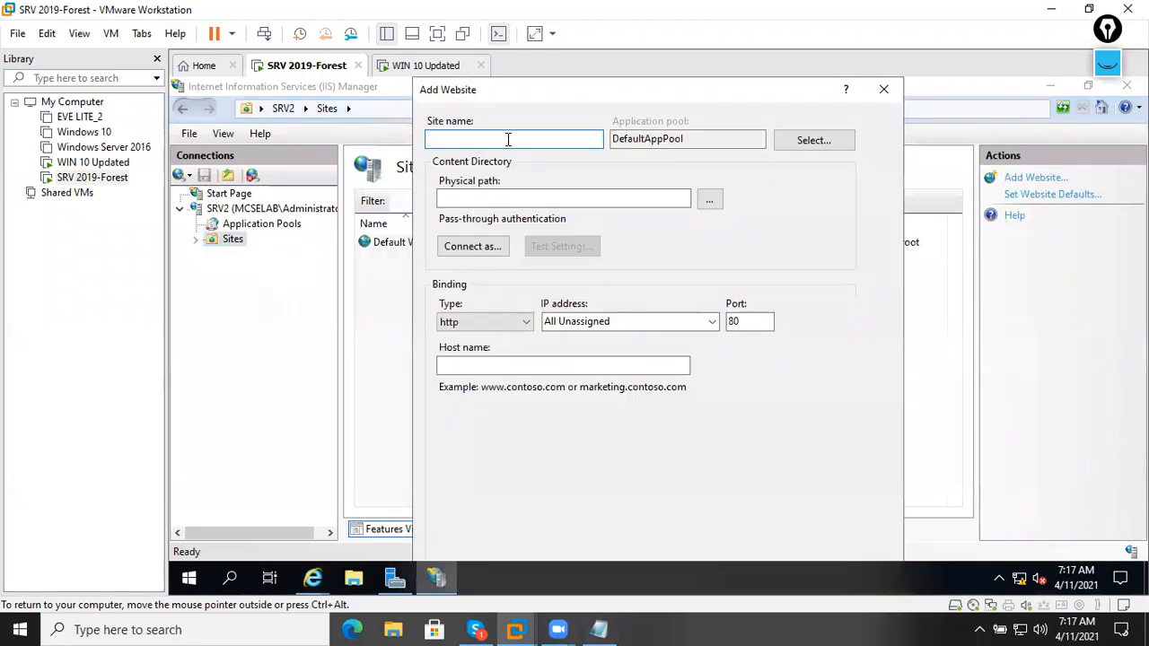
text(mcselab.com)
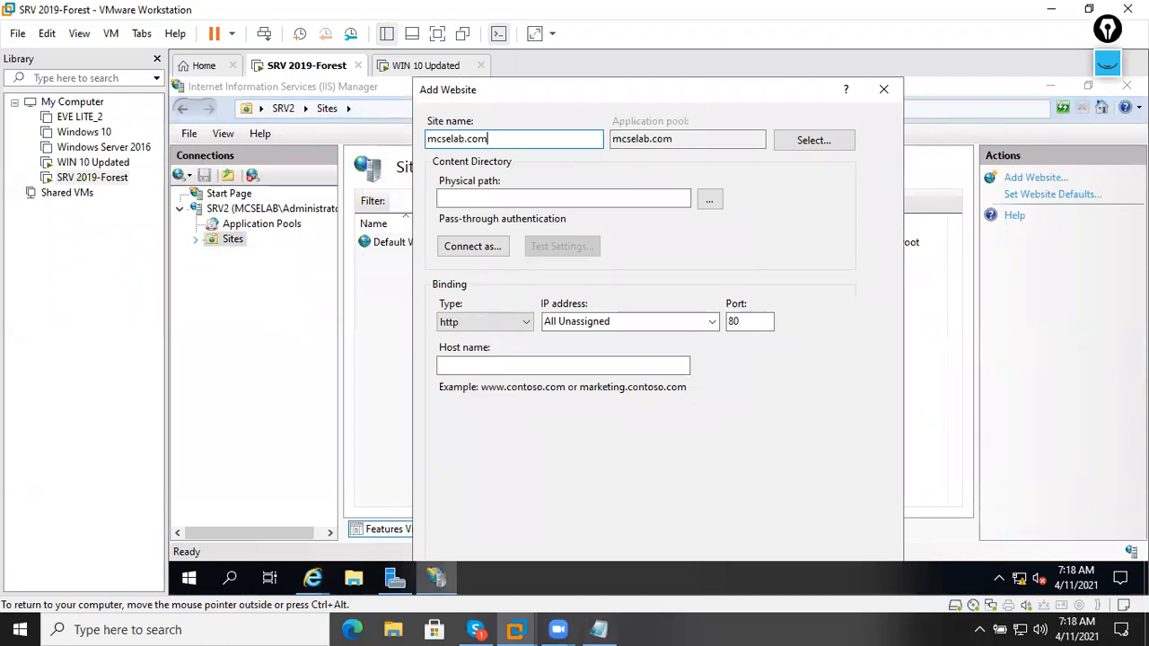
drag(520, 136, 308, 141)
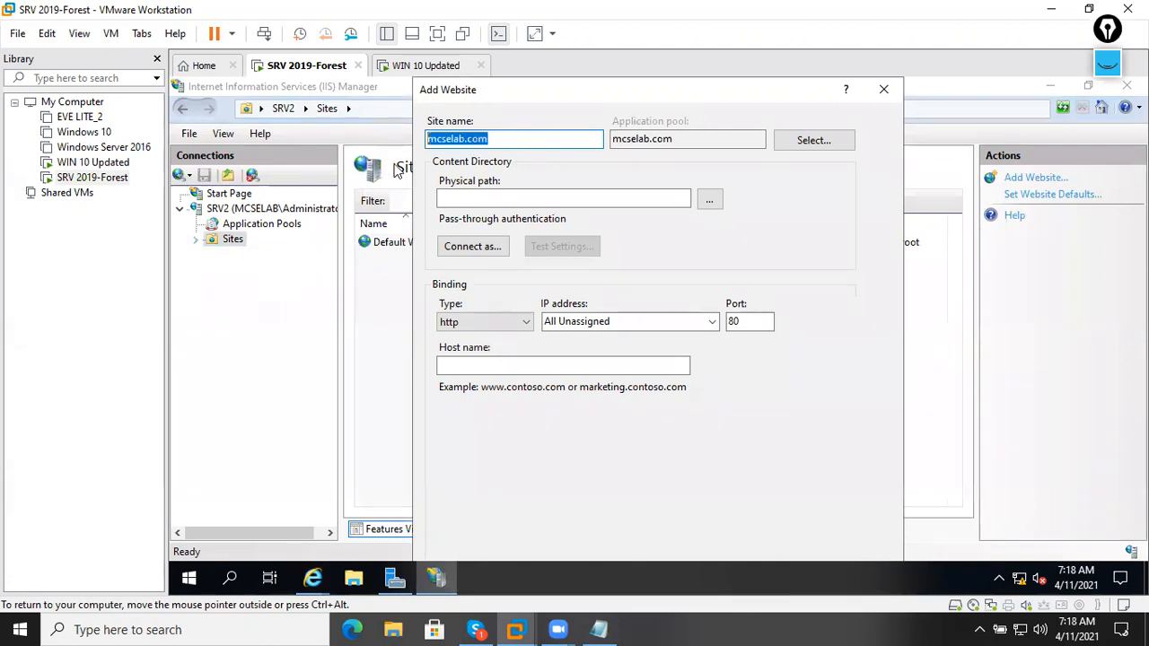
click(499, 205)
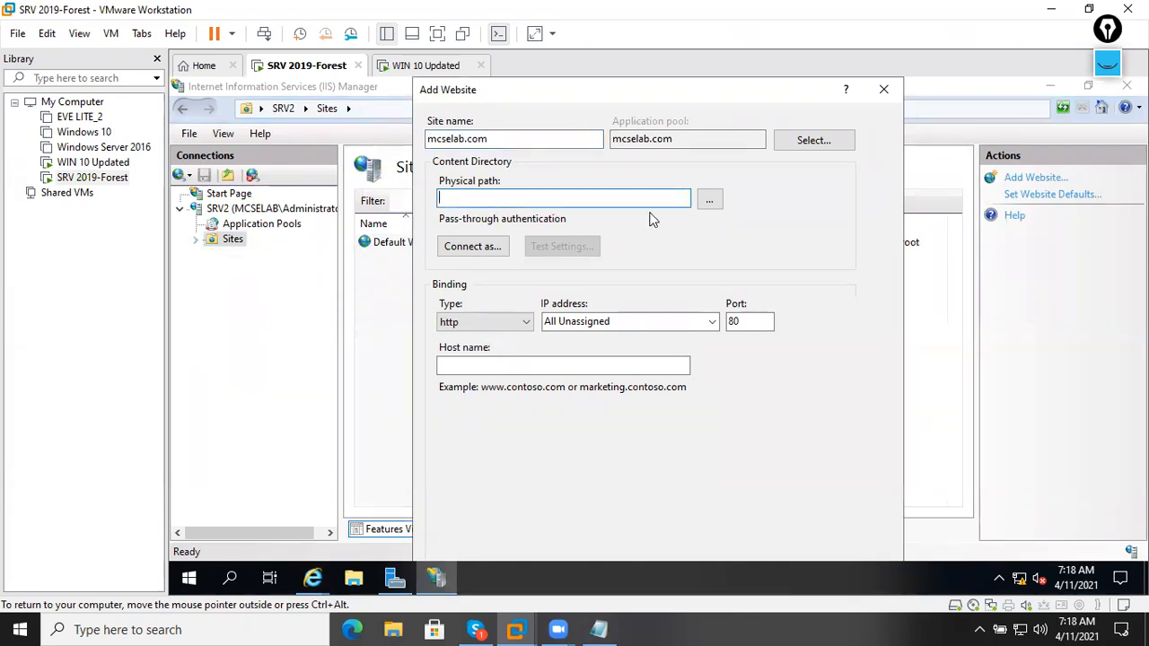
Create a new C:\mcselab.com folder and use it as the site's physical path.
click(709, 200)
scroll(632, 347, down, 2)
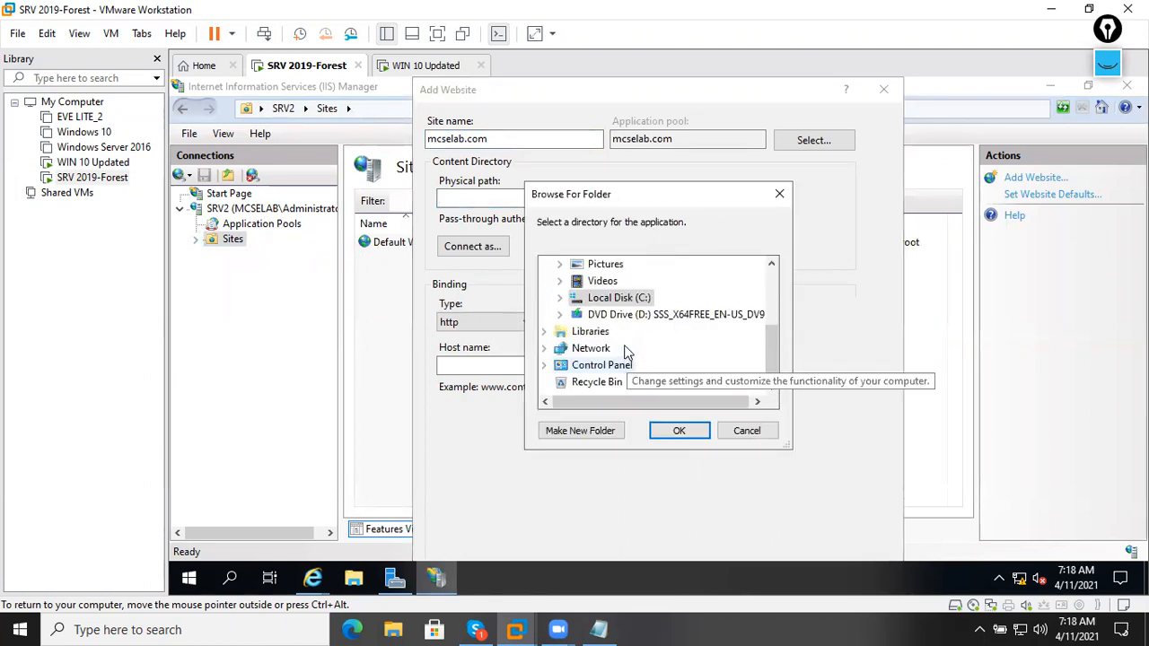
double_click(628, 299)
click(600, 434)
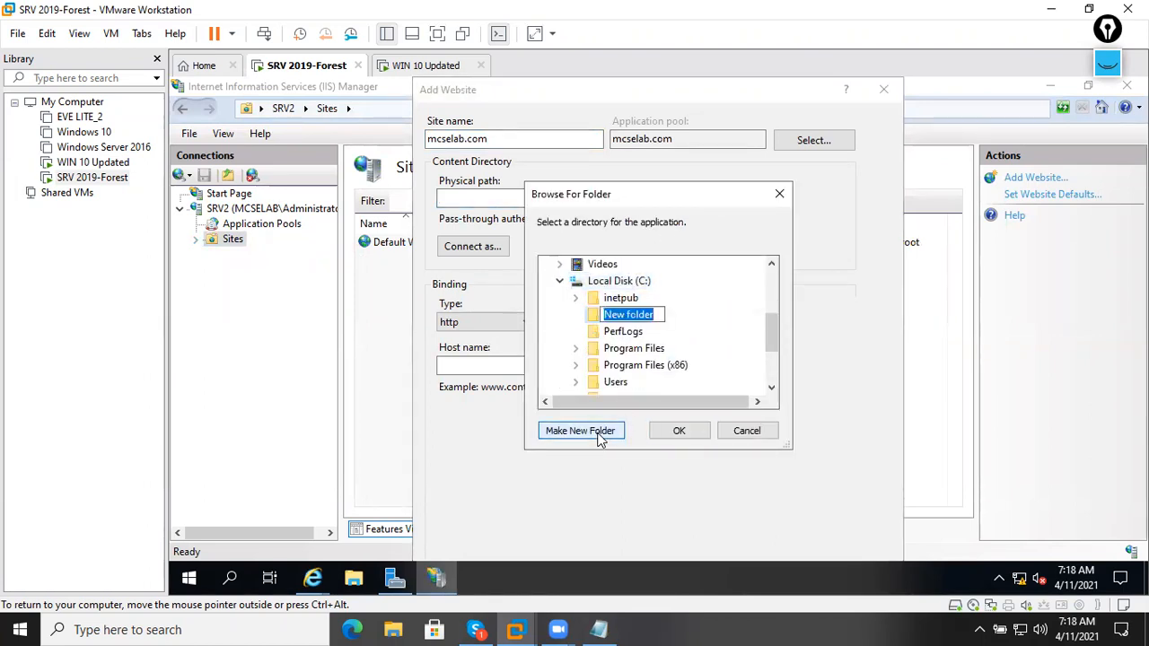
key(BackSpace)
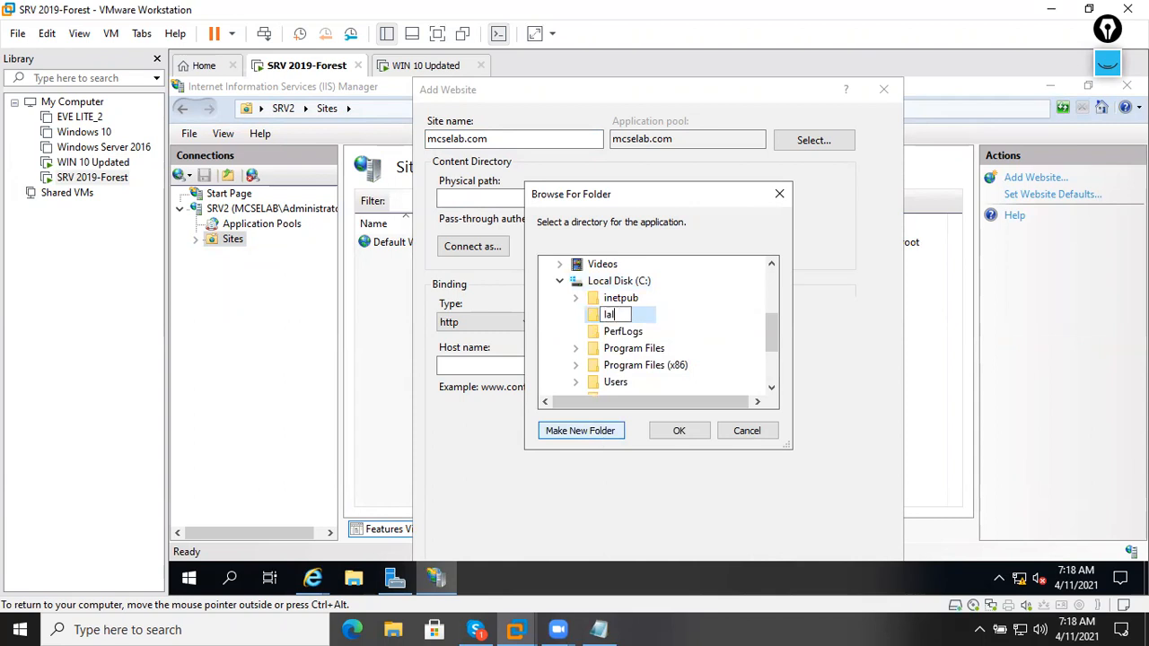
text(mcselab)
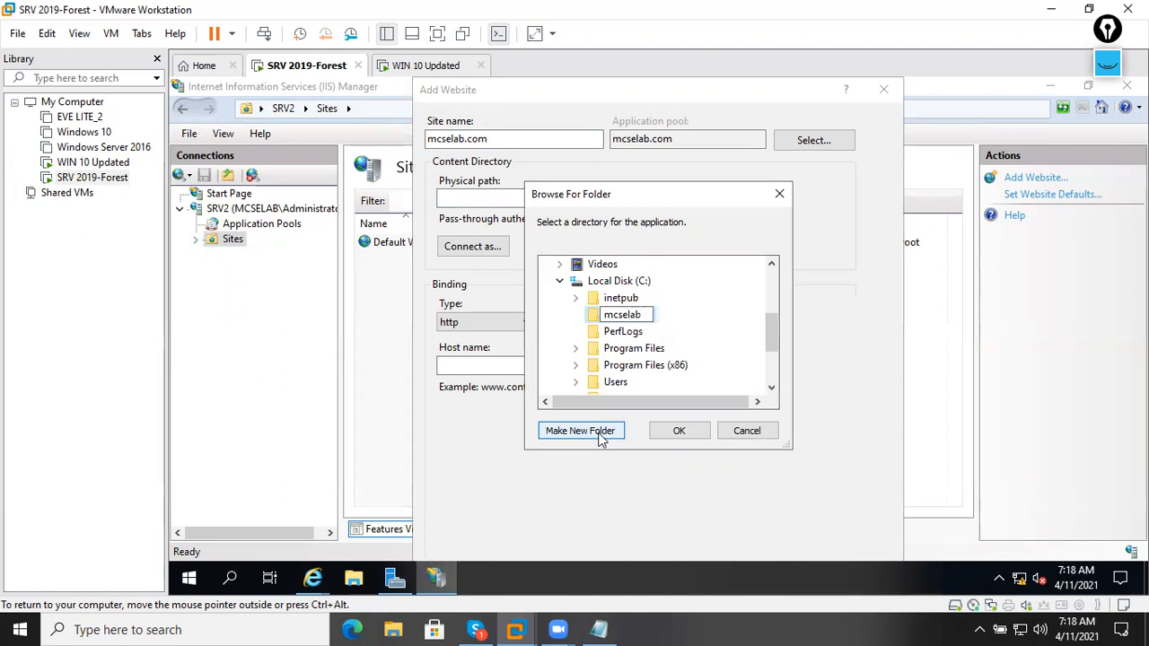
text(.com)
key(Return)
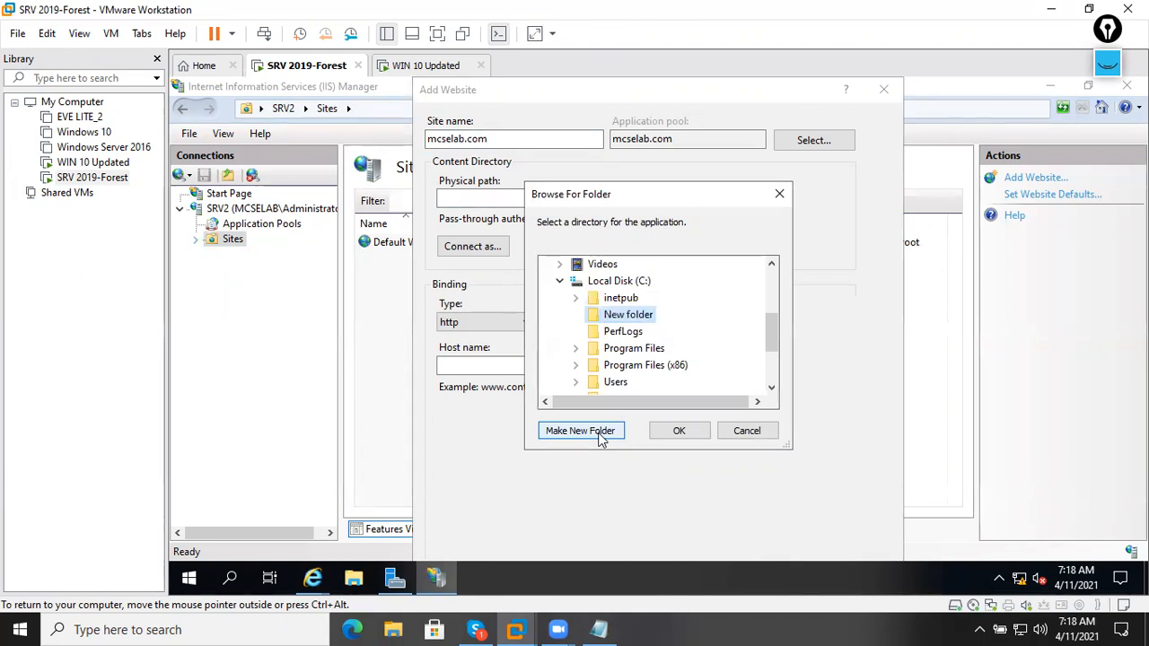
click(683, 431)
Bind mcselab.com as https on 192.168.8.1 with SelfSignCertificate1, go full screen, and create the site.
click(712, 321)
click(615, 350)
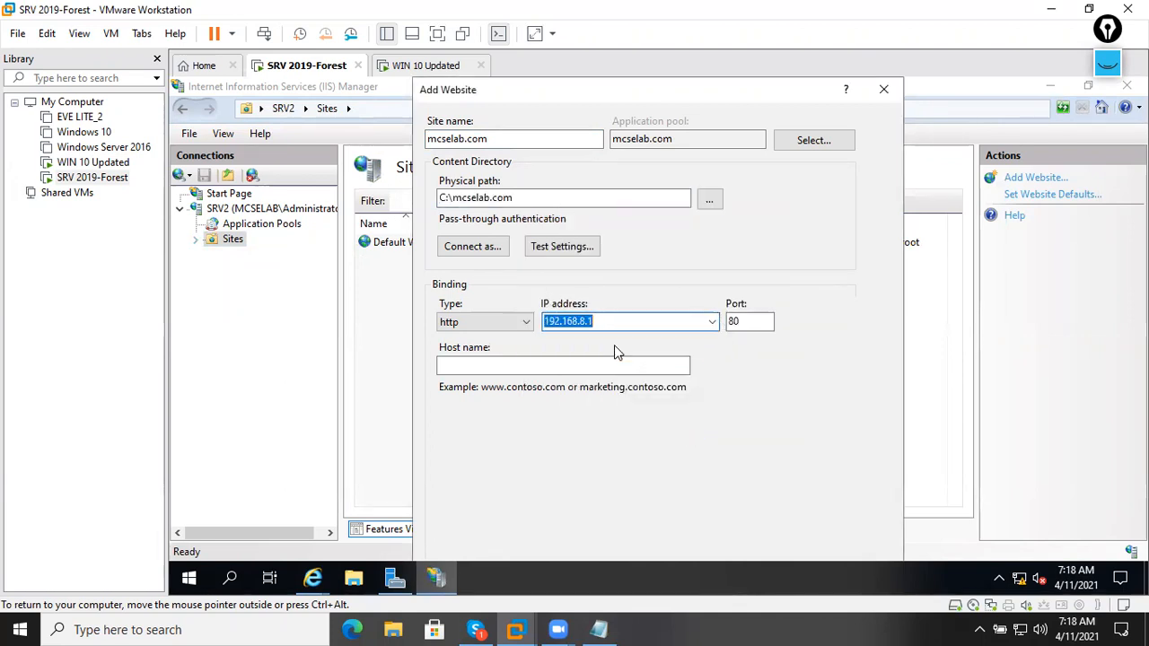
click(533, 327)
click(492, 350)
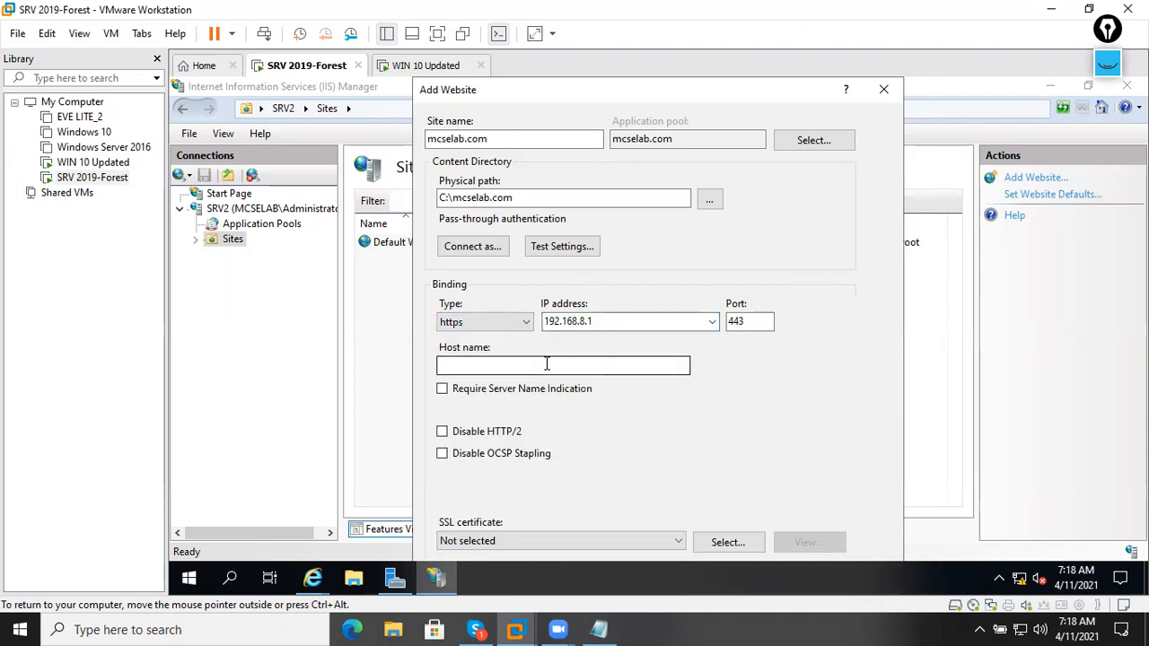
click(677, 542)
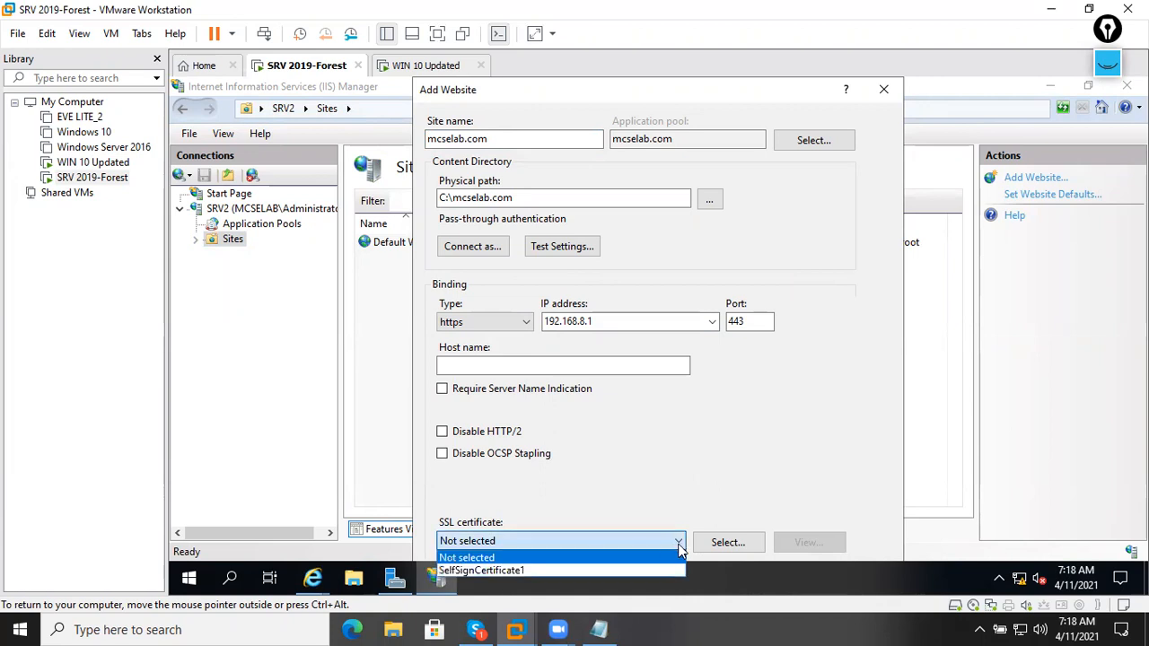
click(571, 571)
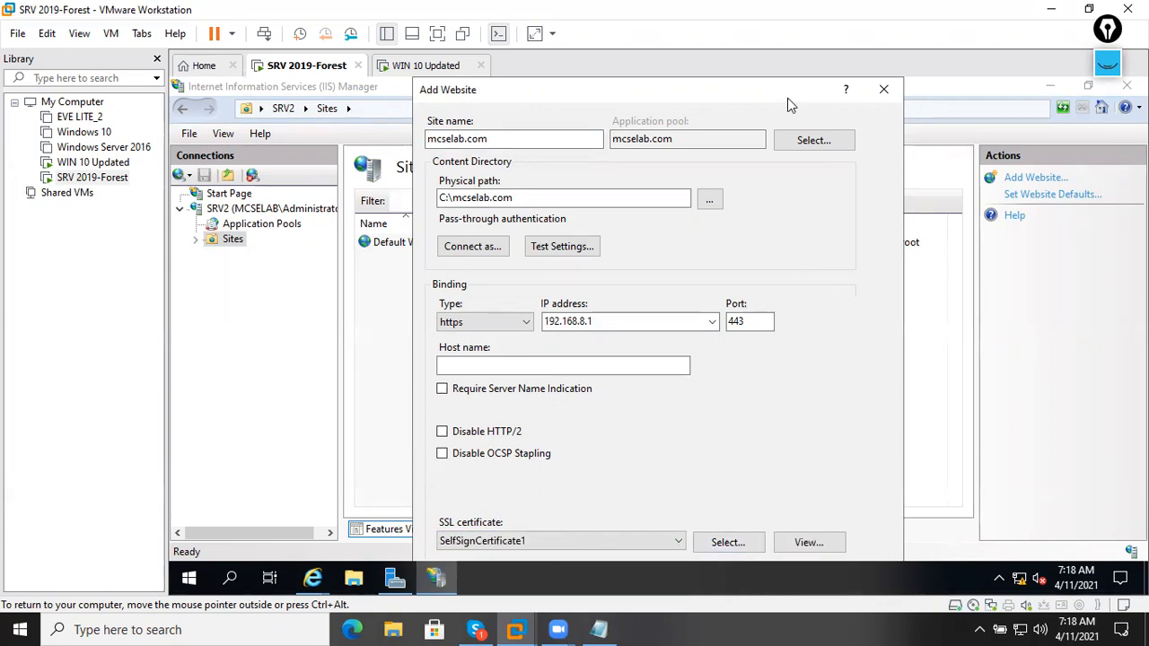
click(79, 33)
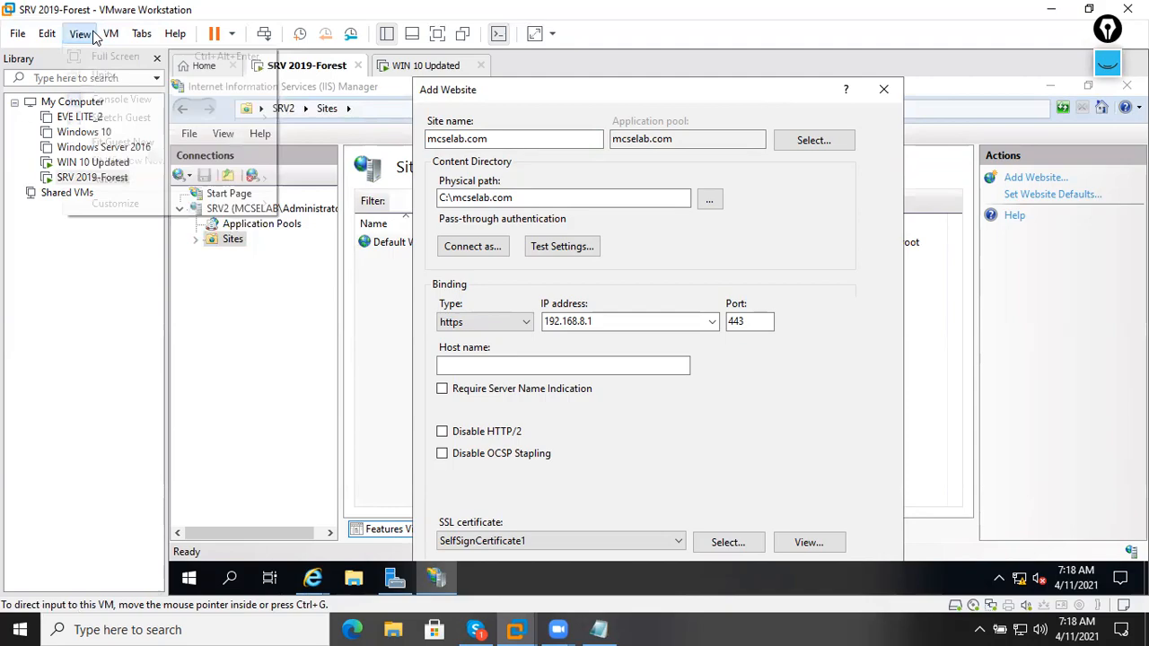
click(82, 57)
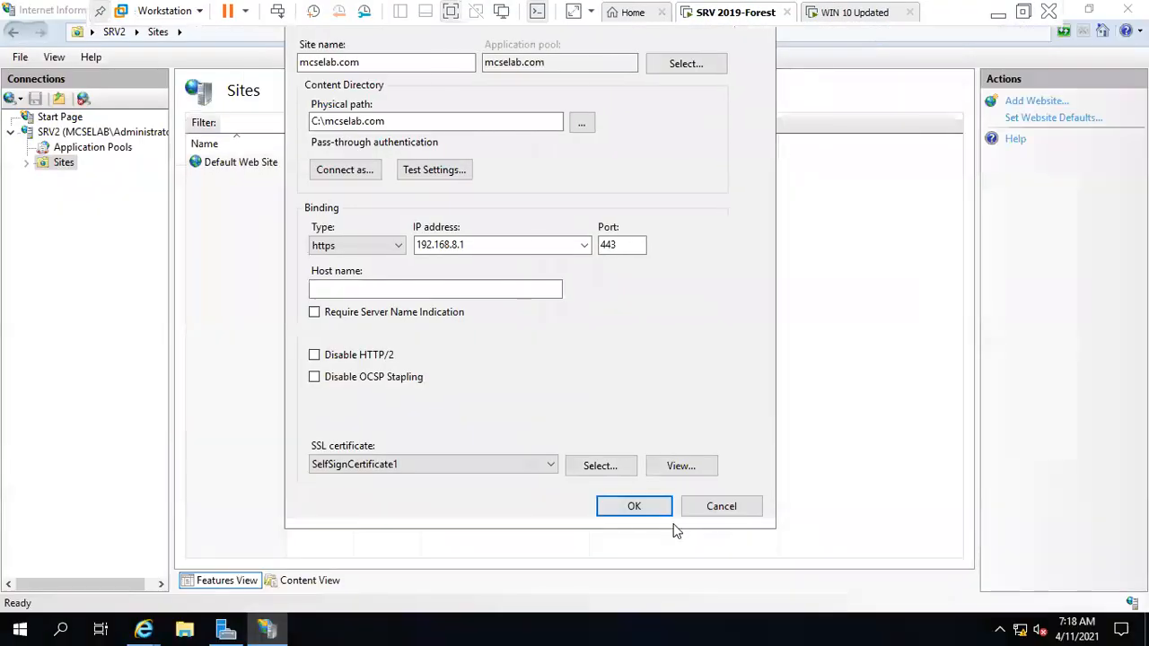
click(635, 506)
Delete the Default Web Site's https binding, keeping only the port 80 http binding.
click(453, 252)
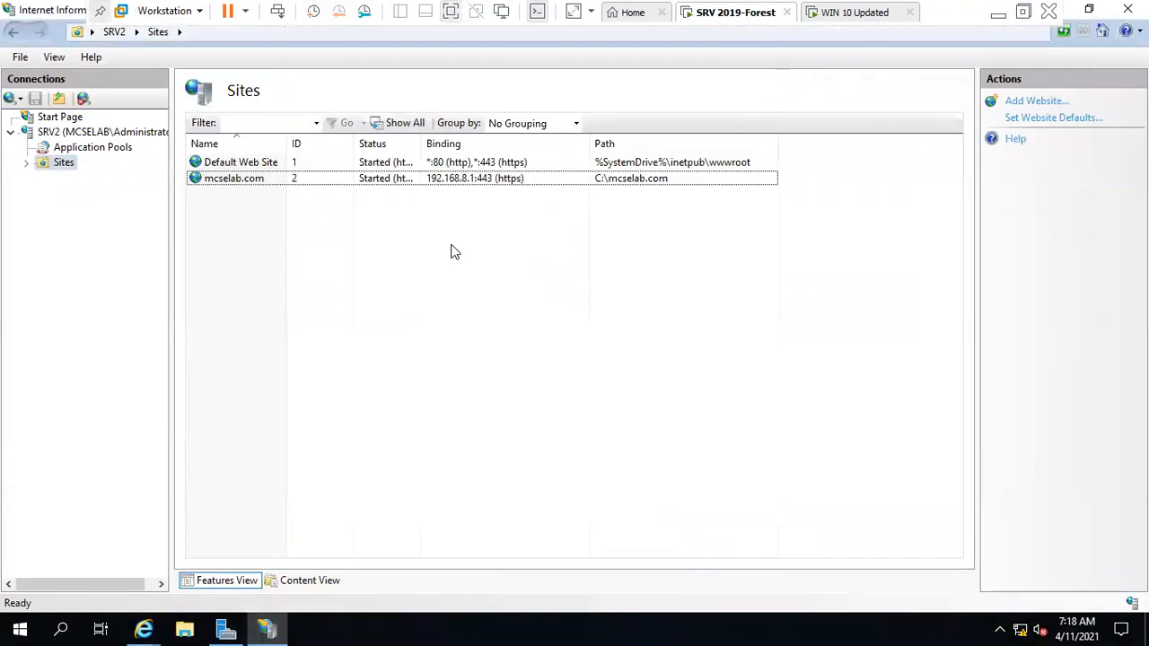
click(429, 178)
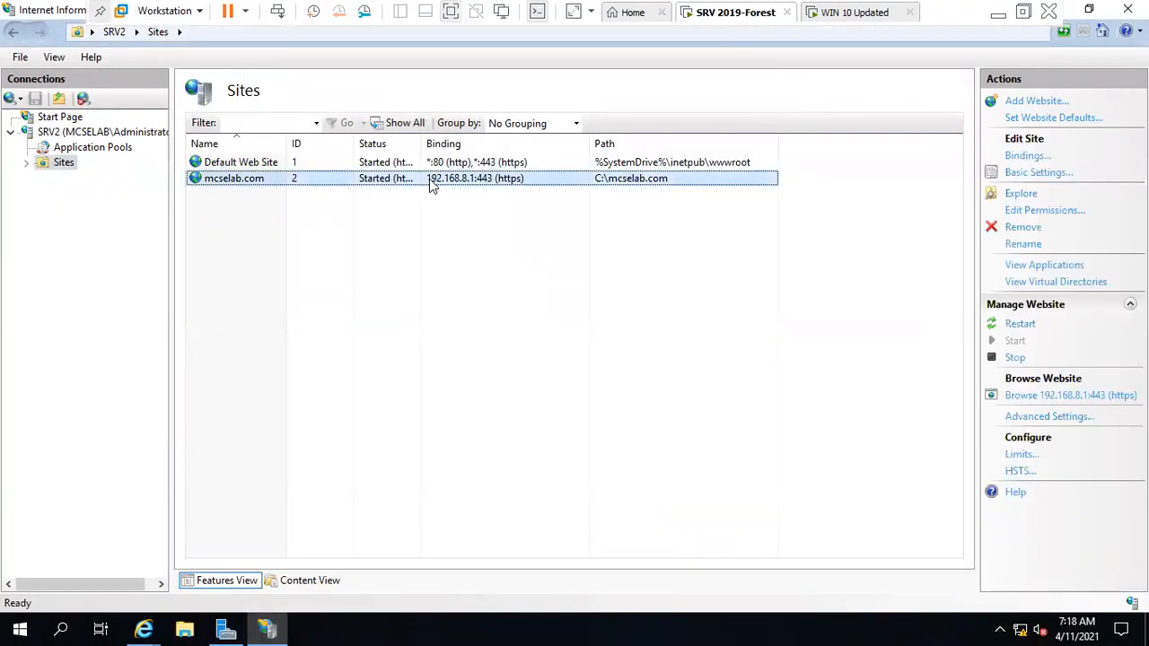
double_click(65, 164)
click(144, 177)
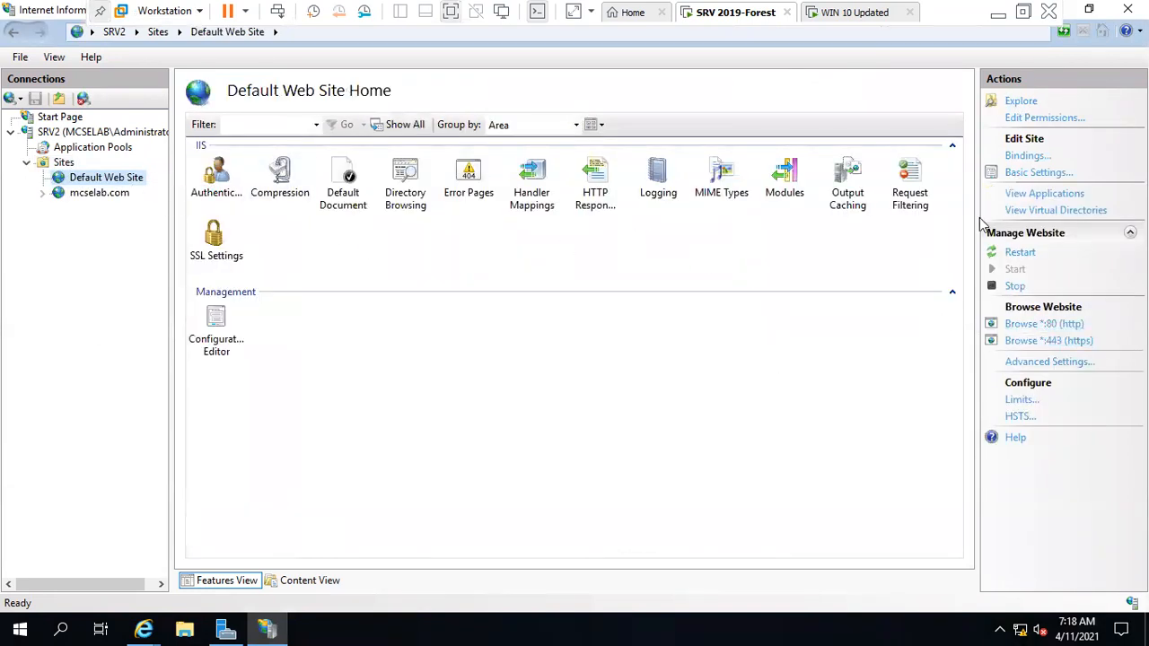
click(1028, 156)
click(539, 230)
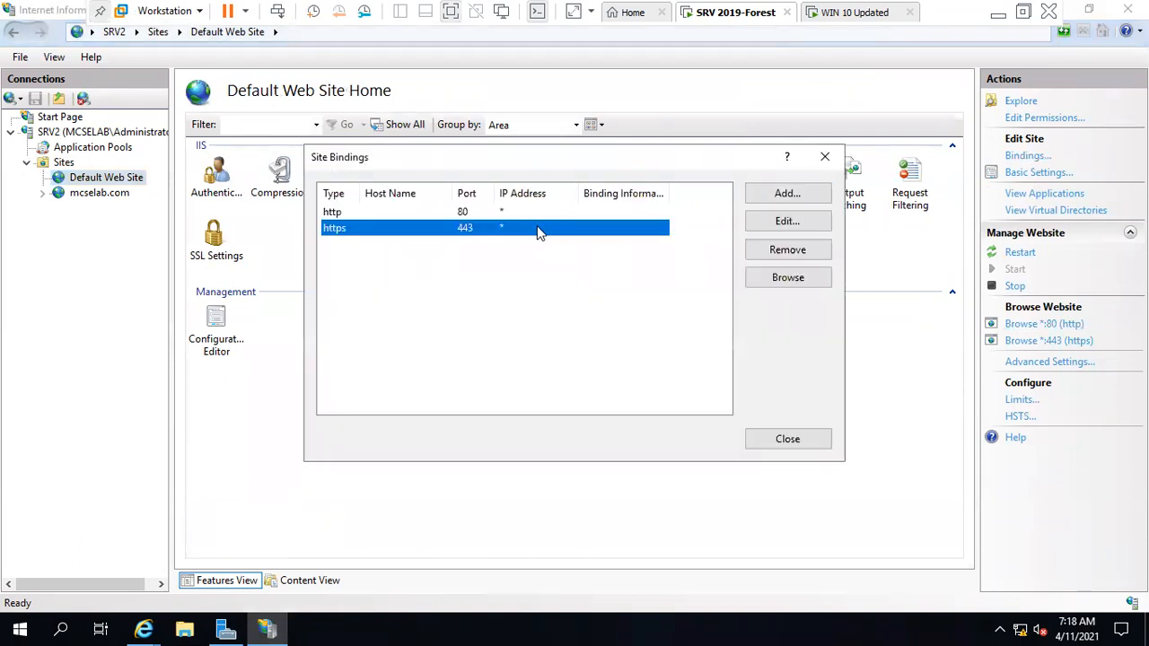
click(468, 212)
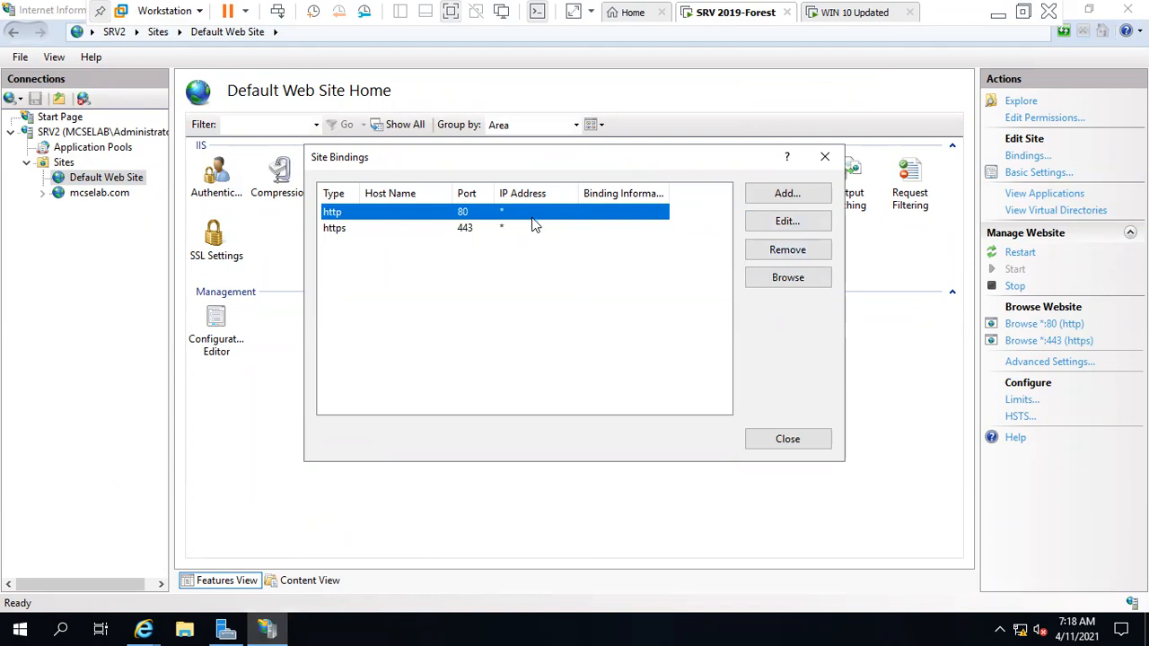
click(601, 229)
click(819, 256)
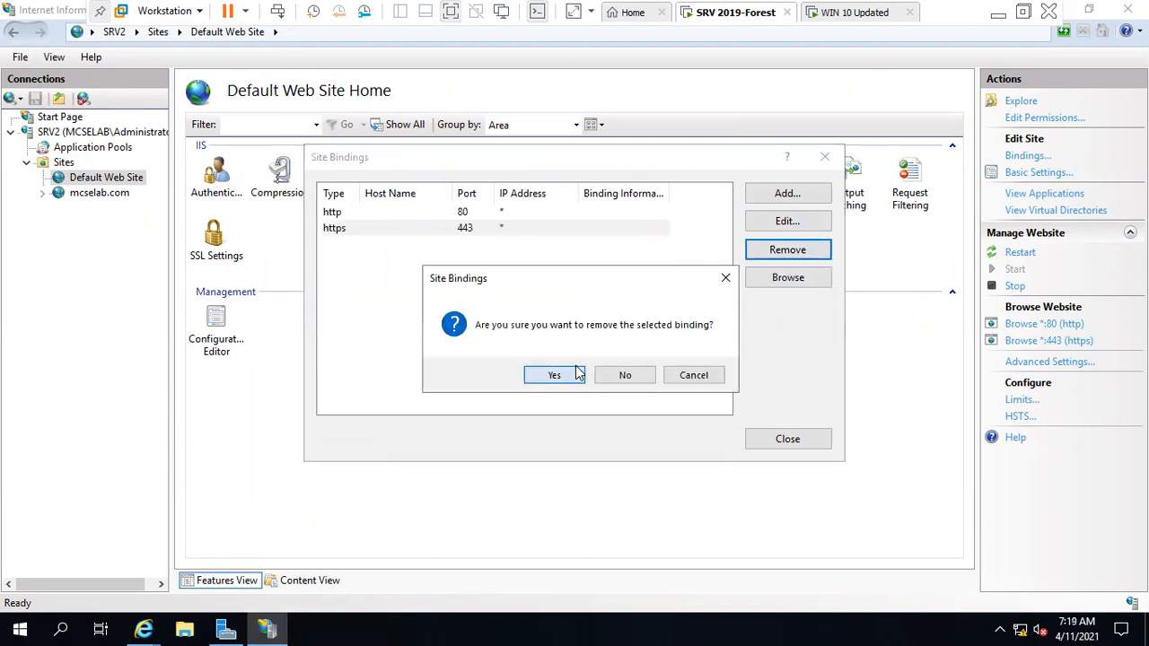
click(552, 373)
click(789, 437)
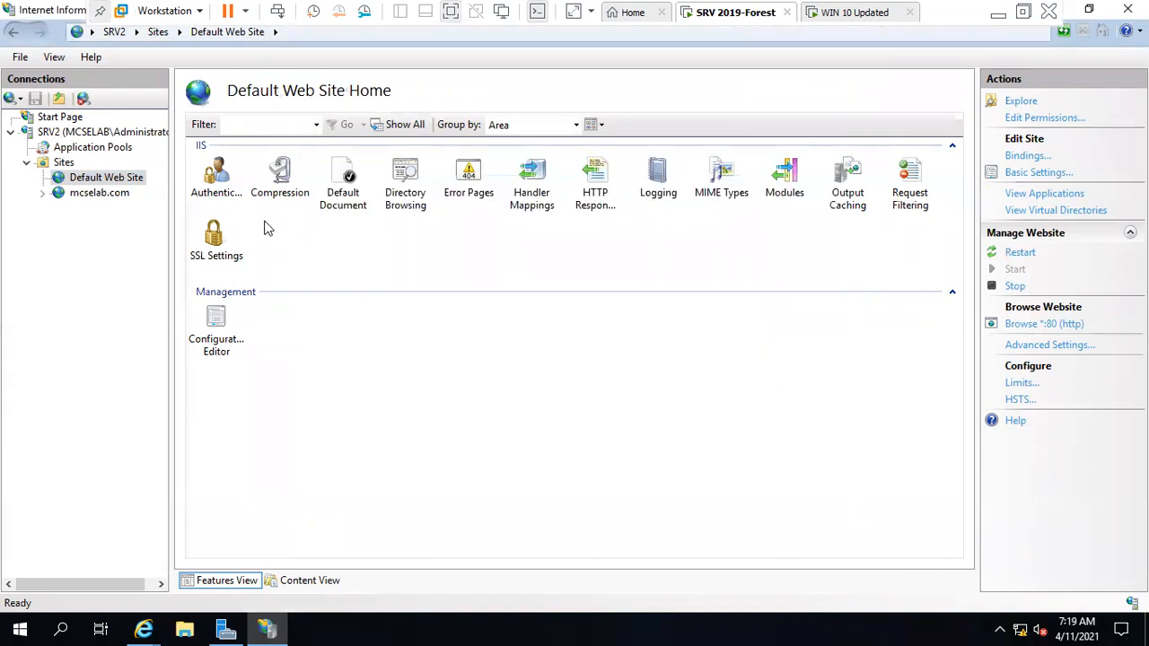
click(100, 193)
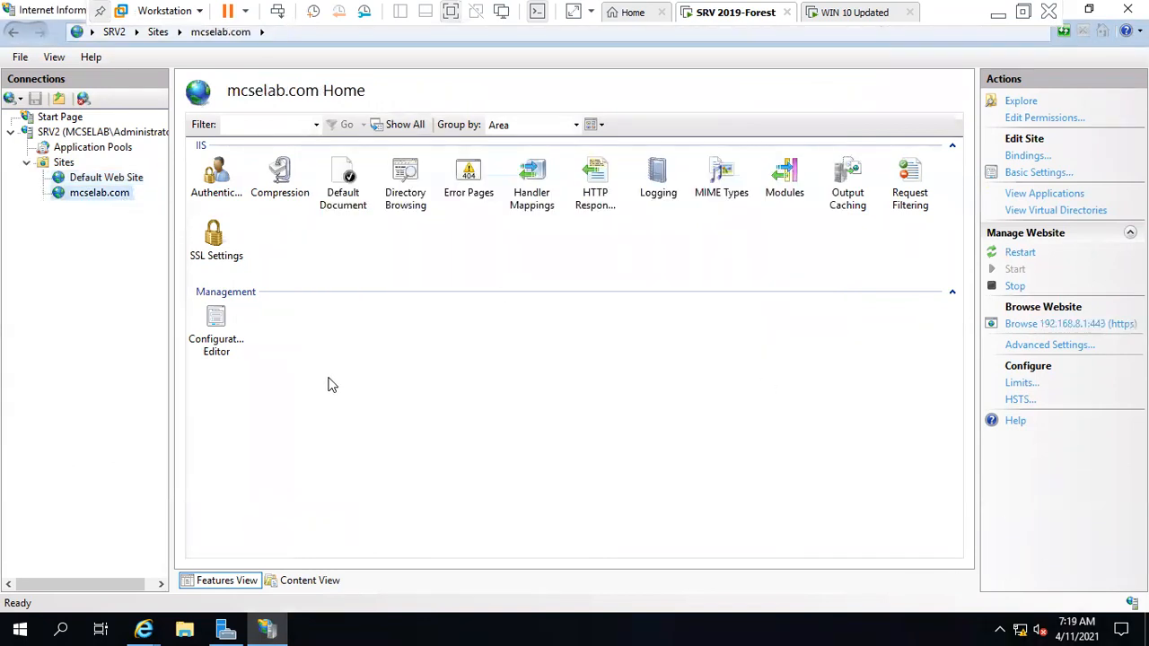
Open File Explorer on the empty C:\mcselab.com folder.
click(195, 628)
click(180, 274)
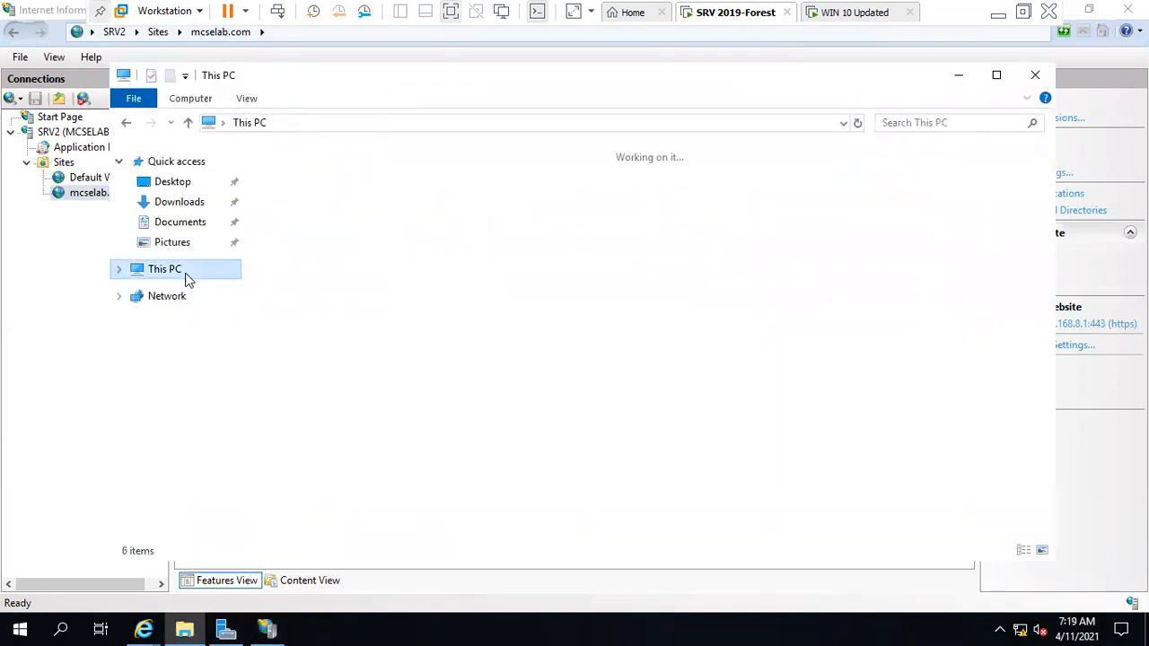
double_click(400, 359)
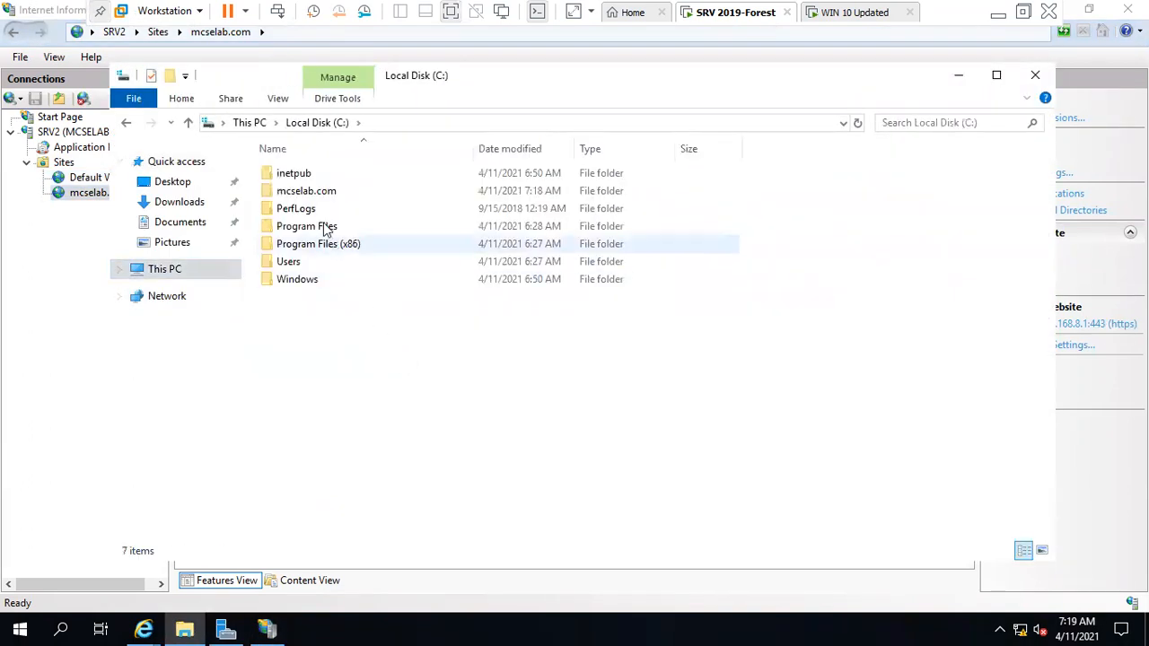
double_click(324, 191)
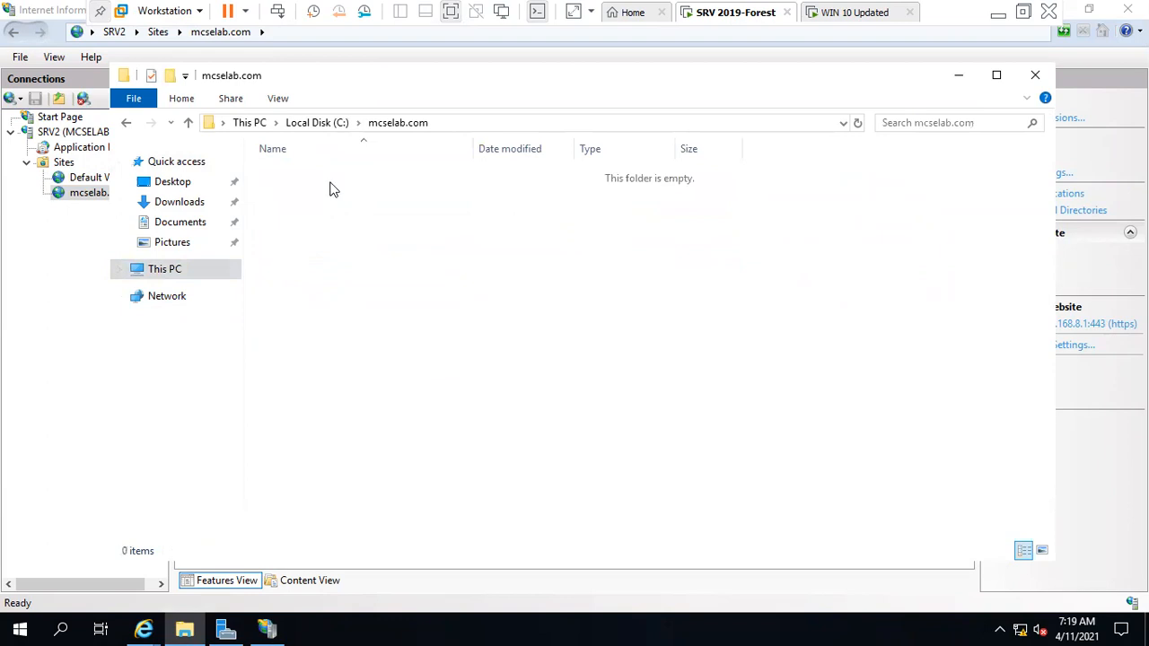
right_click(465, 240)
mouse_move(575, 440)
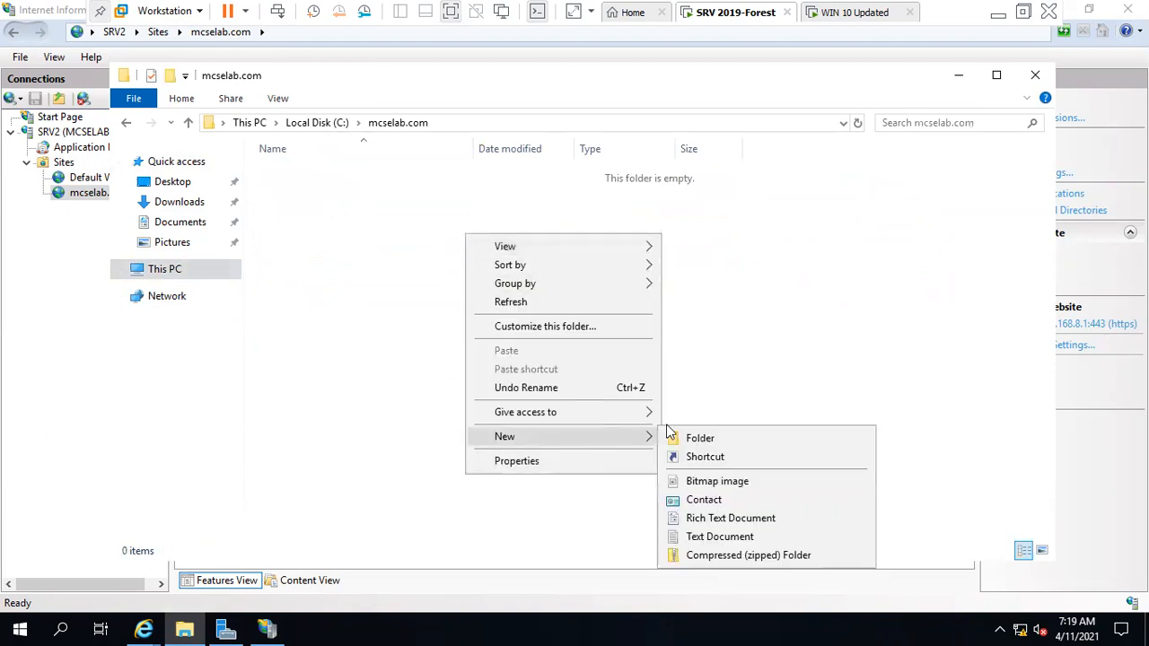
click(696, 537)
key(BackSpace)
key(Escape)
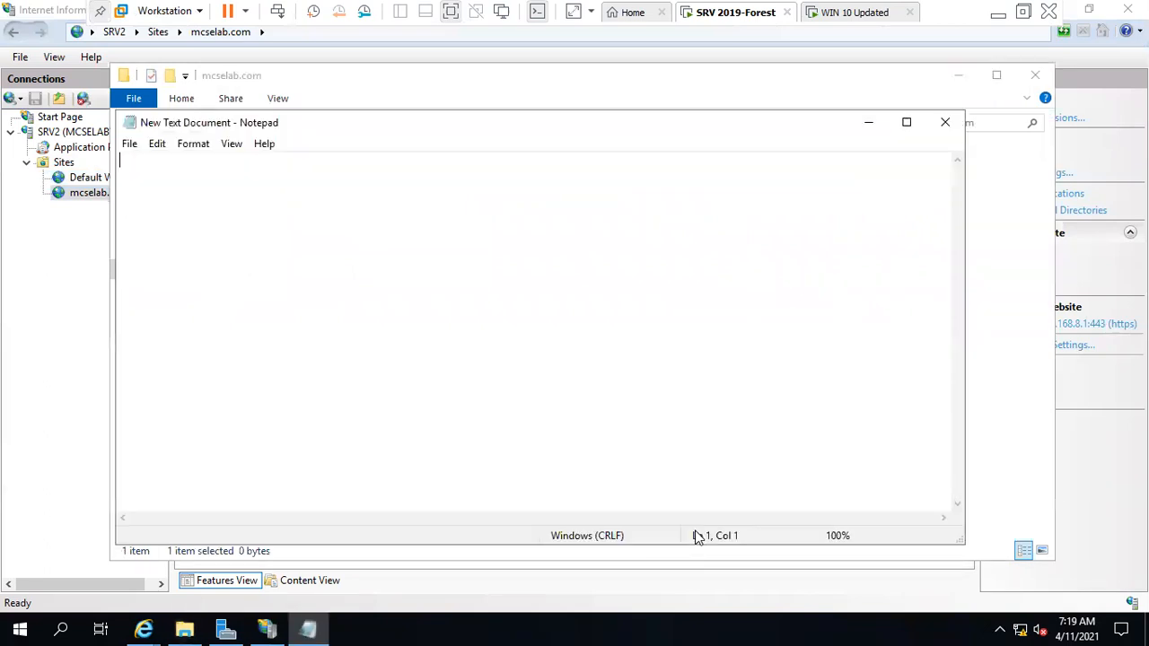
text(https://mcselab.com)
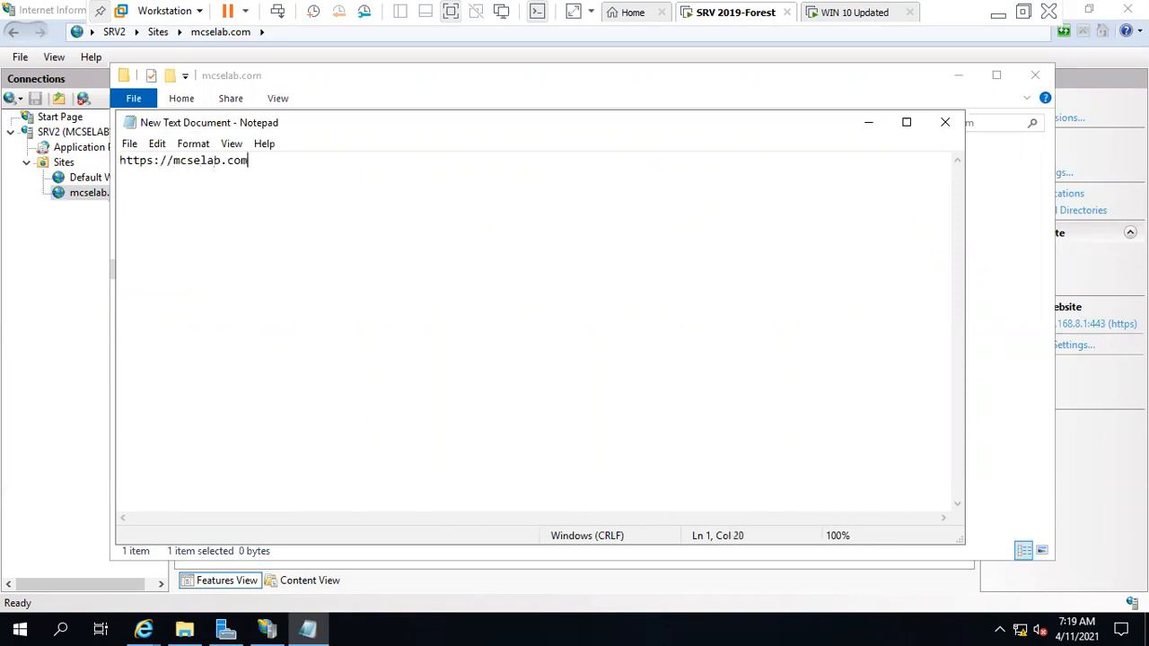
key(Return)
key(Return)
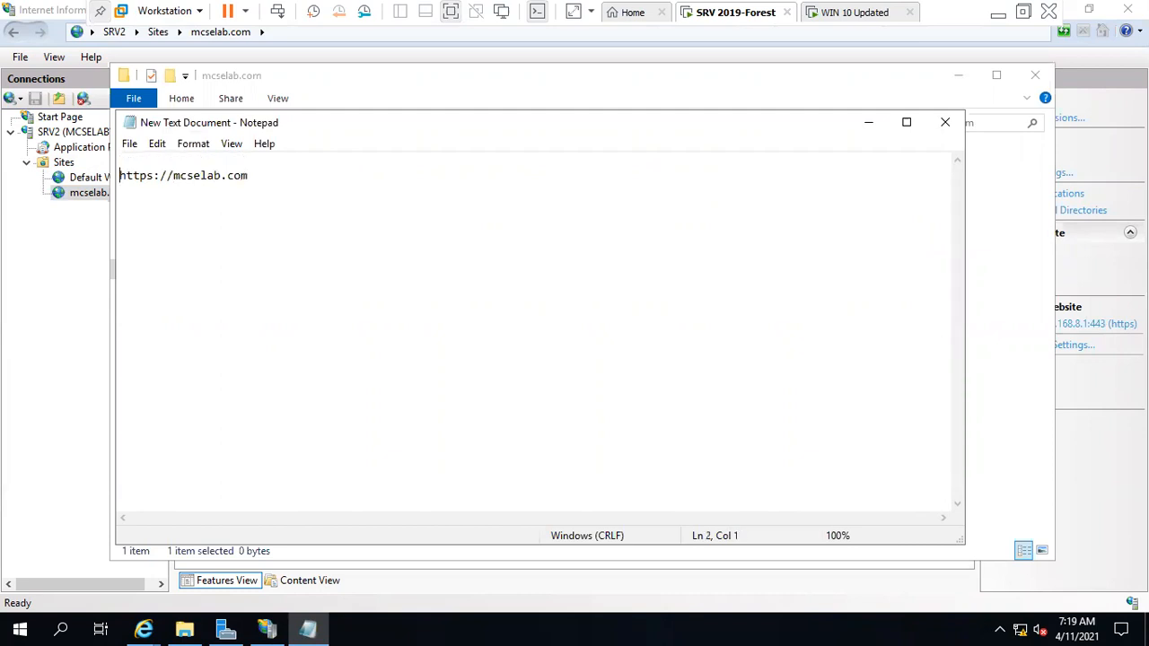
key(Up)
key(Return)
key(Return)
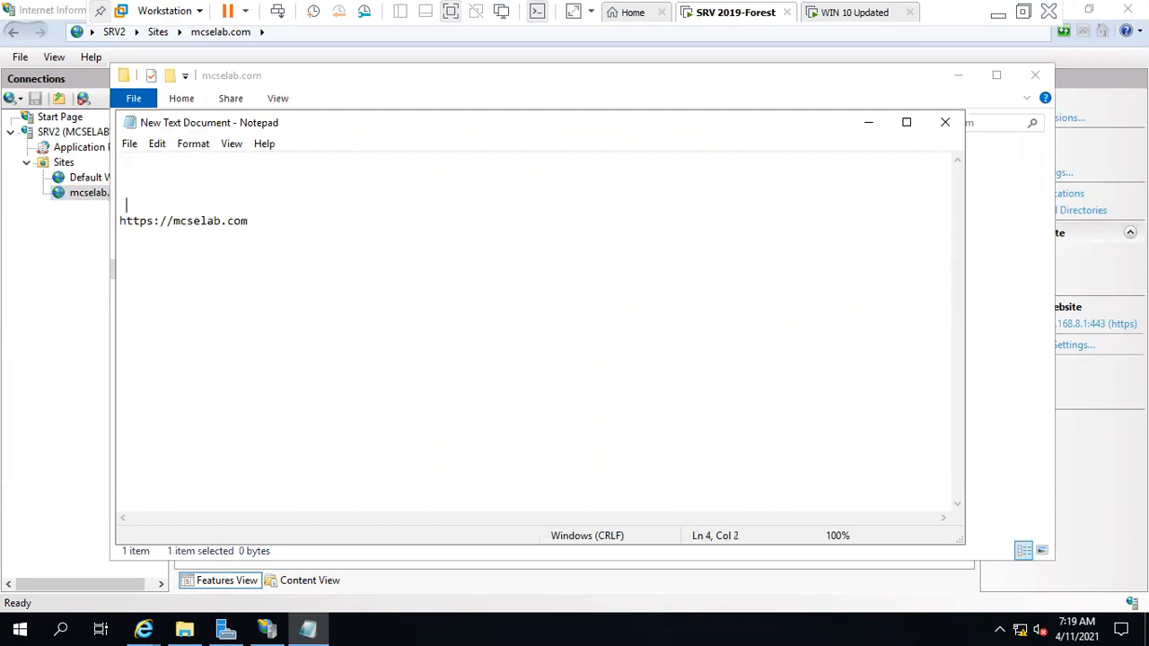
text(Welcomw)
text( Screen)
key(Return)
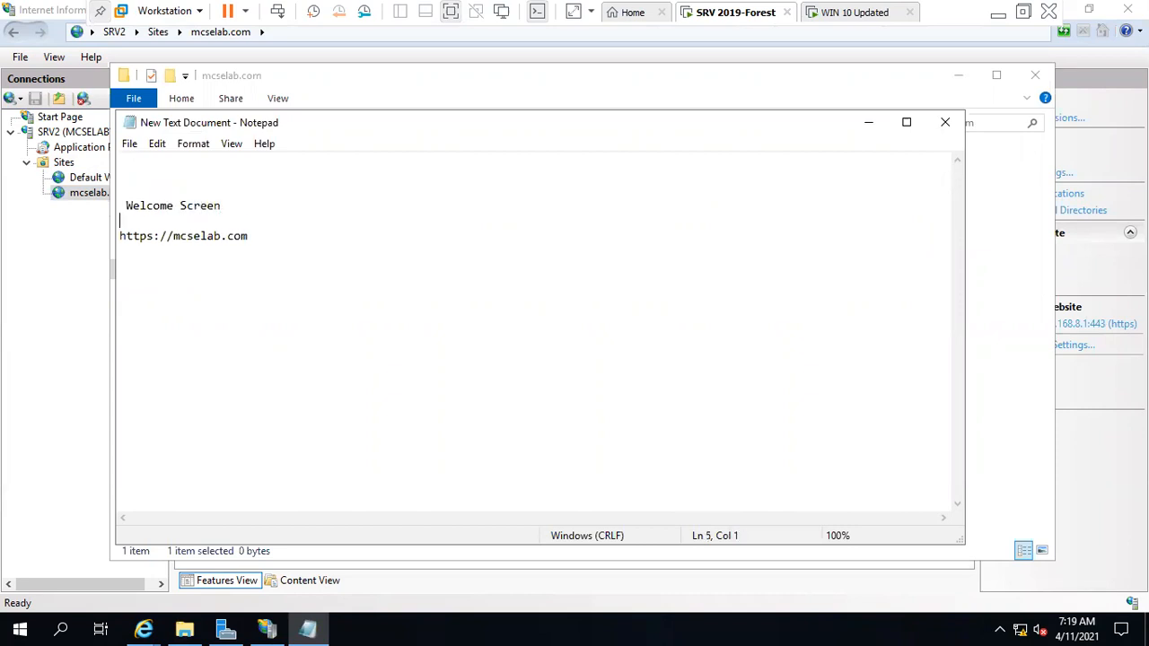
click(130, 144)
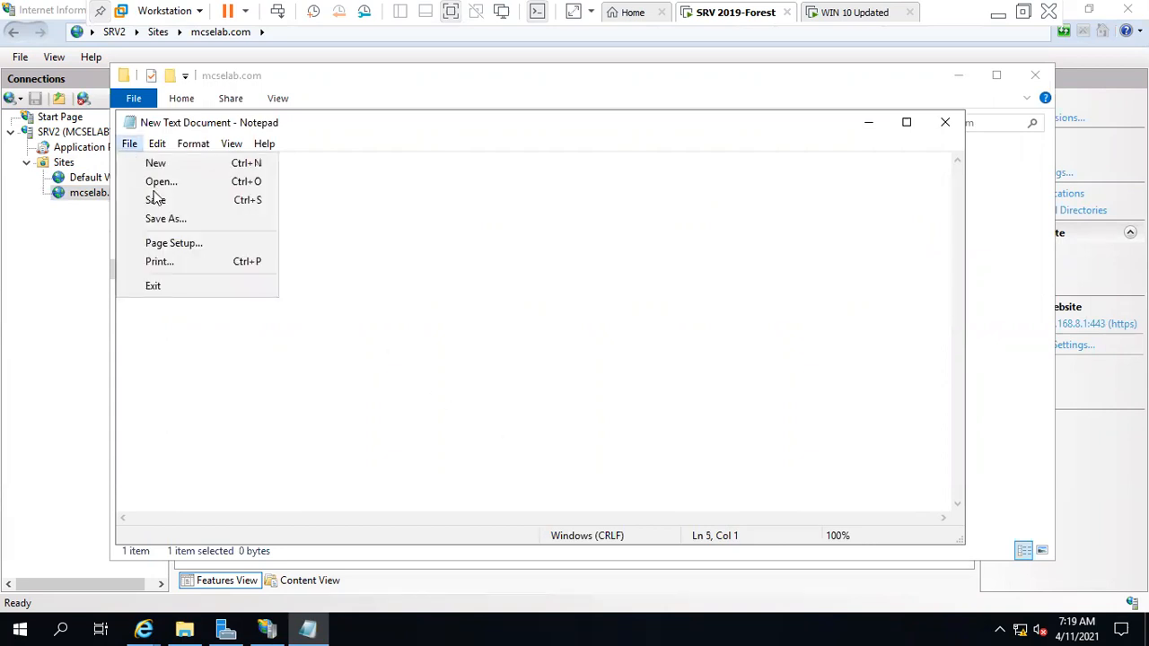
Save the Notepad text as mcselab.html with the All Files type.
click(172, 219)
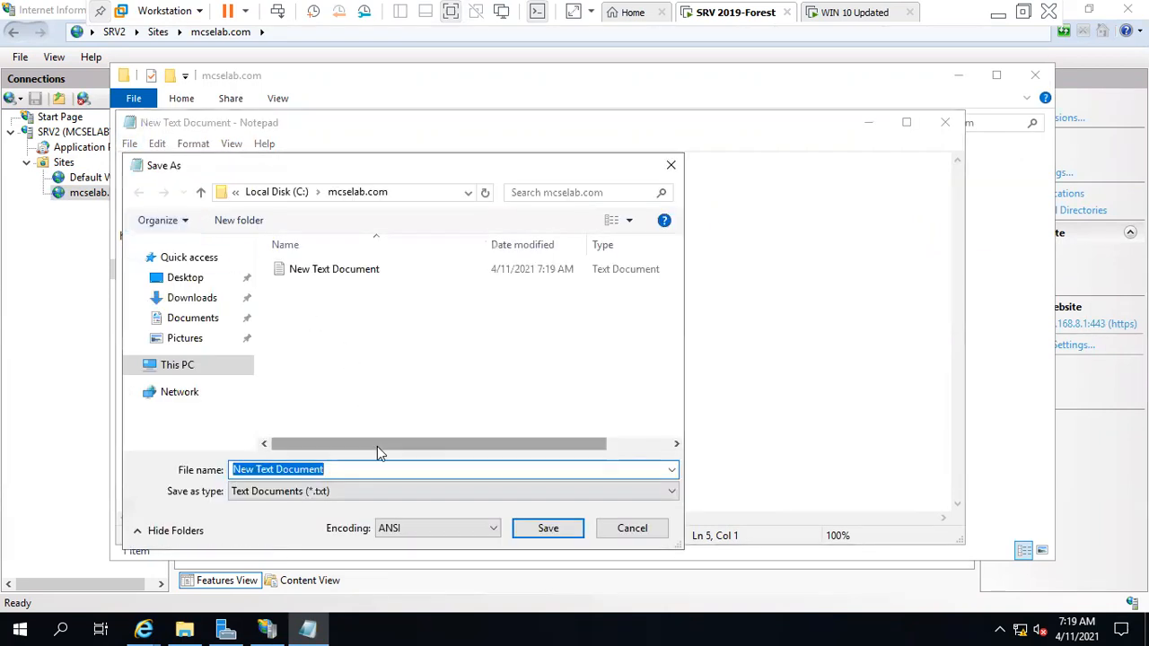
key(BackSpace)
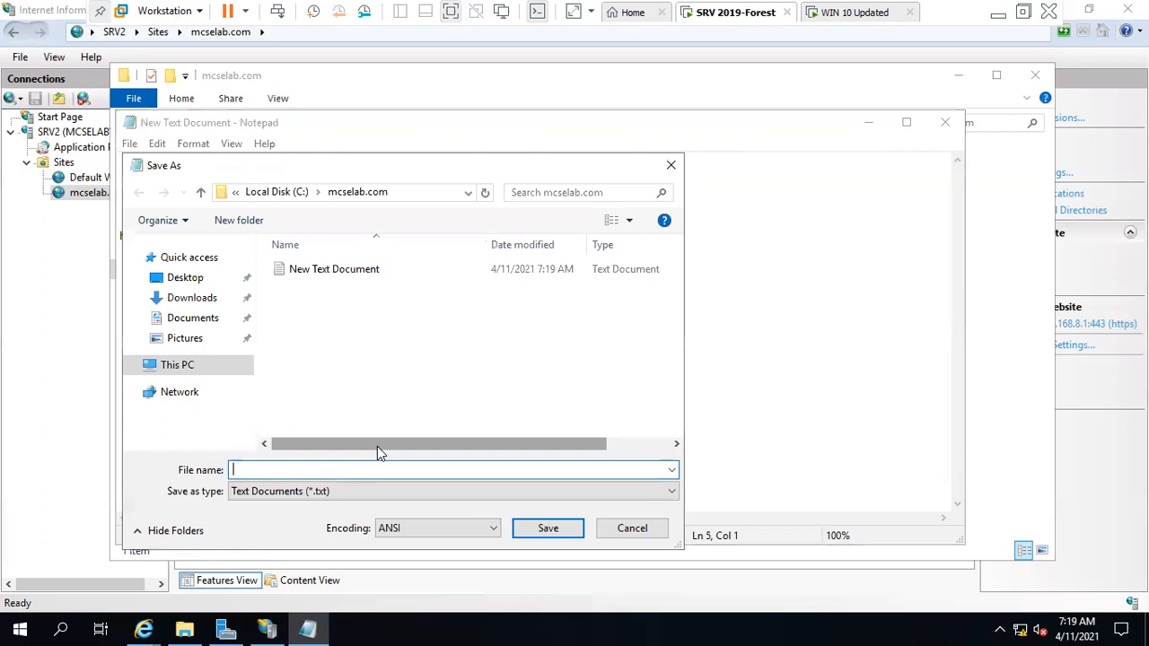
text(mcselab.html)
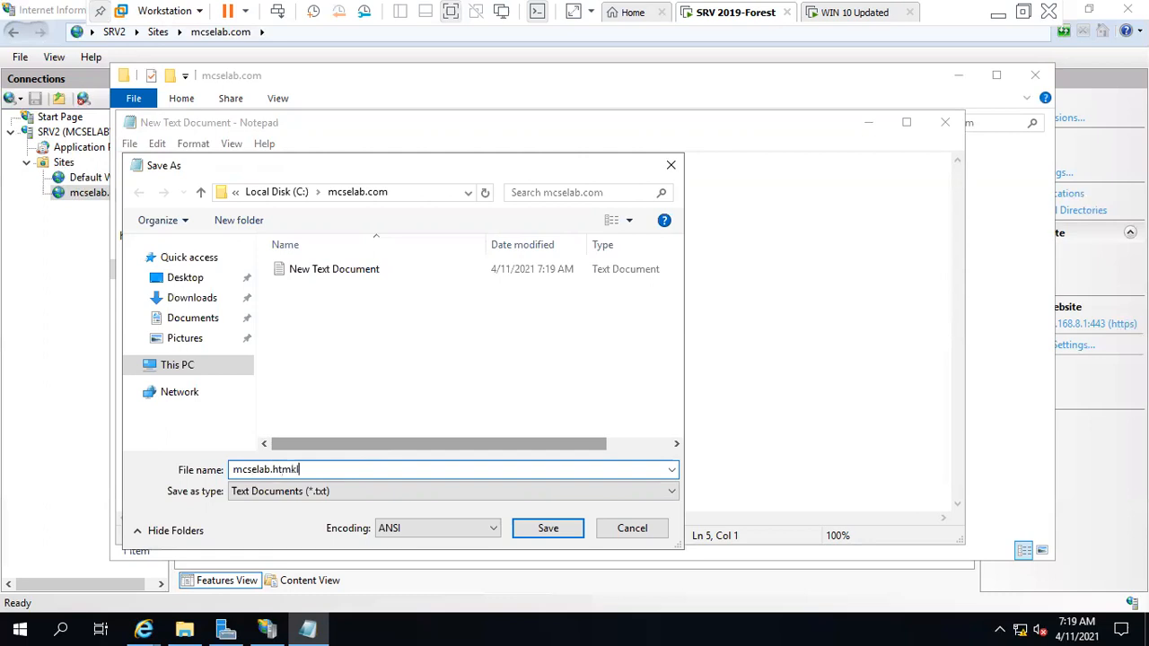
click(452, 491)
click(290, 522)
click(546, 529)
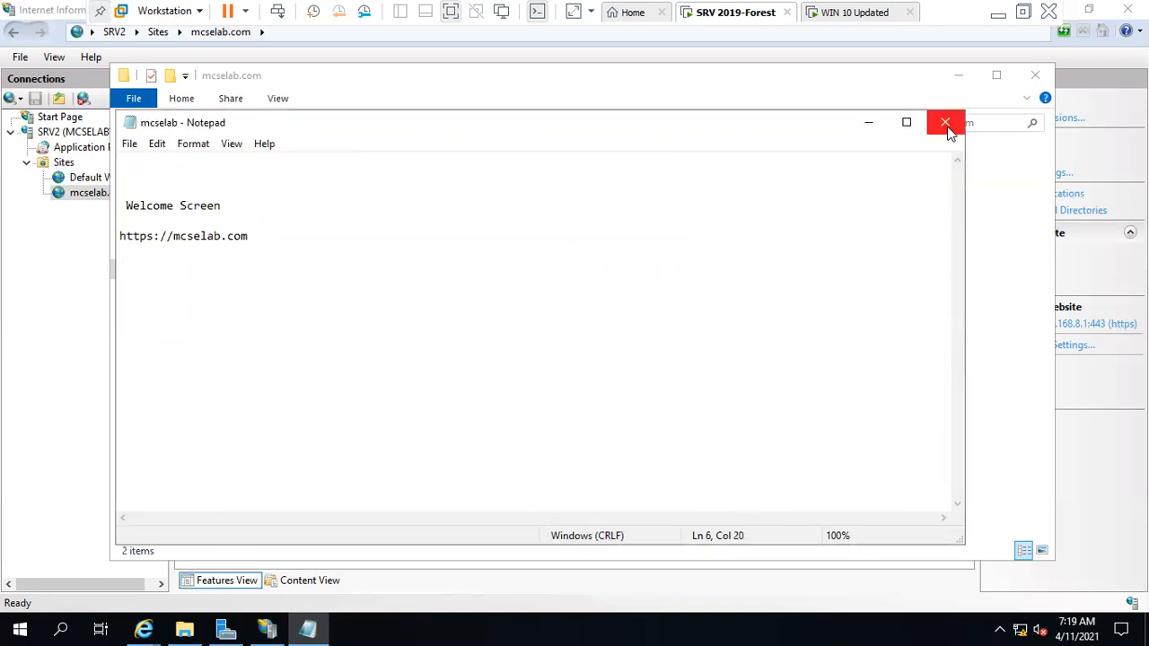
Close Notepad, delete the blank New Text Document, and open mcselab.com's Default Document settings.
click(950, 131)
click(289, 179)
right_click(311, 198)
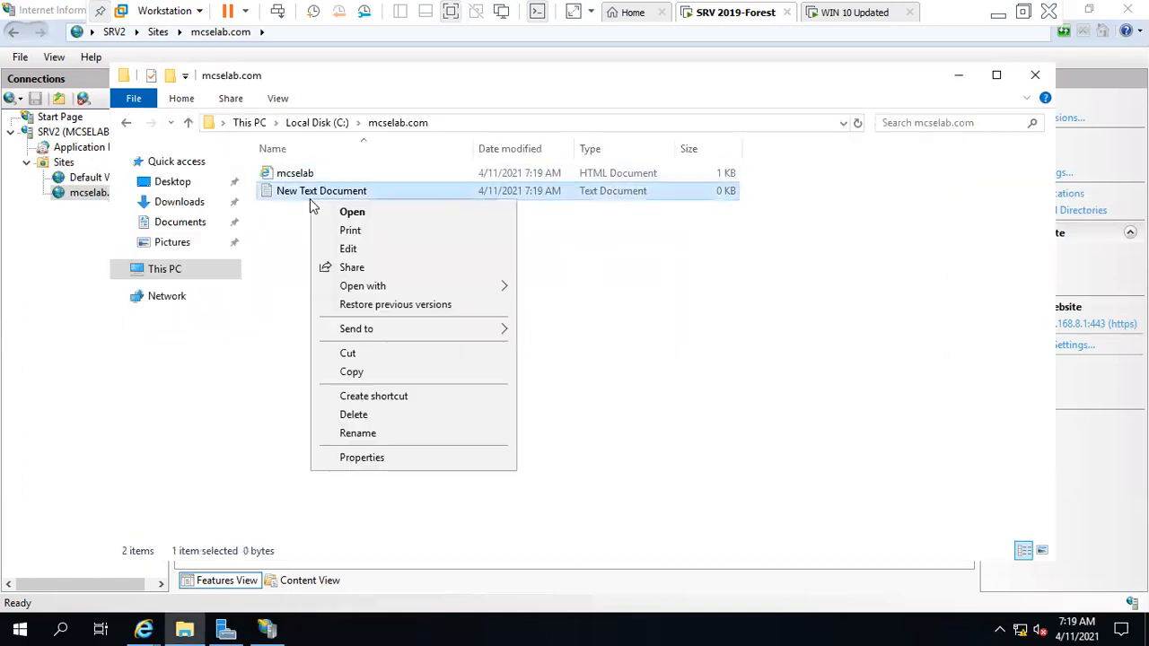
click(352, 413)
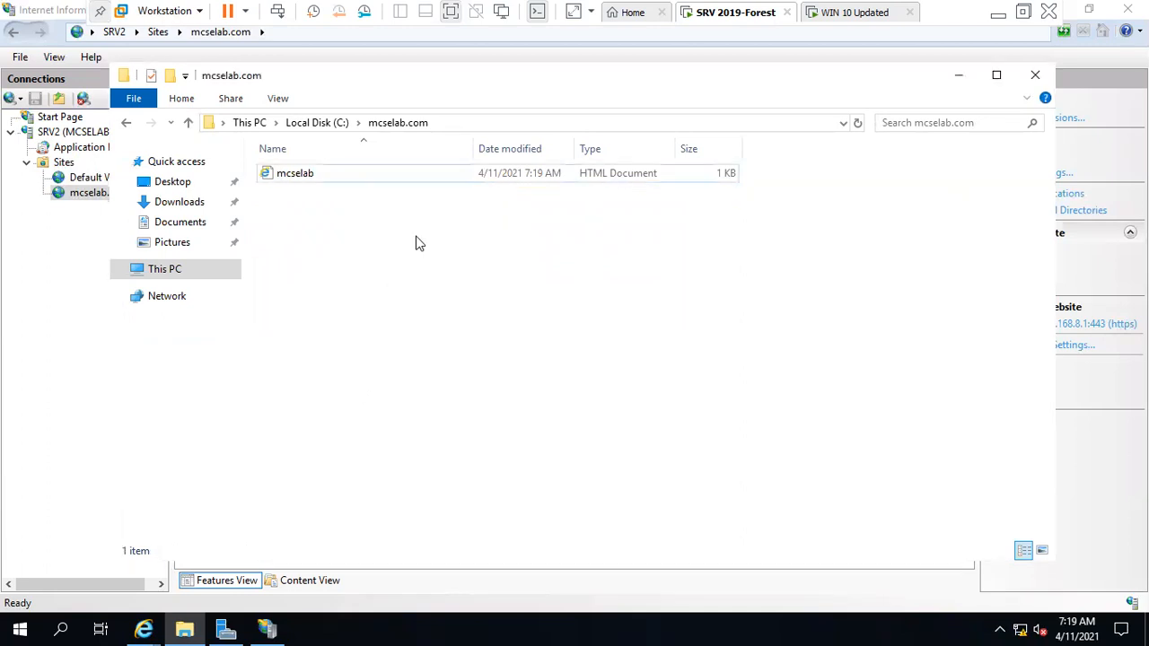
click(462, 179)
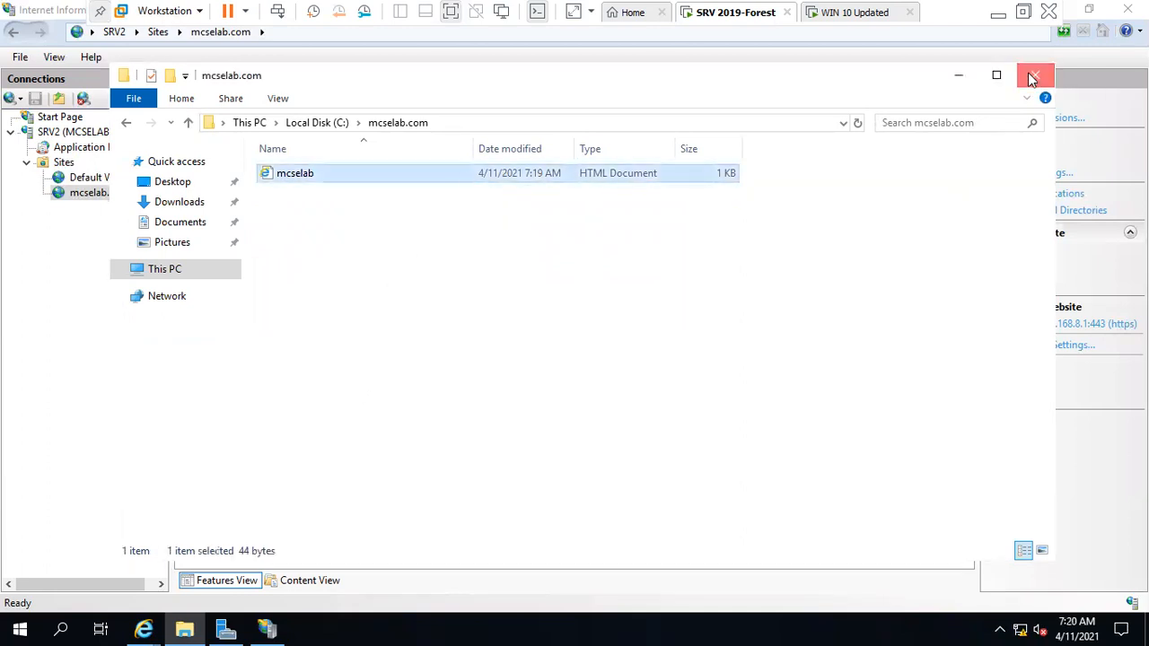
click(1033, 78)
double_click(338, 207)
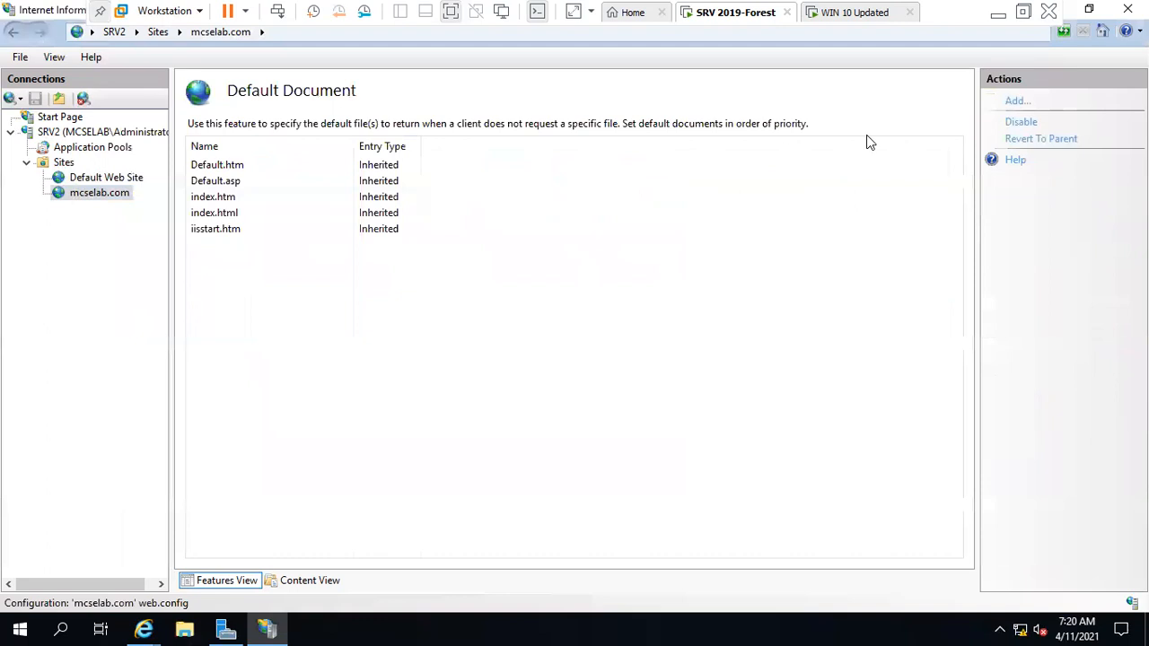
Add mcselab.html as a default document for mcselab.com.
click(1017, 102)
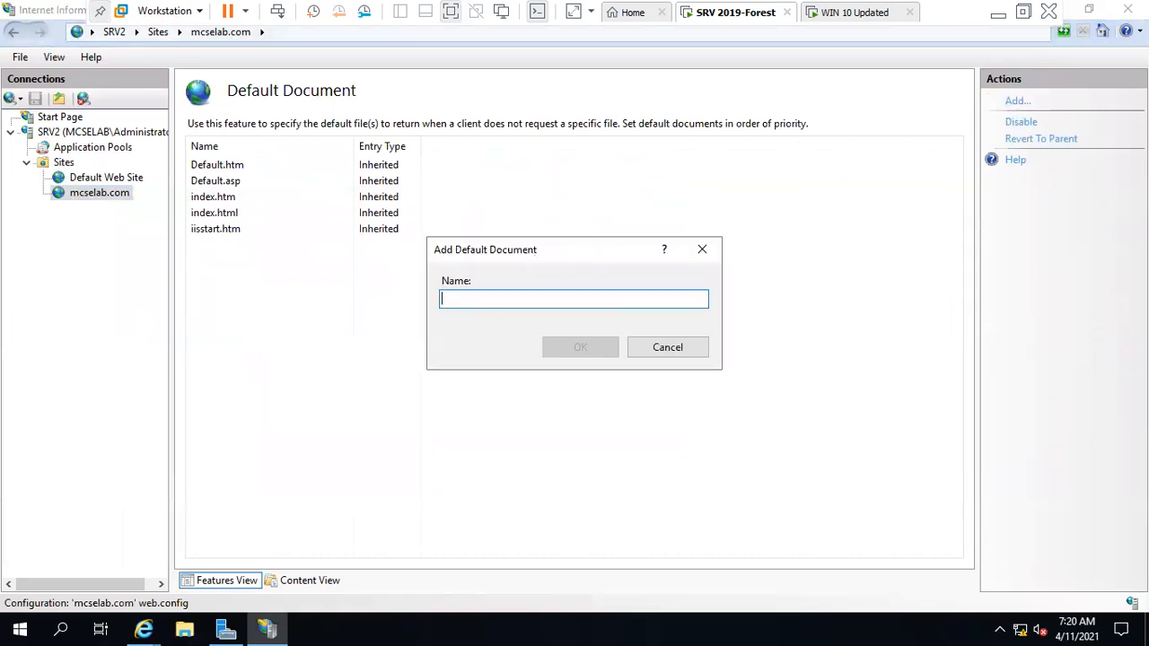
text(mcselab)
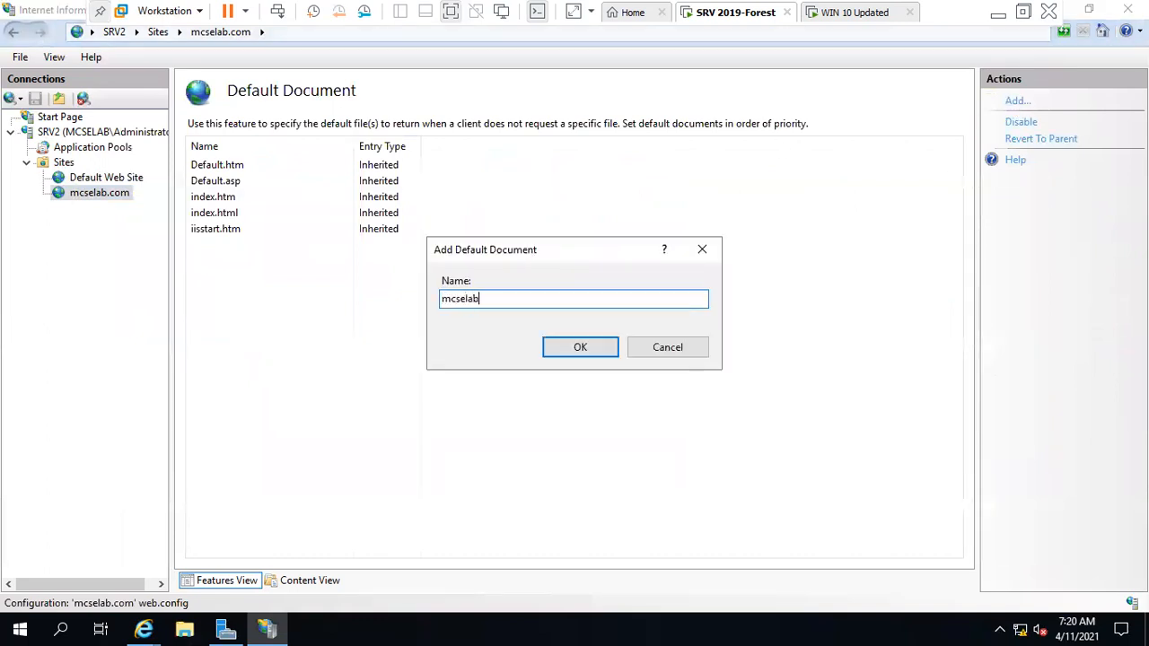
key(Return)
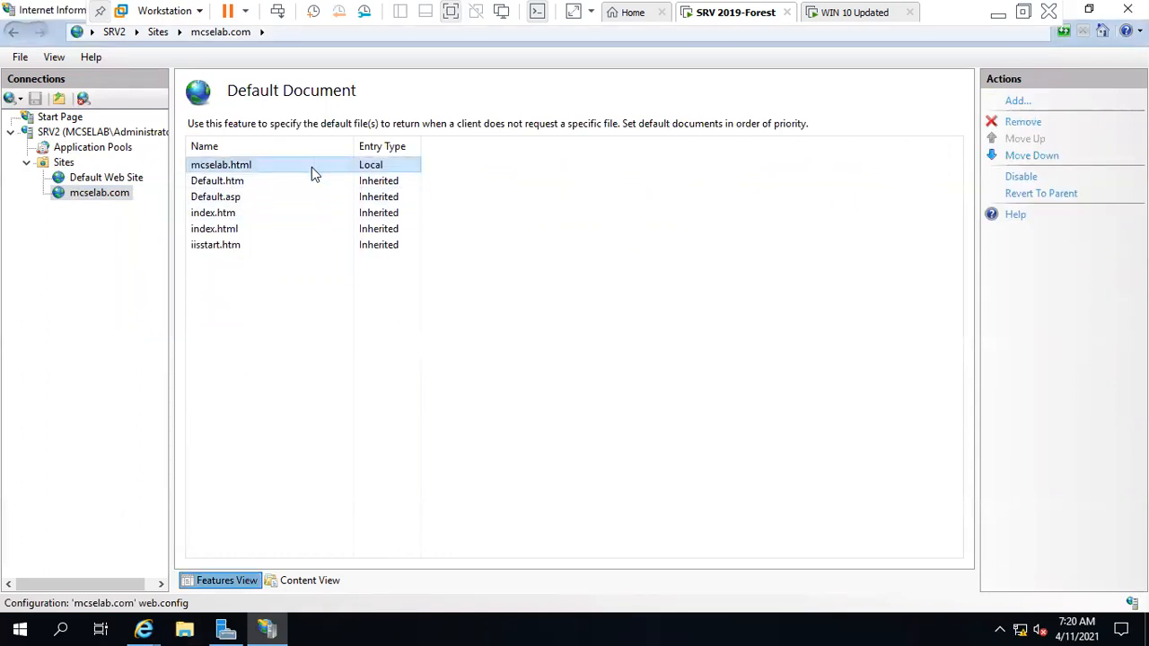
click(116, 192)
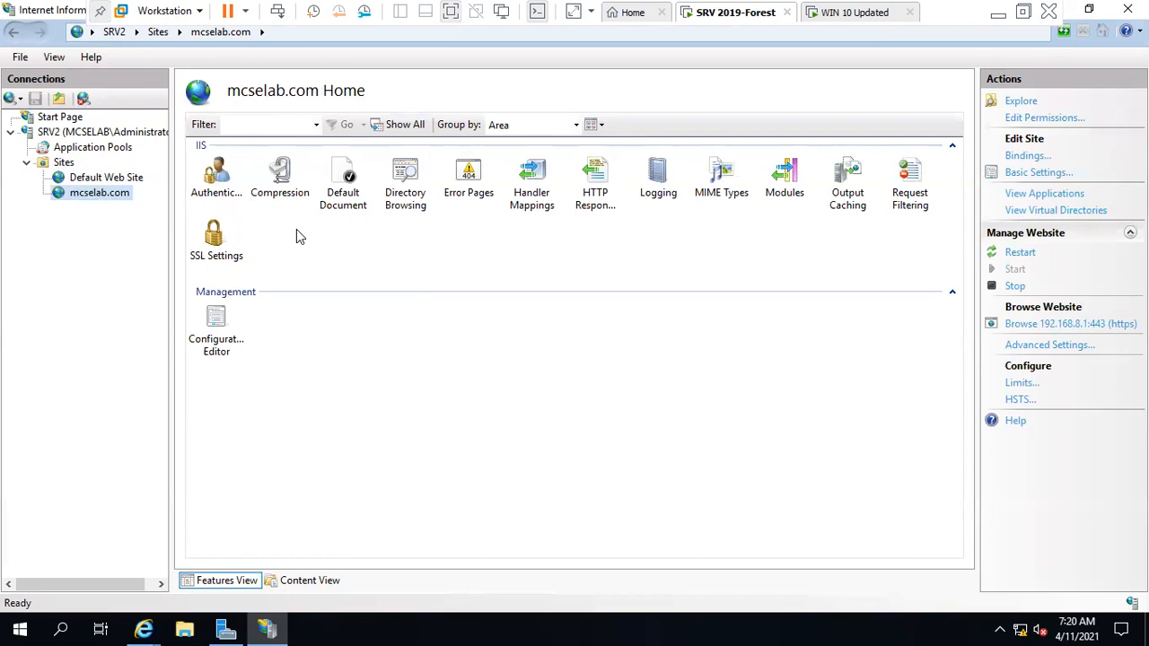
Enable directory browsing for mcselab.com with Long date included and apply it.
double_click(413, 197)
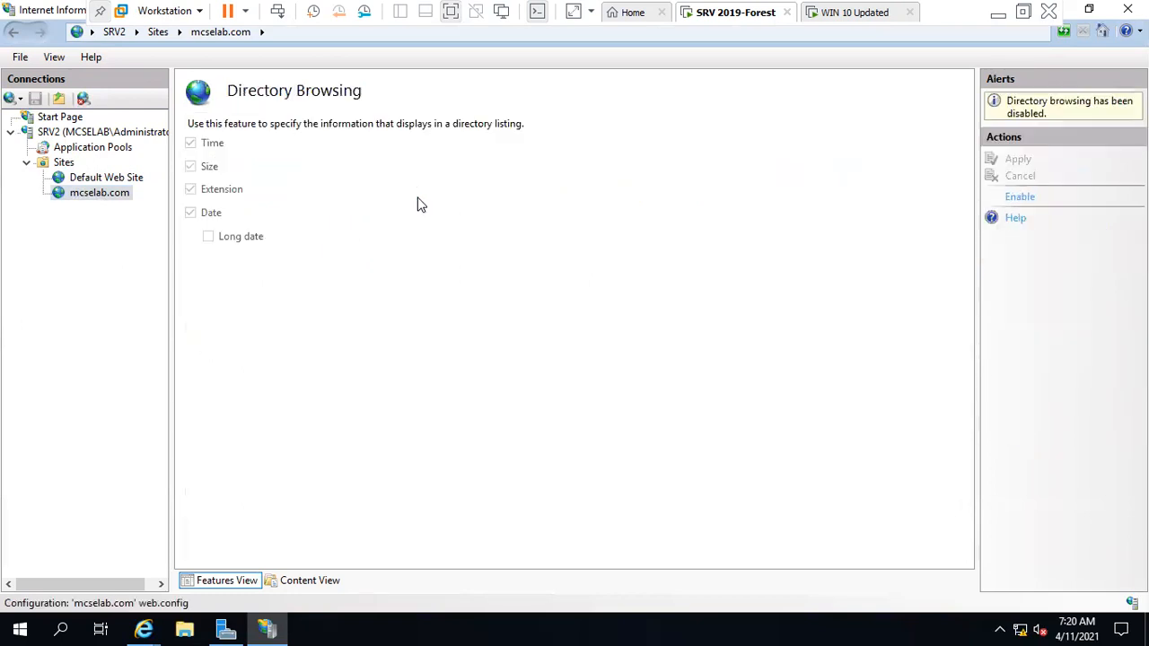
click(1016, 196)
click(257, 239)
click(1016, 101)
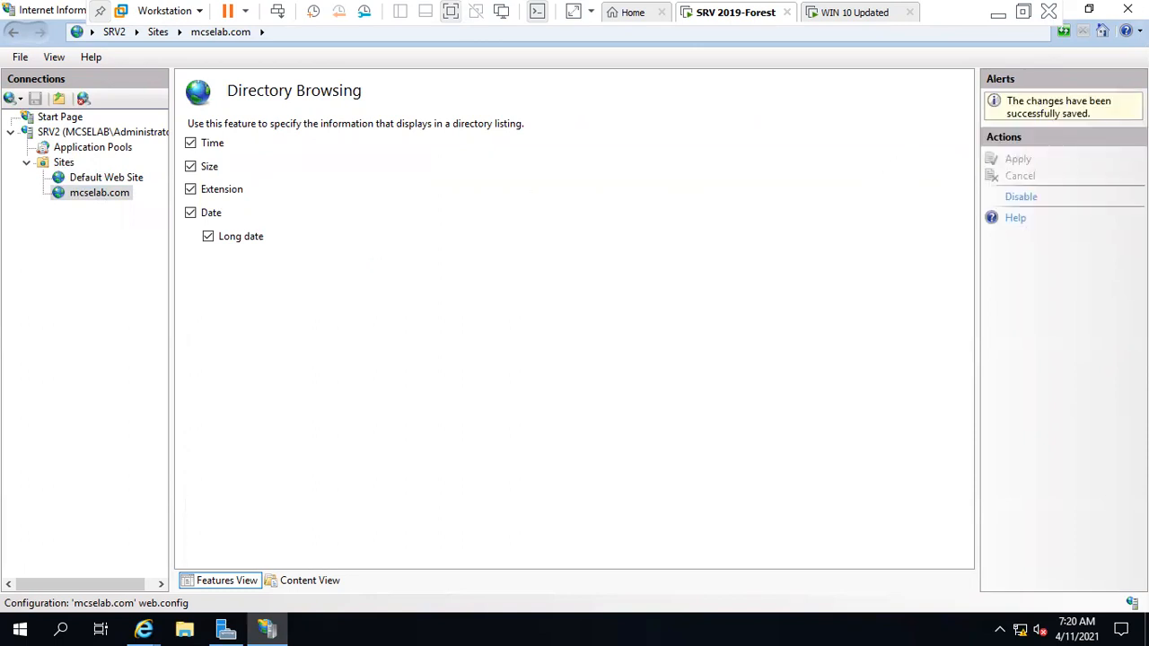
click(96, 193)
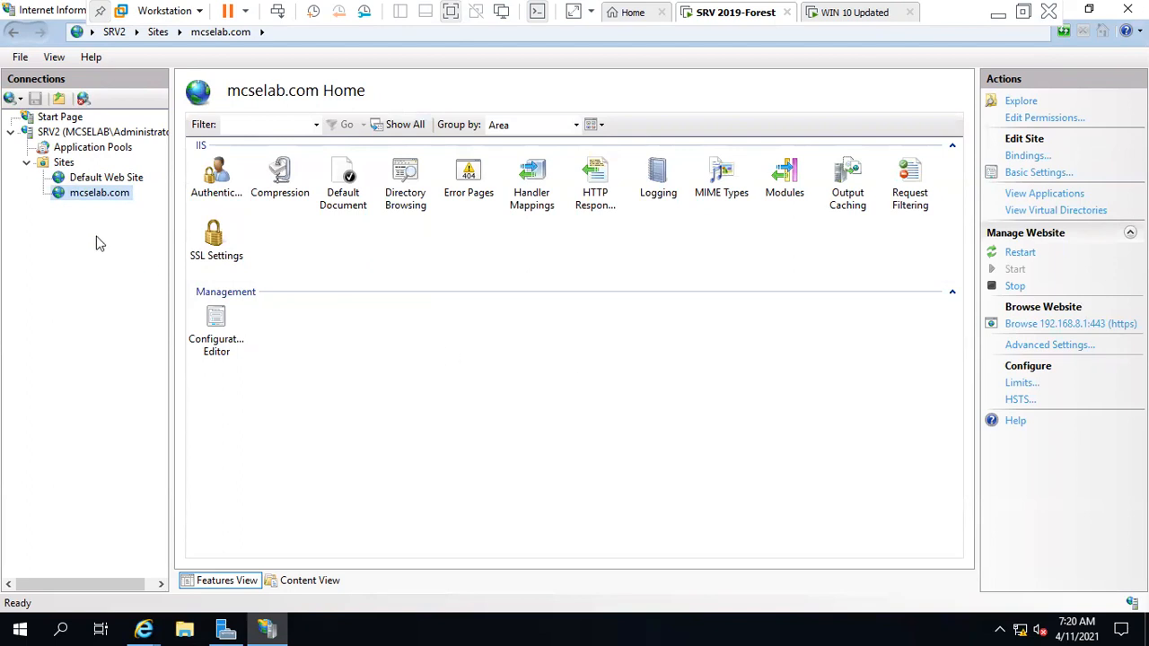
Review mcselab.com's https 192.168.8.1:443 binding without changes, then exit full screen.
right_click(115, 199)
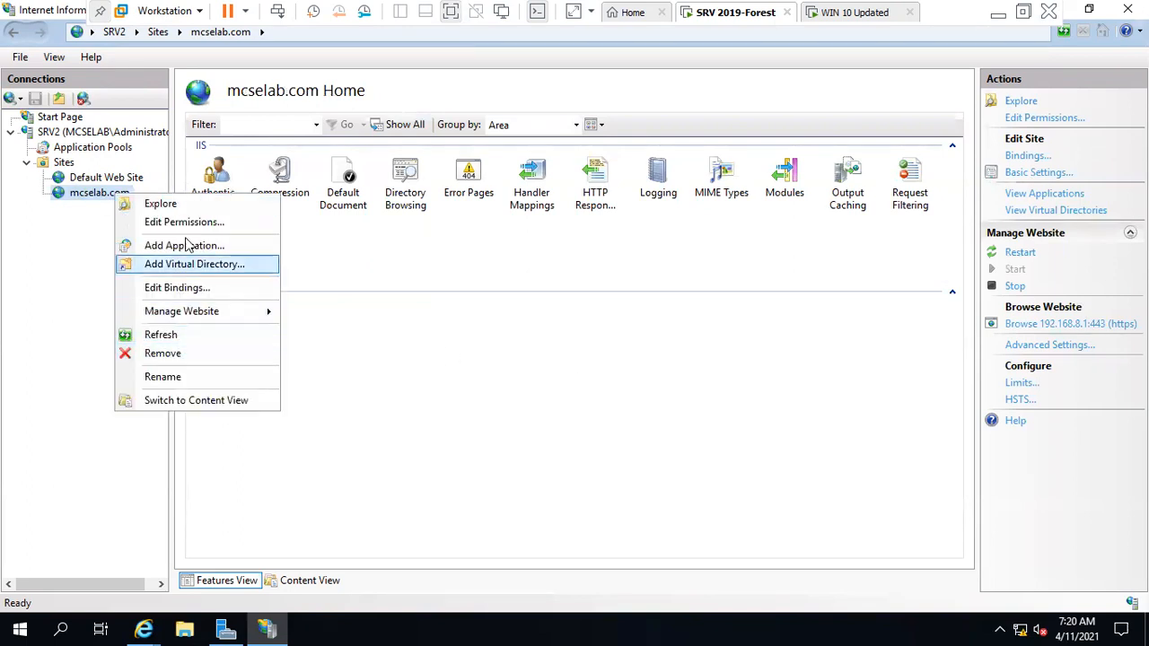
click(1013, 160)
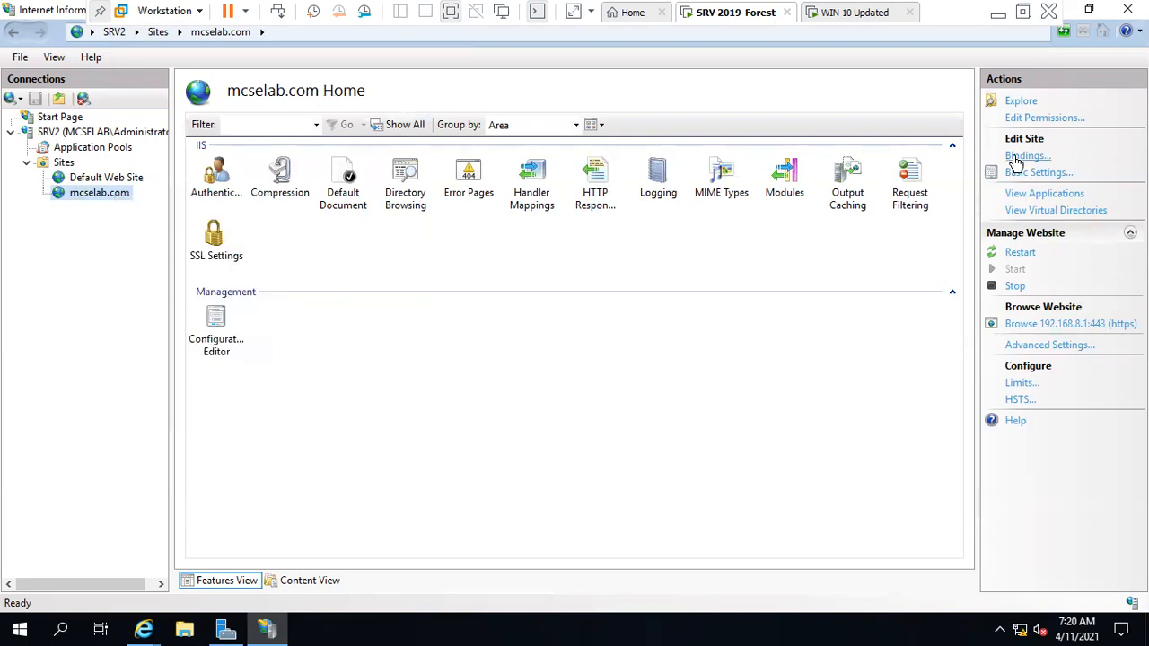
click(1023, 157)
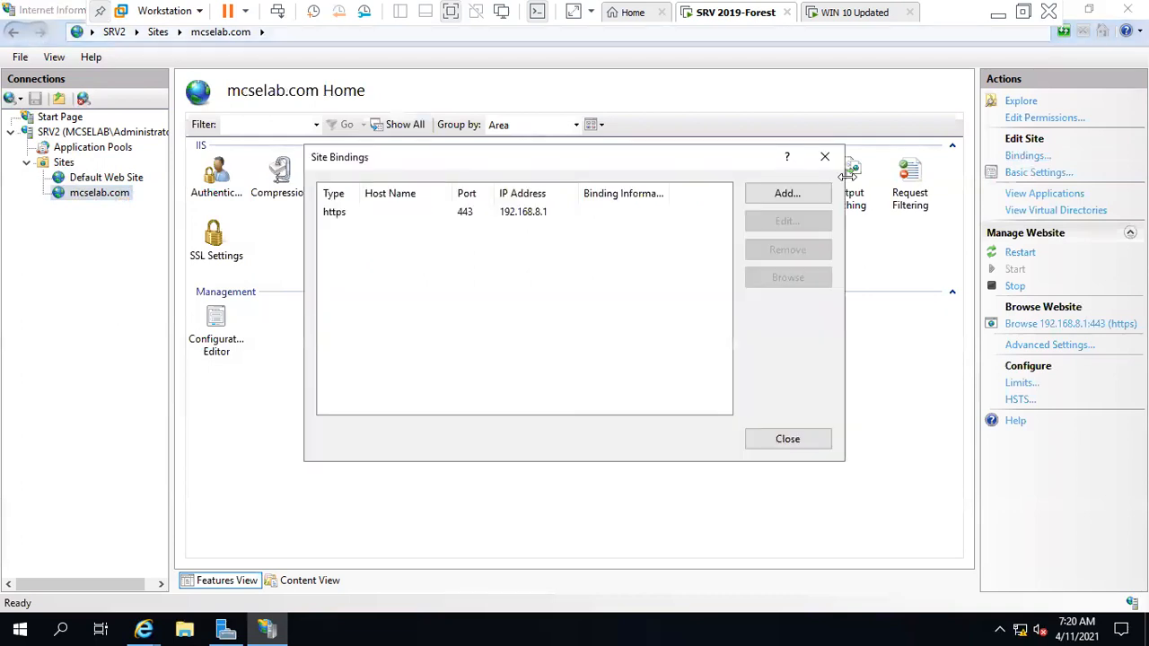
click(482, 224)
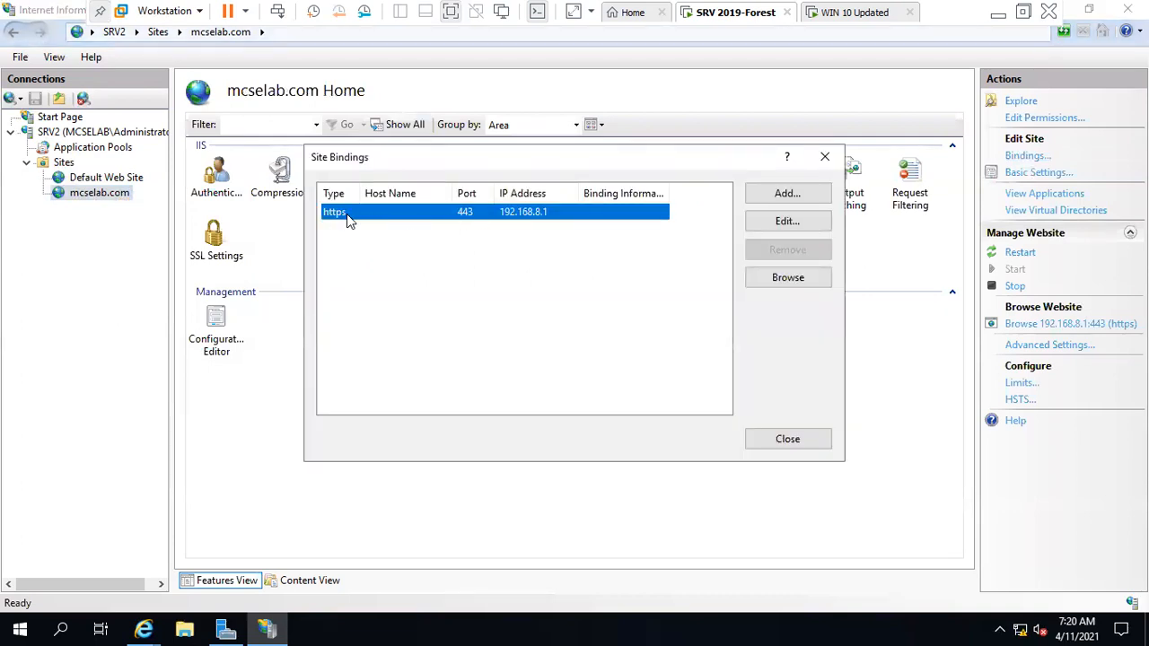
click(787, 223)
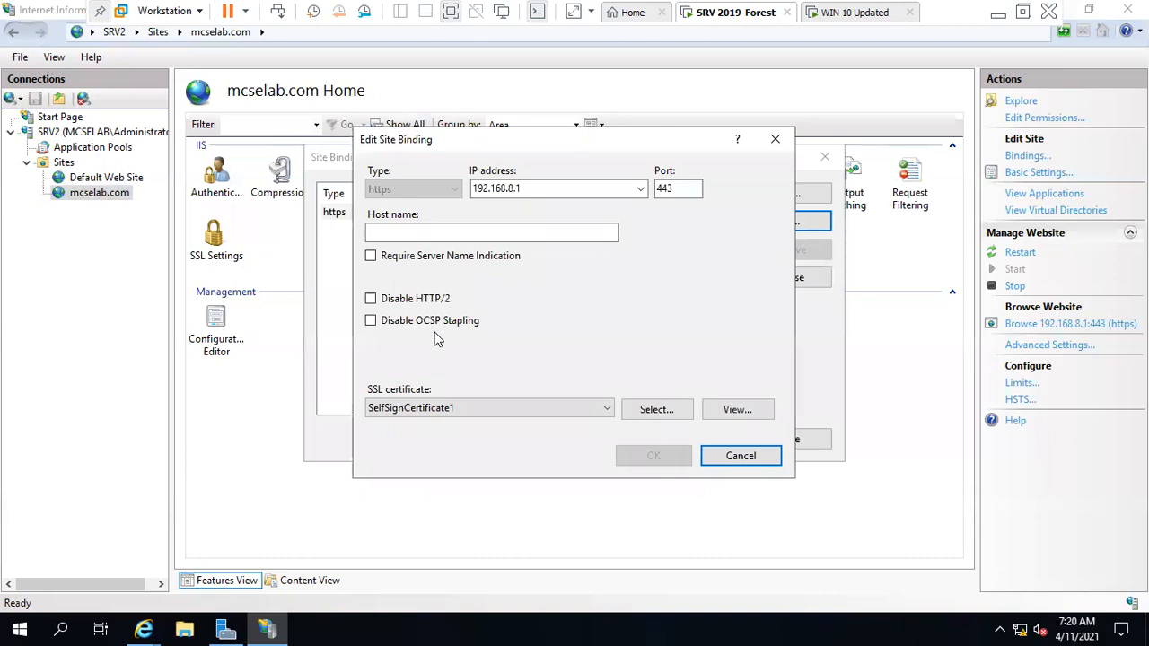
click(440, 232)
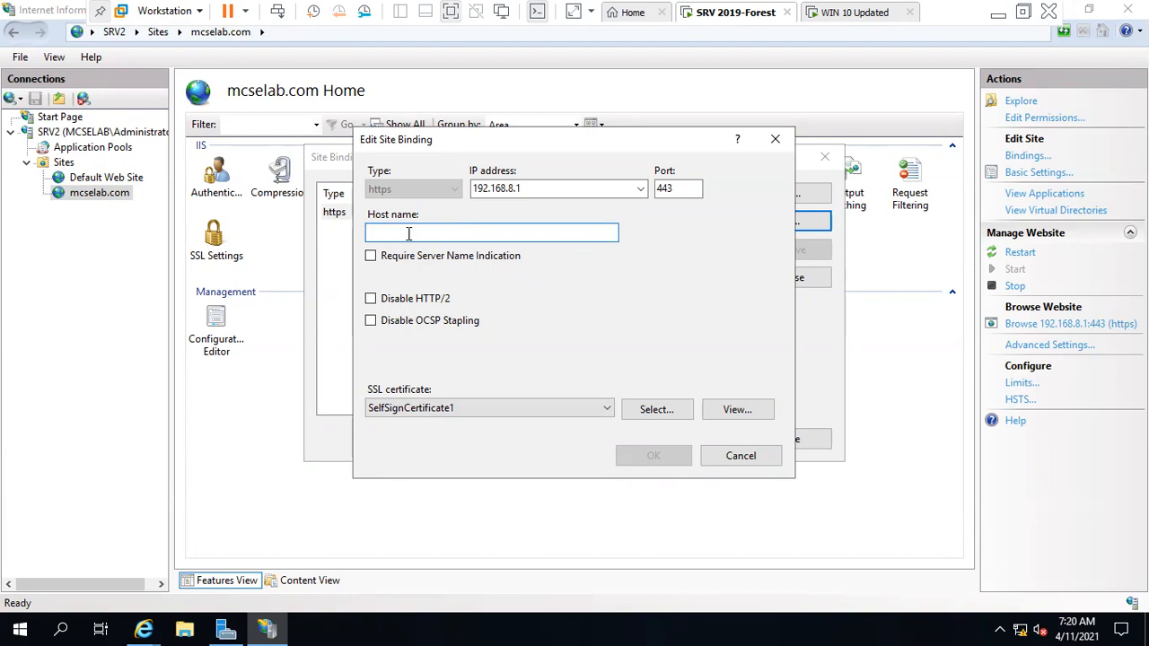
click(757, 455)
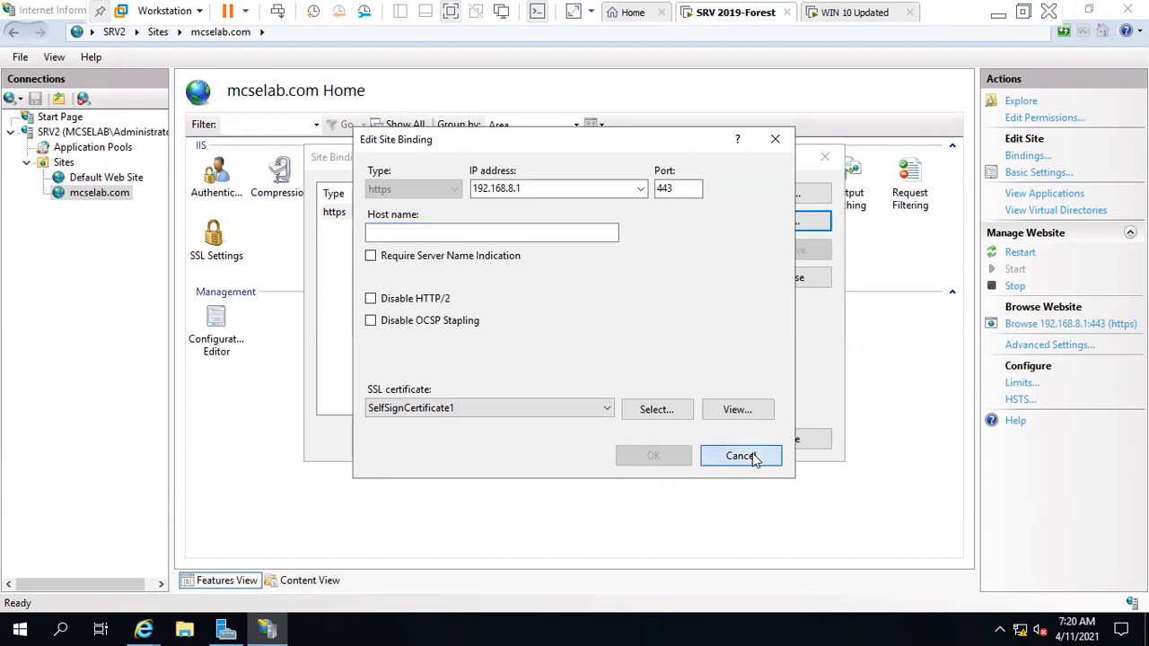
click(788, 440)
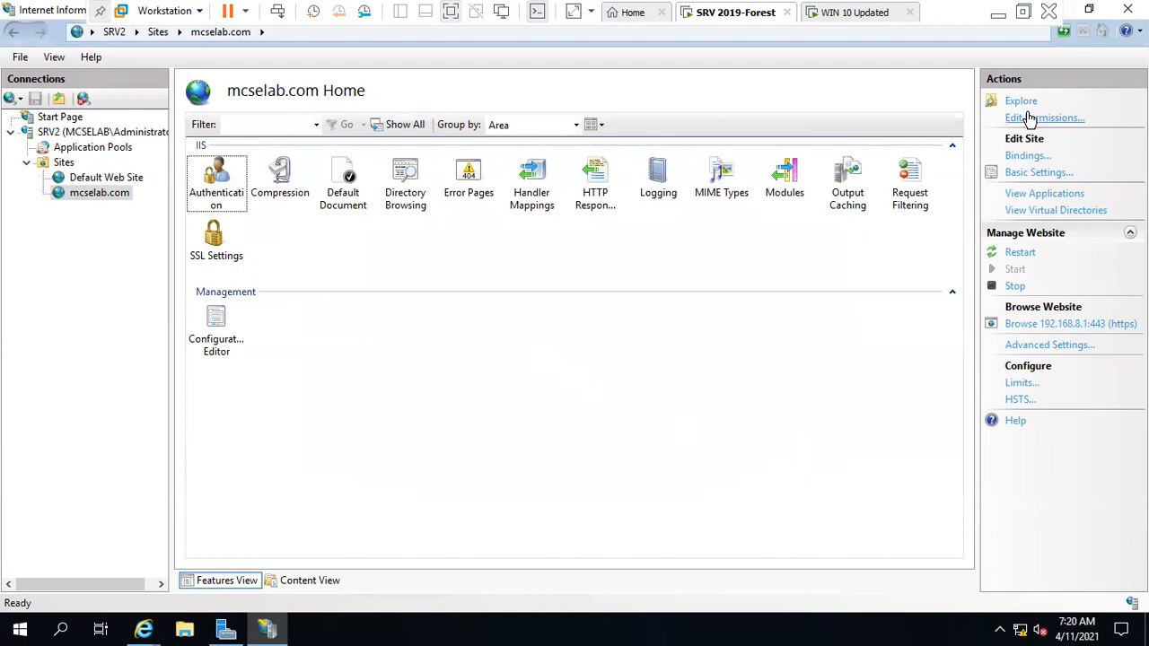
click(1095, 15)
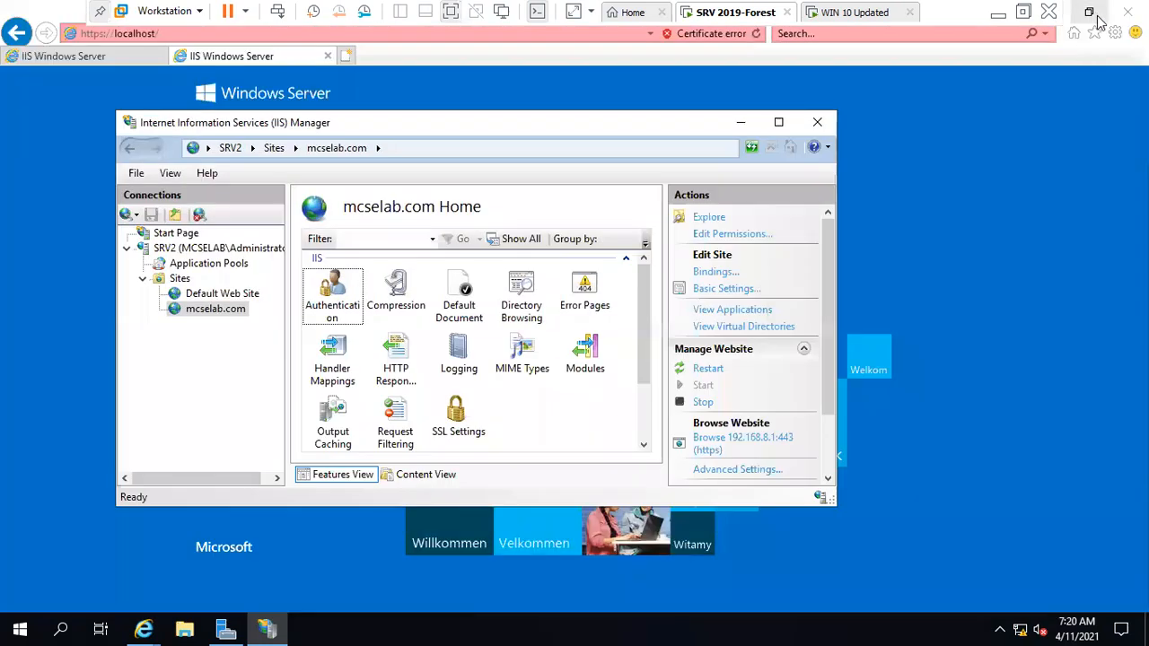
click(817, 122)
click(852, 12)
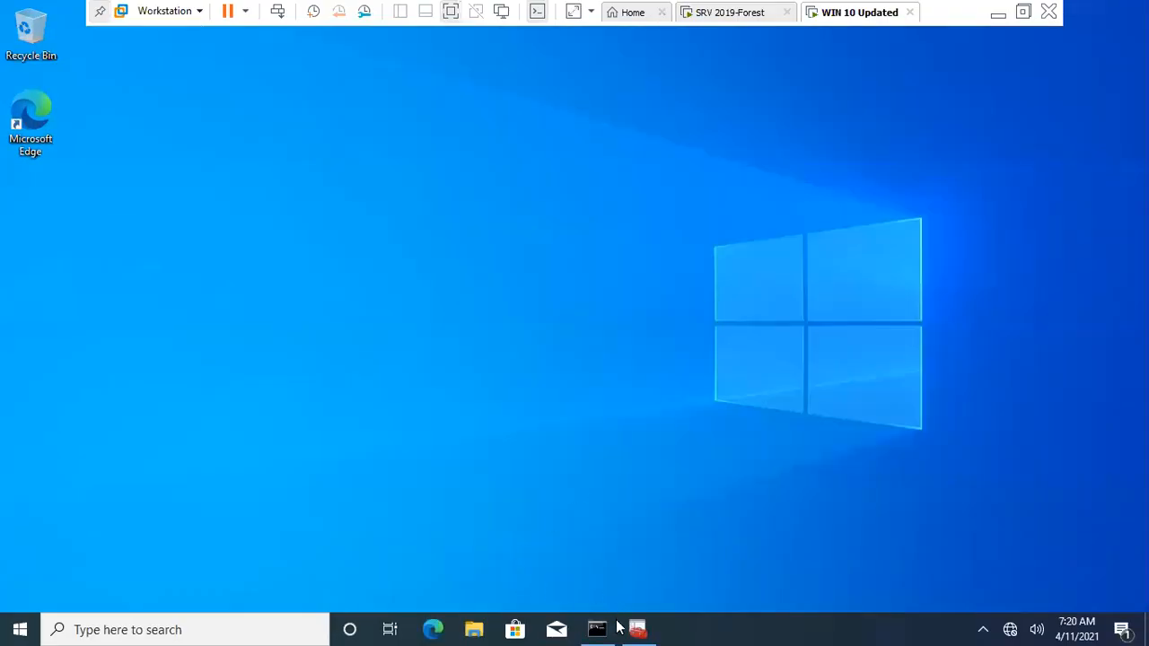
click(433, 629)
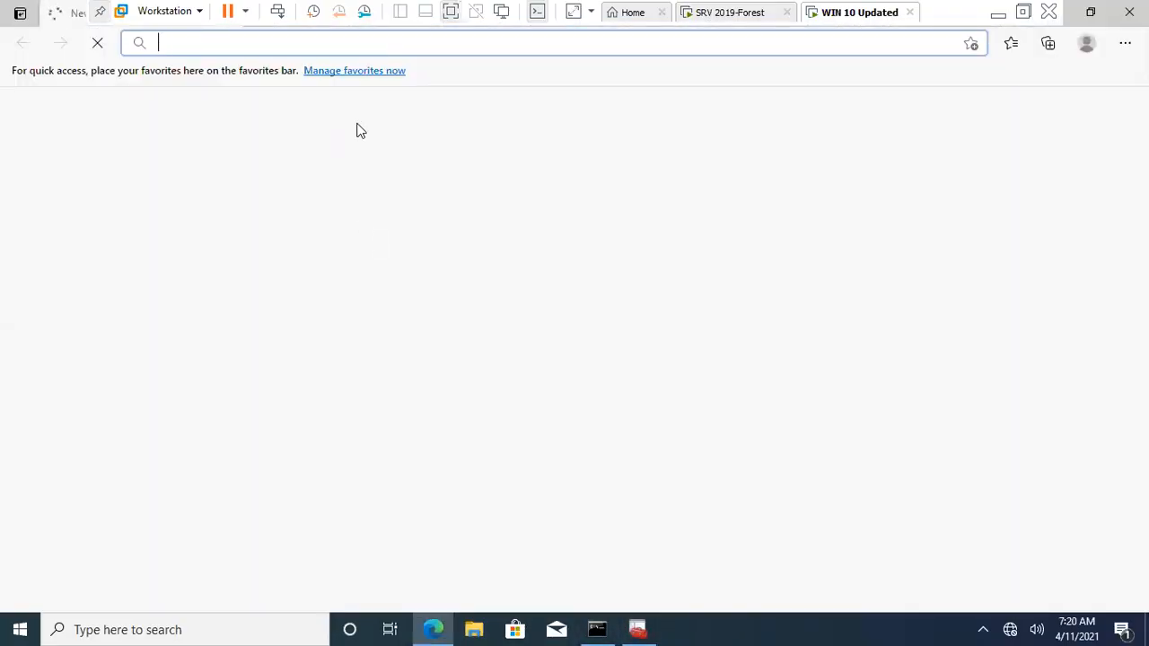
text(http:)
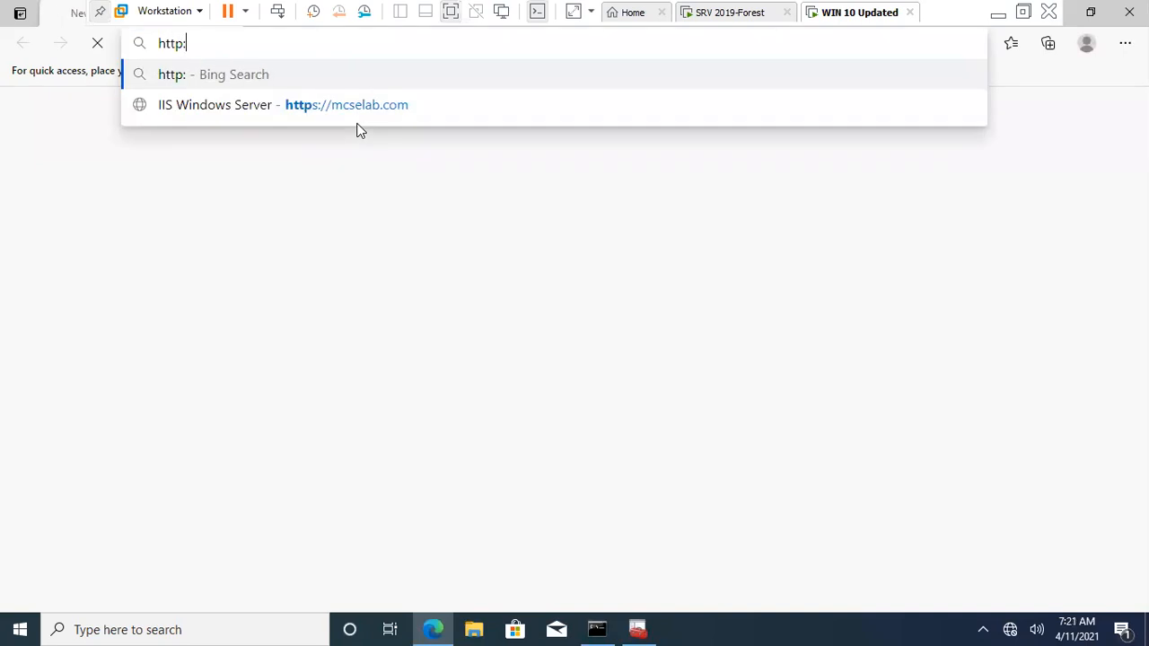
text(//mcselab.com)
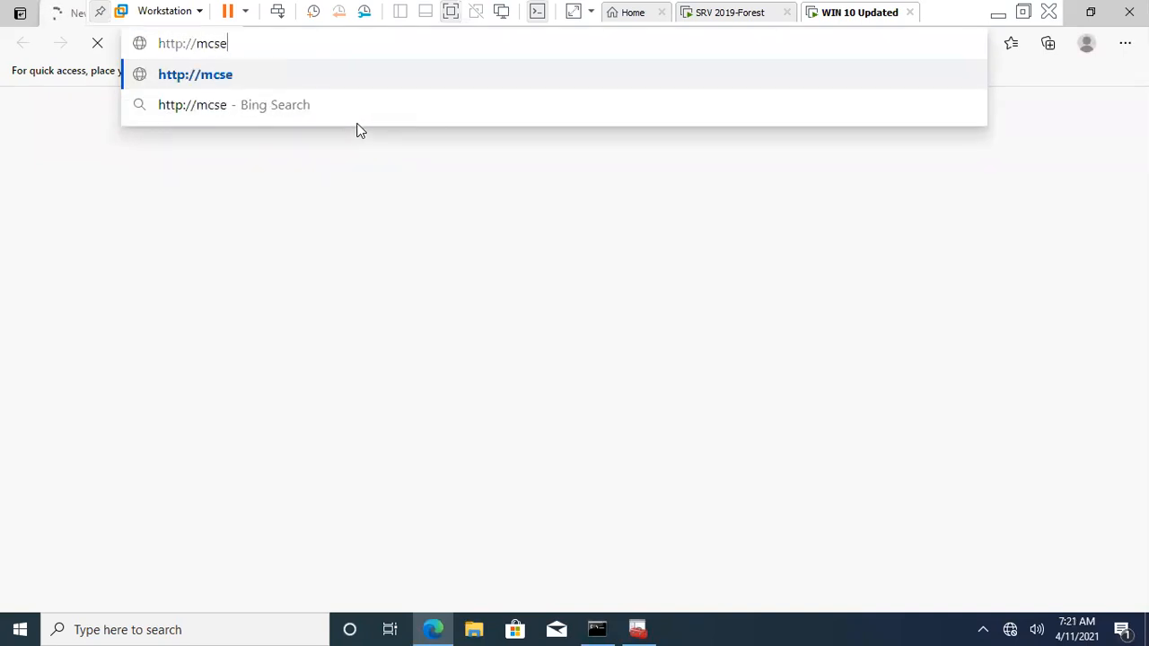
key(Return)
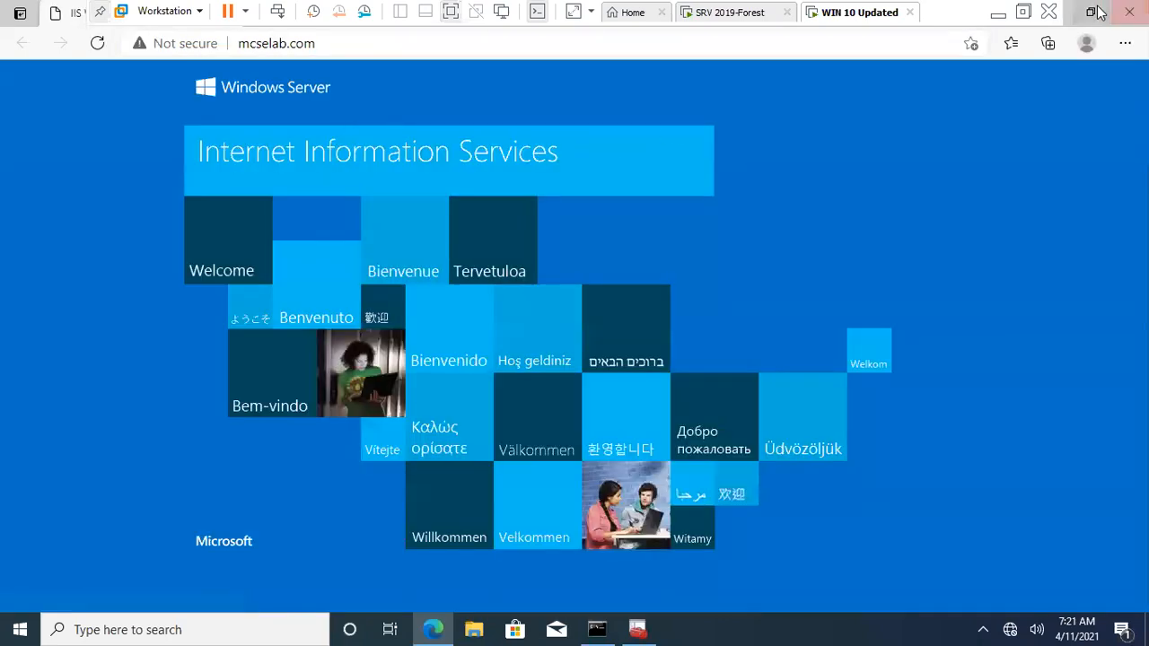
click(1091, 12)
click(330, 37)
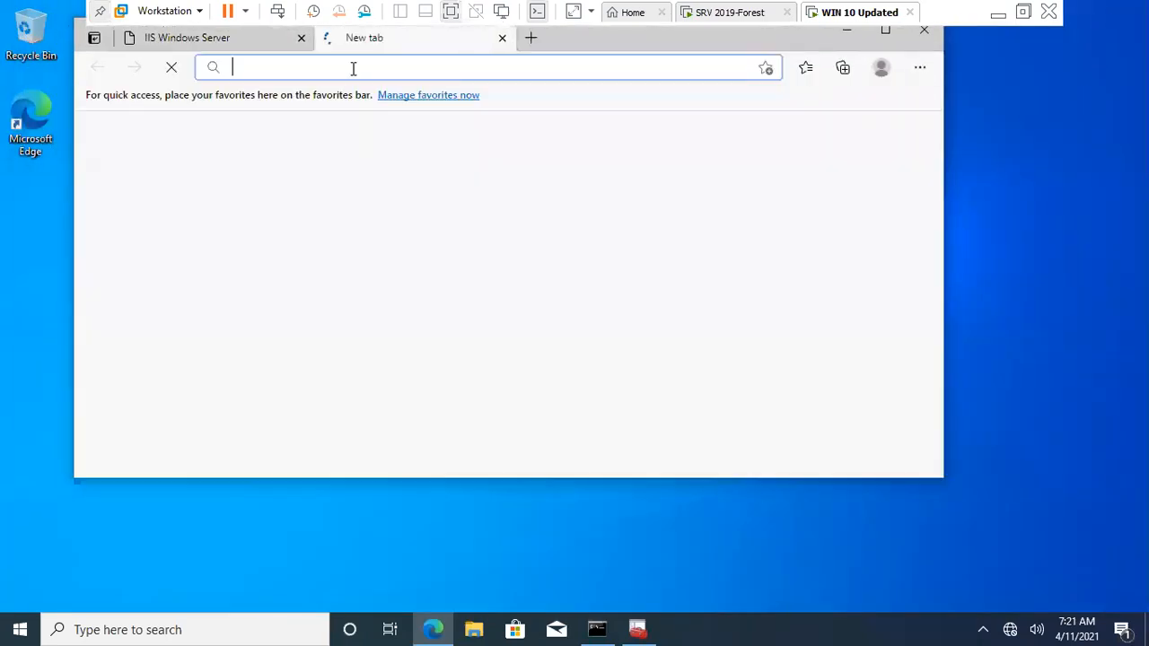
text(https://m,)
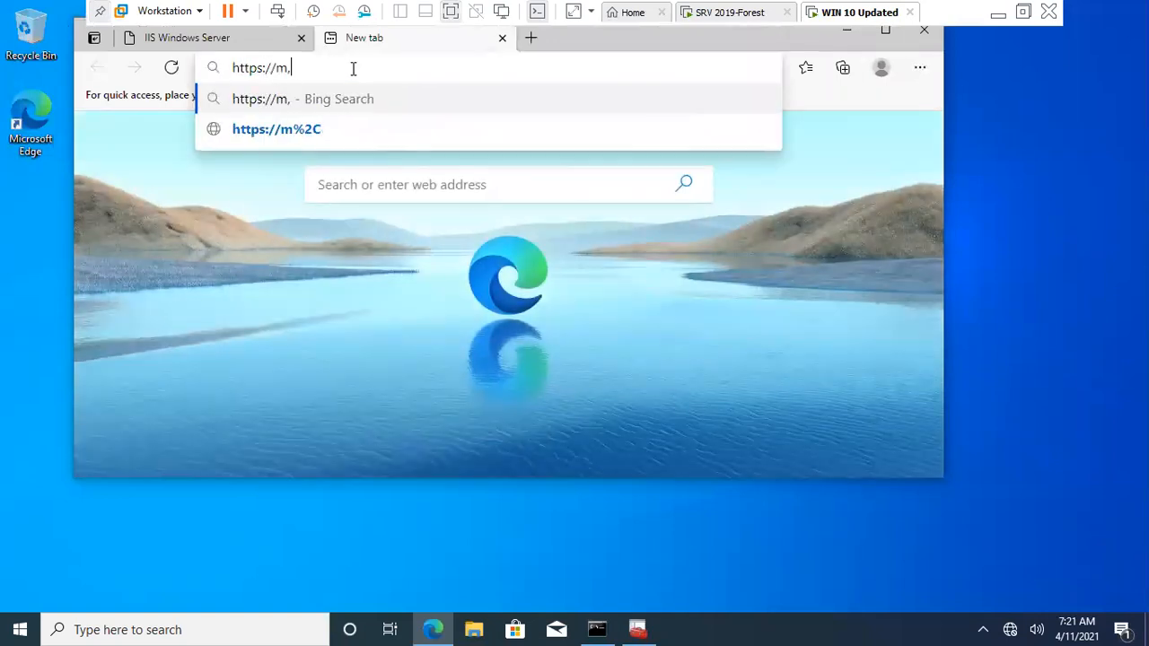
key(BackSpace)
text(cselab.com)
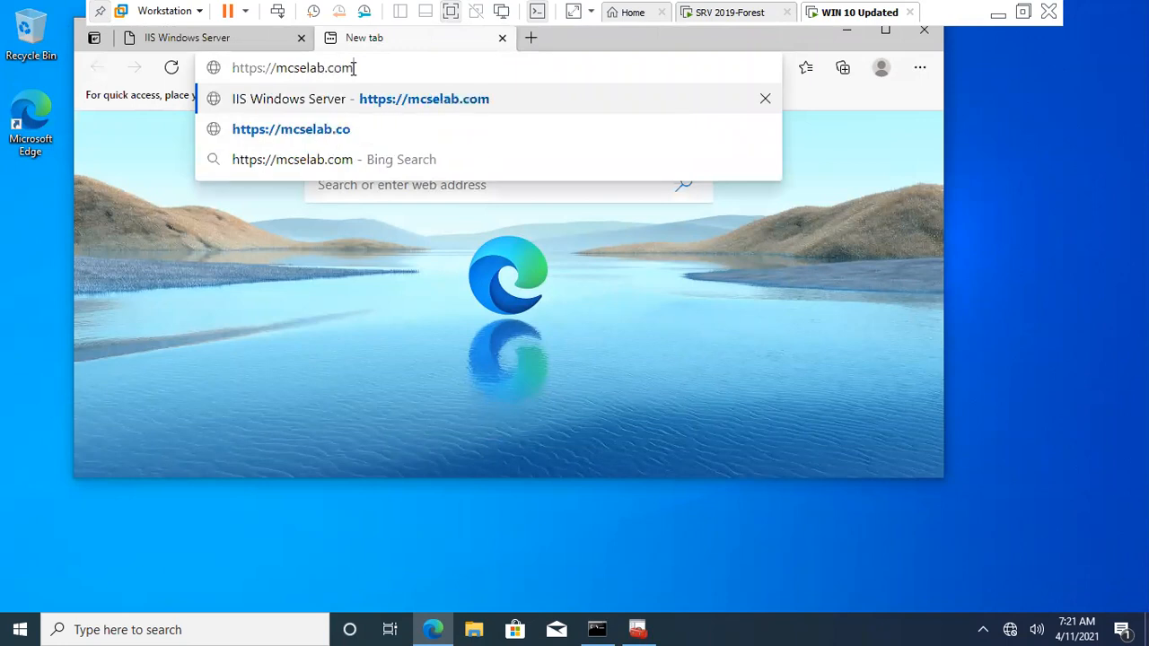
key(Return)
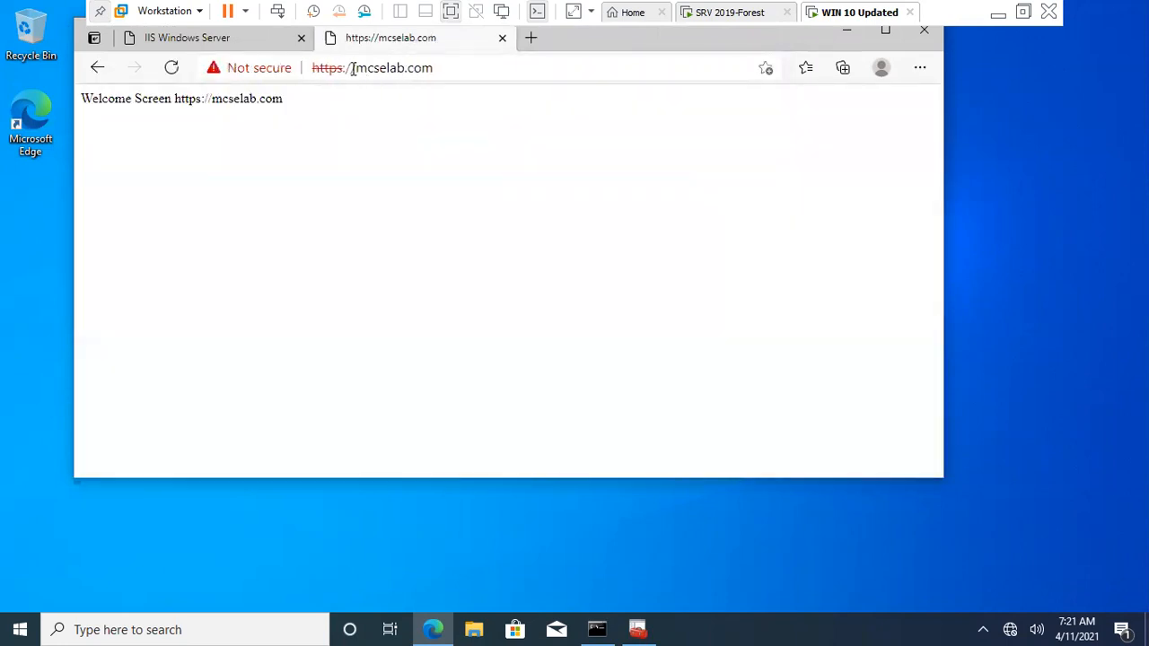
drag(294, 98, 57, 110)
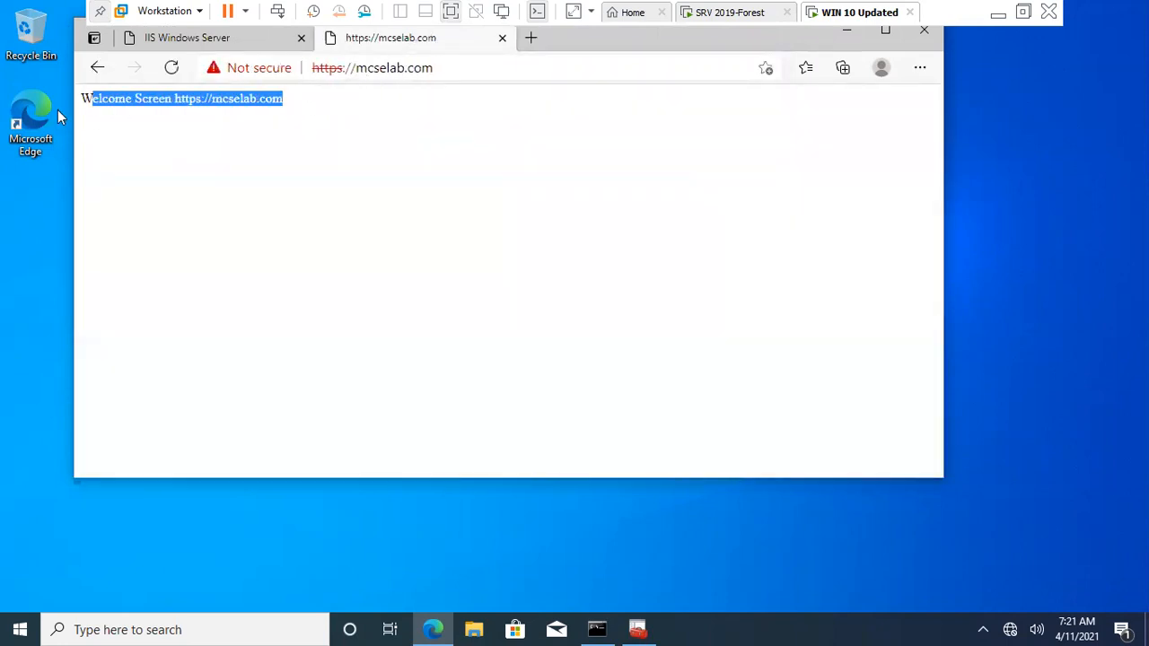
click(346, 117)
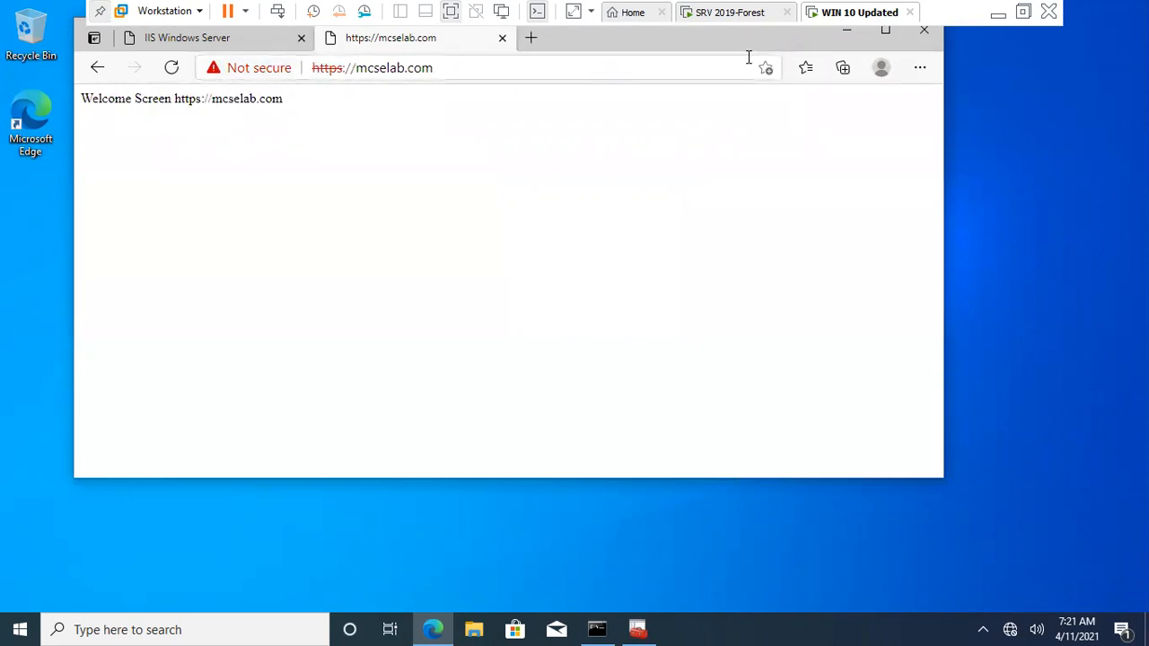
drag(775, 40, 785, 105)
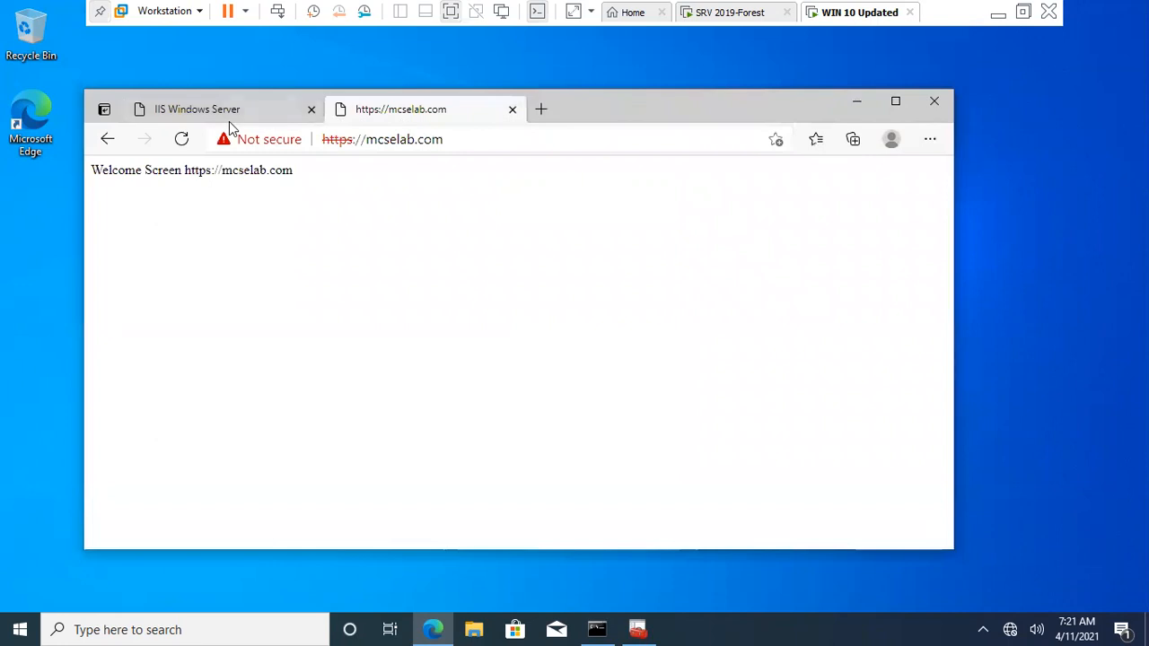
Compare the HTTP and HTTPS mcselab.com tabs, then return to the SRV 2019-Forest VM.
click(229, 113)
click(444, 134)
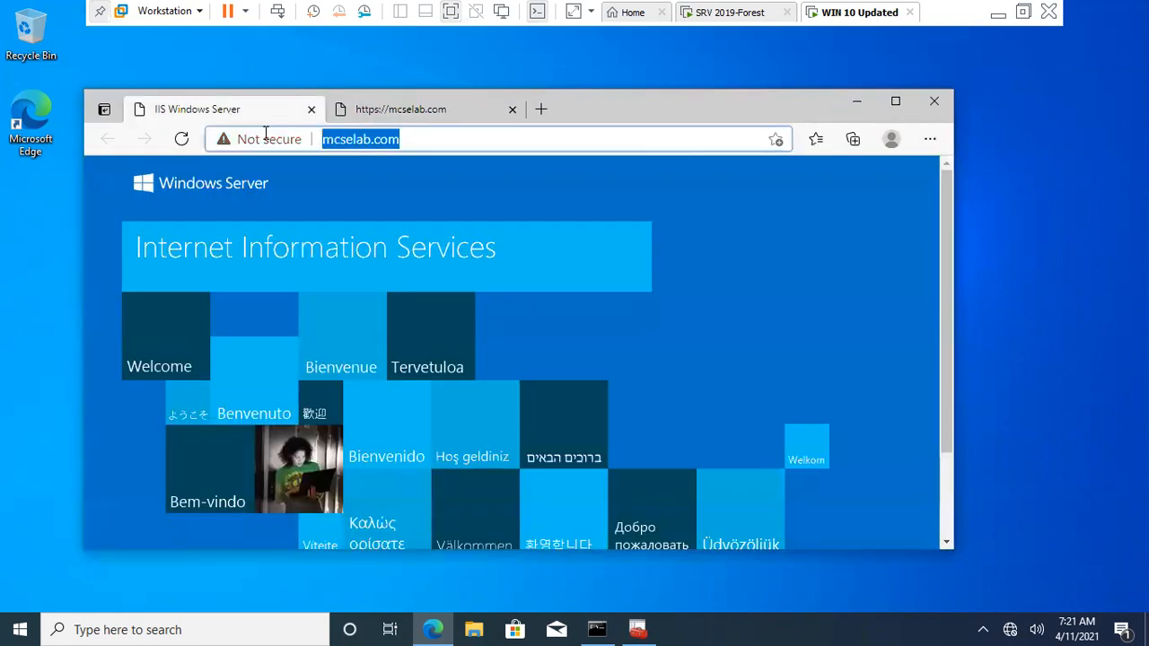
click(377, 113)
click(302, 114)
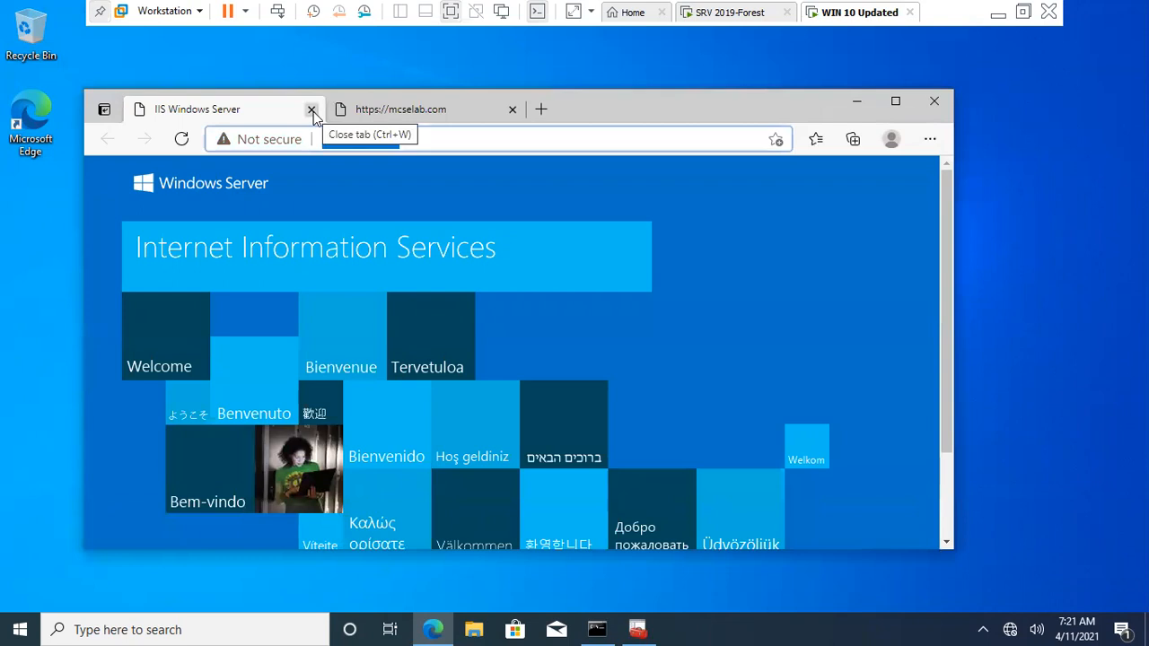
click(404, 139)
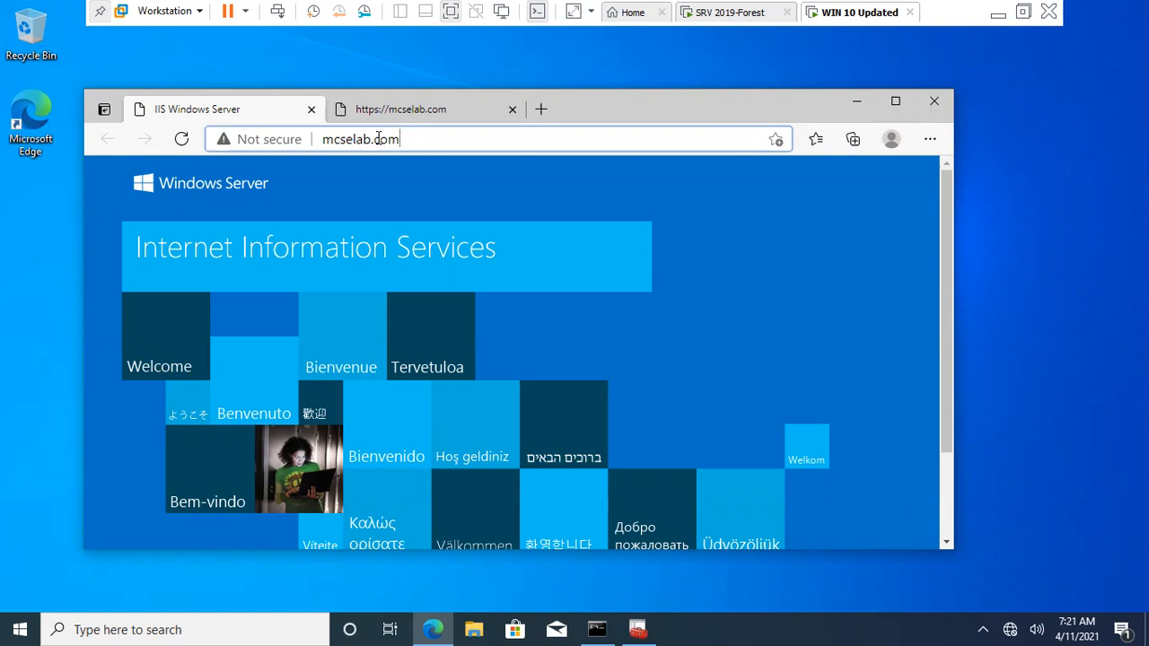
click(378, 138)
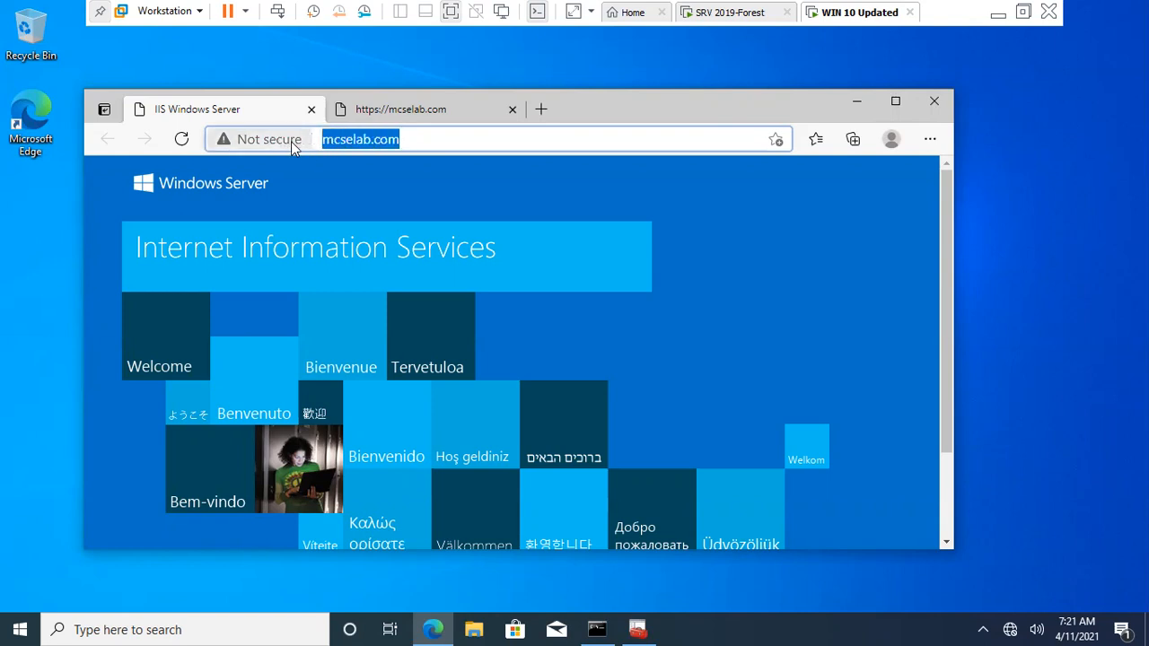
click(386, 115)
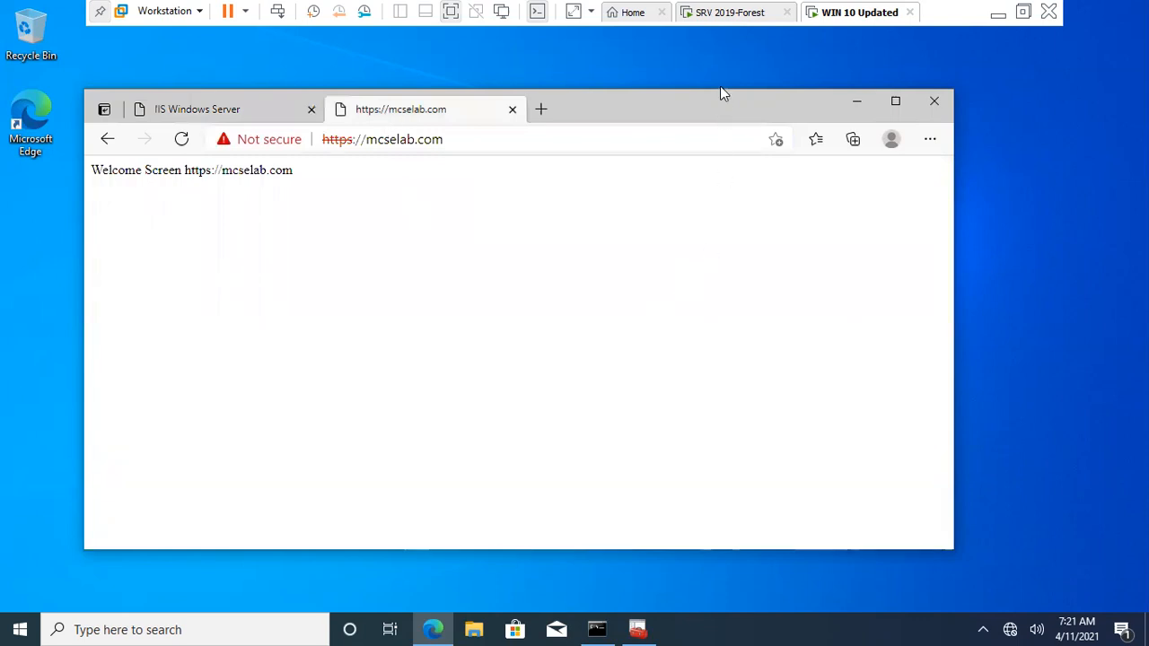
click(712, 12)
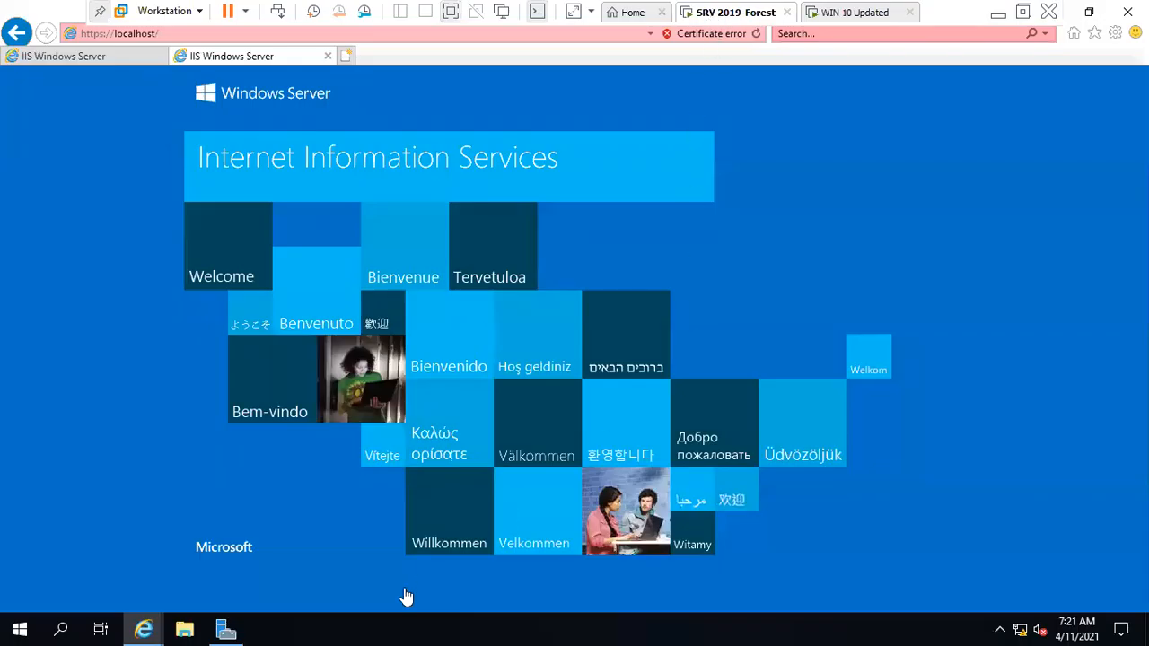
Open IIS Manager on SRV2, view the Default Web Site home page, then return to Server Manager.
click(229, 628)
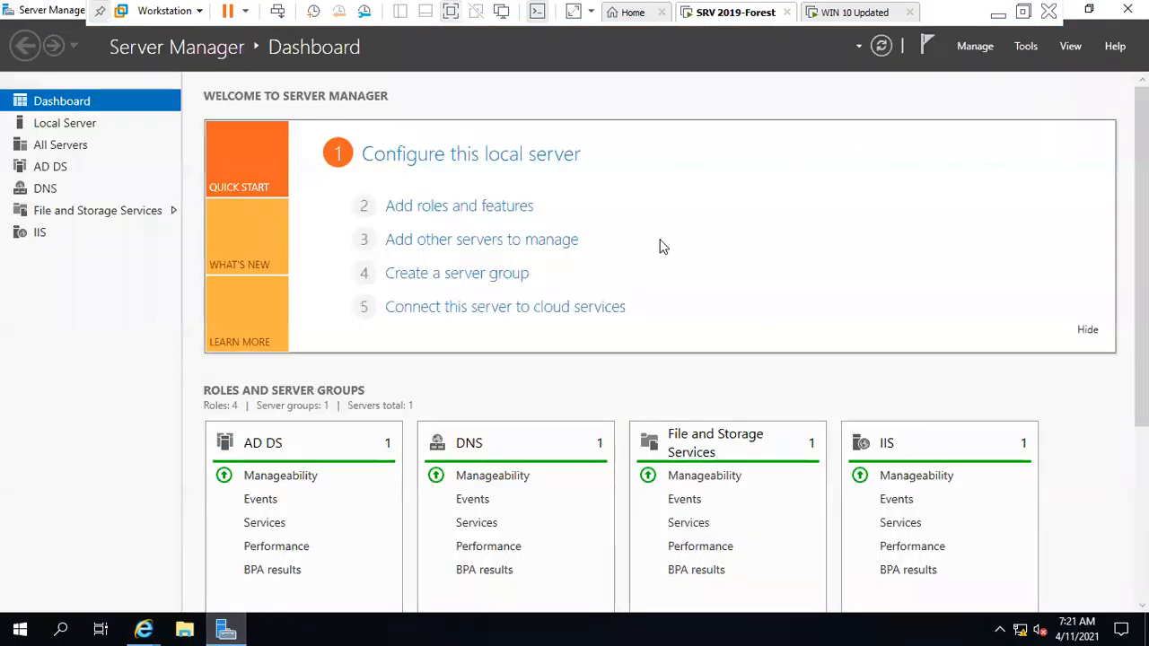
click(1026, 46)
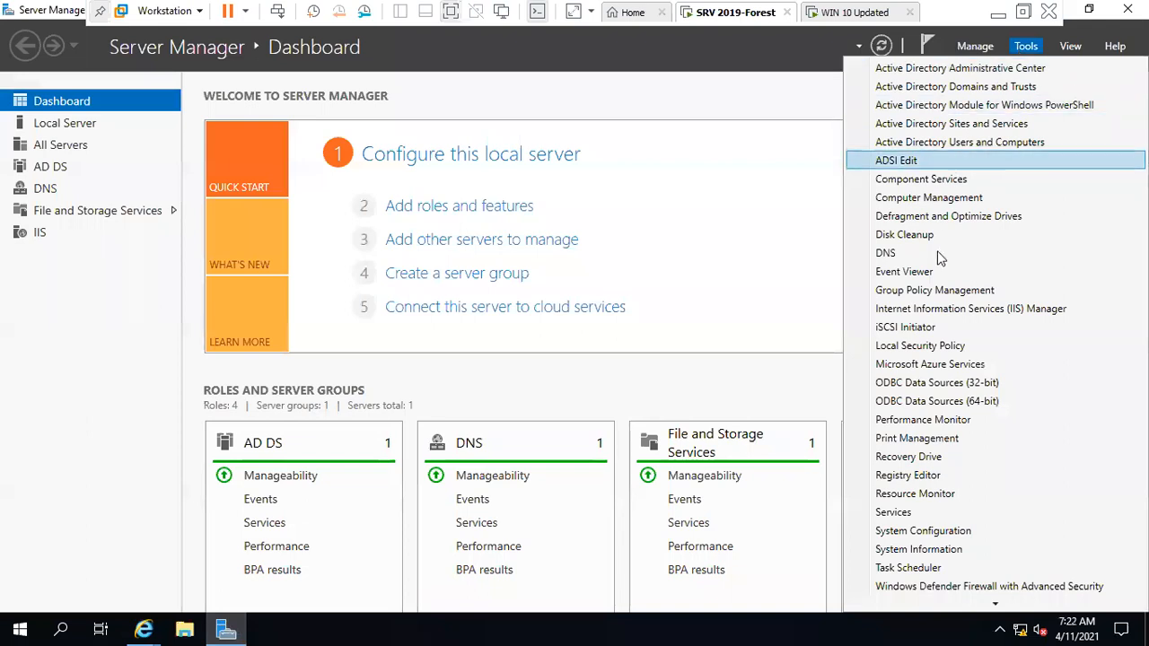
click(940, 321)
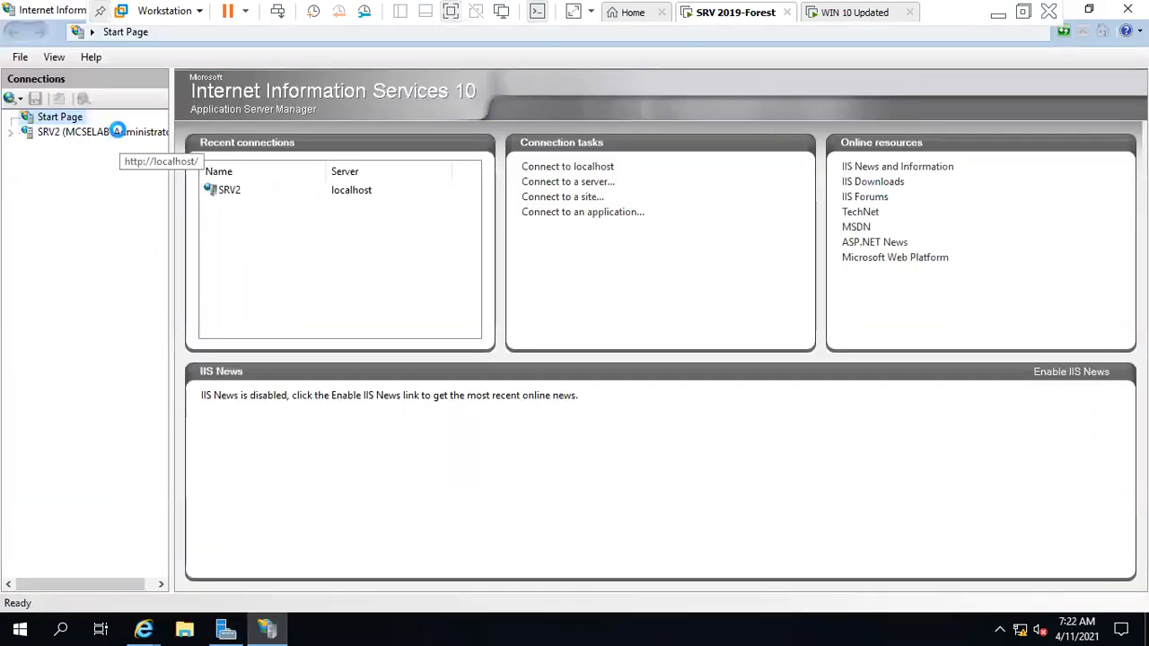
click(117, 131)
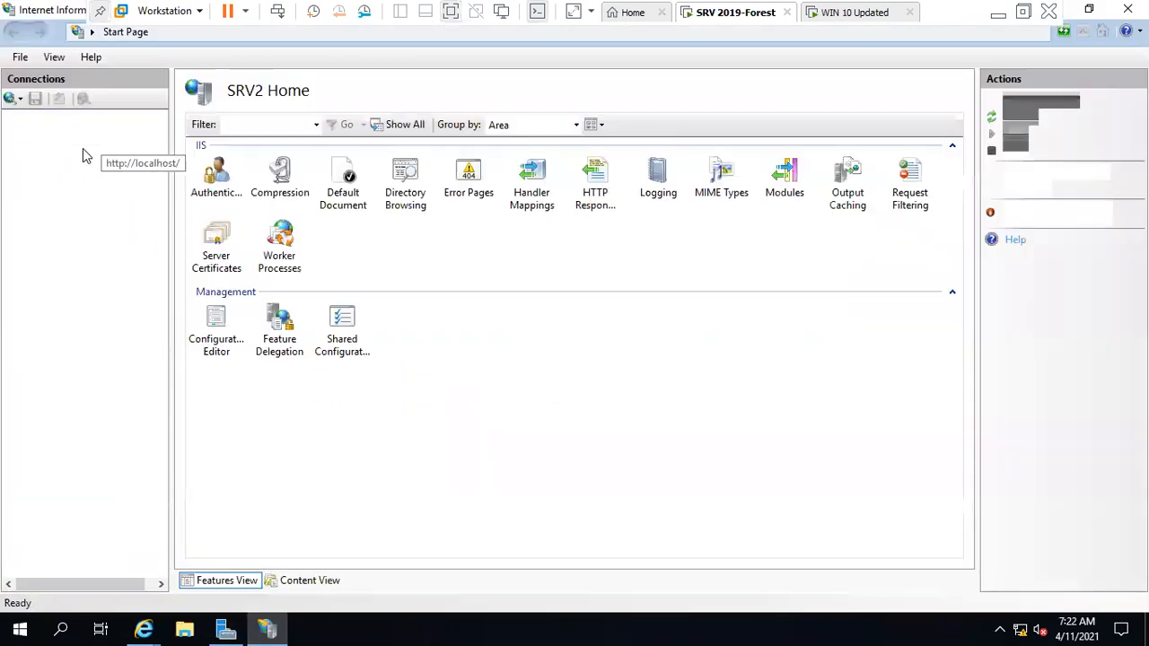
click(90, 147)
click(64, 163)
click(65, 179)
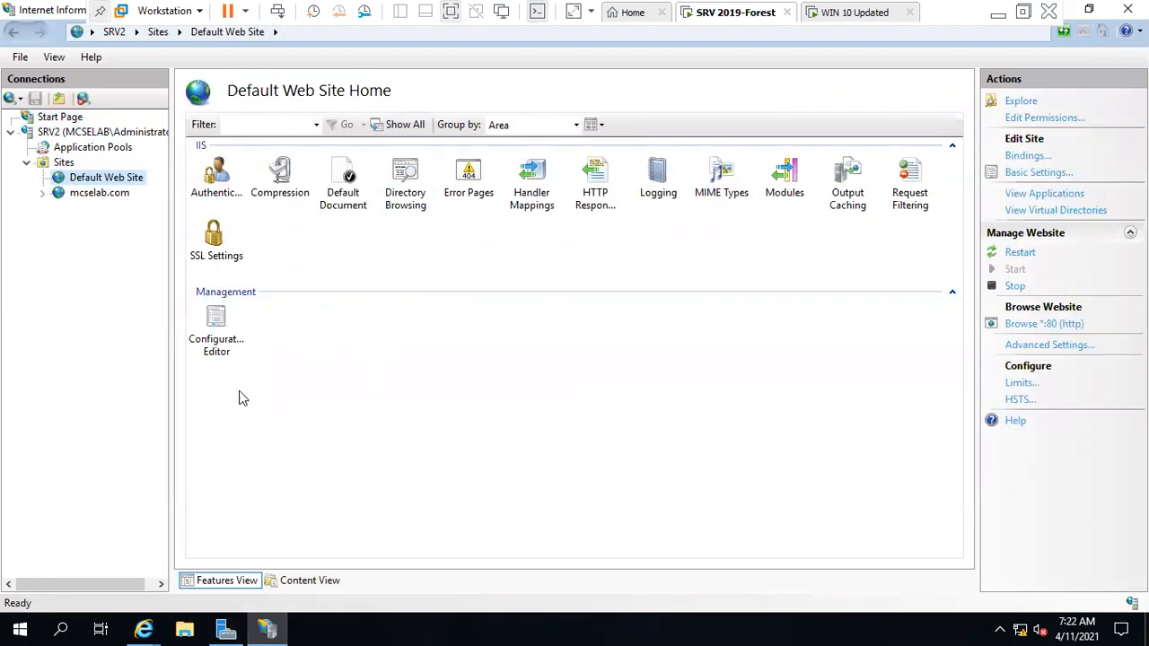
click(226, 630)
Start Add Roles and Features and expand Web Server (IIS) > Web Server on the Server Roles page.
click(454, 221)
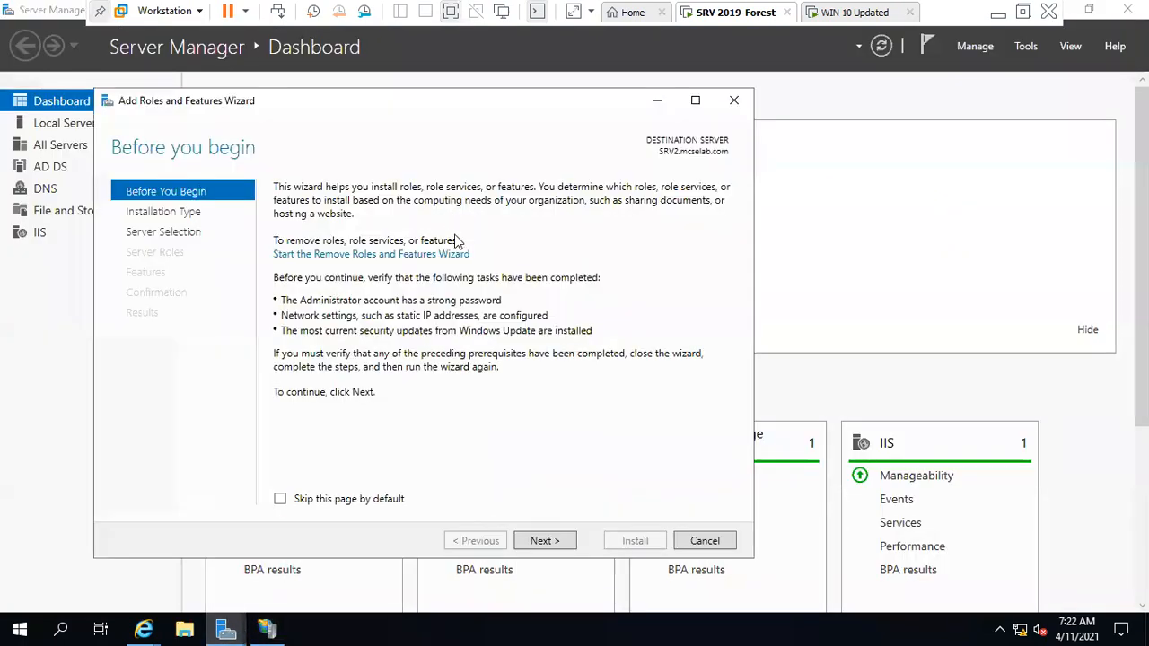
click(541, 541)
click(542, 541)
click(541, 541)
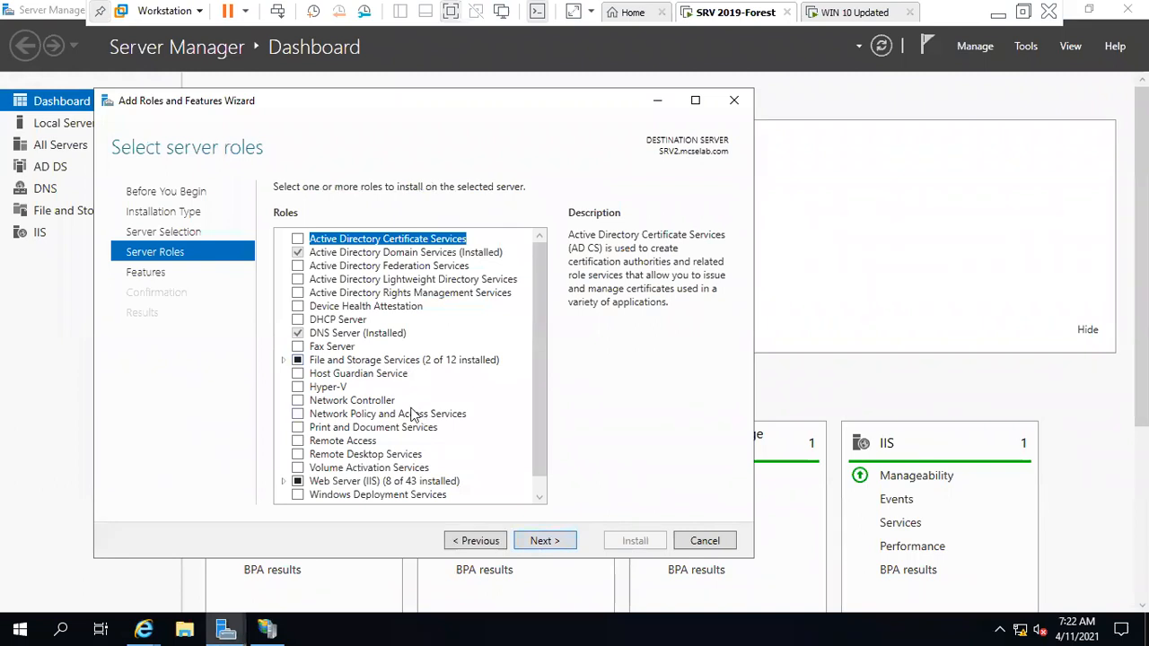
click(410, 483)
click(283, 481)
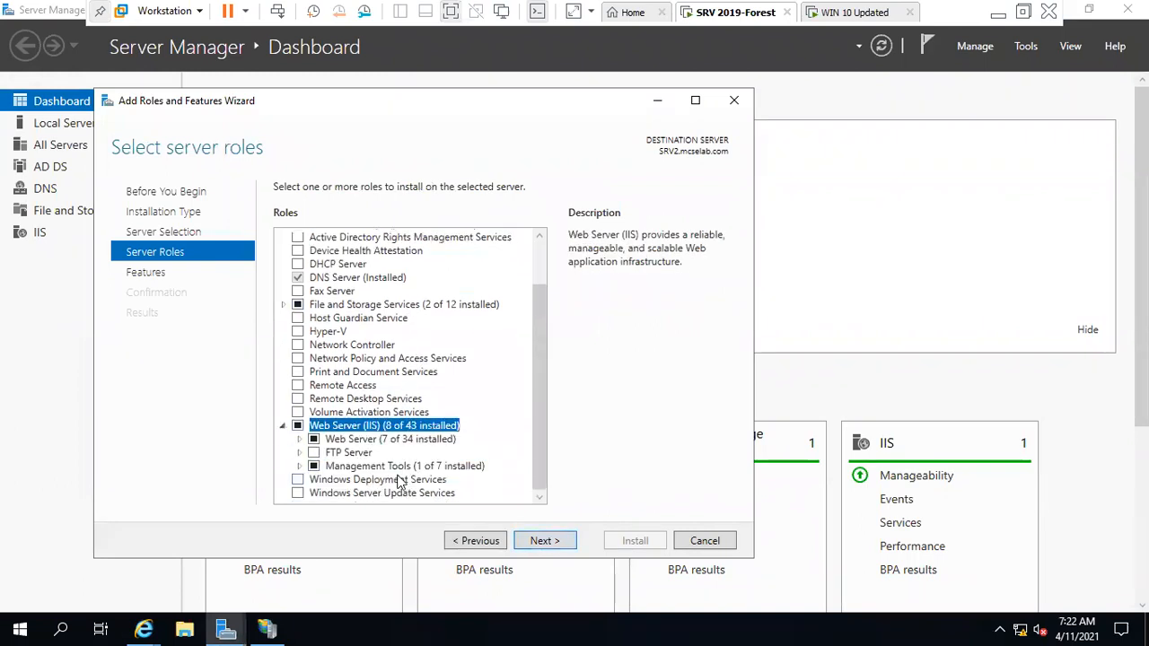
click(299, 440)
Check HTTP Redirection under Common HTTP Features and start installing it.
scroll(302, 449, down, 1)
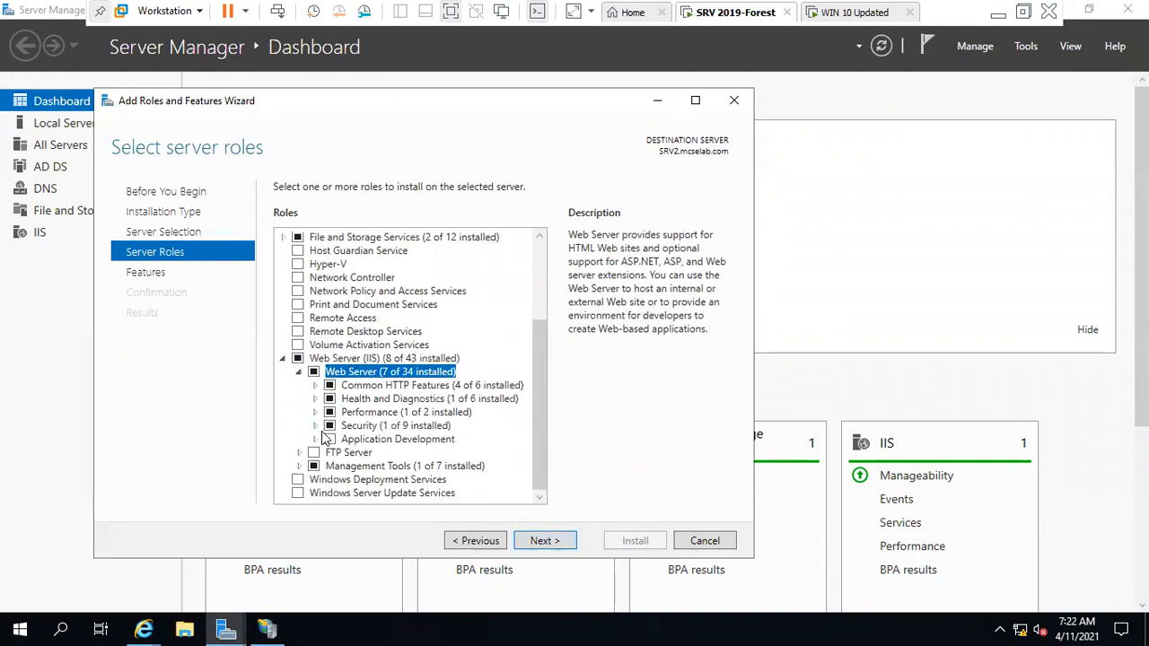
click(316, 386)
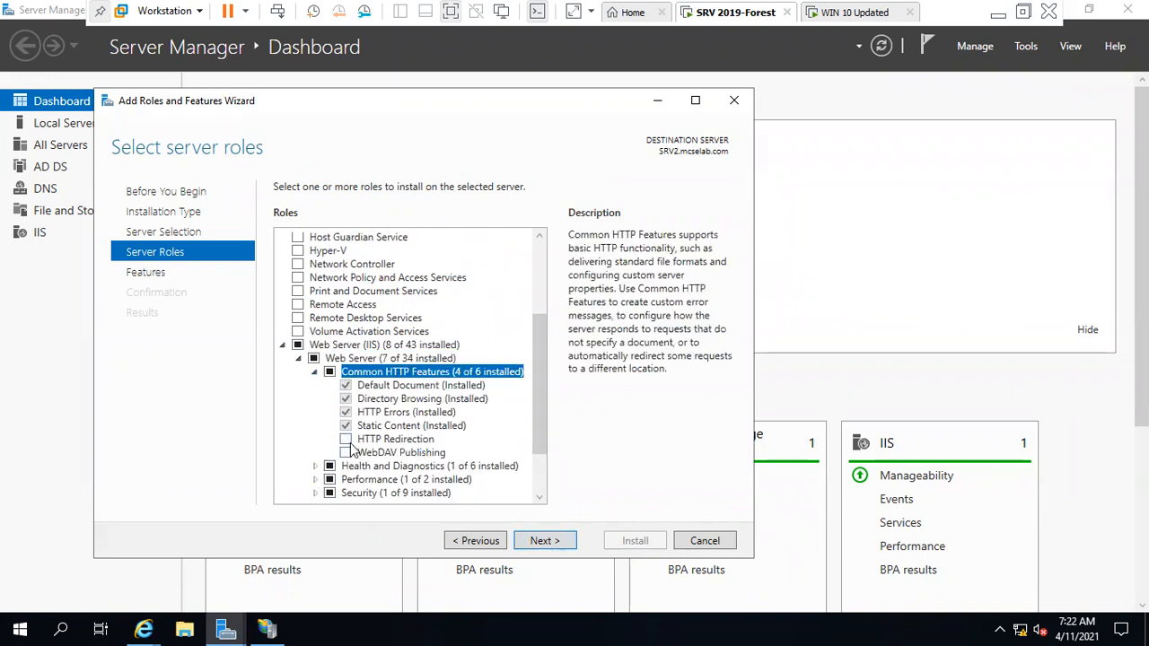
click(347, 440)
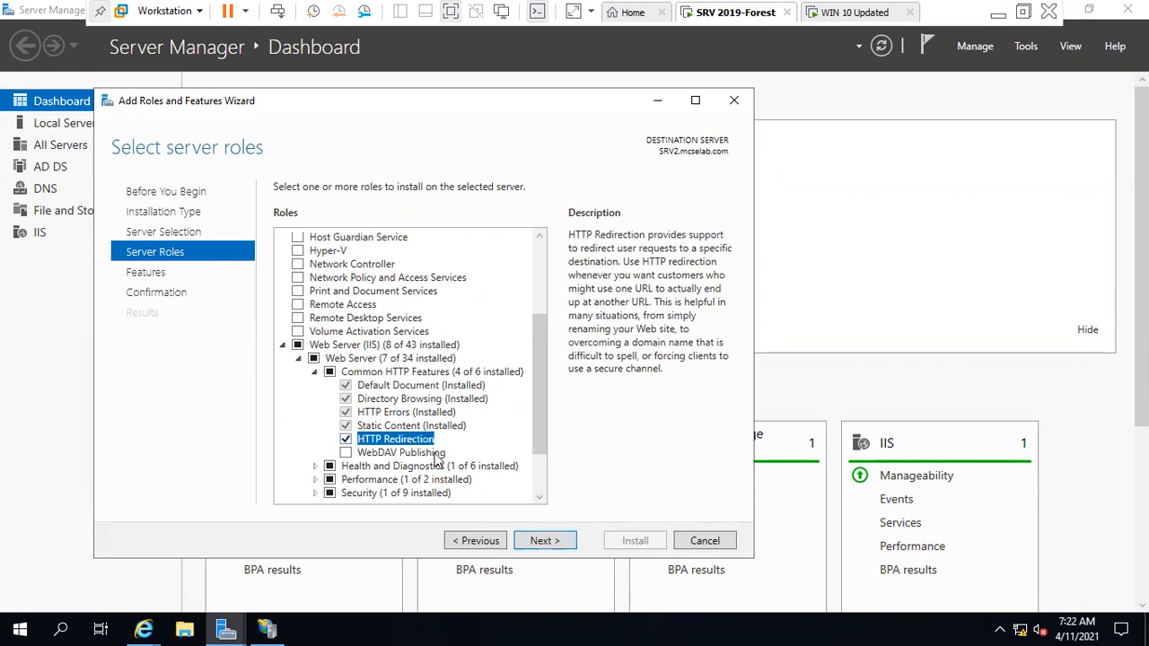
click(551, 541)
click(551, 541)
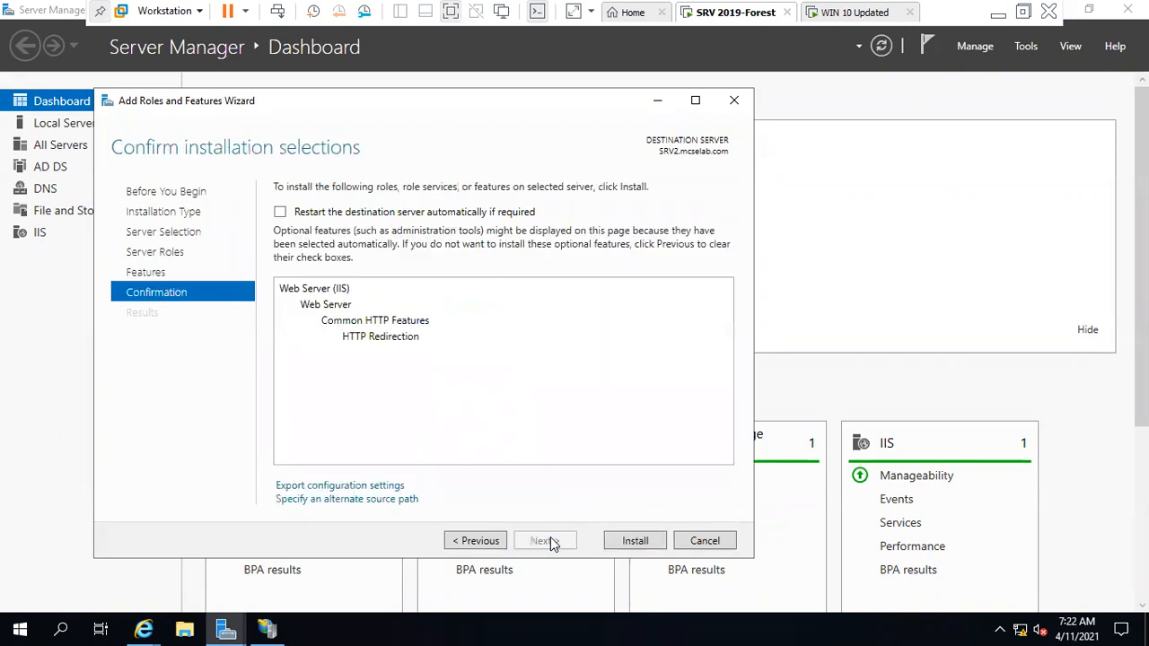
click(638, 541)
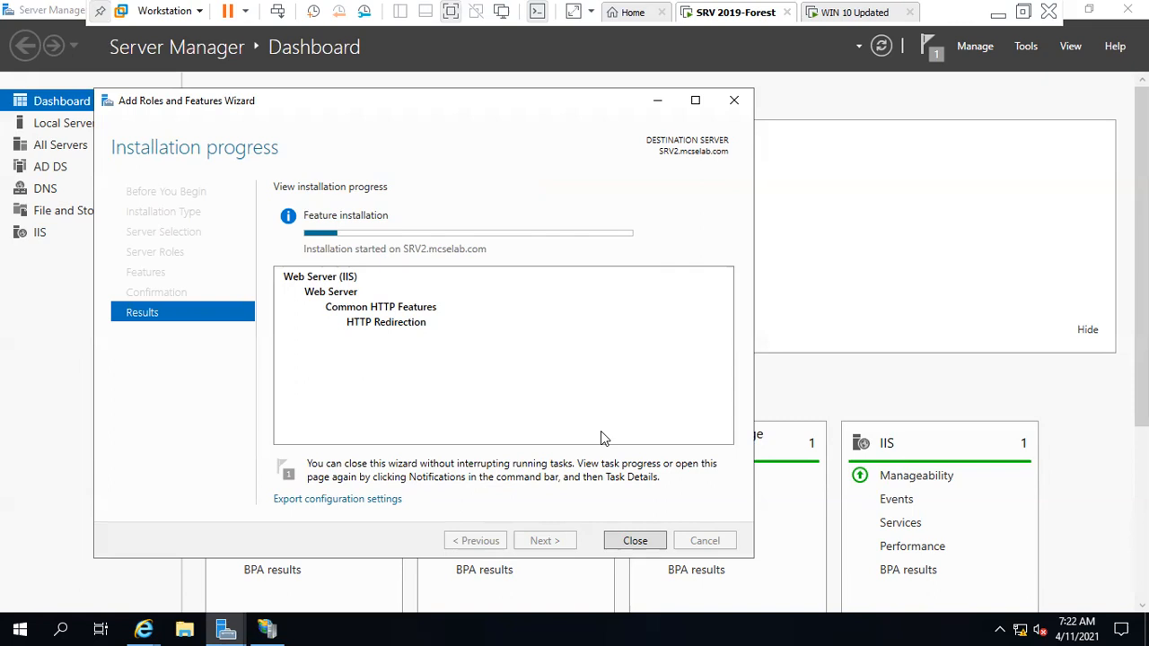
click(1022, 13)
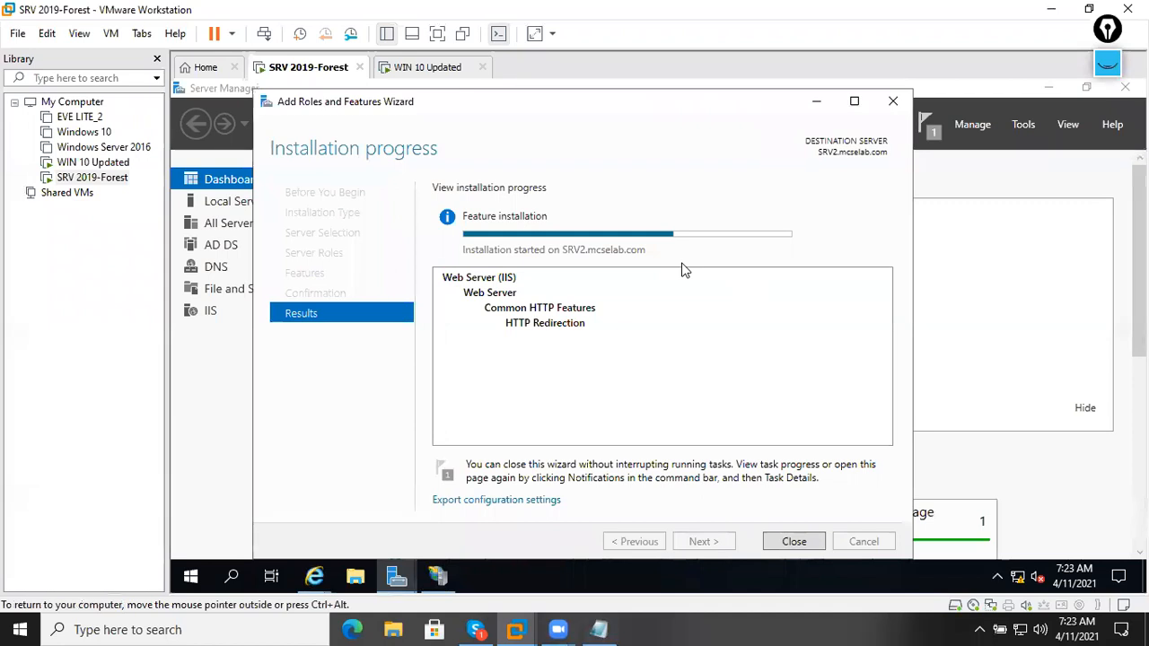
Close the finished wizard and open the Default Web Site home page in IIS Manager.
click(794, 541)
click(438, 576)
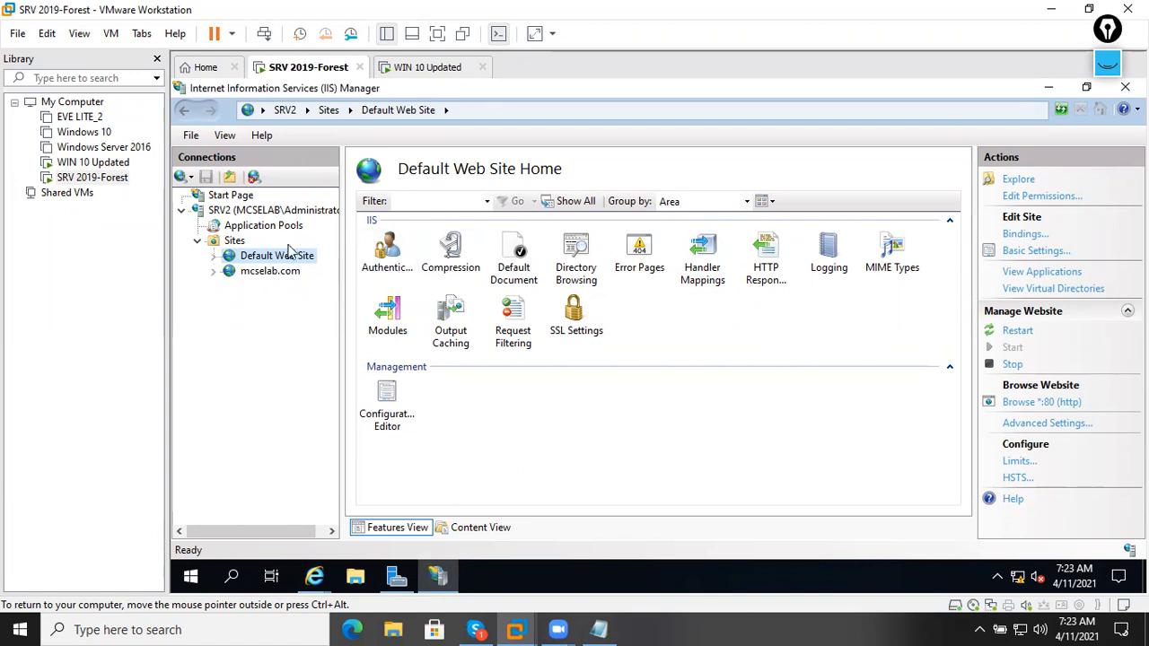
click(235, 240)
click(243, 258)
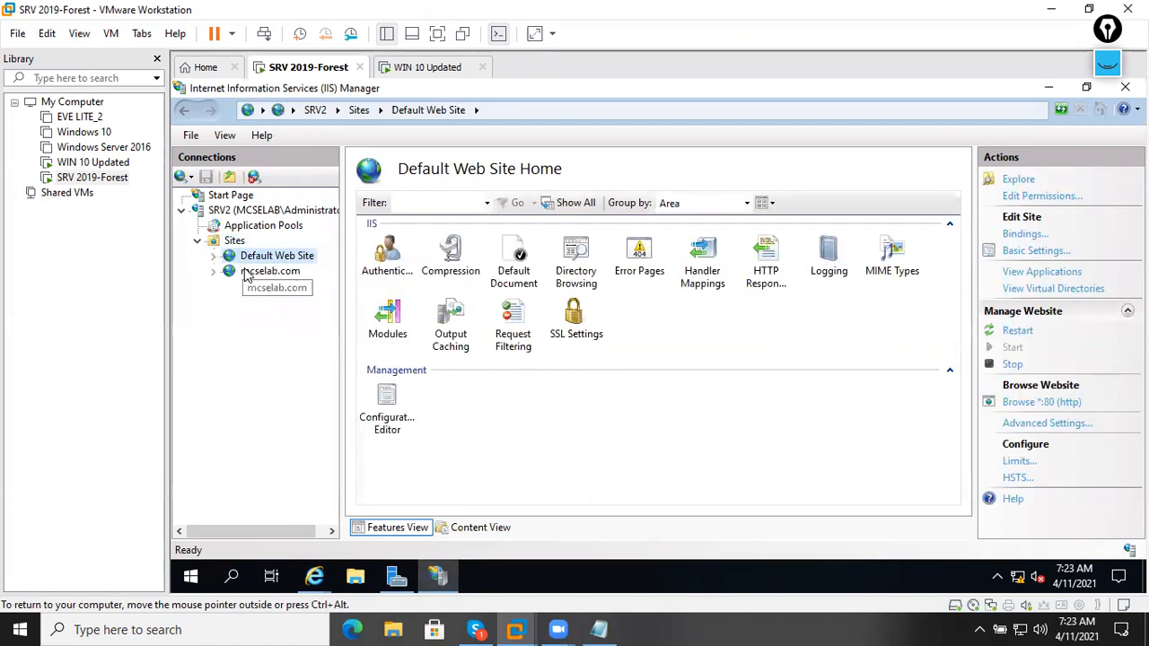
Restart IIS Manager from Tools and select HTTP Redirect on the Default Web Site.
click(1125, 87)
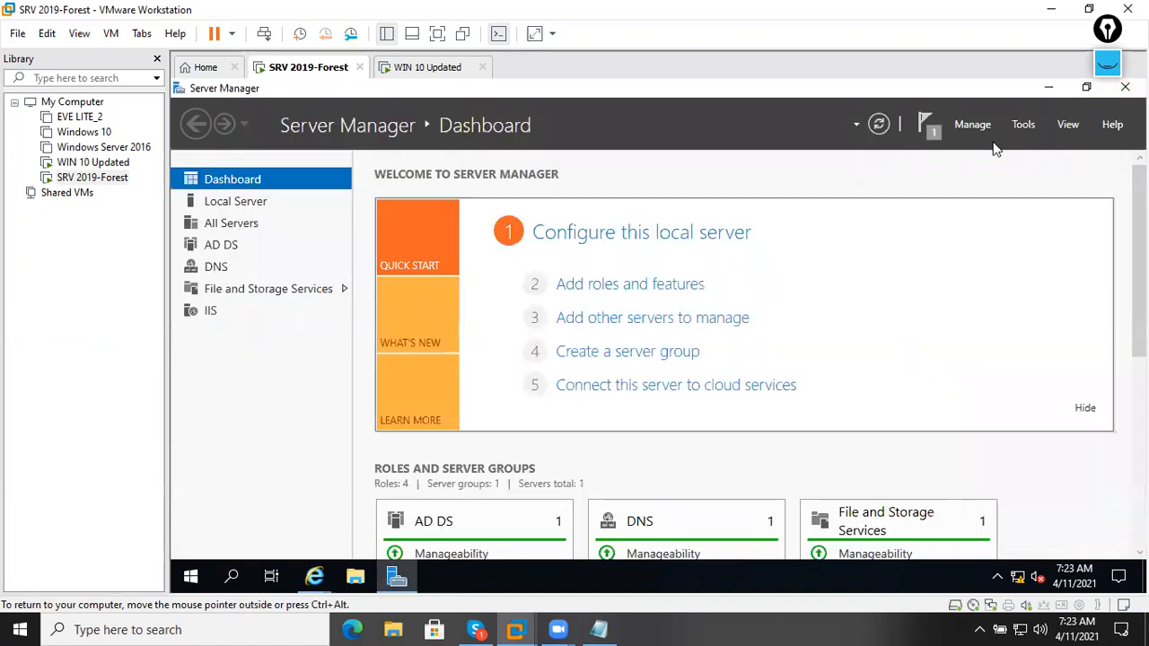
click(1024, 125)
click(948, 387)
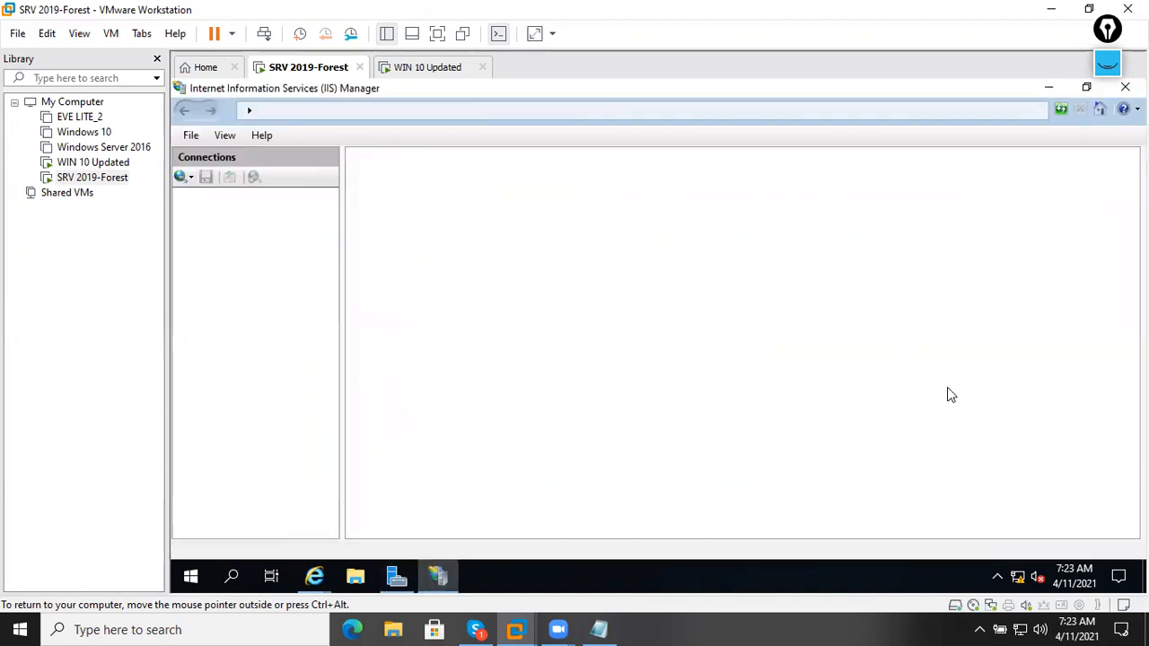
click(235, 241)
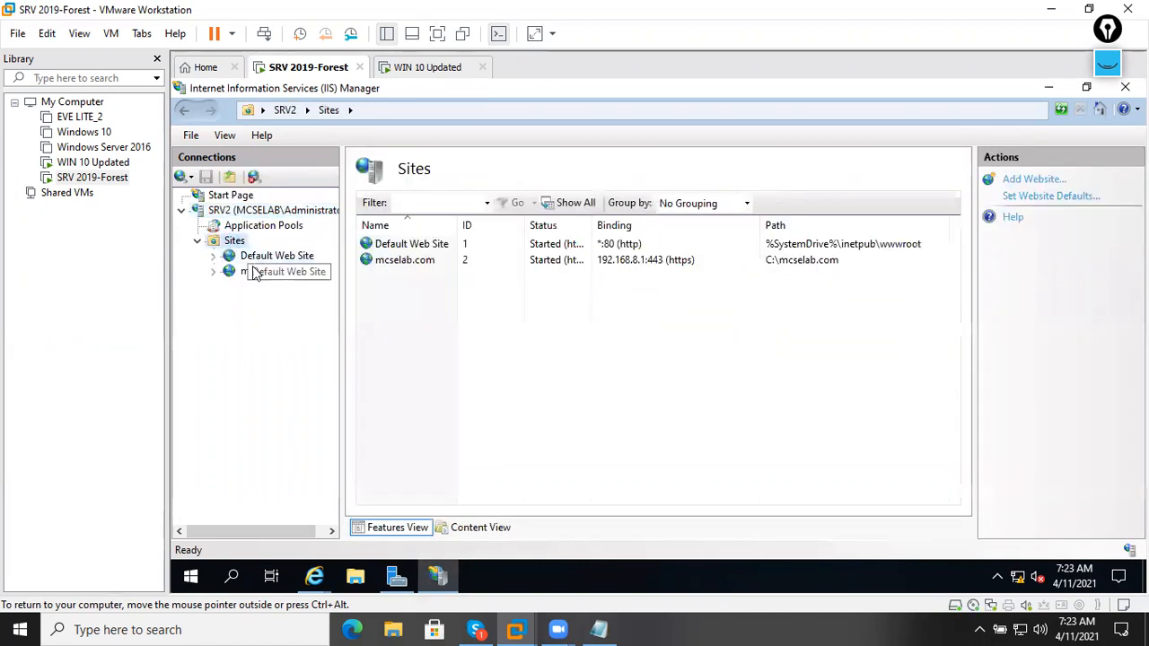
click(255, 272)
click(262, 258)
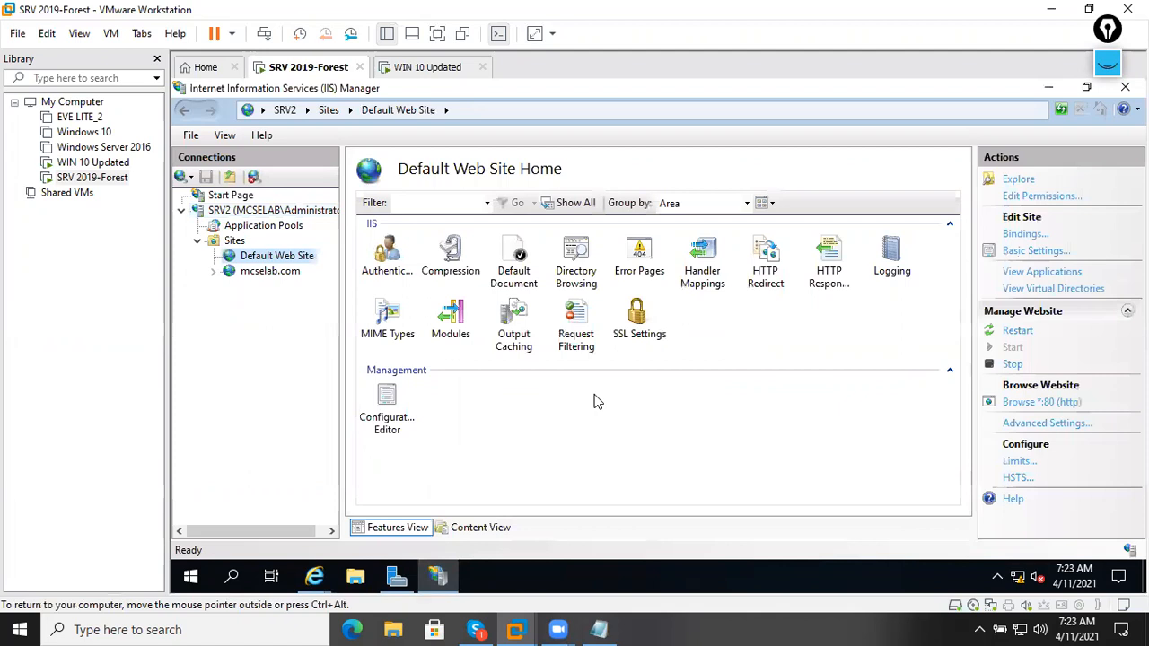
click(752, 284)
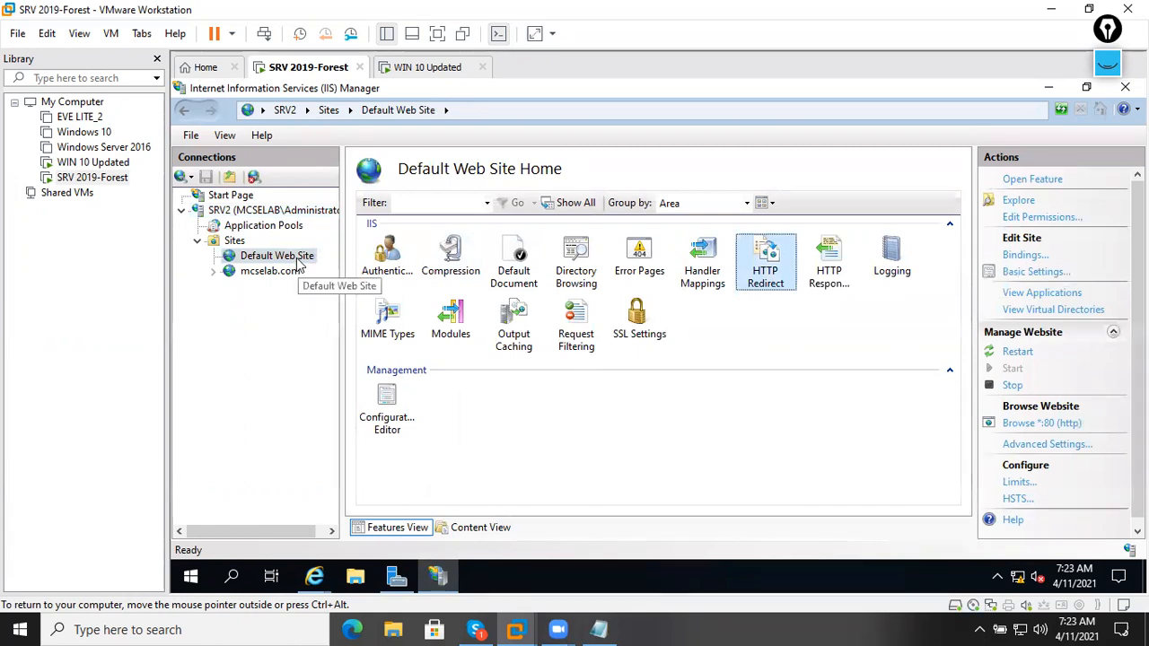
double_click(764, 263)
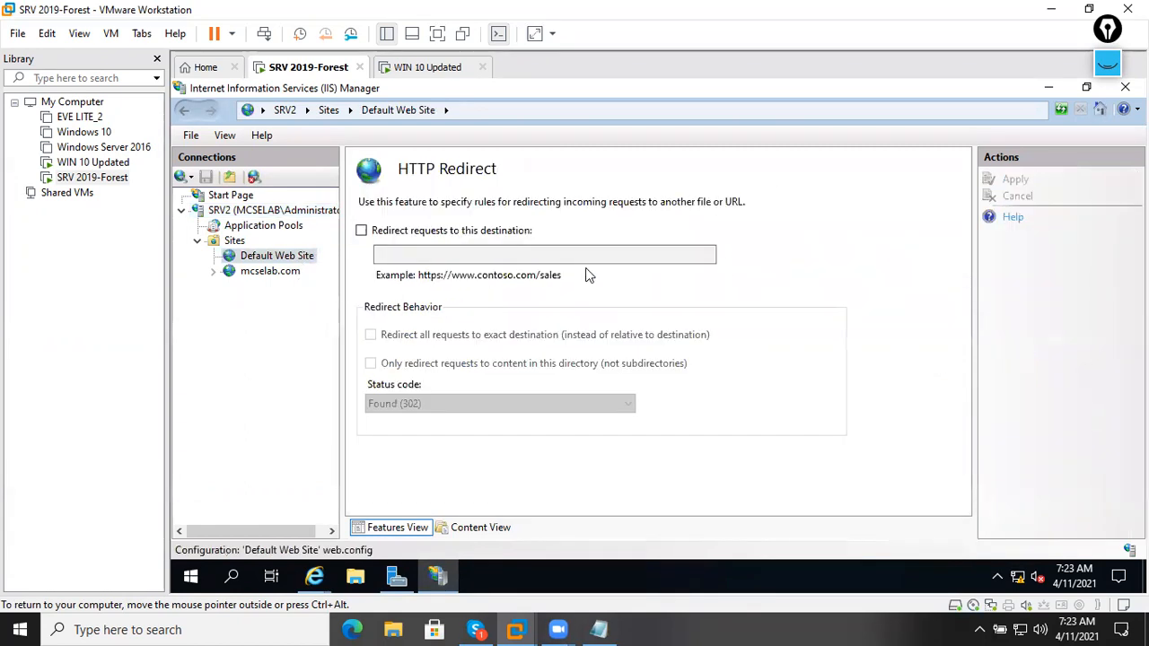
click(361, 231)
click(432, 255)
text(https://mcselab.com)
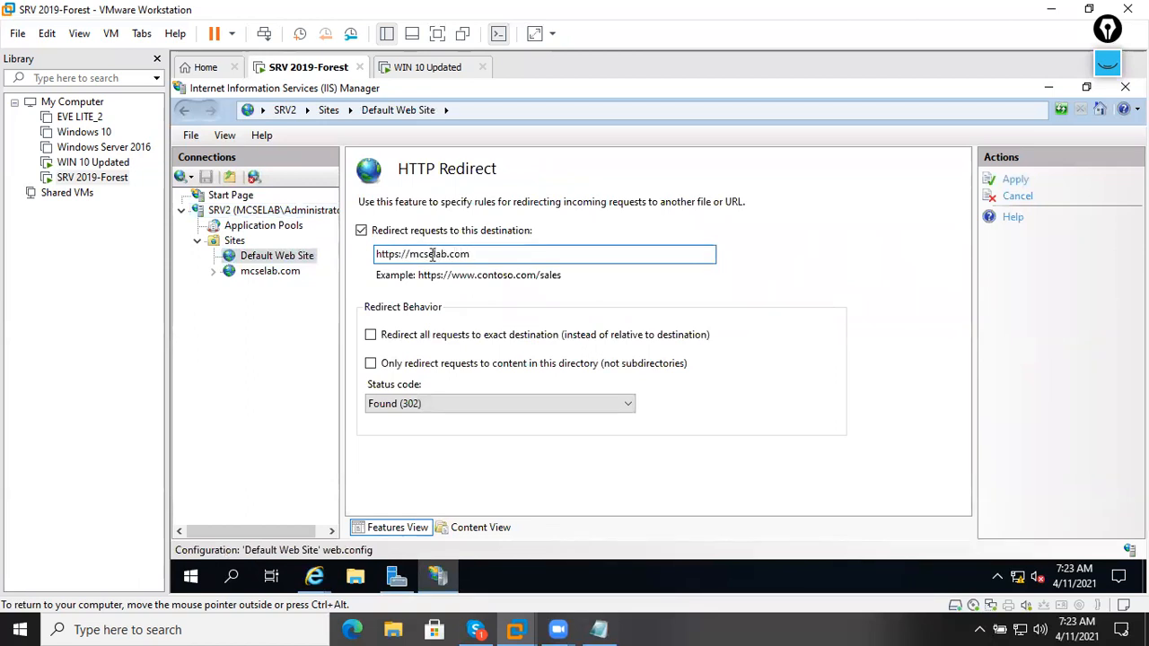
double_click(378, 254)
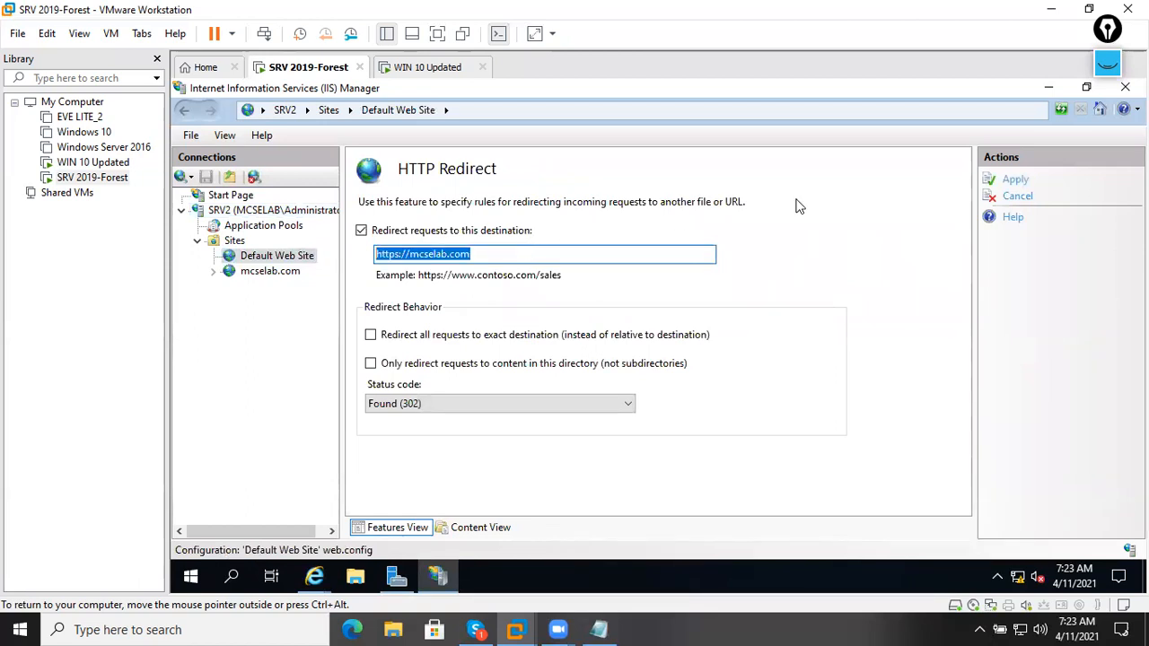
click(1016, 179)
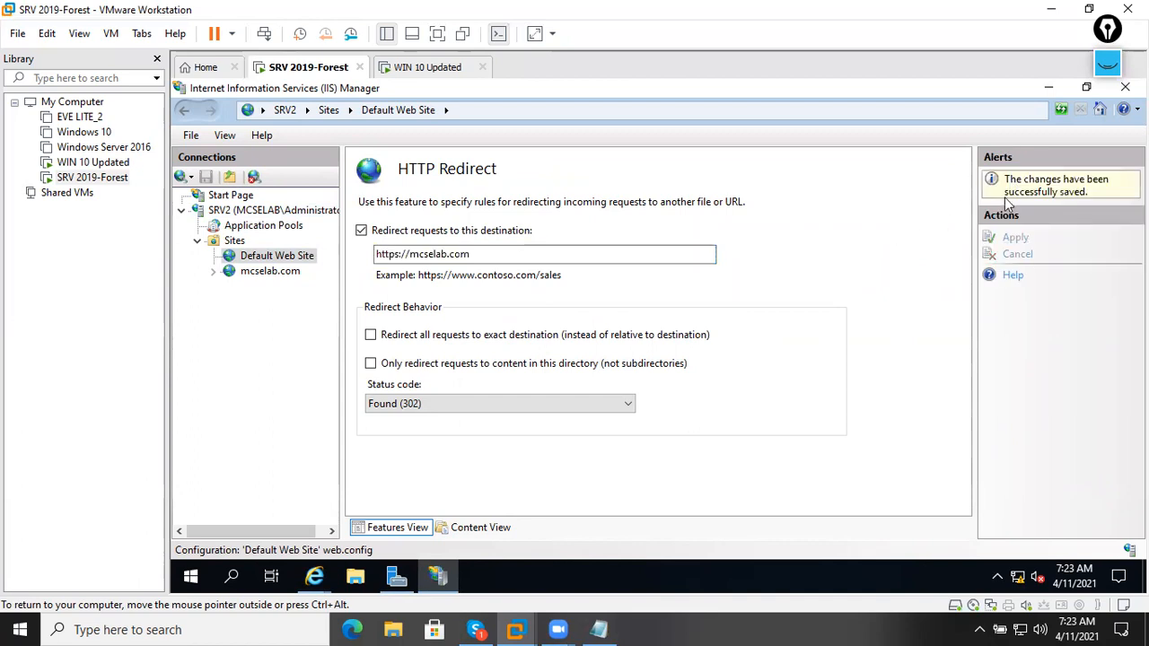
On the Windows 10 client's browser, copy the mcselab.com address from the IIS page.
click(1049, 88)
click(429, 67)
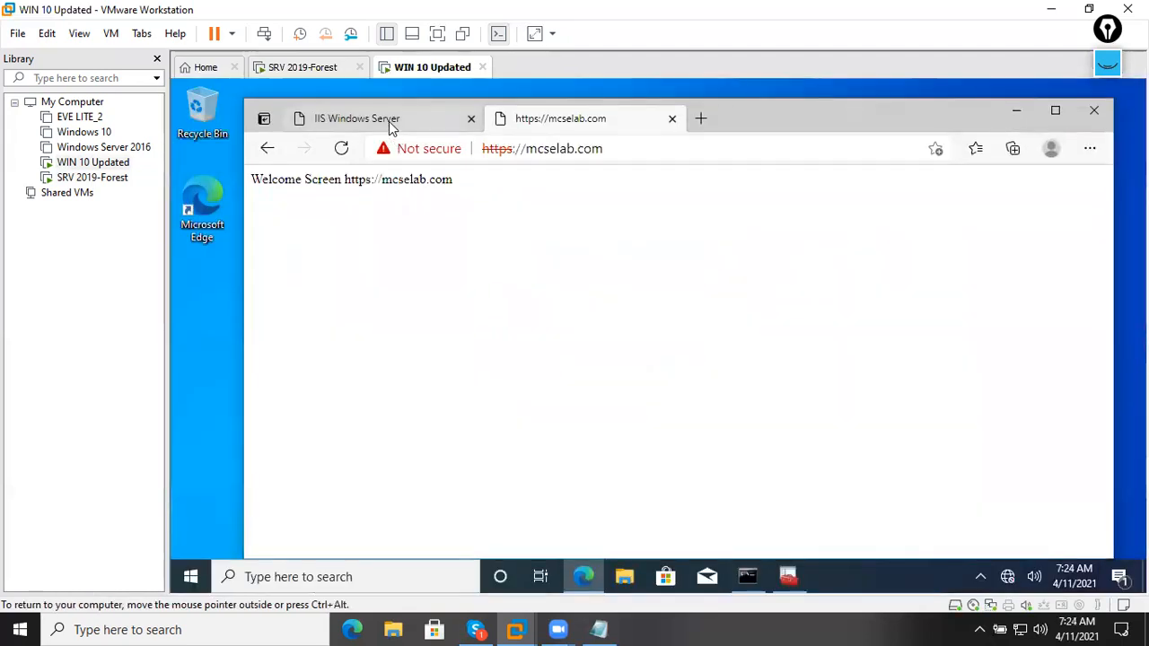
click(389, 121)
click(446, 148)
click(616, 141)
triple_click(535, 149)
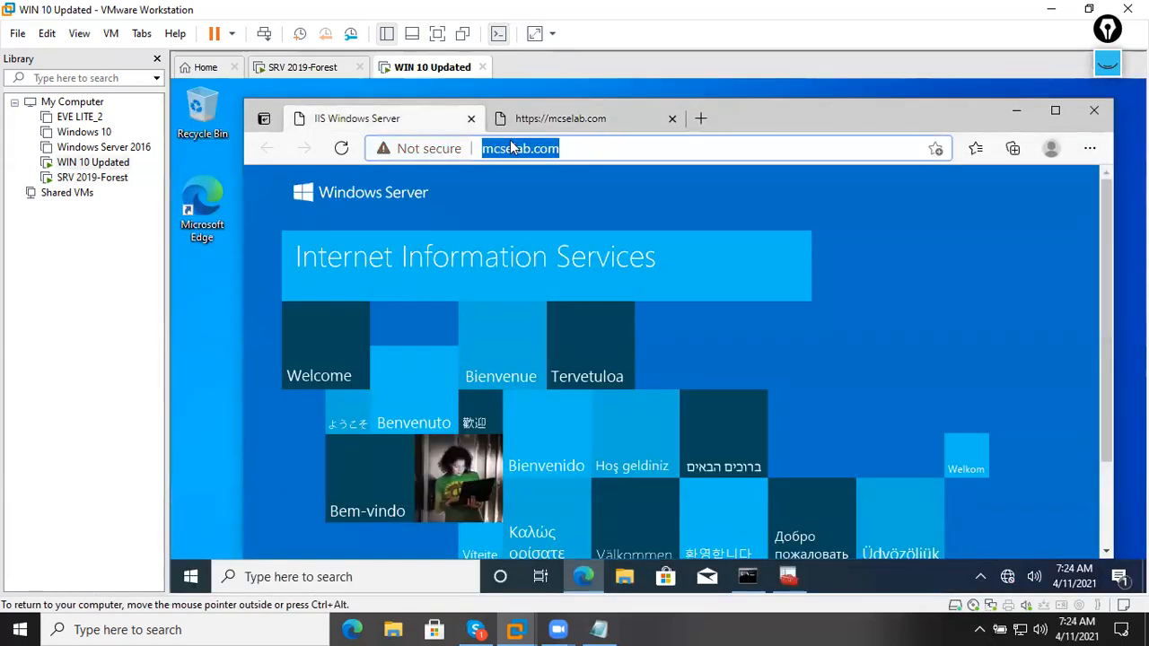
right_click(525, 144)
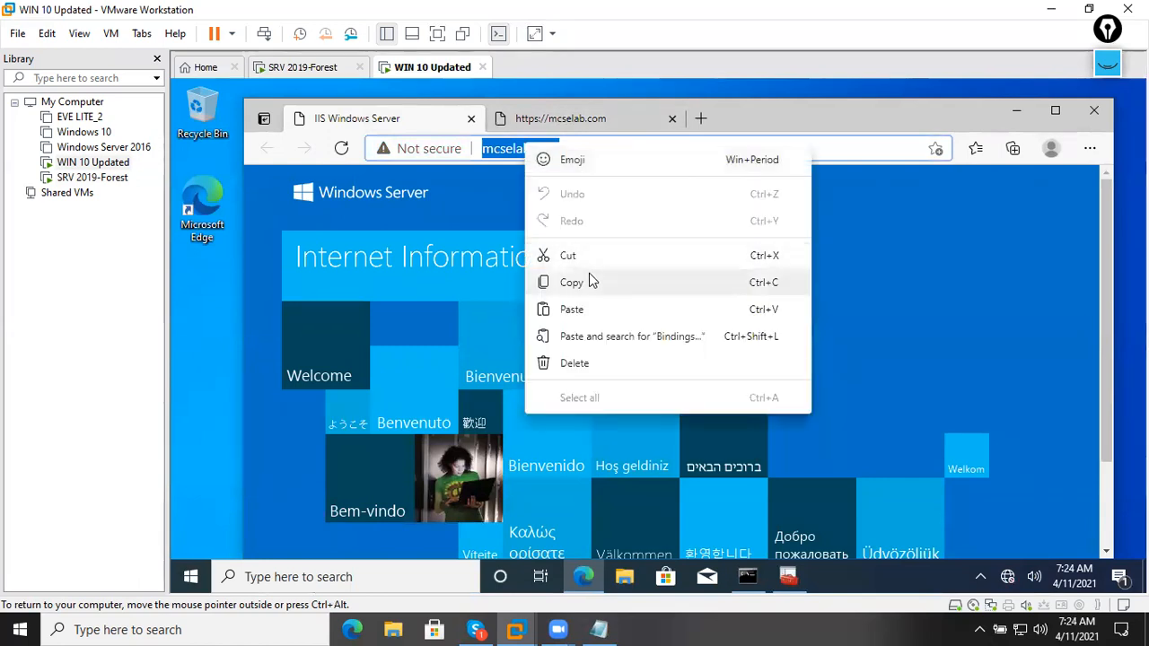
click(588, 280)
click(701, 119)
right_click(603, 153)
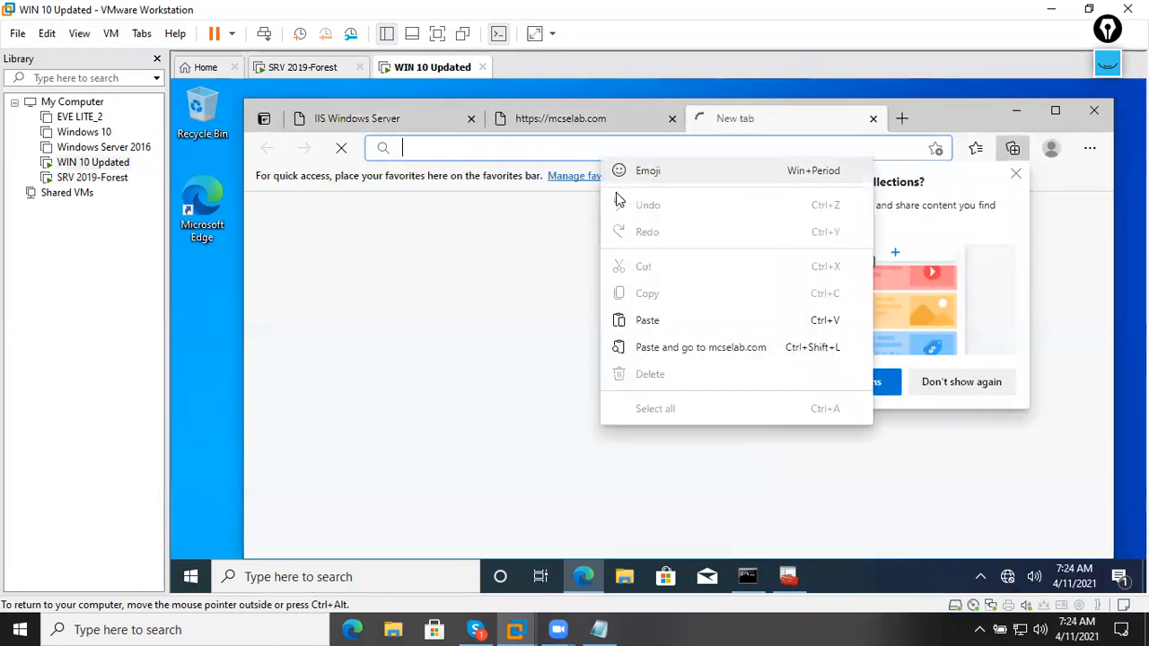
click(650, 317)
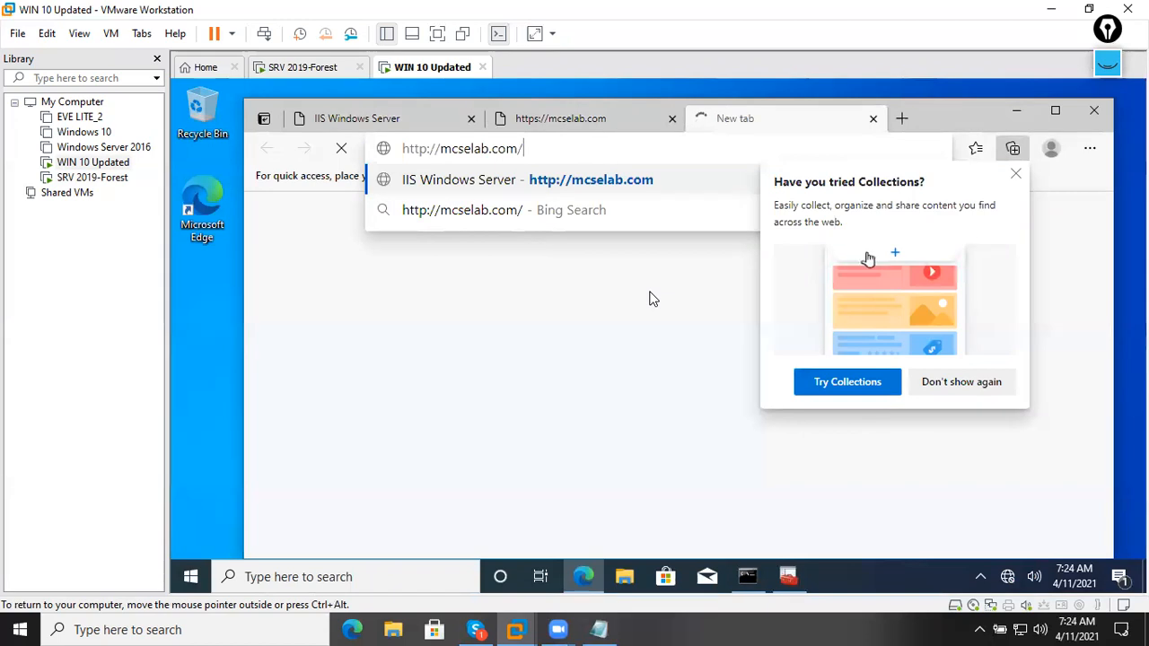
key(Return)
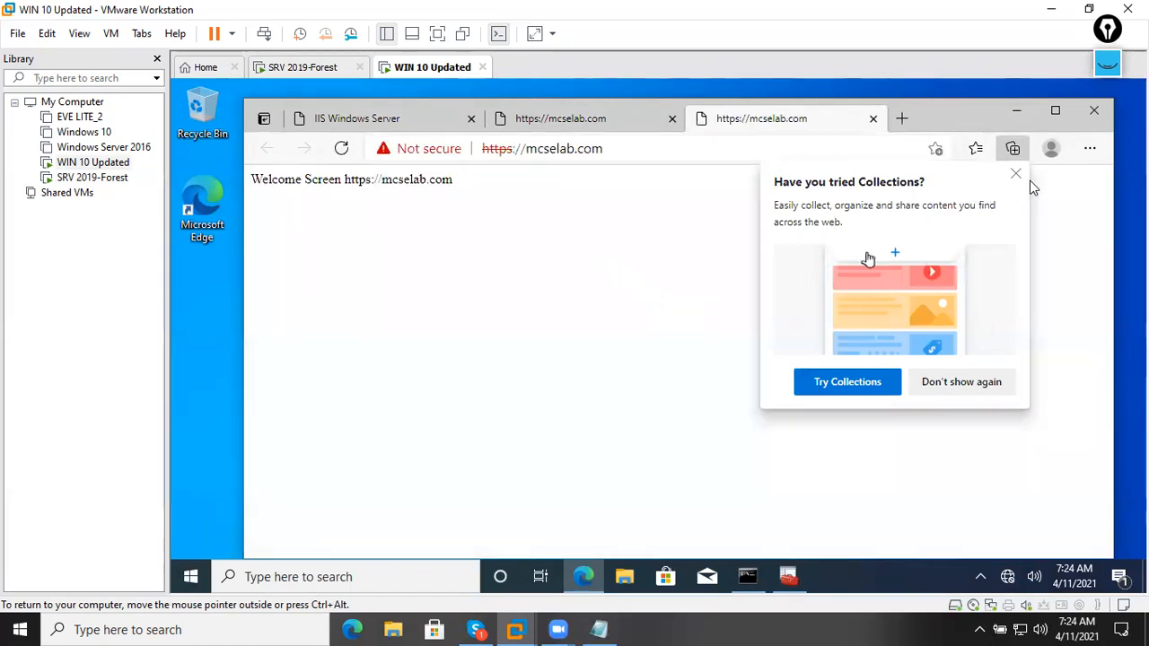
click(1017, 174)
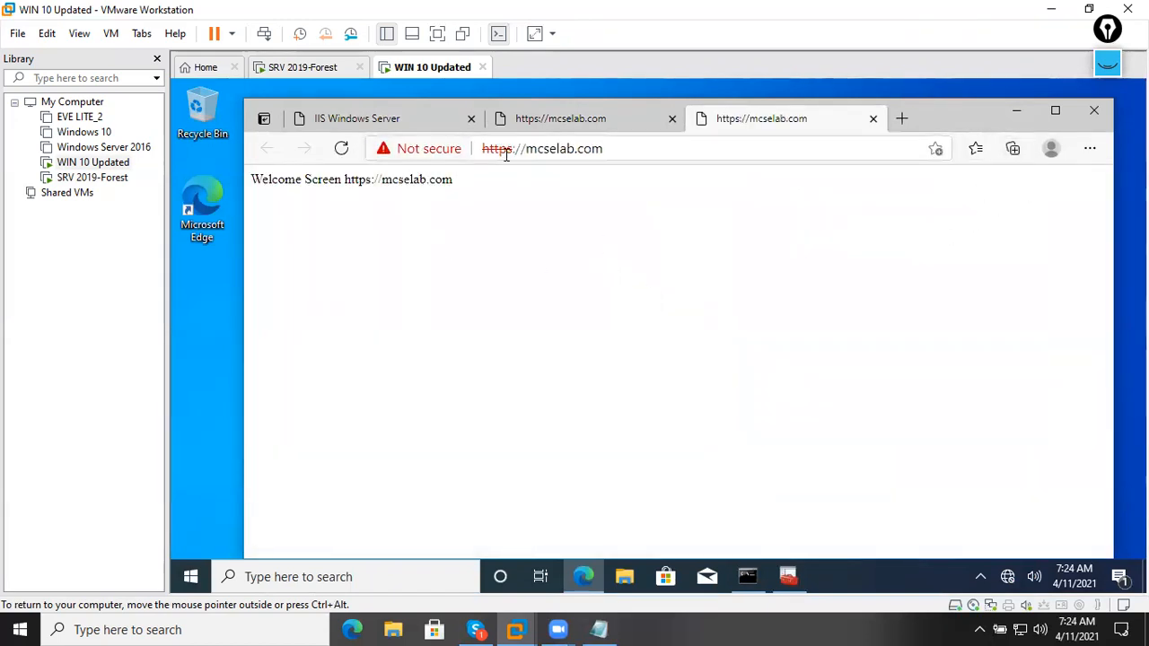
click(604, 122)
click(725, 120)
click(600, 128)
click(734, 117)
click(643, 122)
click(671, 119)
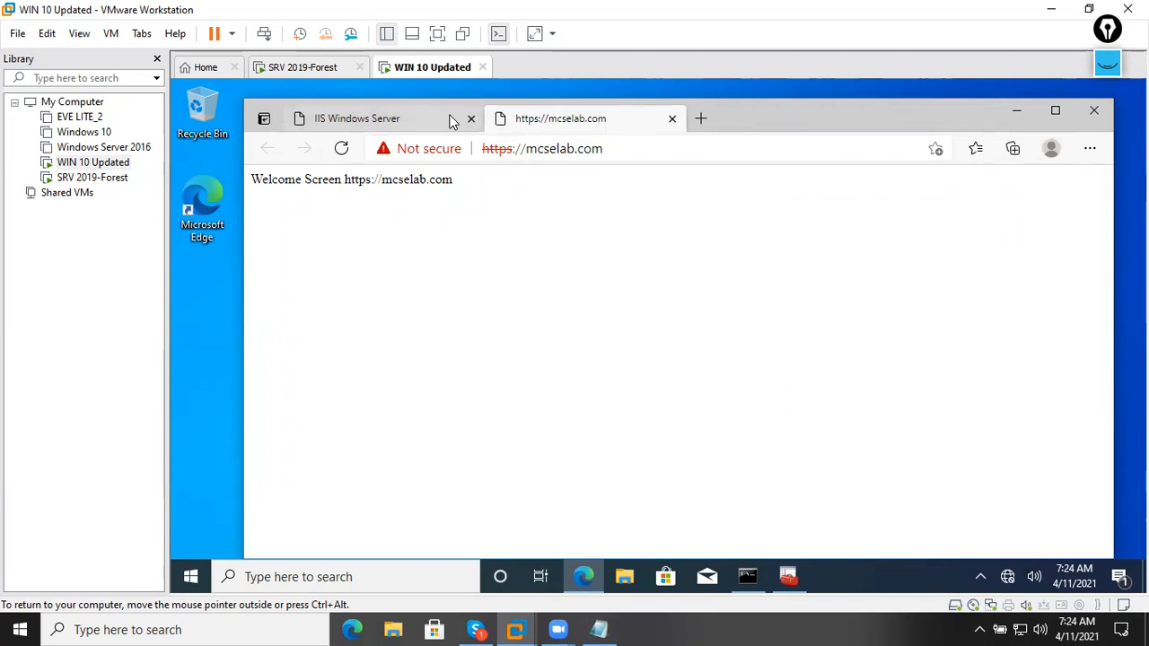
Return to the IIS Windows Server tab, select its address, and minimize VMware Workstation.
click(449, 118)
click(565, 151)
key(shift+Left)
key(shift+Left)
key(shift+Left)
key(shift+Left)
key(shift+Left)
key(shift+Left)
key(shift+Left)
key(shift+Left)
key(shift+Left)
key(shift+Left)
key(shift+Left)
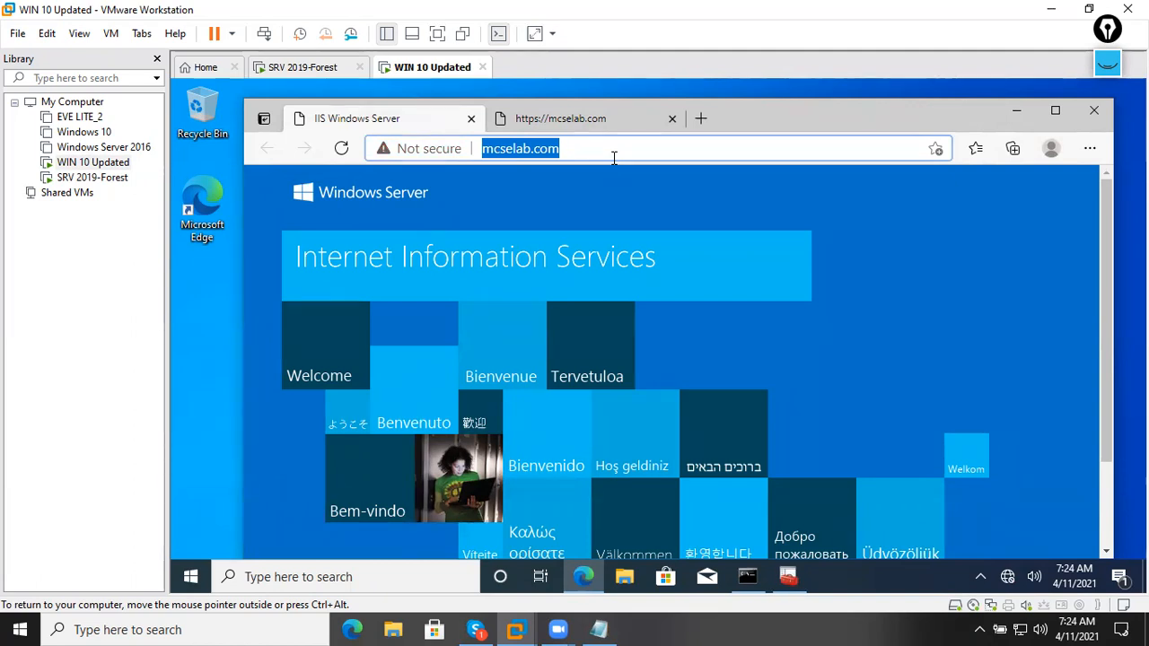
click(615, 630)
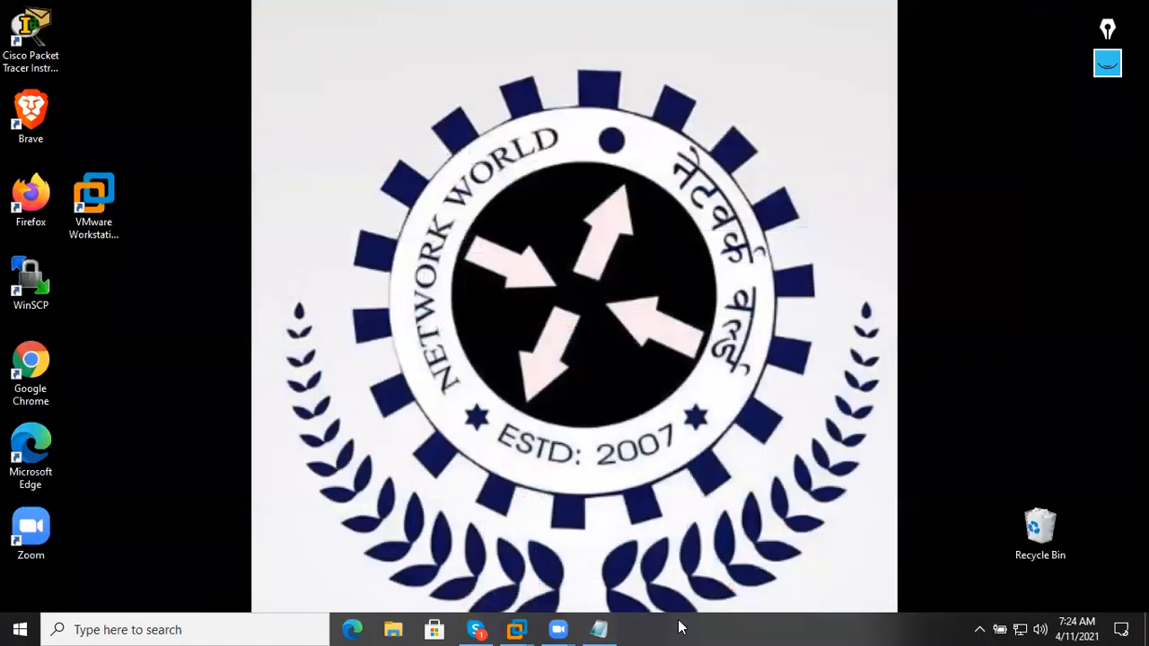
Highlight the '-Multiple web hosting' line in the Notepad lesson notes, then go back to the SRV 2019-Forest VM.
click(610, 629)
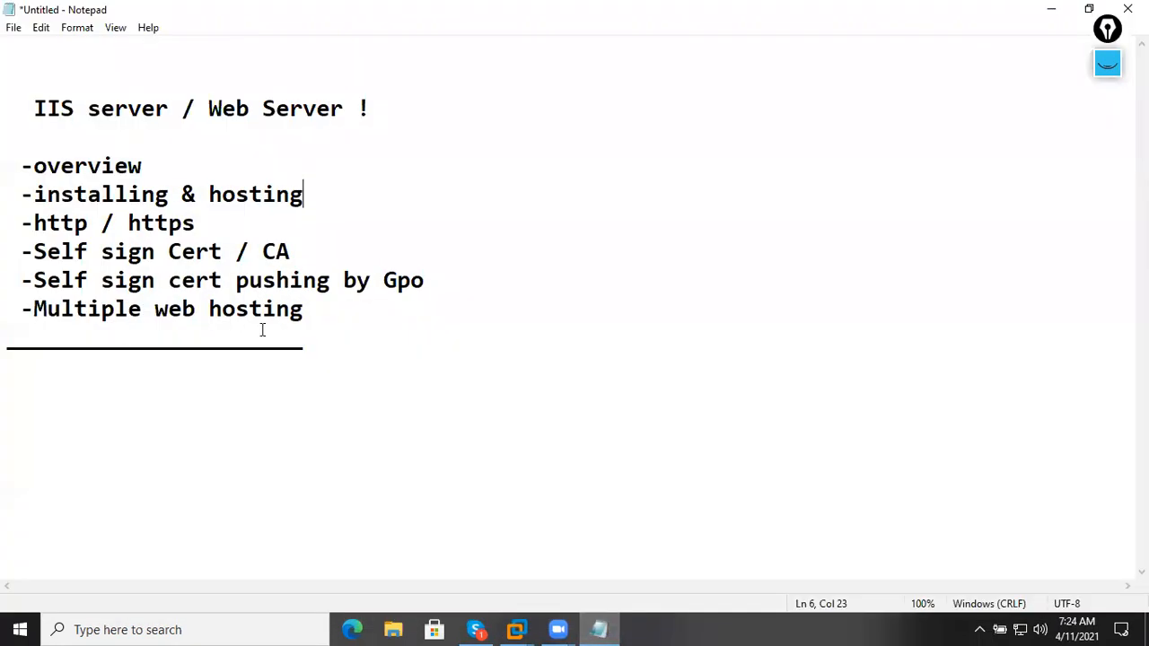
drag(316, 313, 22, 312)
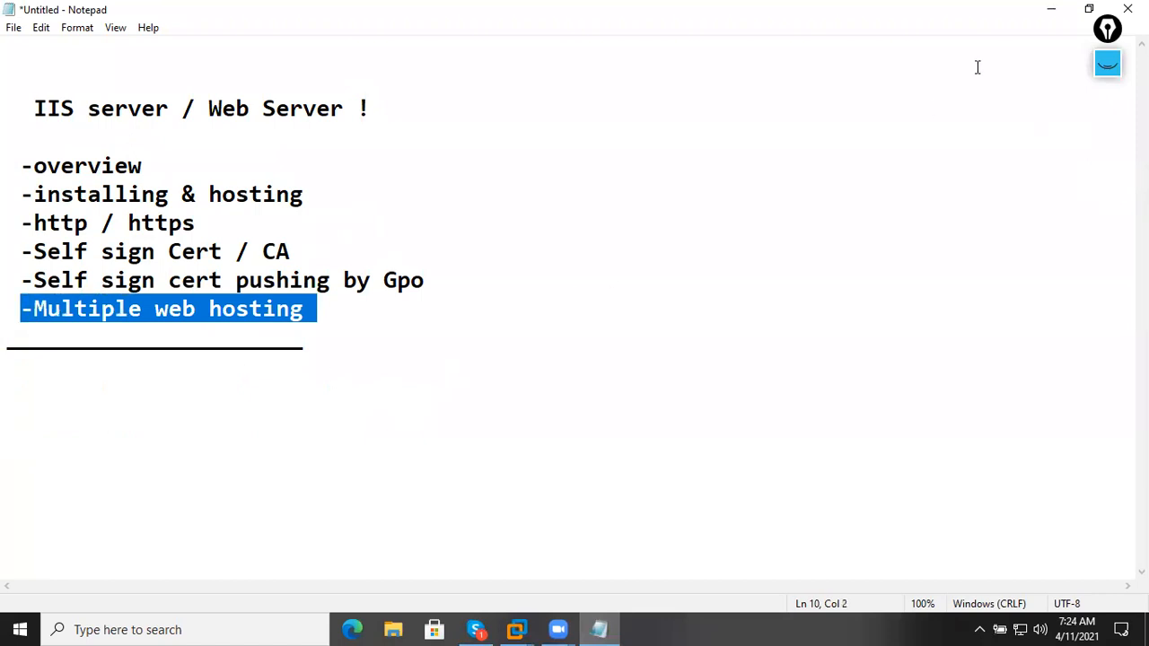
click(1048, 11)
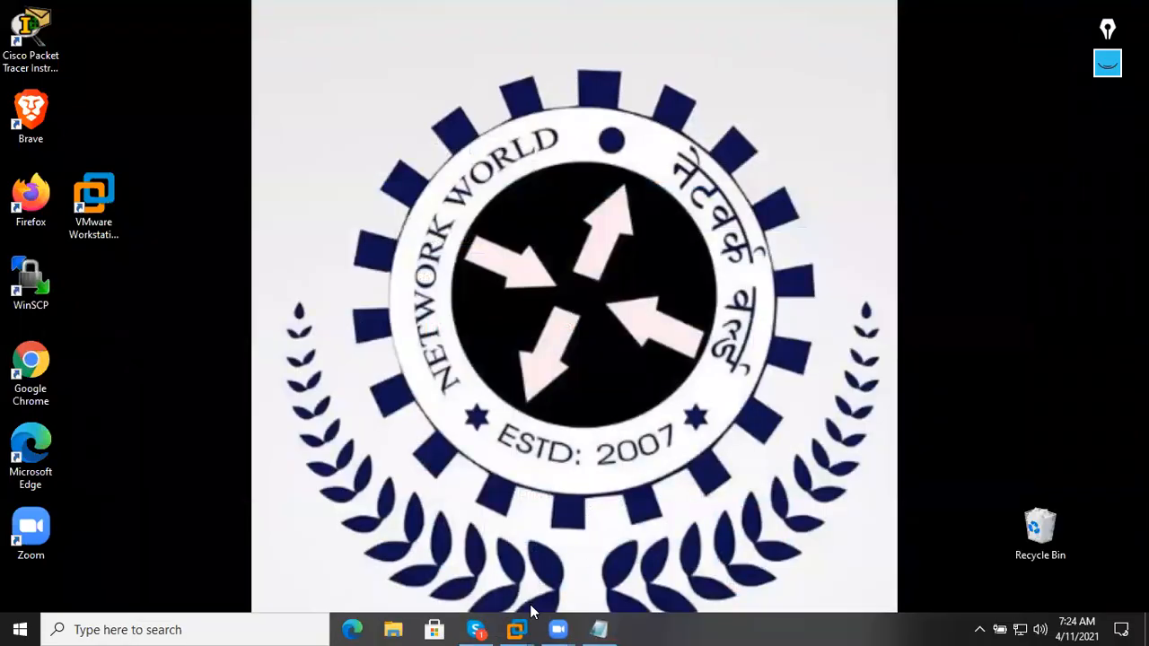
mouse_move(517, 629)
click(443, 531)
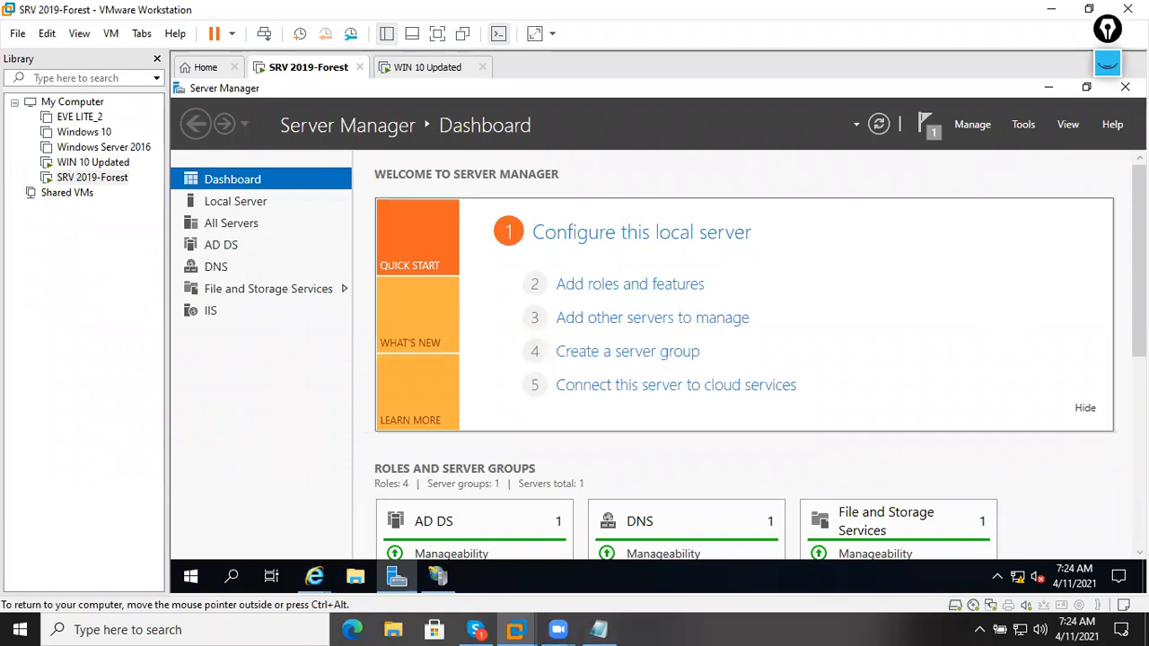
Check the feature installation notification in Server Manager and launch DNS Manager.
click(1024, 131)
click(939, 125)
click(939, 124)
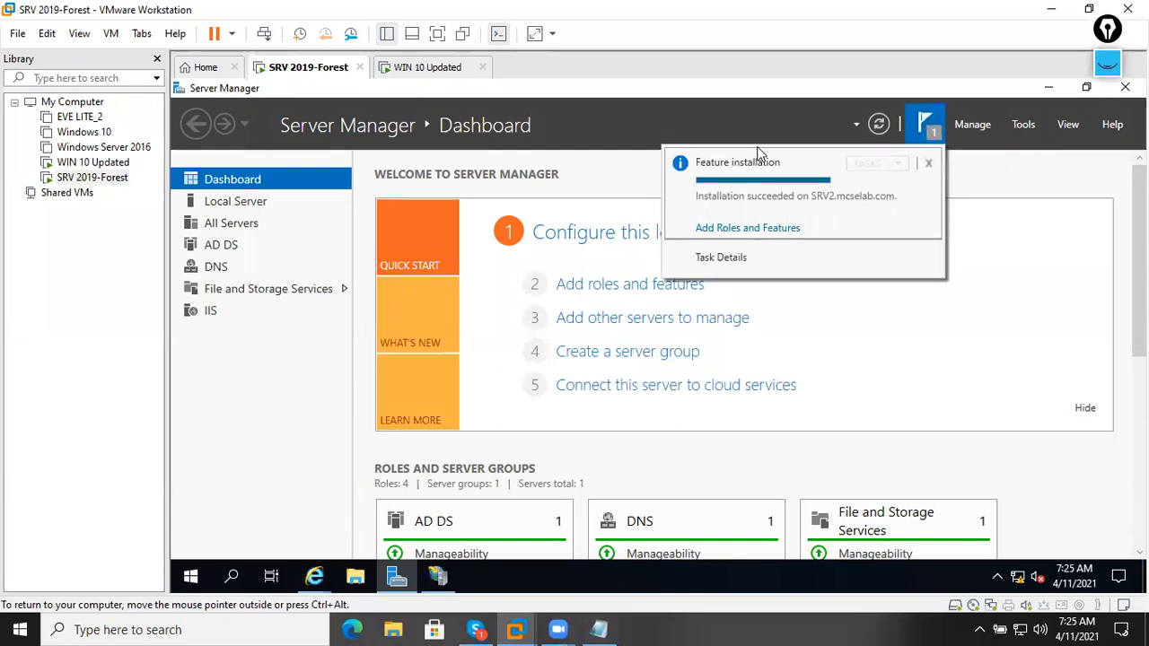
click(1011, 126)
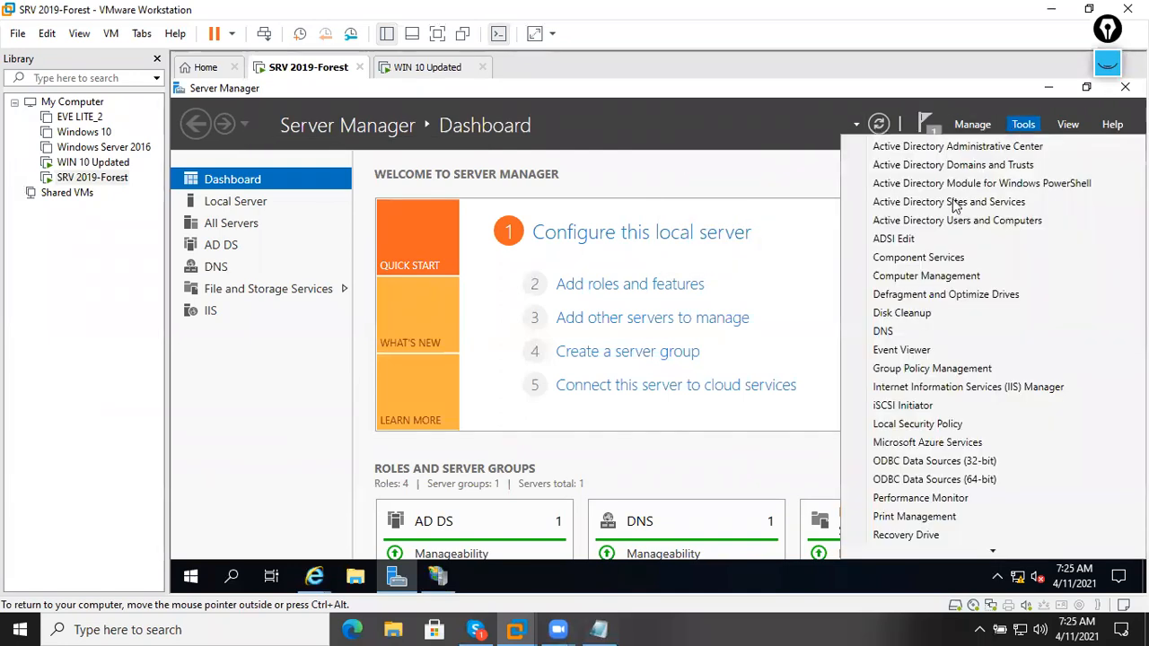
click(880, 332)
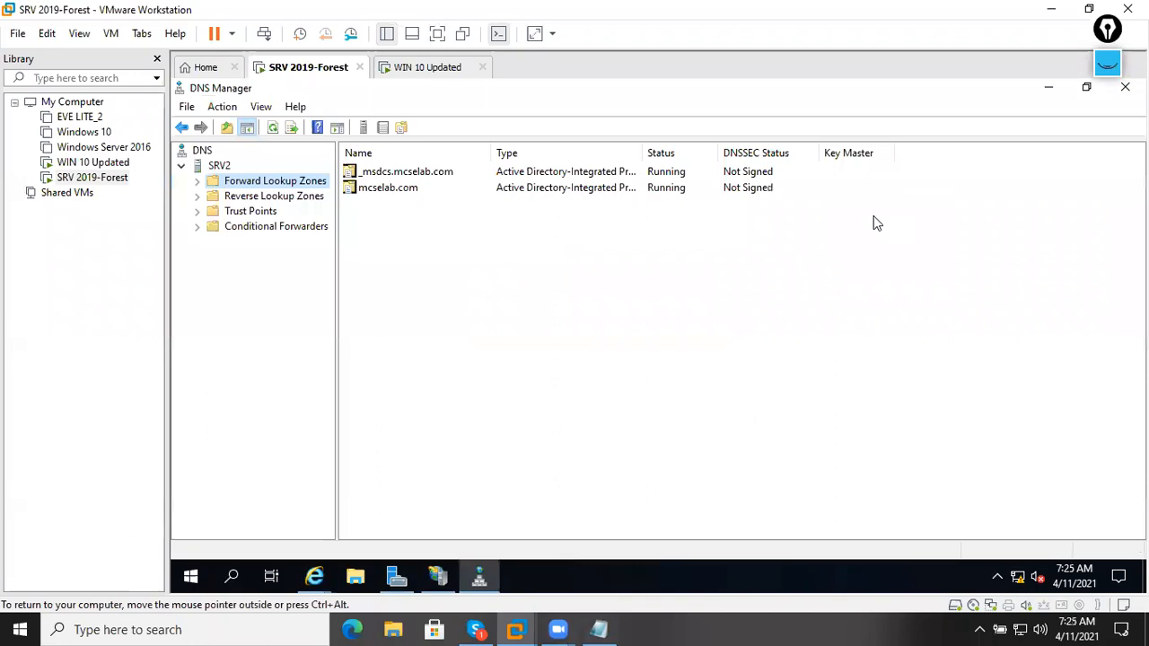
Browse the forward lookup zones _msdcs.mcselab.com and mcselab.com, ending on the Forward Lookup Zones list.
double_click(251, 182)
double_click(268, 212)
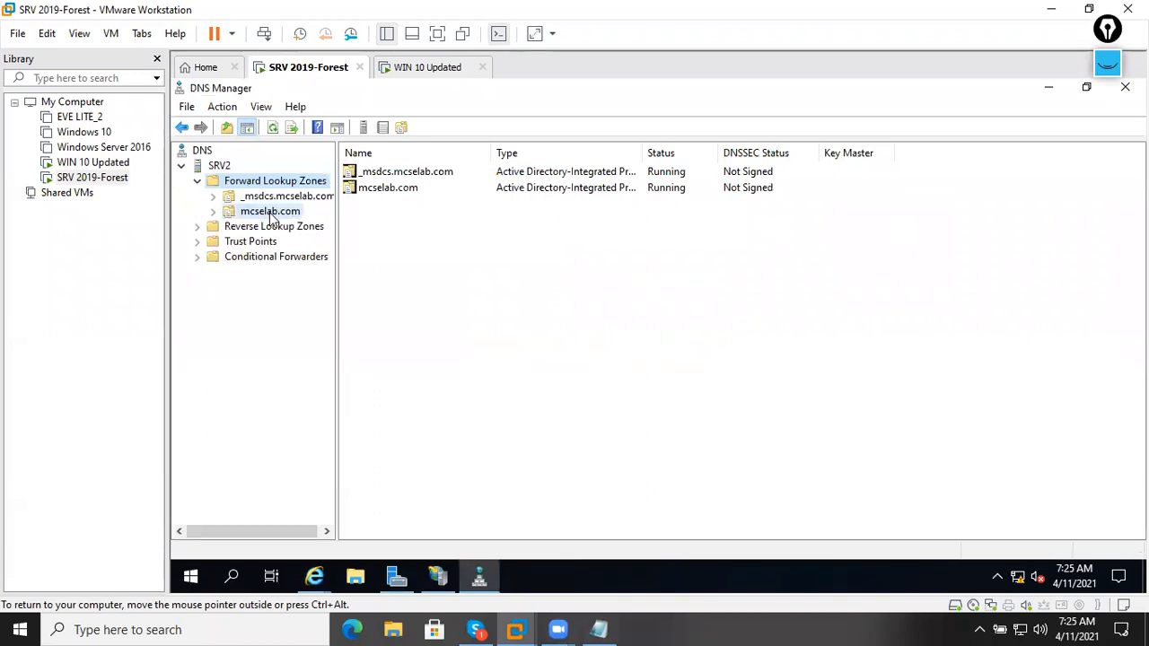
click(213, 212)
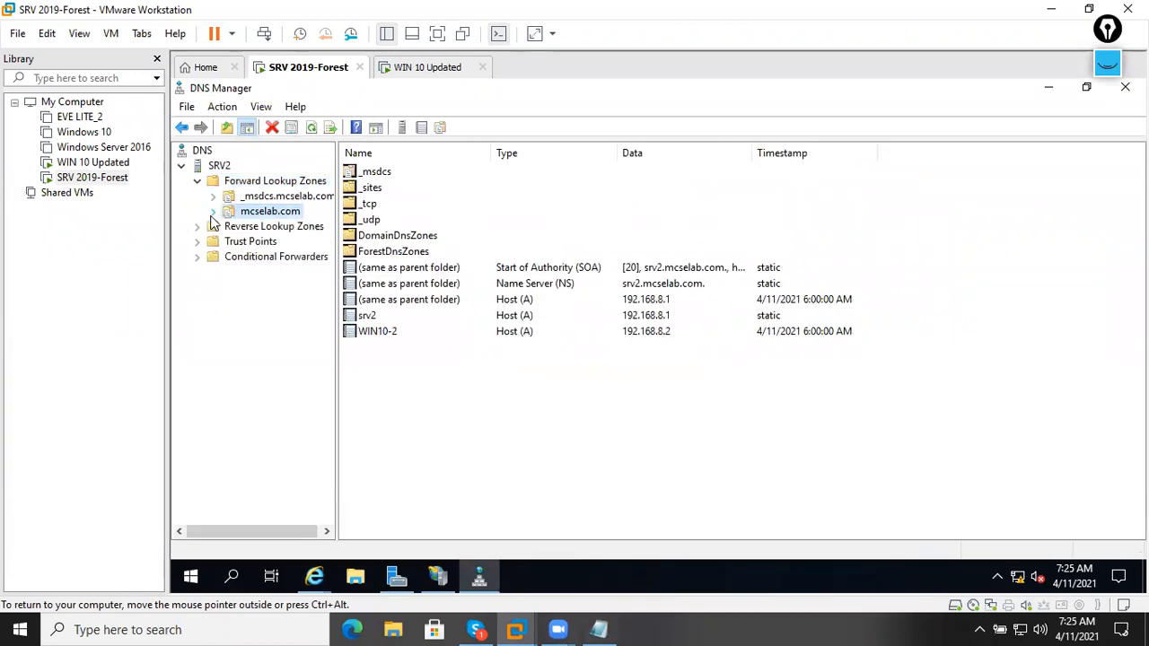
click(259, 197)
click(256, 183)
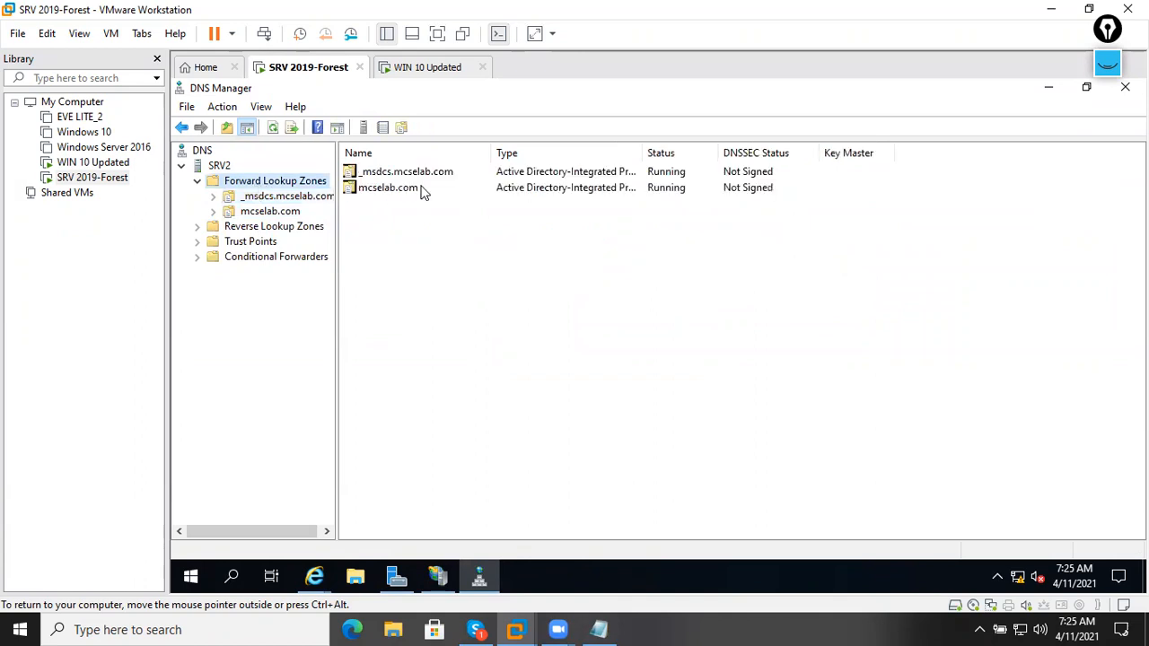
click(409, 175)
click(427, 190)
click(461, 233)
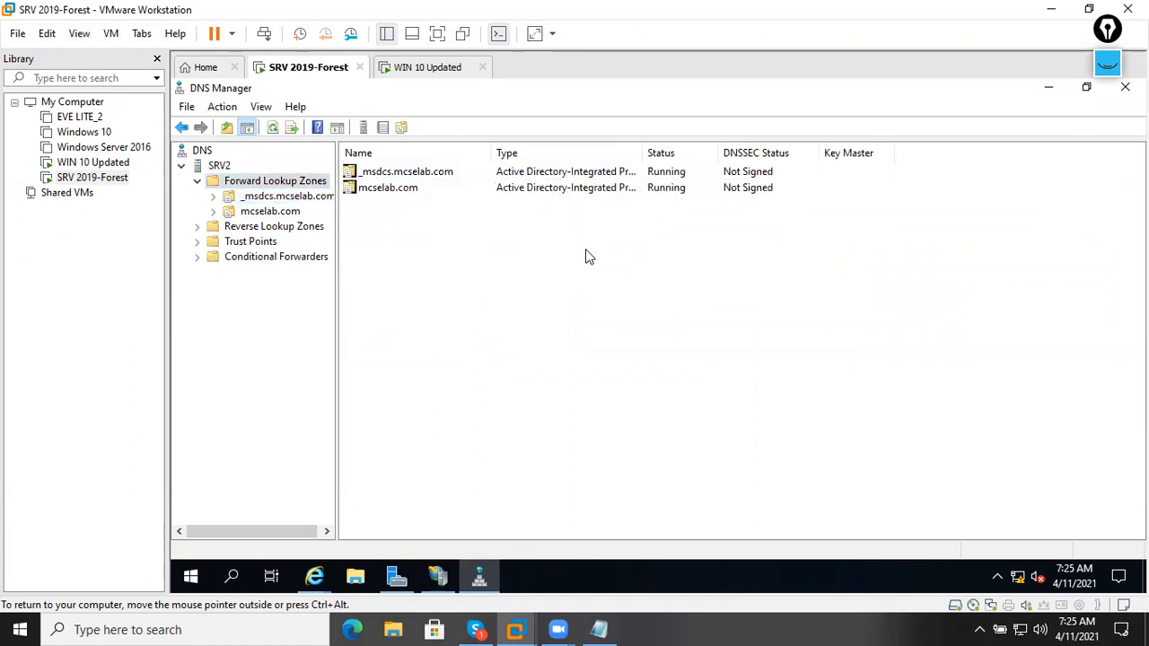
right_click(274, 184)
click(778, 377)
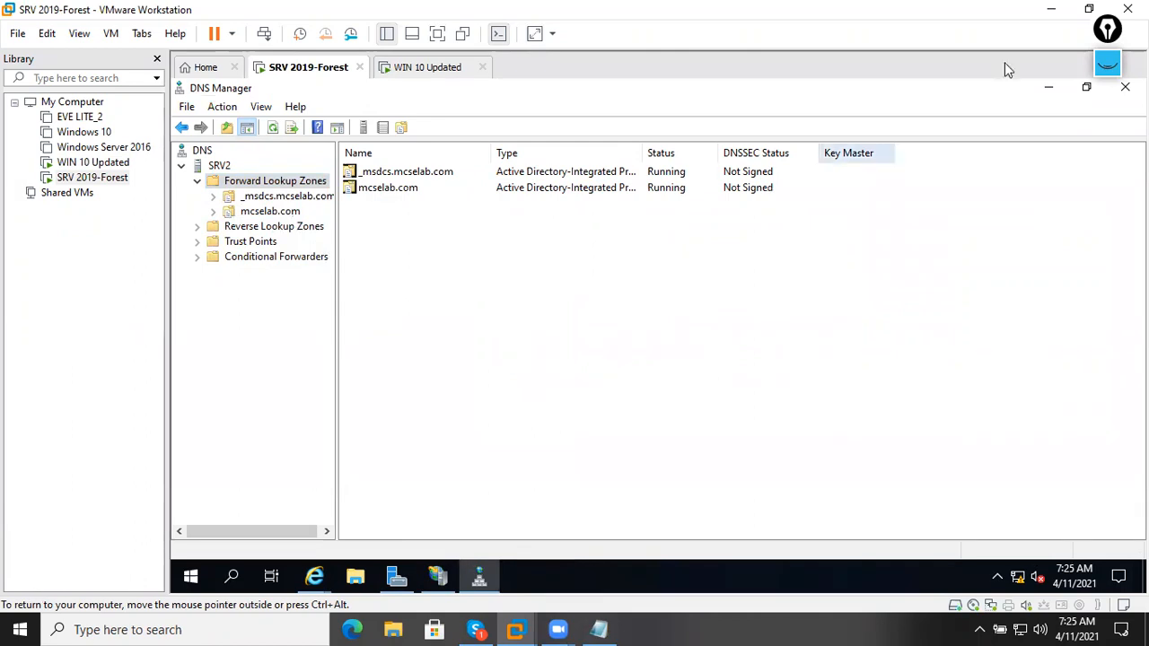
click(1110, 69)
click(1107, 114)
drag(475, 285, 476, 304)
drag(465, 307, 505, 305)
mouse_move(504, 269)
mouse_down()
mouse_move(505, 286)
mouse_move(597, 252)
mouse_move(584, 305)
mouse_move(669, 211)
mouse_up()
click(546, 269)
mouse_move(507, 377)
mouse_down()
mouse_move(605, 380)
mouse_move(614, 406)
mouse_up()
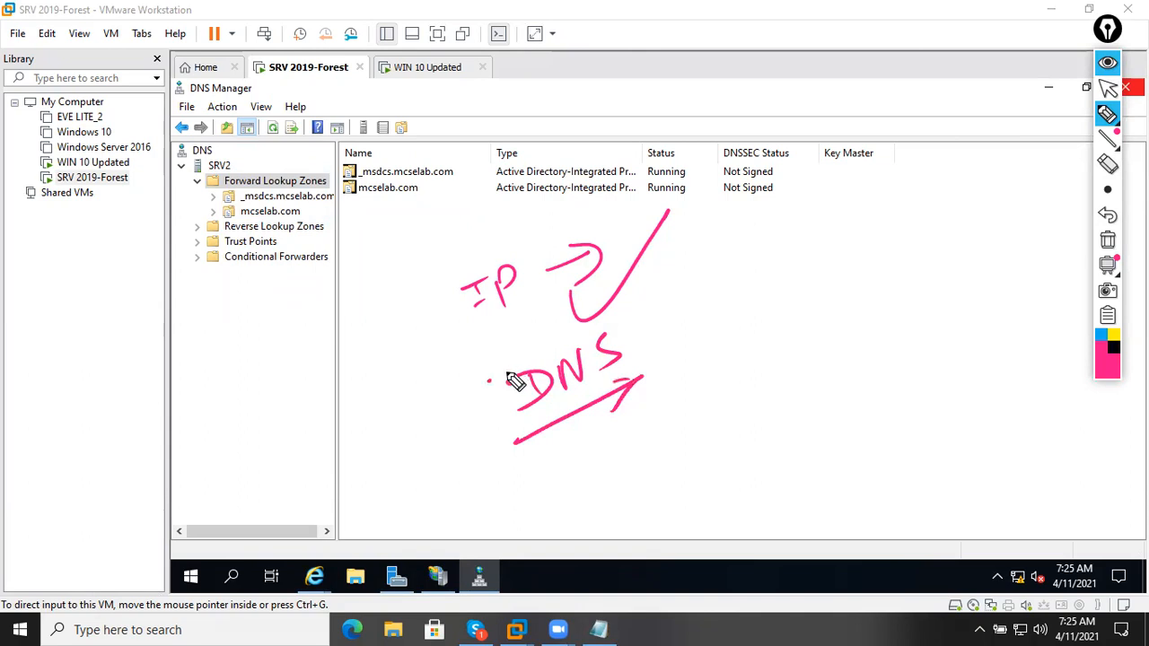
drag(490, 381, 642, 307)
mouse_move(665, 191)
mouse_down()
mouse_move(430, 372)
mouse_move(575, 188)
mouse_up()
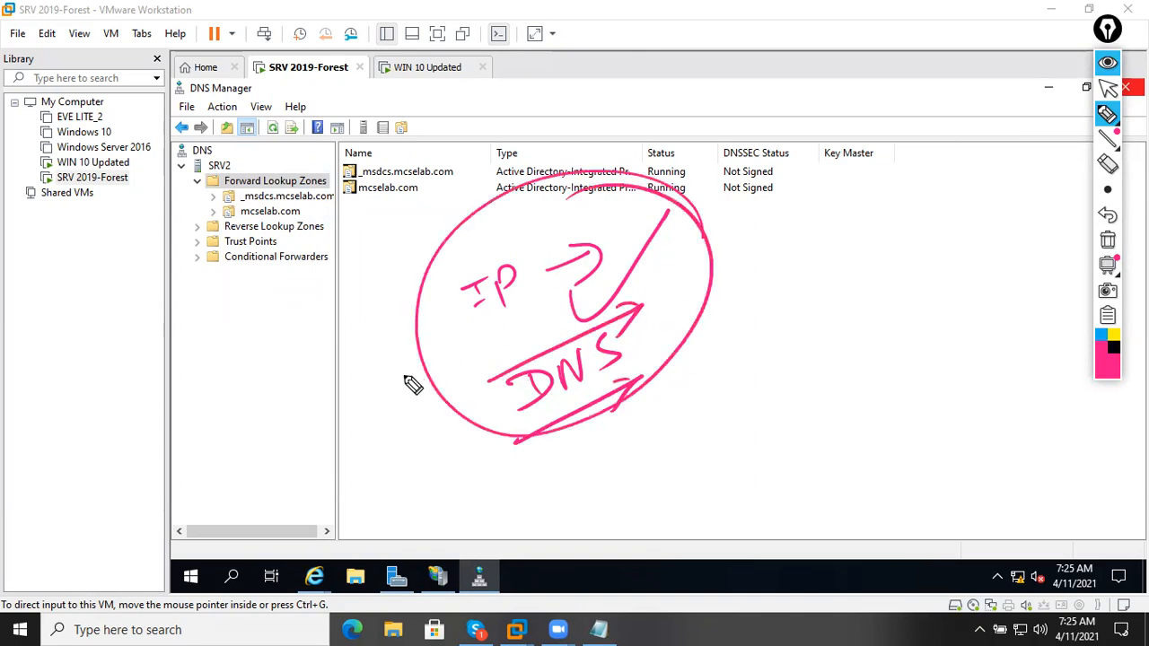
drag(400, 372, 716, 230)
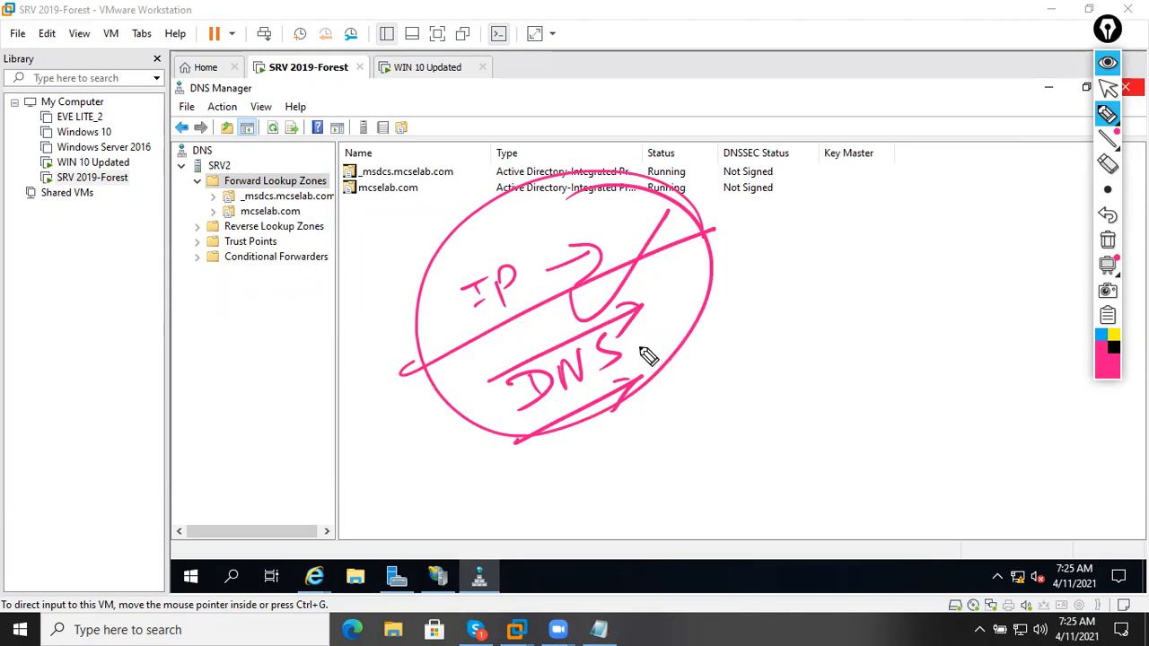
drag(633, 338, 702, 431)
drag(703, 414, 664, 422)
mouse_move(723, 386)
mouse_down()
mouse_move(703, 431)
mouse_move(736, 495)
mouse_move(787, 436)
mouse_move(803, 444)
mouse_up()
mouse_move(693, 519)
mouse_down()
mouse_move(782, 520)
mouse_move(873, 431)
mouse_move(863, 467)
mouse_up()
mouse_move(902, 409)
mouse_down()
mouse_move(641, 455)
mouse_move(588, 416)
mouse_up()
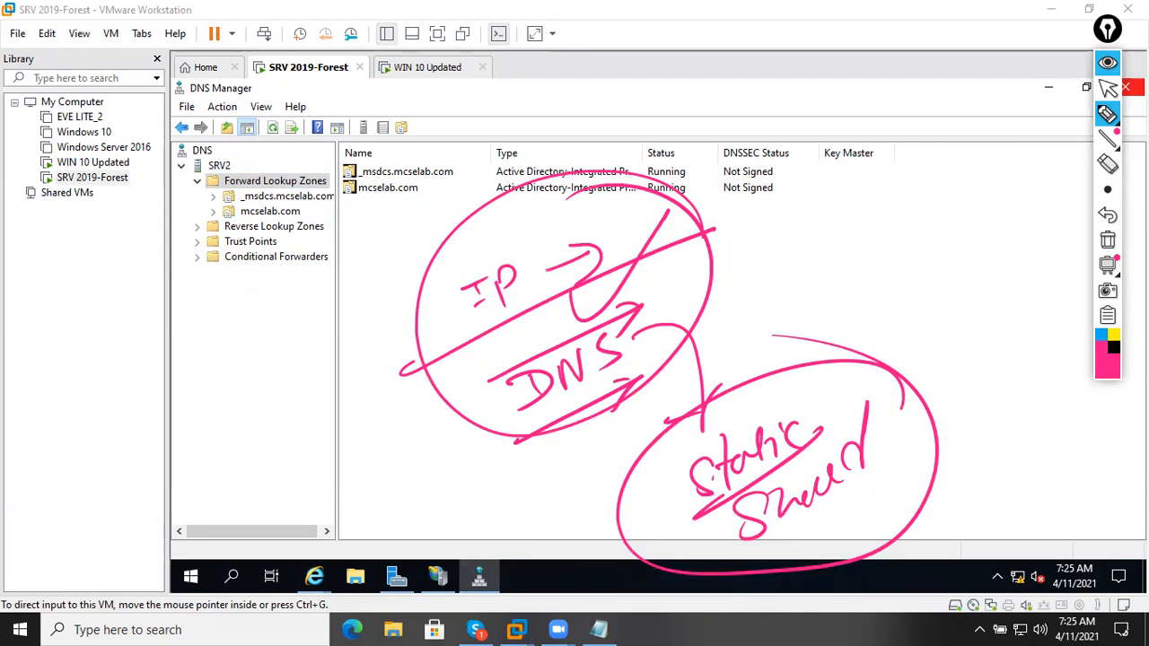
click(1108, 240)
click(1108, 65)
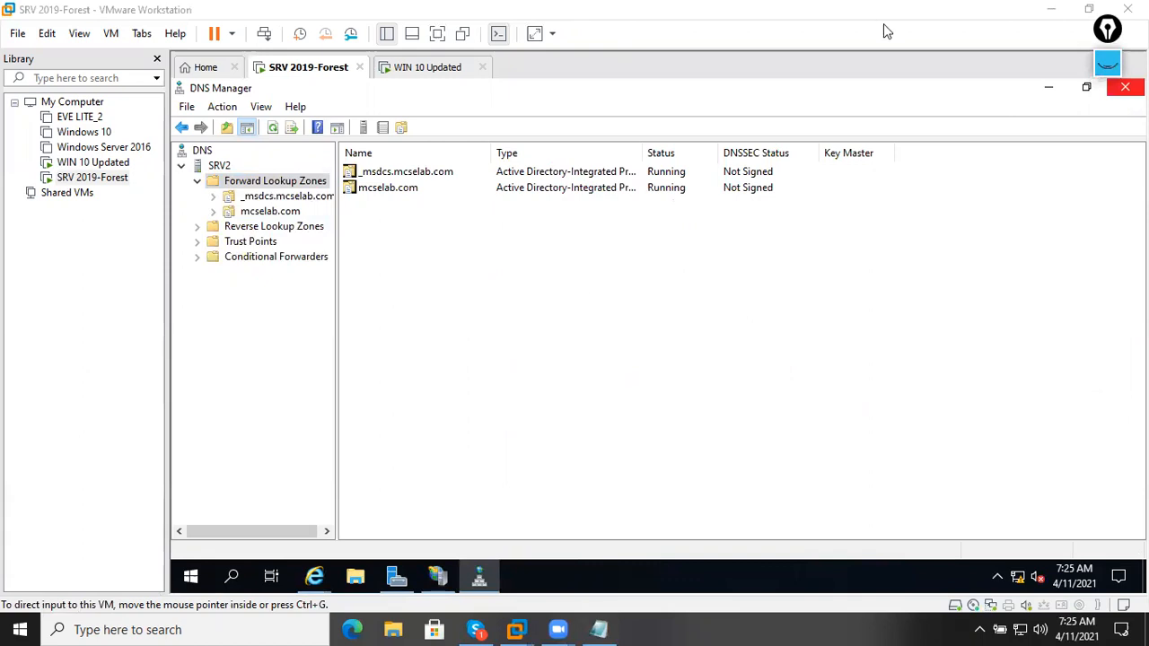
Create an Active Directory-integrated primary zone named cisco.com with default replication and secure updates.
right_click(278, 184)
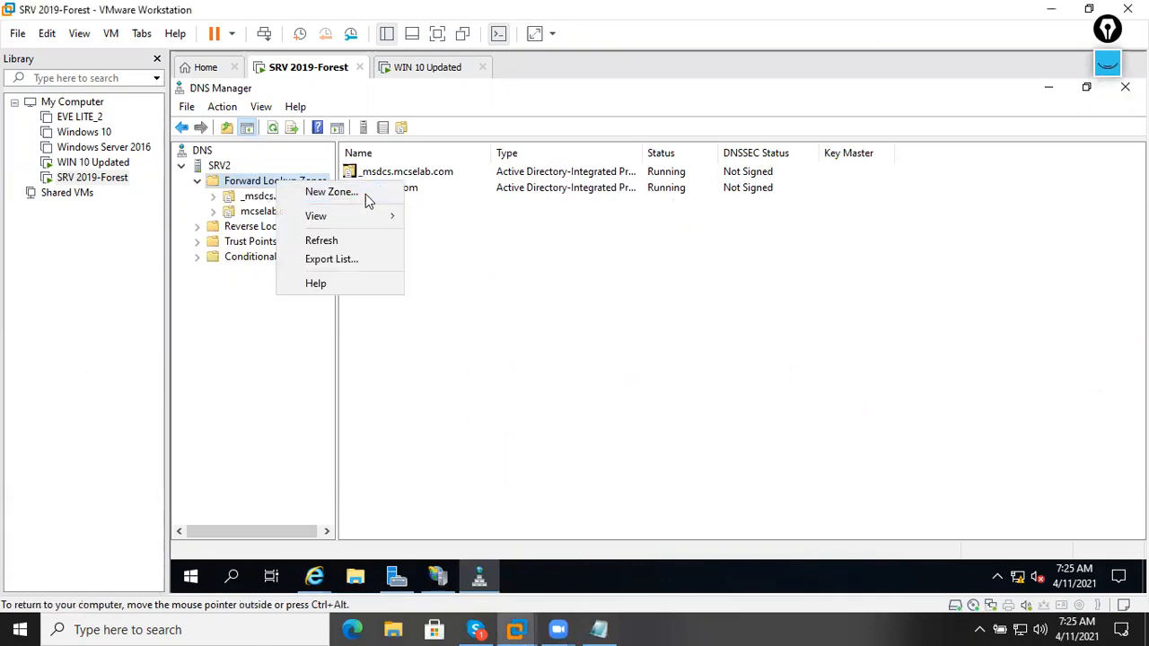
click(364, 192)
click(503, 397)
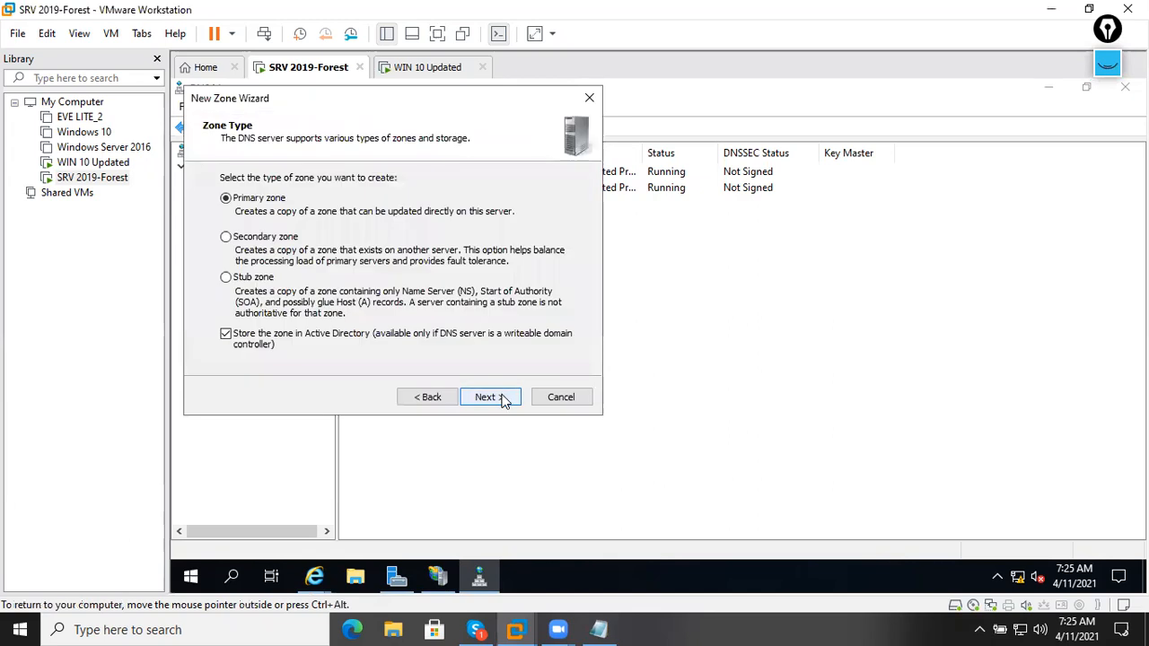
click(503, 400)
click(495, 396)
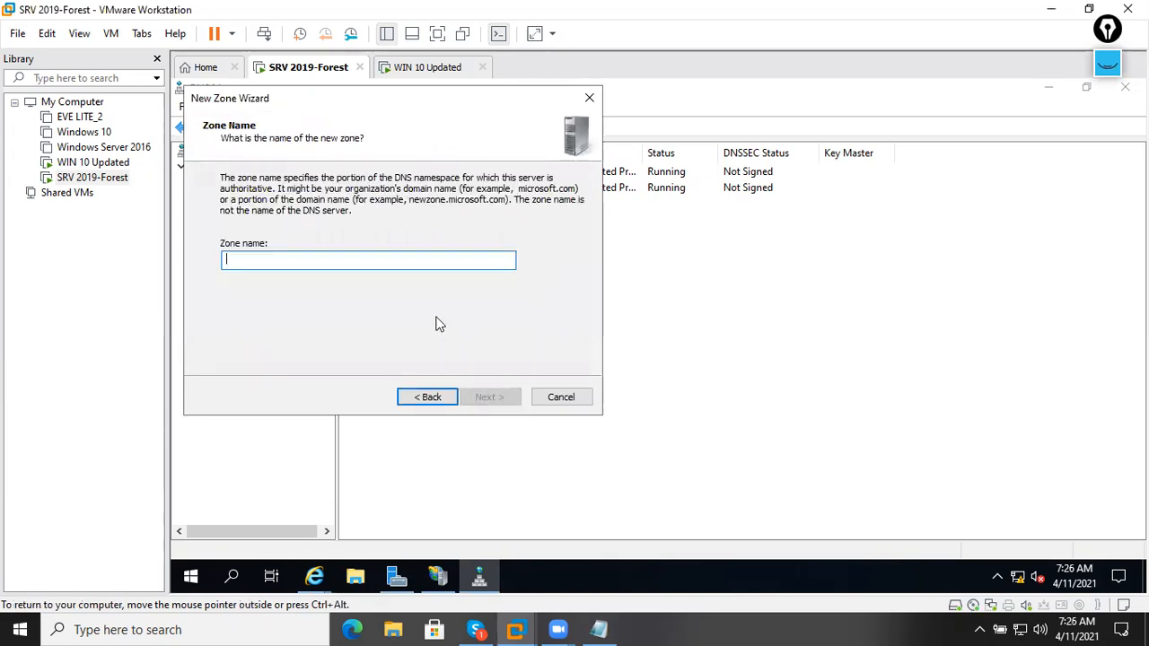
text(cisco.com)
key(Return)
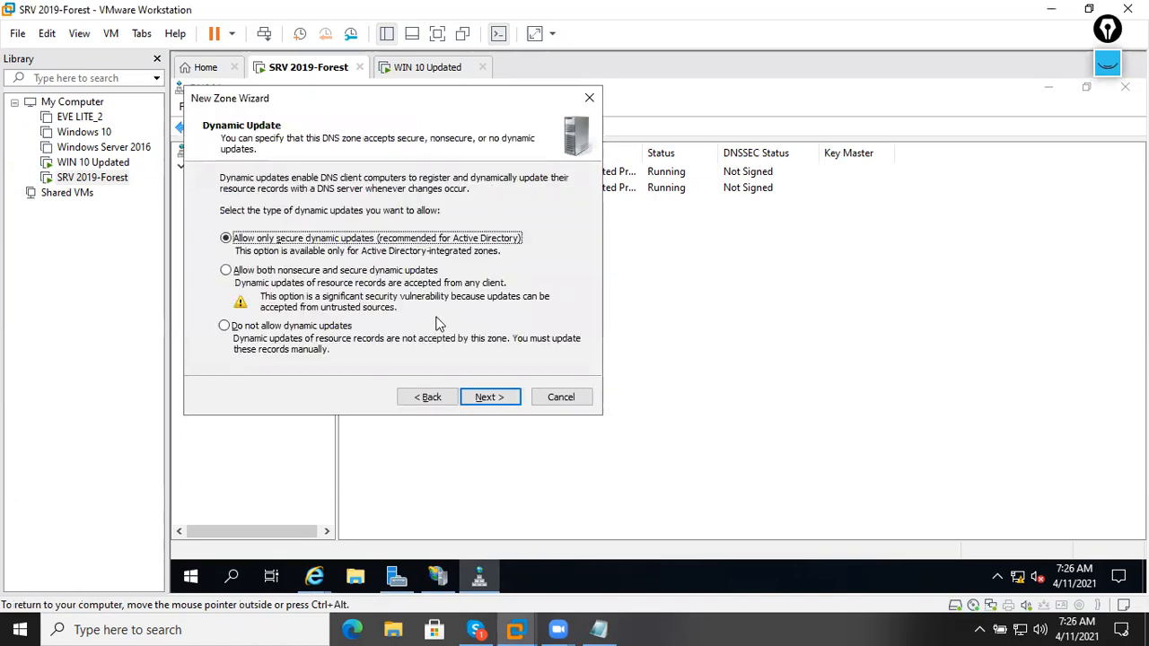
key(Return)
key(Return)
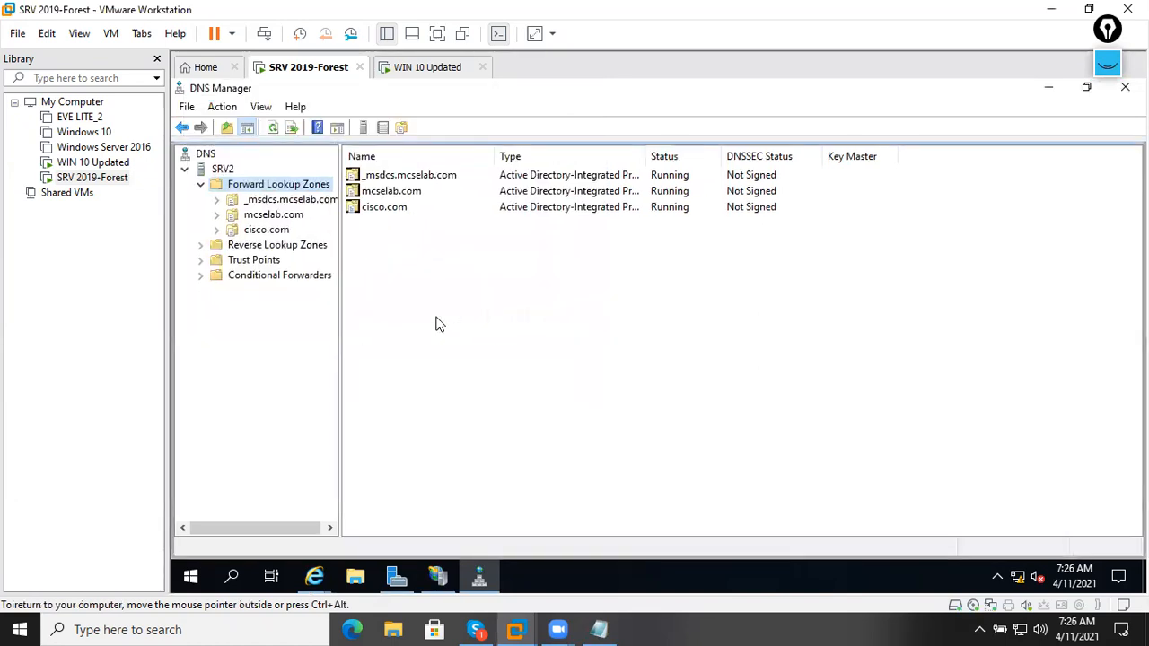
Add a www Host (A) record with IP 192.168.1.1 to the cisco.com zone.
double_click(368, 206)
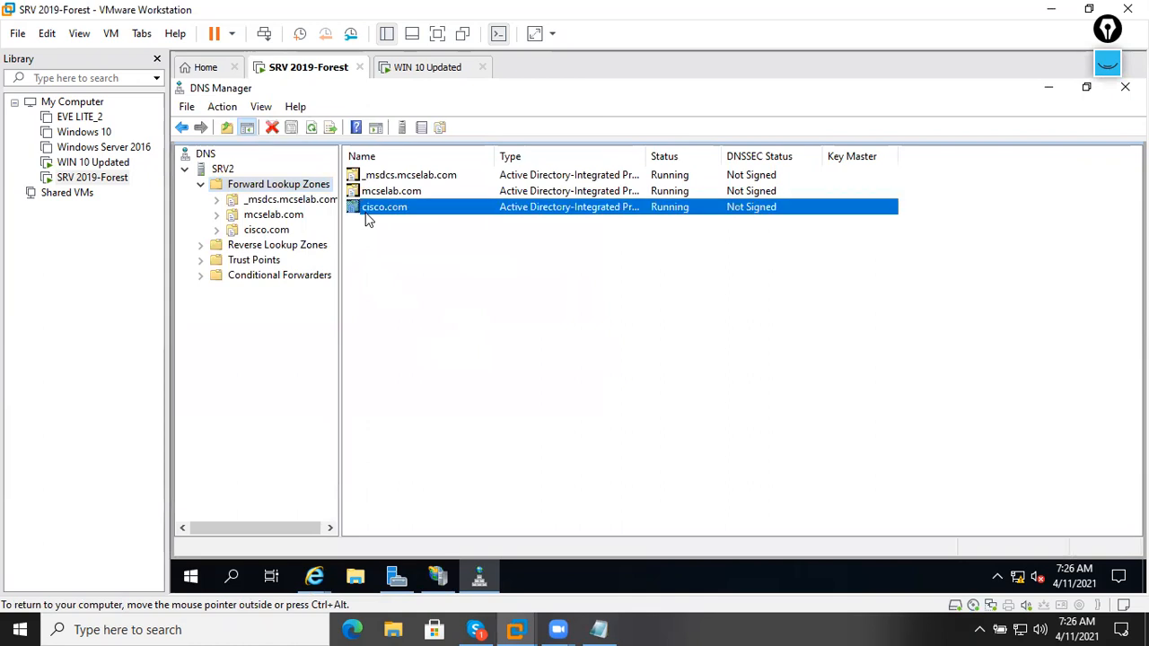
right_click(253, 235)
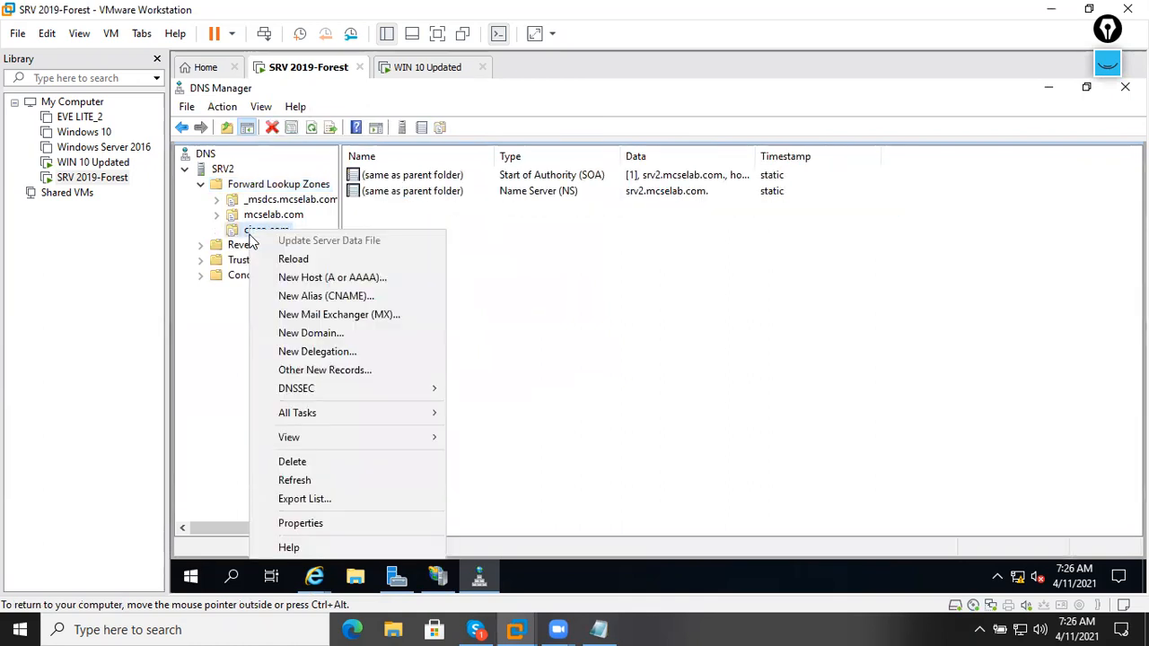
click(332, 279)
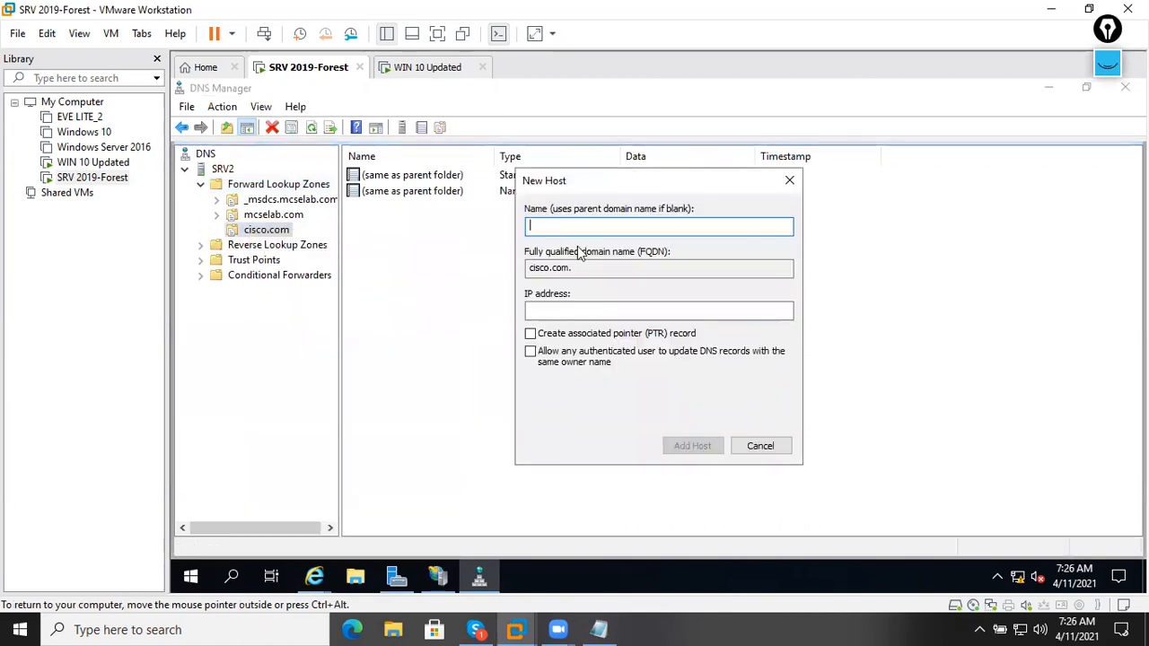
text(www)
key(Tab)
key(Tab)
text(192.168.1.1)
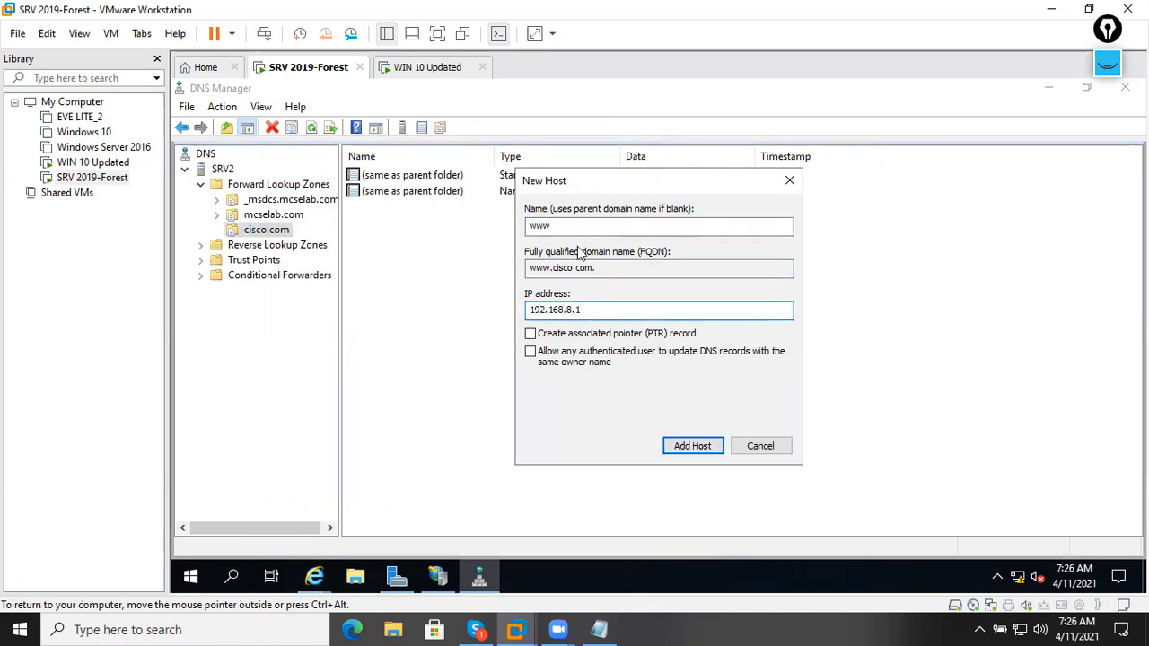
key(Return)
click(773, 387)
click(761, 445)
Check the new www record, then review the mcselab.com zone's WIN10-2 host record.
click(558, 208)
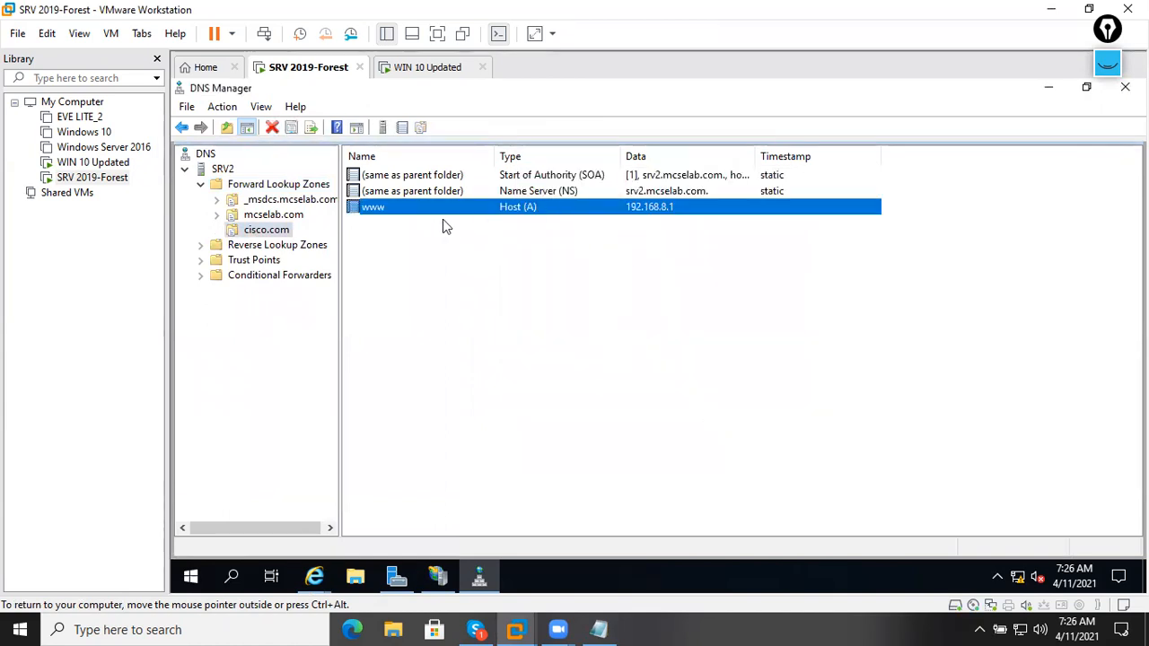
click(297, 217)
click(658, 336)
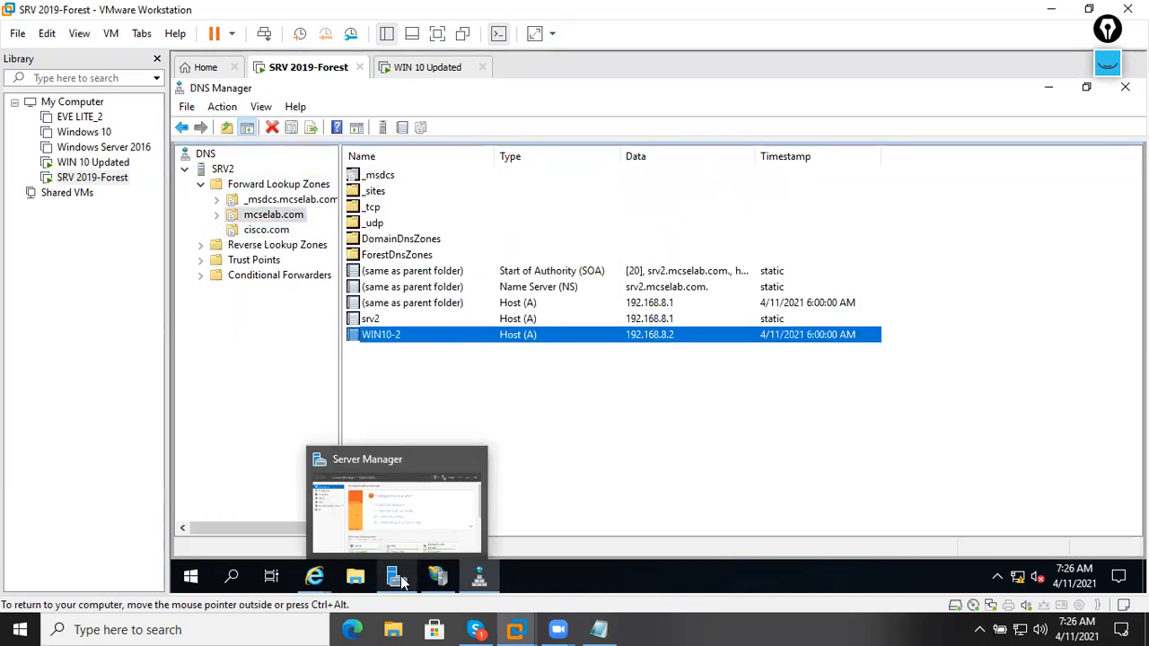
key(super+r)
text(cmd)
key(Return)
key(Return)
key(Return)
key(Return)
key(Return)
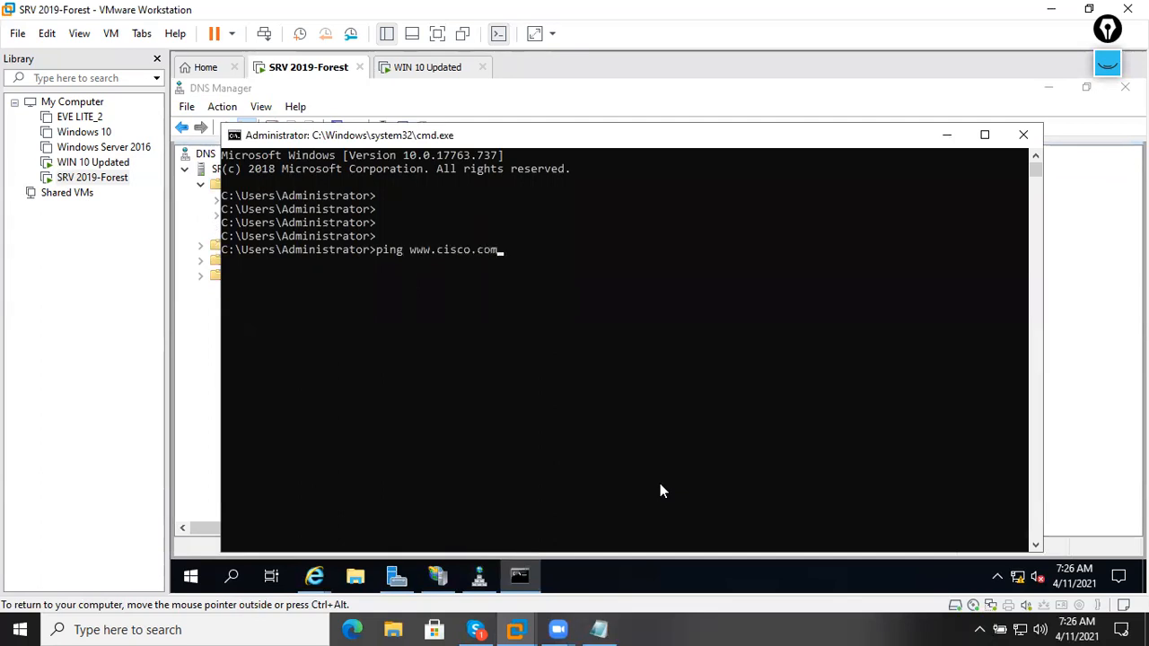
text(ping www.cisco.com)
key(Return)
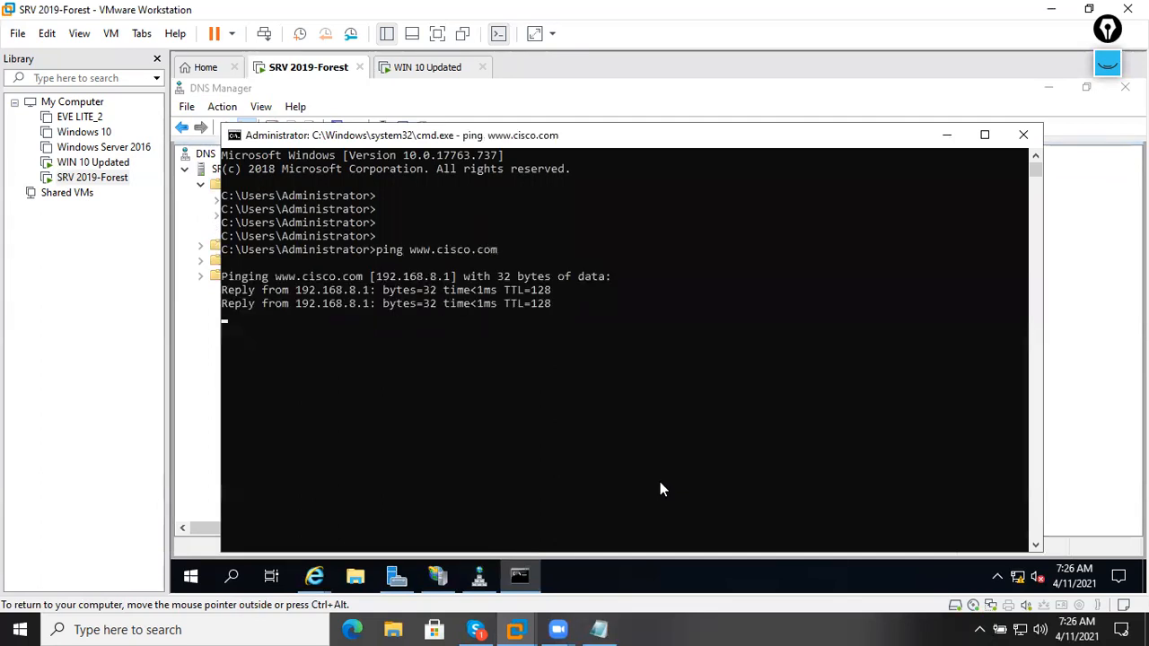
click(1031, 135)
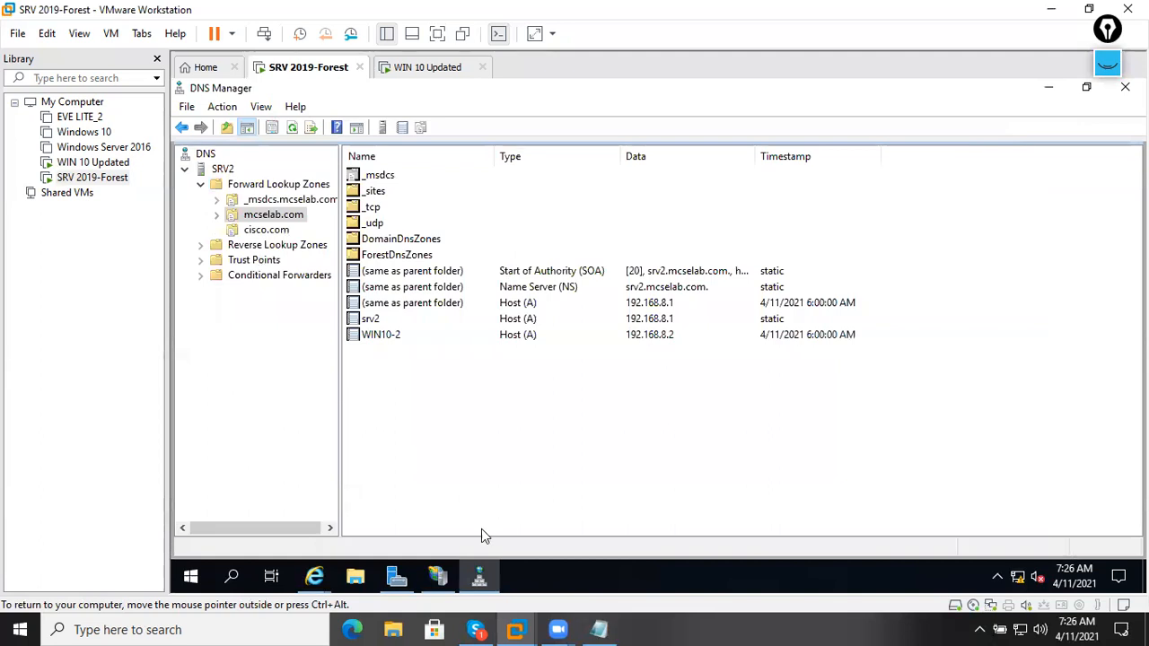
In IIS Manager, open the Add Website dialog and cancel it without adding a site.
click(450, 564)
right_click(231, 250)
click(270, 256)
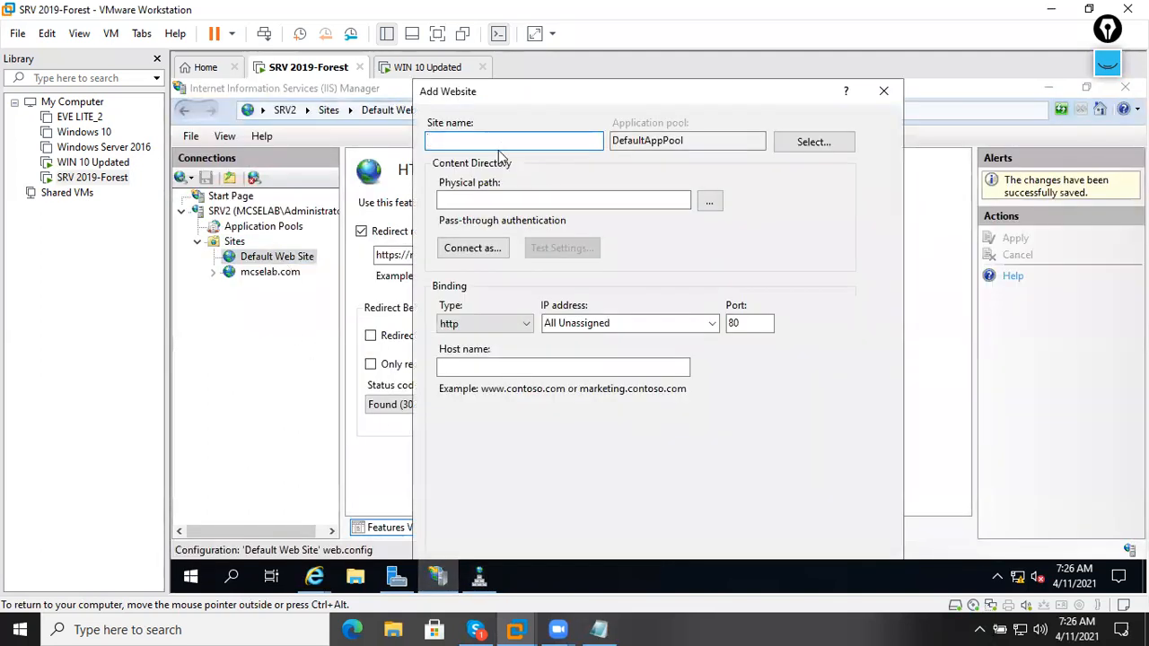
click(508, 199)
click(729, 323)
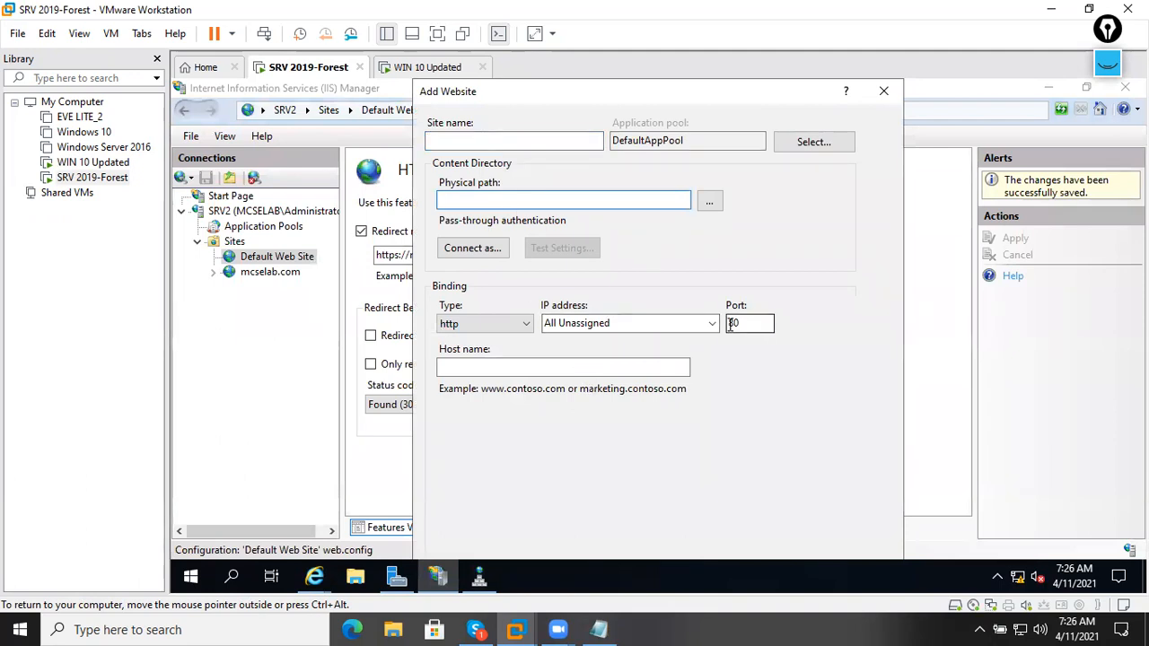
click(885, 92)
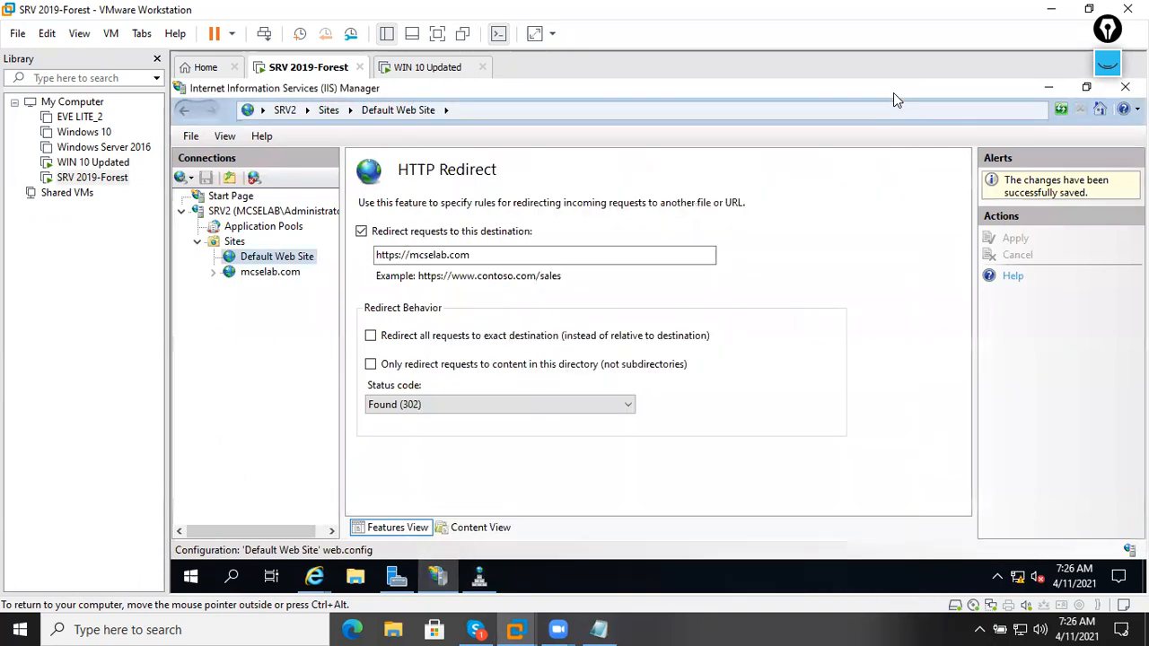
Minimize IIS Manager, DNS Manager, Server Manager and the browser.
click(1046, 88)
click(1046, 89)
click(1047, 89)
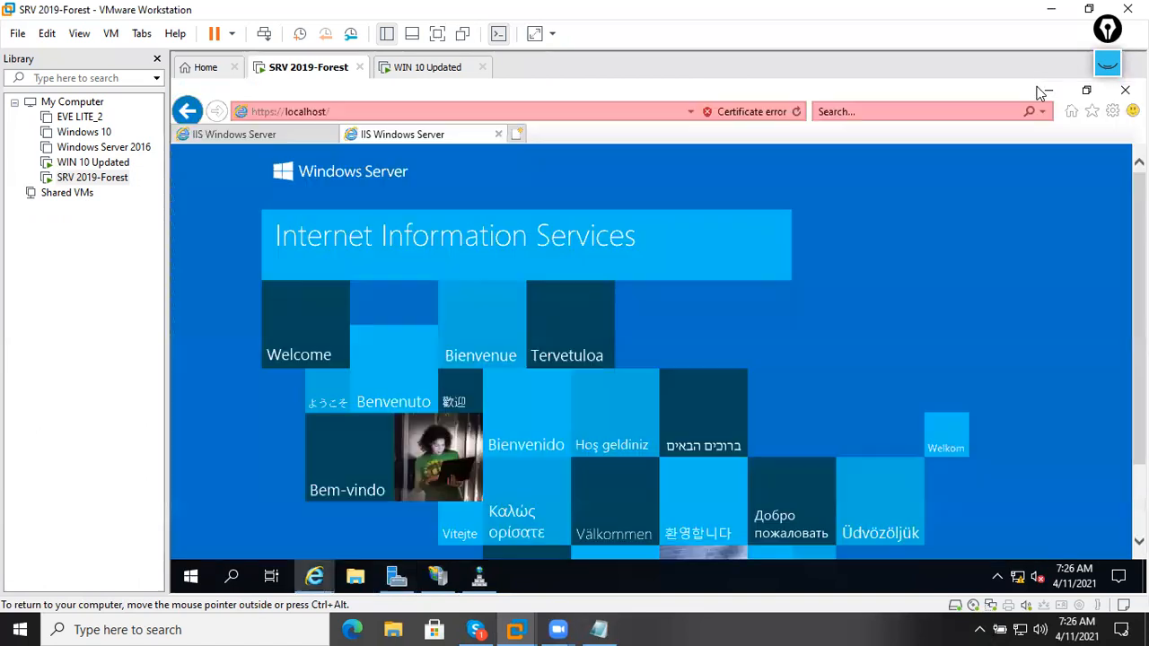
click(1047, 90)
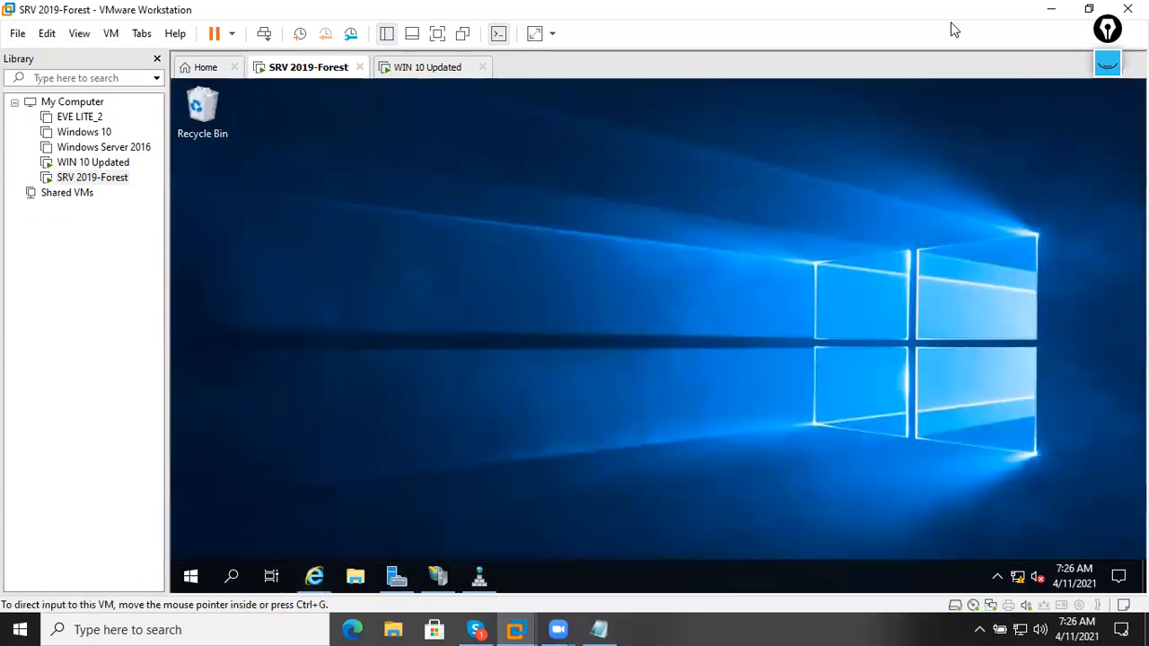